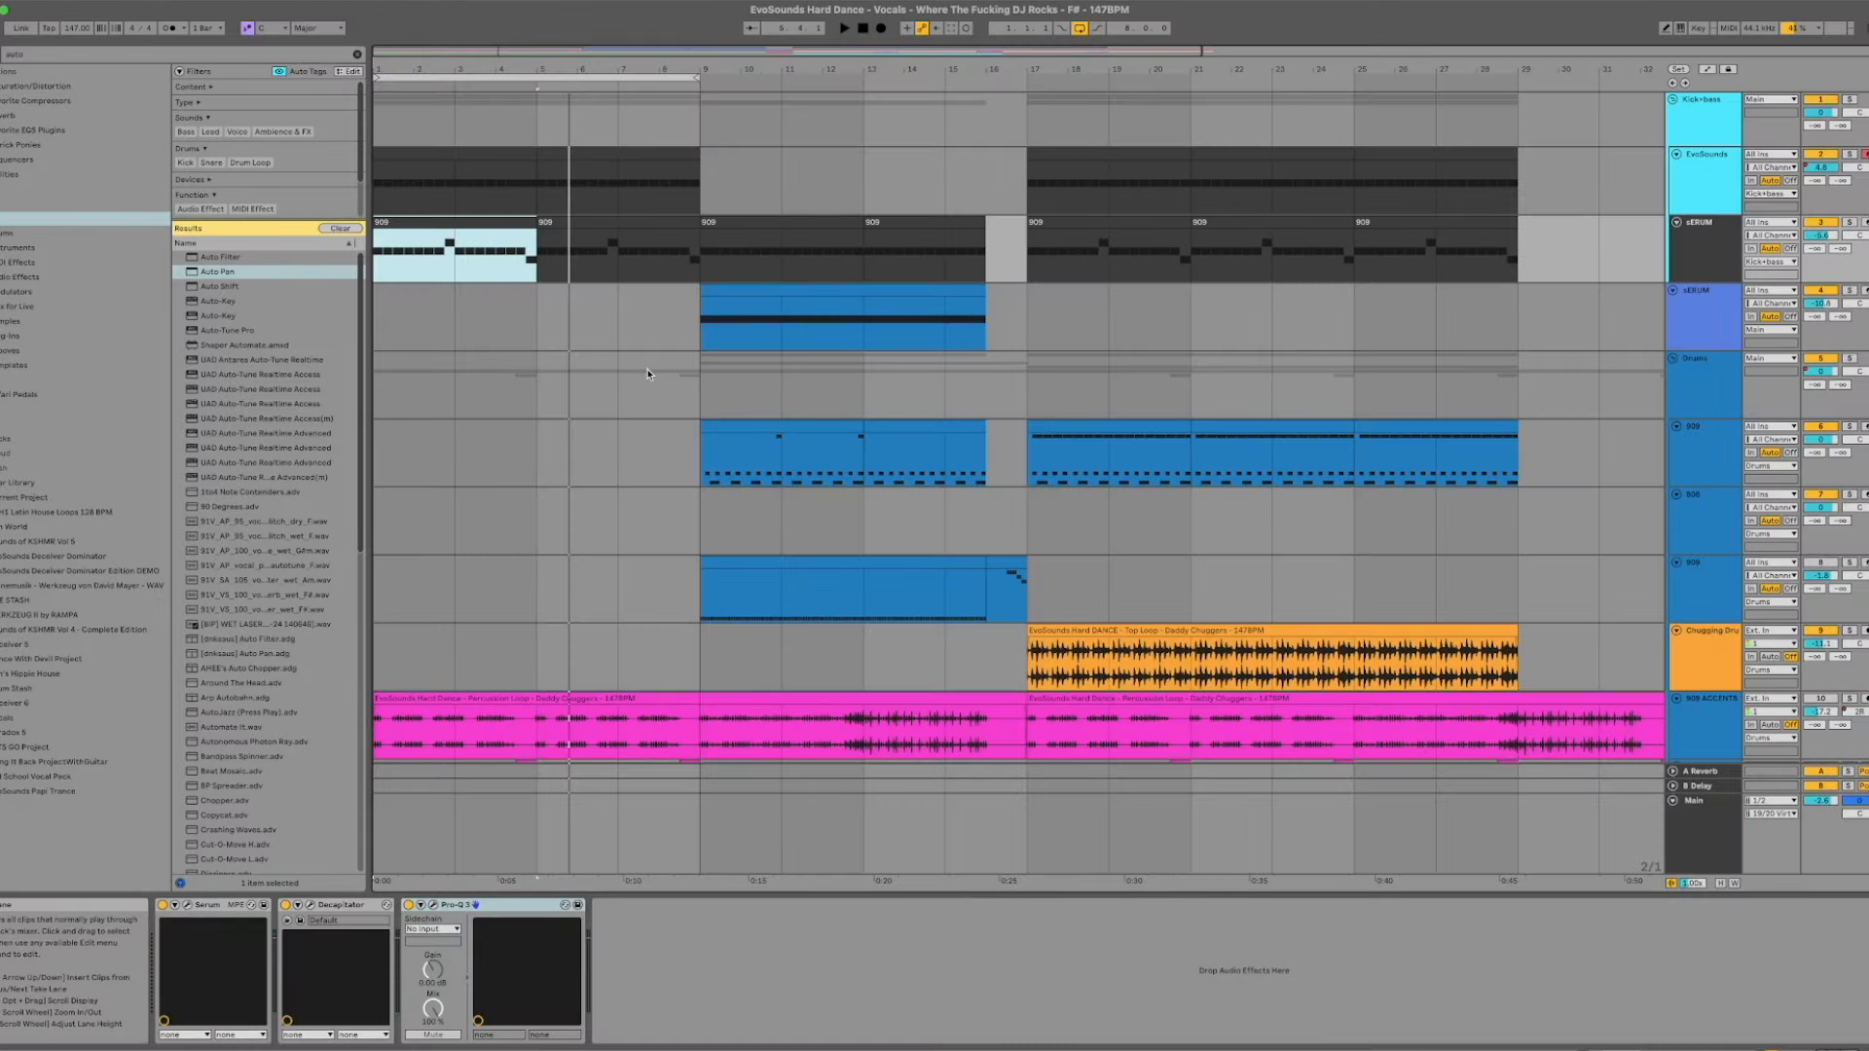
# Create an empty four-bar MIDI clip on the 909 drum track, starting at bar 1.
pyautogui.click(1397, 461)
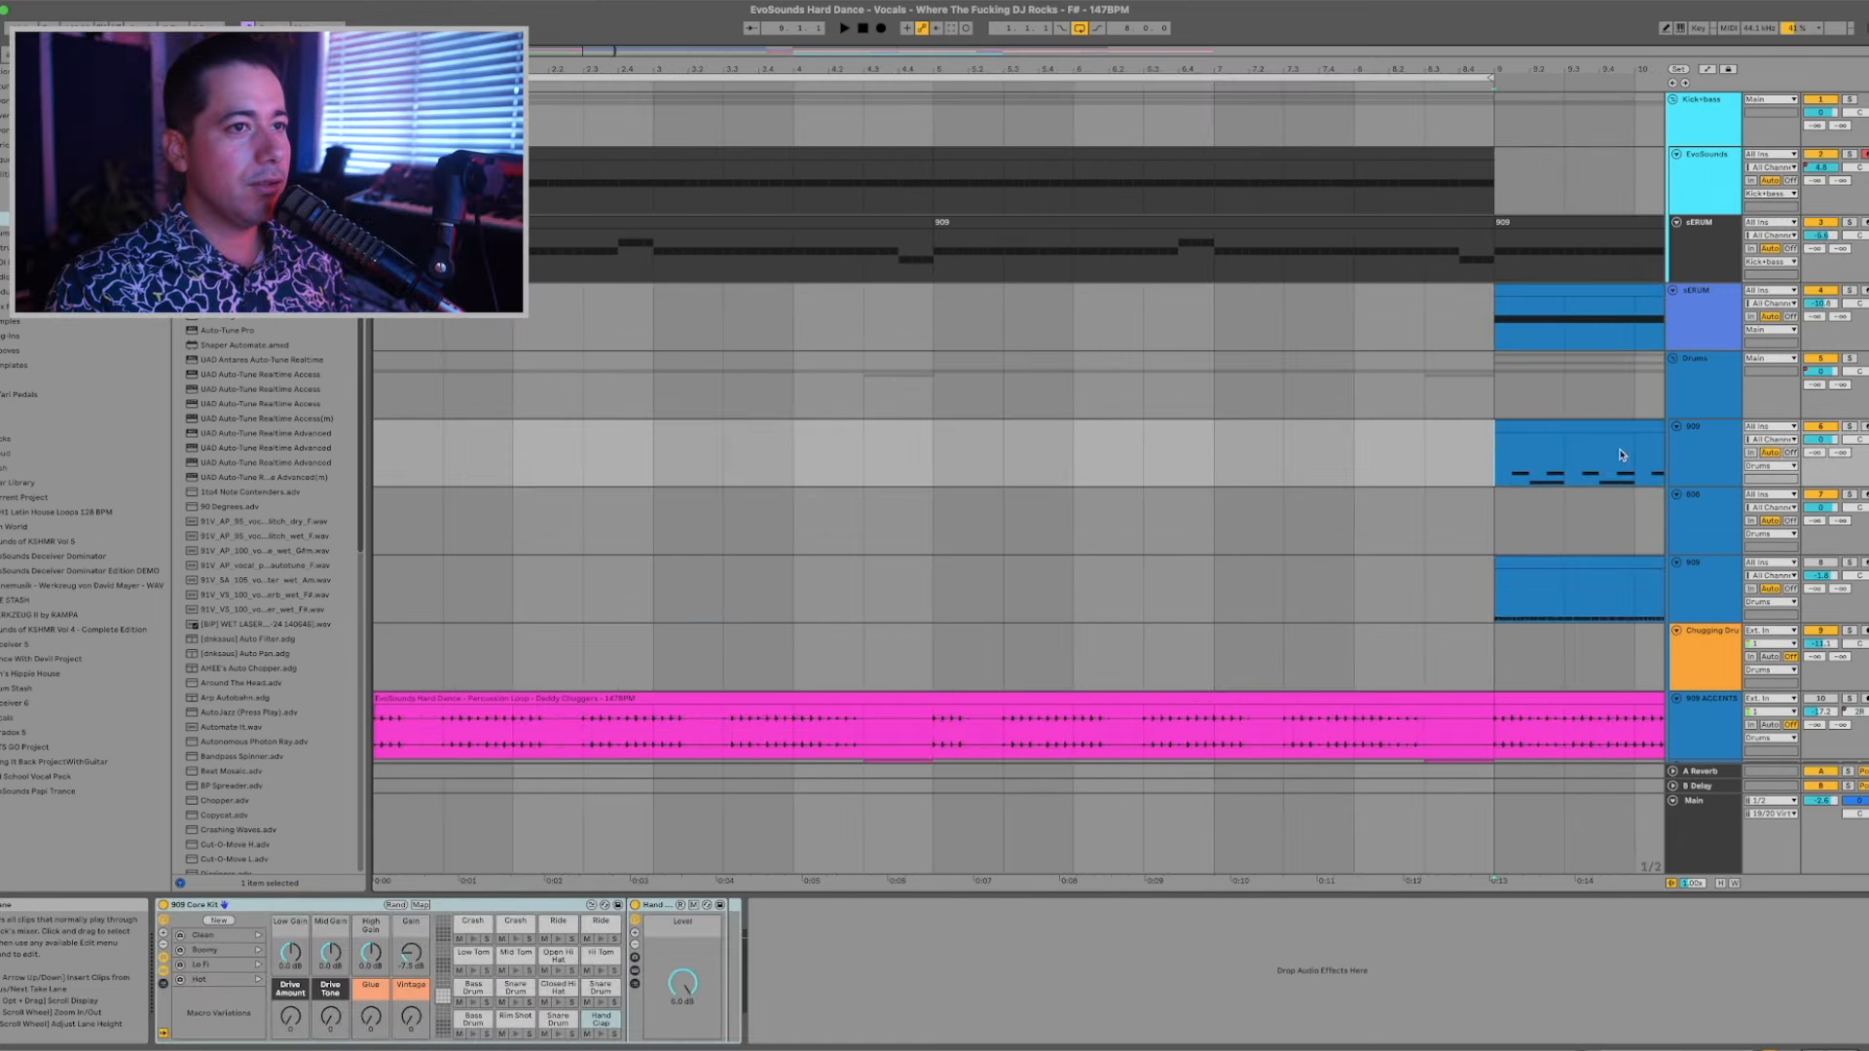
pyautogui.click(715, 480)
pyautogui.moveTo(927, 450); pyautogui.dragTo(243, 485)
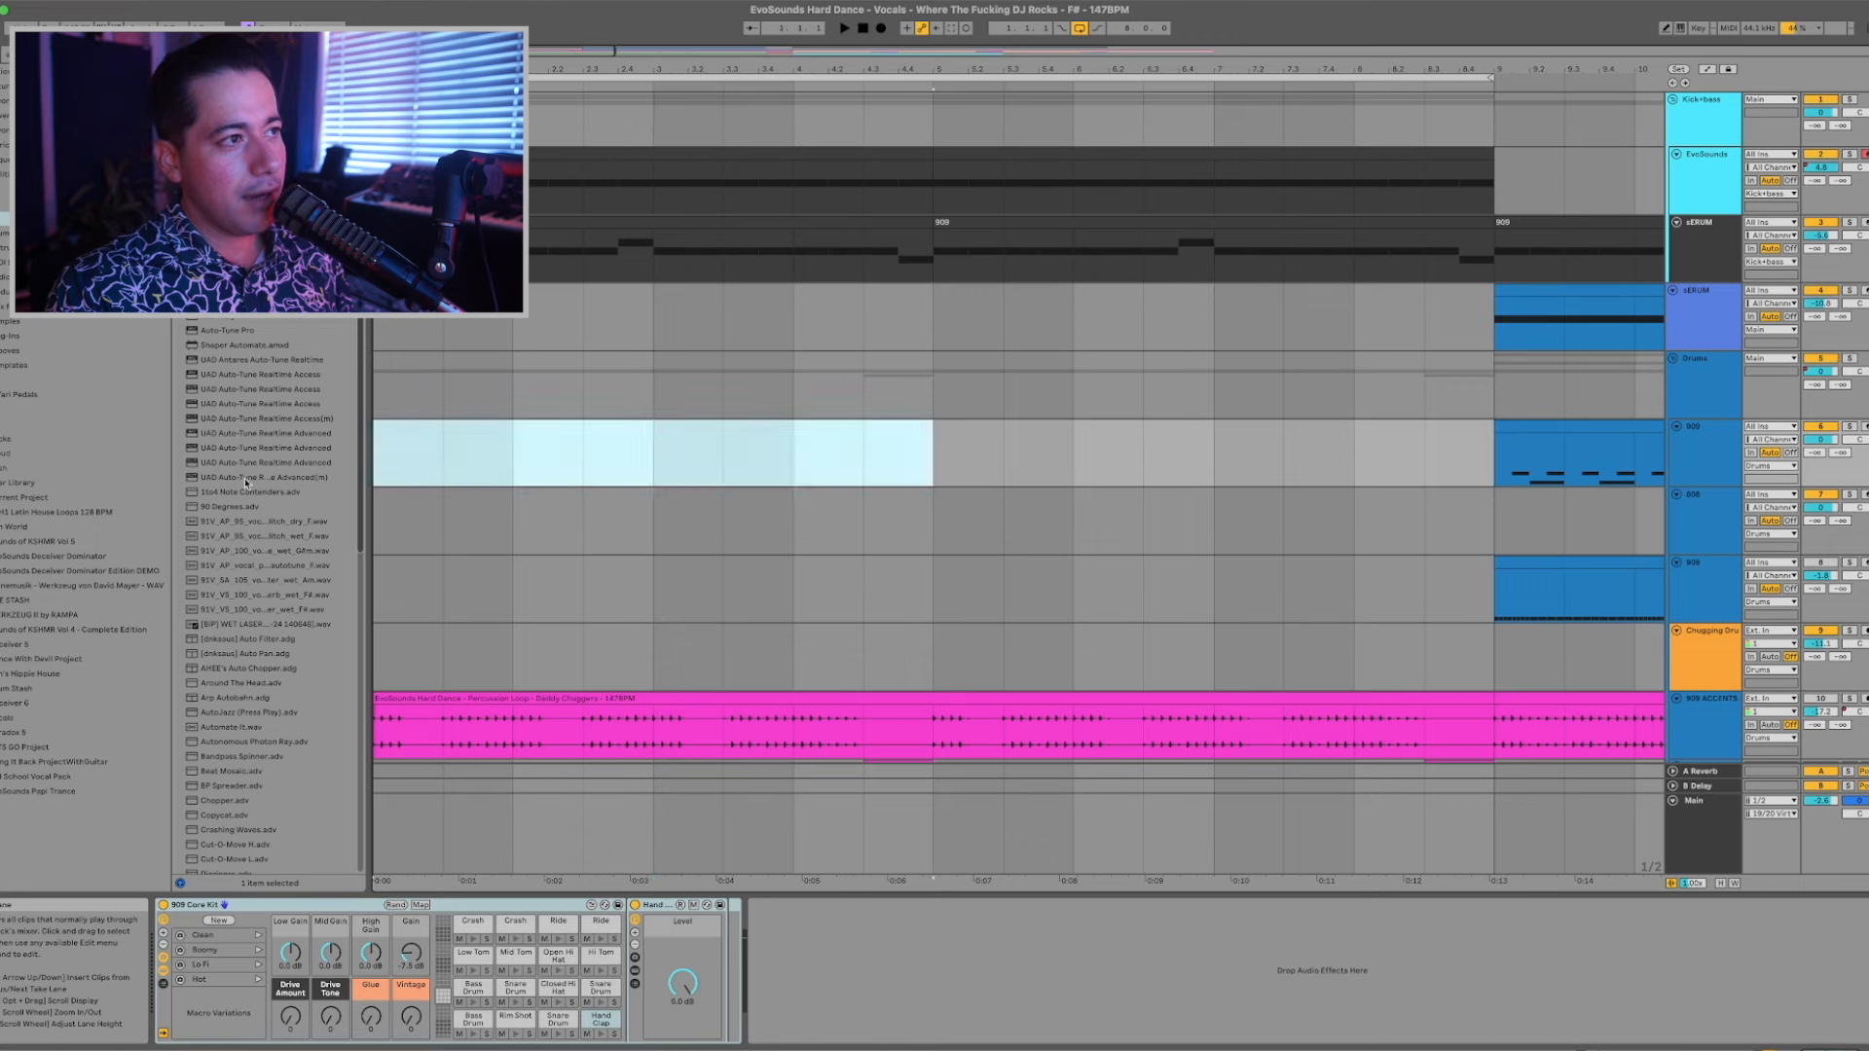
pyautogui.press('shift+super+m')
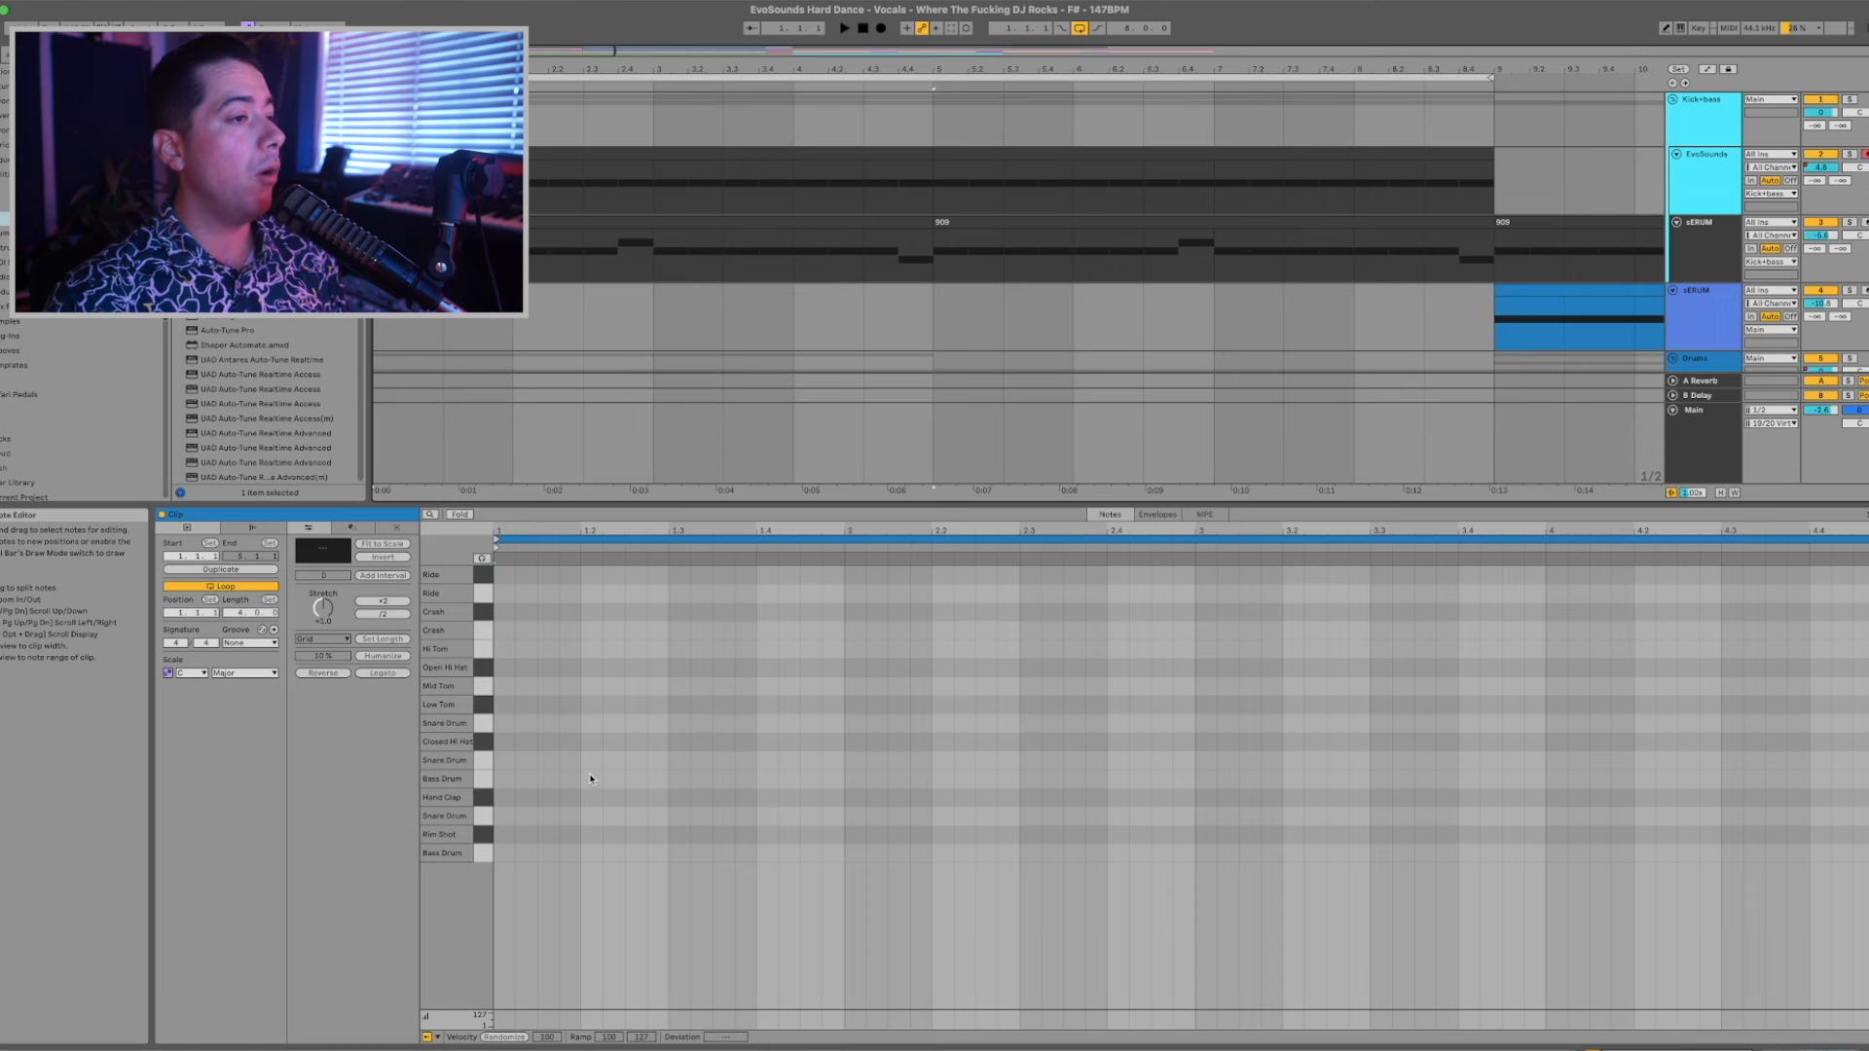
# Place an eighth-note Open Hi Hat on the first off-beat of the clip with the grid at 1/8.
pyautogui.doubleClick(541, 668)
pyautogui.moveTo(559, 667); pyautogui.dragTo(580, 669)
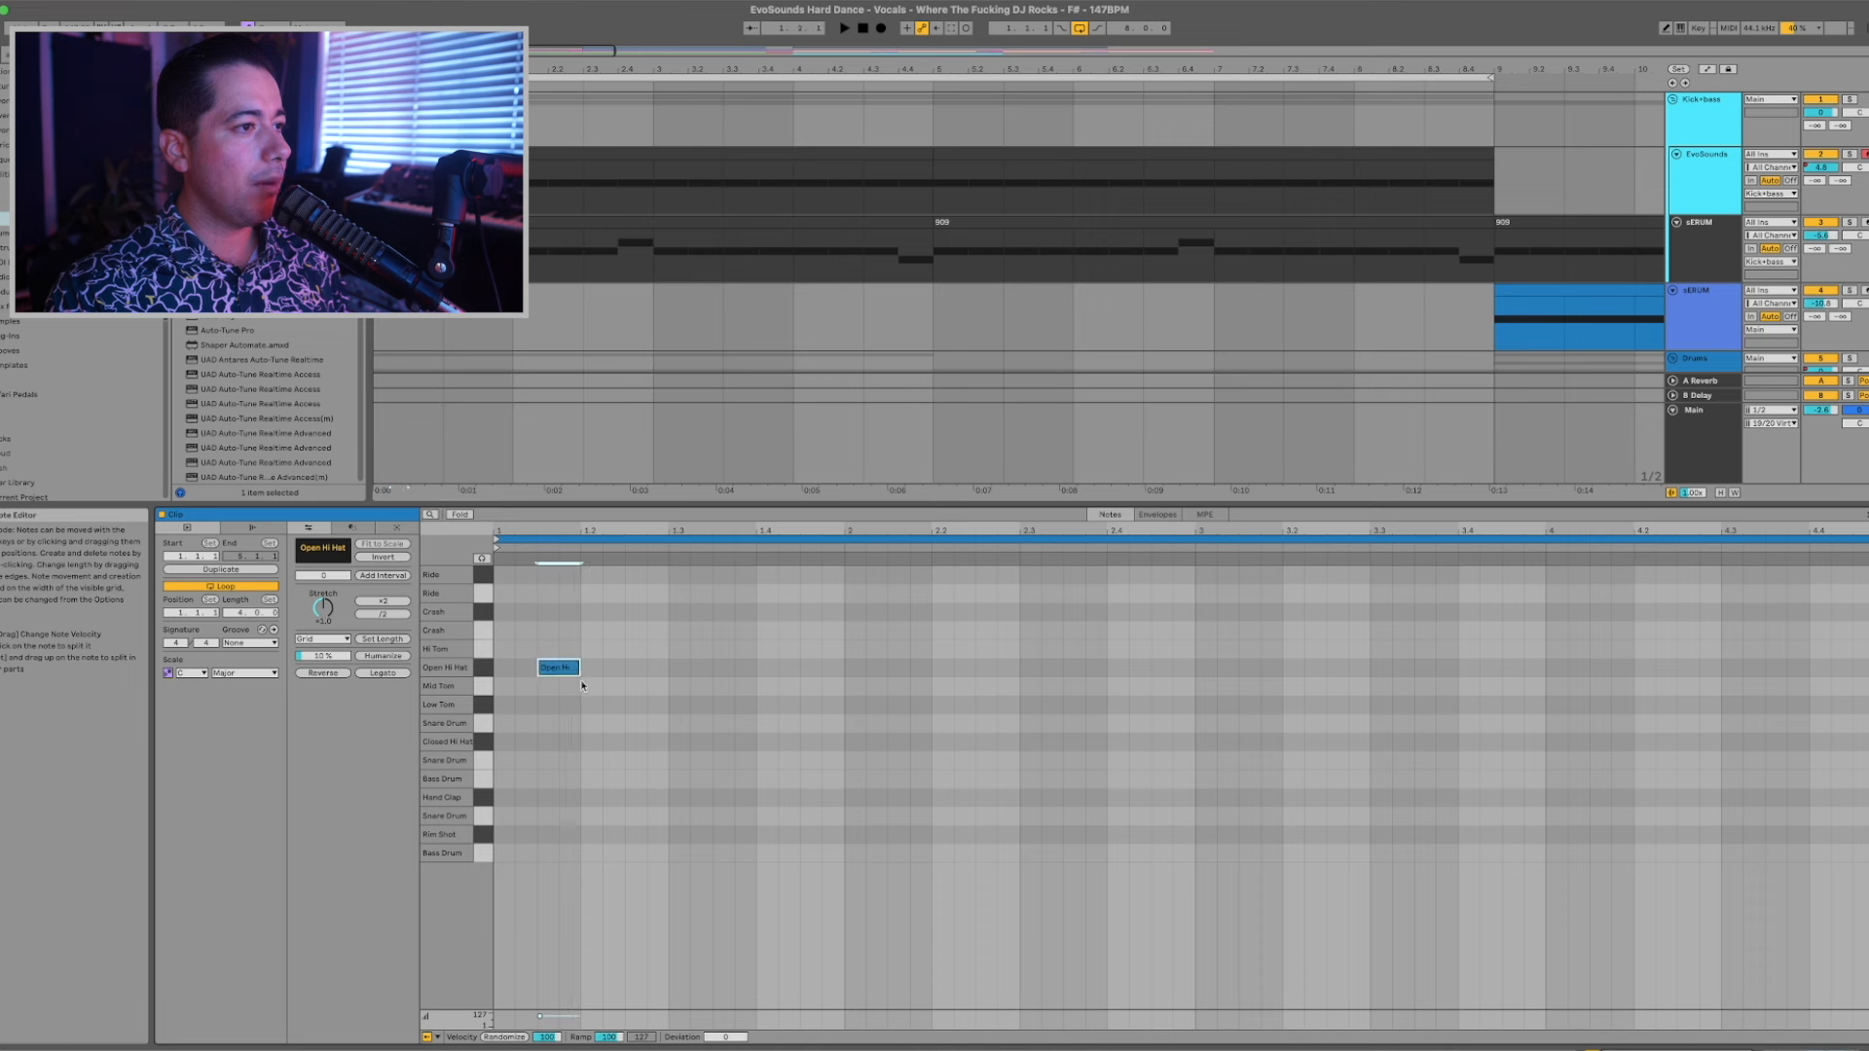
pyautogui.rightClick(552, 708)
pyautogui.click(626, 612)
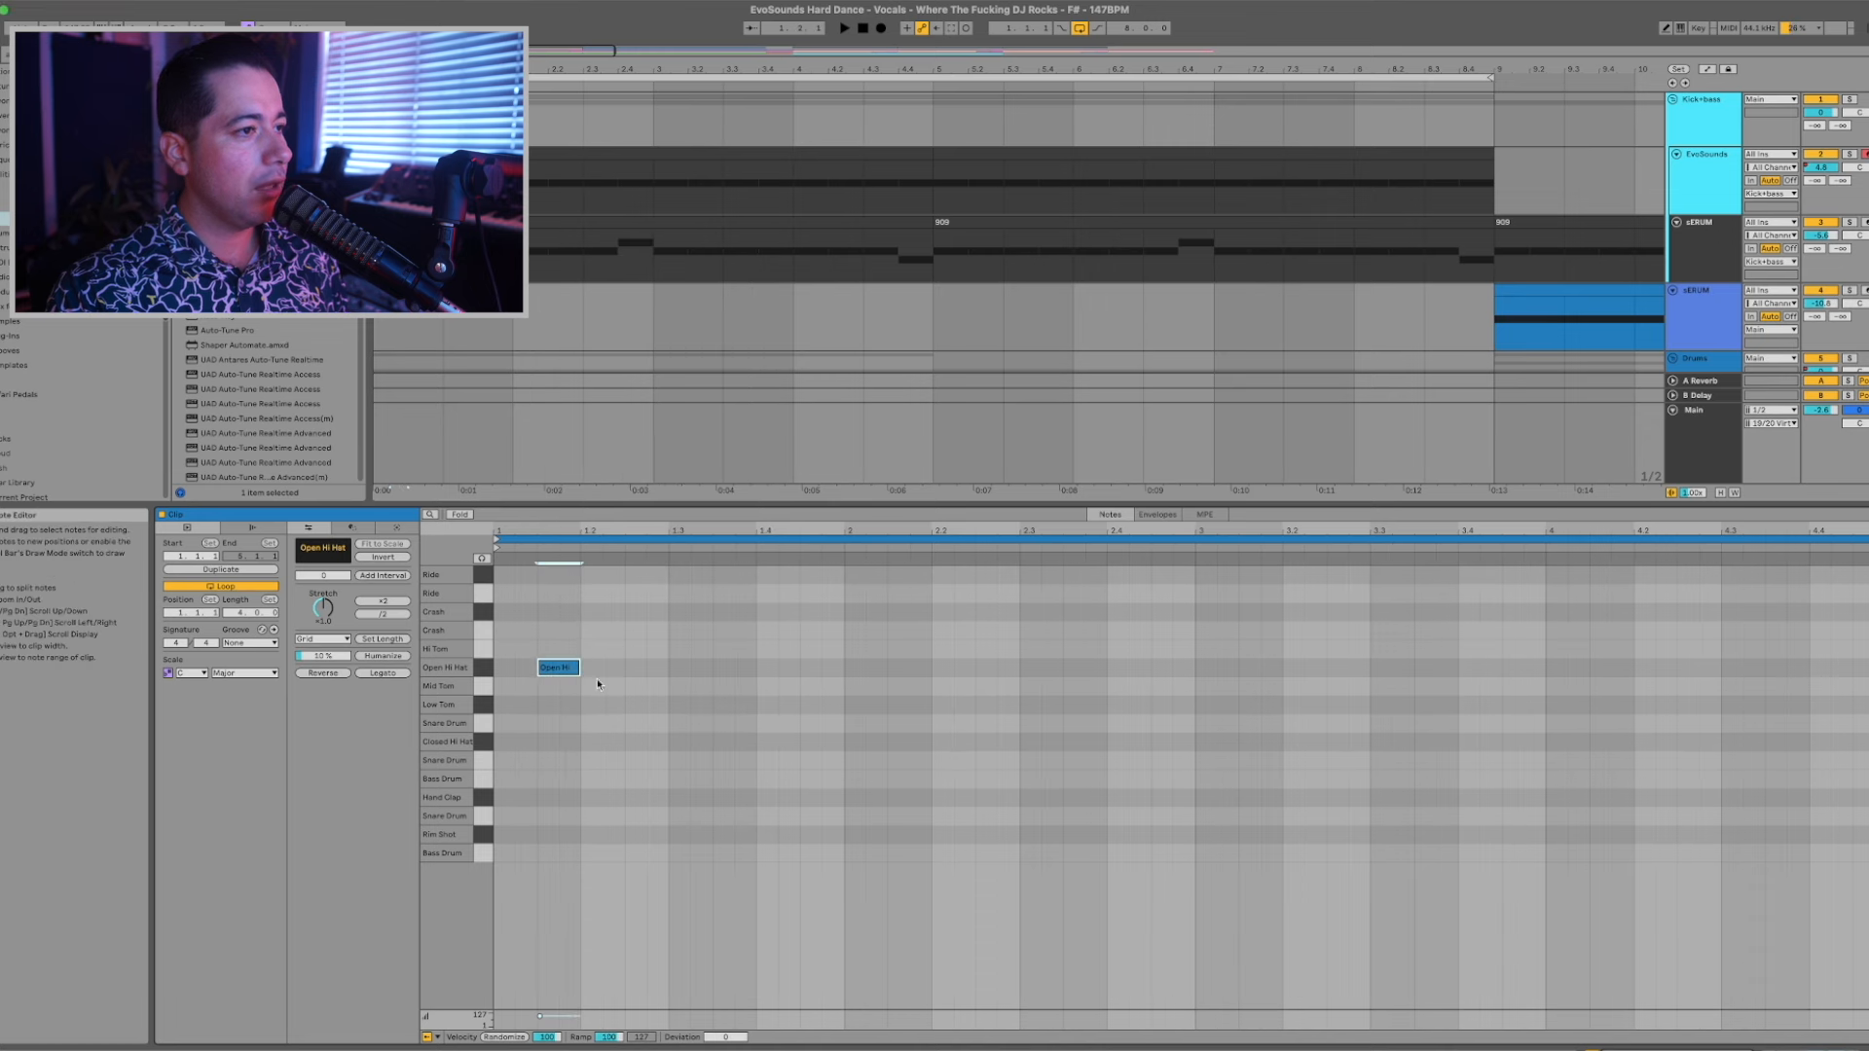
# Duplicate the Open Hi Hat note so that it plays on every off-beat across the four bars.
pyautogui.press('super+d')
pyautogui.press('super+d')
pyautogui.press('super+d')
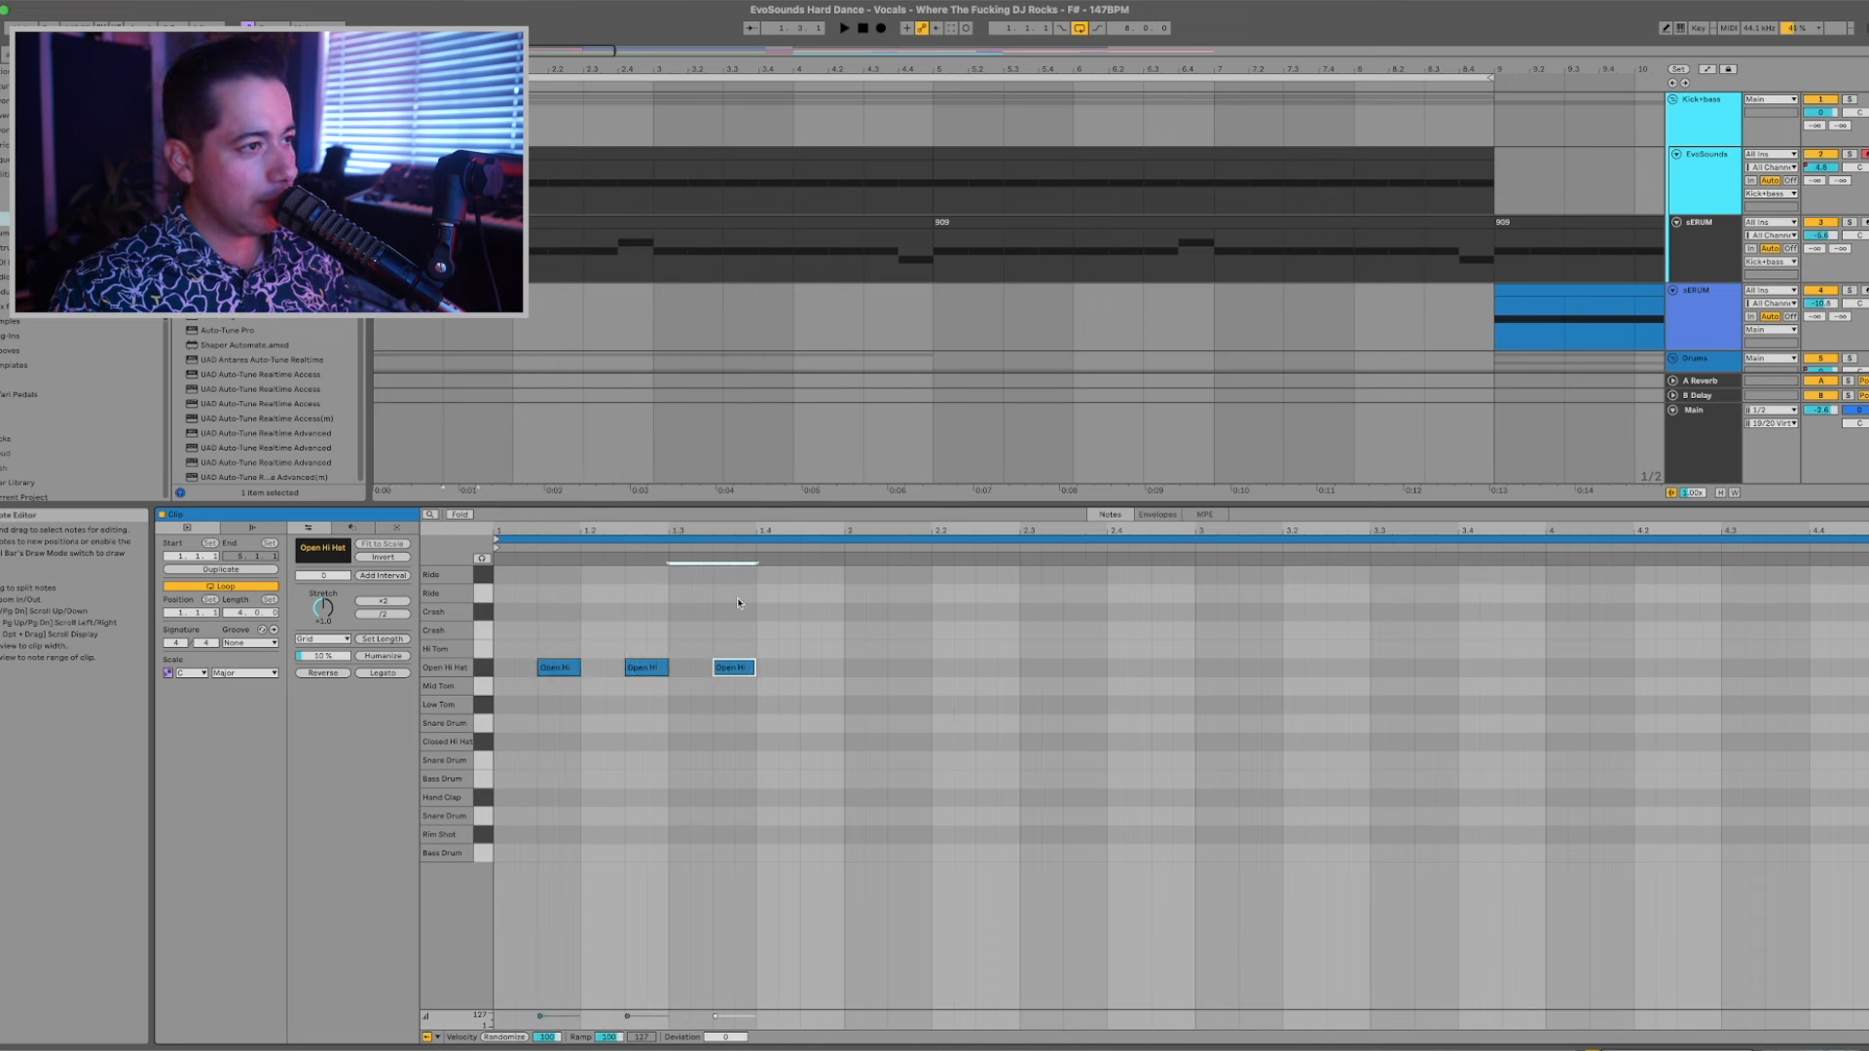
pyautogui.press('super+a')
pyautogui.press('super+d')
pyautogui.press('super+d')
pyautogui.press('super+d')
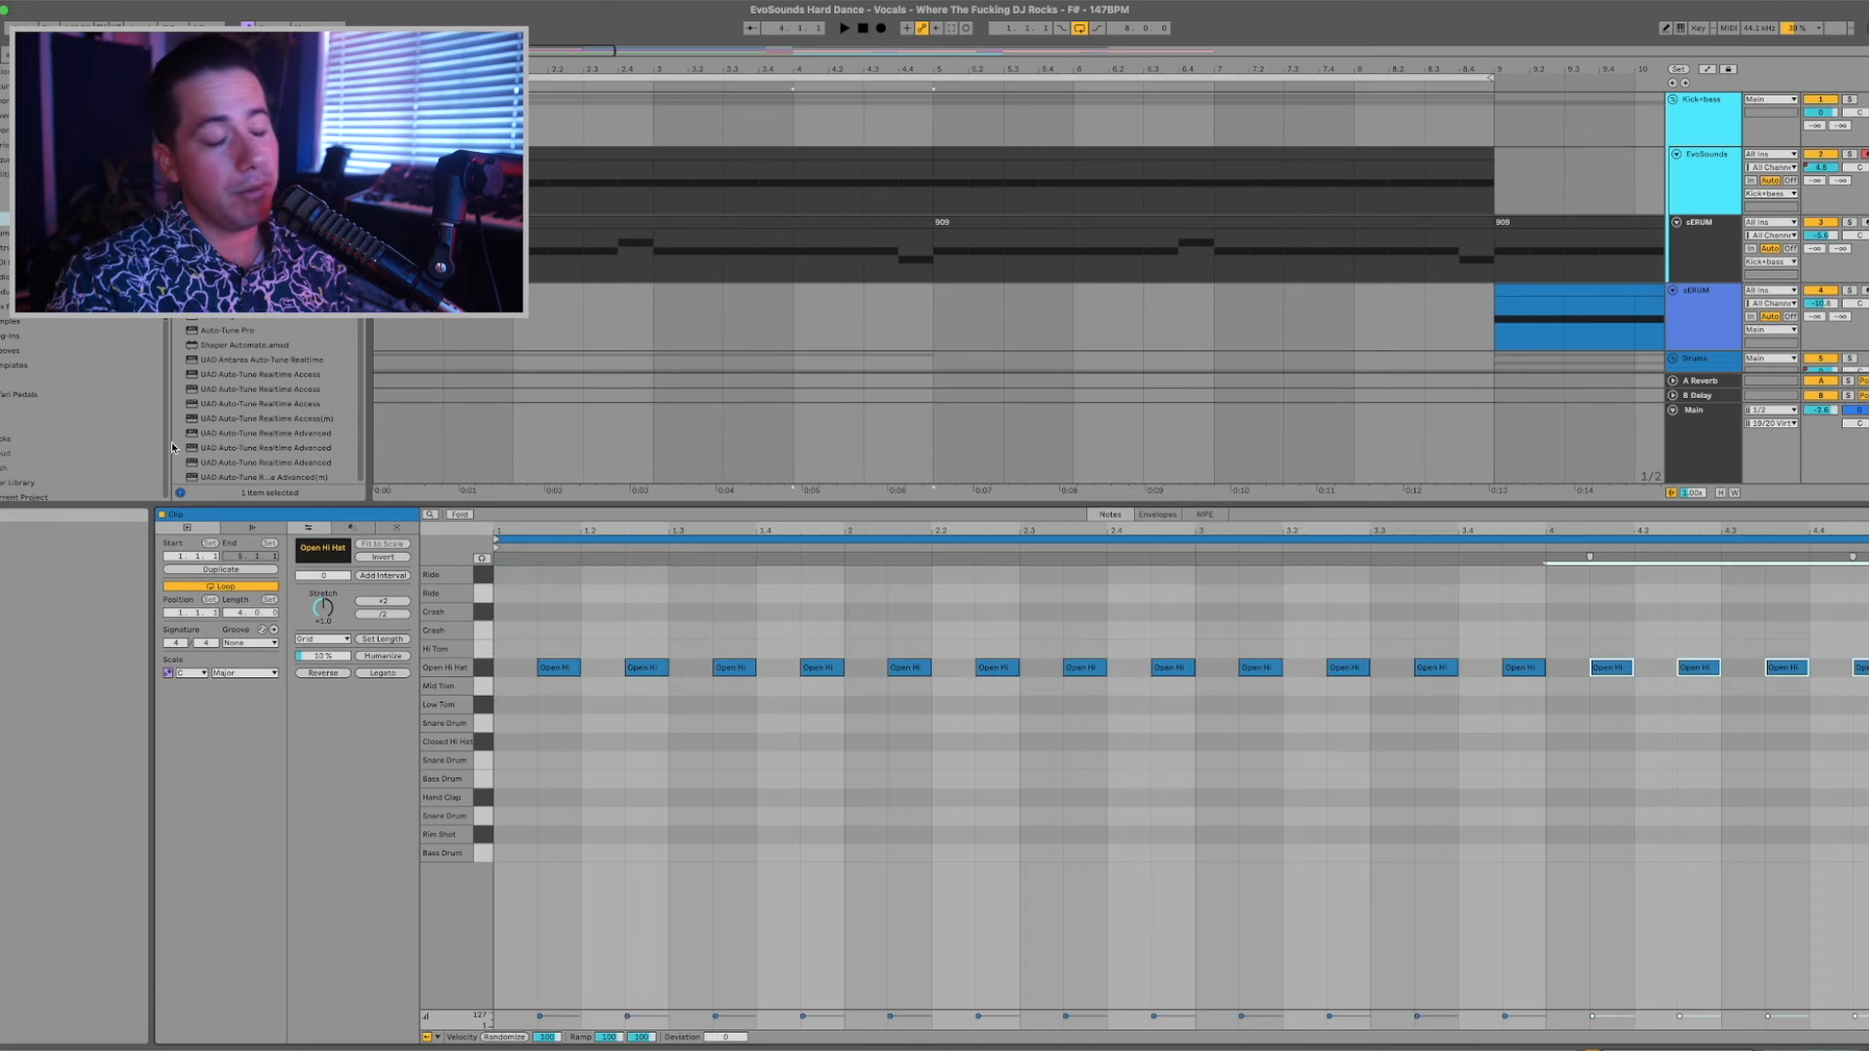
# Open the first Serum bass clip and play the arrangement along with the hi-hat pattern.
pyautogui.click(497, 223)
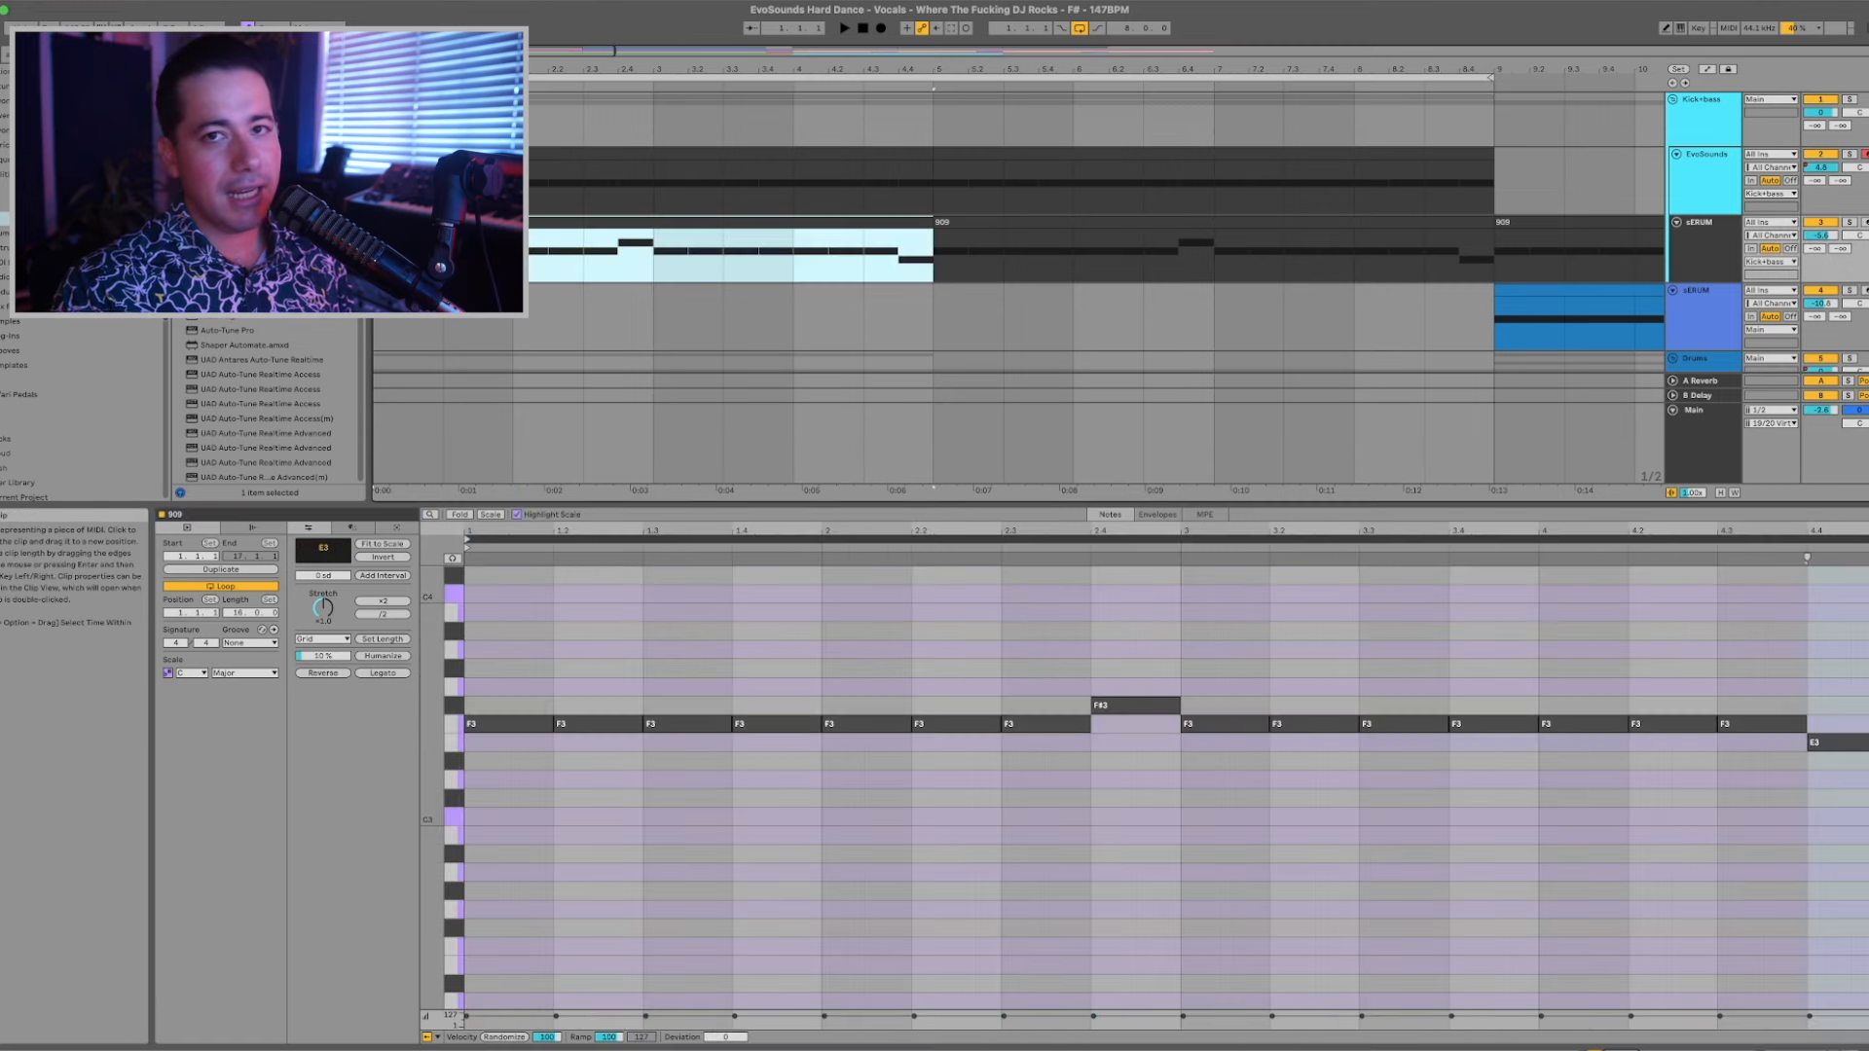
pyautogui.press('space')
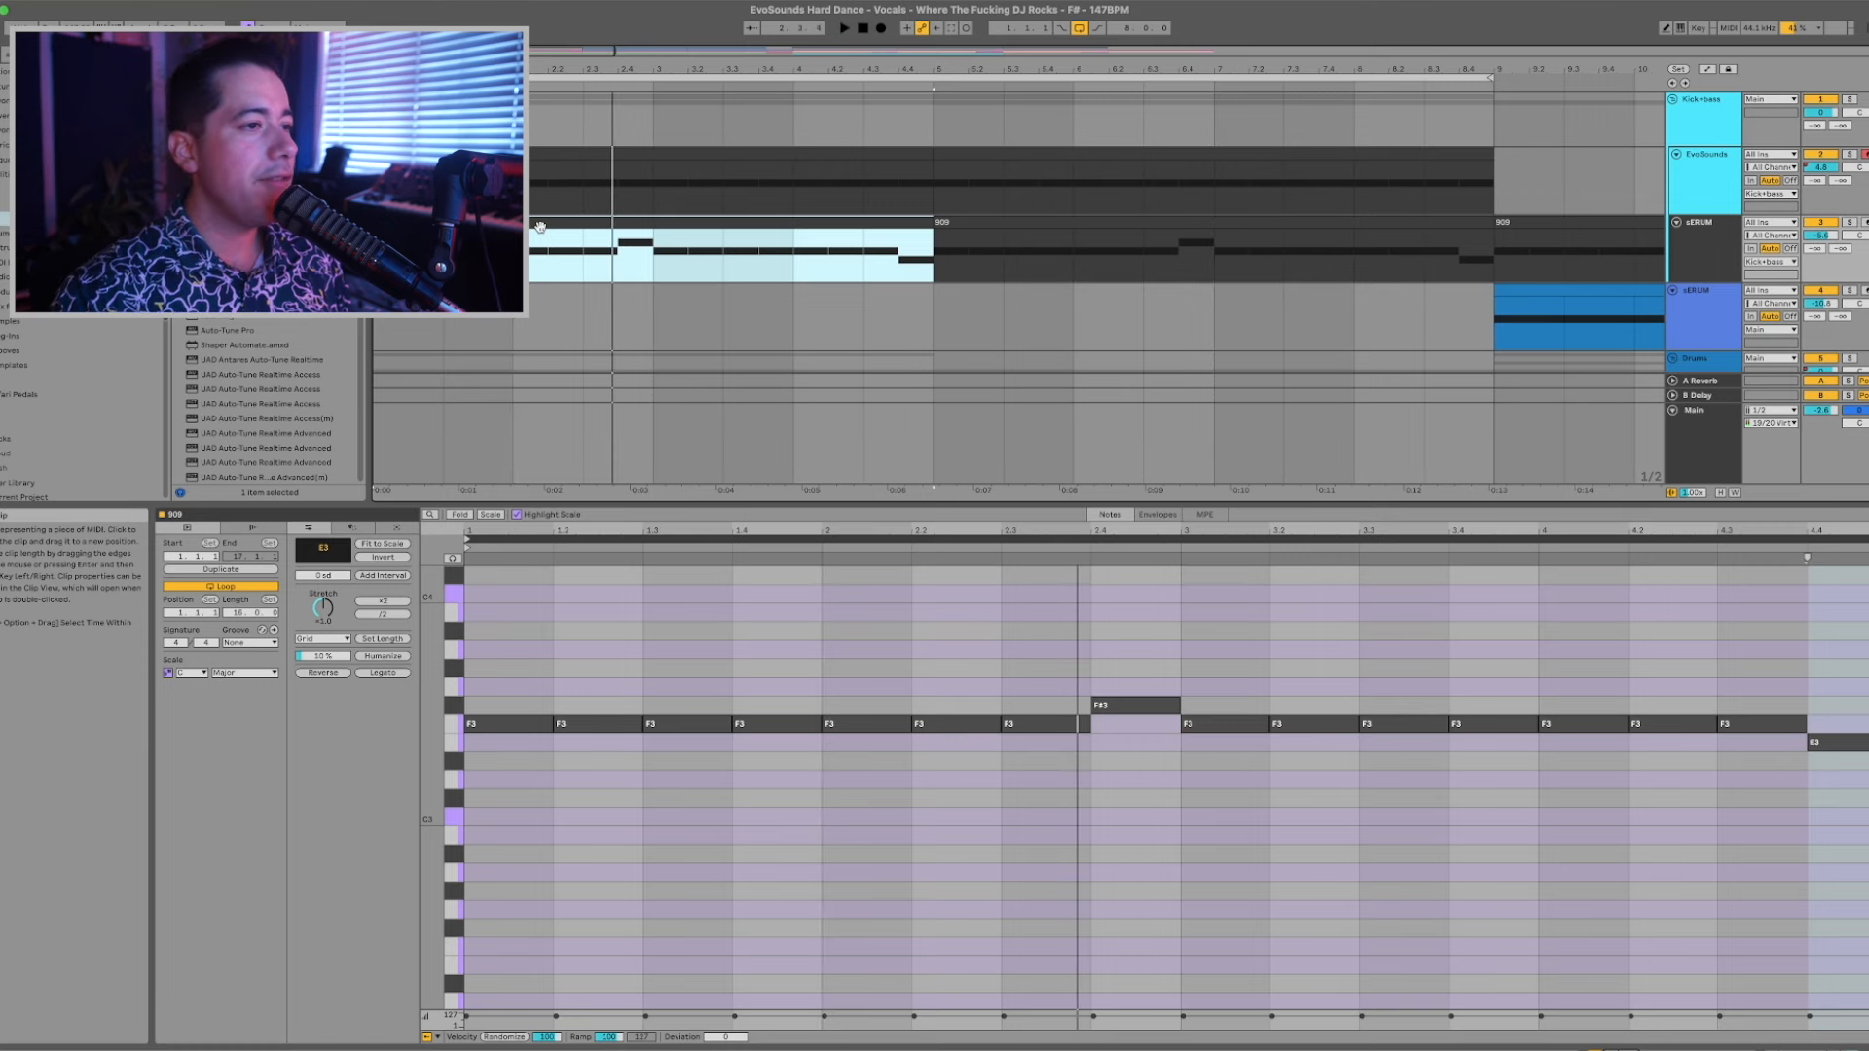
# Shorten the Open Hi Hat's decay in the 909 Core Kit to about 300 ms and play the result.
pyautogui.scroll(-10, 1577, 334)
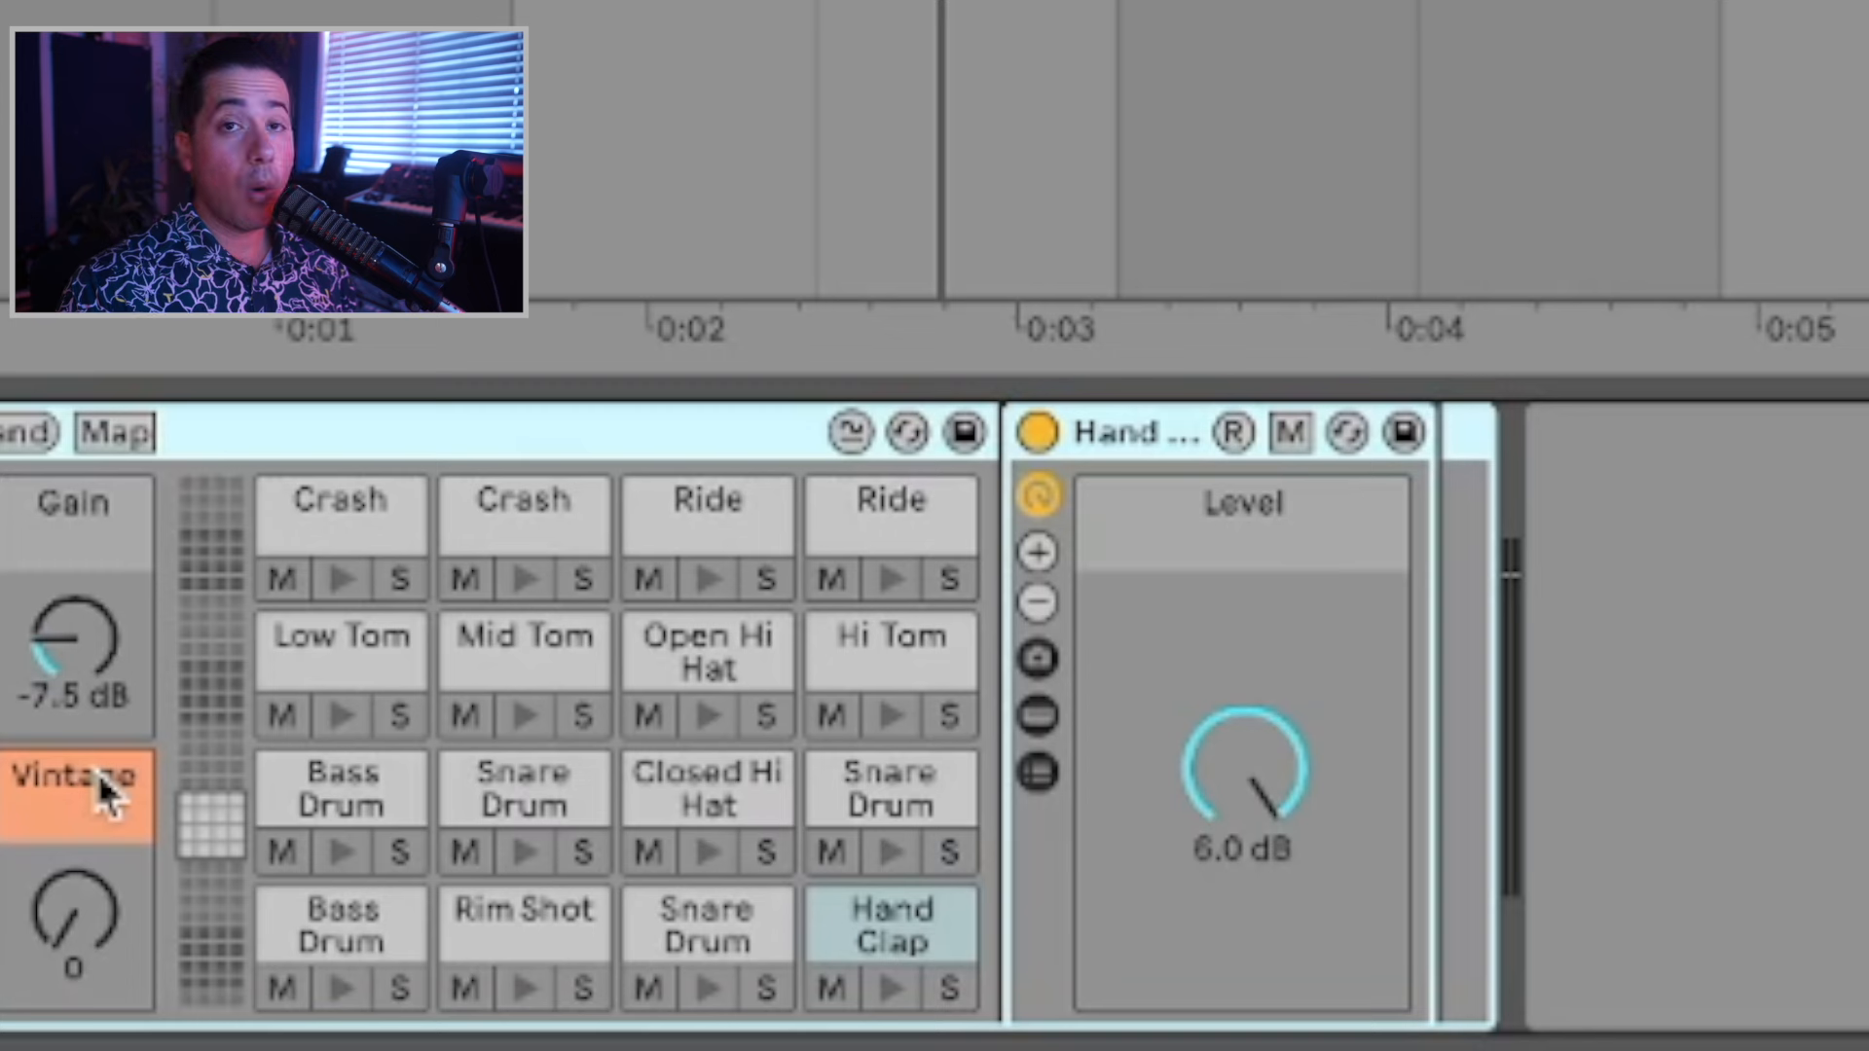
pyautogui.click(691, 662)
pyautogui.moveTo(1390, 730); pyautogui.dragTo(1390, 594)
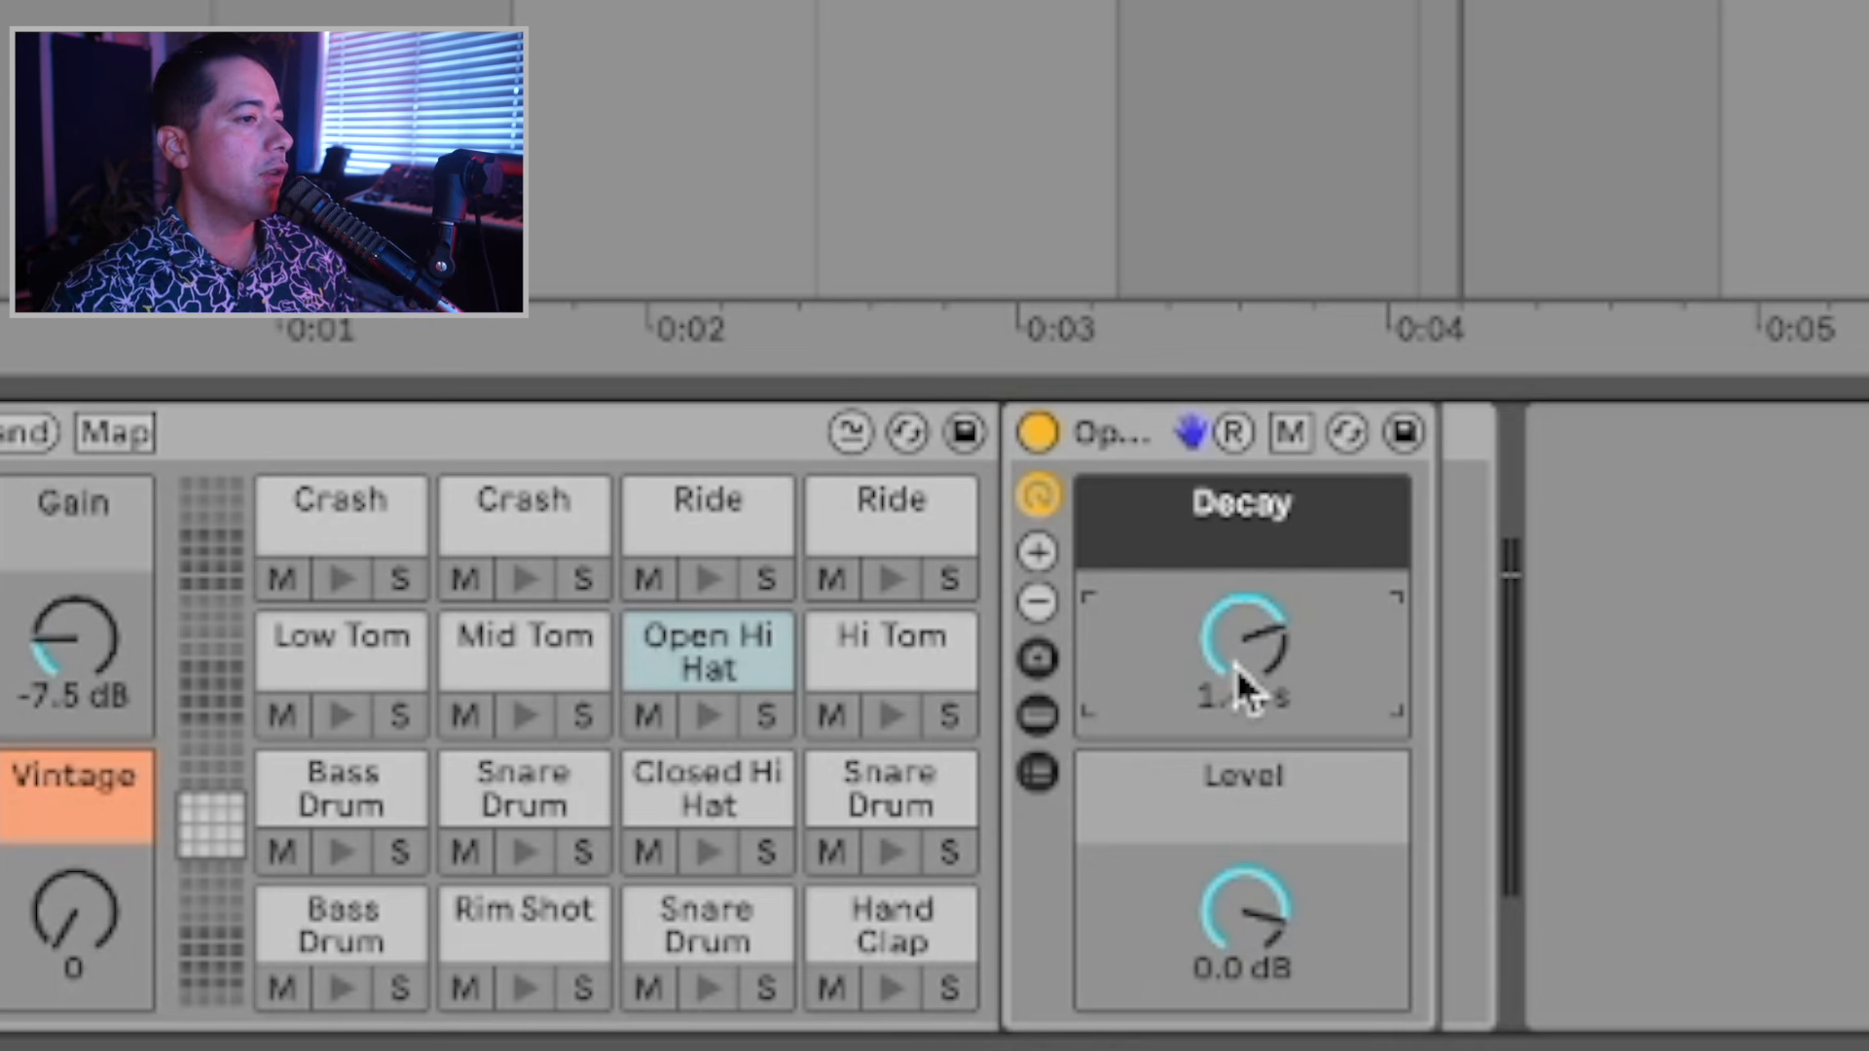
pyautogui.moveTo(1240, 686); pyautogui.dragTo(1241, 764)
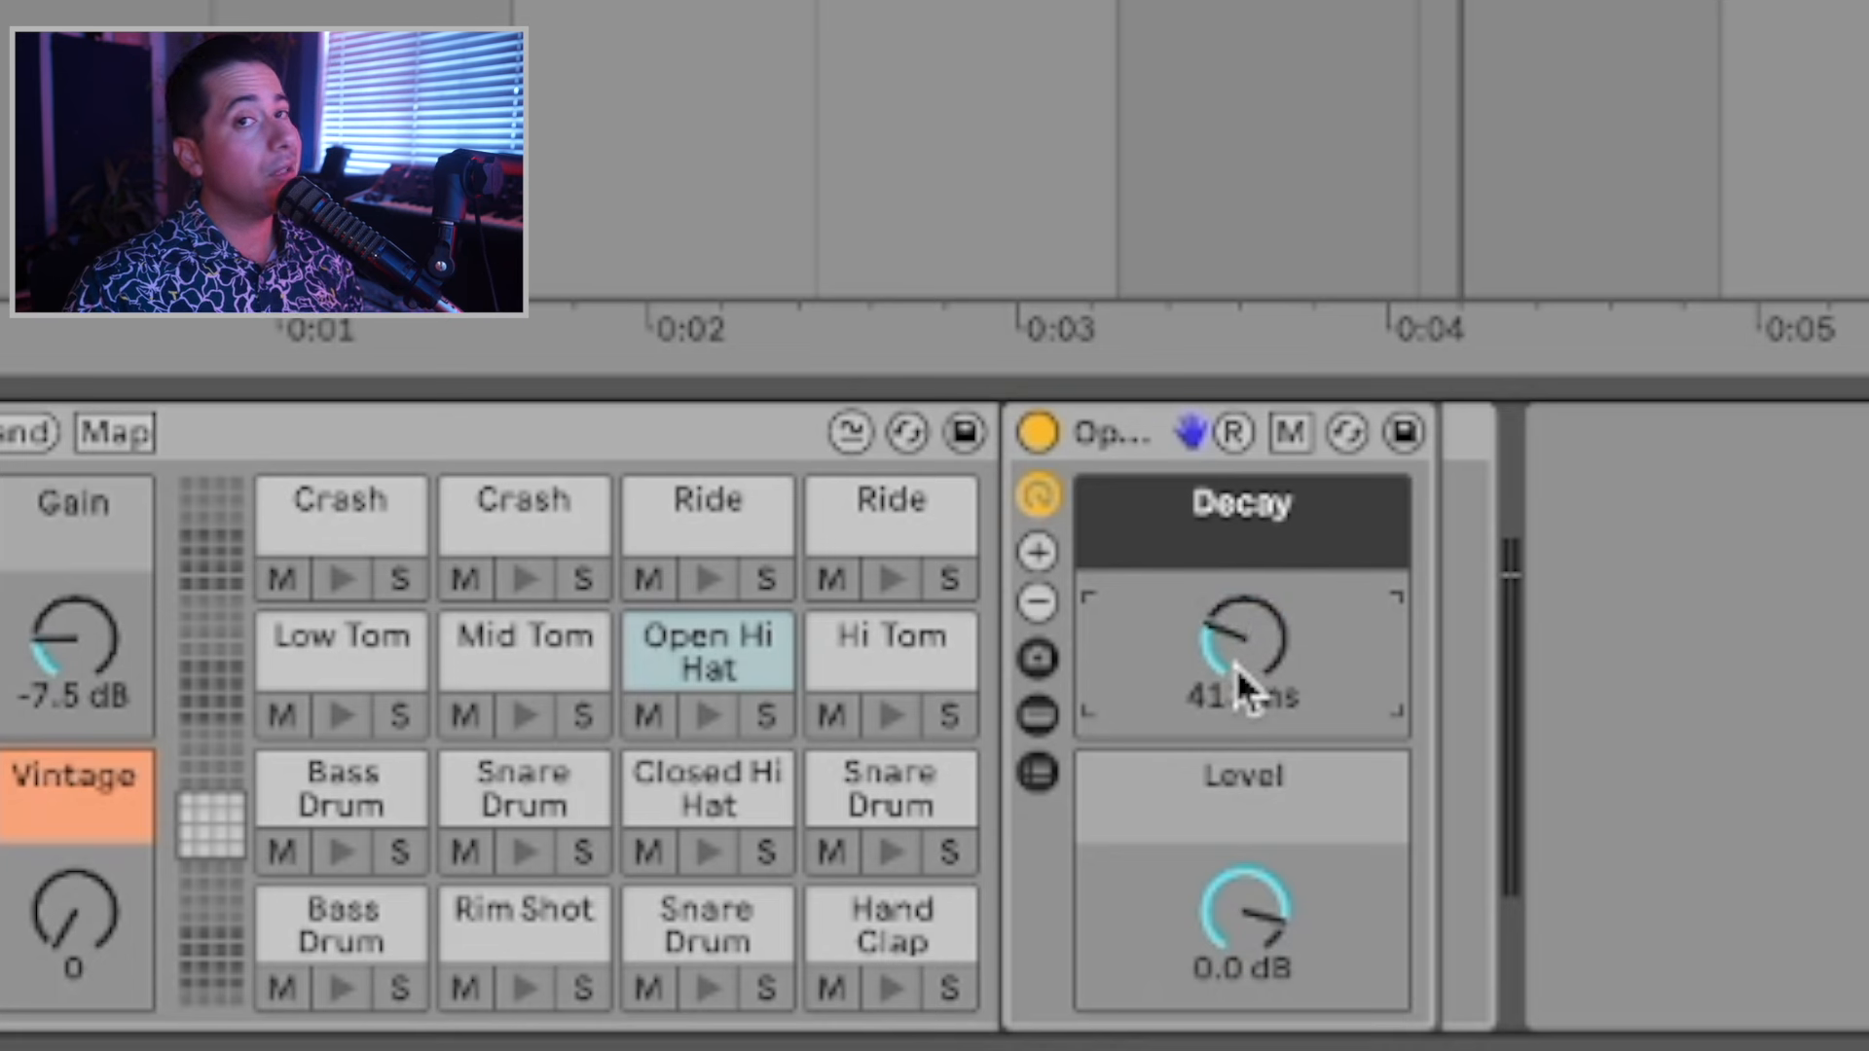
pyautogui.moveTo(1230, 603)
pyautogui.mouseDown()
pyautogui.moveTo(1243, 644)
pyautogui.moveTo(1234, 603)
pyautogui.mouseUp()
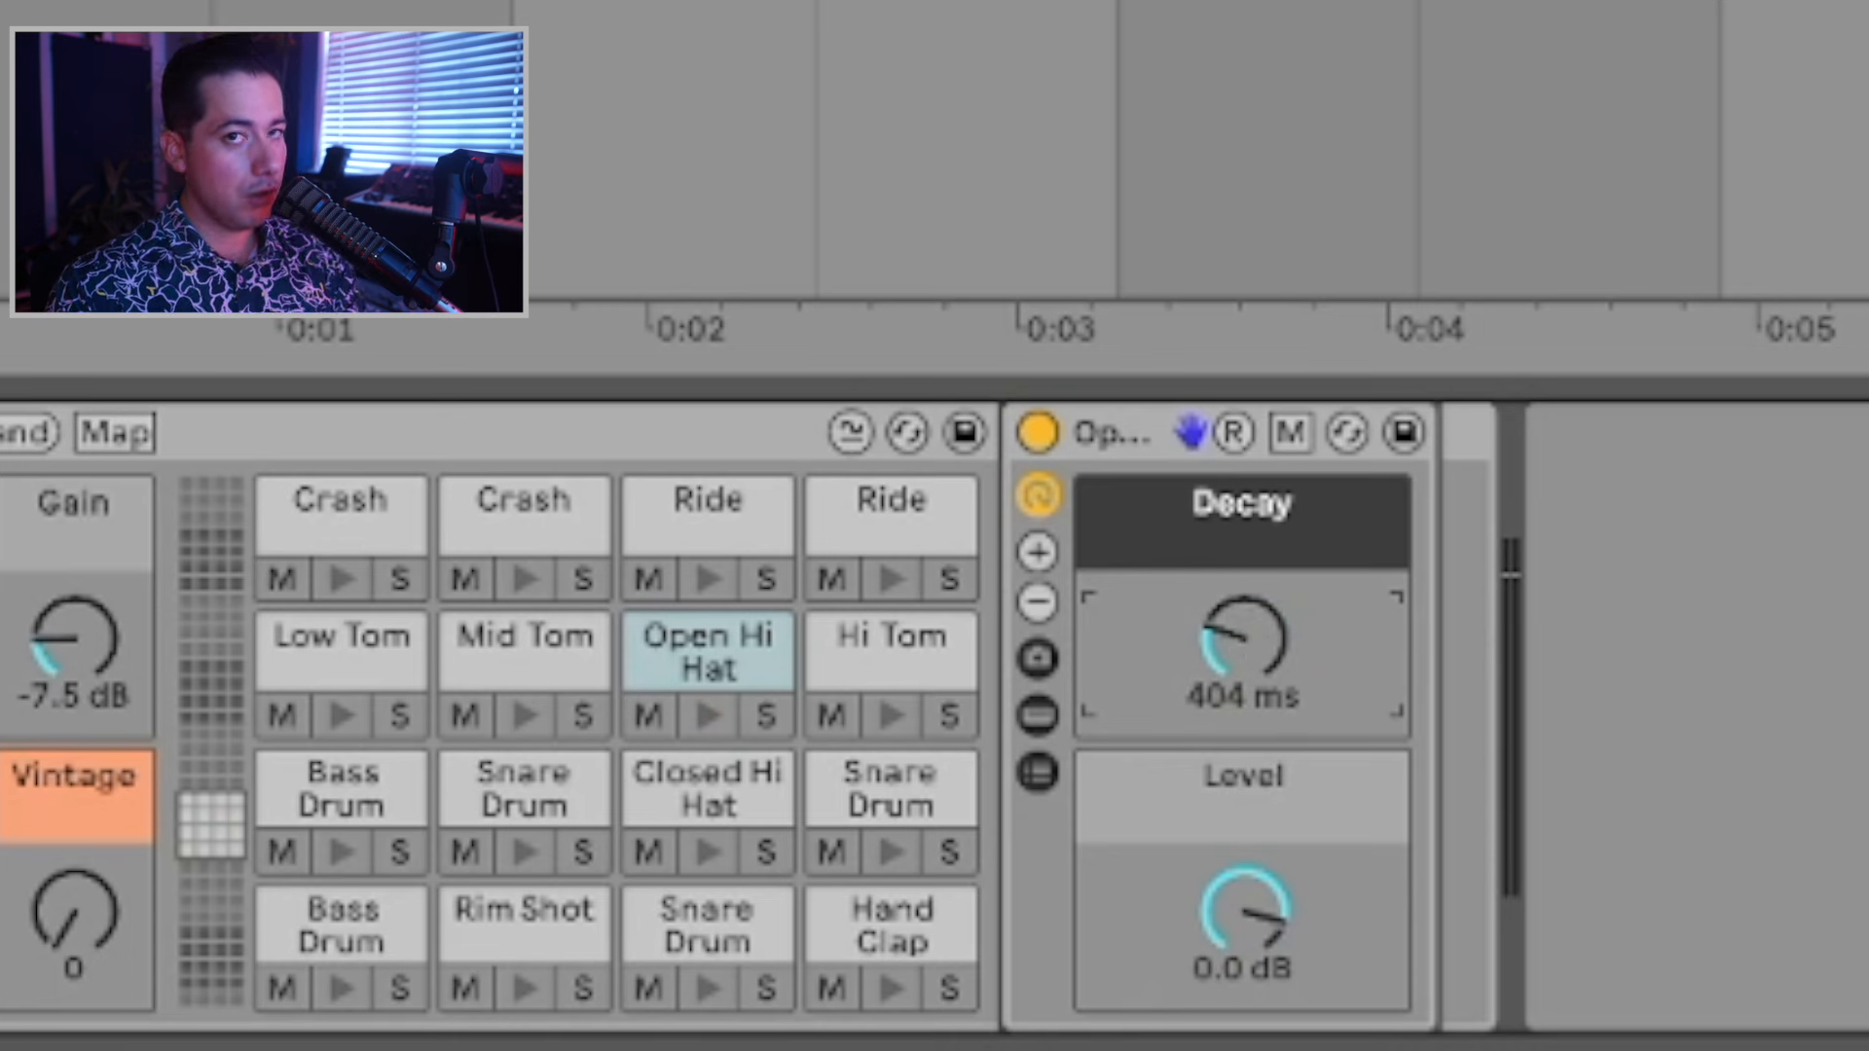
pyautogui.moveTo(1243, 637); pyautogui.dragTo(1242, 662)
pyautogui.press('space')
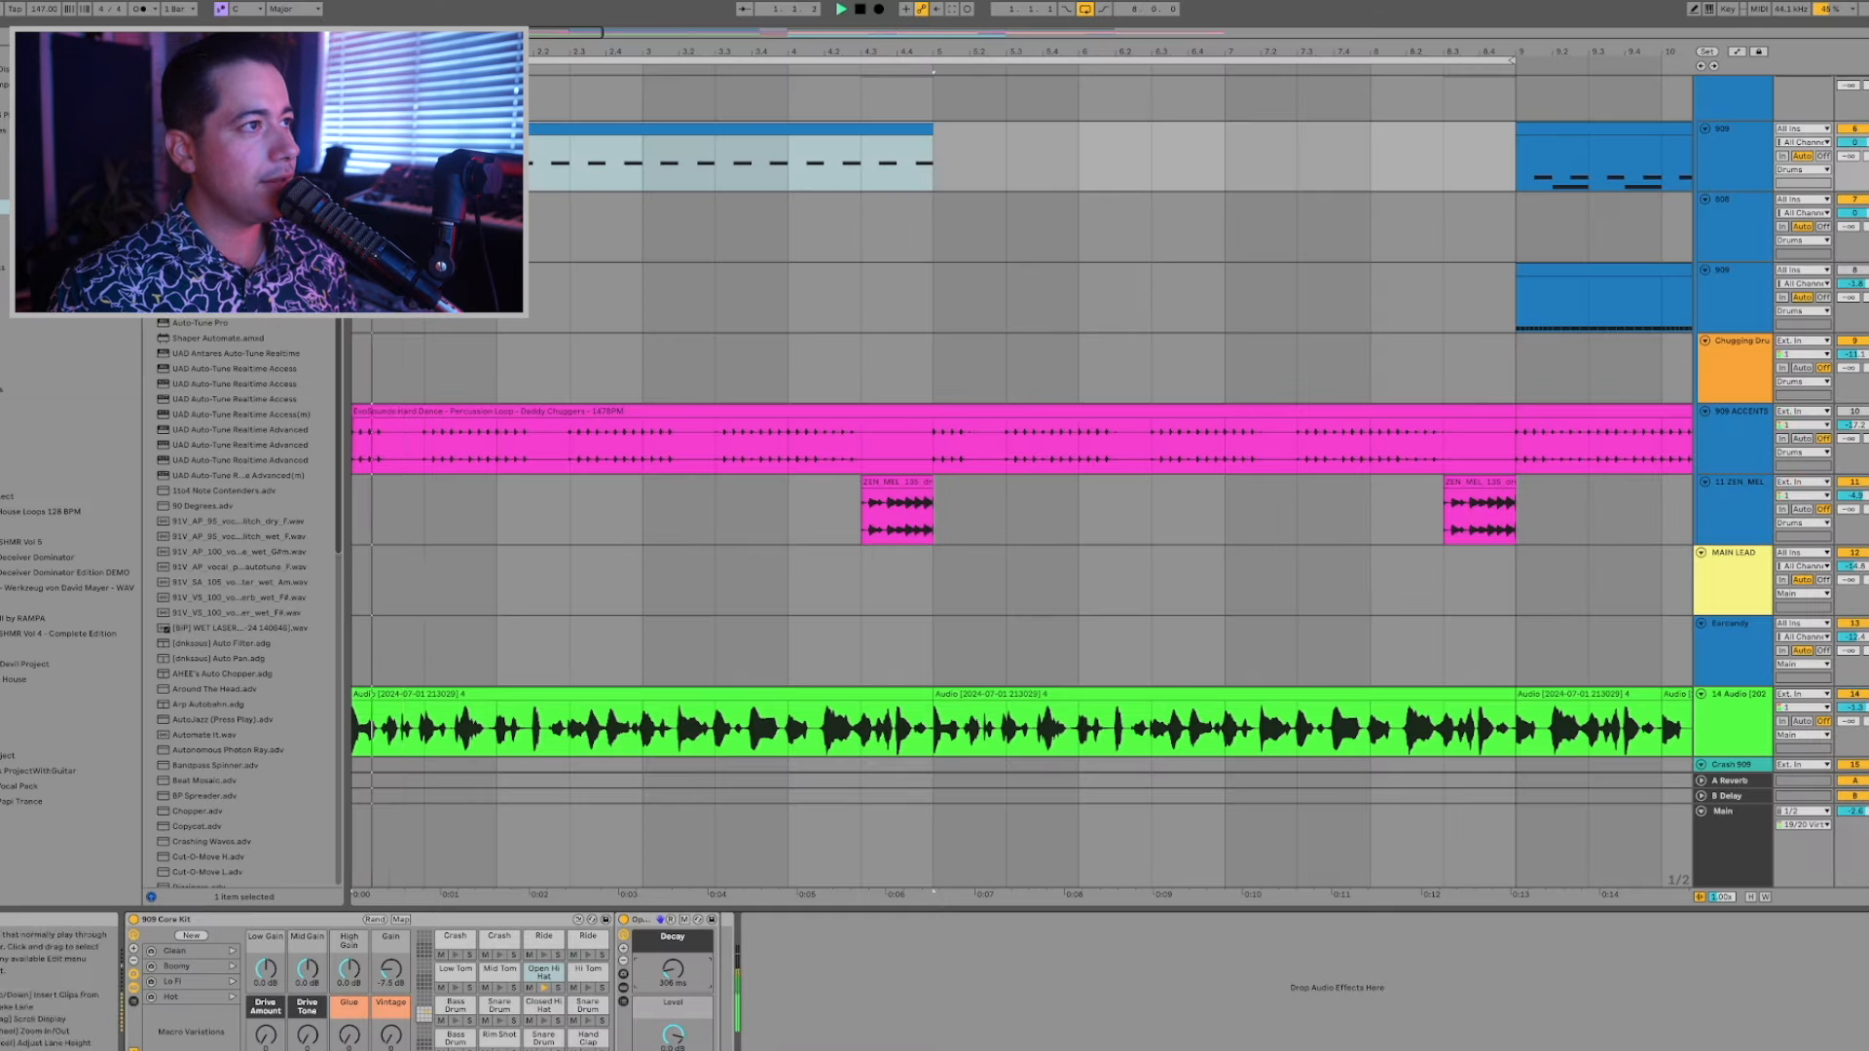
# Set the drum clip's grid to 1/4 and add Hand Clap notes on beats 2 and 4 of every bar.
pyautogui.doubleClick(477, 158)
pyautogui.press('space')
pyautogui.rightClick(570, 711)
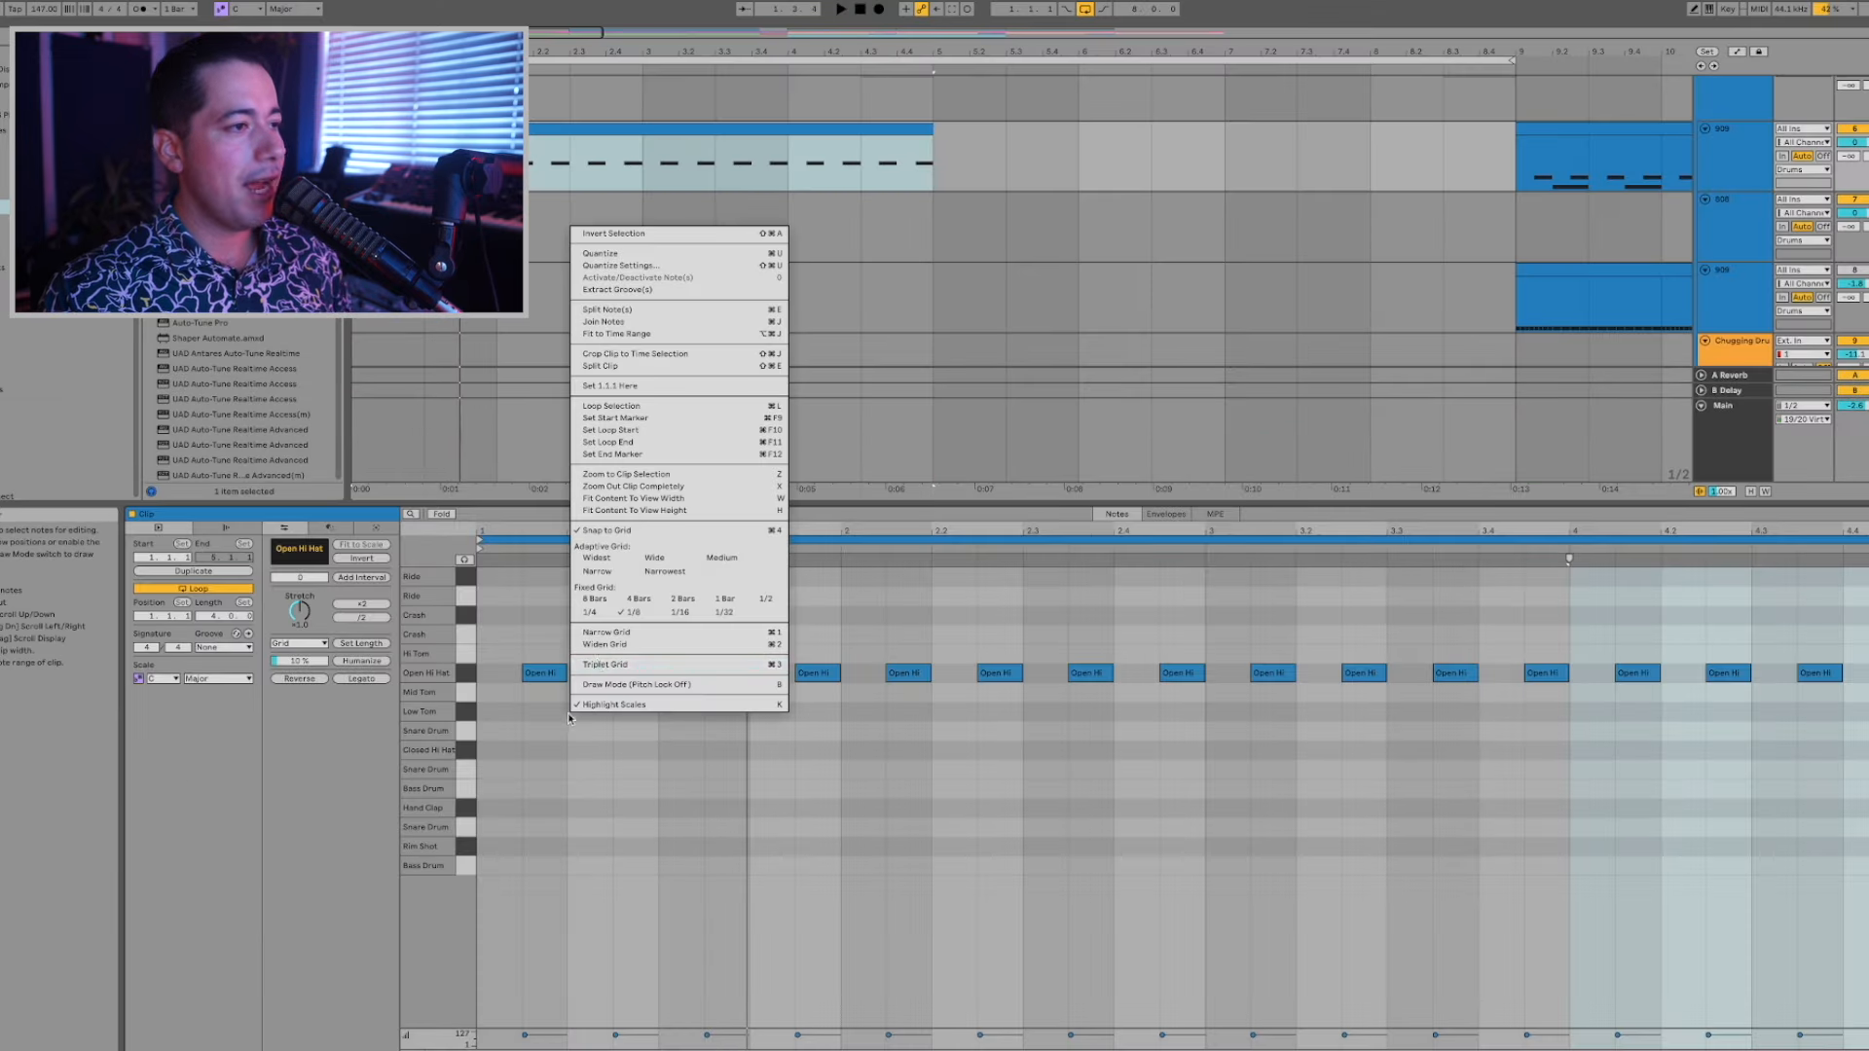
pyautogui.click(610, 613)
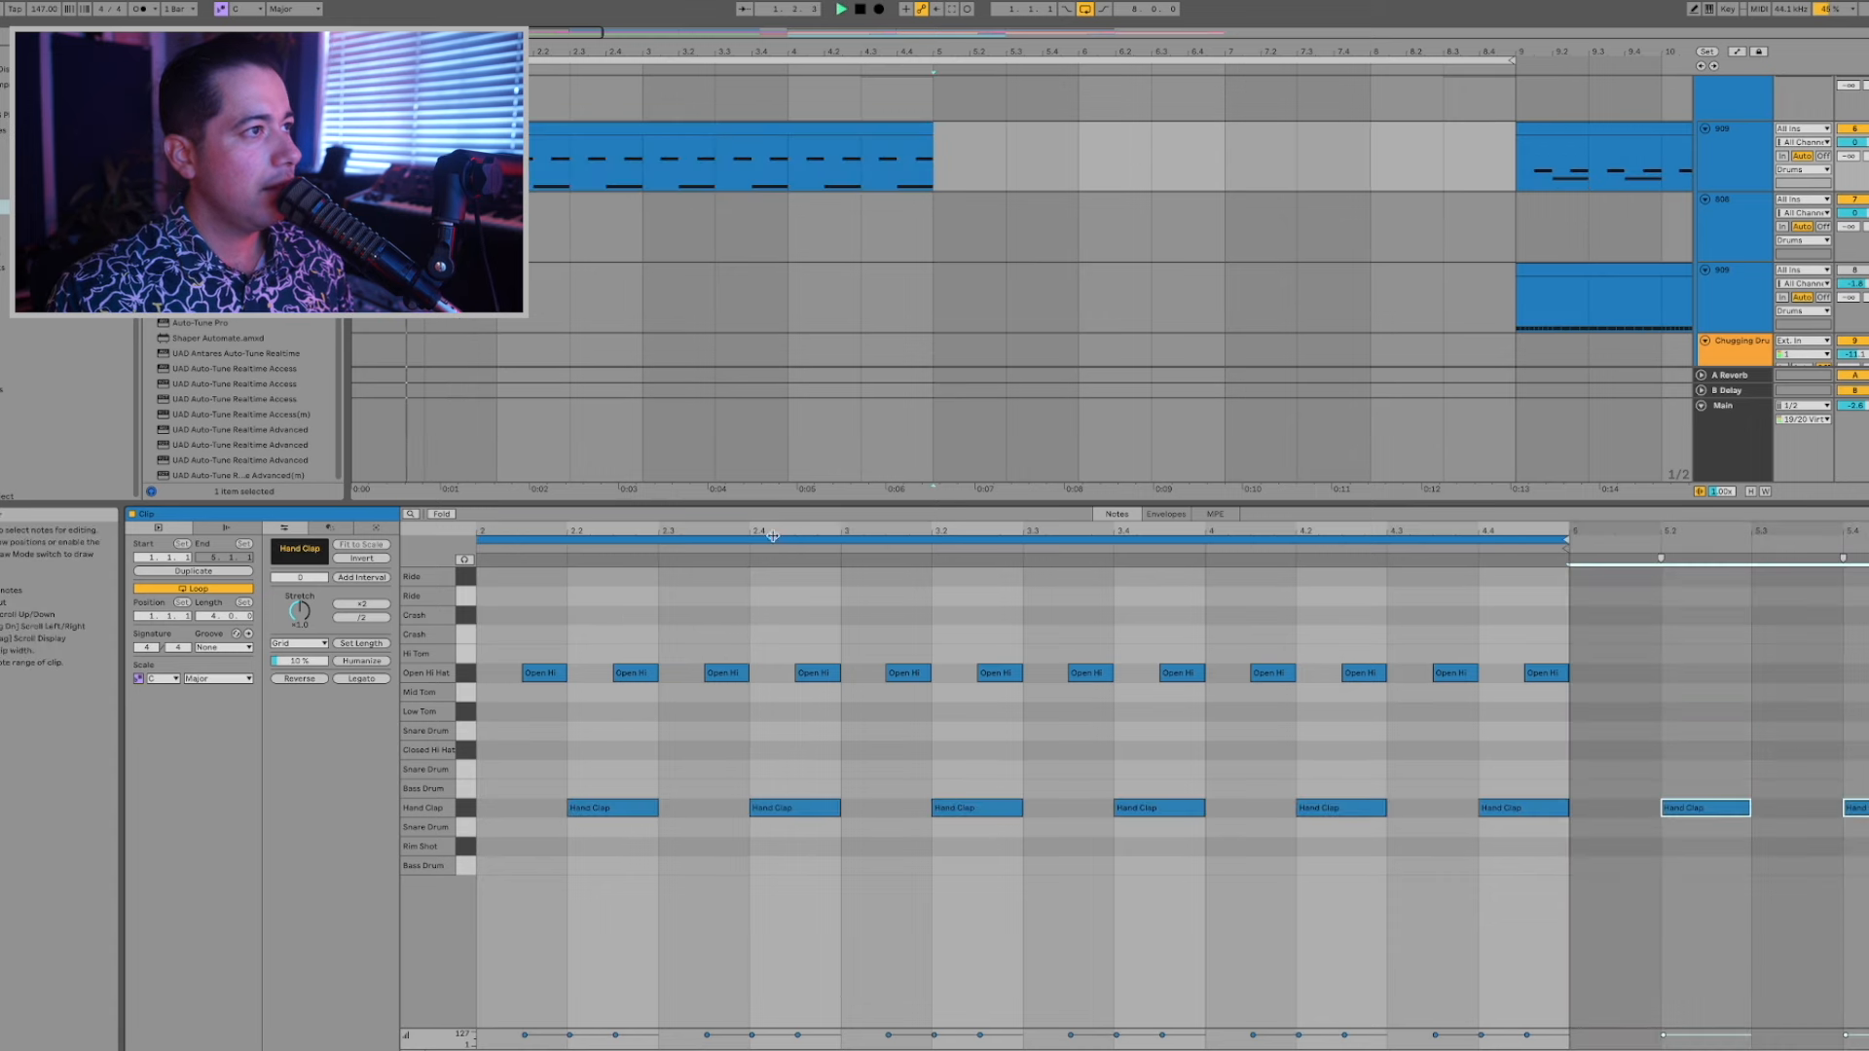
# Examine how the Open Hi Hat notes fall around the Hand Clap notes across the four-bar clip.
pyautogui.click(612, 129)
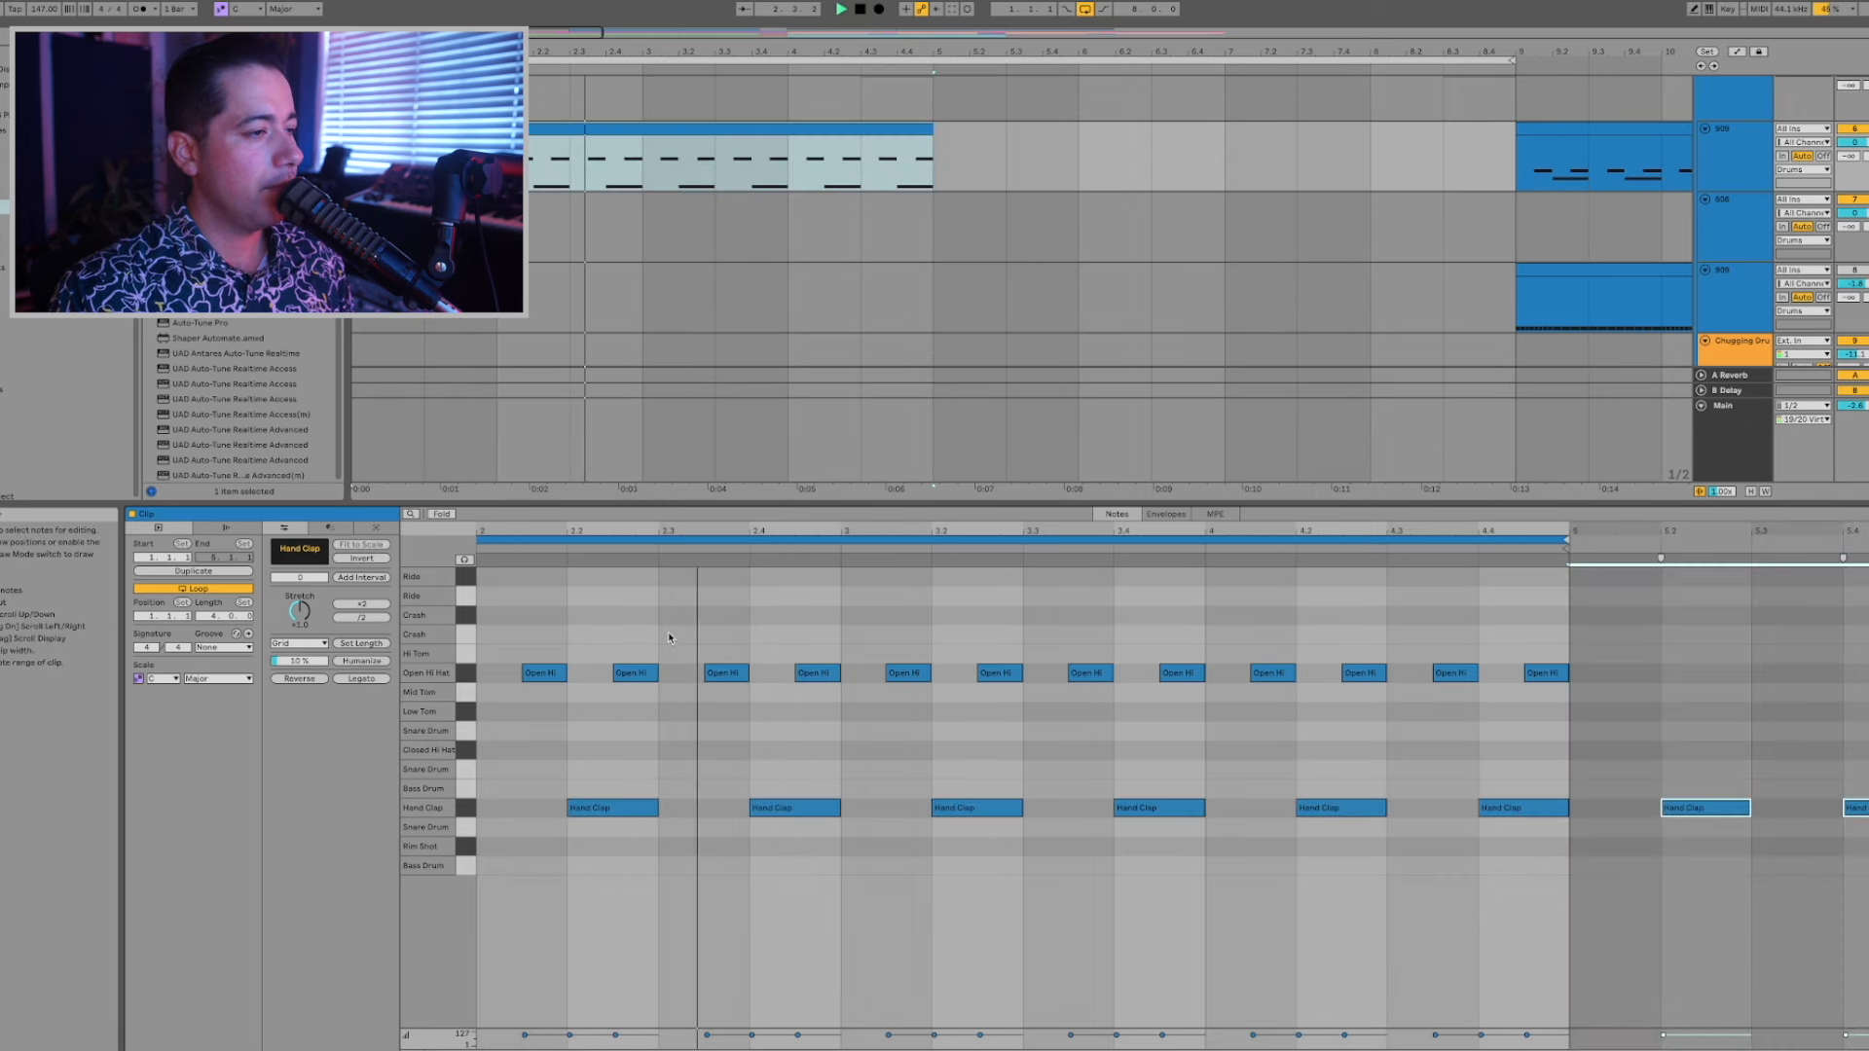
pyautogui.click(615, 809)
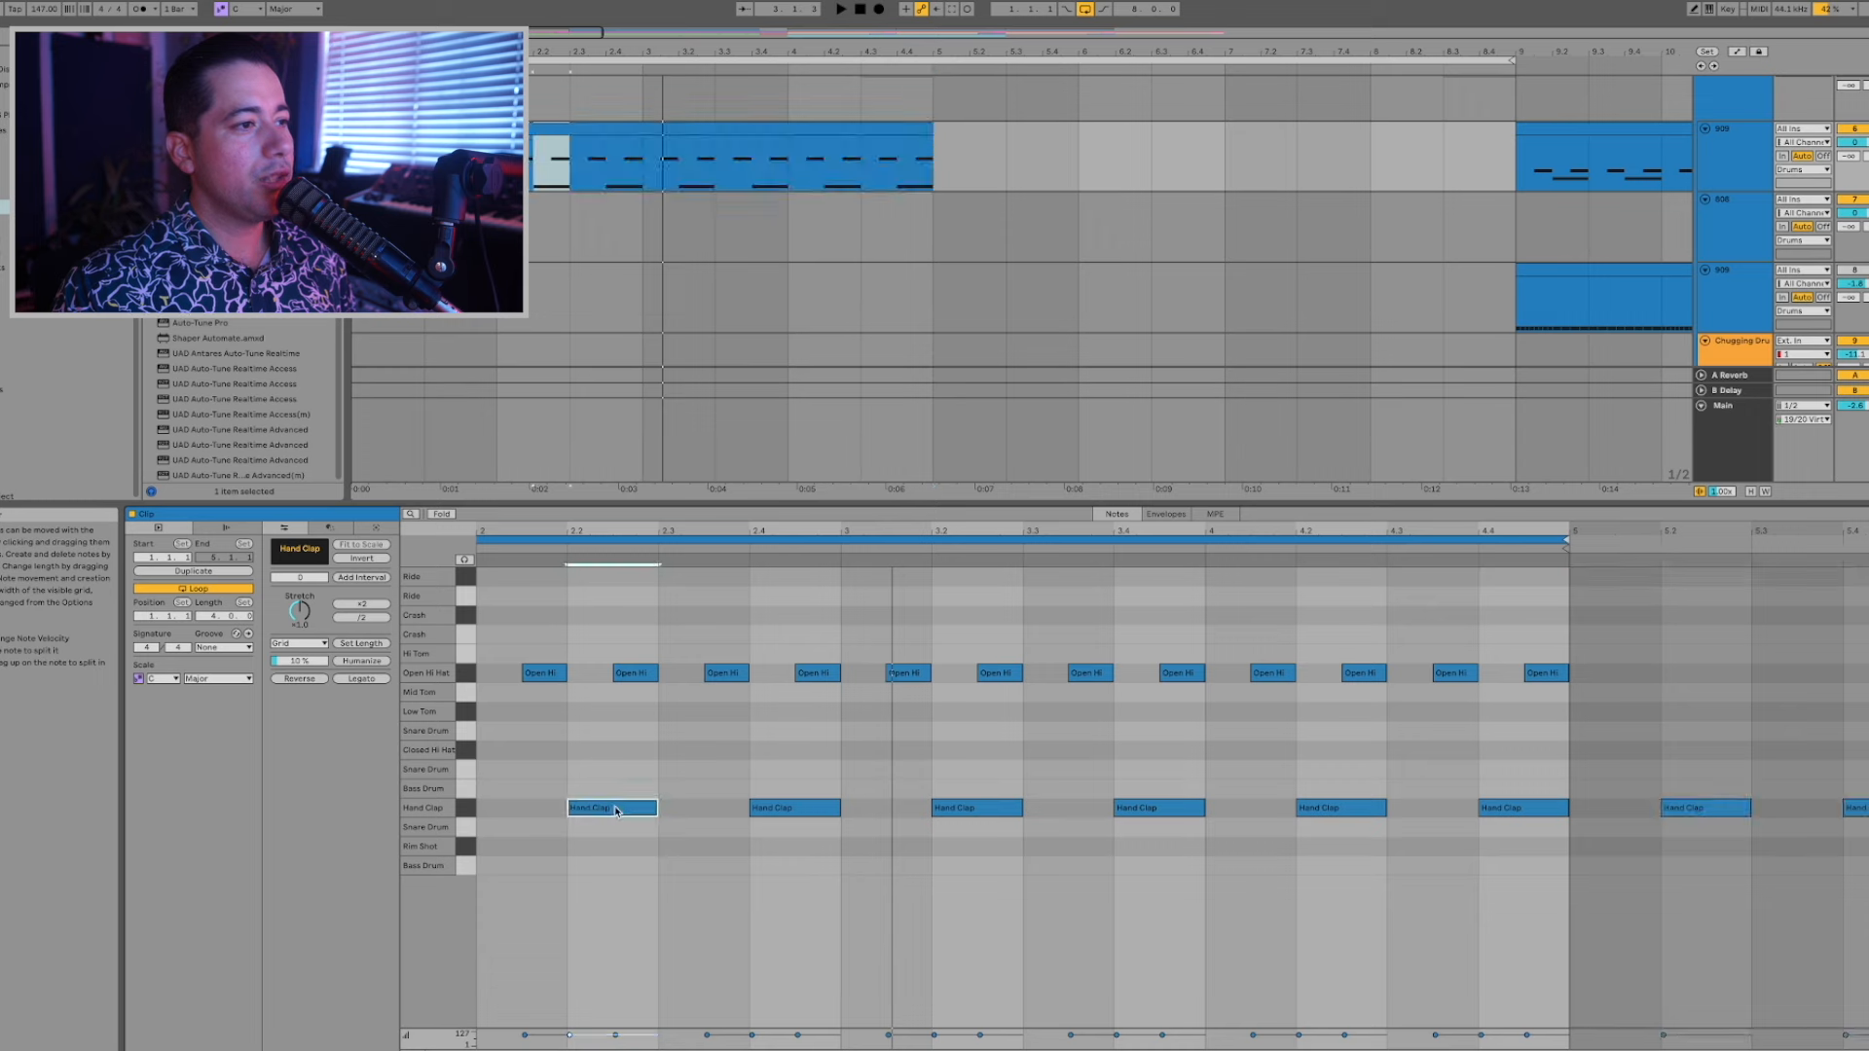
pyautogui.moveTo(534, 688); pyautogui.dragTo(467, 673)
pyautogui.moveTo(1560, 718); pyautogui.dragTo(282, 633)
pyautogui.moveTo(1631, 675); pyautogui.dragTo(499, 732)
pyautogui.moveTo(1619, 634); pyautogui.dragTo(520, 732)
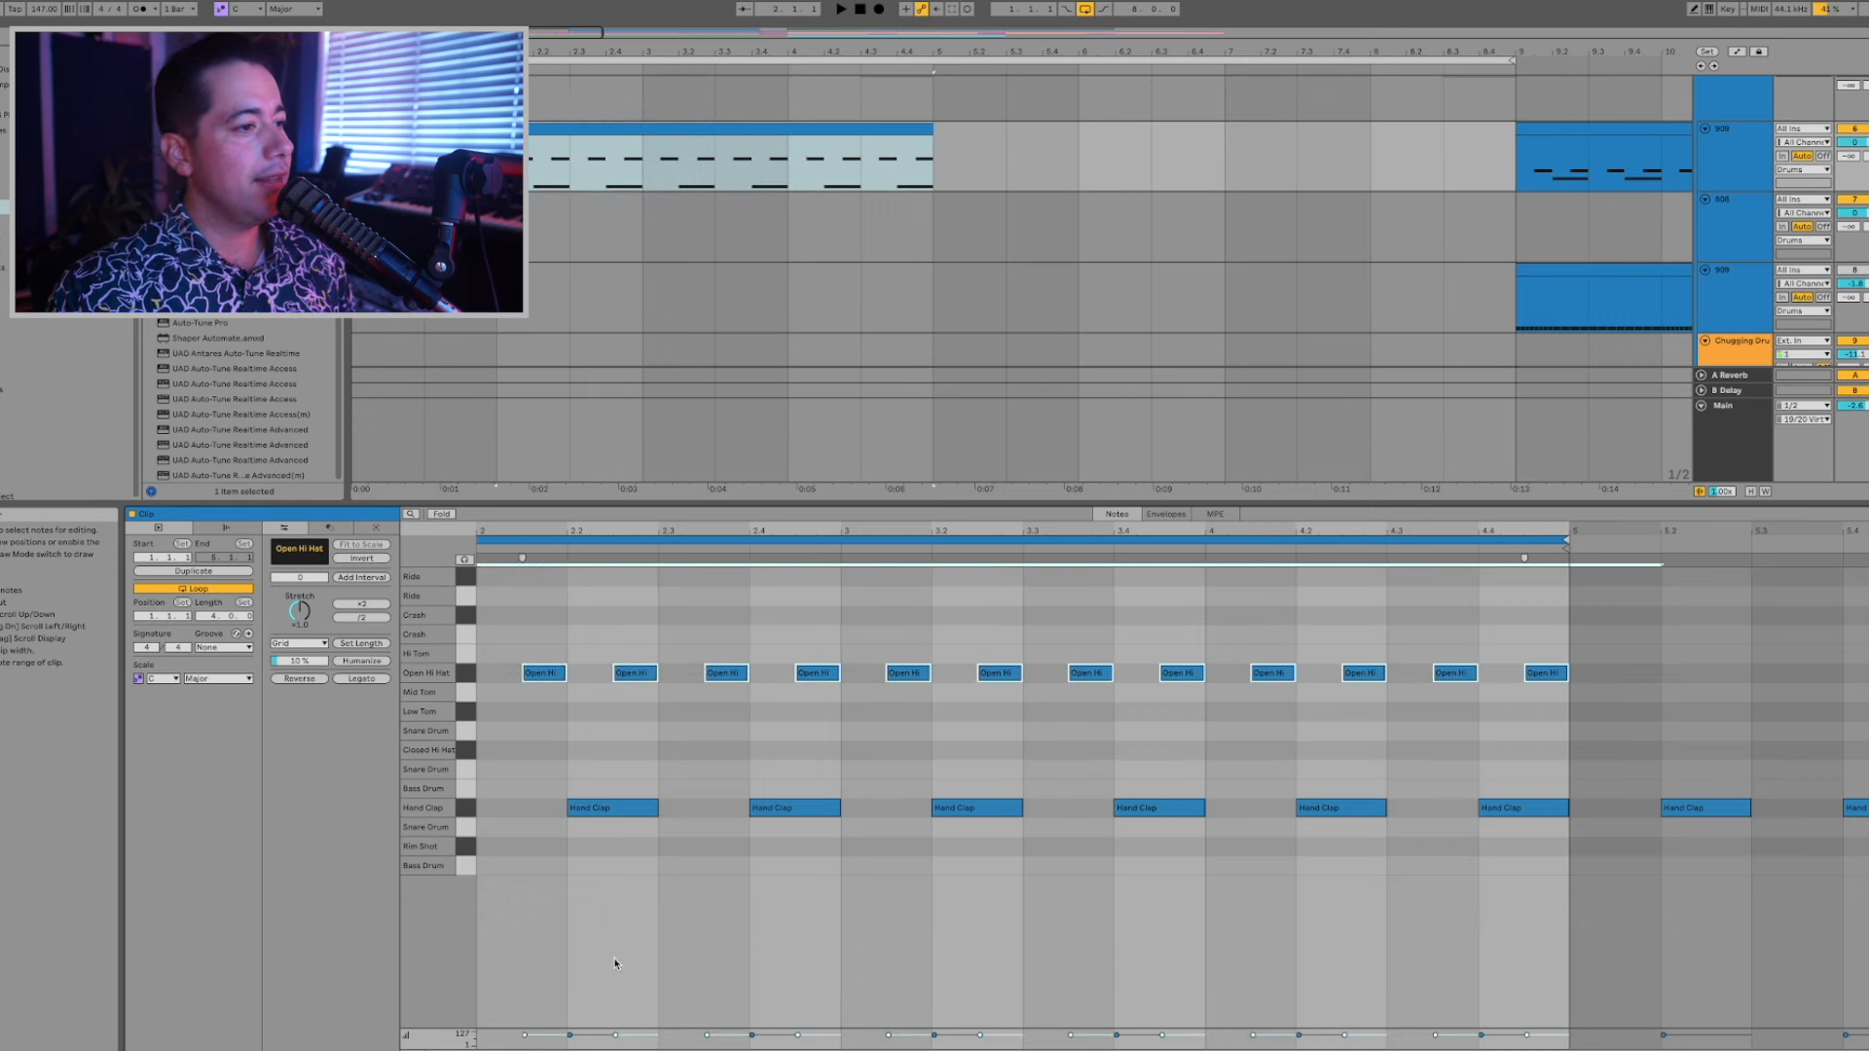
pyautogui.click(584, 758)
pyautogui.click(625, 678)
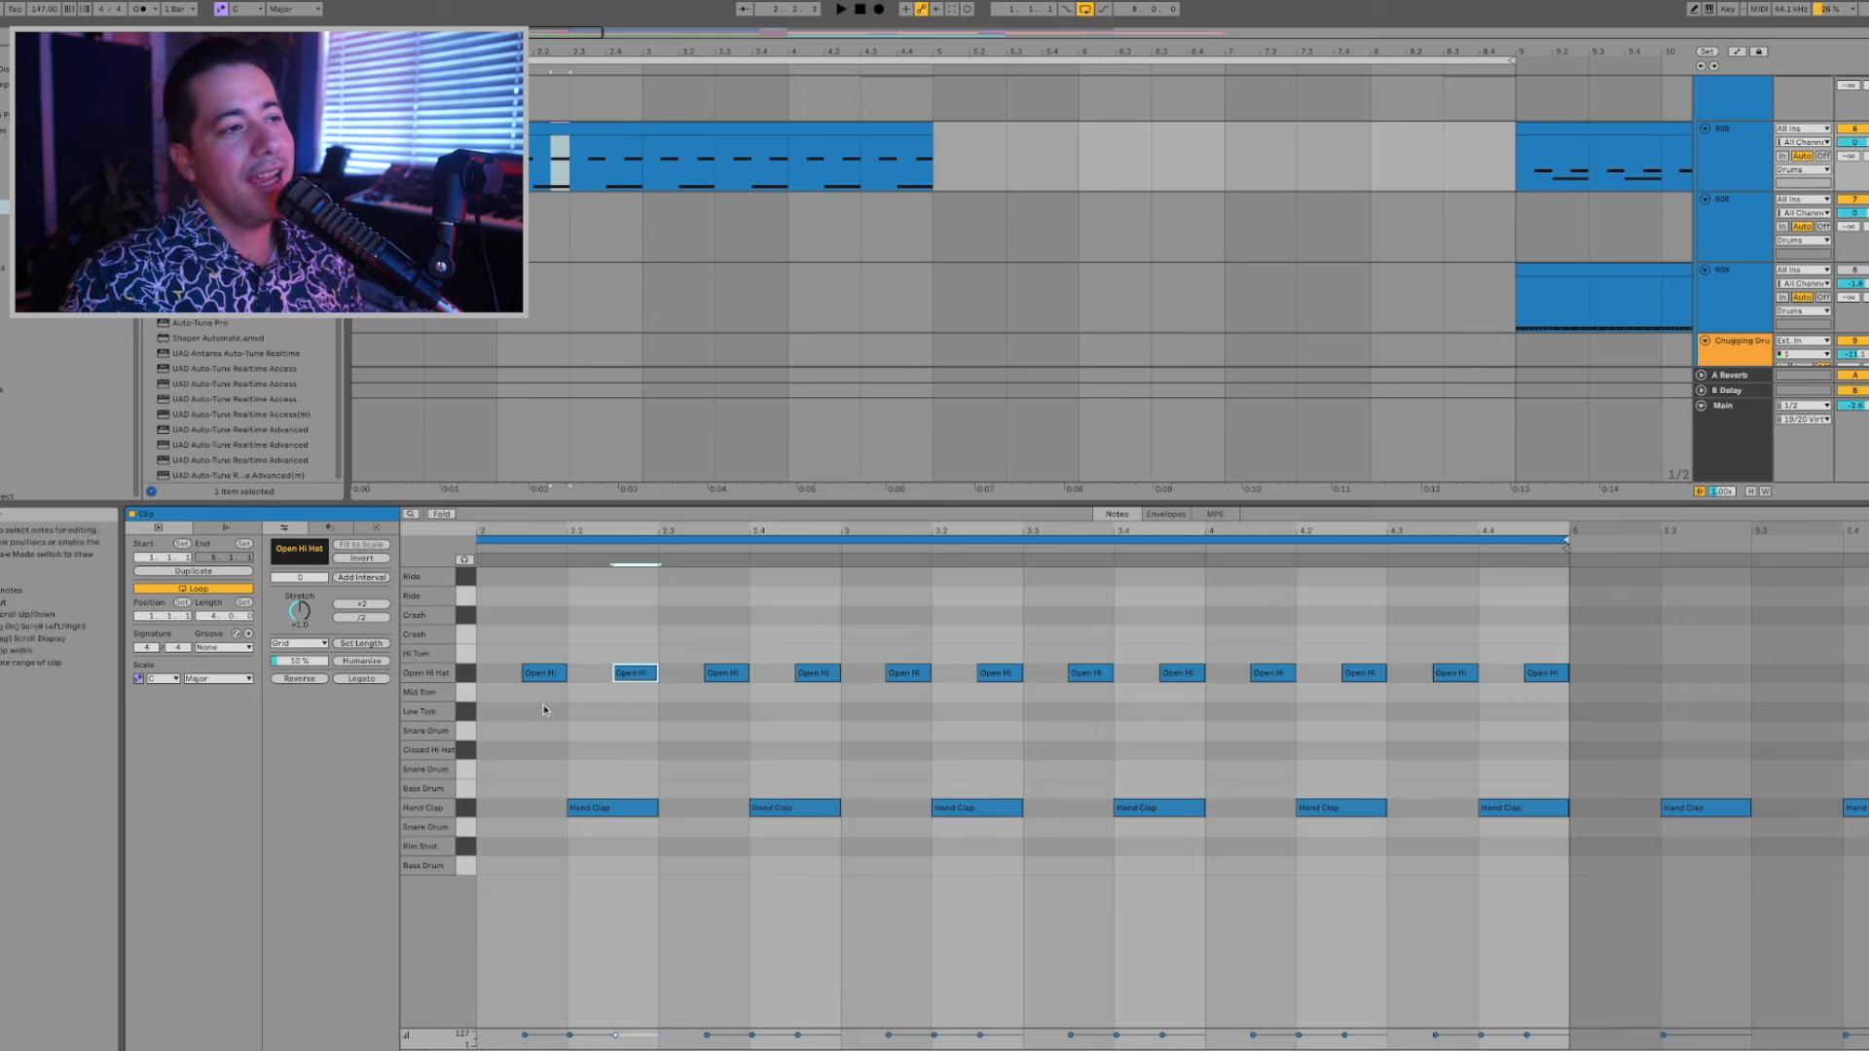
pyautogui.moveTo(556, 723); pyautogui.dragTo(1597, 574)
pyautogui.click(534, 746)
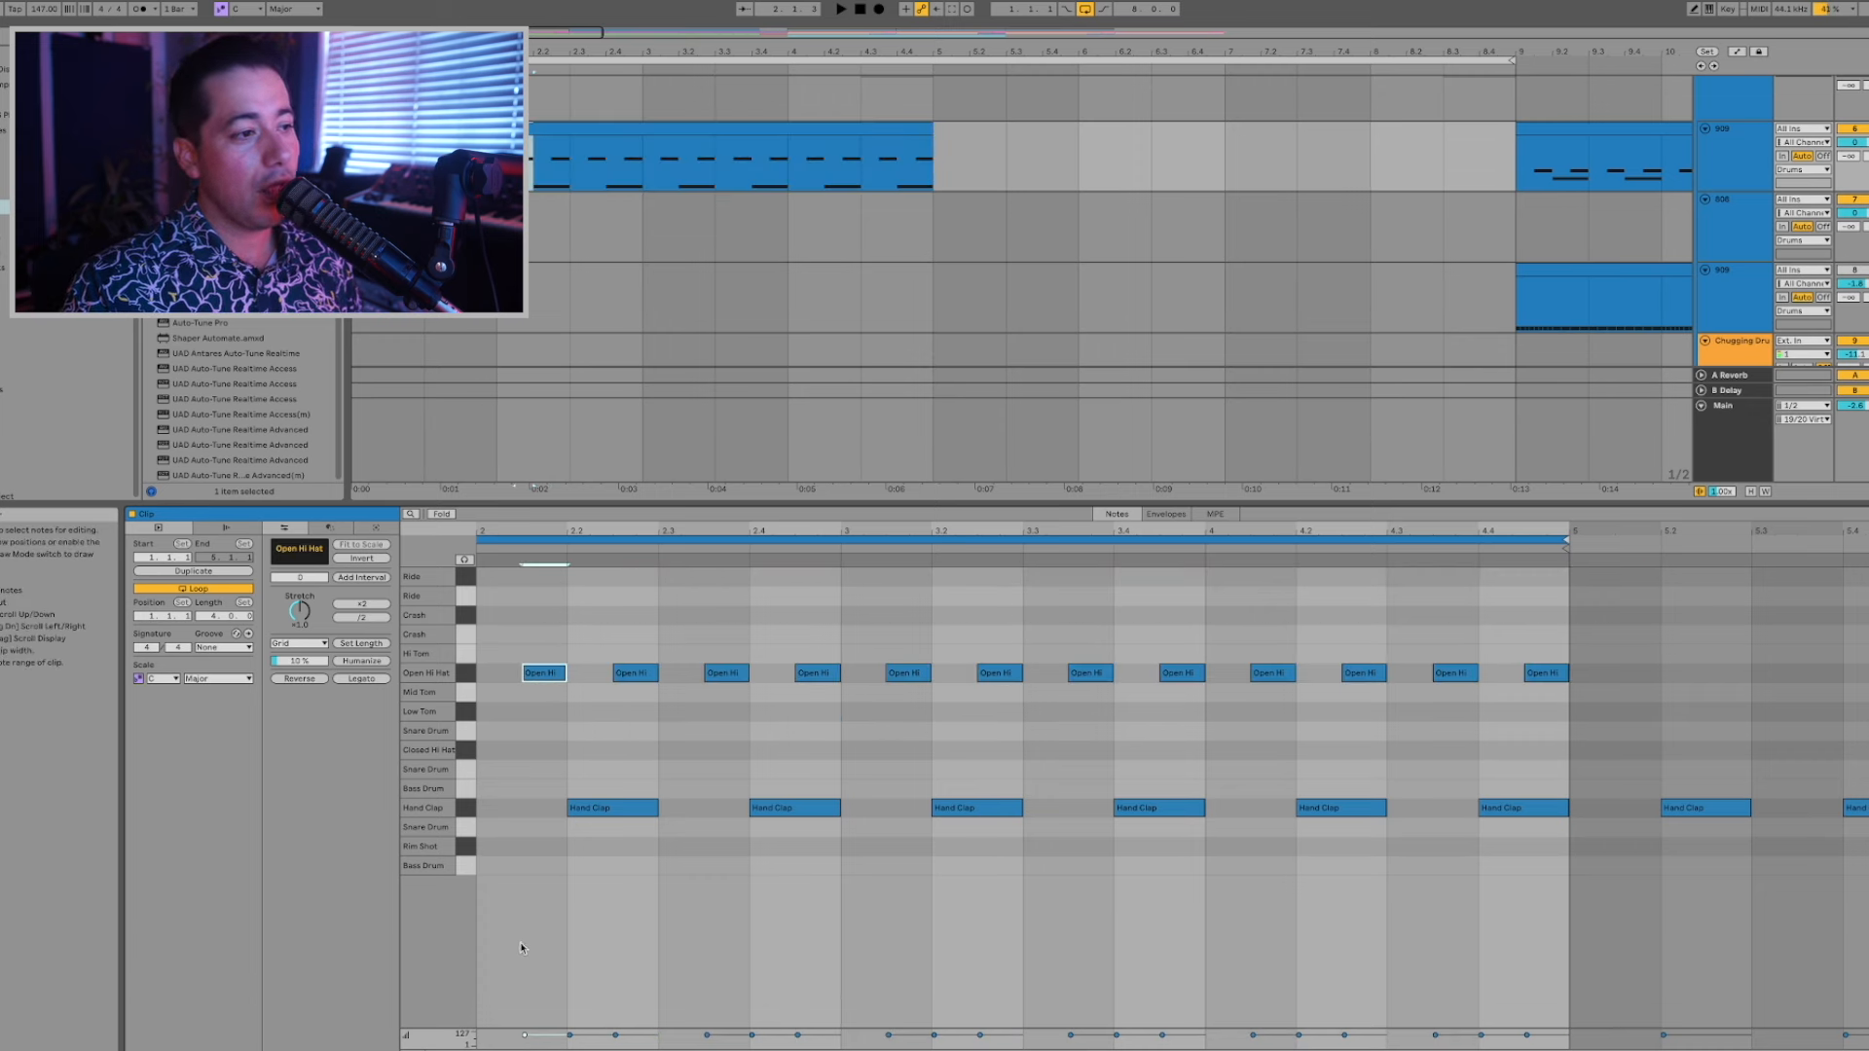
# Enlarge the velocity lane below the drum notes so individual velocity markers can be edited.
pyautogui.click(539, 1028)
pyautogui.moveTo(538, 1028); pyautogui.dragTo(540, 875)
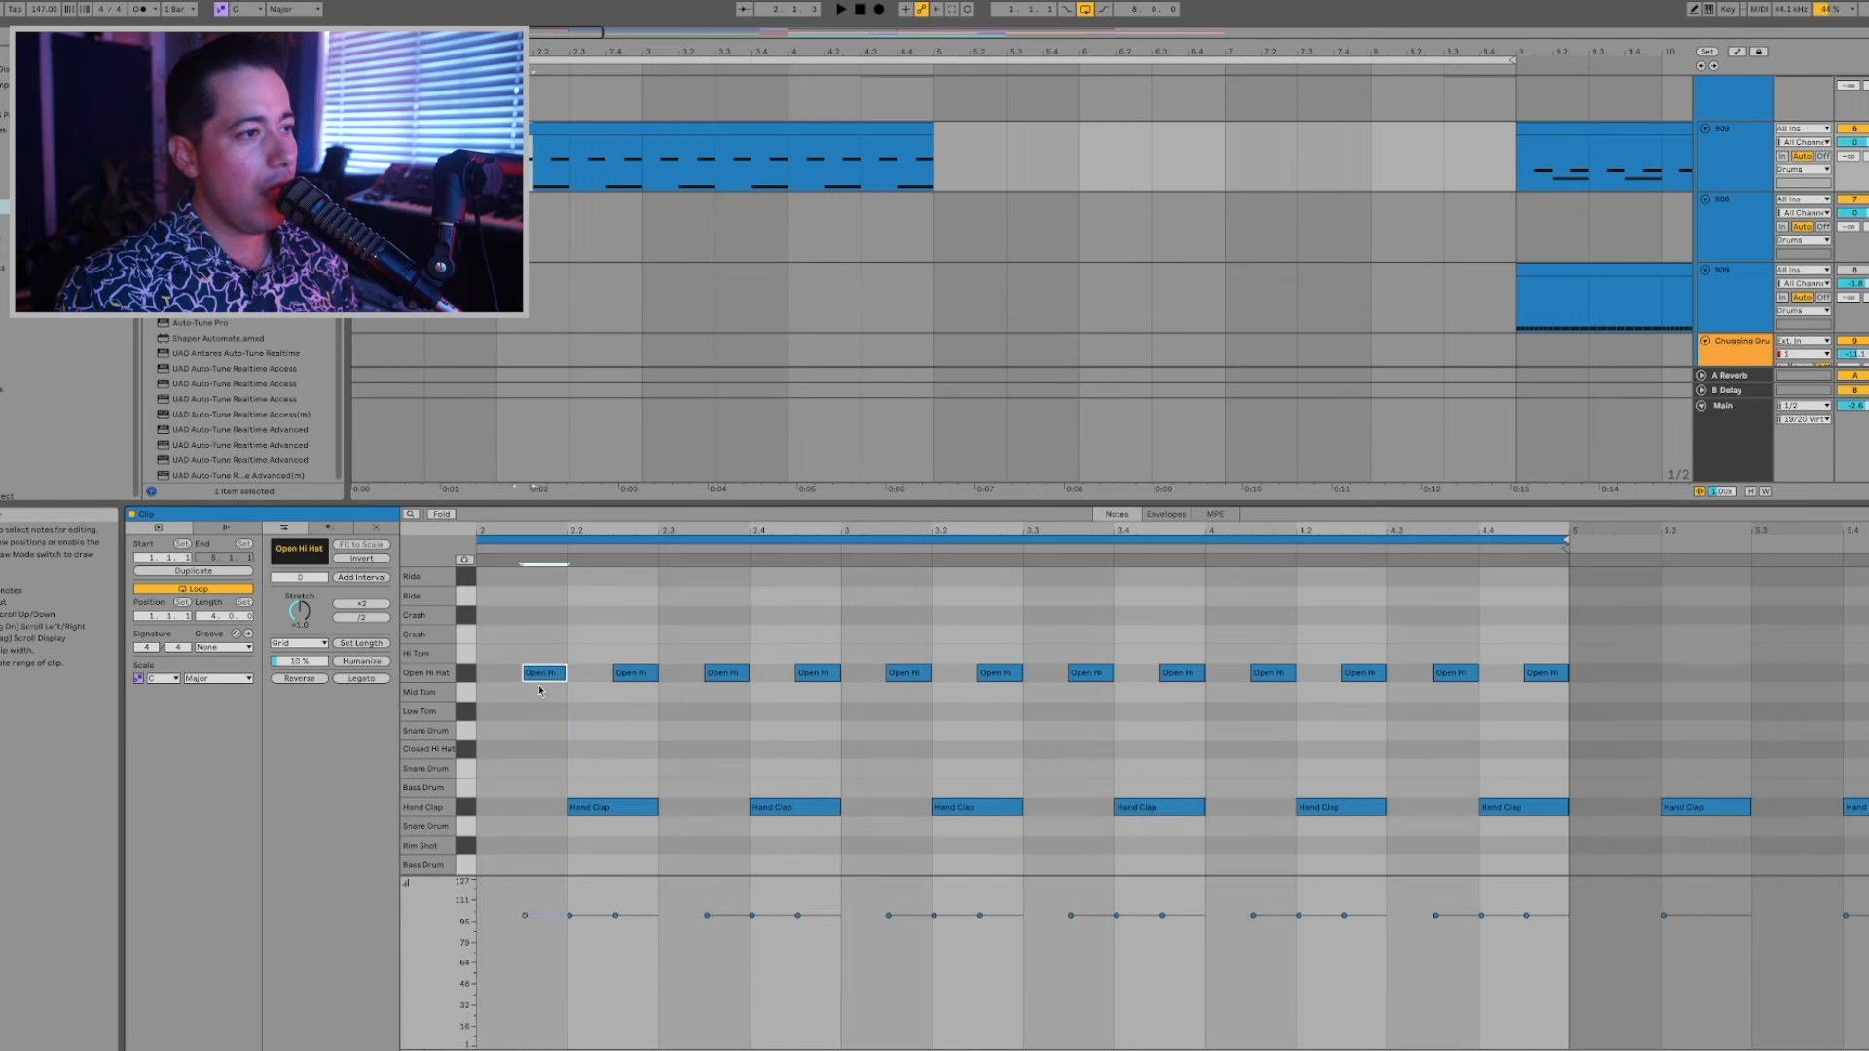
pyautogui.moveTo(501, 924); pyautogui.dragTo(671, 910)
pyautogui.click(567, 949)
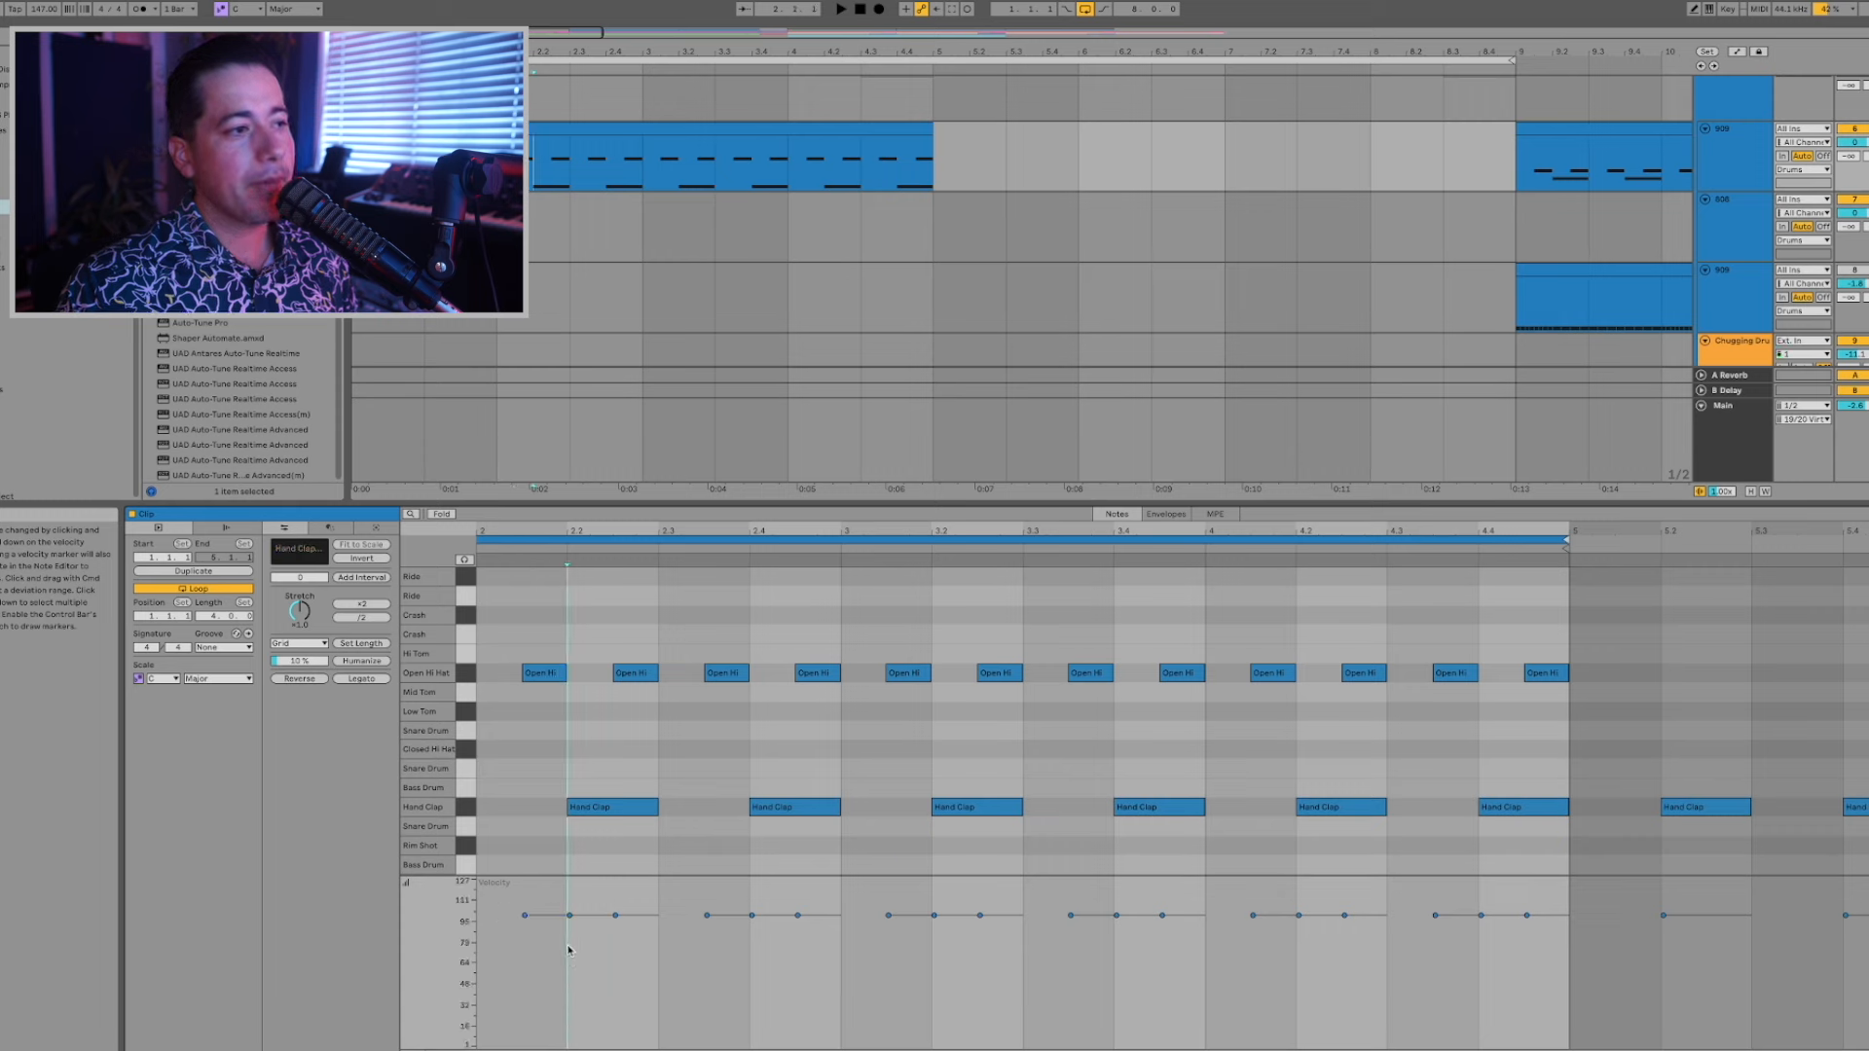
# Try the first Open Hi Hat's velocity at 127, at lower values and back near 100.
pyautogui.click(542, 920)
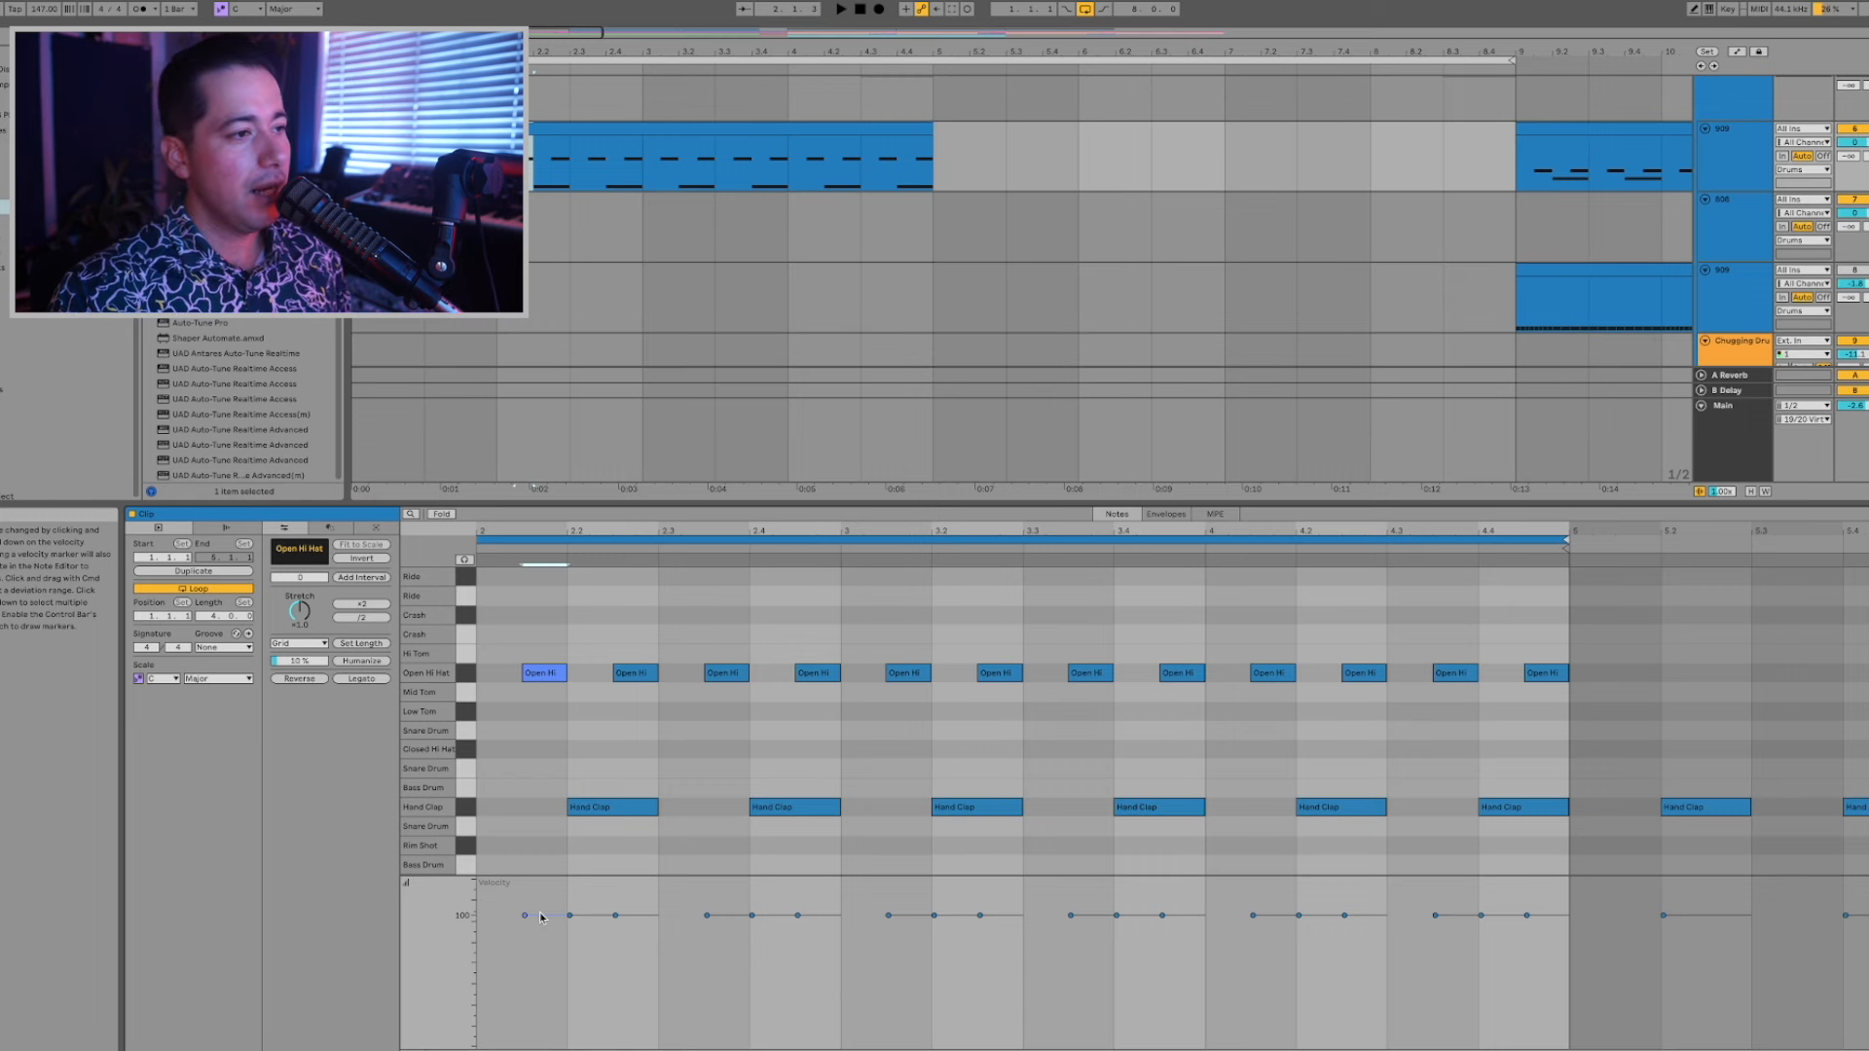
pyautogui.moveTo(541, 917); pyautogui.dragTo(541, 914)
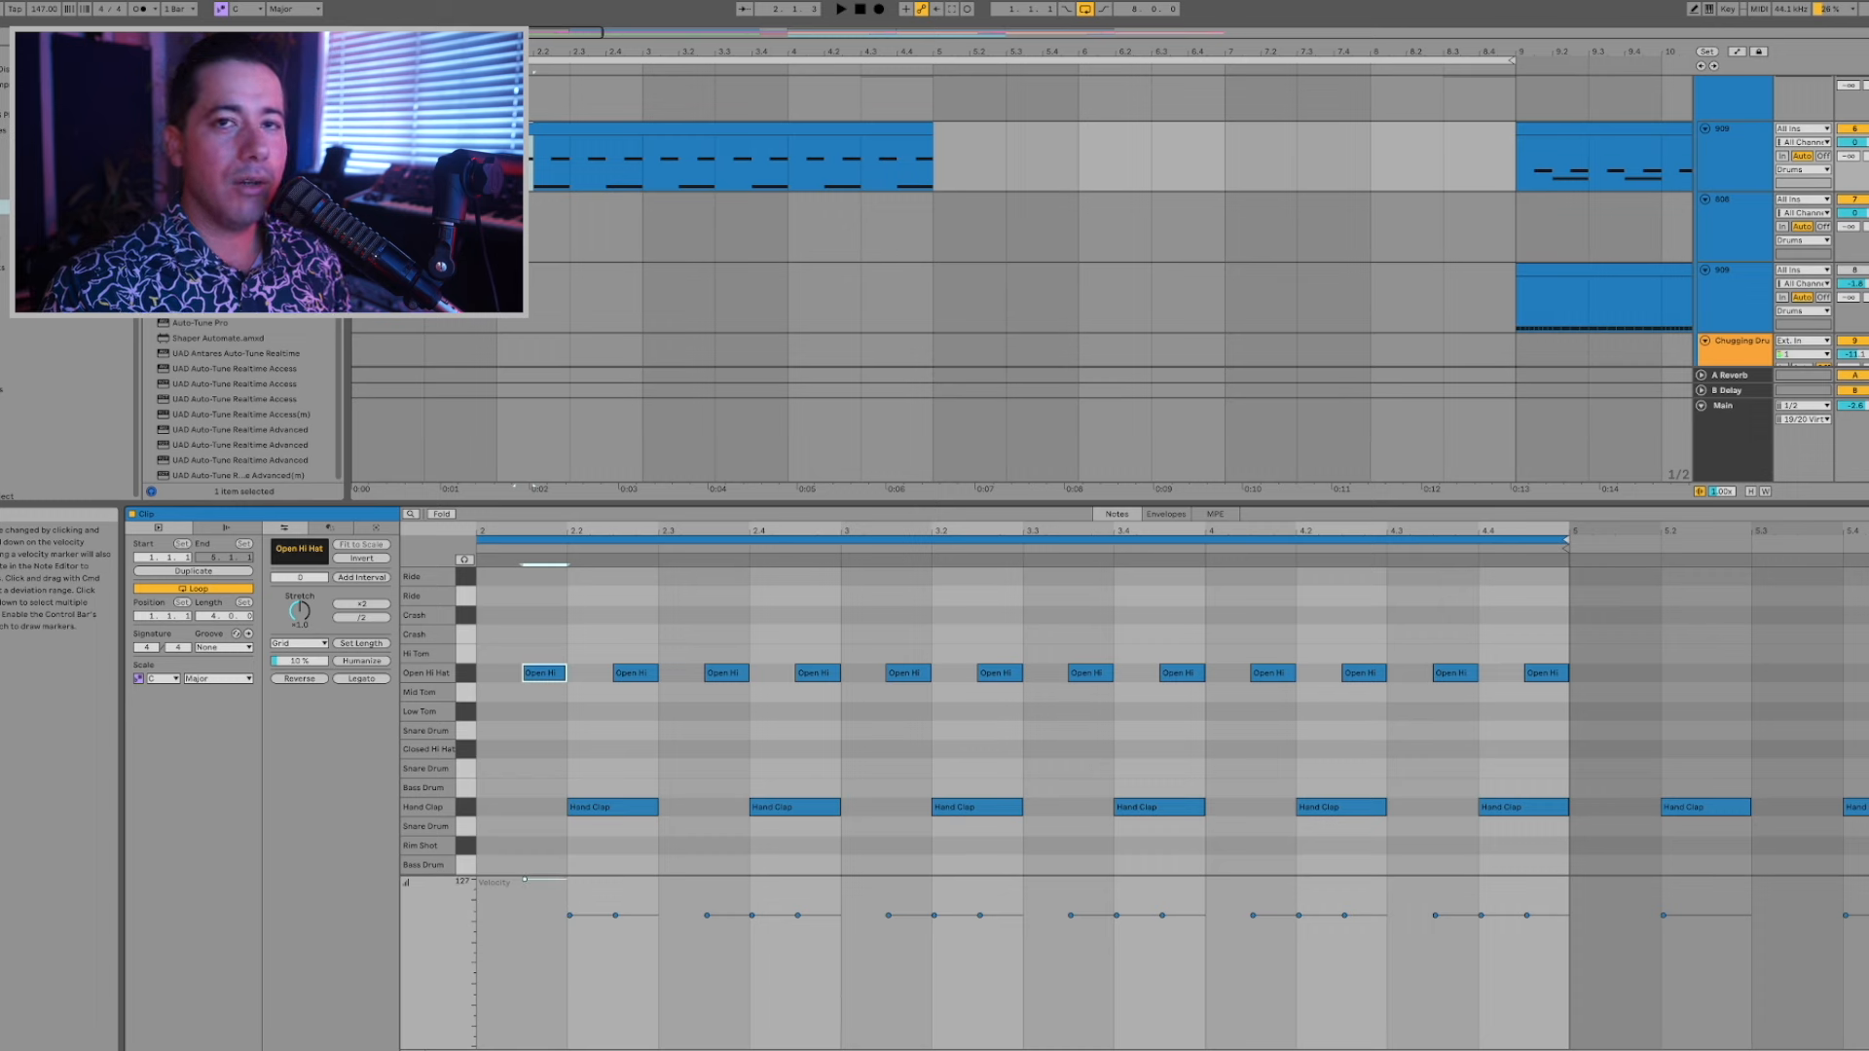
pyautogui.moveTo(525, 878); pyautogui.dragTo(525, 1040)
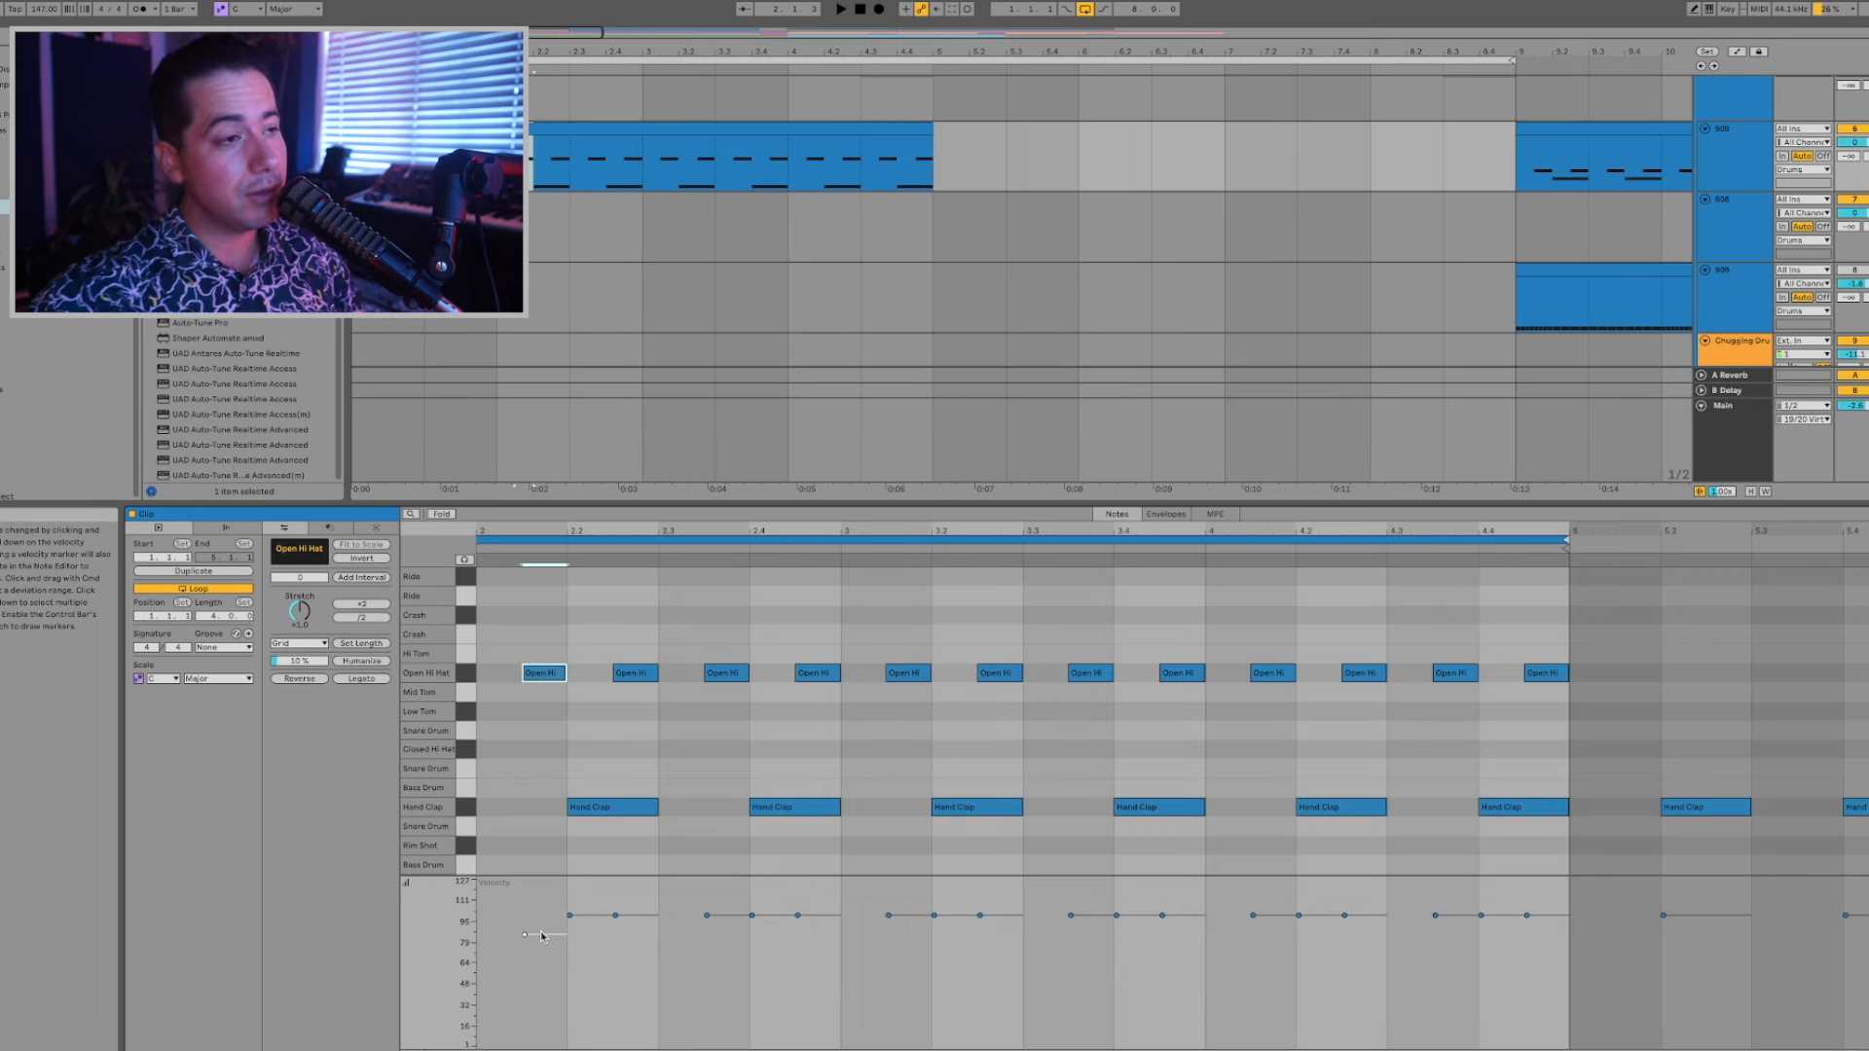
pyautogui.moveTo(540, 935); pyautogui.dragTo(542, 915)
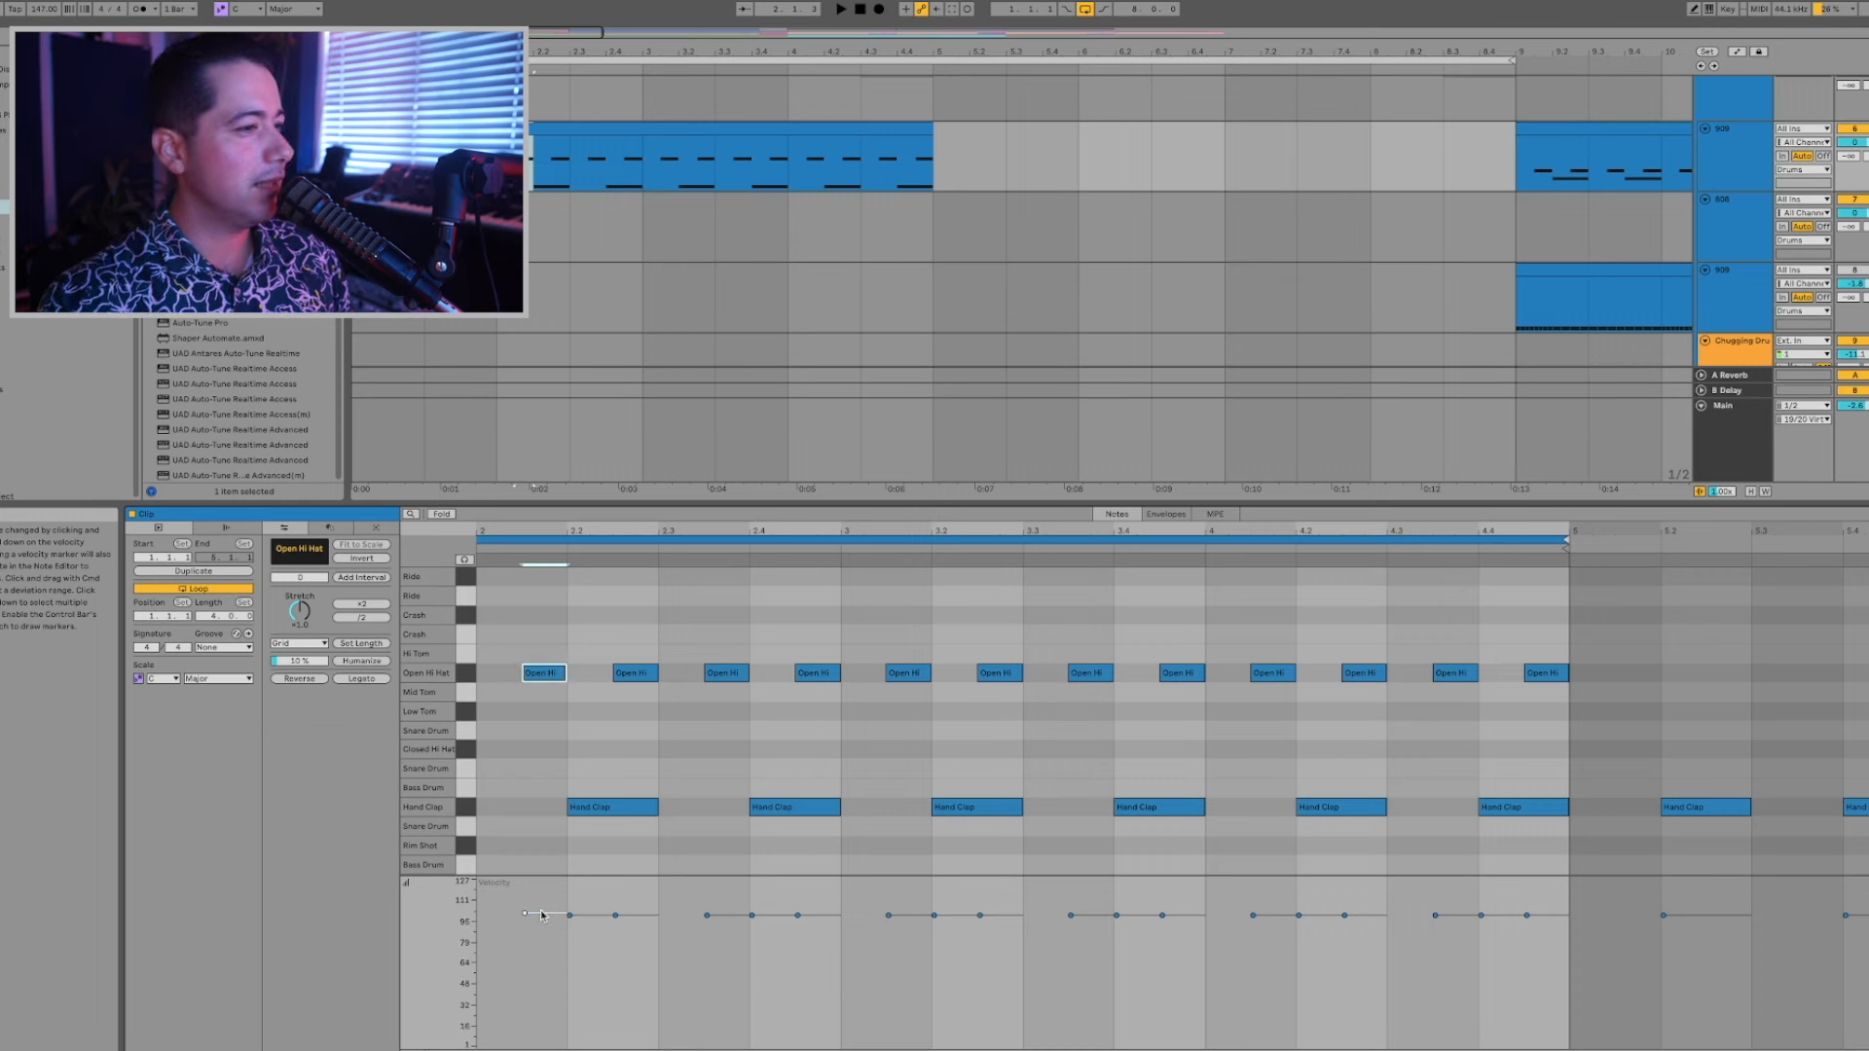
# Set the first Open Hi Hat's velocity to about 90 and the second's to about 115, then play the pattern.
pyautogui.moveTo(525, 904); pyautogui.dragTo(526, 902)
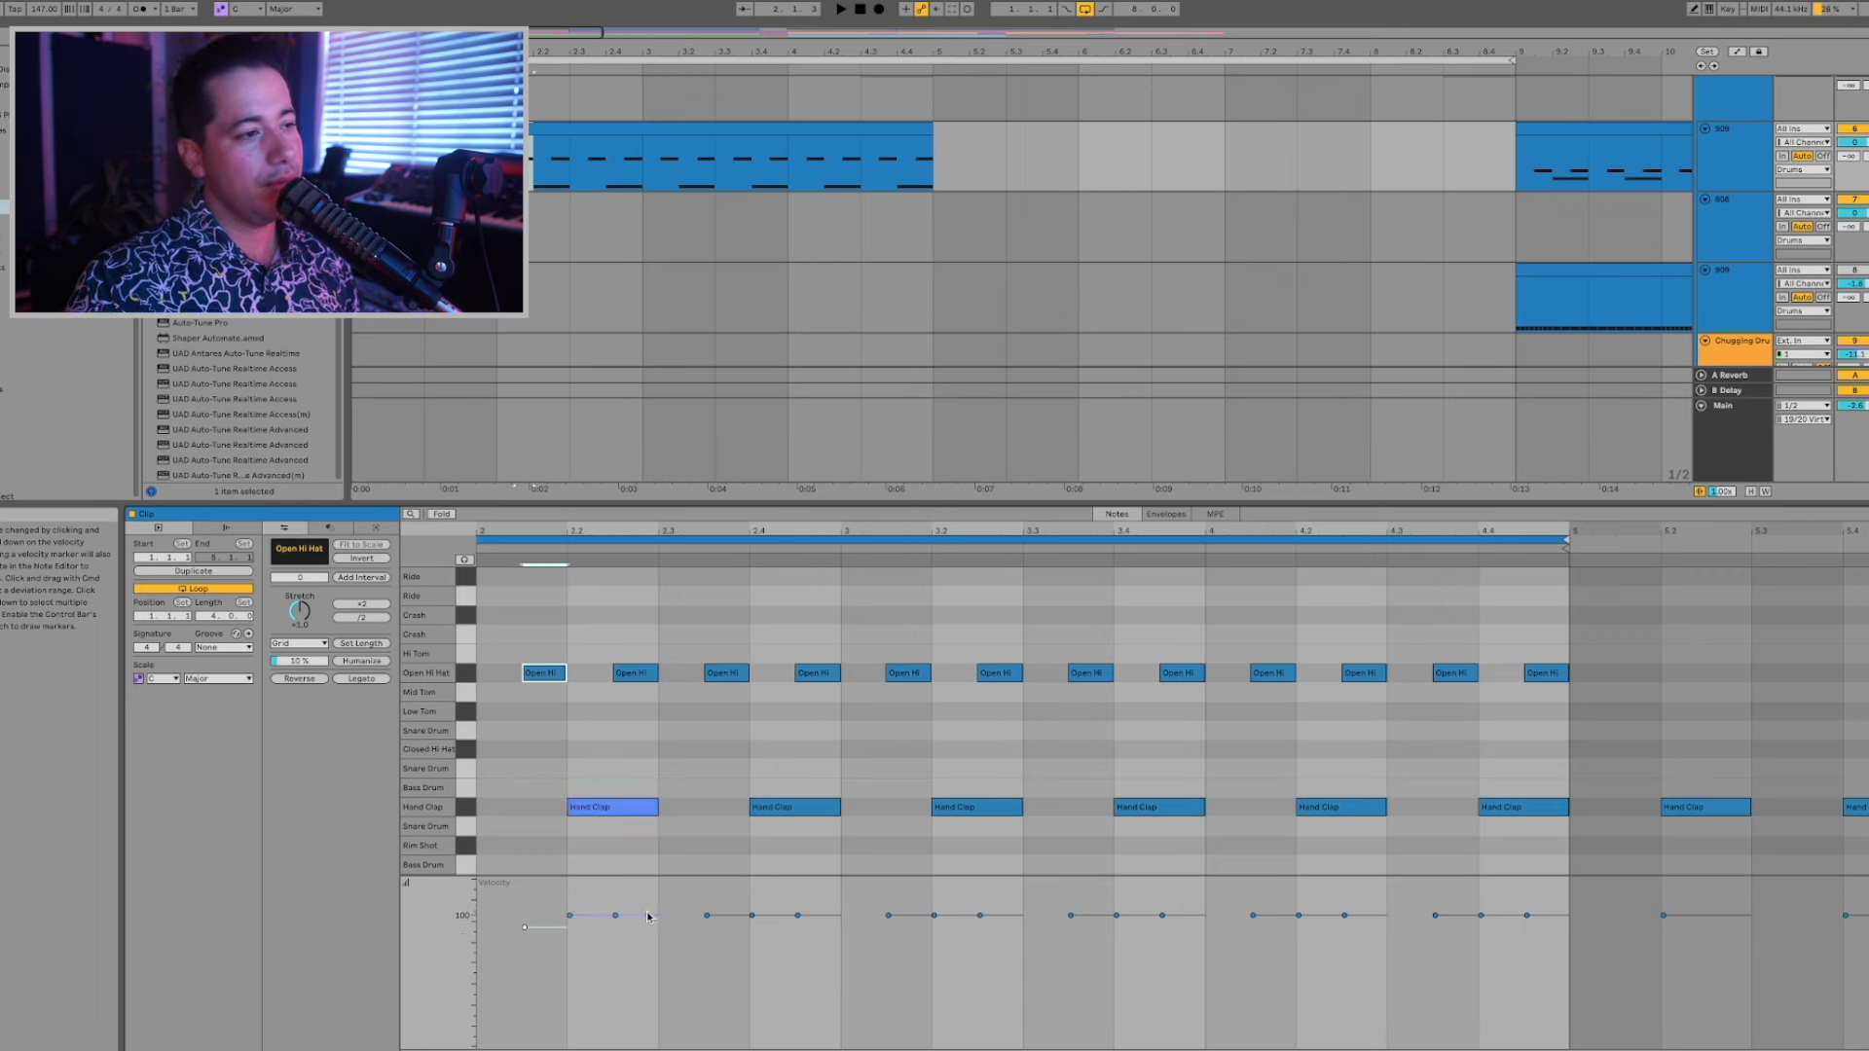
pyautogui.click(616, 915)
pyautogui.moveTo(615, 914); pyautogui.dragTo(618, 896)
pyautogui.press('space')
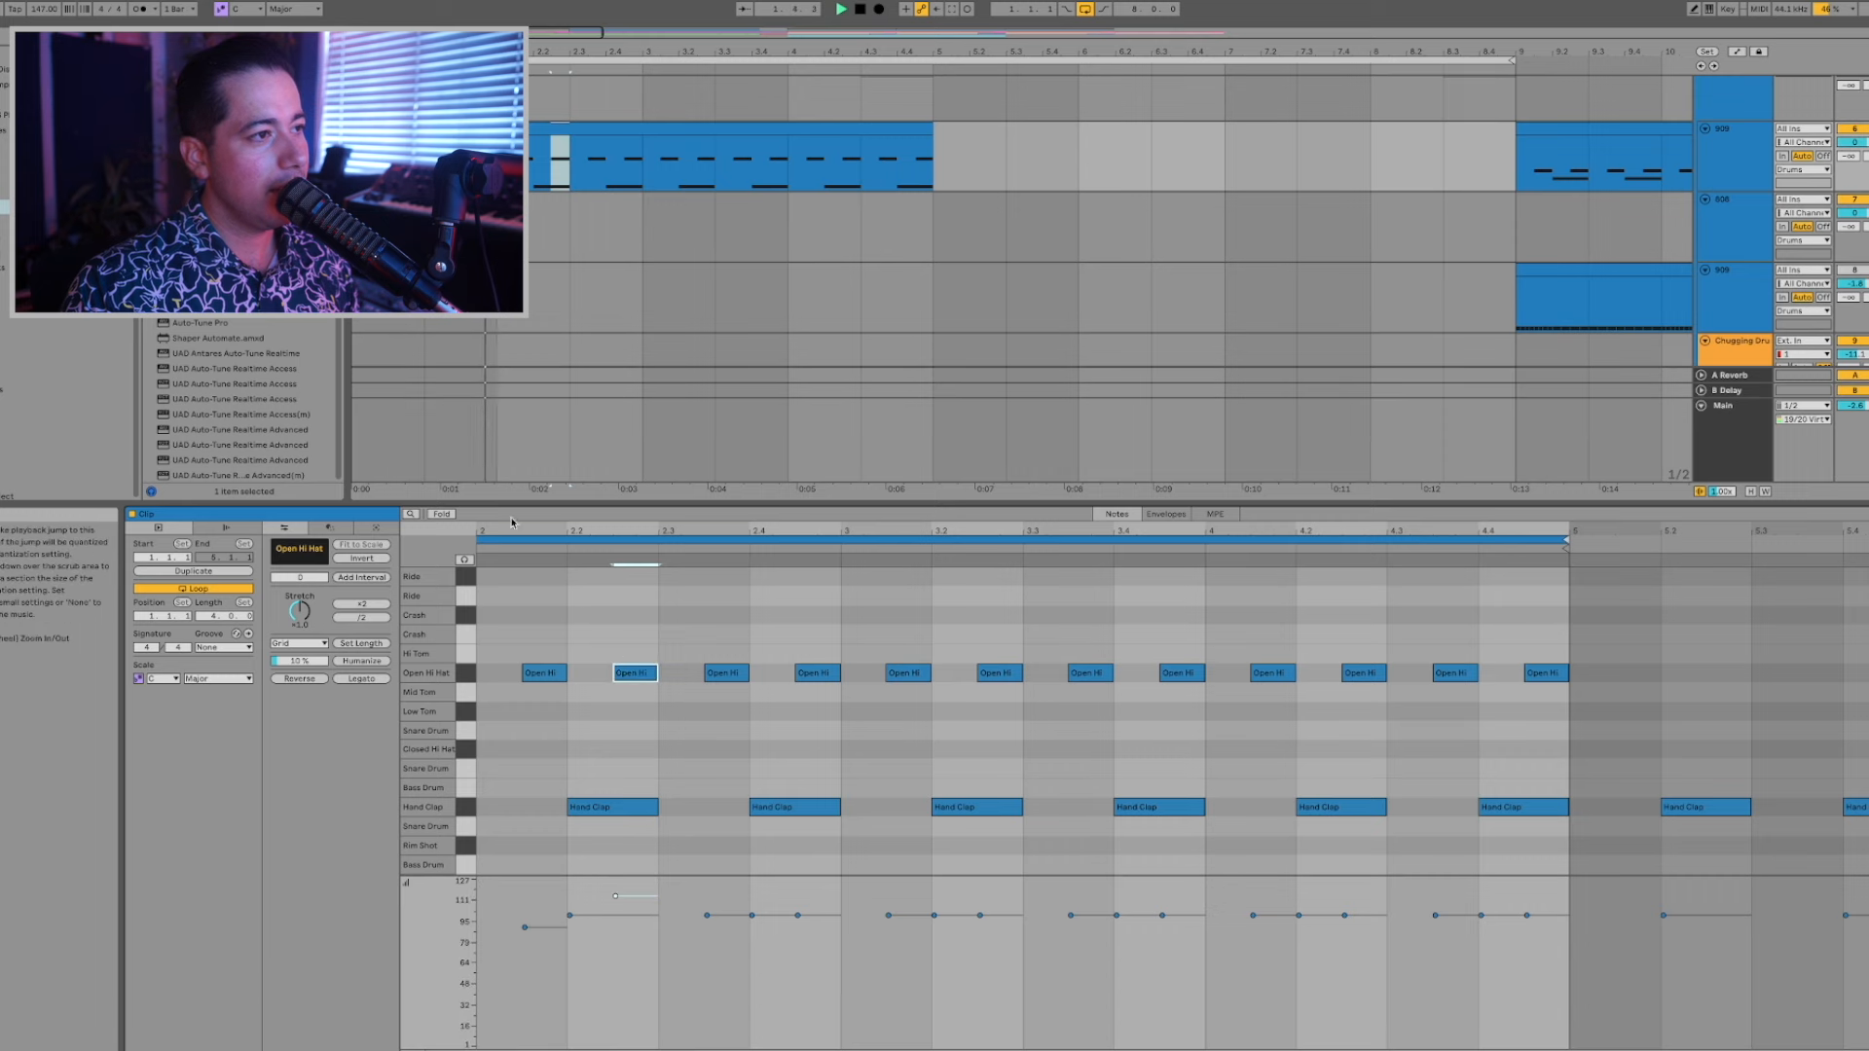
pyautogui.press('space')
# Copy the first two Open Hi Hats, paste the soft-loud pair over the remaining hi-hats in the clip, and play the pattern.
pyautogui.scroll(-3, 822, 664)
pyautogui.click(895, 734)
pyautogui.moveTo(827, 701); pyautogui.dragTo(907, 639)
pyautogui.press('super+c')
pyautogui.click(531, 673)
pyautogui.press('super+v')
pyautogui.press('super+v')
pyautogui.press('super+v')
pyautogui.press('super+v')
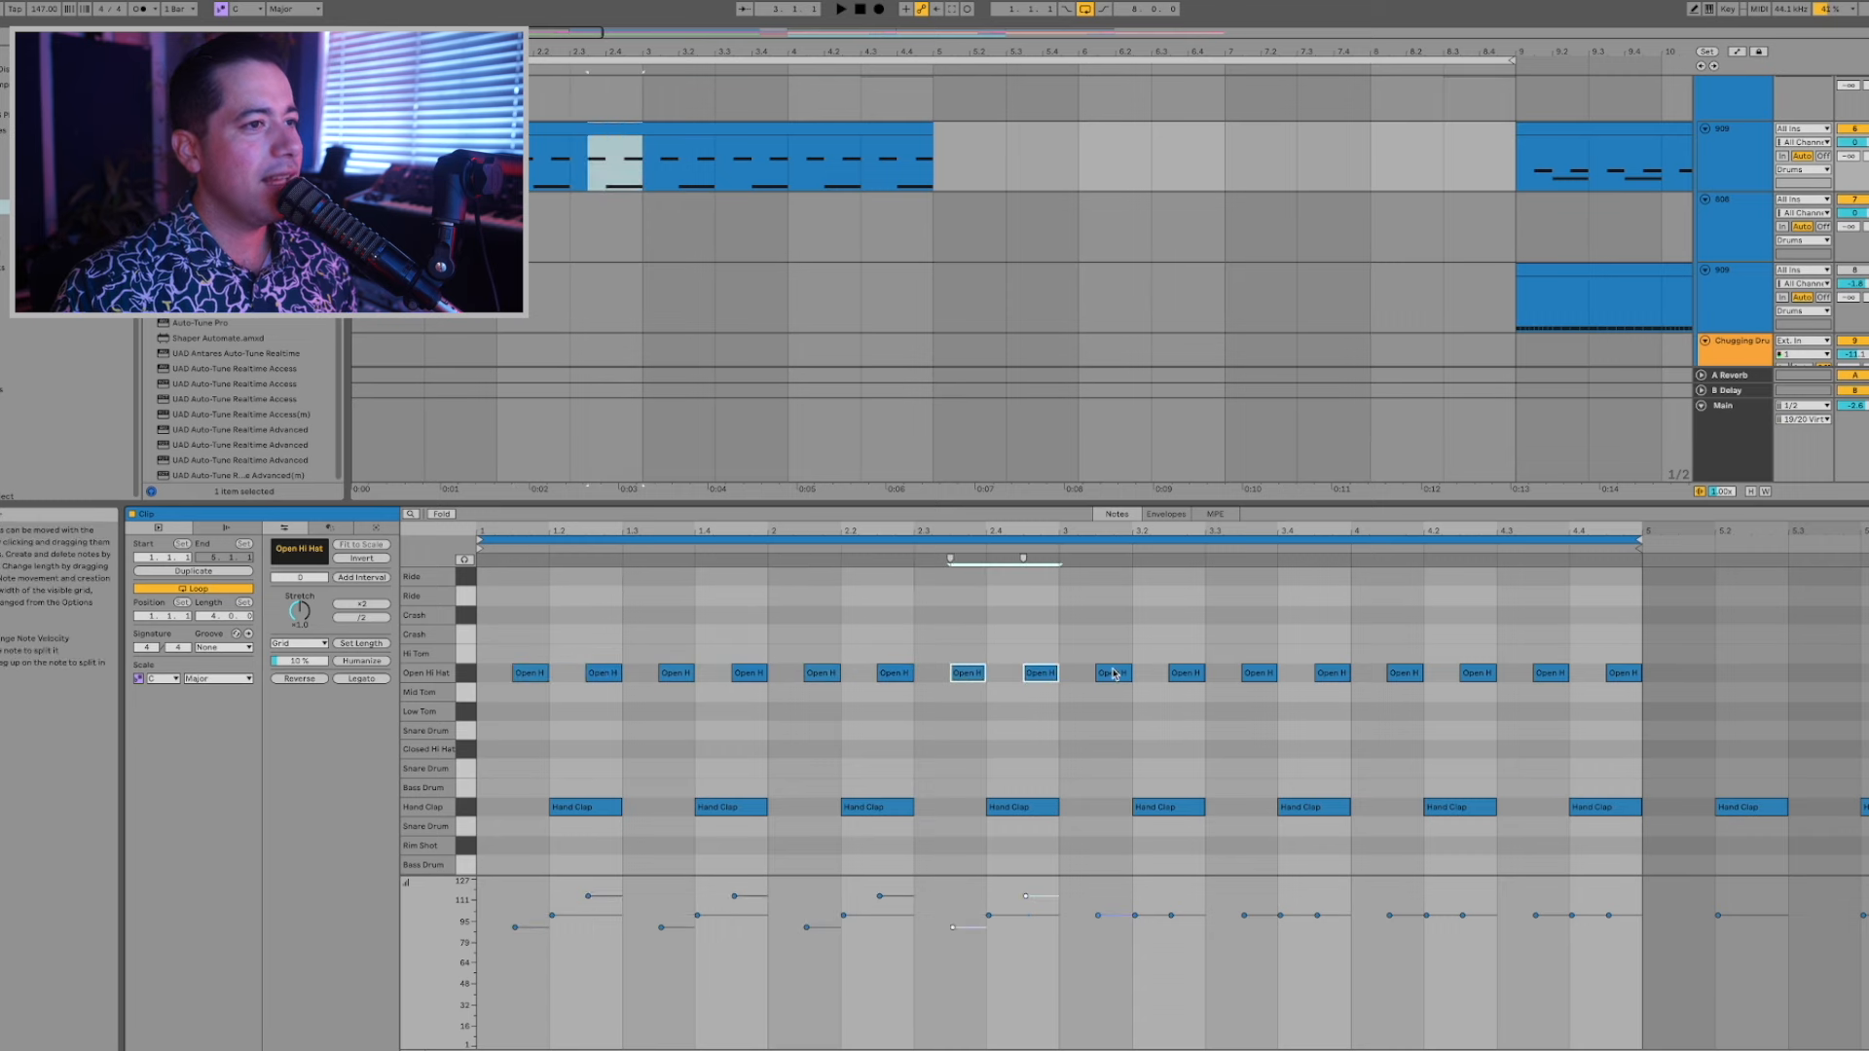
pyautogui.press('super+v')
pyautogui.press('super+v')
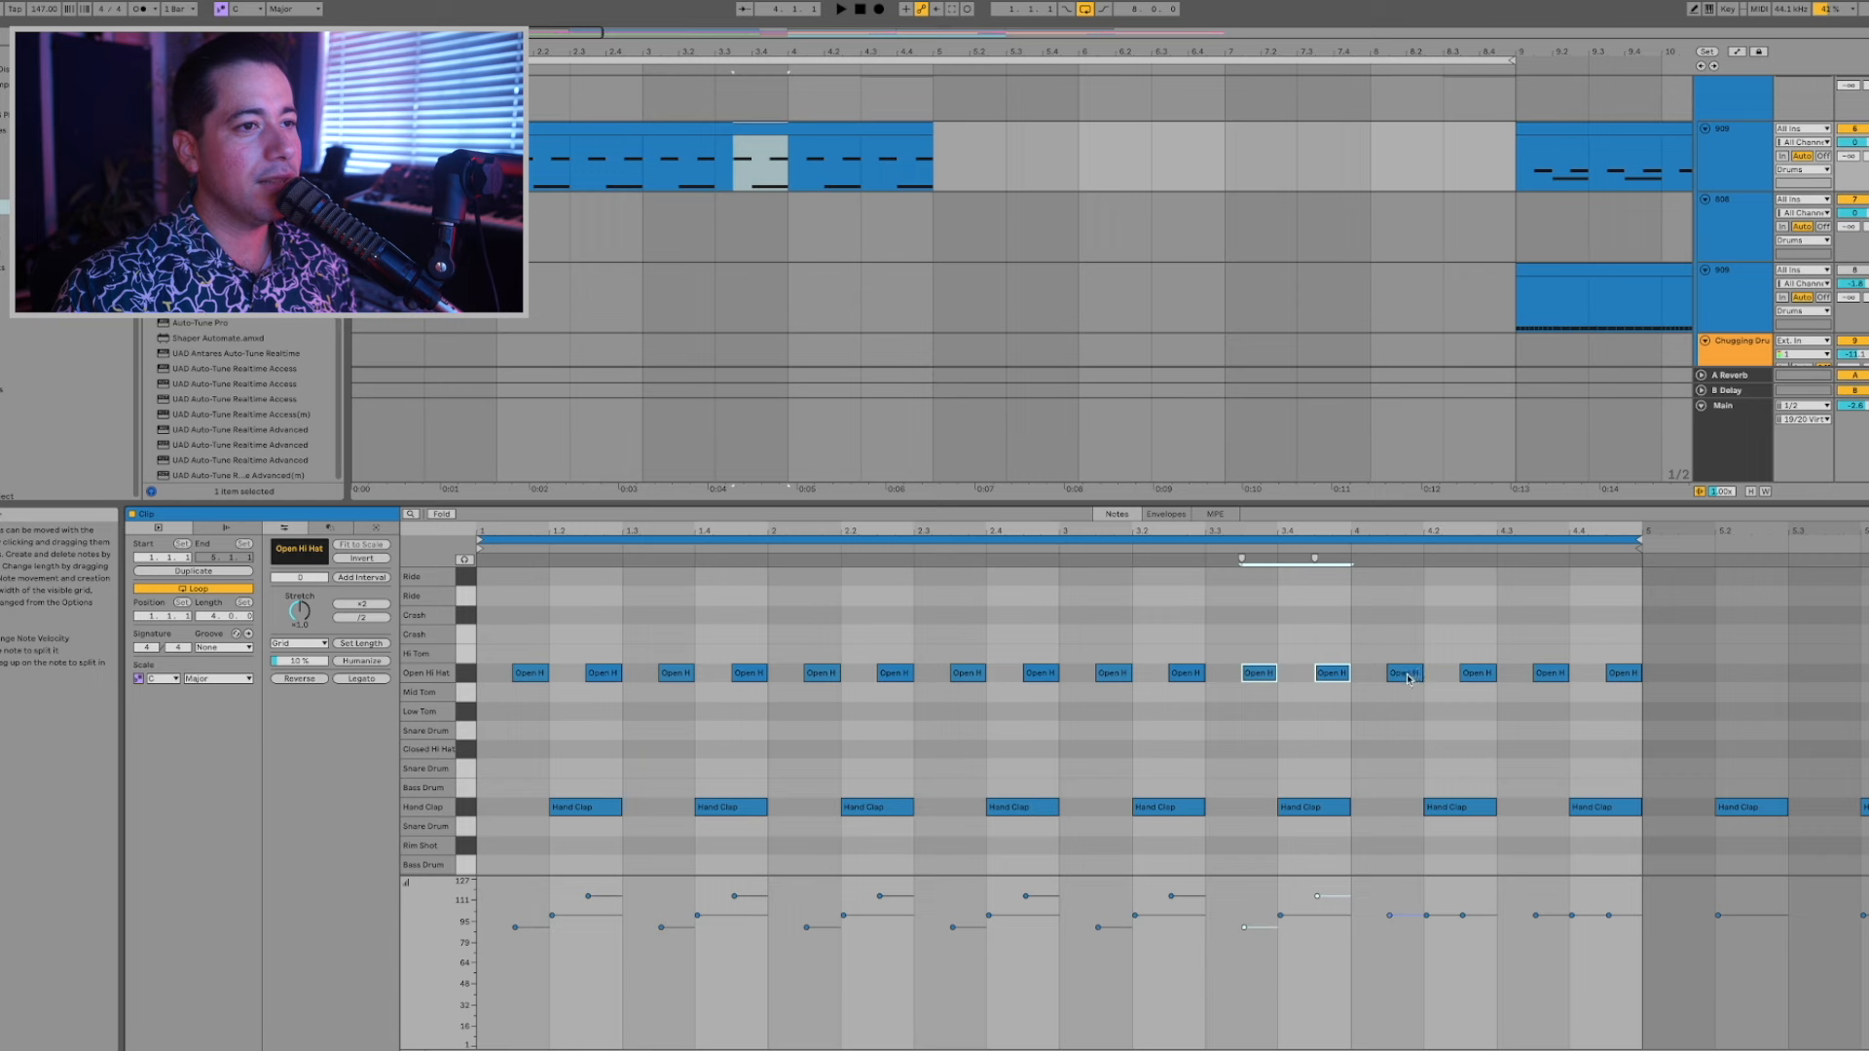
pyautogui.press('super+v')
pyautogui.press('super+v')
pyautogui.press('space')
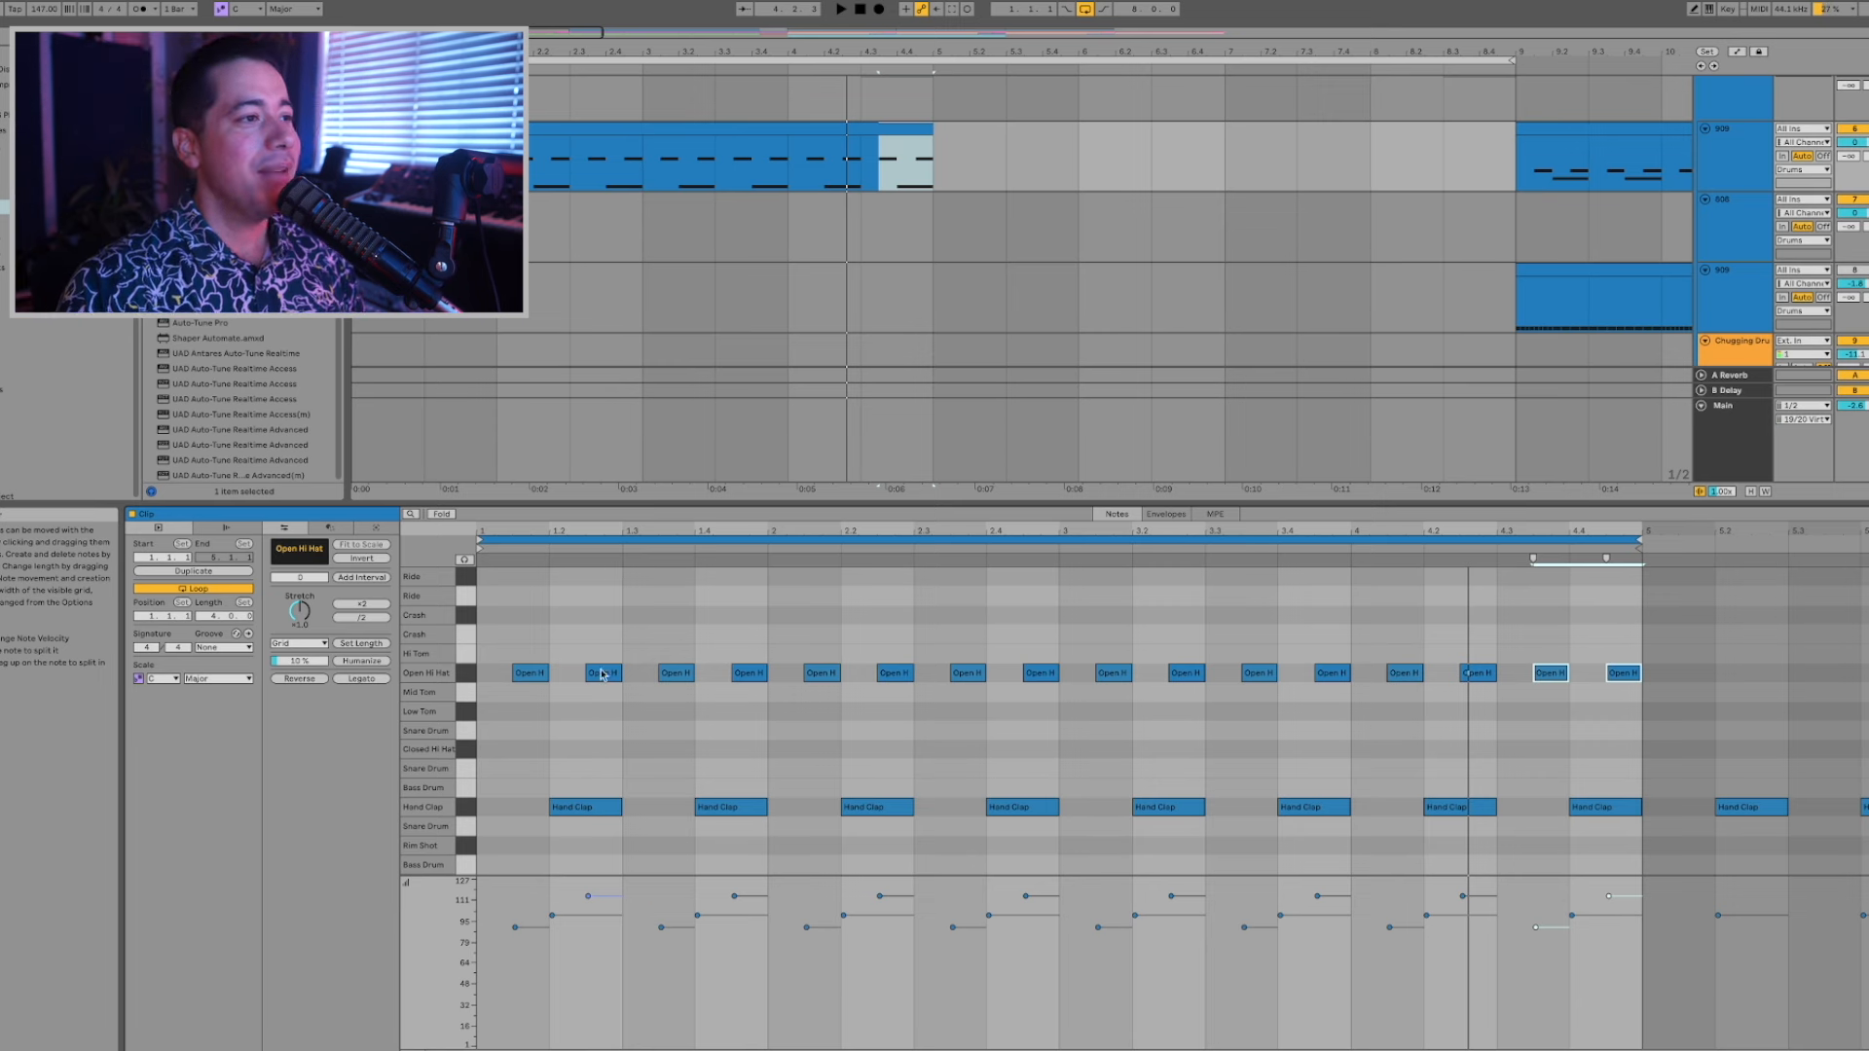
# Reduce the velocity contrast of all Open Hi Hats, with the softer notes at about 99 and the accents at about 112.
pyautogui.click(602, 672)
pyautogui.hotkey('ctrl', 'a')
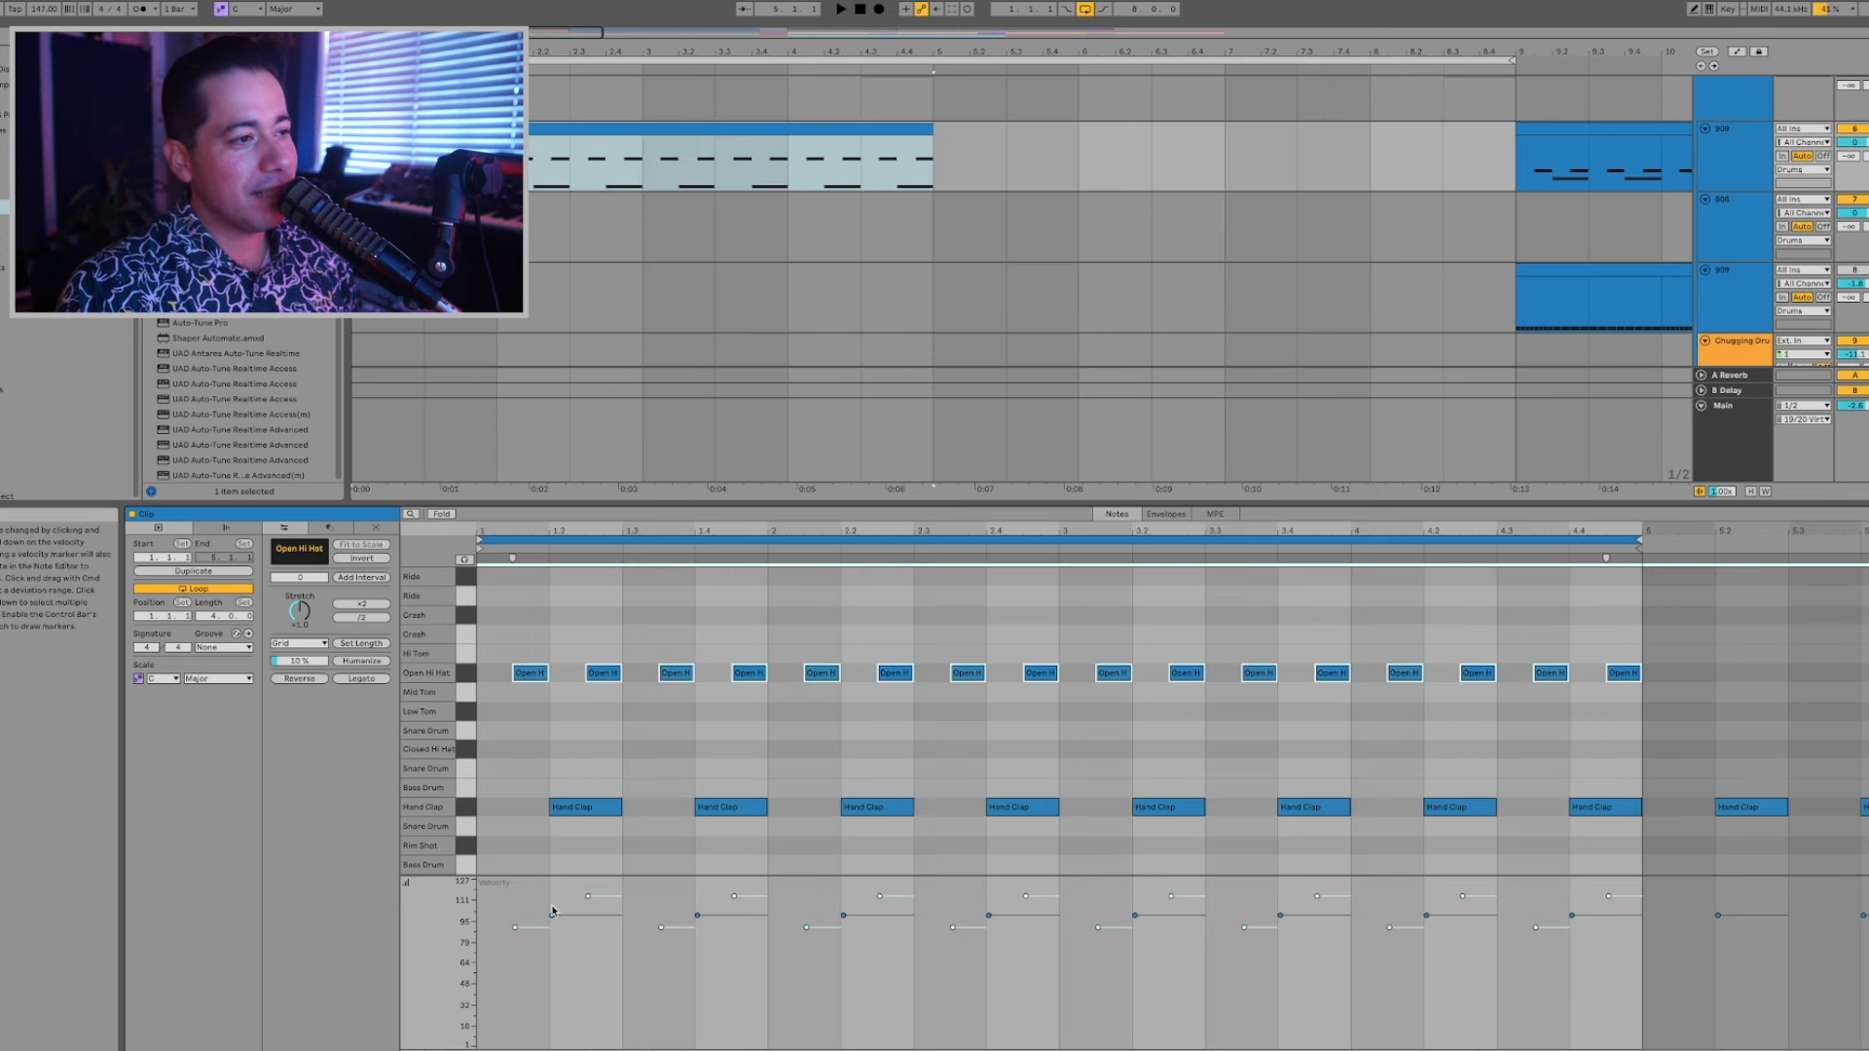
pyautogui.moveTo(514, 928)
pyautogui.mouseDown()
pyautogui.moveTo(515, 897)
pyautogui.moveTo(514, 918)
pyautogui.mouseUp()
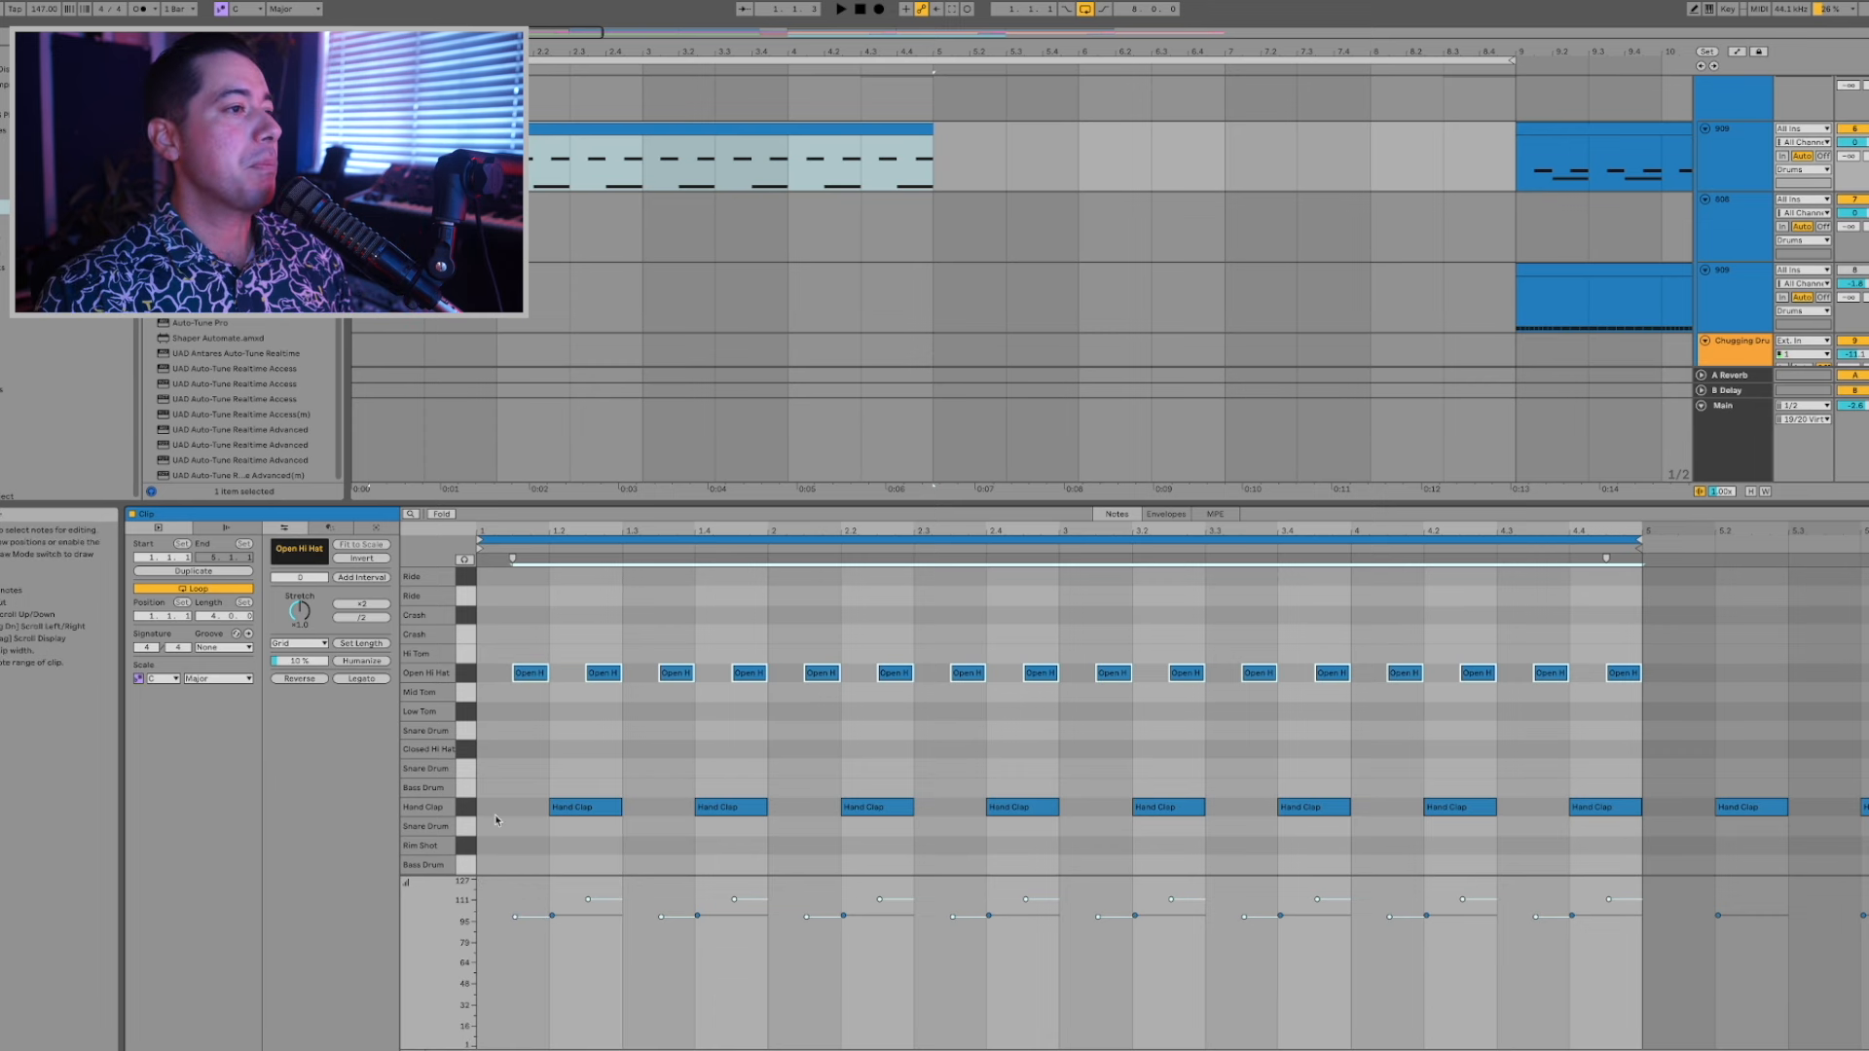
pyautogui.click(515, 730)
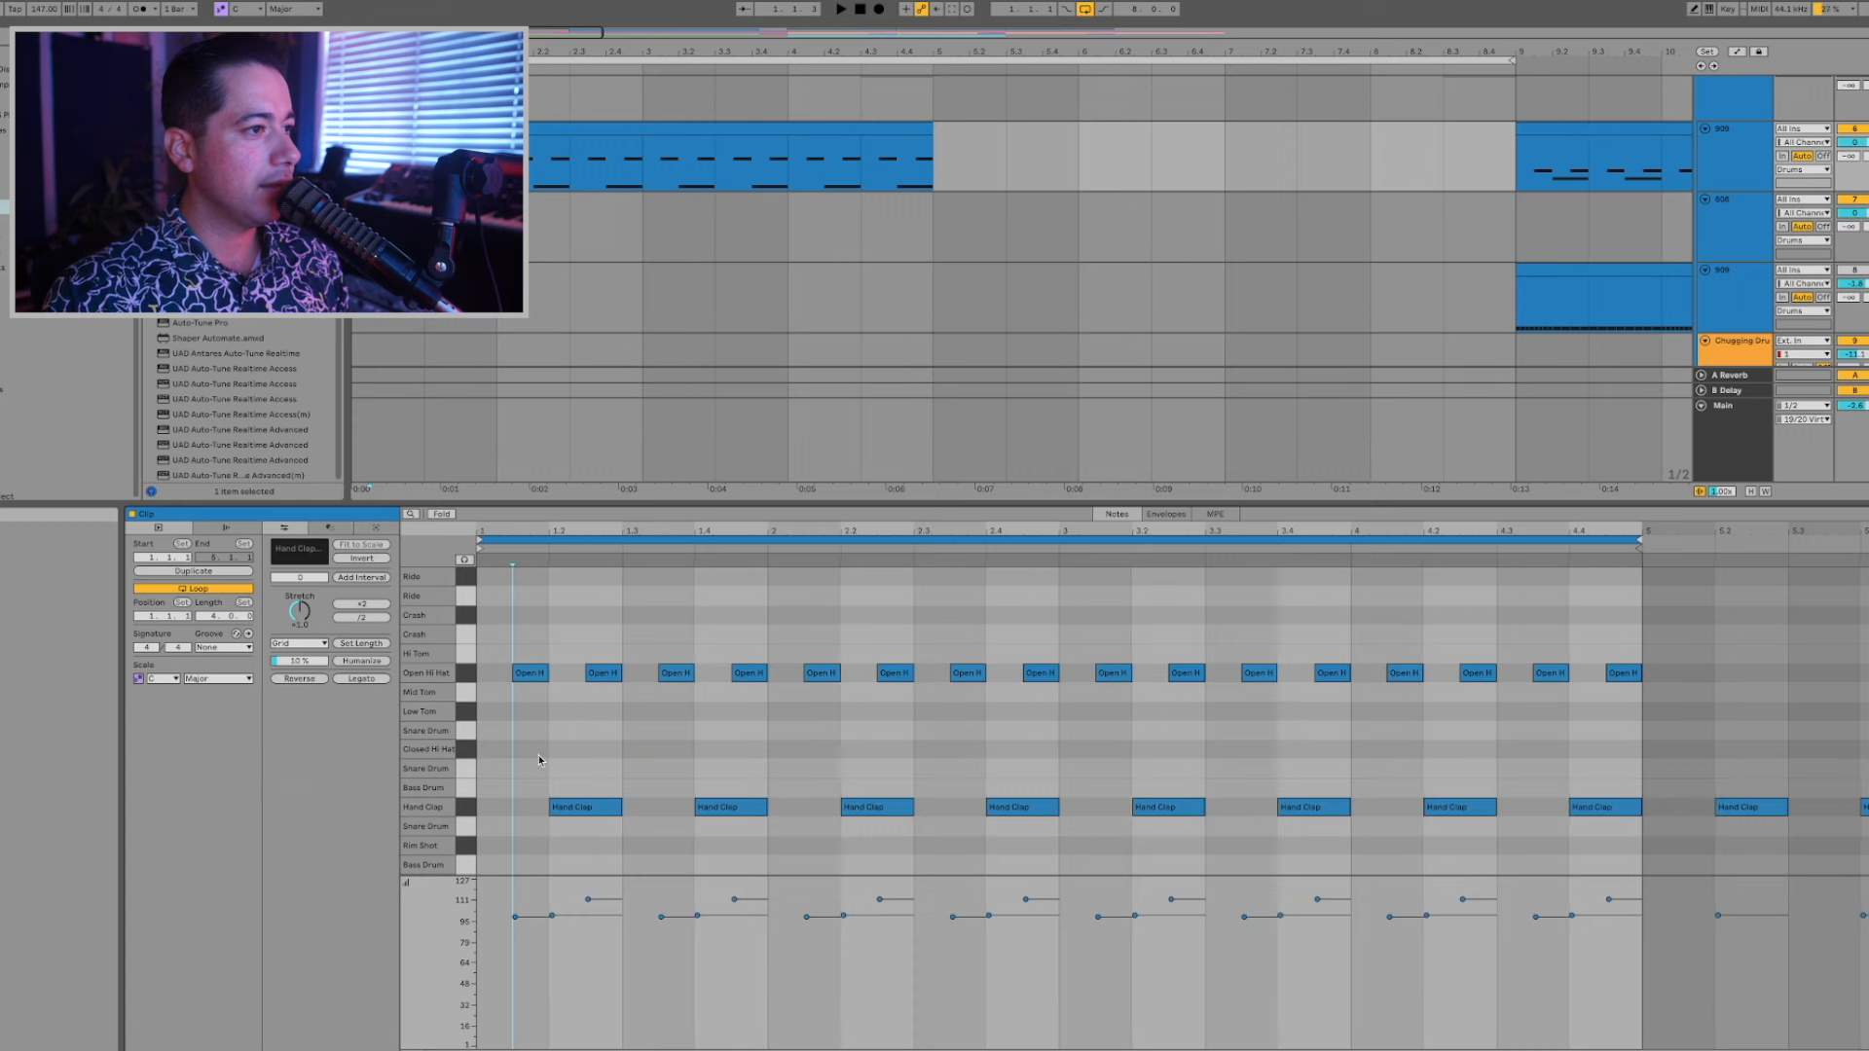
# Set the clip's note grid to a fixed 1/16.
pyautogui.moveTo(508, 532); pyautogui.dragTo(533, 534)
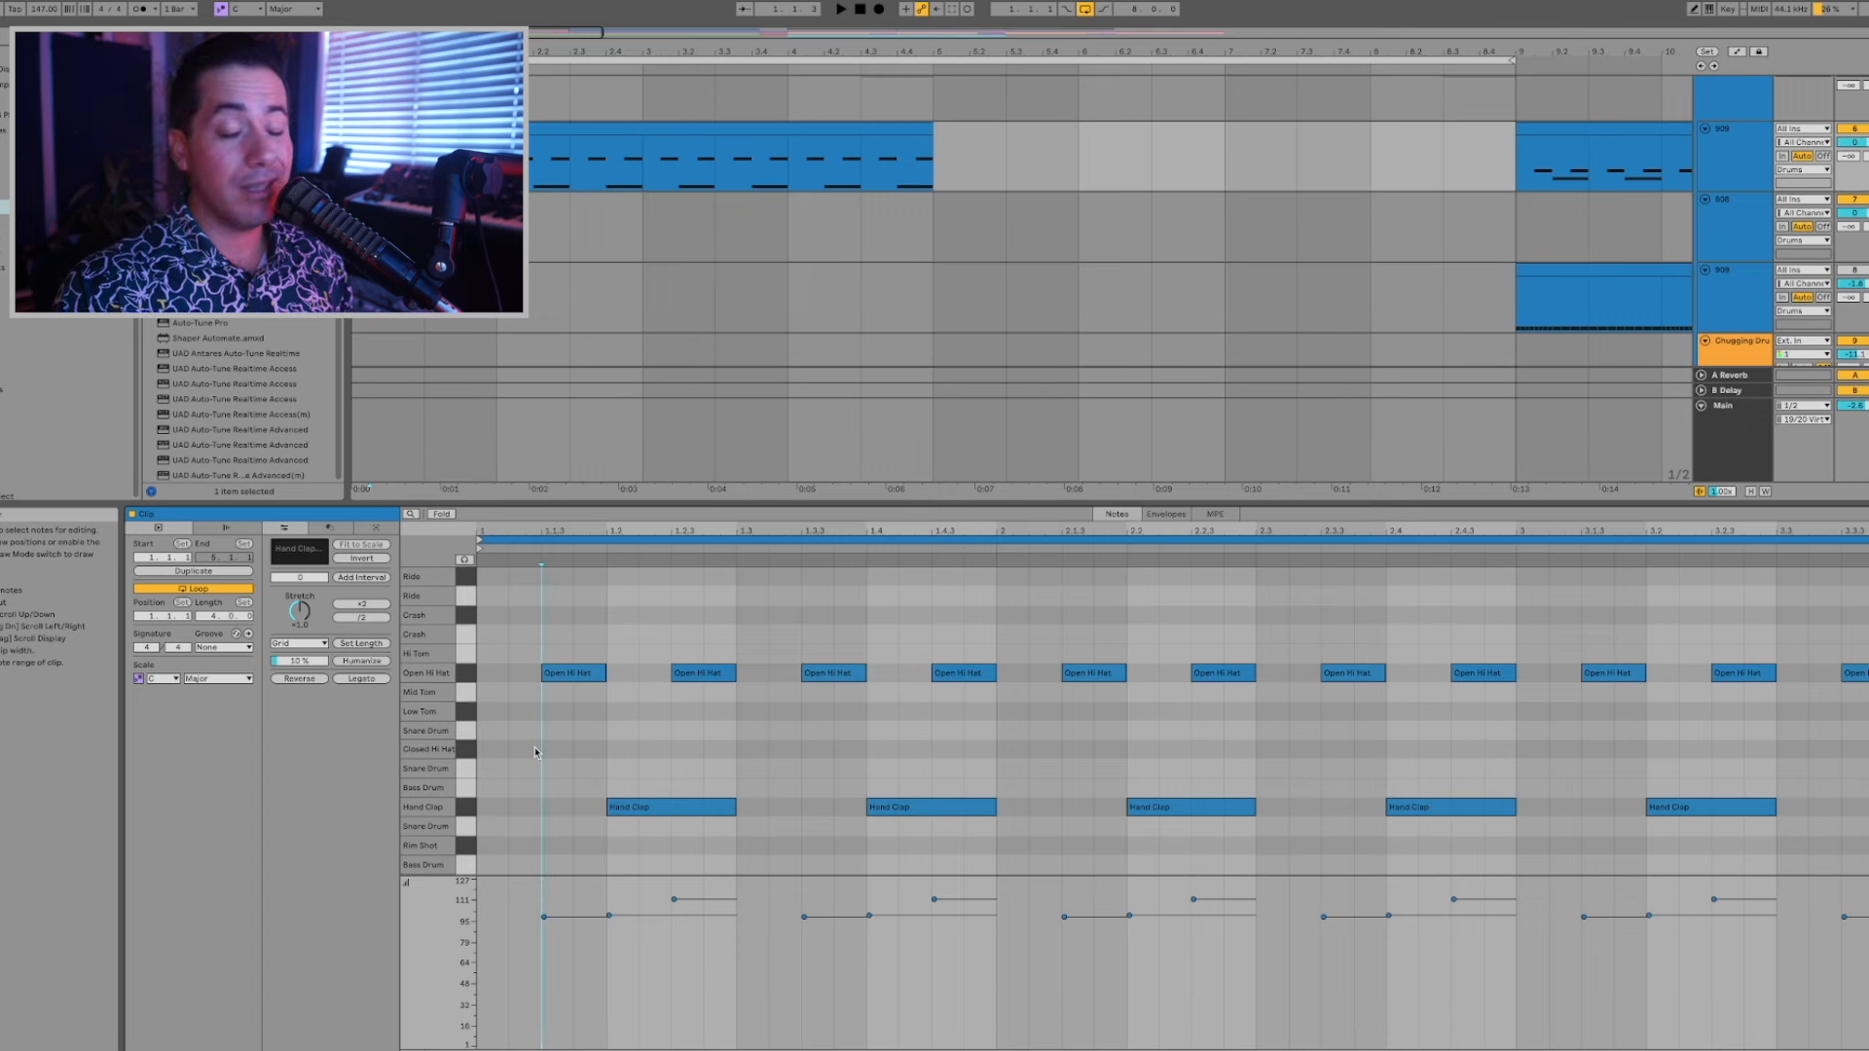
pyautogui.press('+')
pyautogui.doubleClick(550, 720)
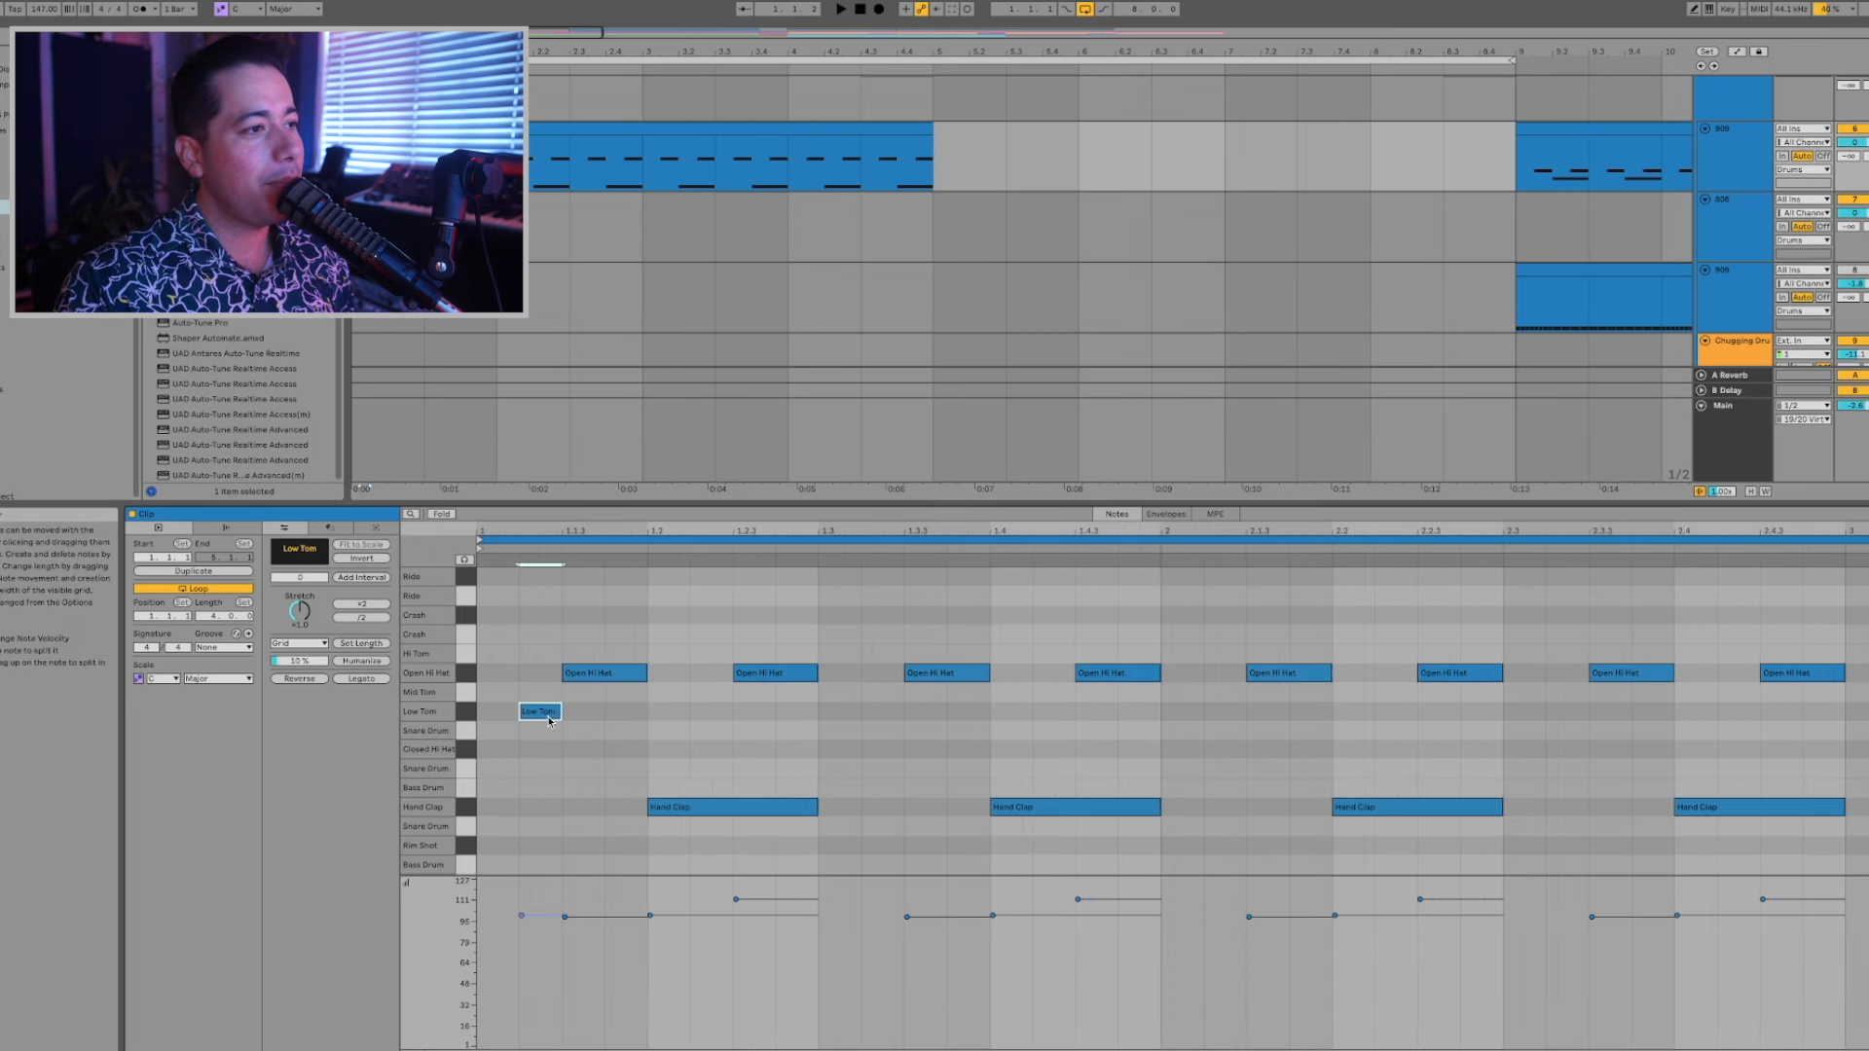
pyautogui.doubleClick(552, 713)
pyautogui.rightClick(552, 715)
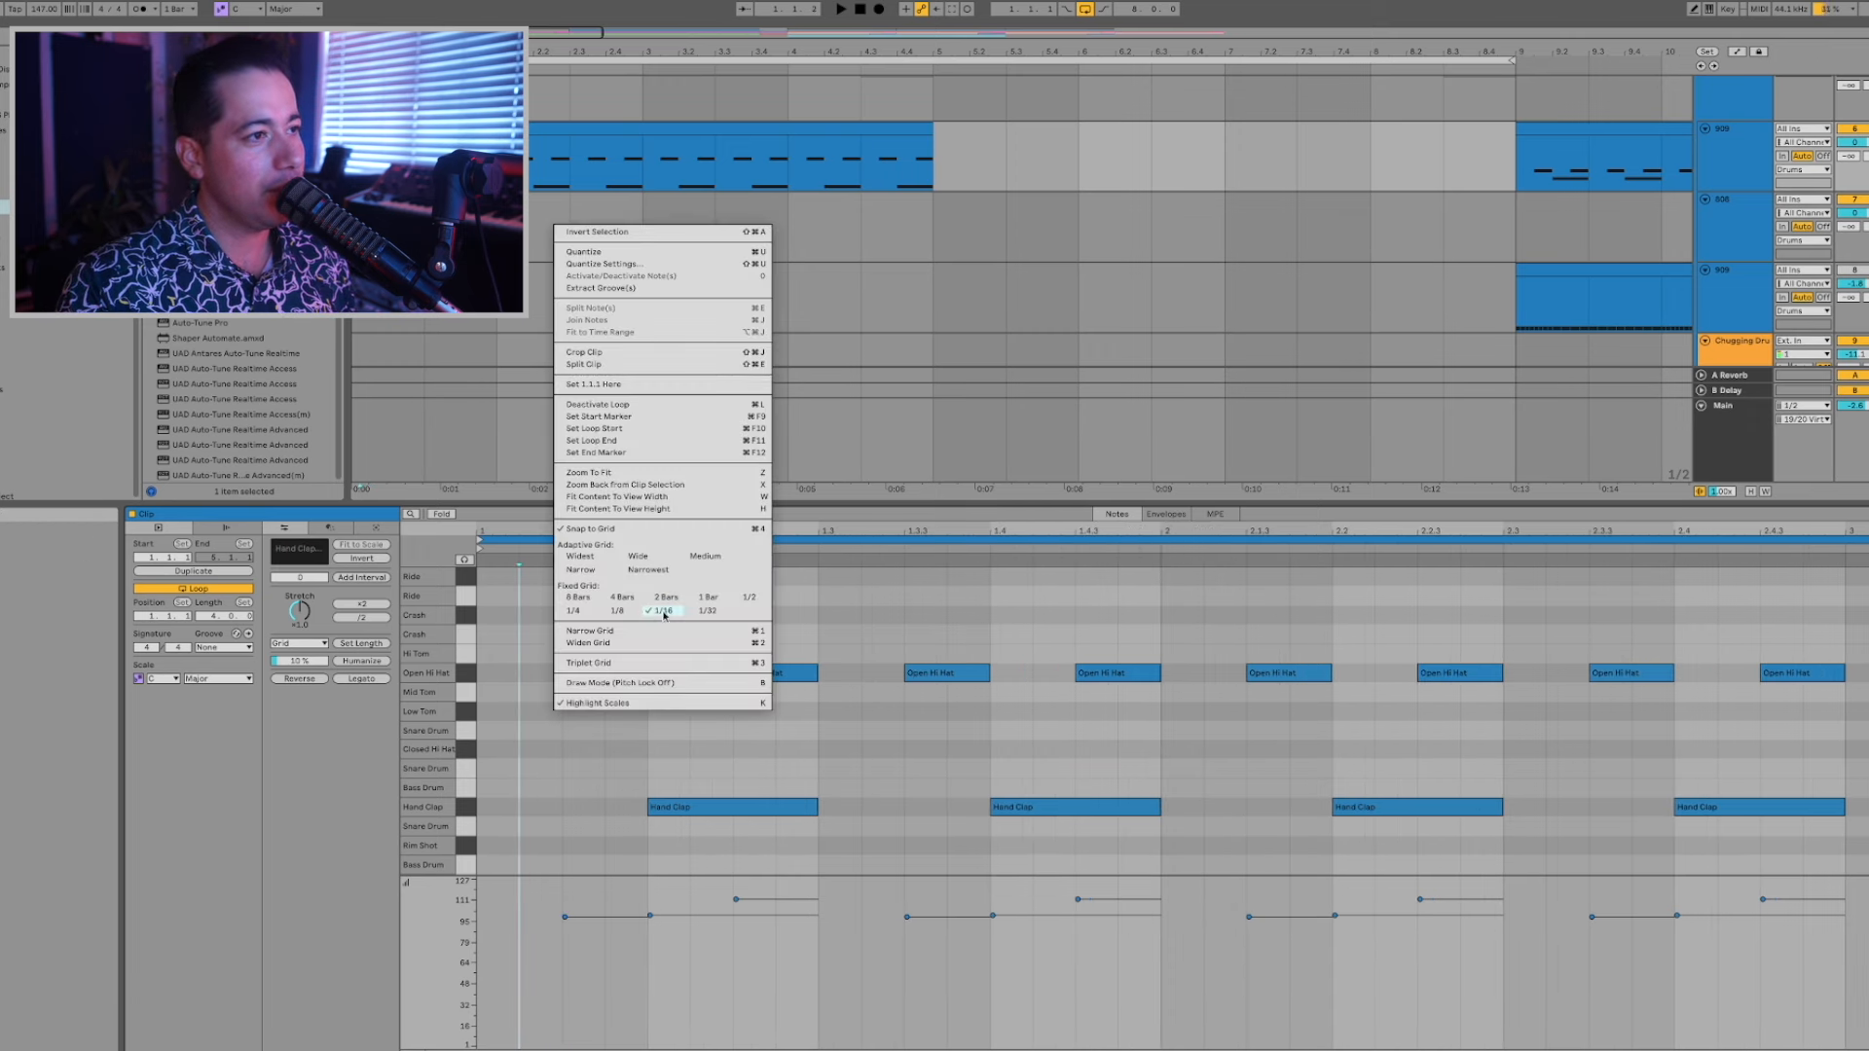
pyautogui.click(664, 613)
# Try Closed Hi Hats at 1.1.2, 1.1.4, 1.2.2 and 1.2.4, and delete all four.
pyautogui.doubleClick(551, 750)
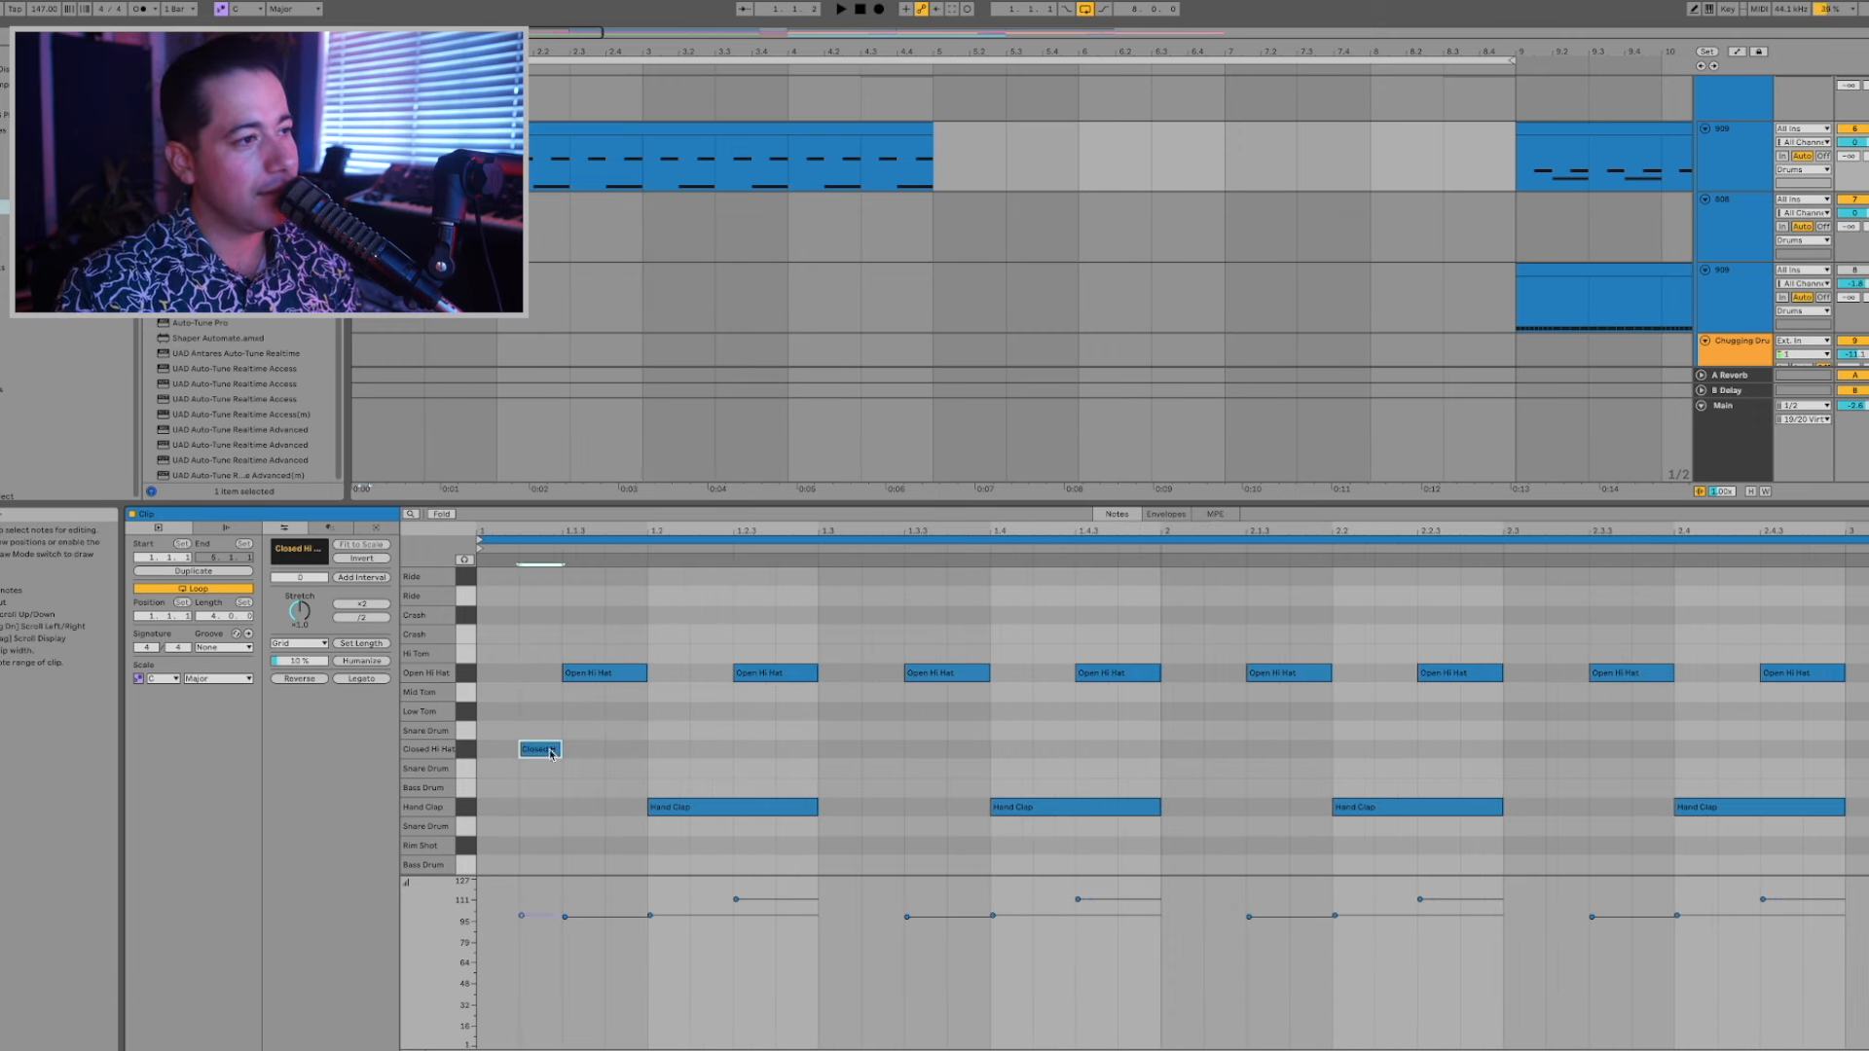
pyautogui.doubleClick(626, 749)
pyautogui.doubleClick(711, 749)
pyautogui.doubleClick(797, 749)
pyautogui.click(776, 672)
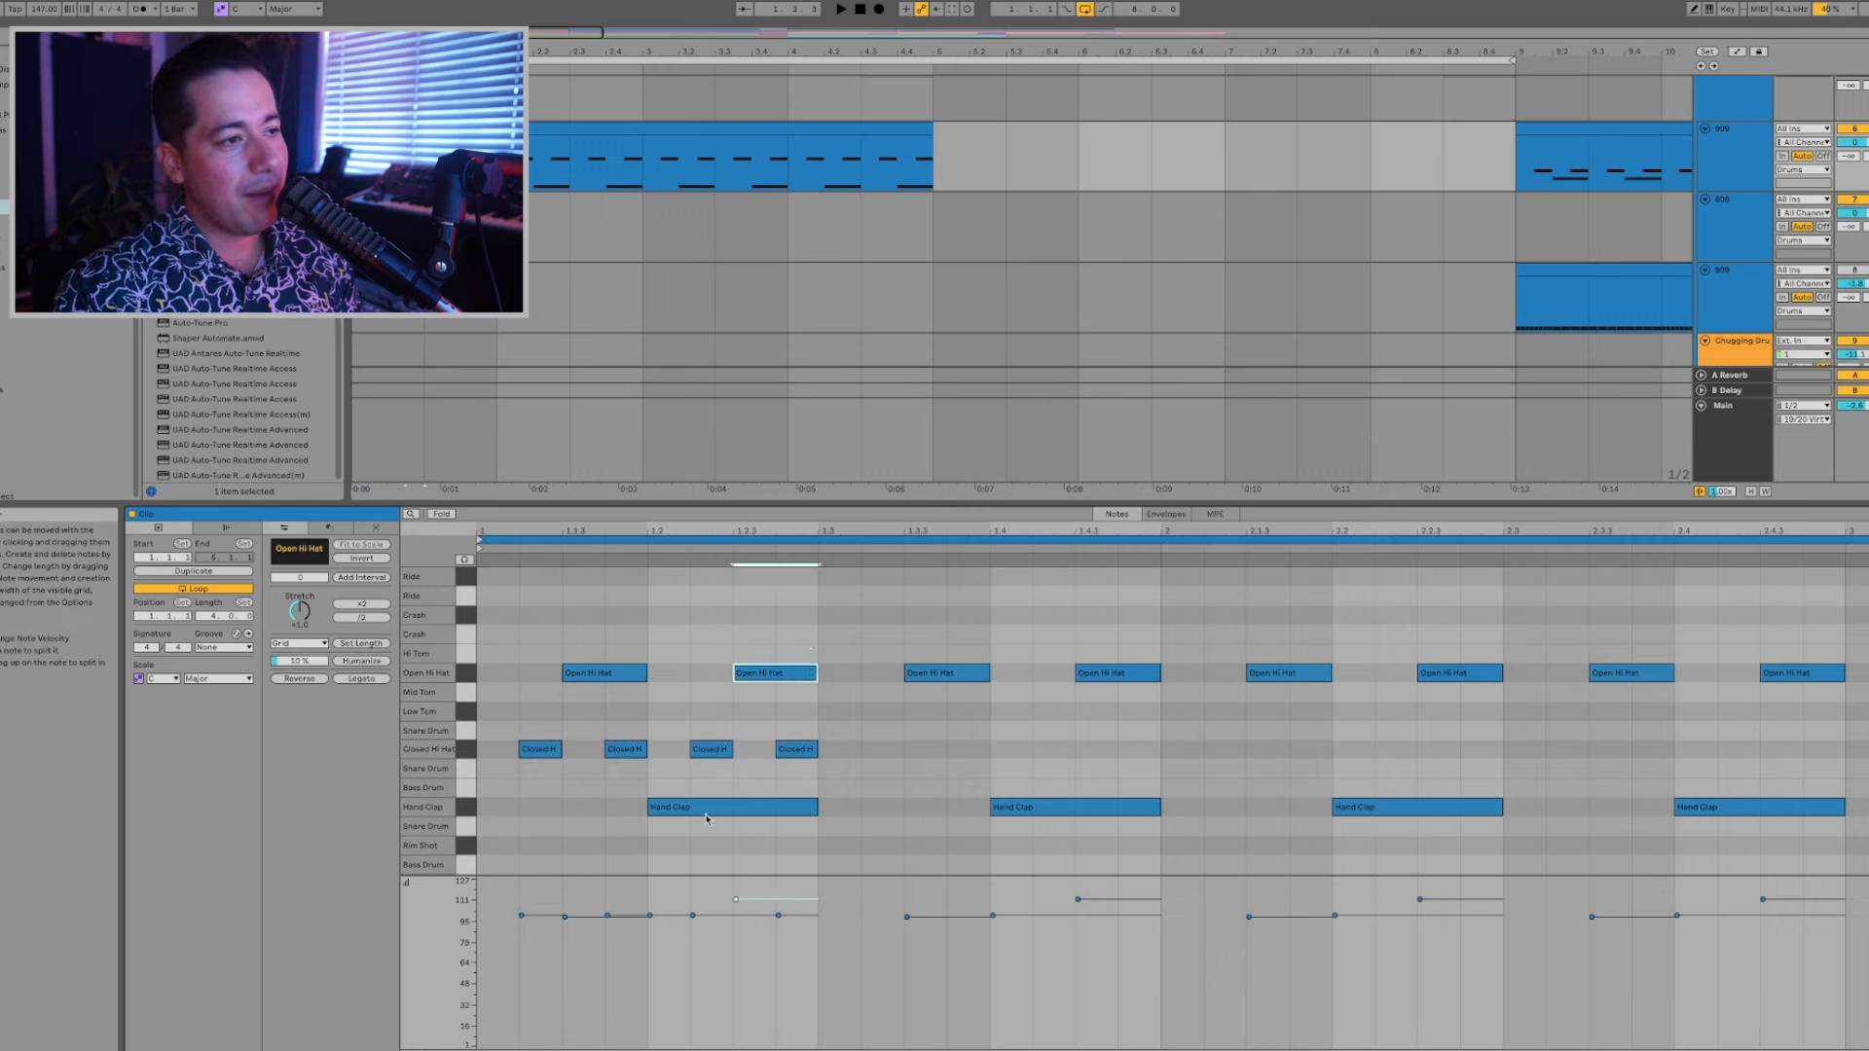
pyautogui.moveTo(541, 770); pyautogui.dragTo(925, 752)
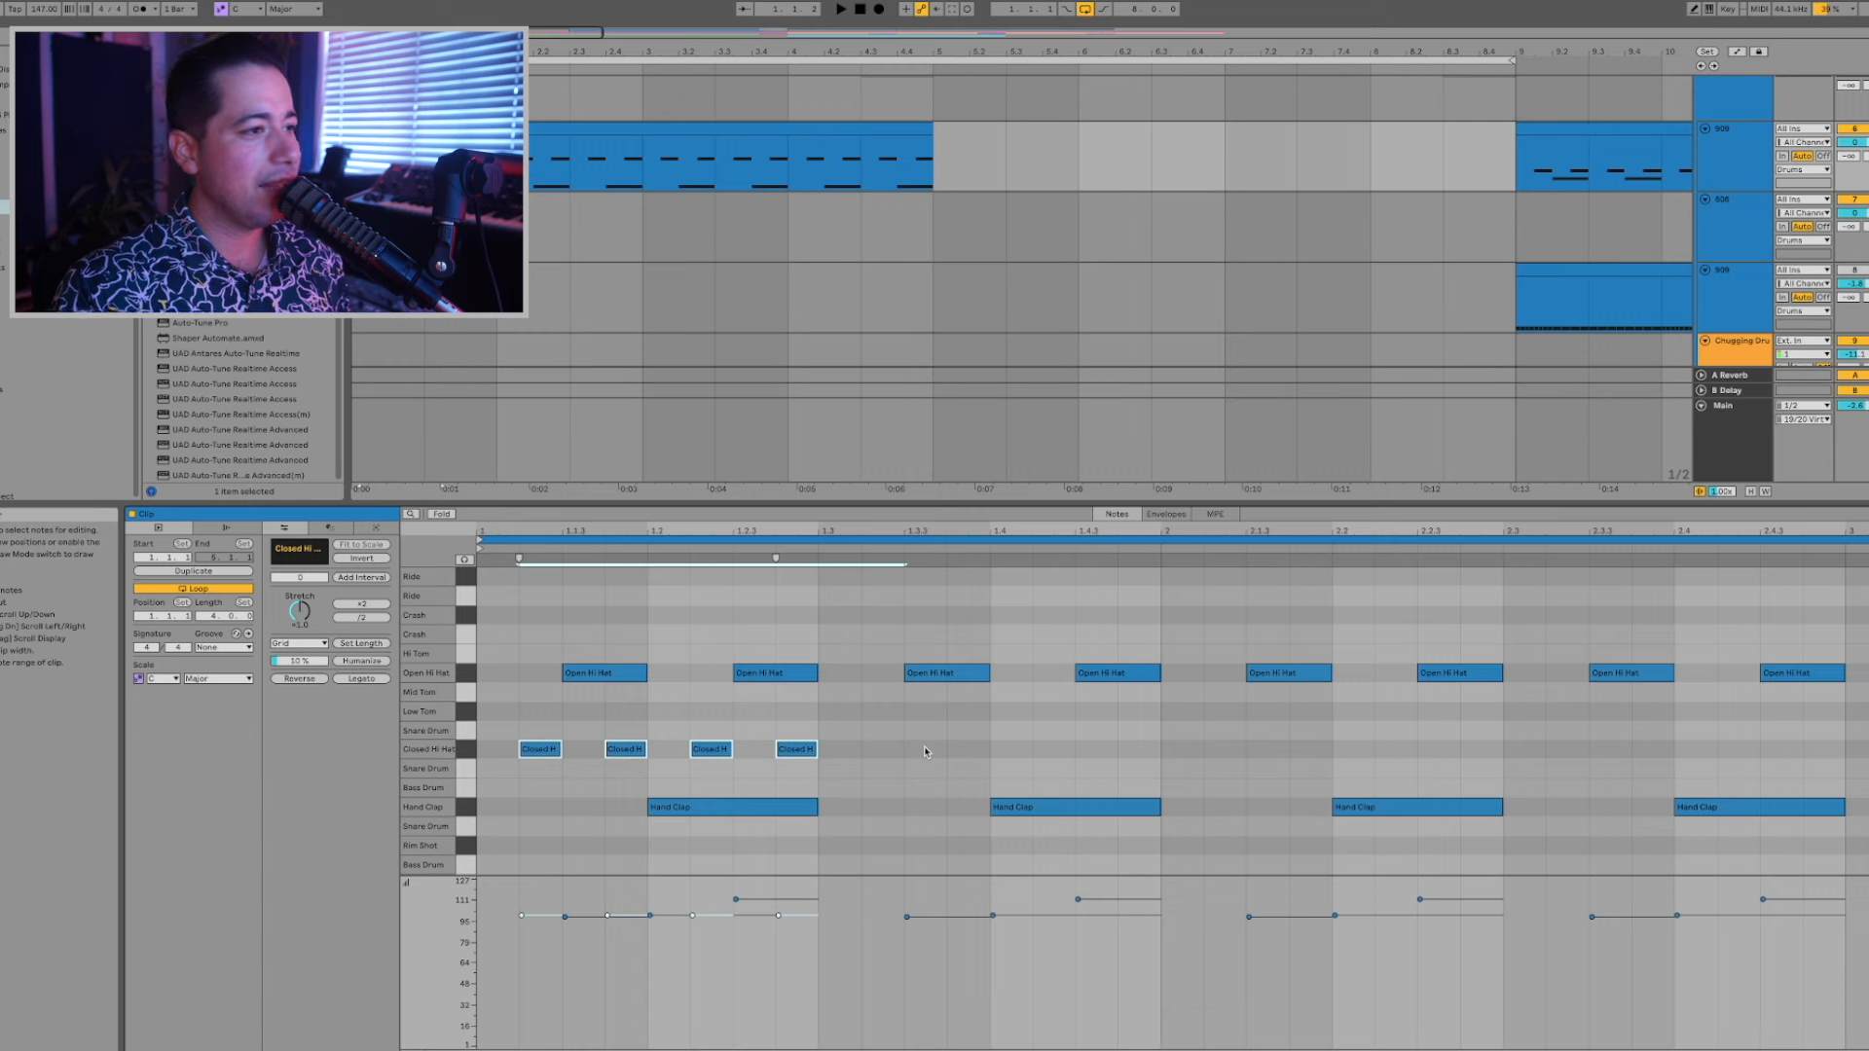
pyautogui.press('Delete')
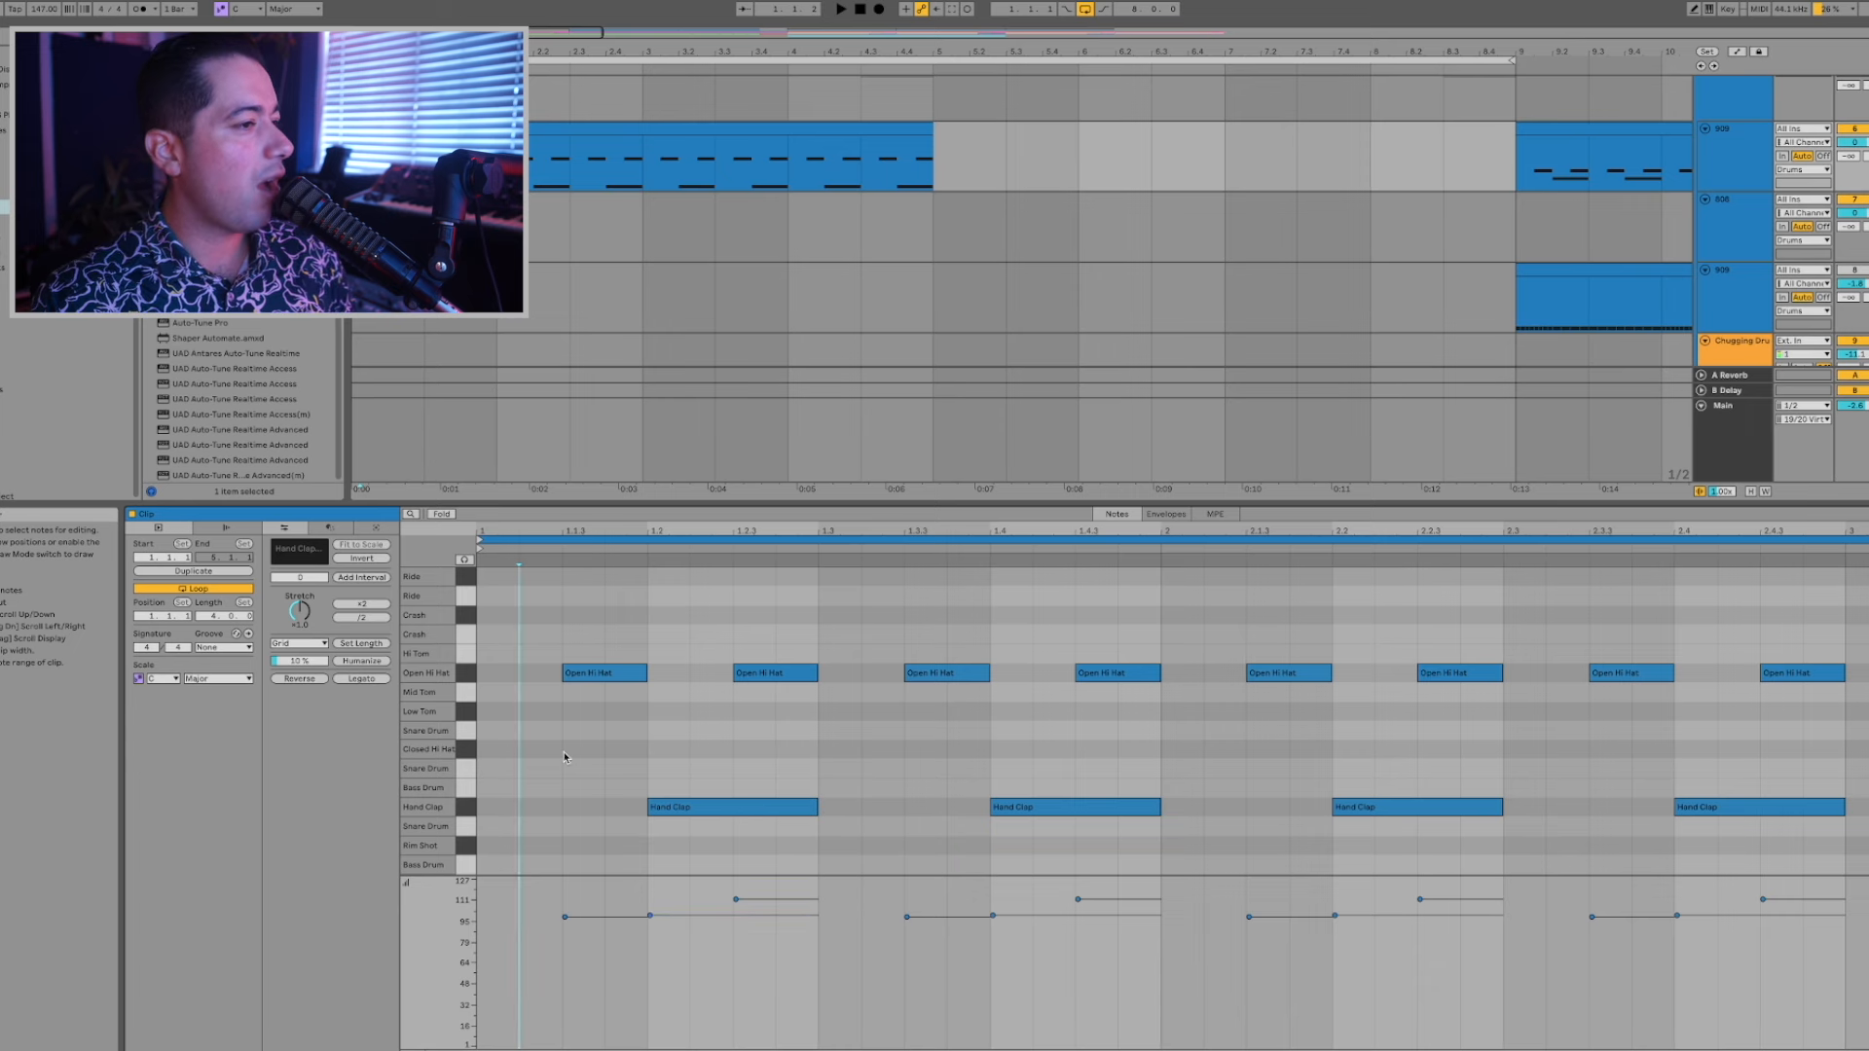
# Try only two Closed Hi Hats at 1.1.2 and 1.1.4, play the pattern, and delete both.
pyautogui.doubleClick(534, 755)
pyautogui.doubleClick(625, 755)
pyautogui.press('space')
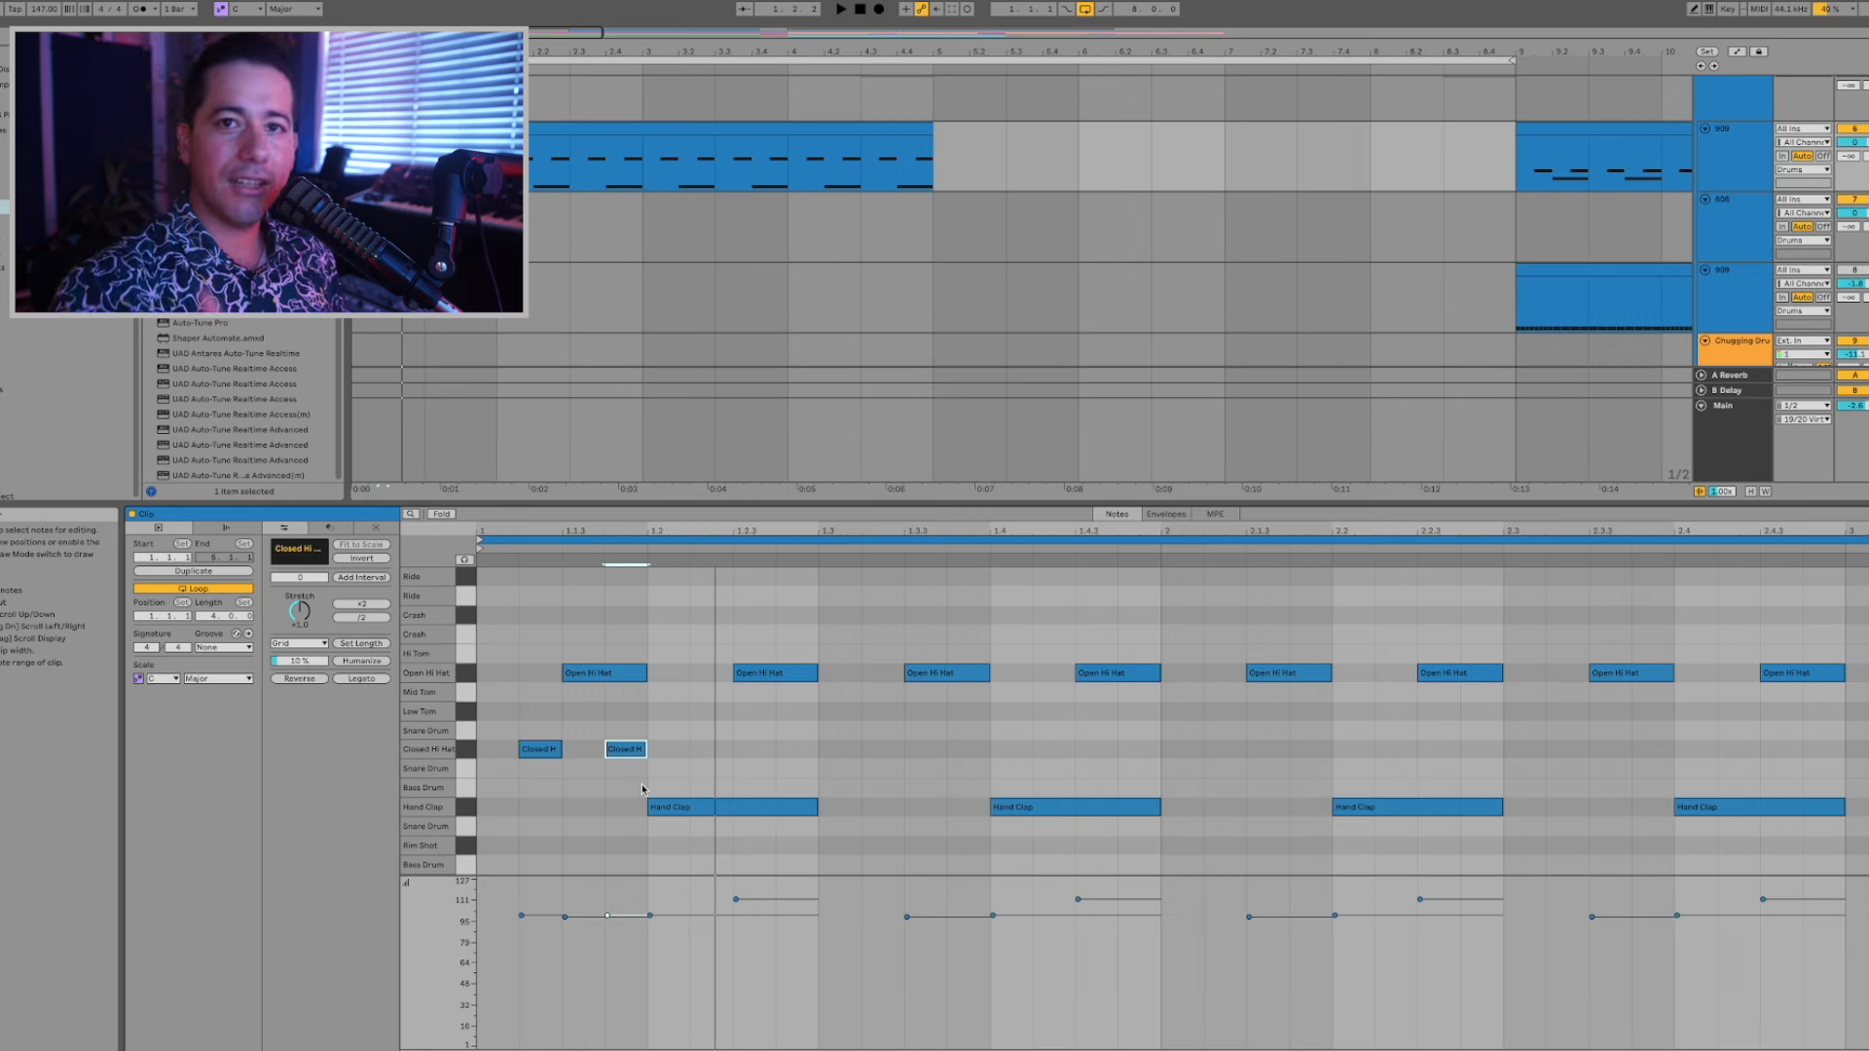
pyautogui.click(547, 751)
pyautogui.press('Delete')
pyautogui.click(616, 754)
pyautogui.press('Delete')
# Try a sparse Closed Hi Hat line that starts with notes at 1.1.4, 1.2.2 and 1.3.4, and play it.
pyautogui.doubleClick(536, 756)
pyautogui.moveTo(536, 756); pyautogui.dragTo(622, 757)
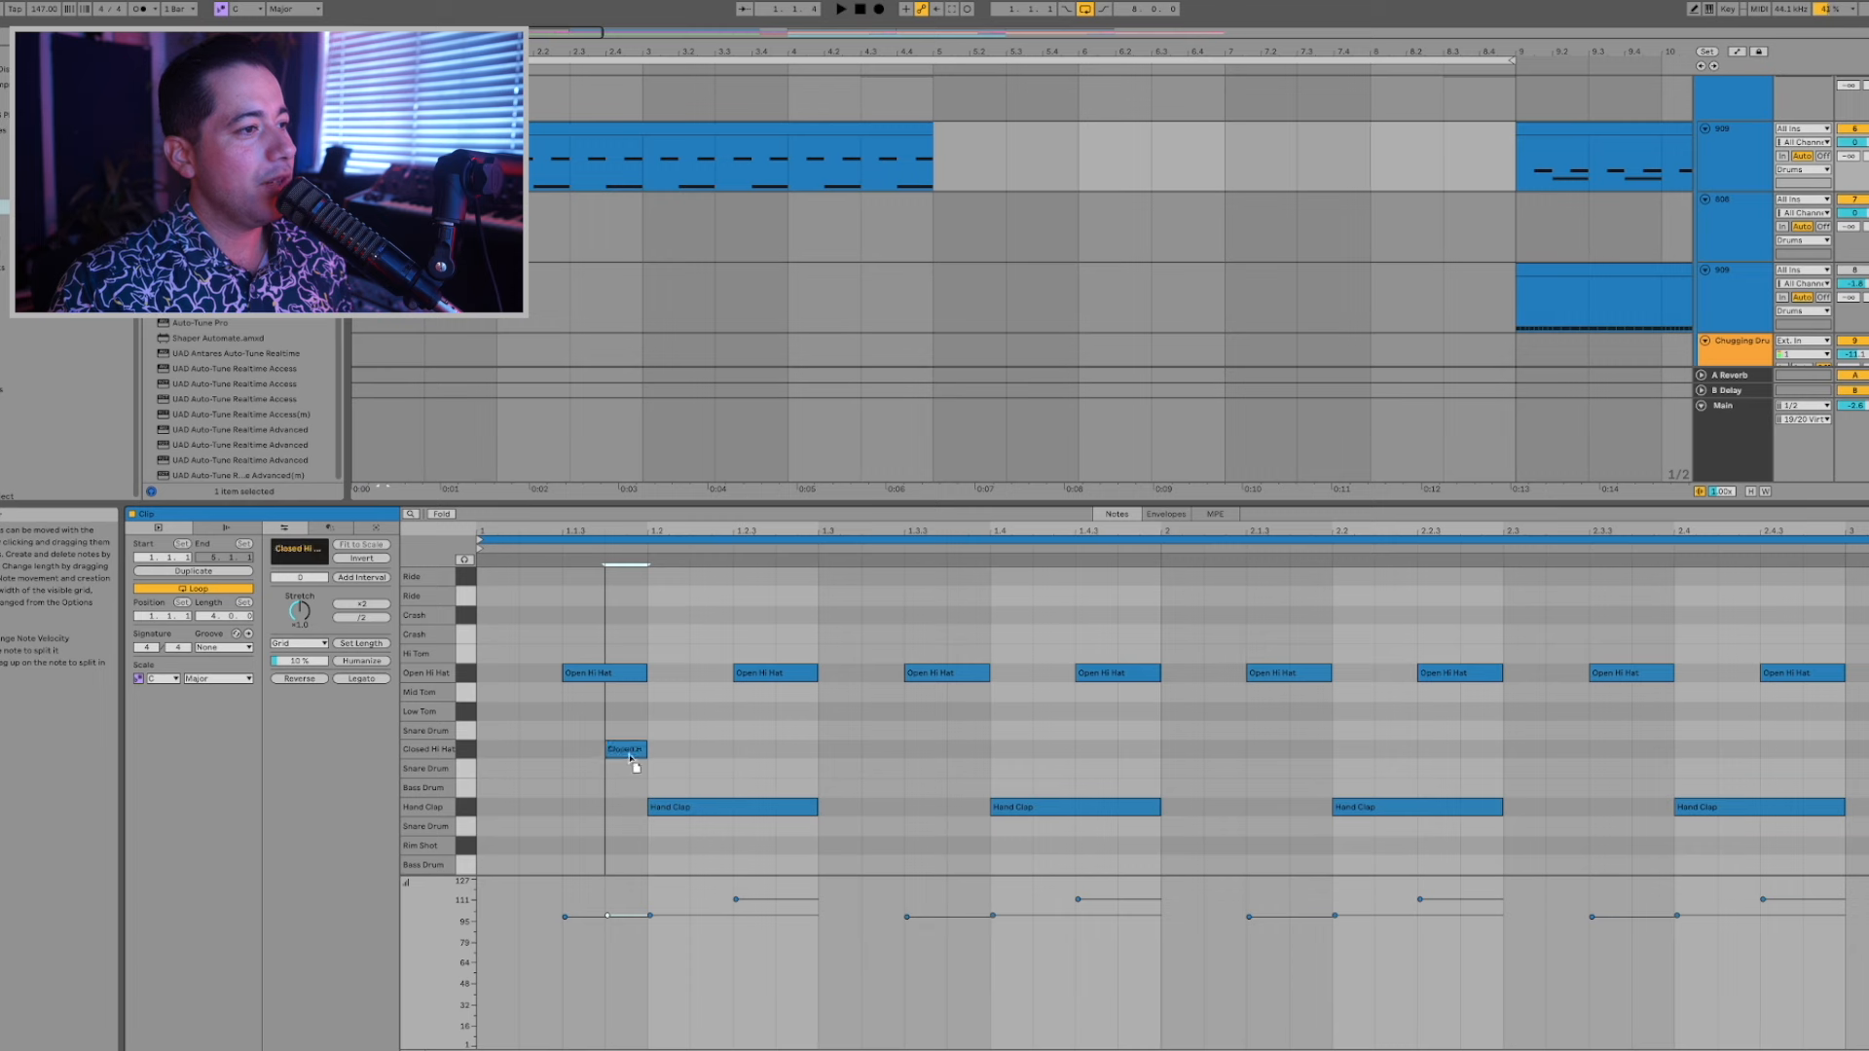
pyautogui.doubleClick(804, 754)
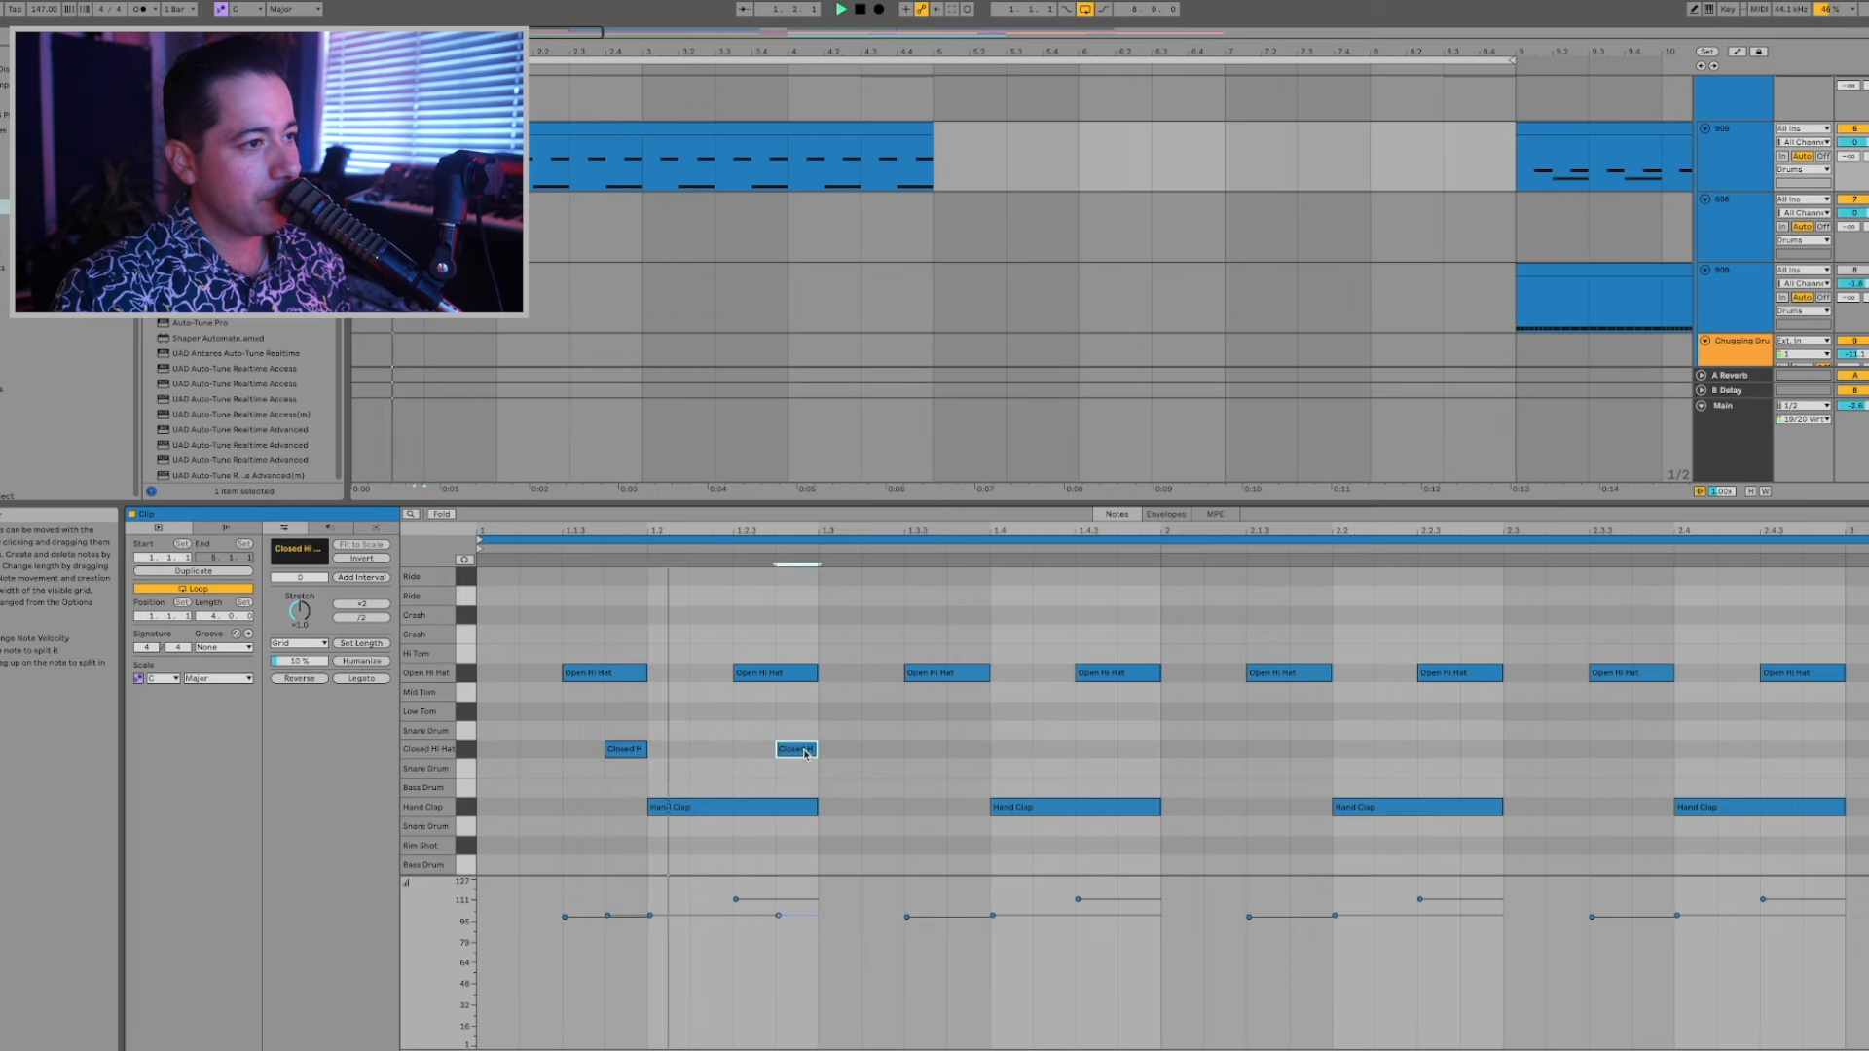
pyautogui.moveTo(809, 755); pyautogui.dragTo(726, 758)
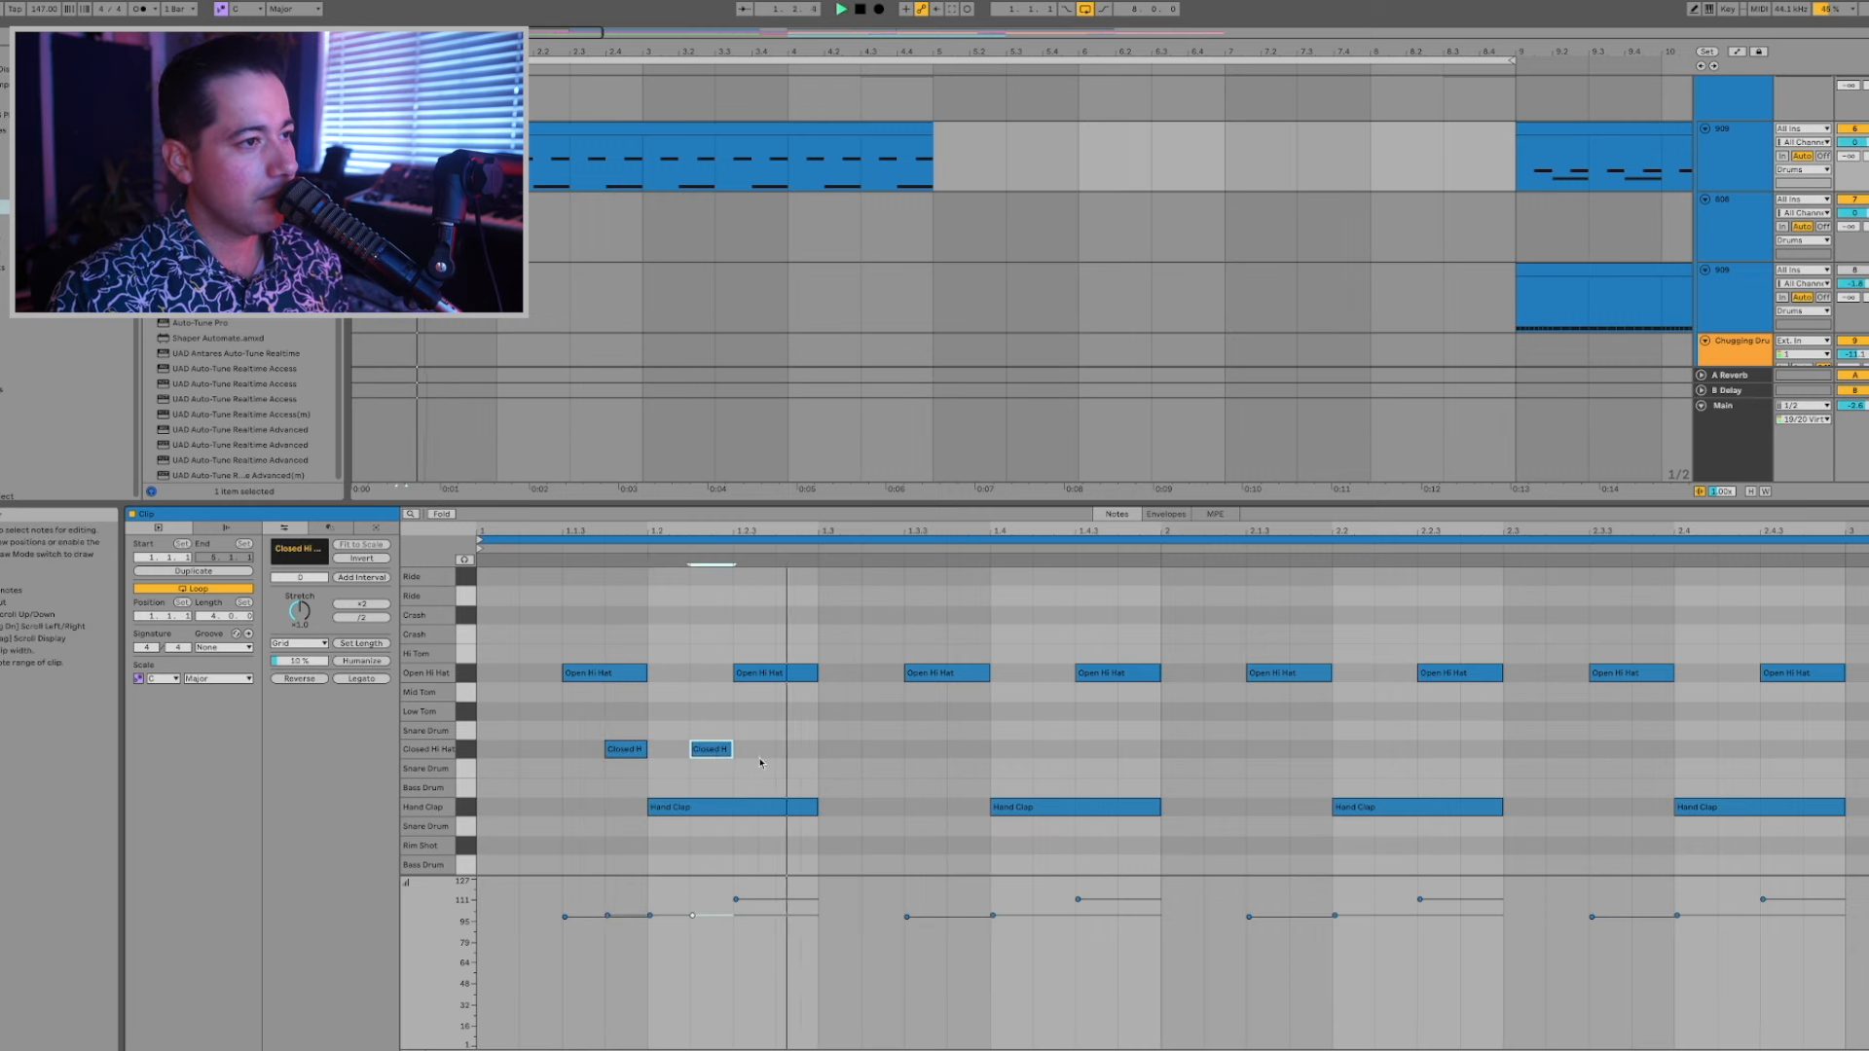
pyautogui.press('space')
pyautogui.doubleClick(968, 750)
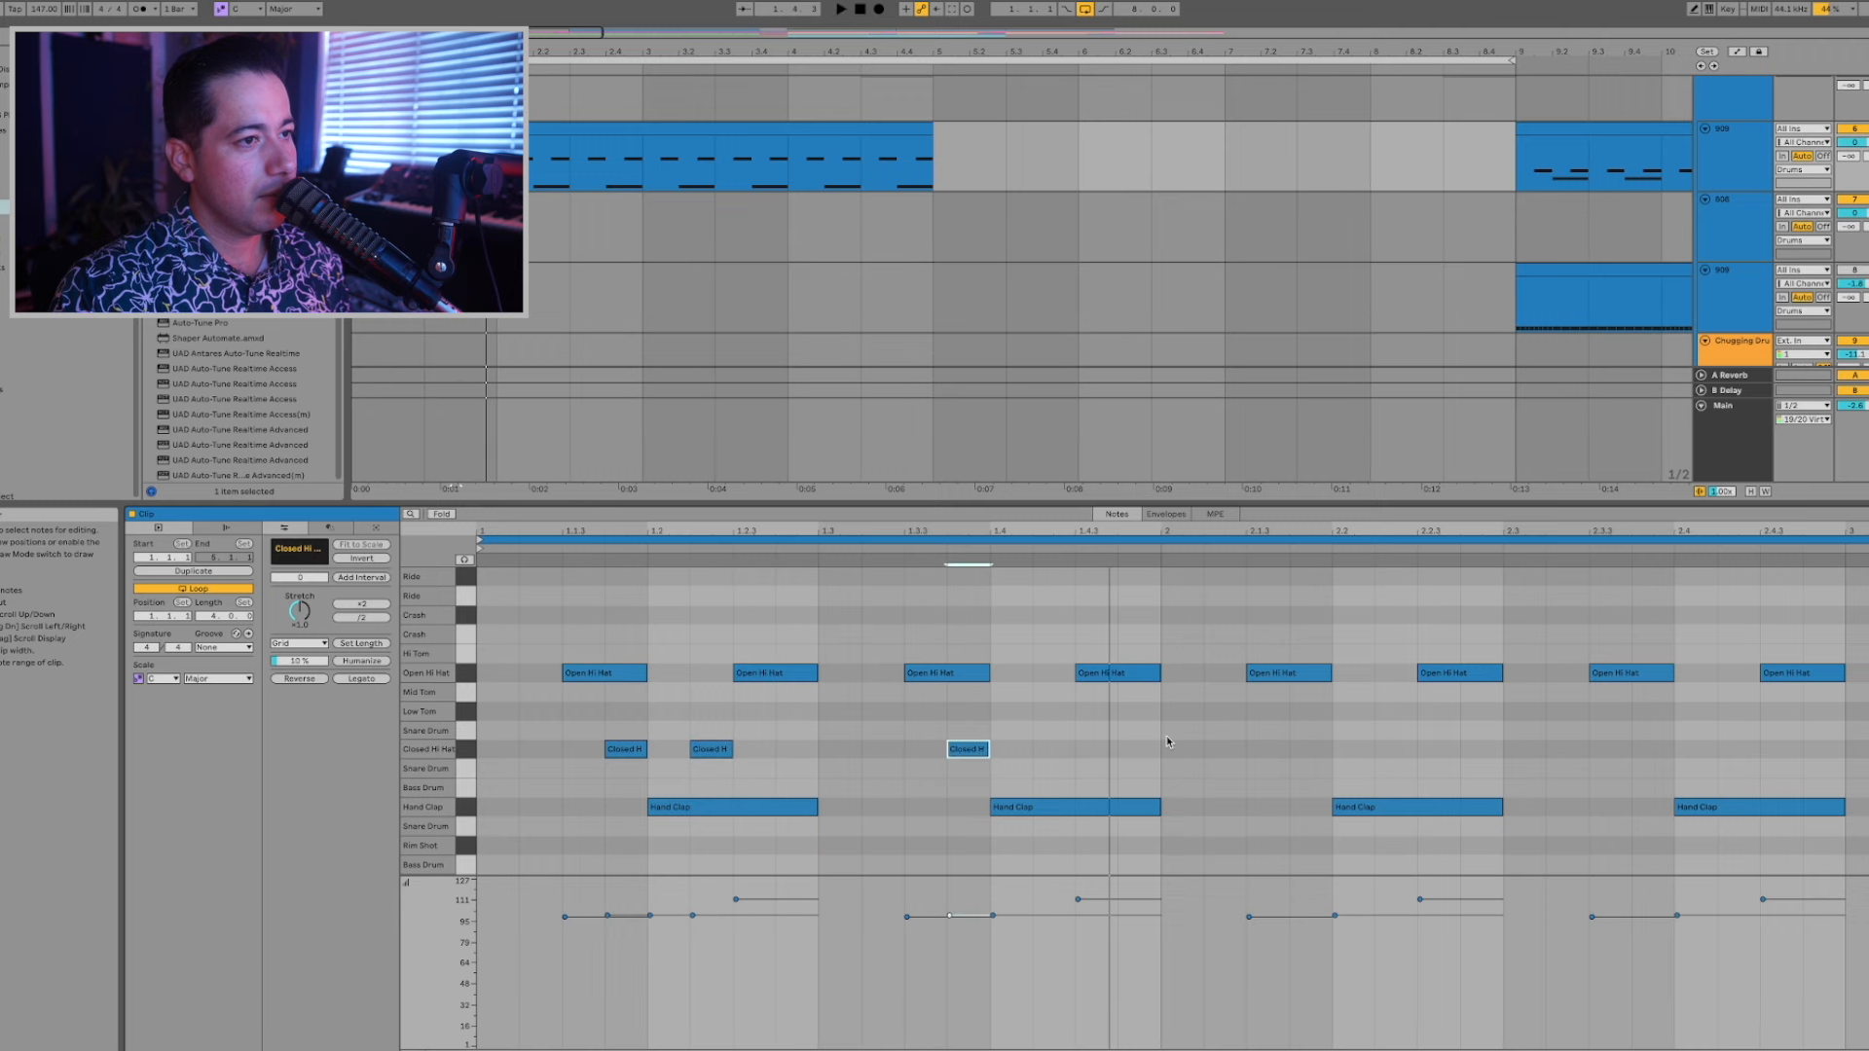
pyautogui.doubleClick(1159, 748)
pyautogui.press('space')
pyautogui.moveTo(1139, 749); pyautogui.dragTo(1243, 754)
pyautogui.press('space')
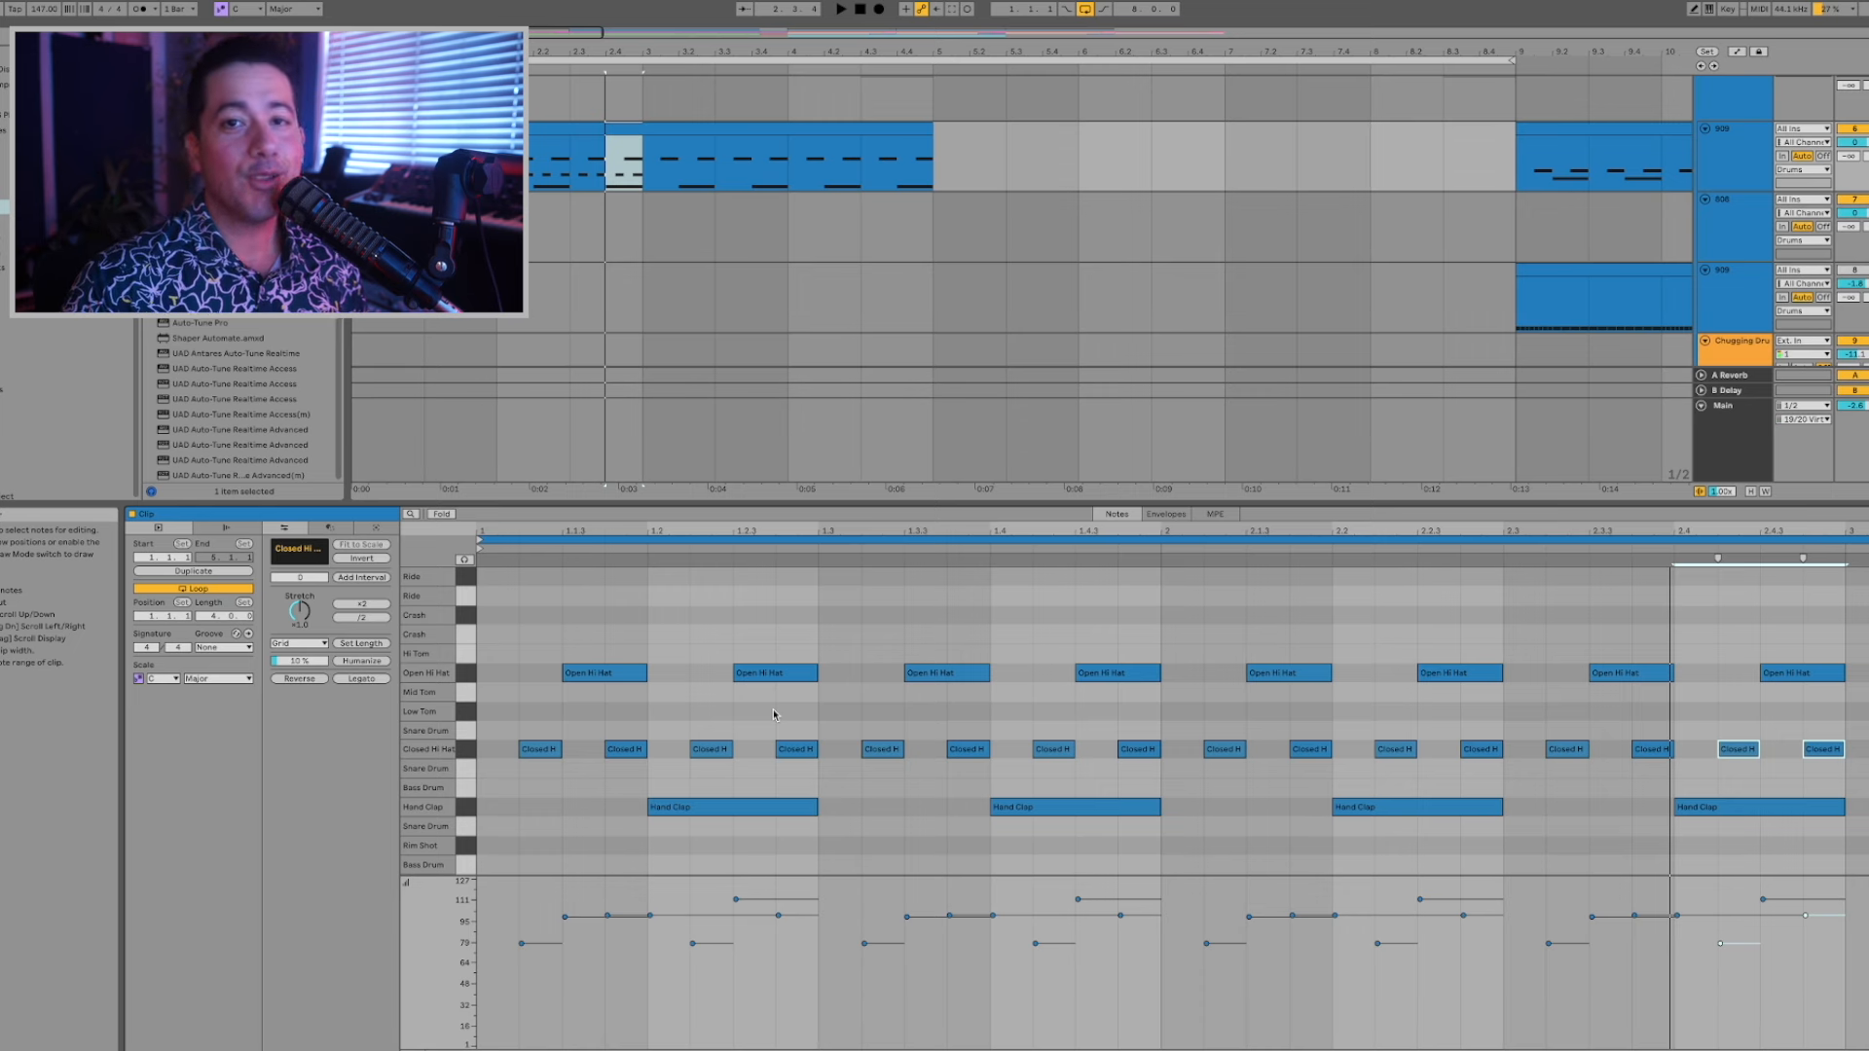
# Delete all Closed Hi Hats from the first two bars.
pyautogui.moveTo(530, 774); pyautogui.dragTo(1810, 742)
pyautogui.press('Delete')
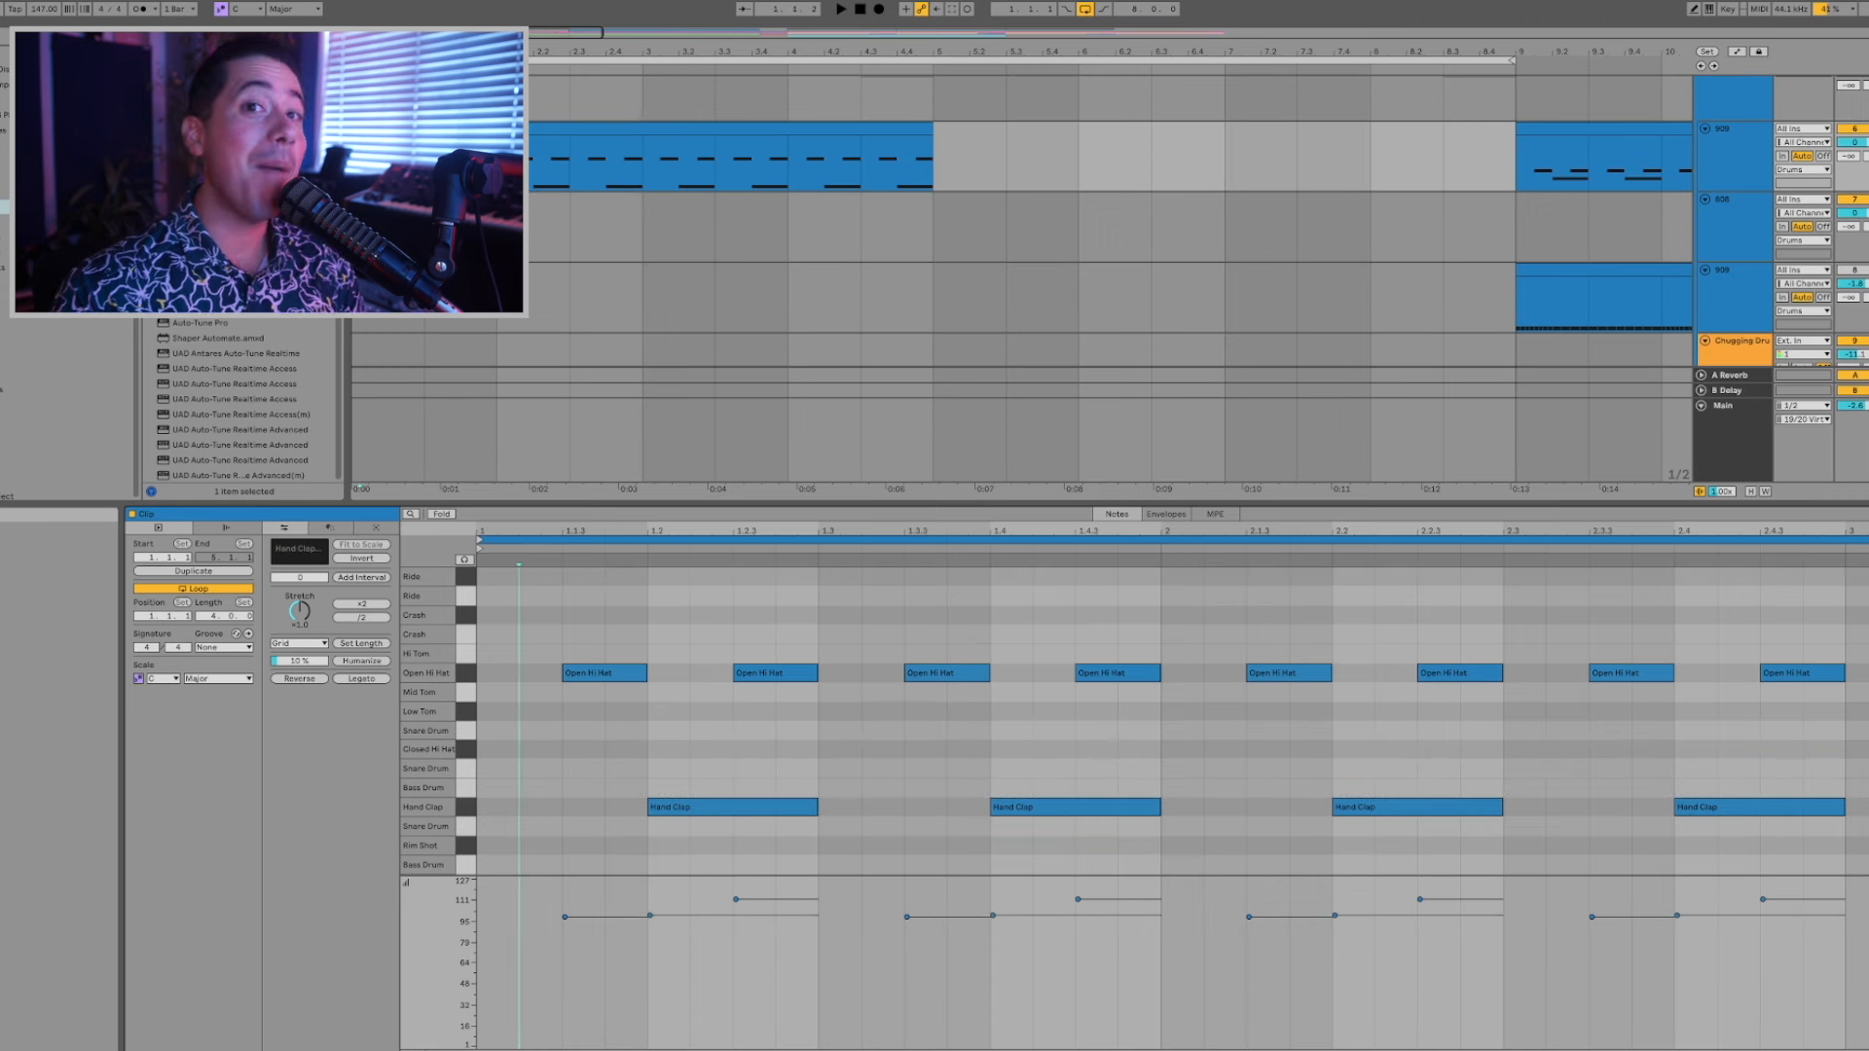
pyautogui.click(560, 758)
pyautogui.doubleClick(554, 752)
pyautogui.click(567, 756)
pyautogui.moveTo(551, 752); pyautogui.dragTo(574, 758)
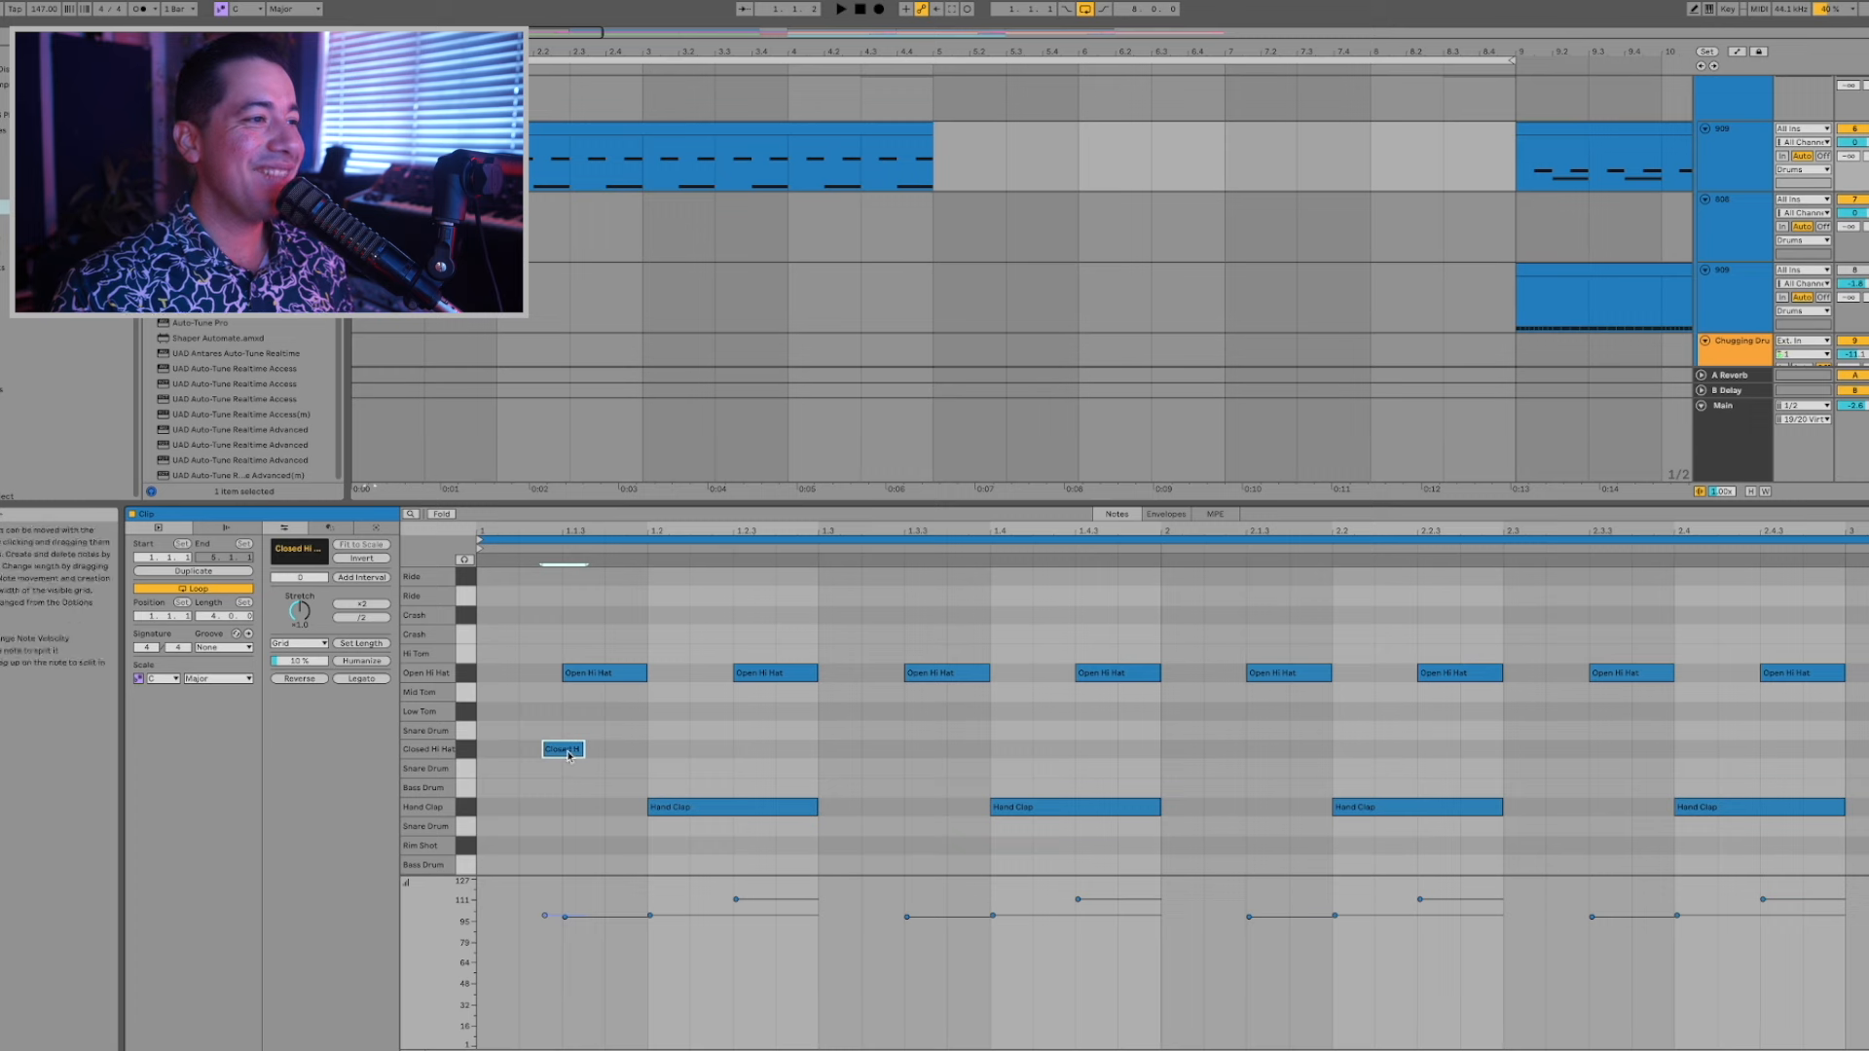
pyautogui.doubleClick(546, 755)
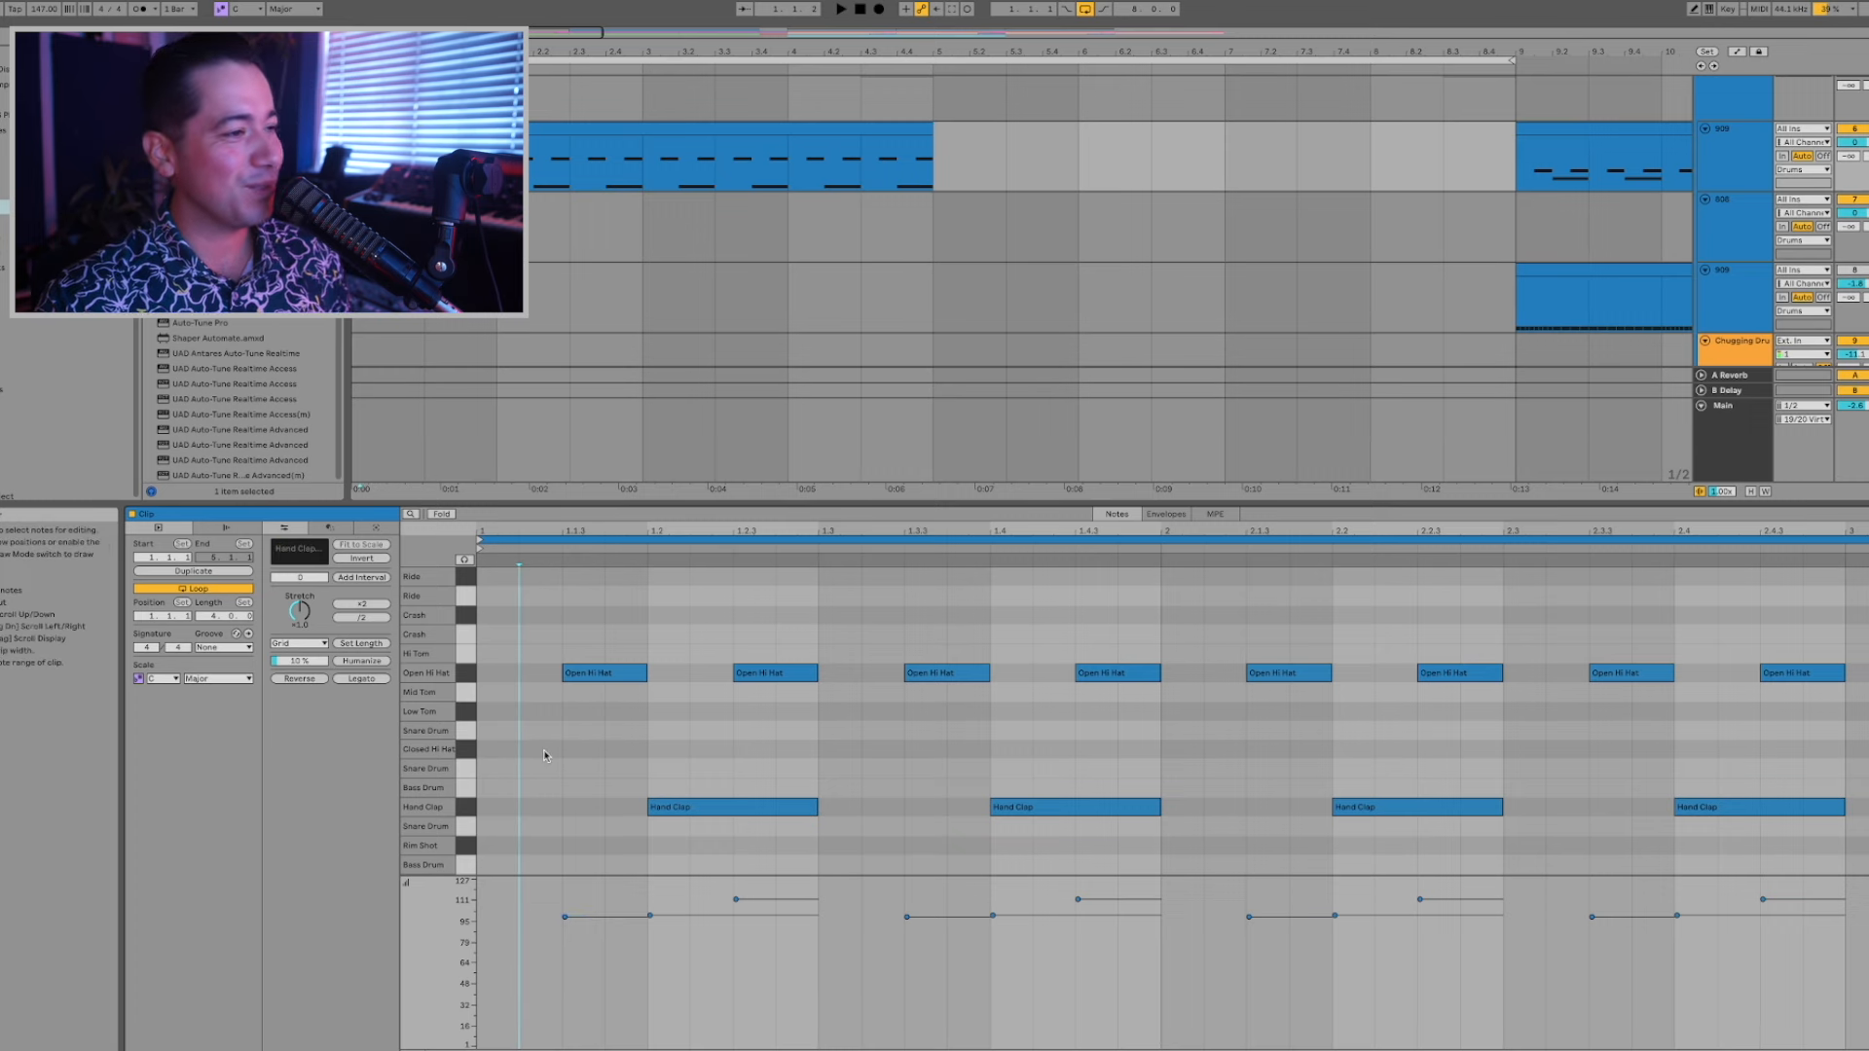
# Place Closed Hi Hats at 1.1.4, 1.3.2, 1.4.2 and 1.4.4 while the pattern plays.
pyautogui.doubleClick(625, 748)
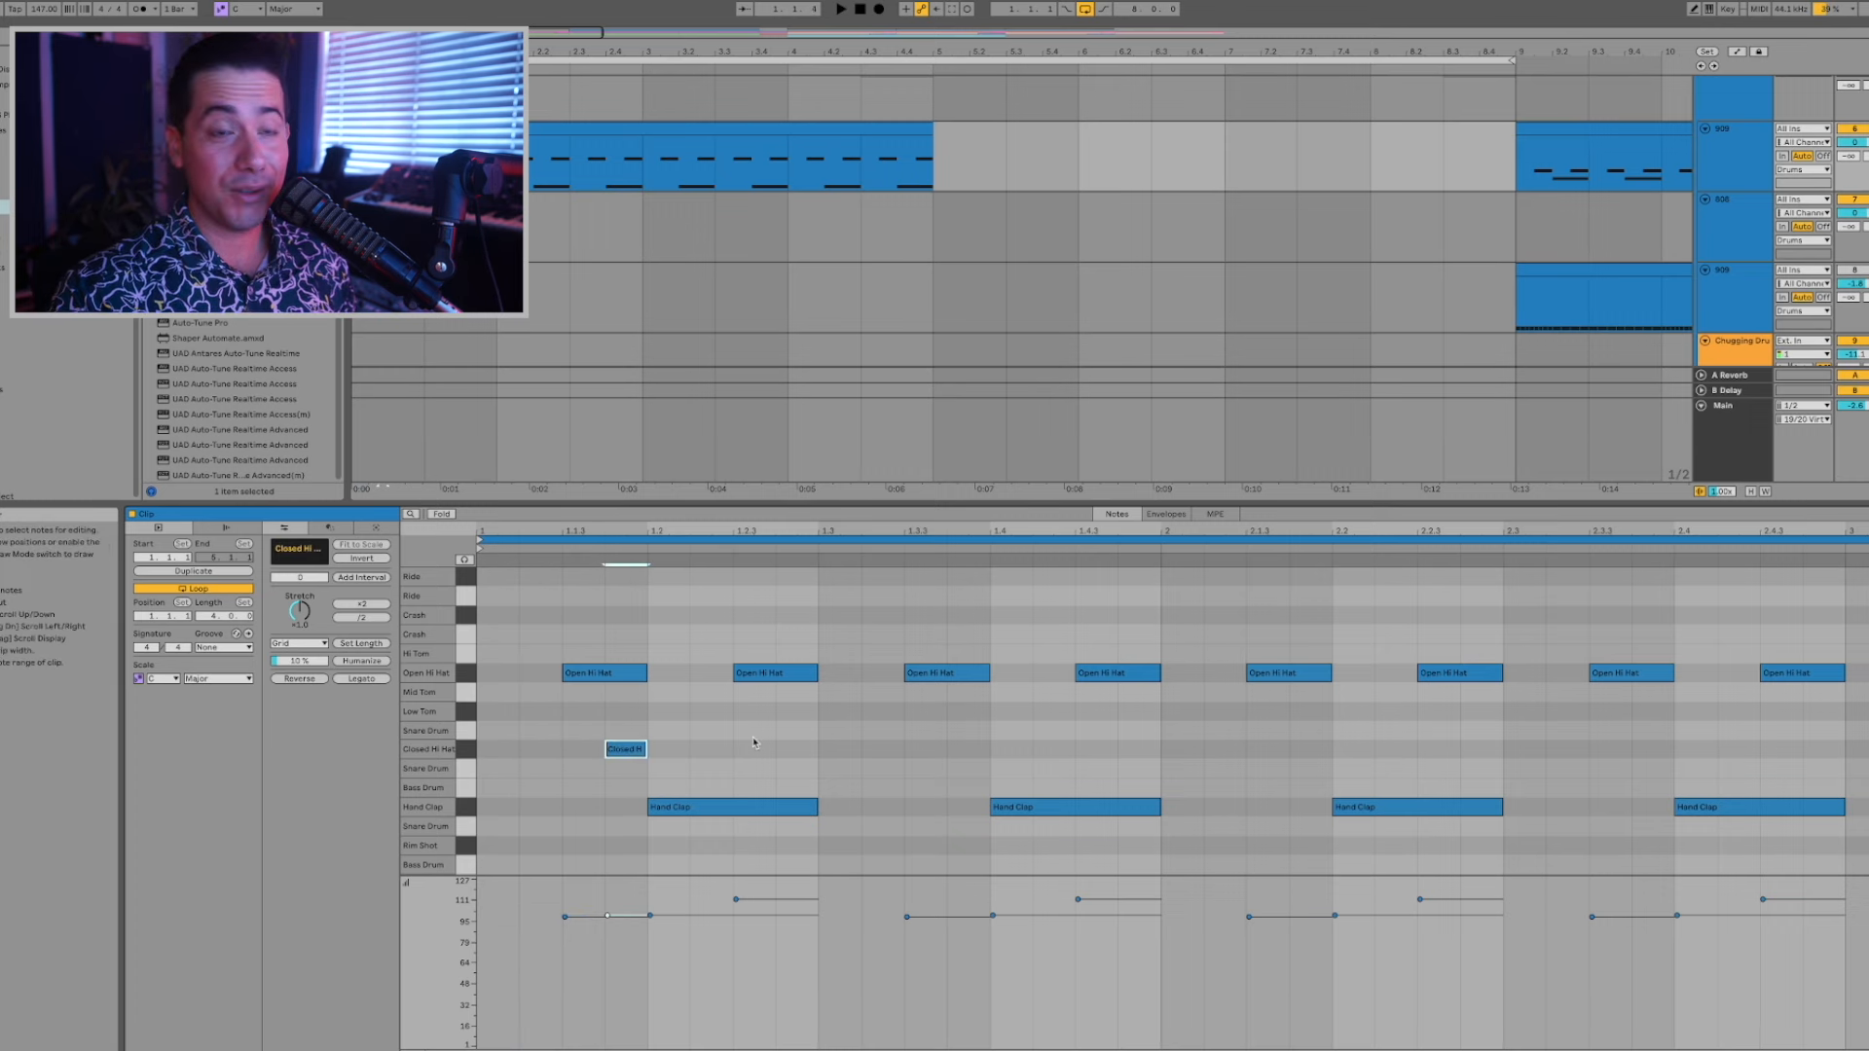
pyautogui.press('space')
pyautogui.doubleClick(900, 756)
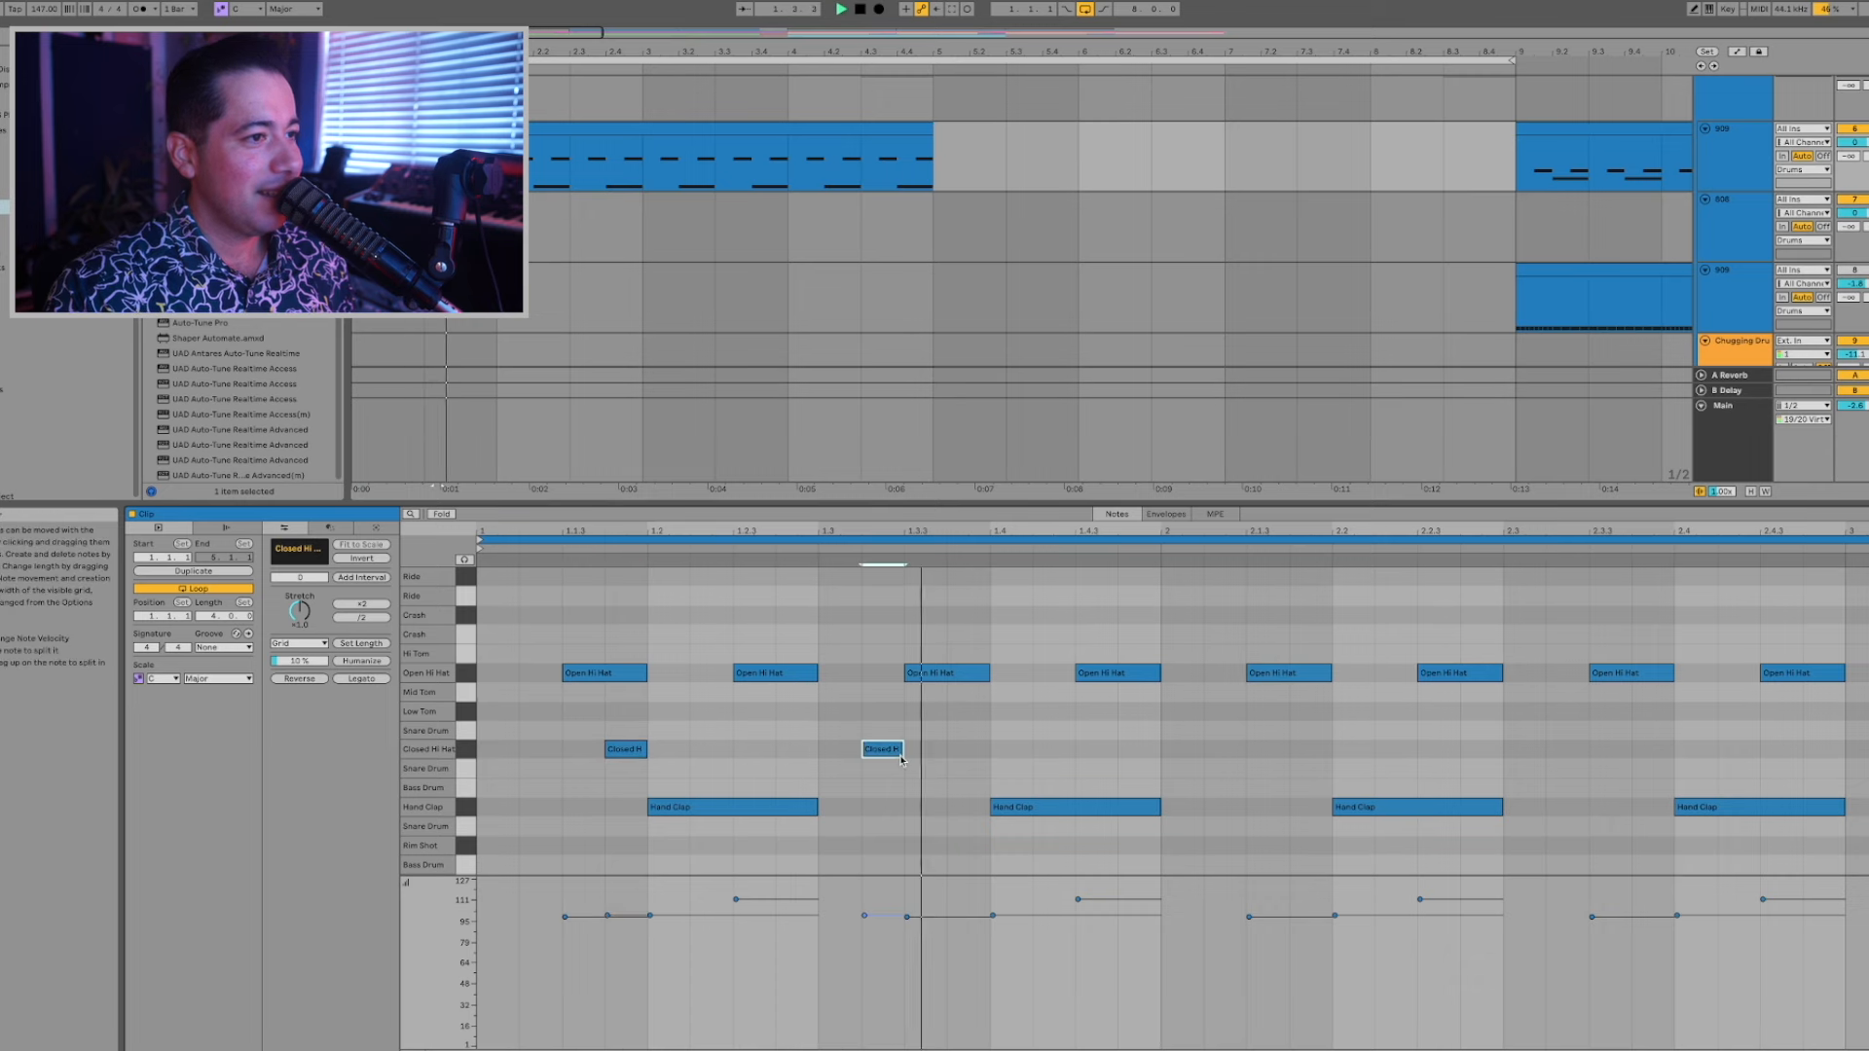
pyautogui.doubleClick(1135, 755)
pyautogui.doubleClick(1068, 749)
# Lower the velocity of the Closed Hi Hats at 1.4.2 to about 80 and at 1.4.4 to about 94.
pyautogui.moveTo(1035, 916); pyautogui.dragTo(1037, 942)
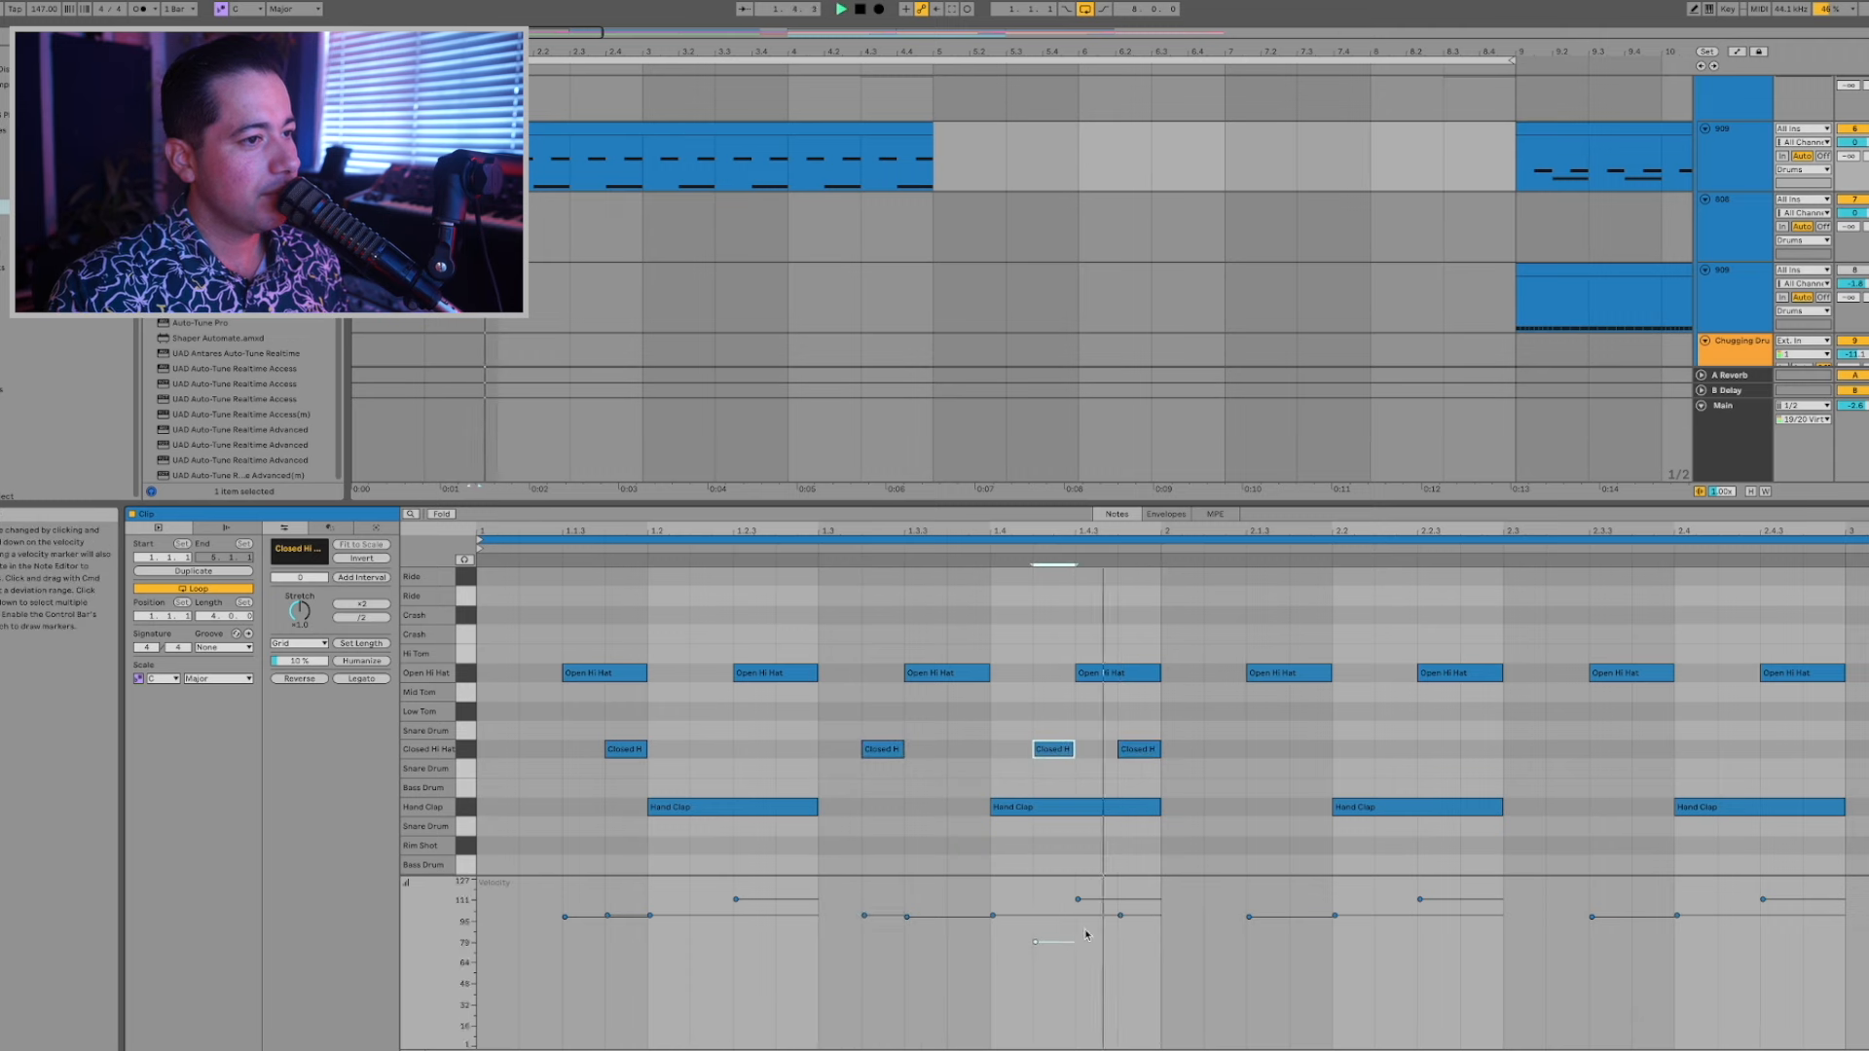
pyautogui.press('space')
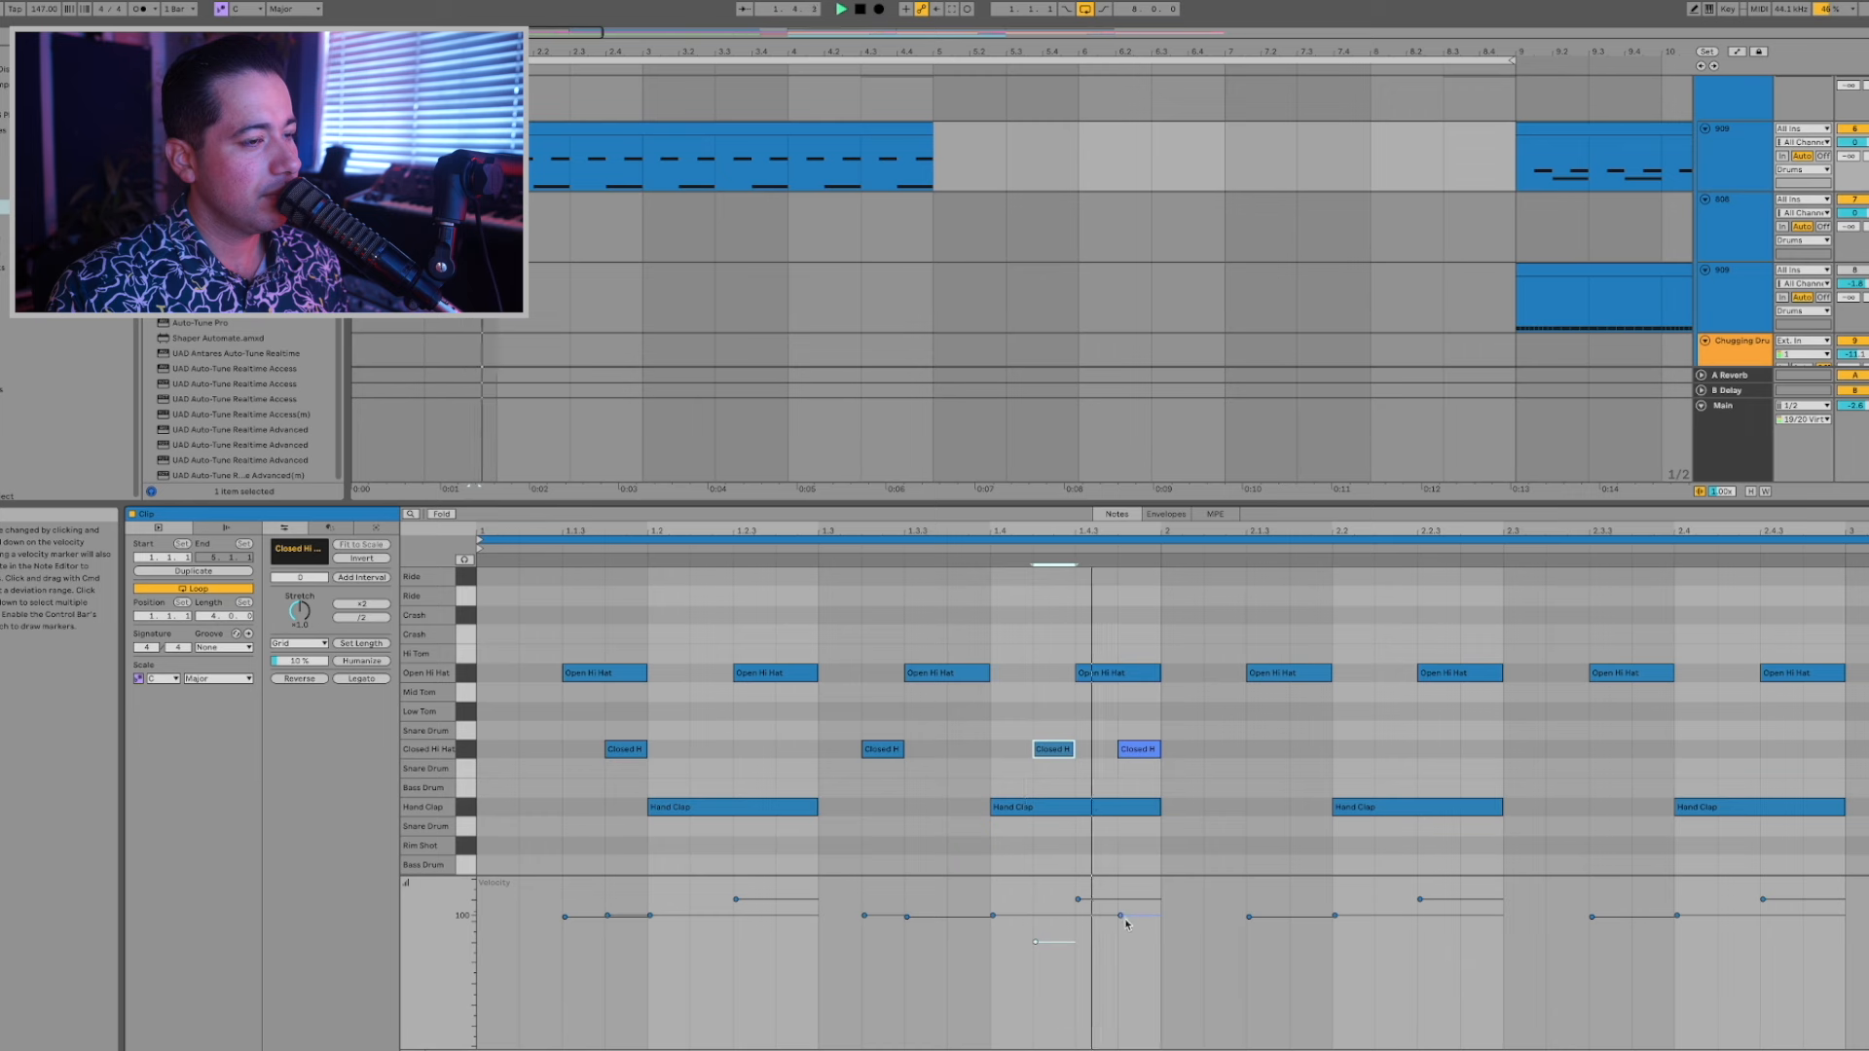
pyautogui.moveTo(1126, 922); pyautogui.dragTo(1126, 931)
pyautogui.press('space')
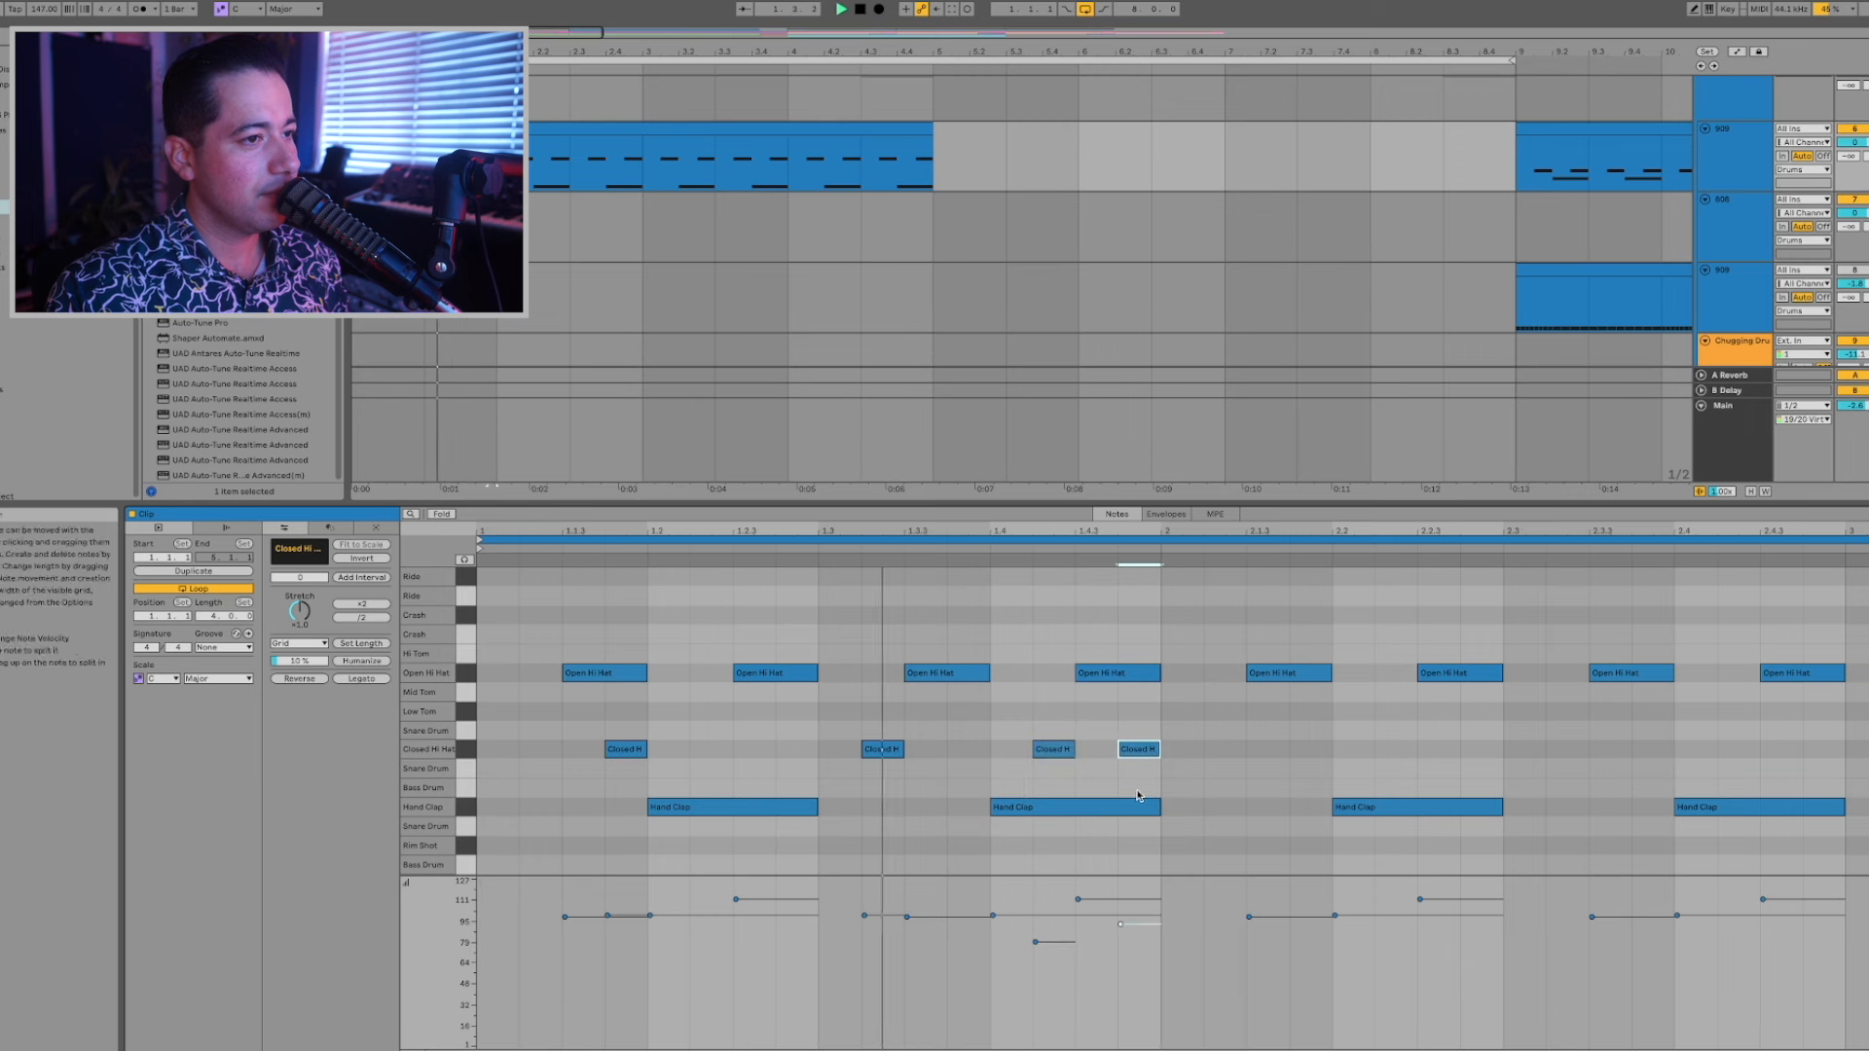
# Add a Closed Hi Hat at 2.1.4 with velocity 94, plus further ones at 2.2.2 and 2.2.4.
pyautogui.doubleClick(1224, 749)
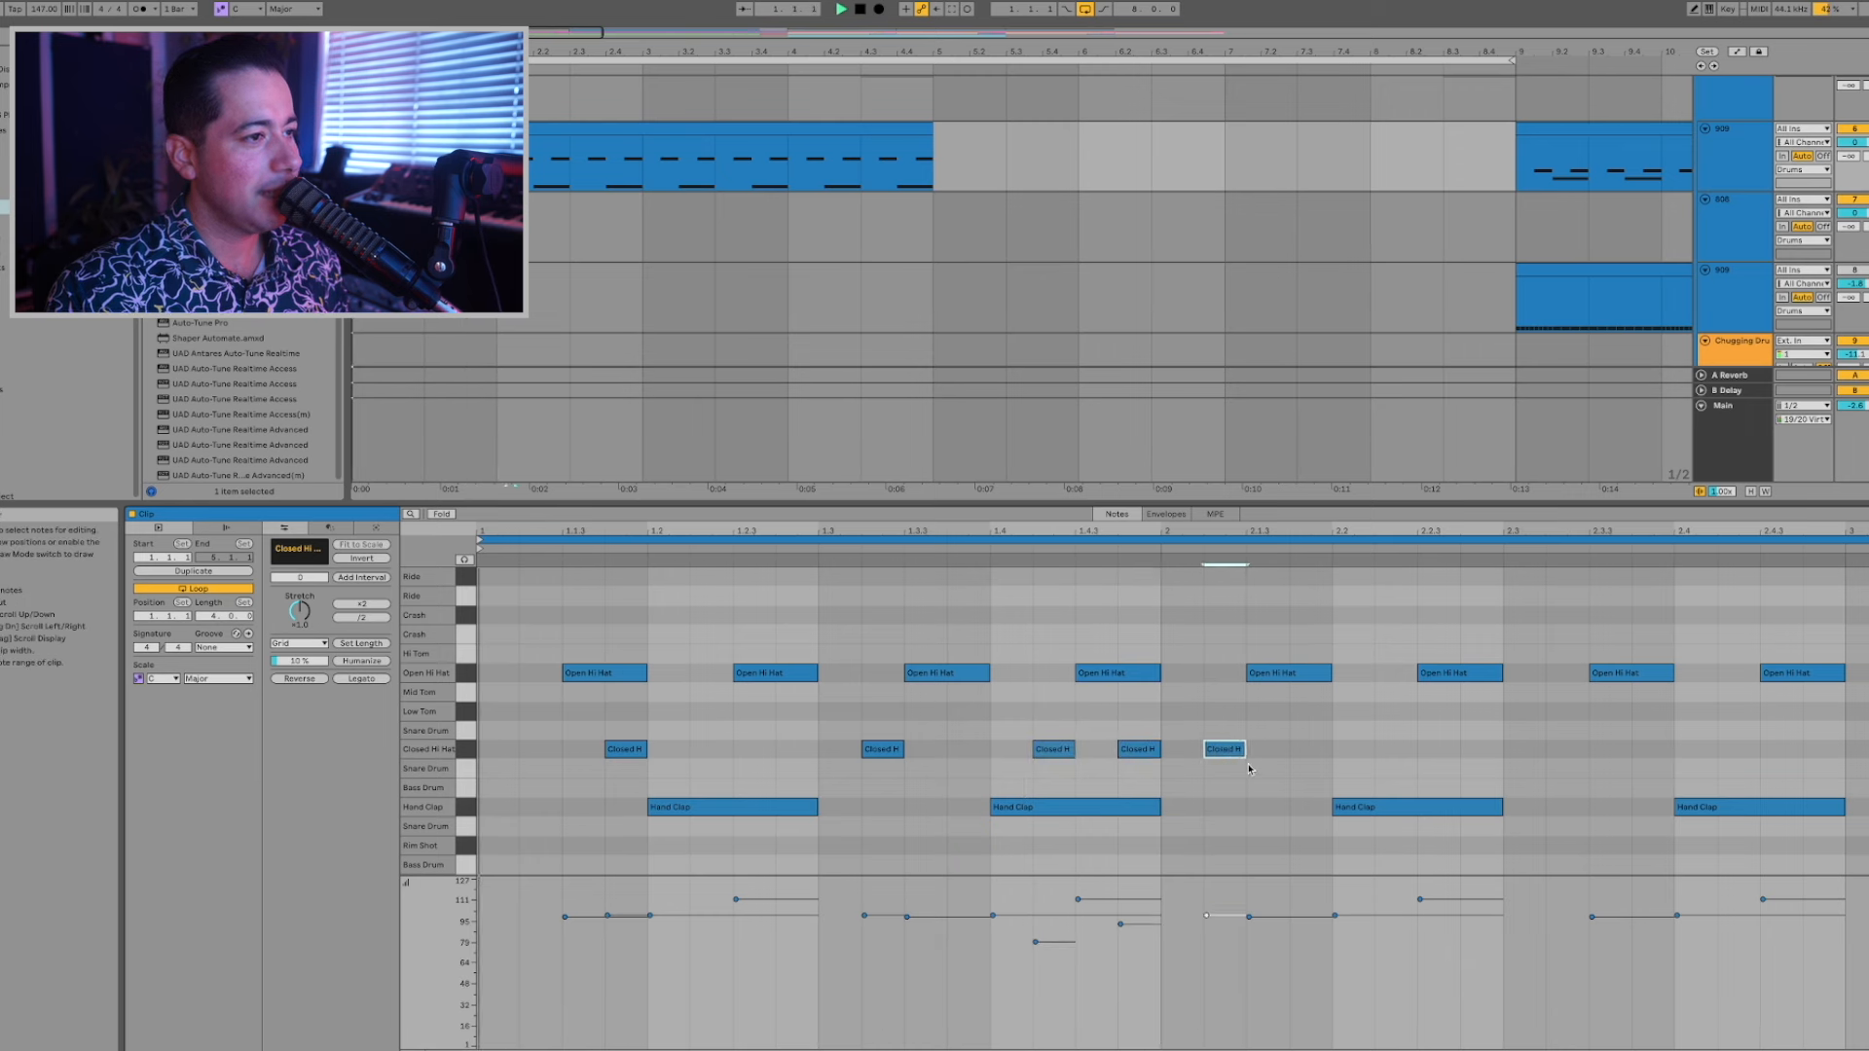
pyautogui.moveTo(1206, 920); pyautogui.dragTo(1206, 929)
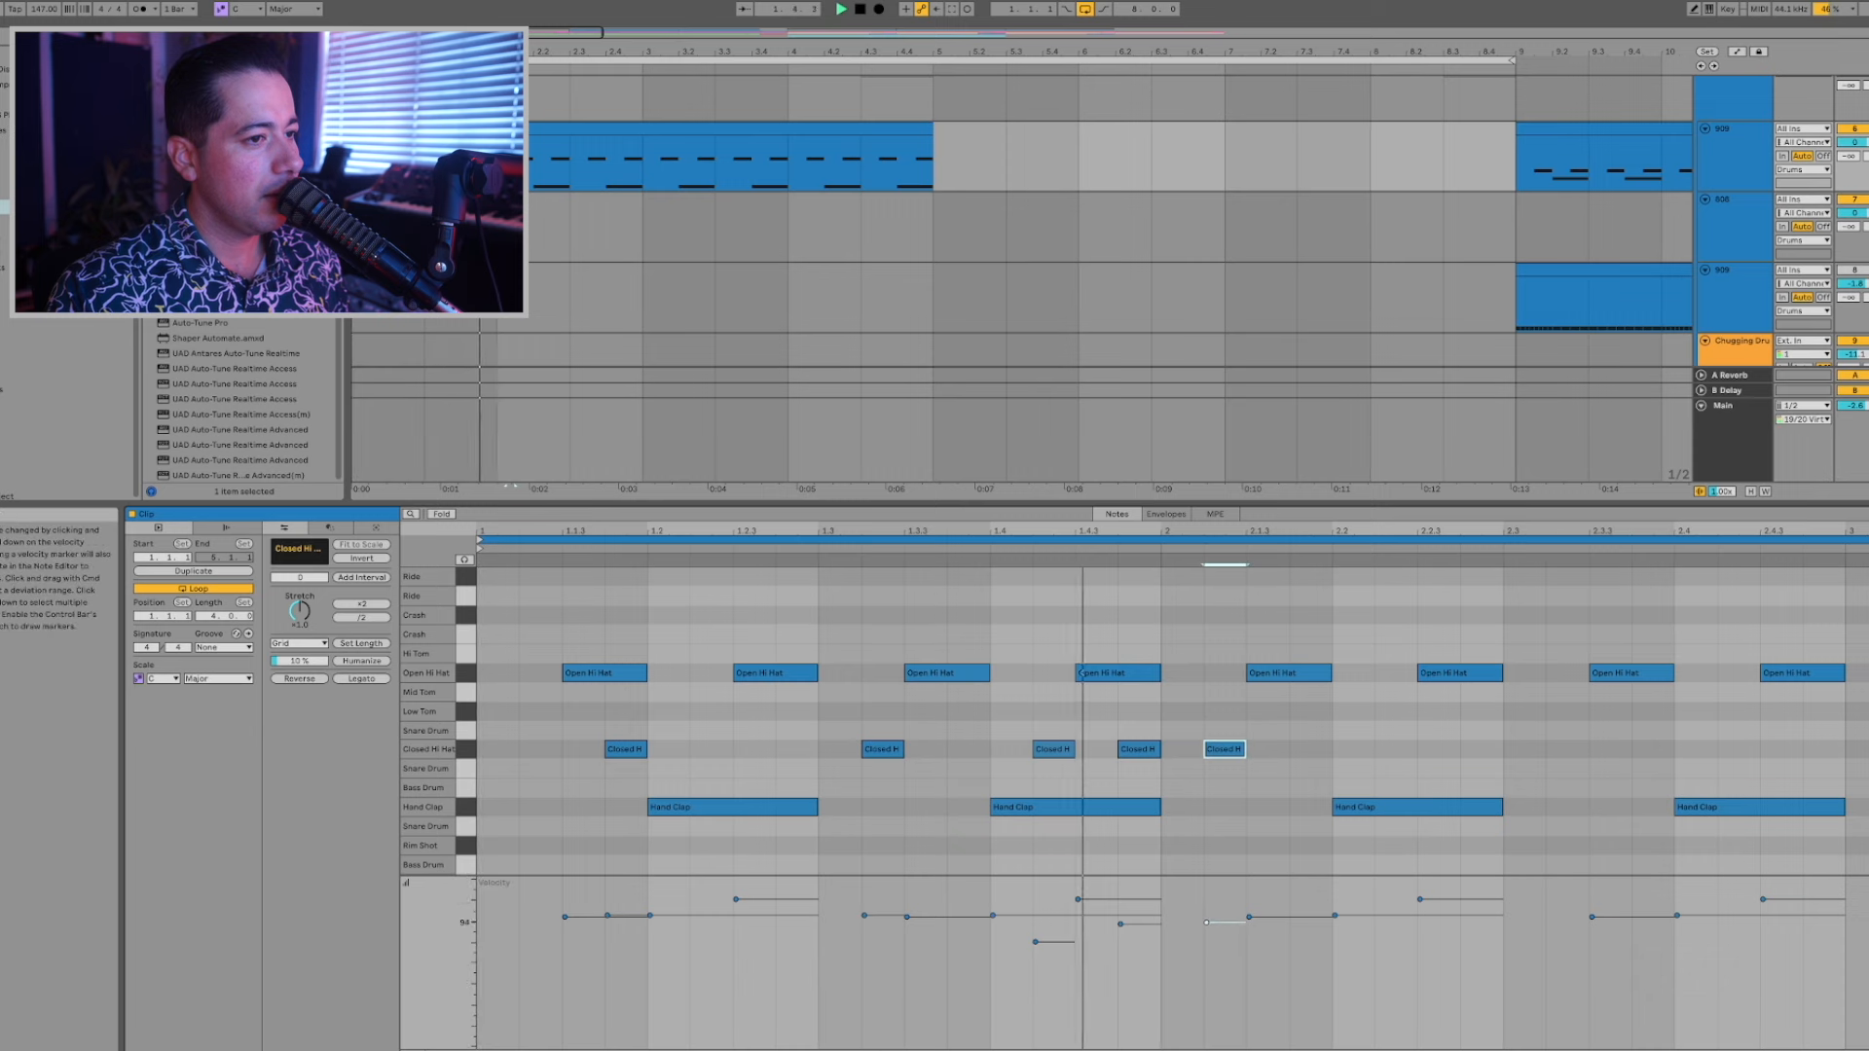
pyautogui.moveTo(1226, 750); pyautogui.dragTo(1313, 771)
pyautogui.doubleClick(1495, 750)
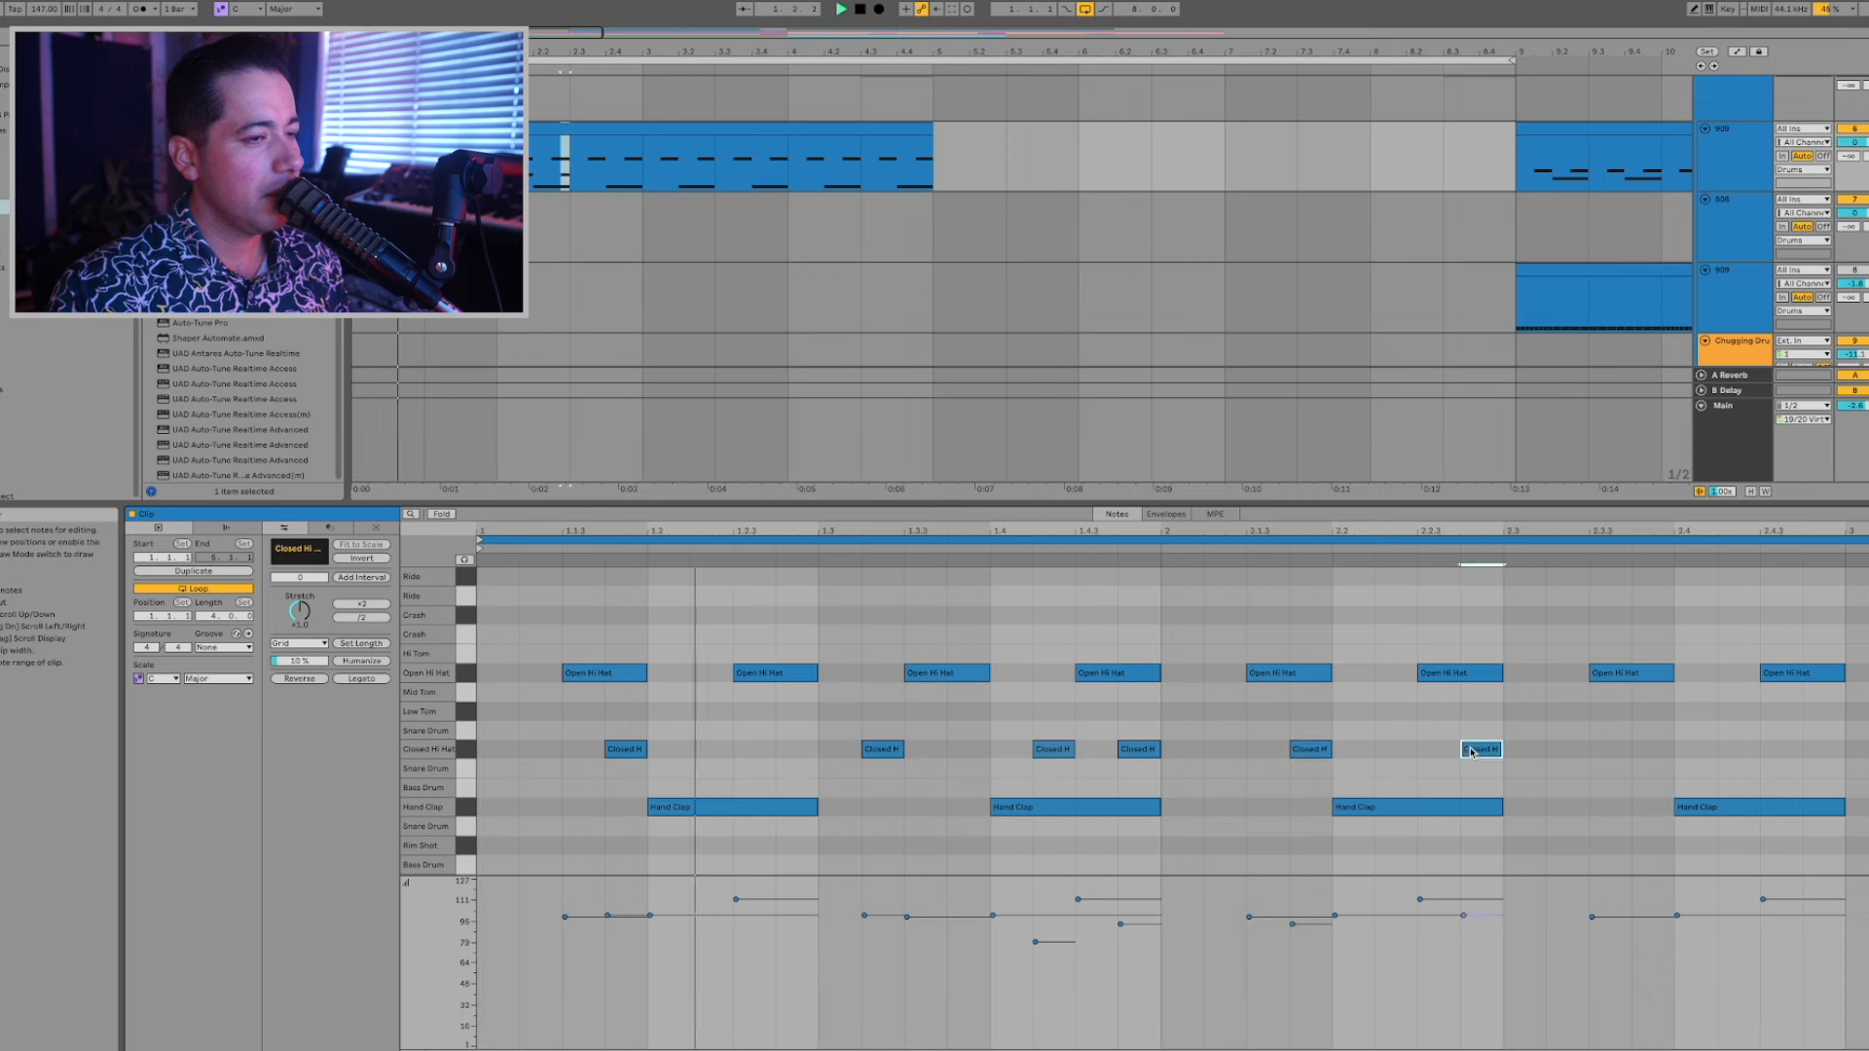
pyautogui.moveTo(1495, 751); pyautogui.dragTo(1414, 756)
pyautogui.doubleClick(1479, 749)
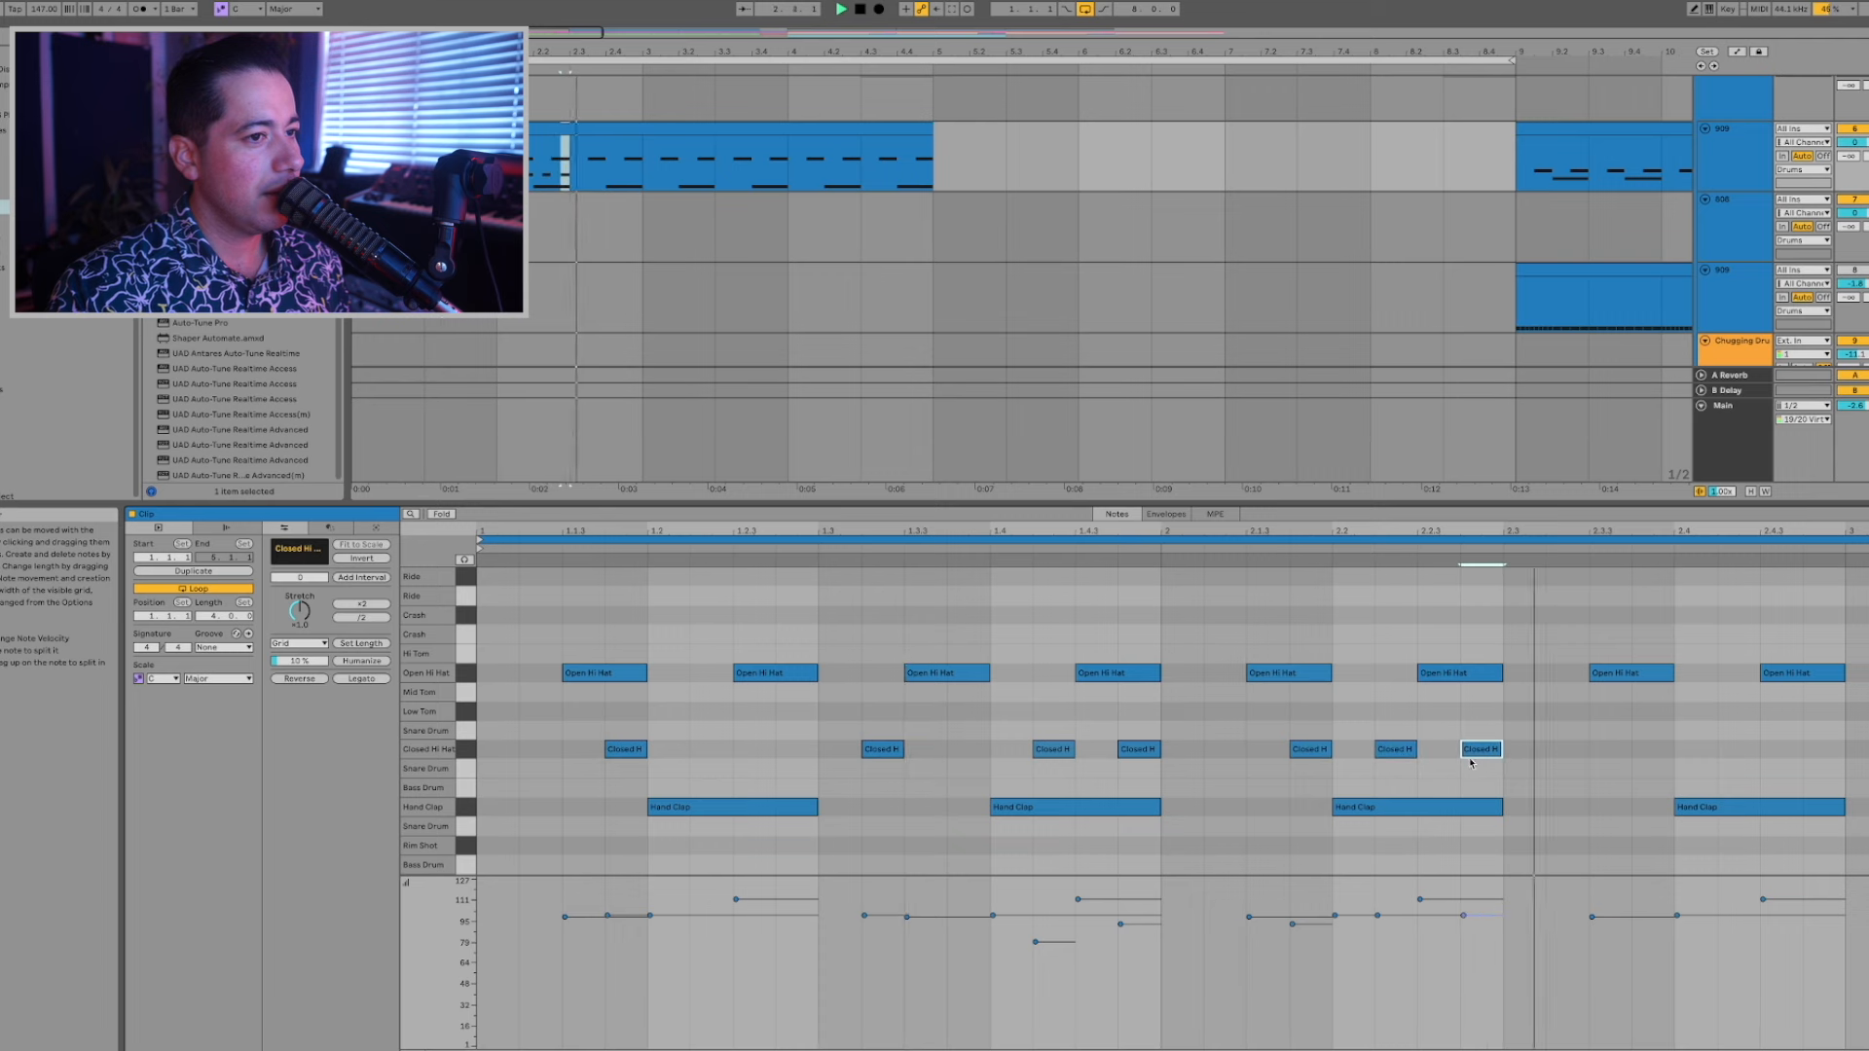
# Lower the Closed Hi Hat at 2.2.2 to a velocity of about 10, and move the one at 2.2.4 to 2.3.2.
pyautogui.moveTo(1380, 918); pyautogui.dragTo(1380, 943)
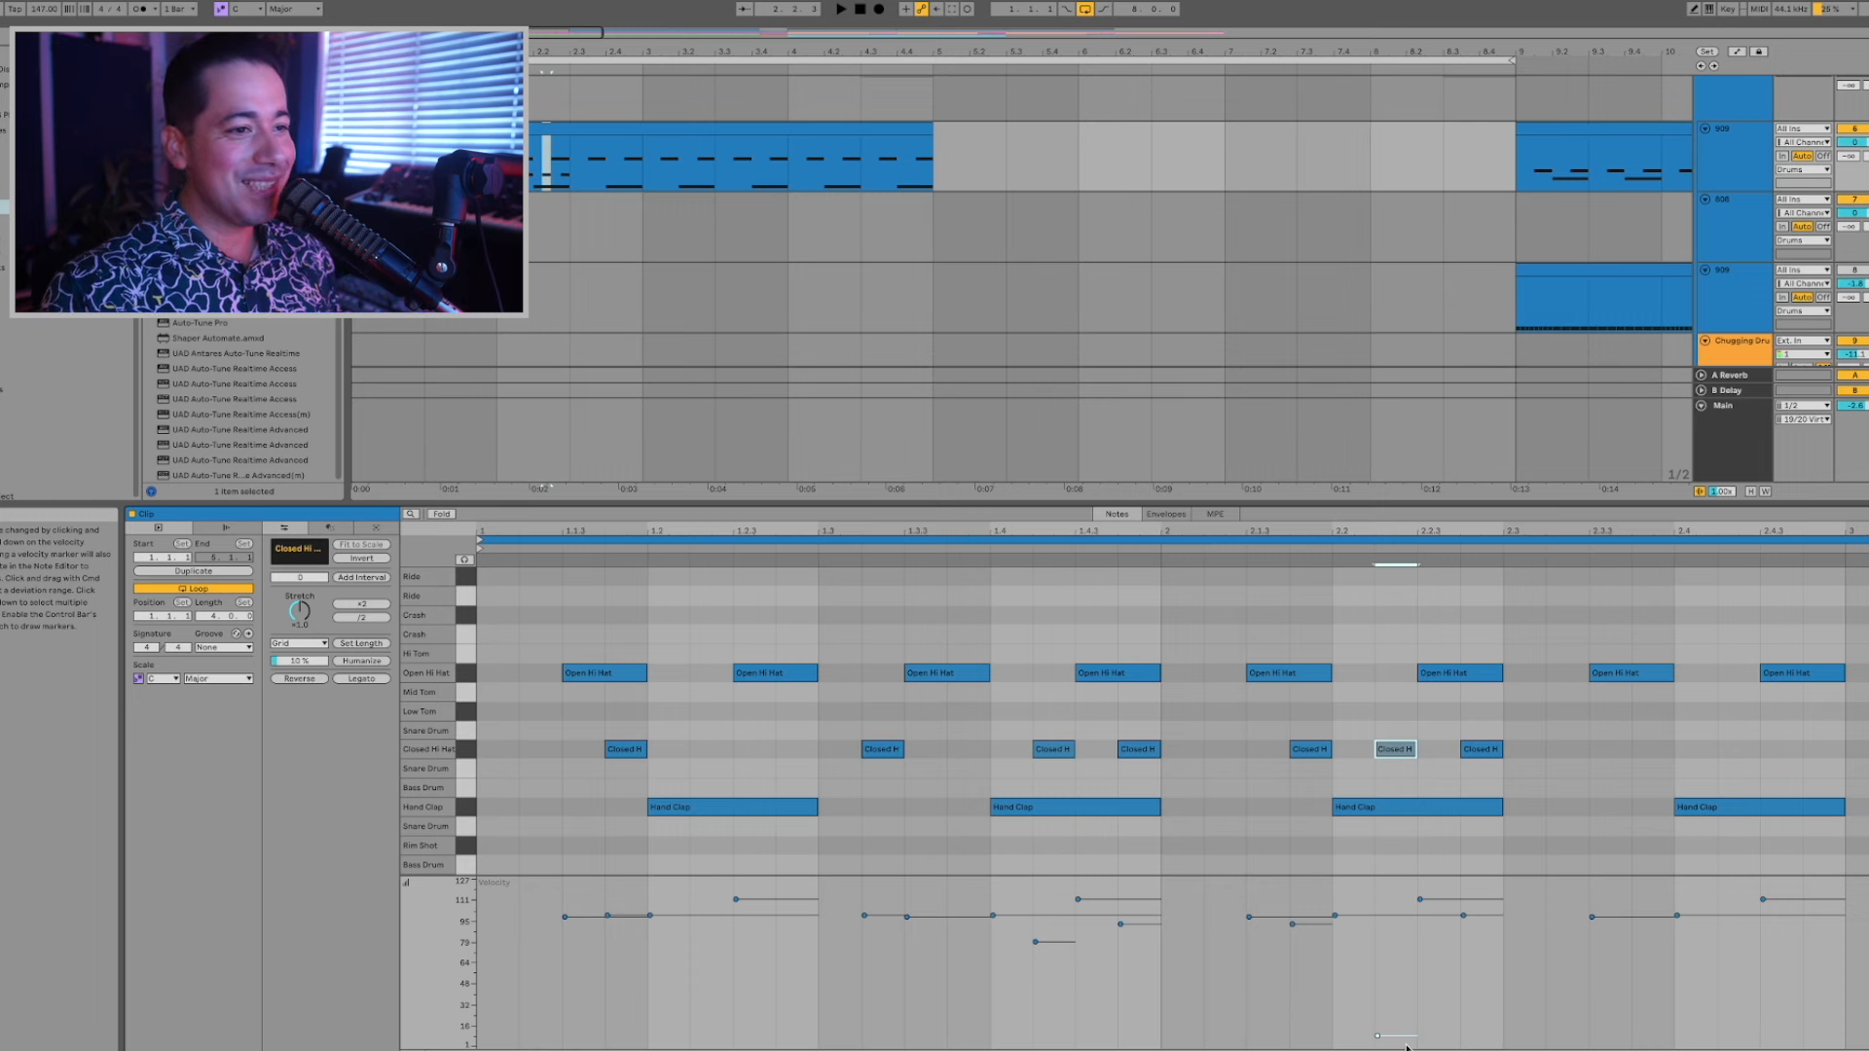
pyautogui.press('space')
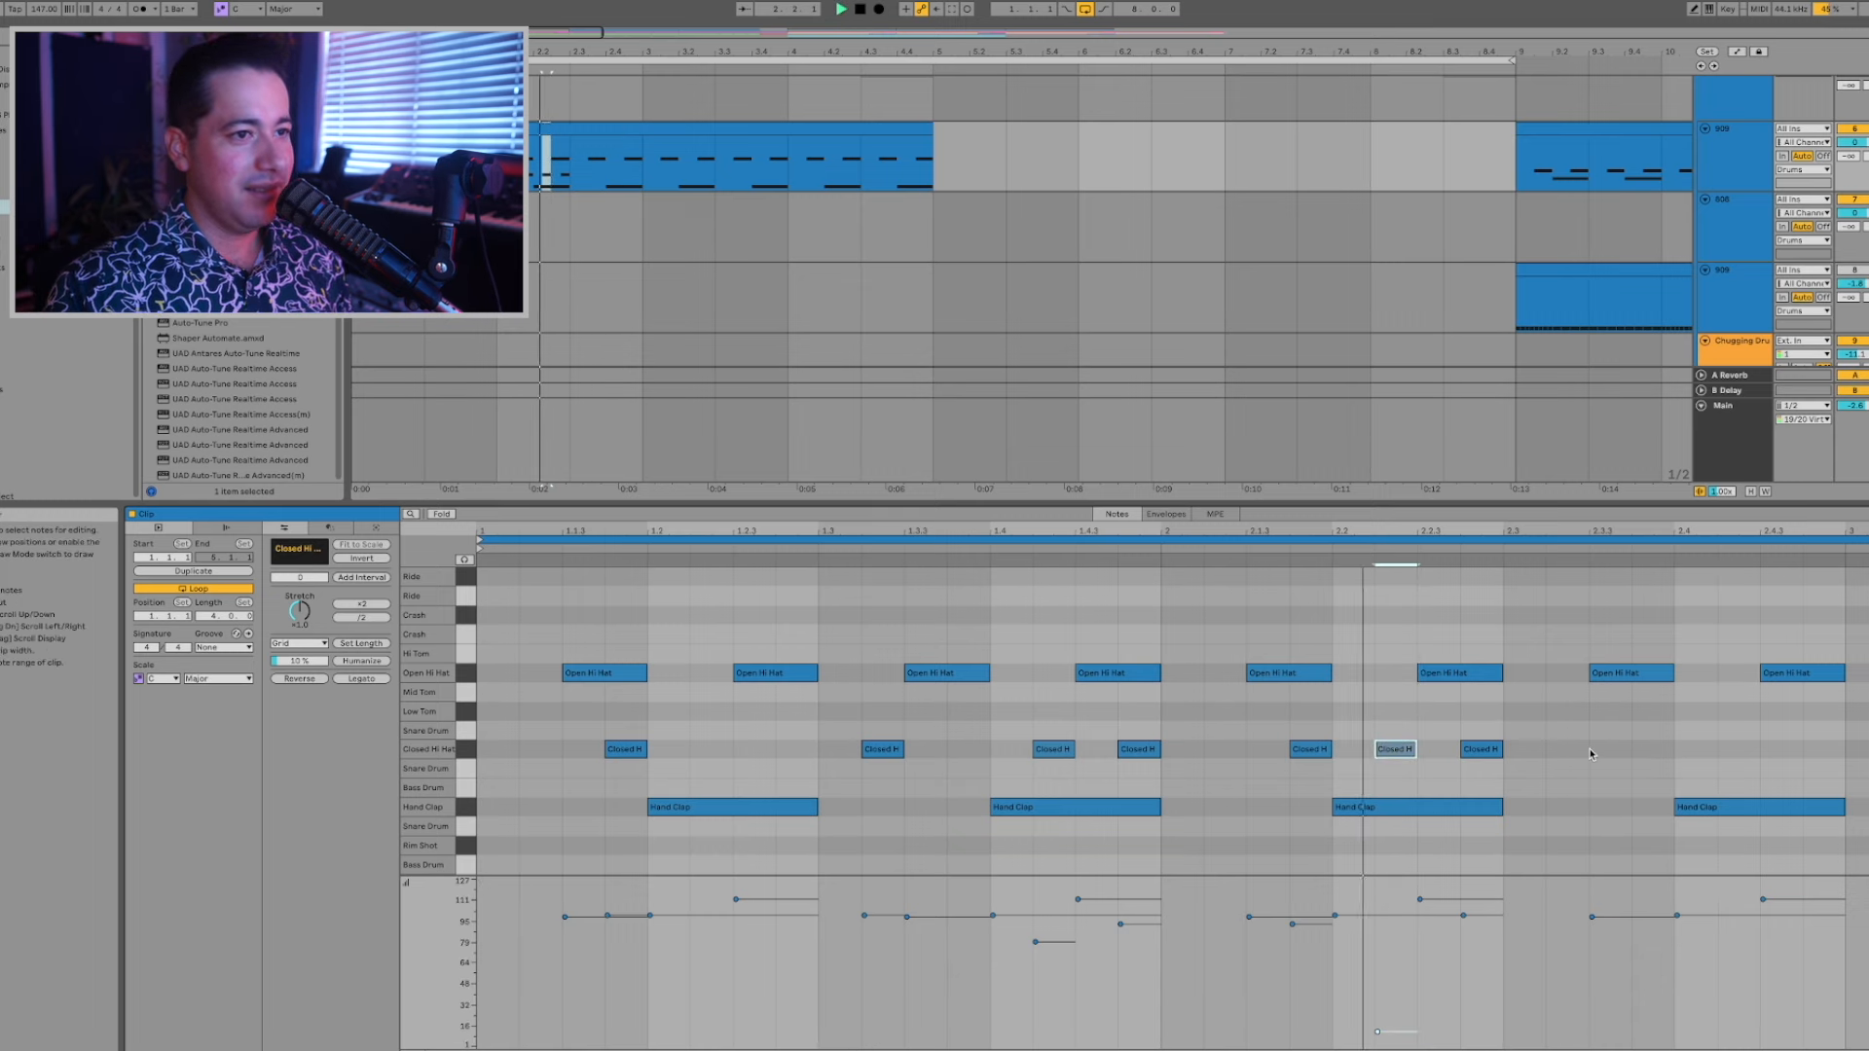
pyautogui.moveTo(1477, 751); pyautogui.dragTo(1563, 755)
pyautogui.press('space')
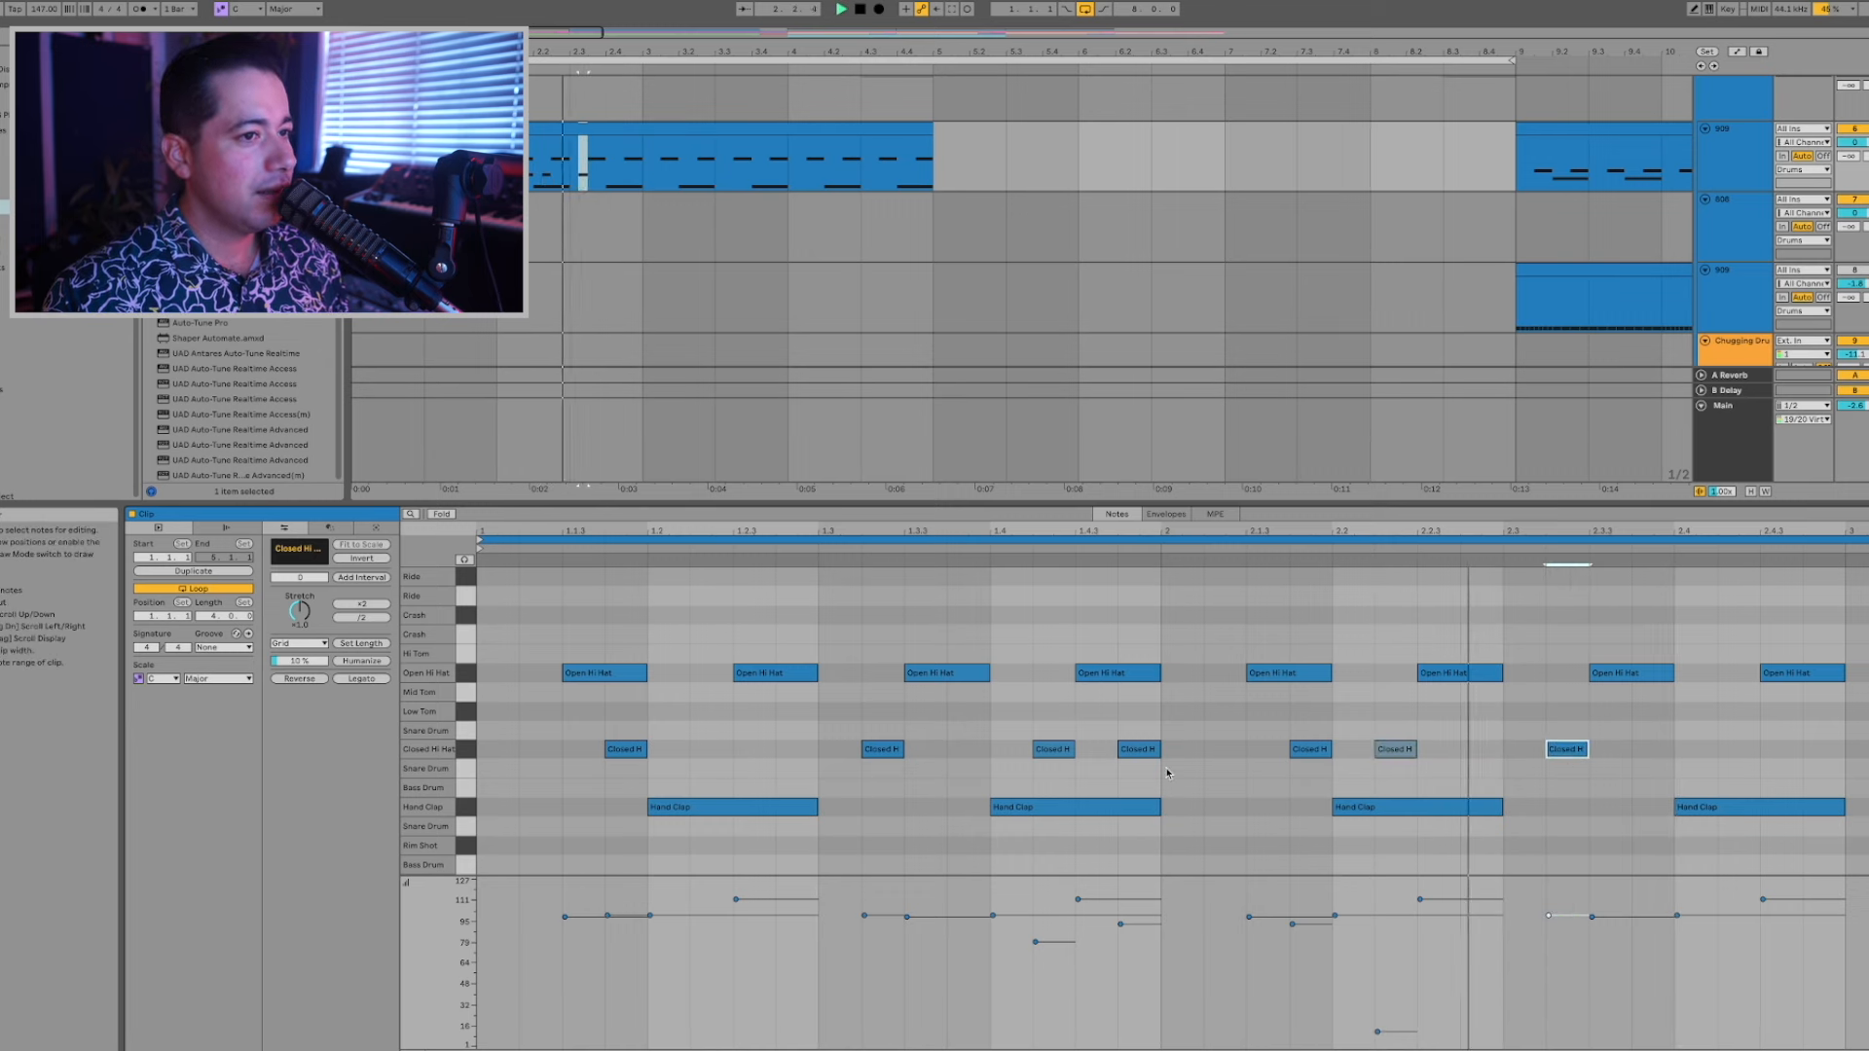
# Add Closed Hi Hats at 2.4.2 and 2.4.4, with velocities of about 60 and 90.
pyautogui.doubleClick(1738, 749)
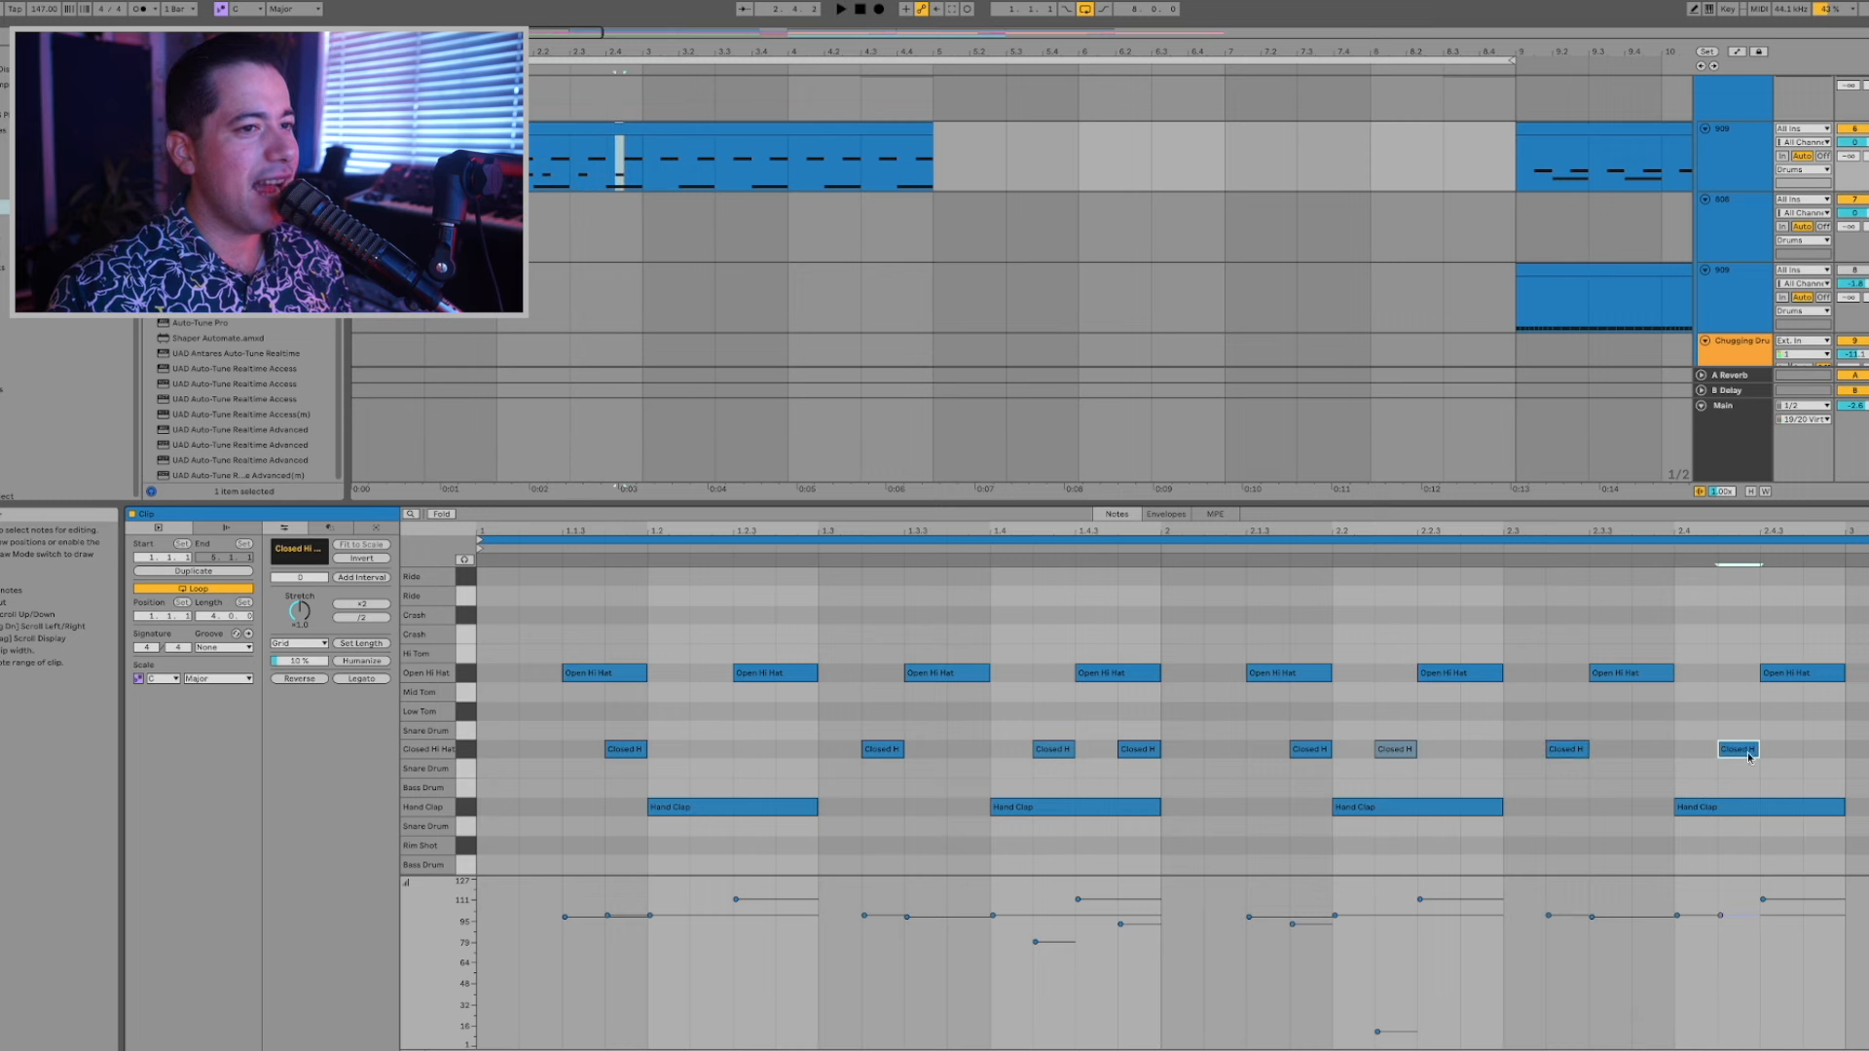
pyautogui.doubleClick(1823, 749)
pyautogui.click(1826, 935)
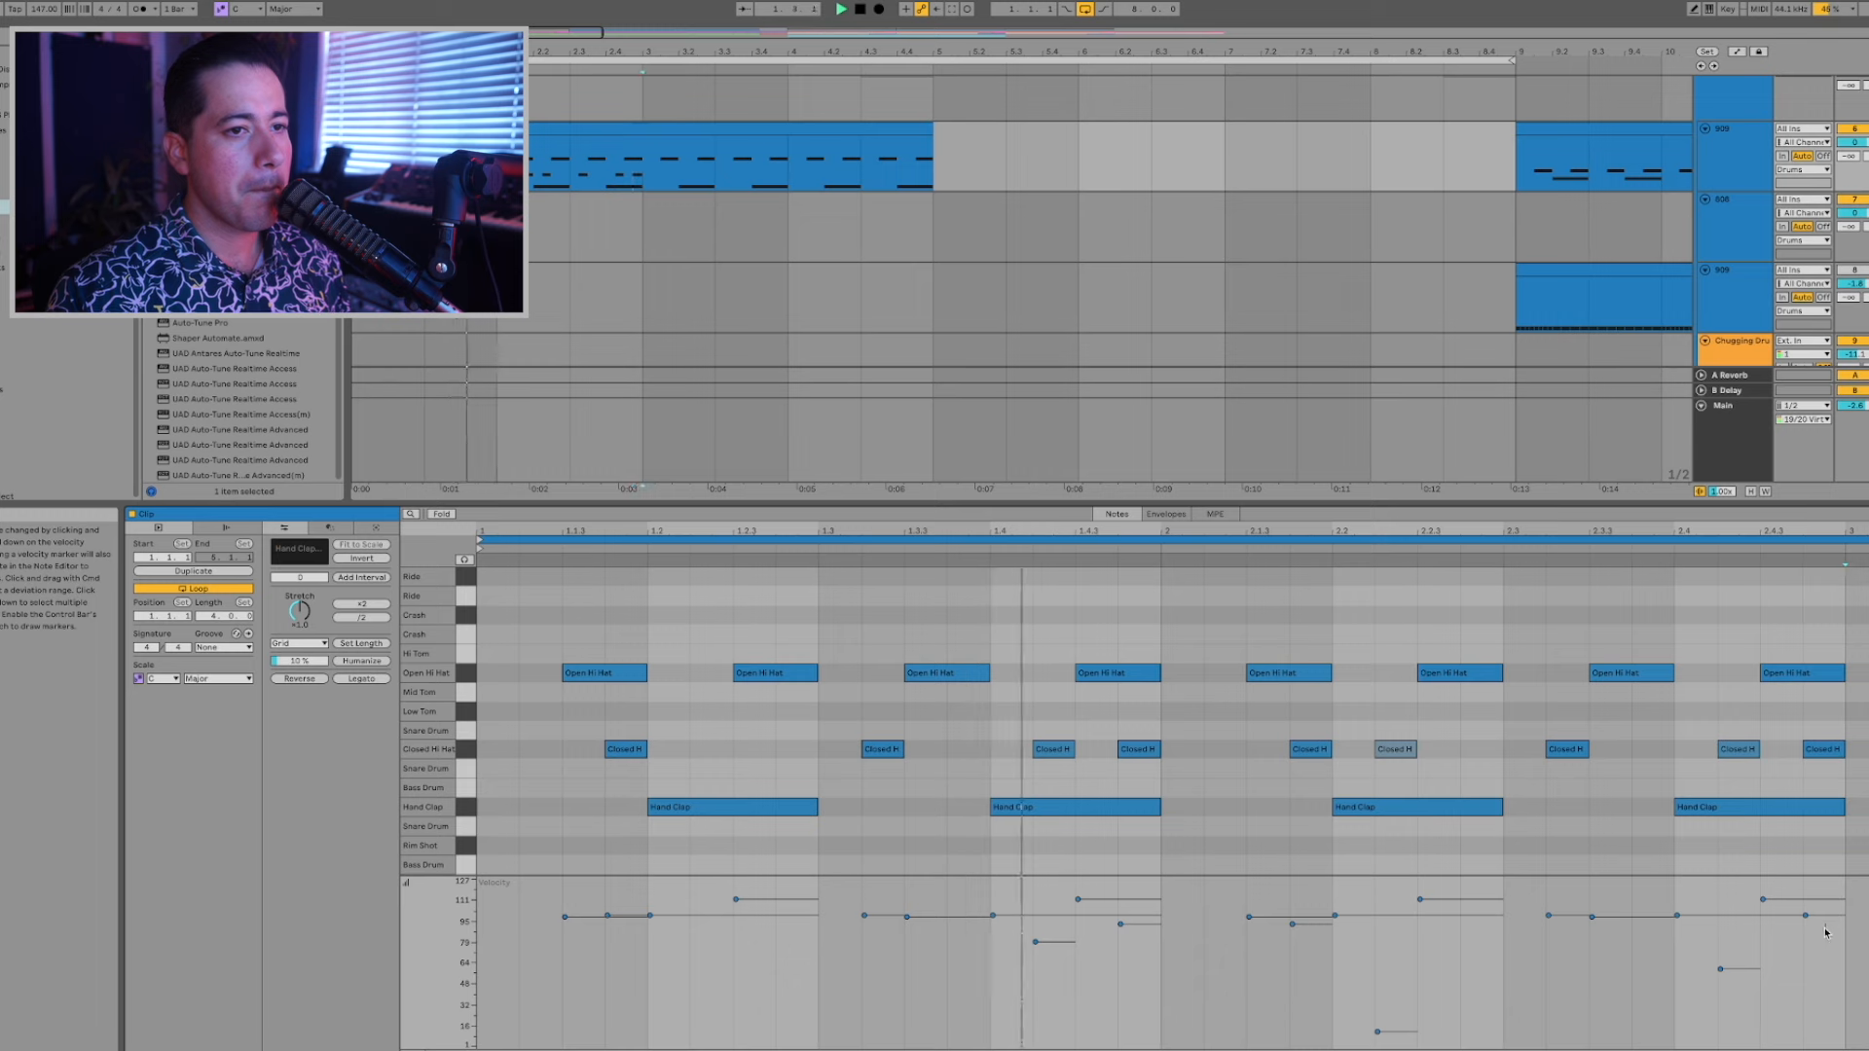
pyautogui.moveTo(1805, 915); pyautogui.dragTo(1806, 927)
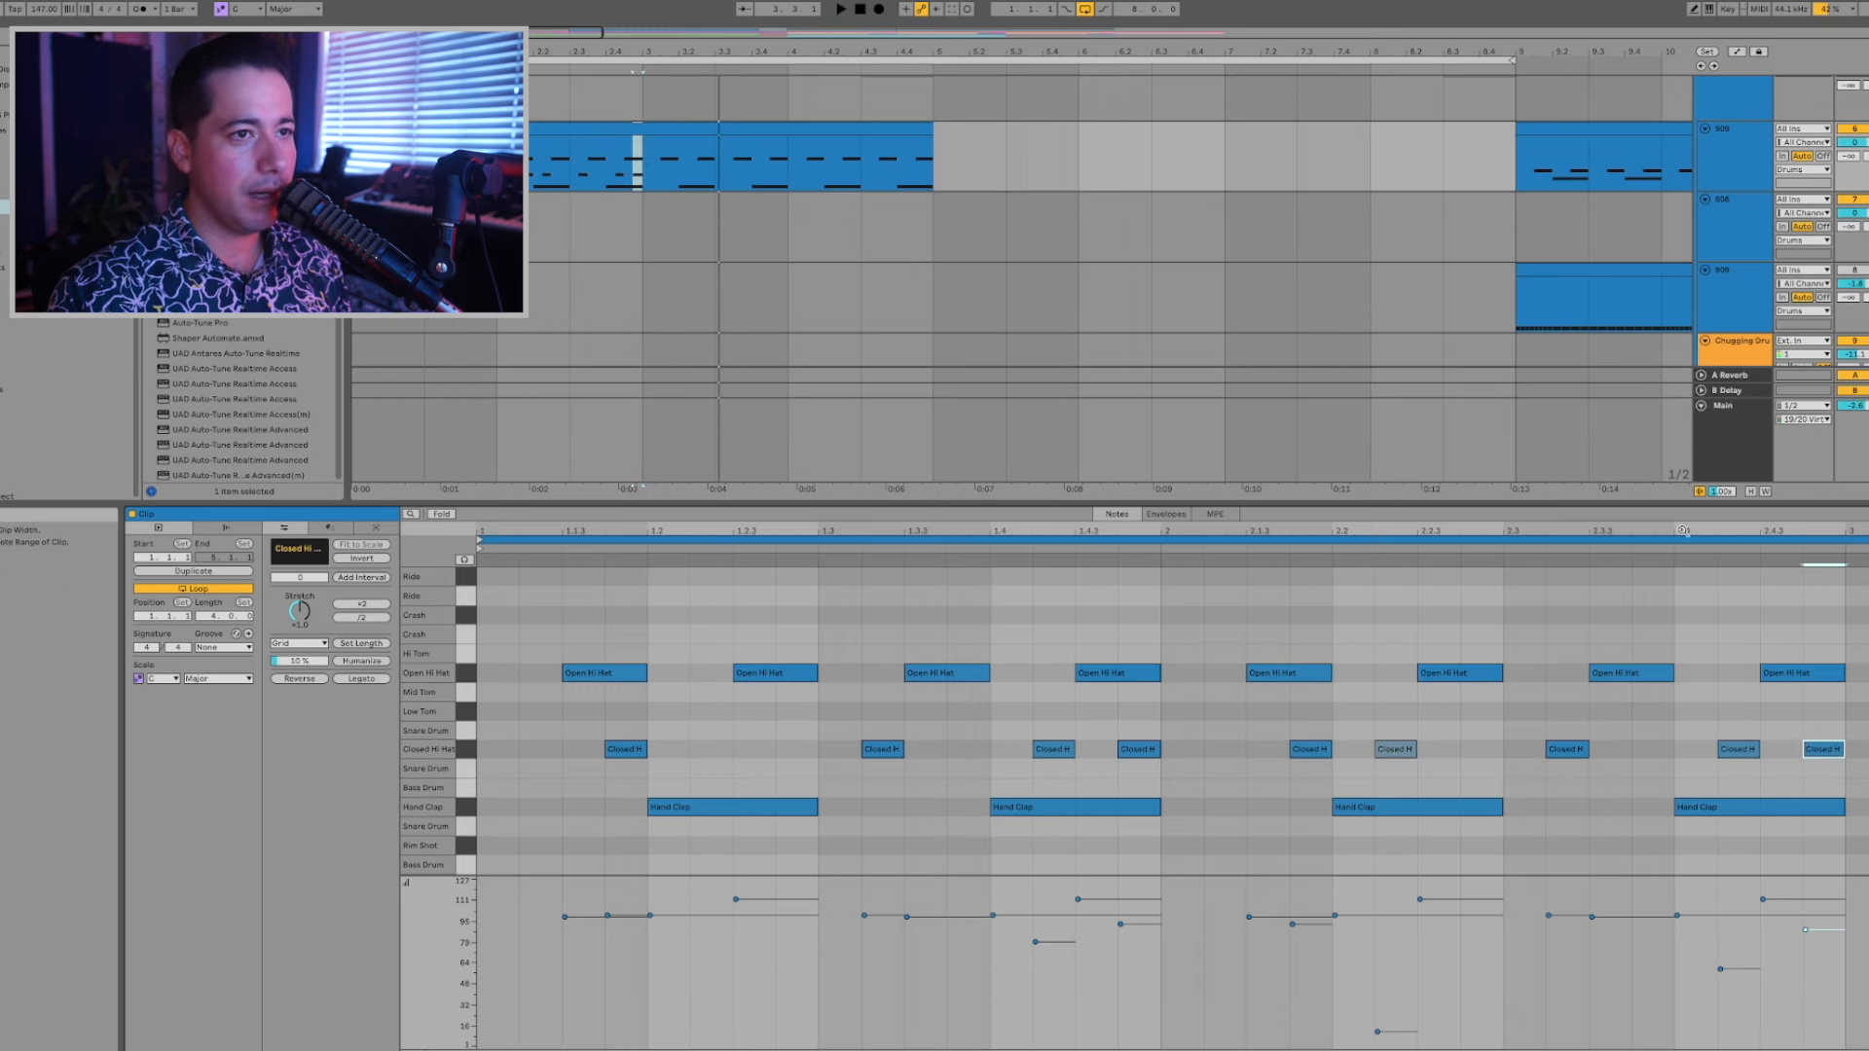
# Duplicate the two-bar Closed Hi Hat pattern into bars 3 and 4, and loop the arrangement over the four-bar clip.
pyautogui.moveTo(1676, 531); pyautogui.dragTo(1670, 457)
pyautogui.click(1062, 779)
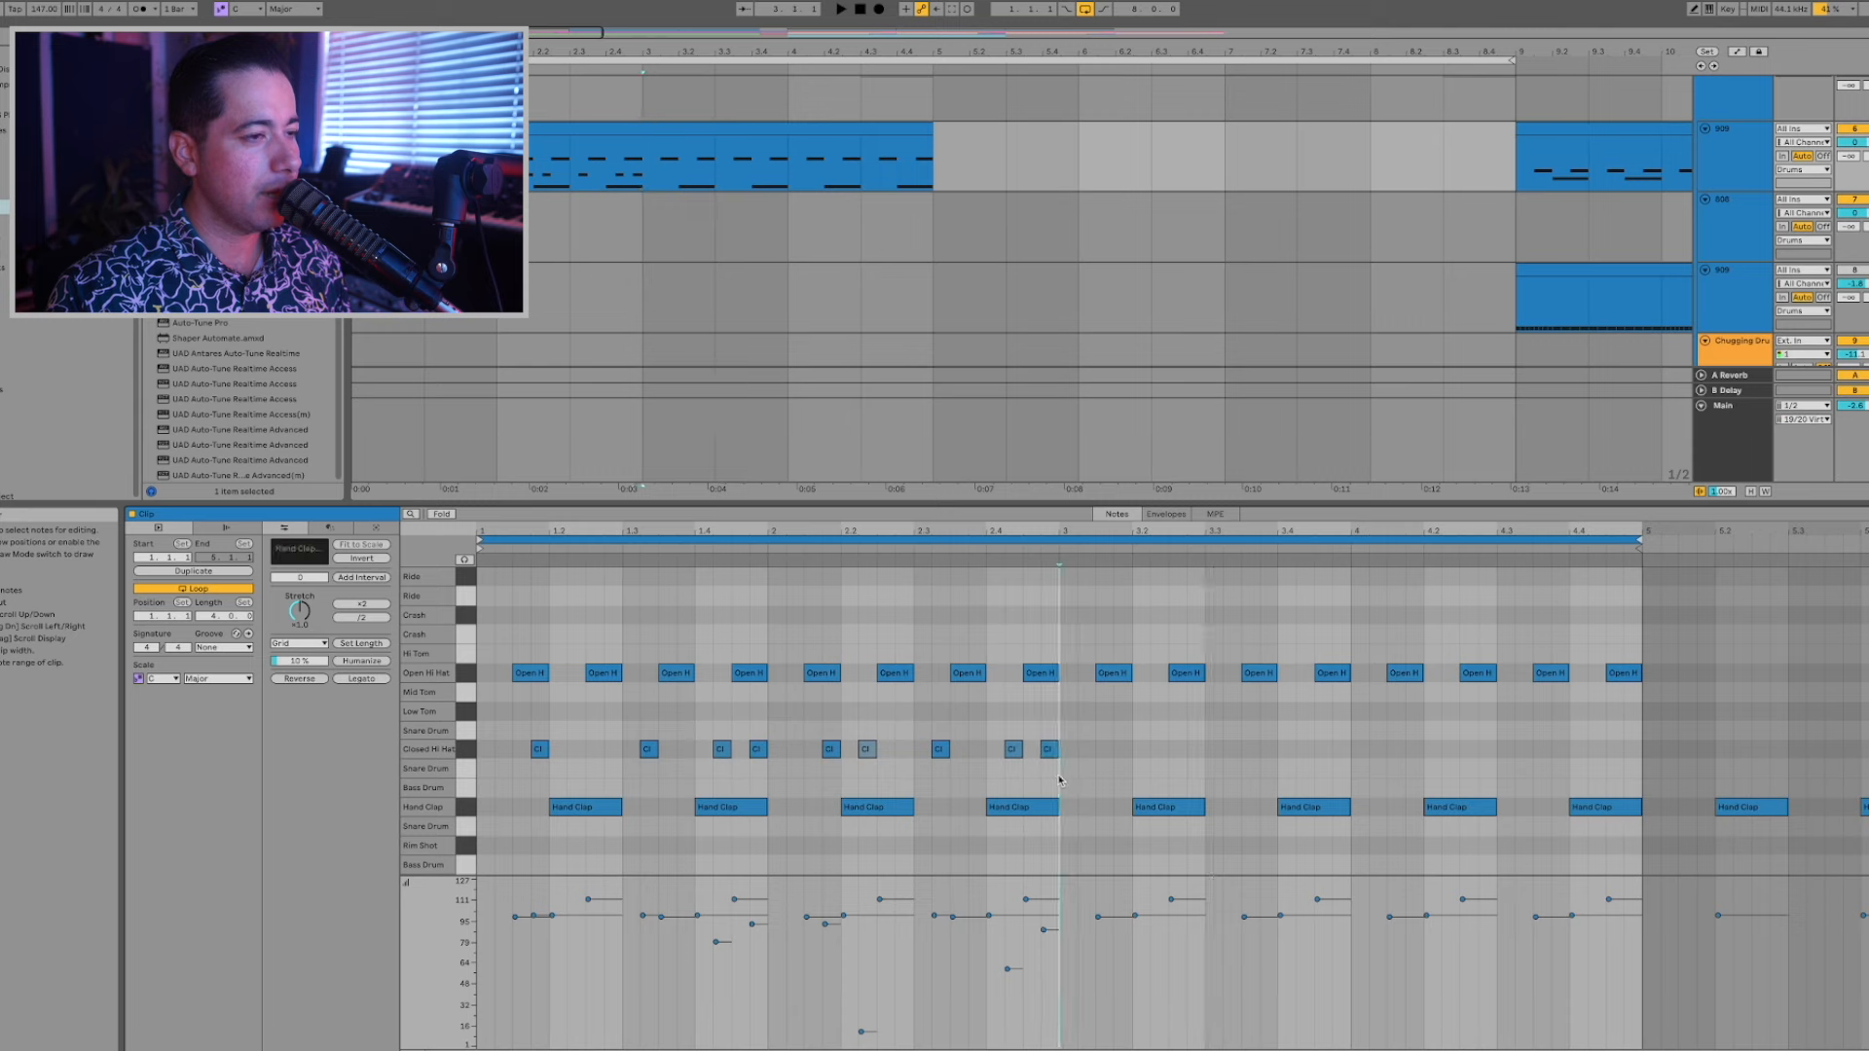
pyautogui.moveTo(1060, 779); pyautogui.dragTo(530, 725)
pyautogui.hotkey('ctrl', 'd')
pyautogui.press('space')
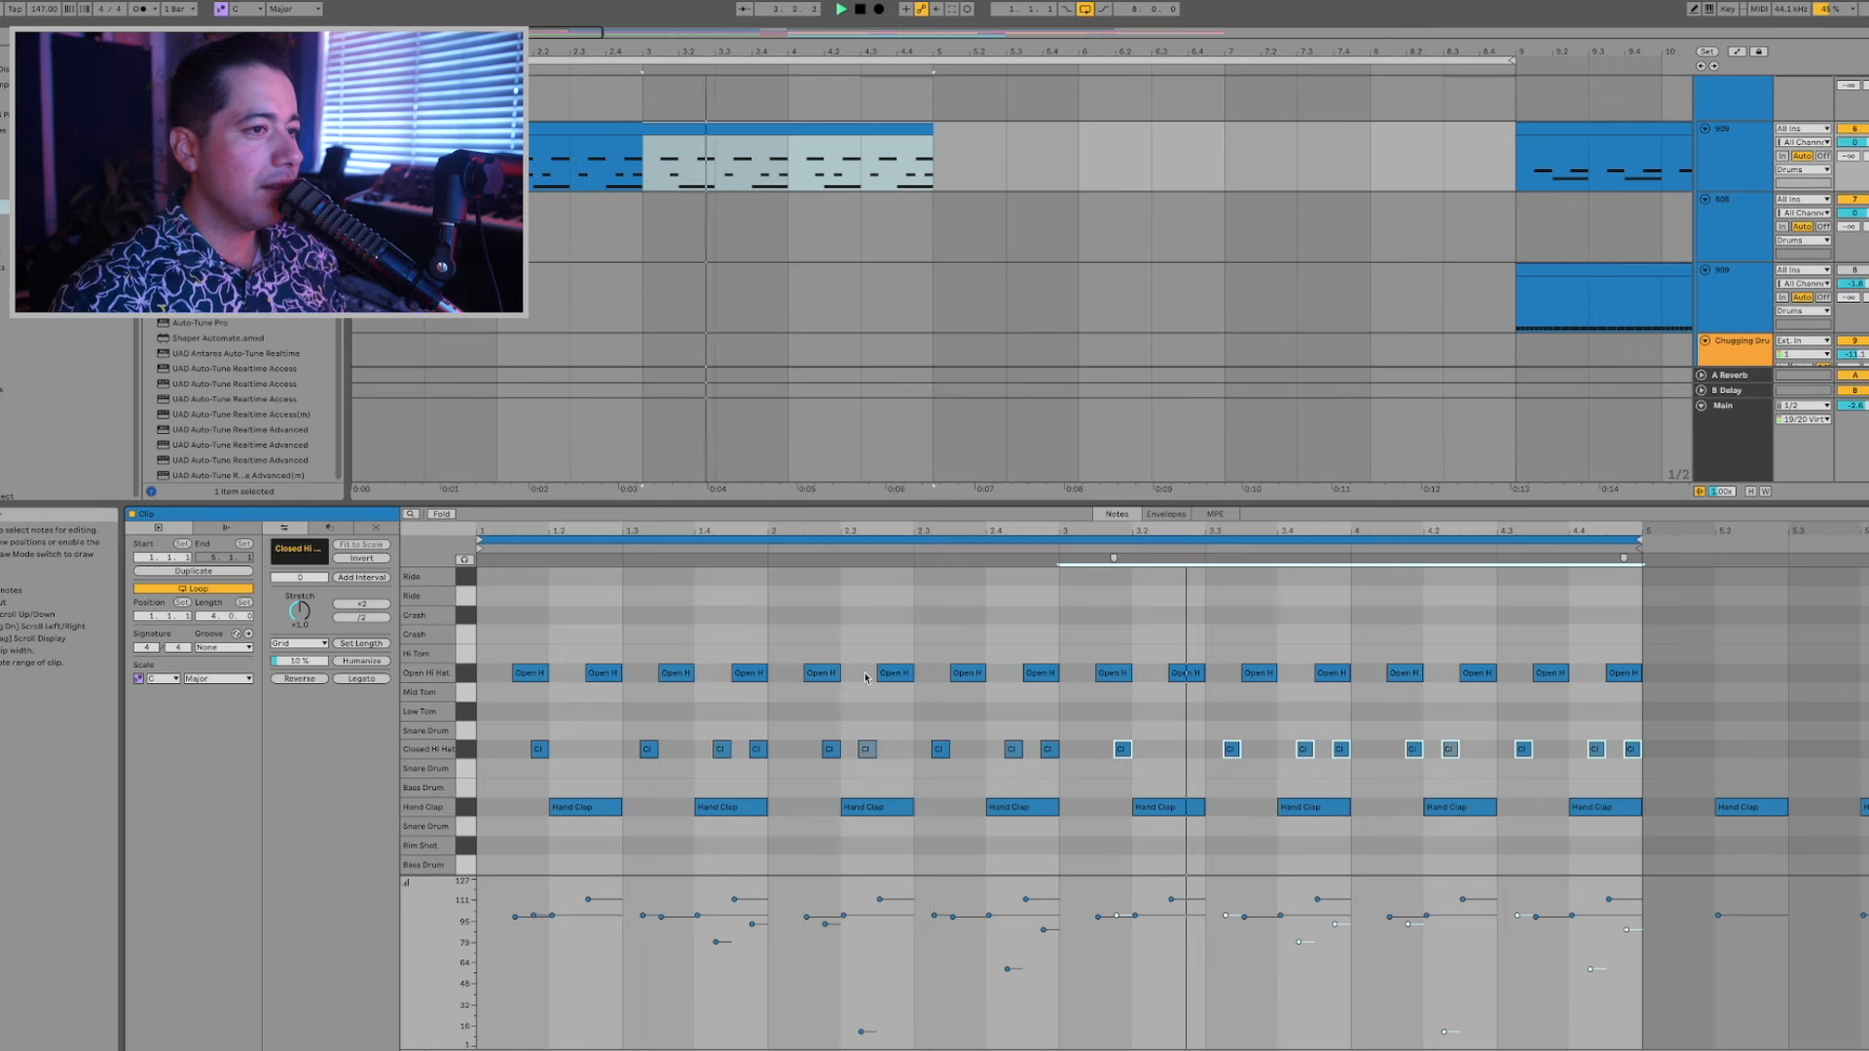
pyautogui.click(638, 120)
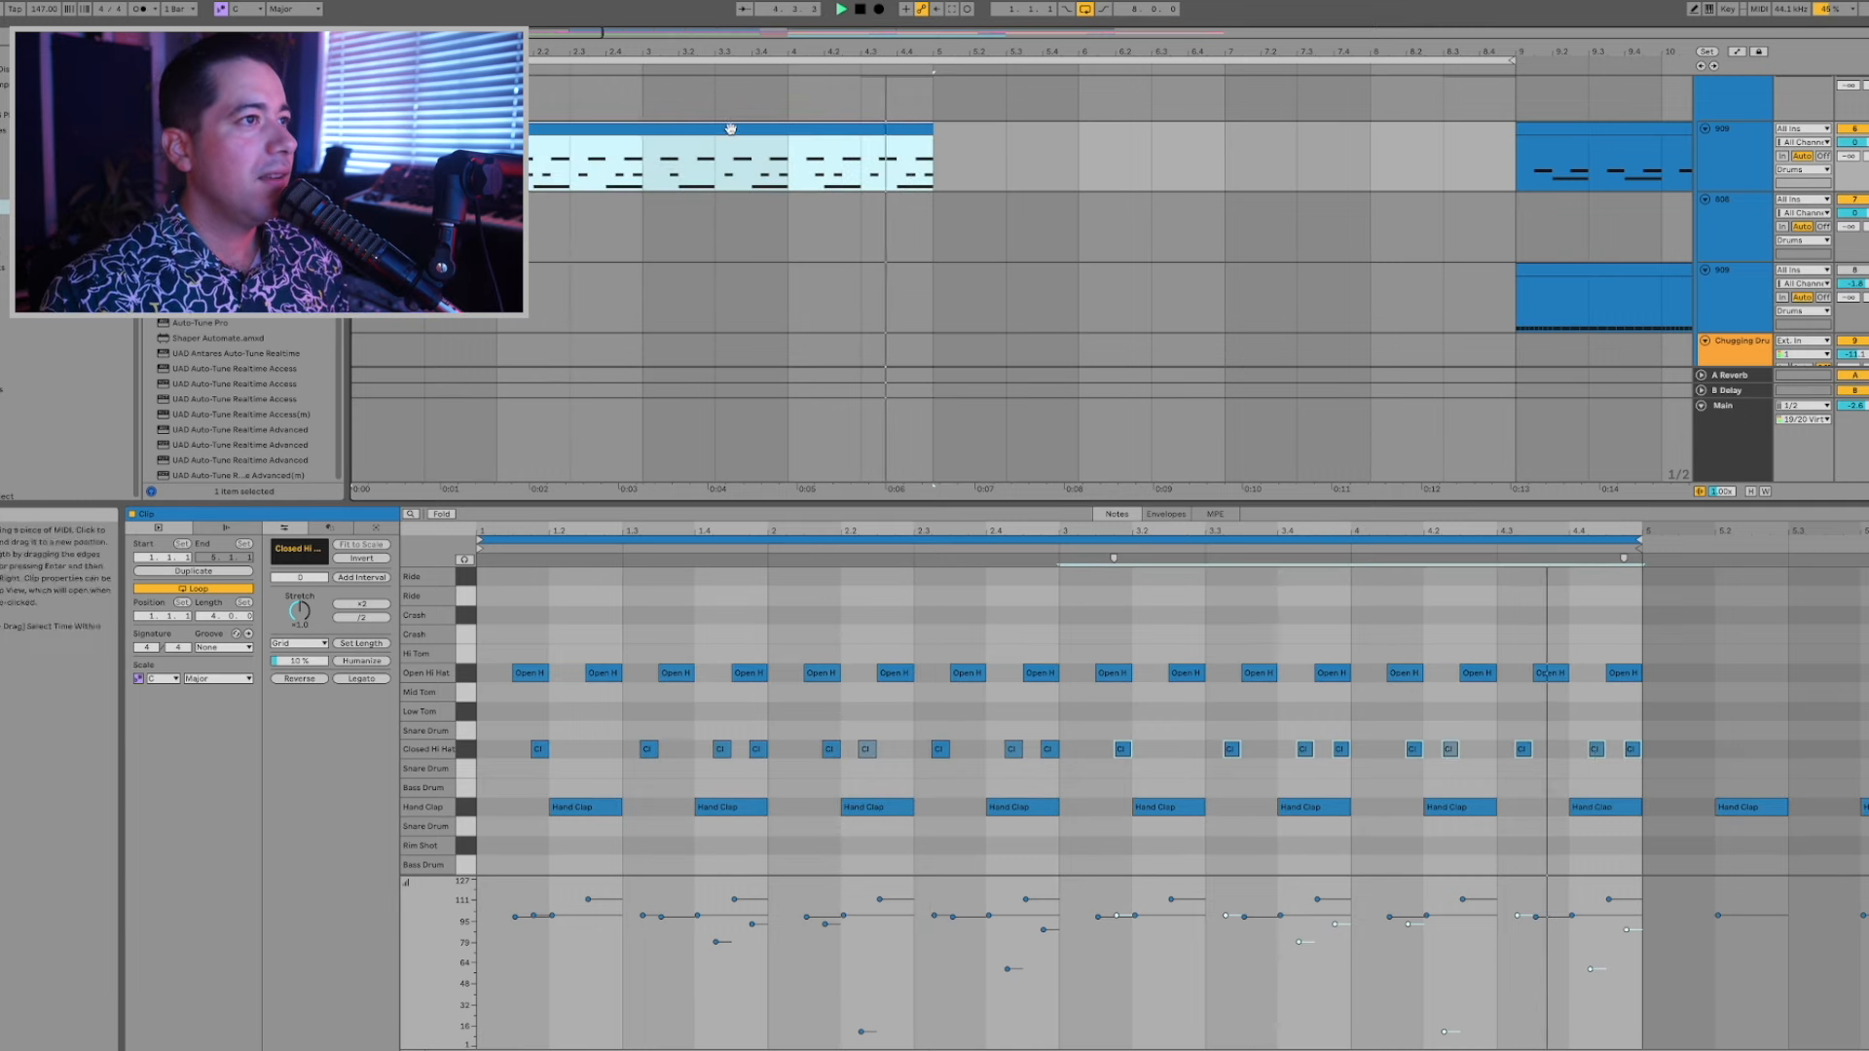
pyautogui.press('space')
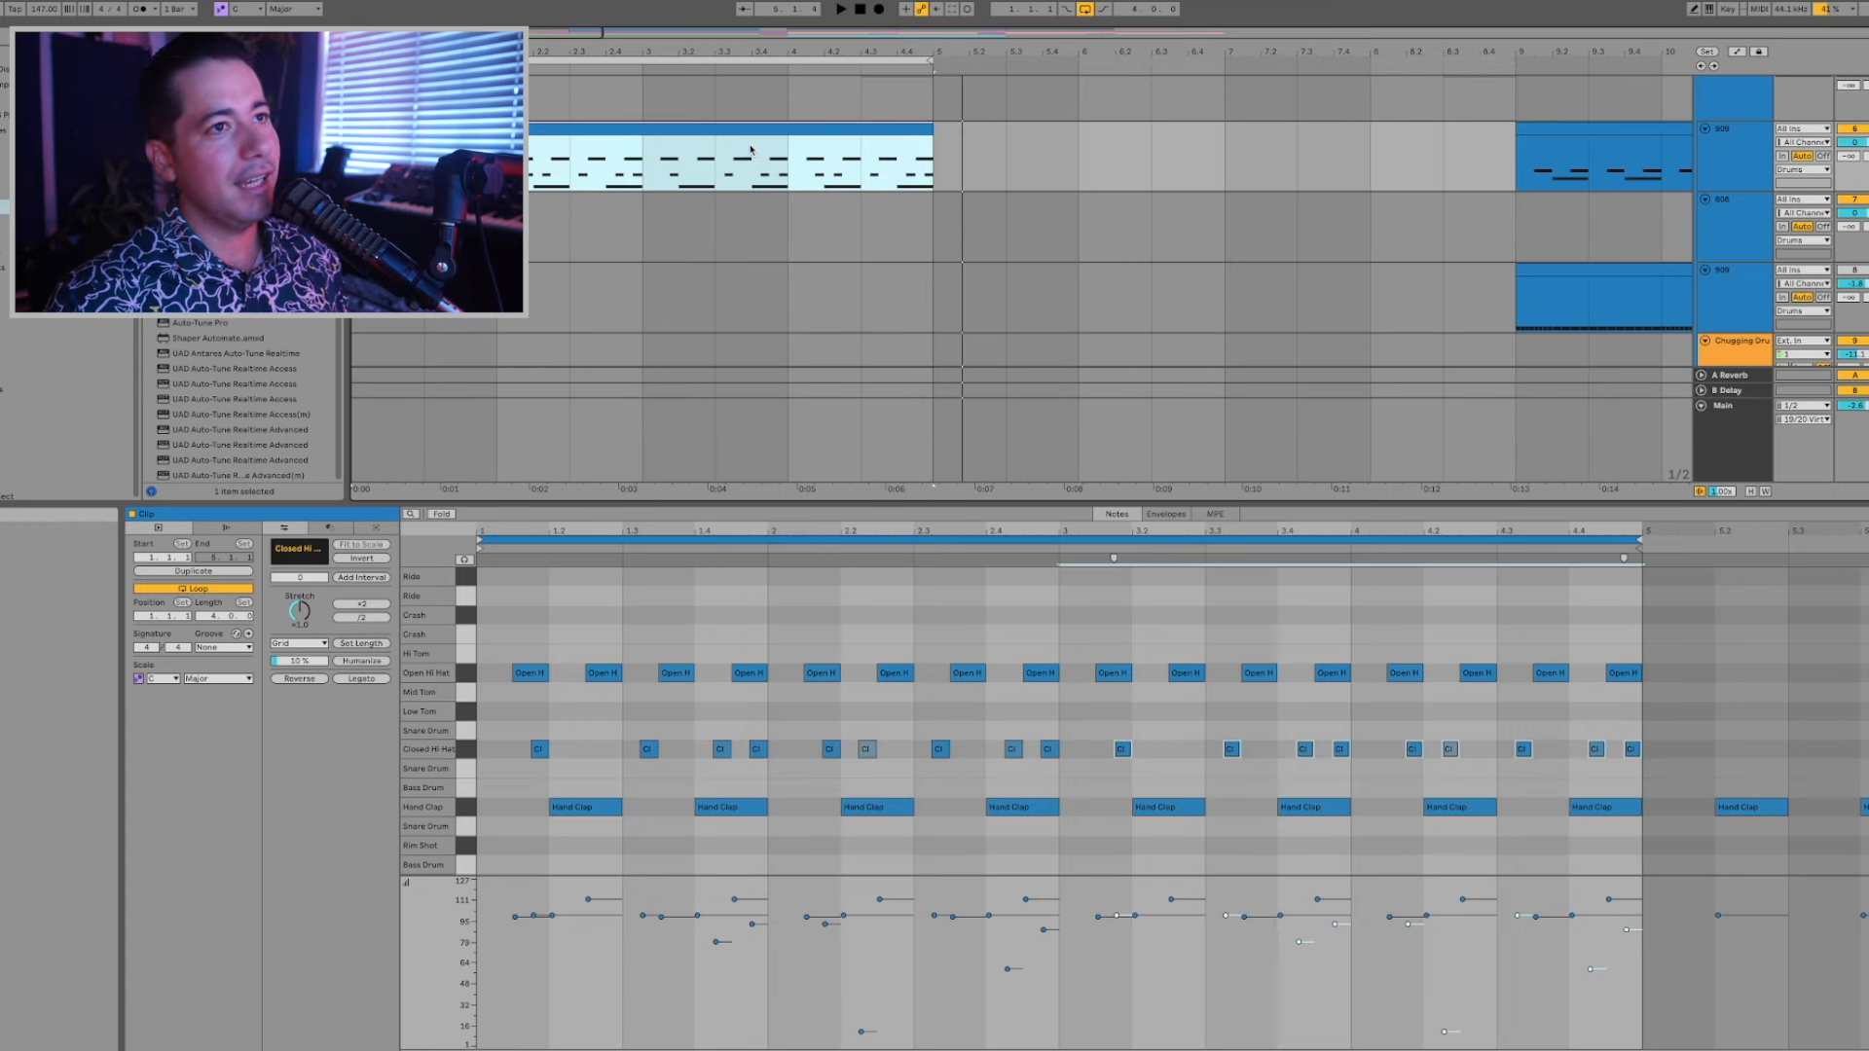
# Raise the velocity of the Open Hi Hat at 1.4.3 to about 120, and play the loop.
pyautogui.press('space')
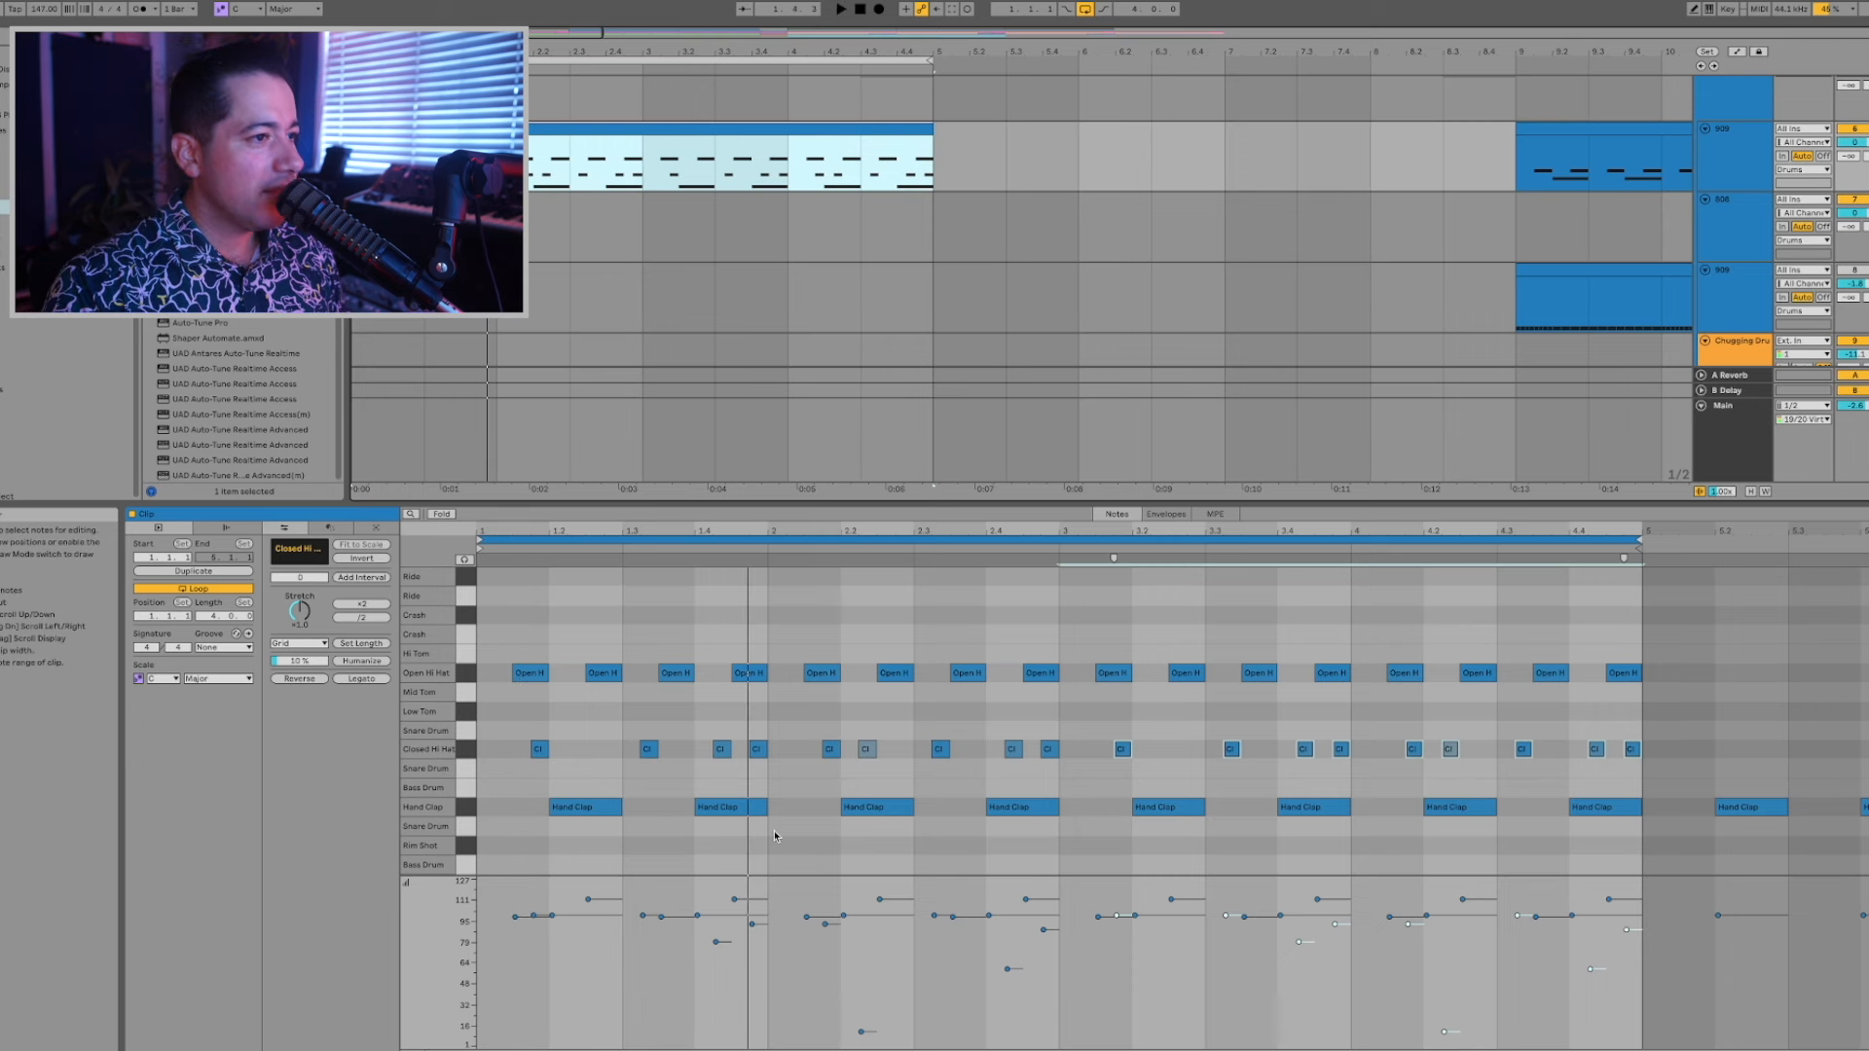
pyautogui.click(724, 845)
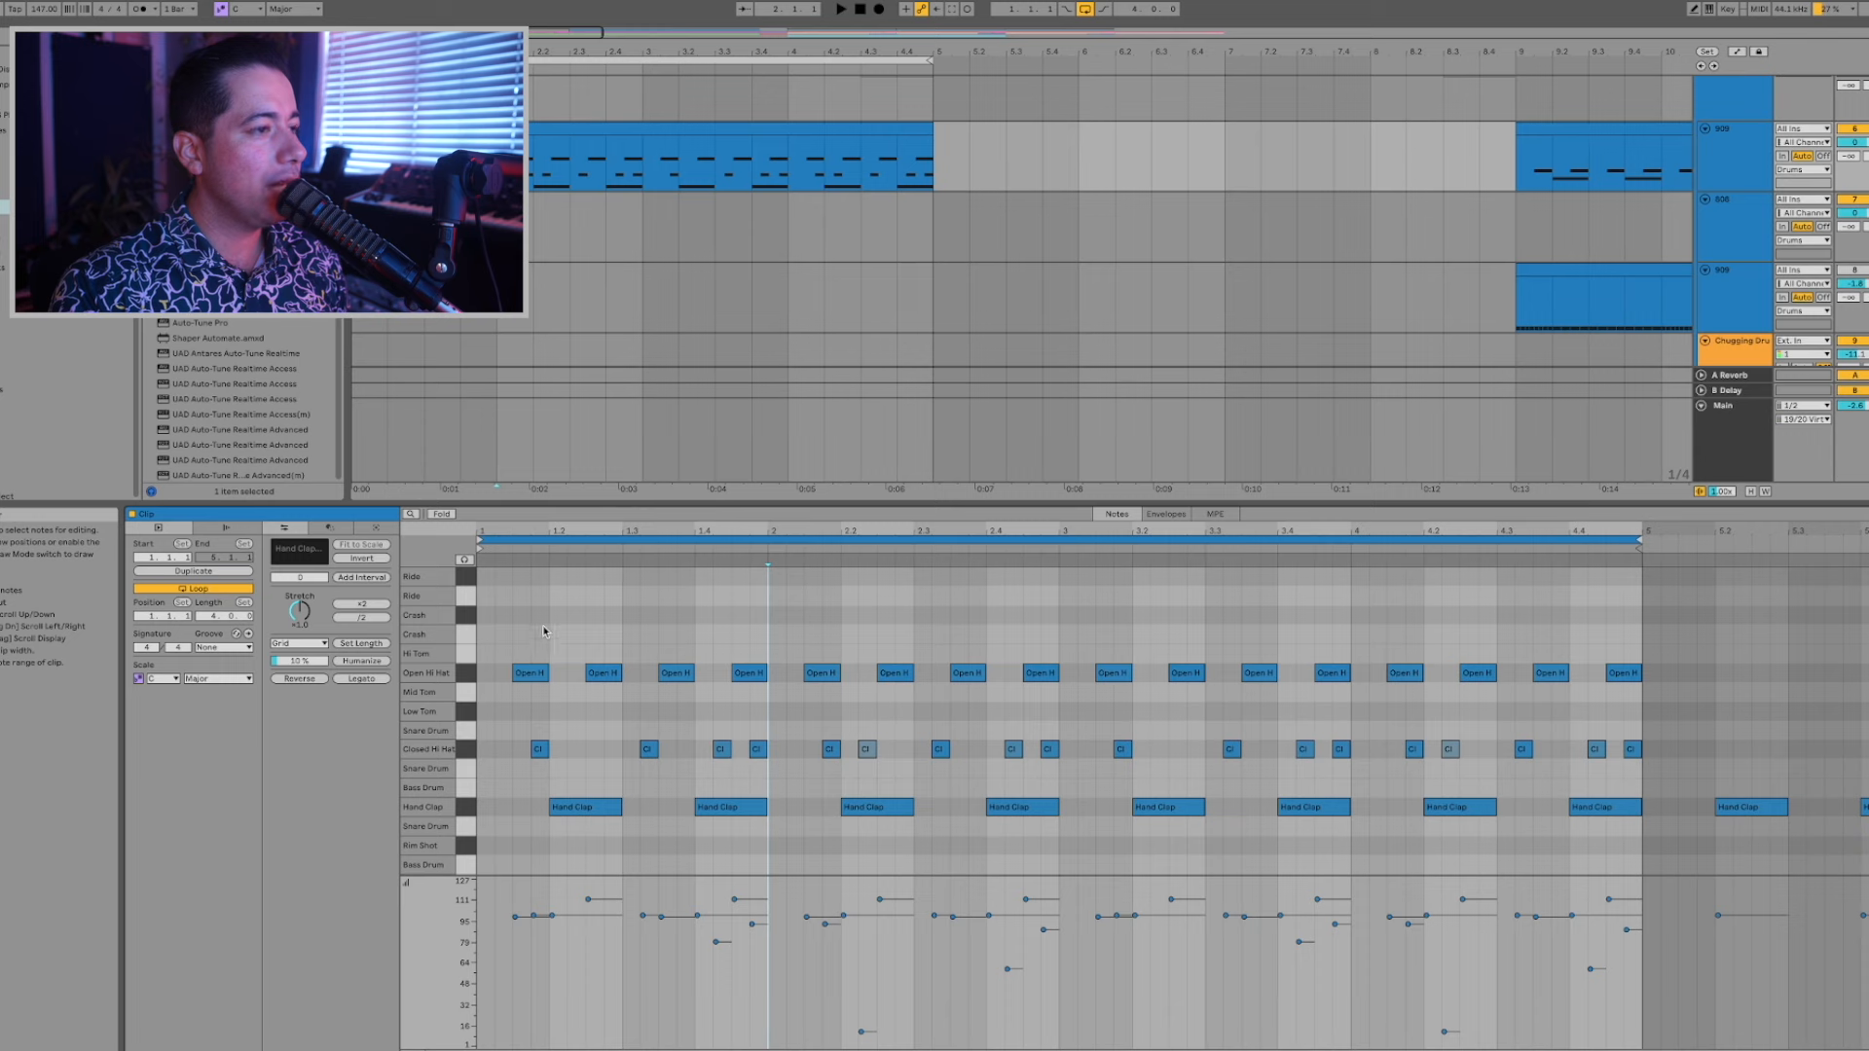
pyautogui.moveTo(562, 532); pyautogui.dragTo(588, 551)
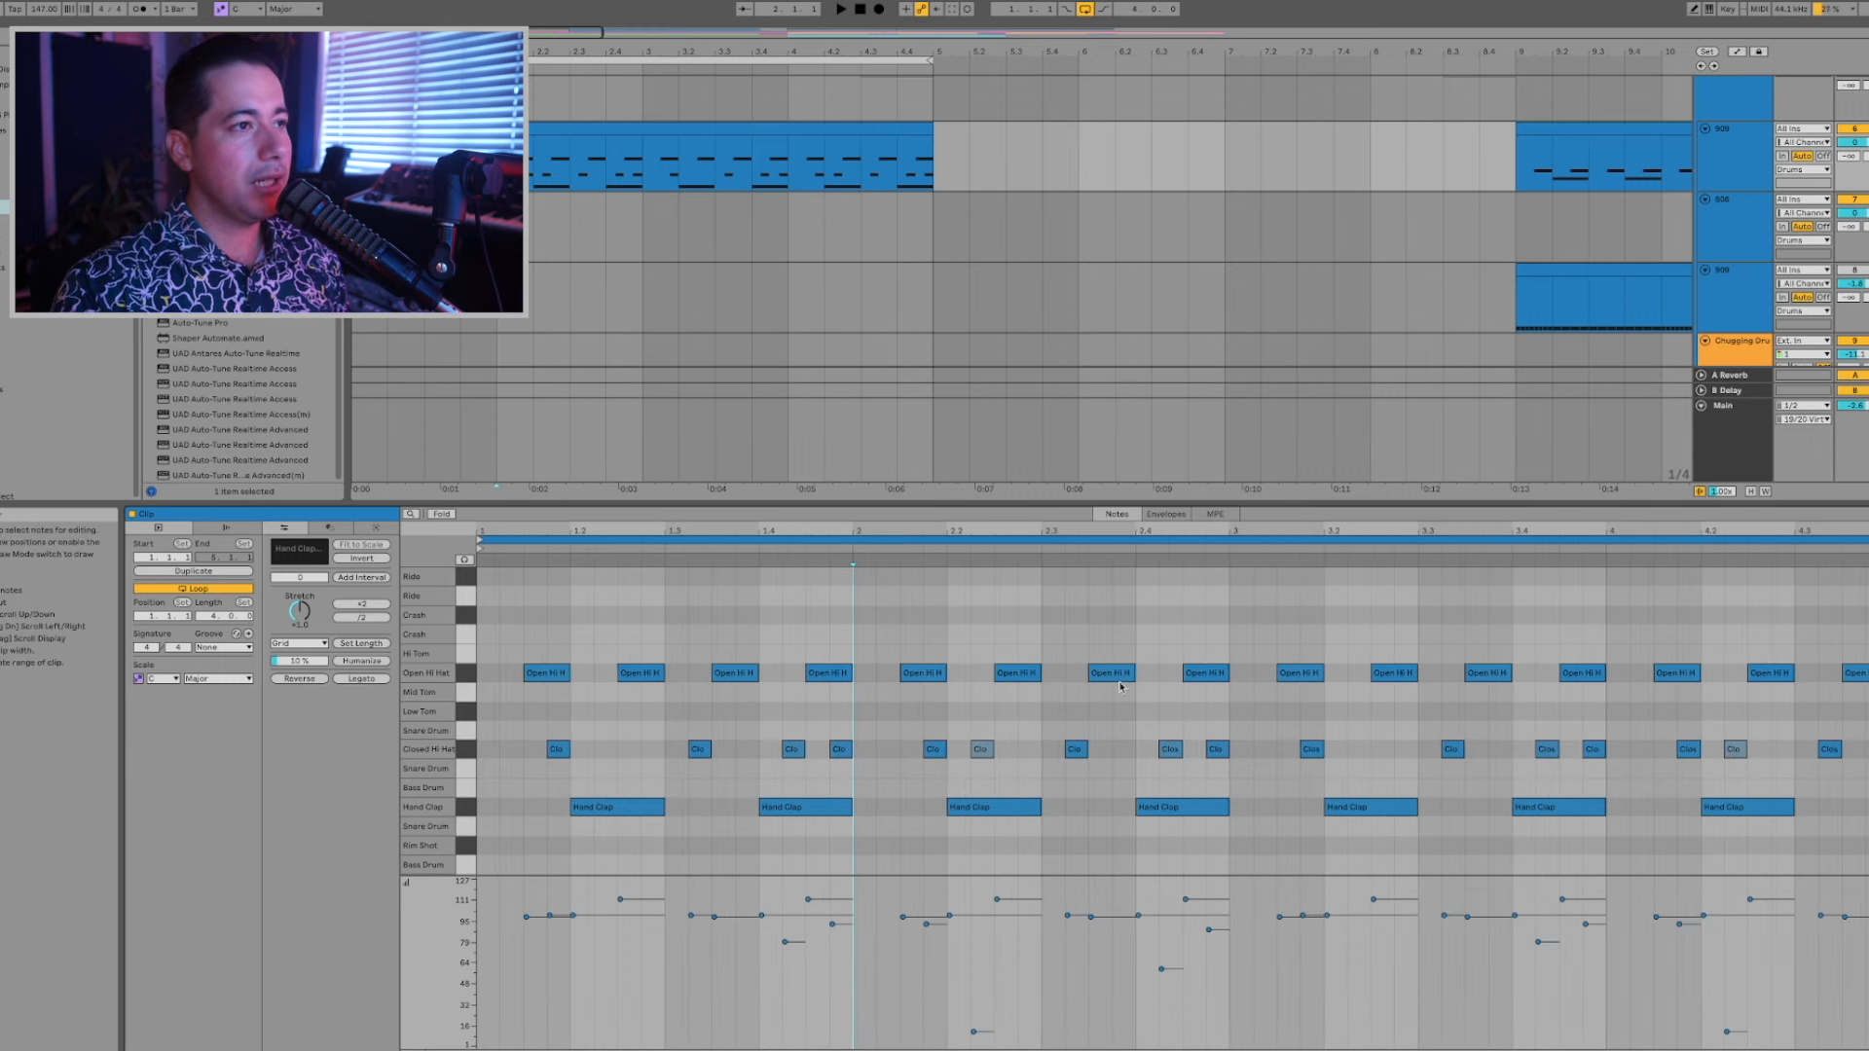
pyautogui.click(829, 673)
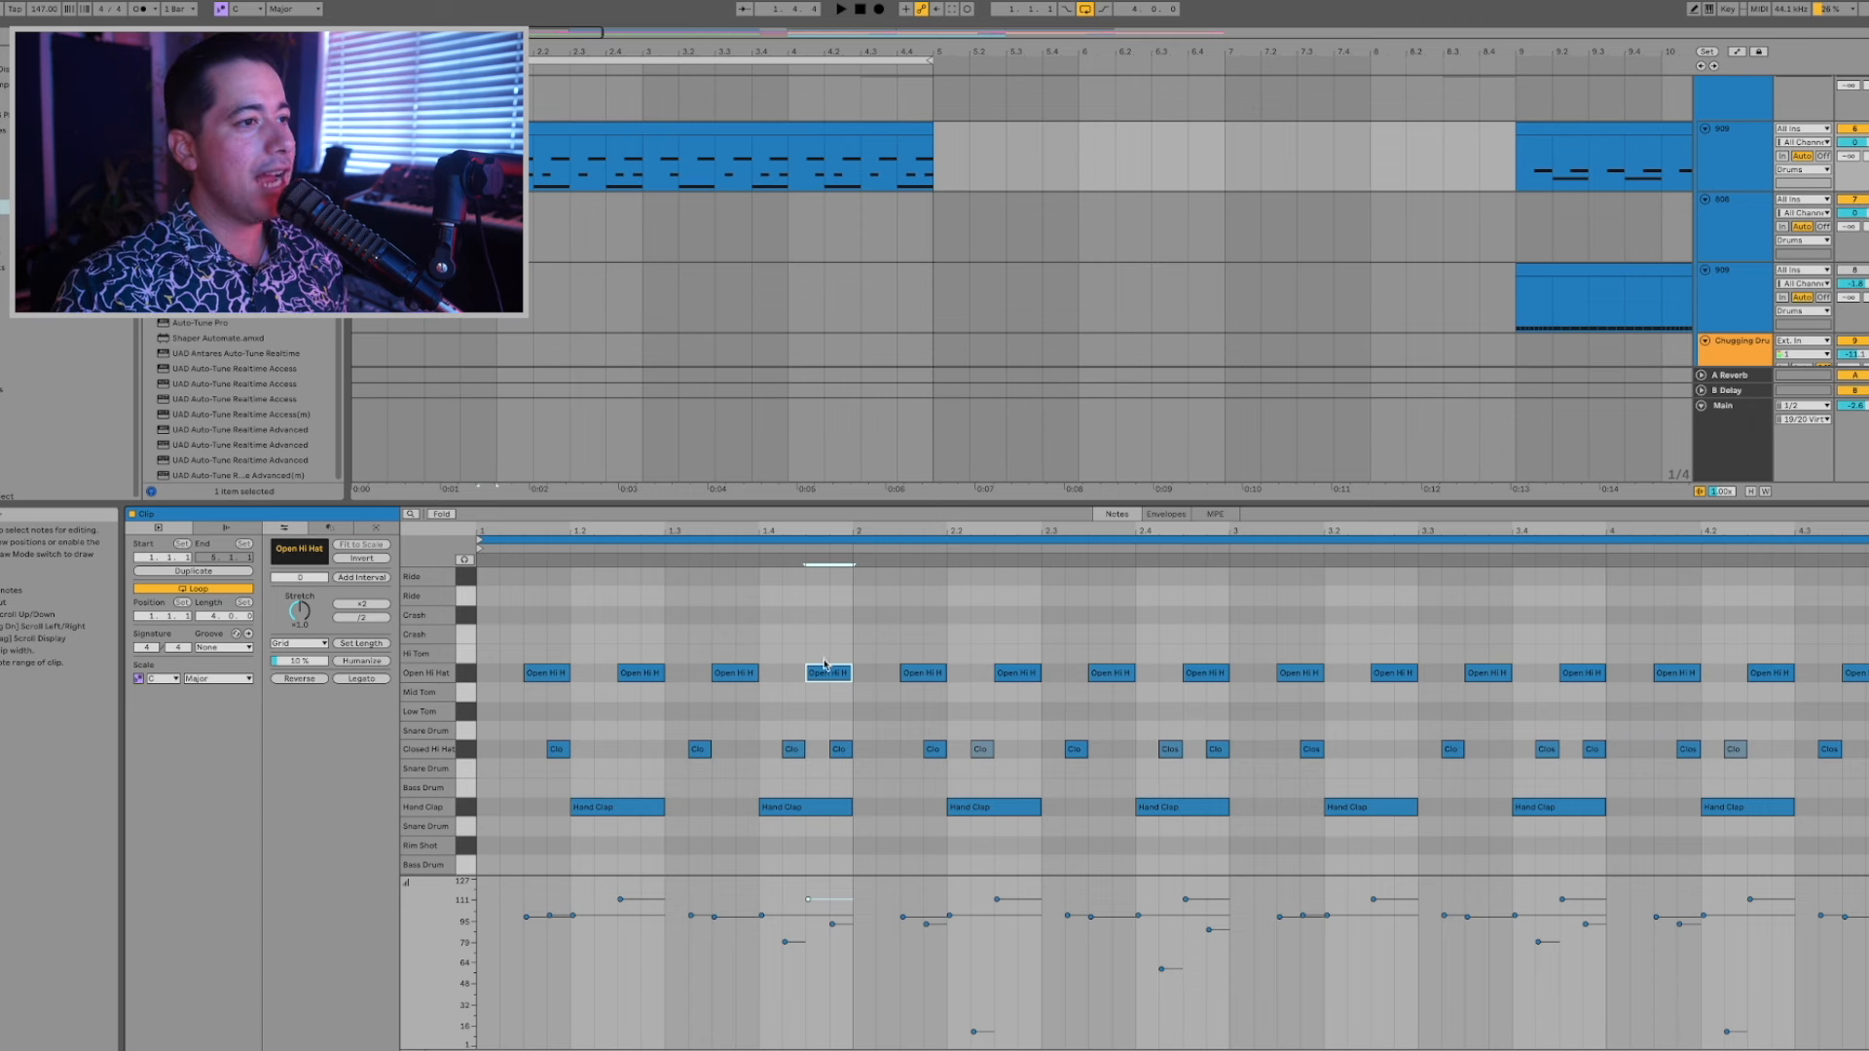
pyautogui.moveTo(808, 898); pyautogui.dragTo(808, 890)
pyautogui.press('space')
pyautogui.moveTo(856, 703); pyautogui.dragTo(1231, 670)
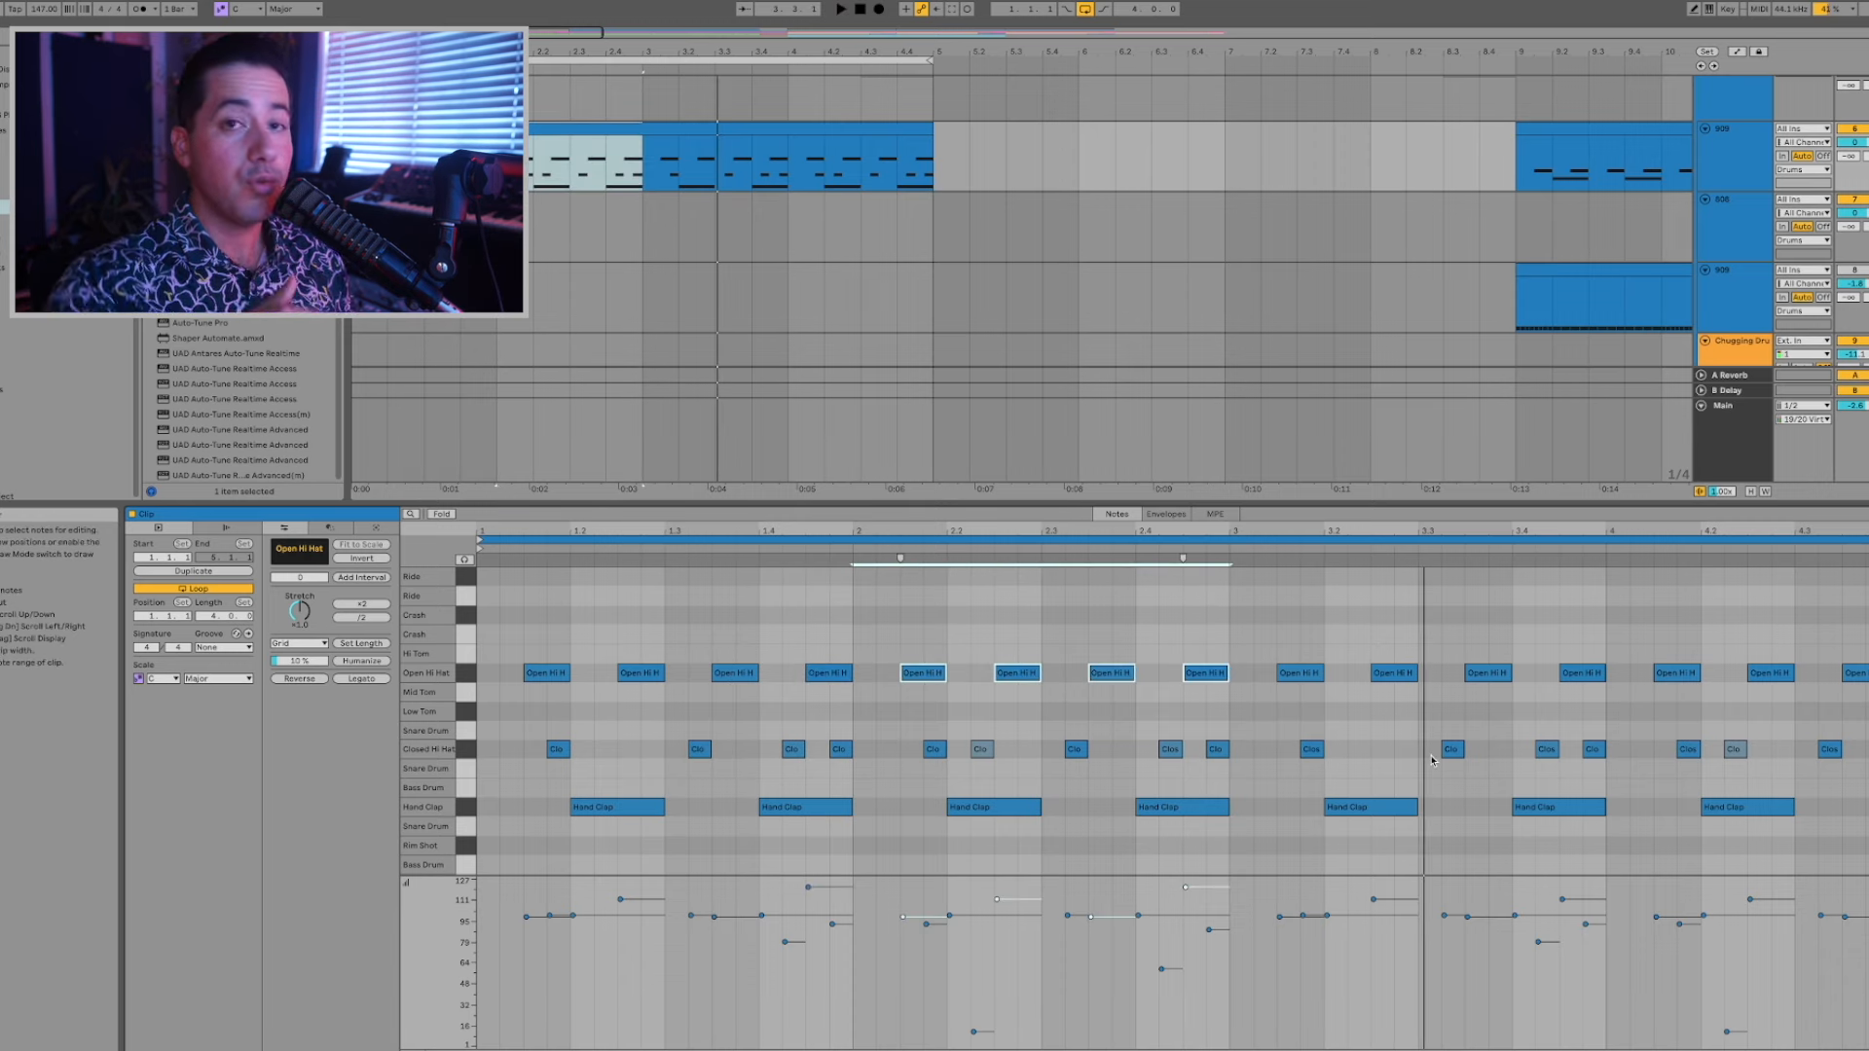
pyautogui.press('space')
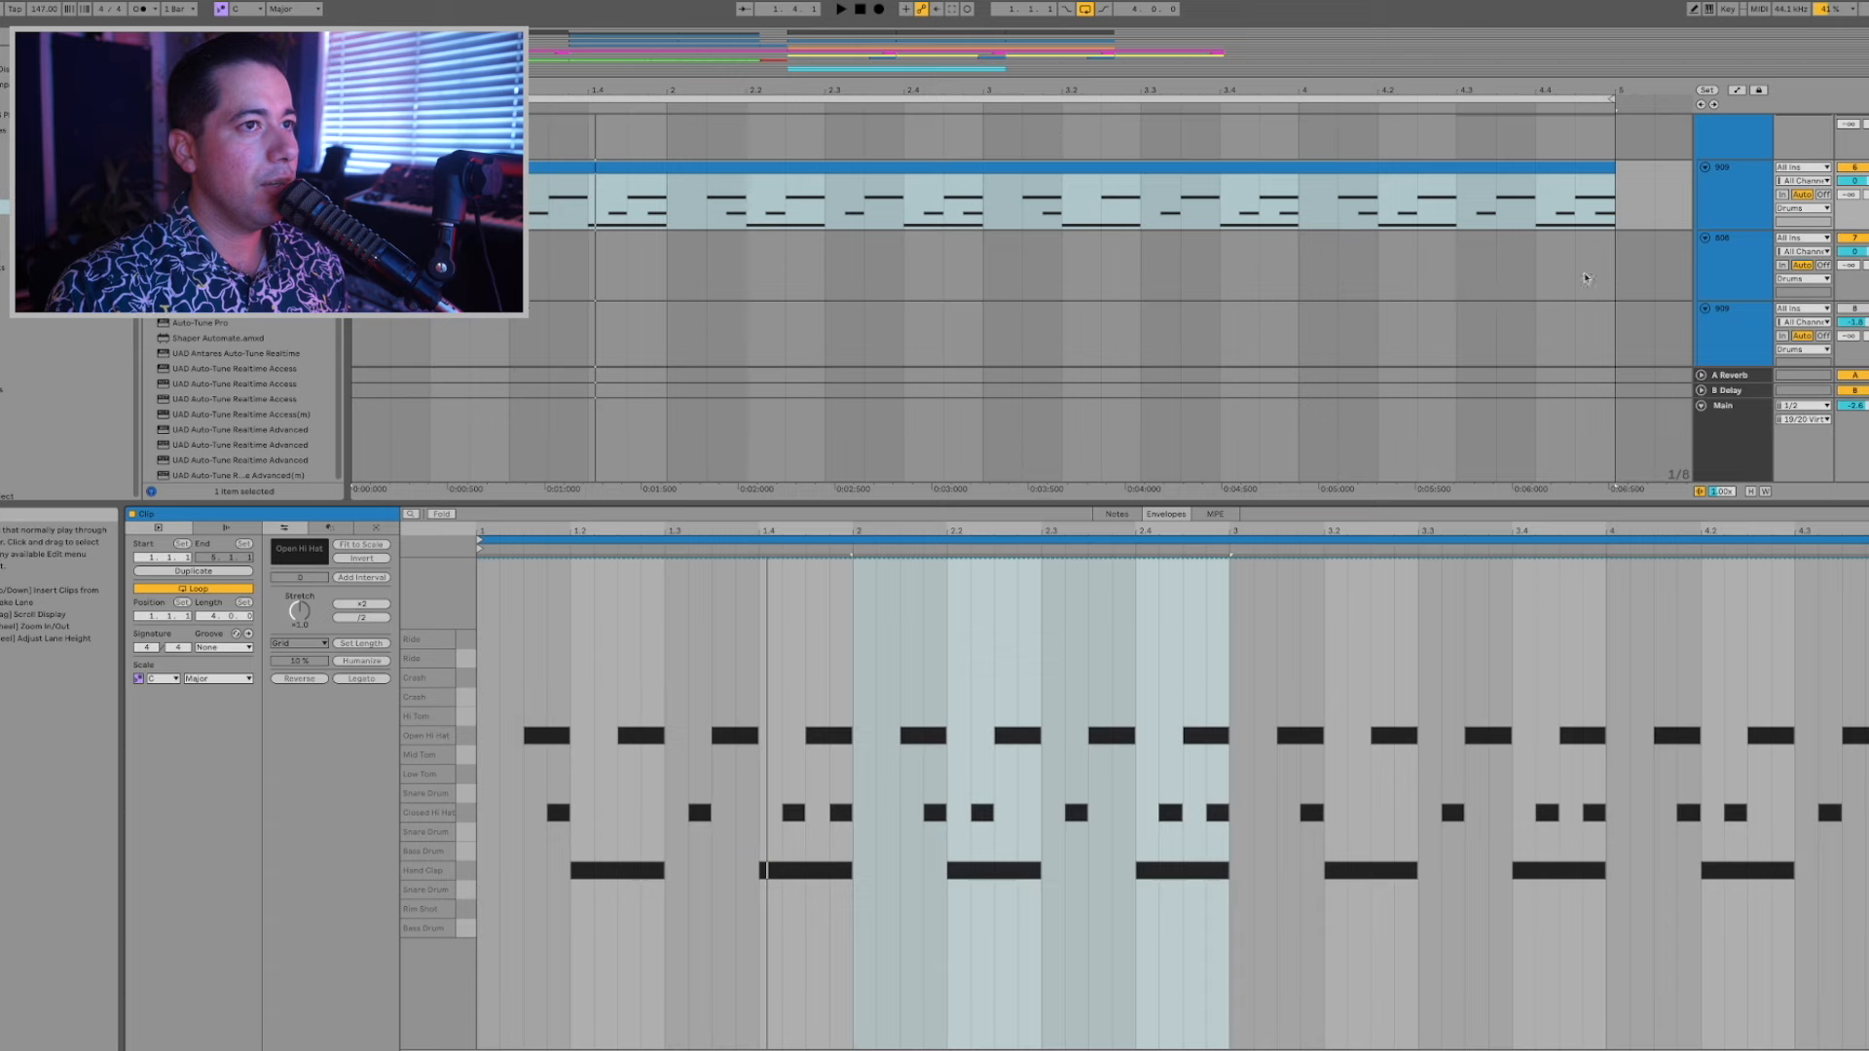
# Draw clip envelope peaks under the Open Hi Hats at 1.3.3 and 2.4.3, making the one at 2.4.3 the tallest, while playing the loop.
pyautogui.click(1725, 192)
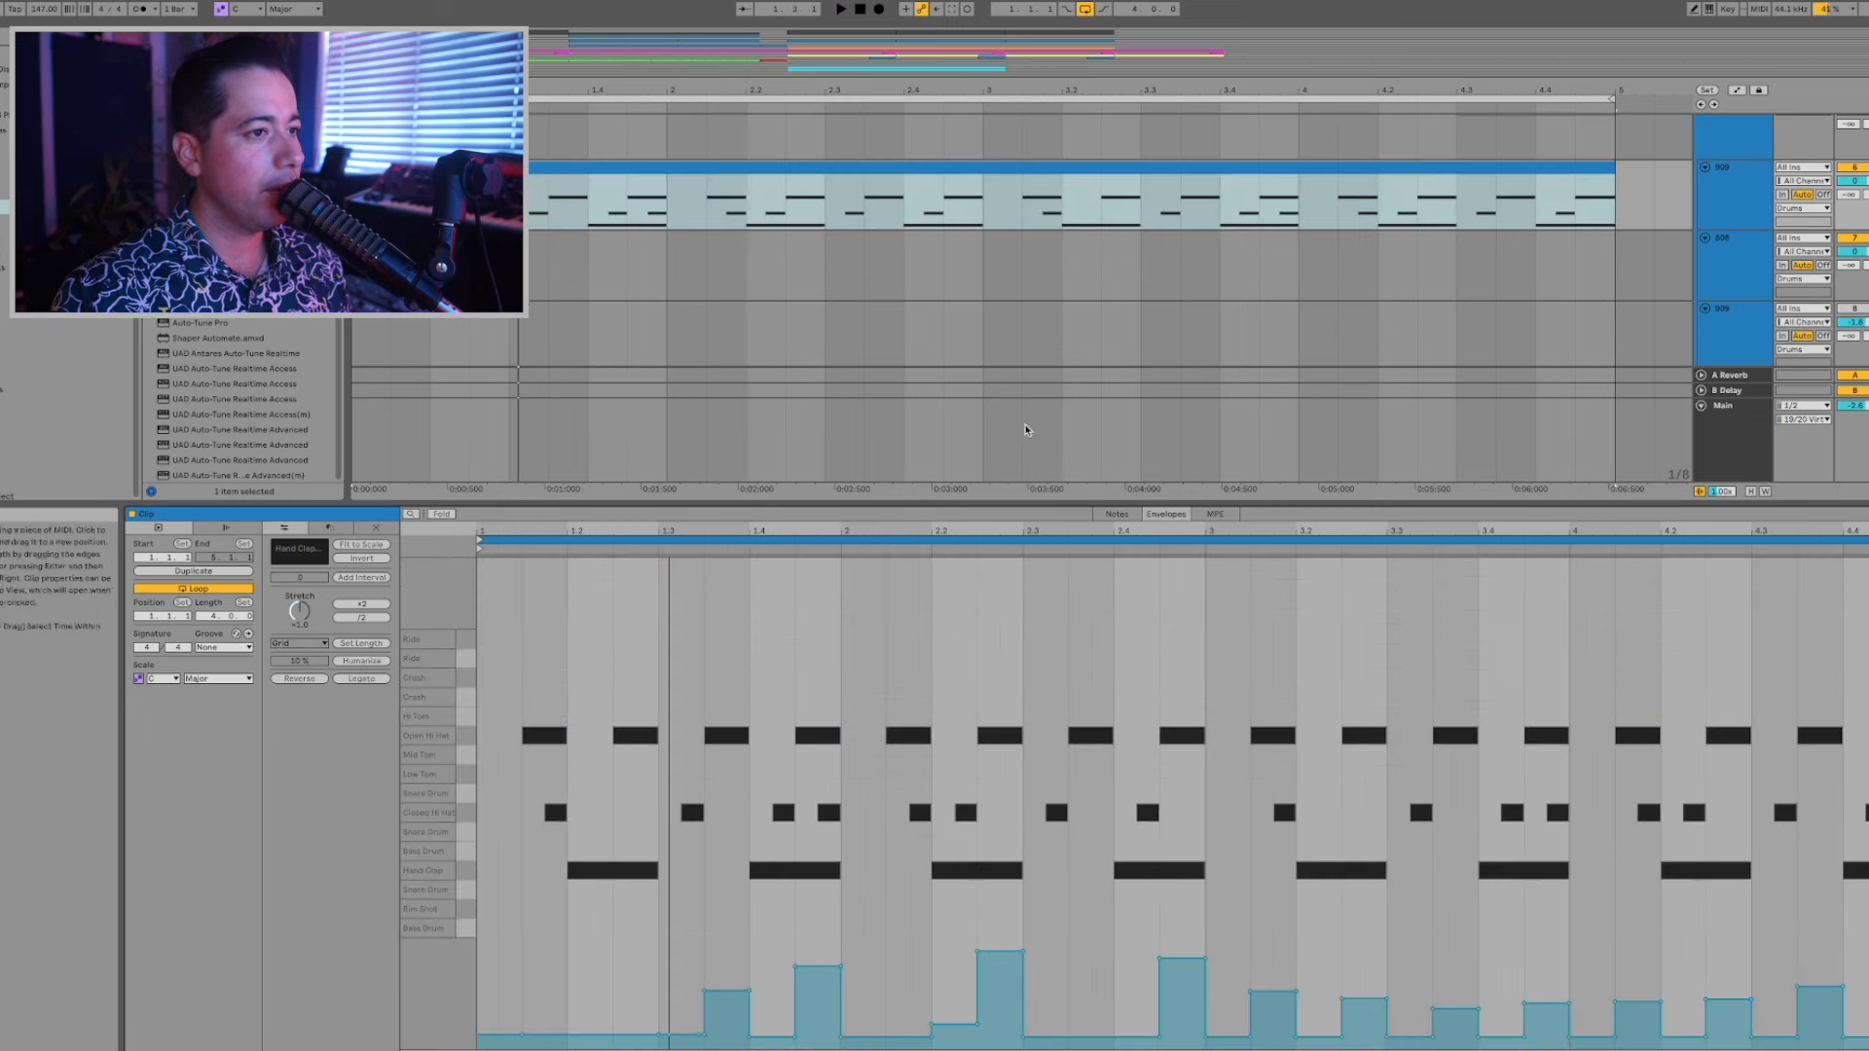
pyautogui.press('b')
pyautogui.click(1181, 728)
pyautogui.press('space')
pyautogui.click(742, 796)
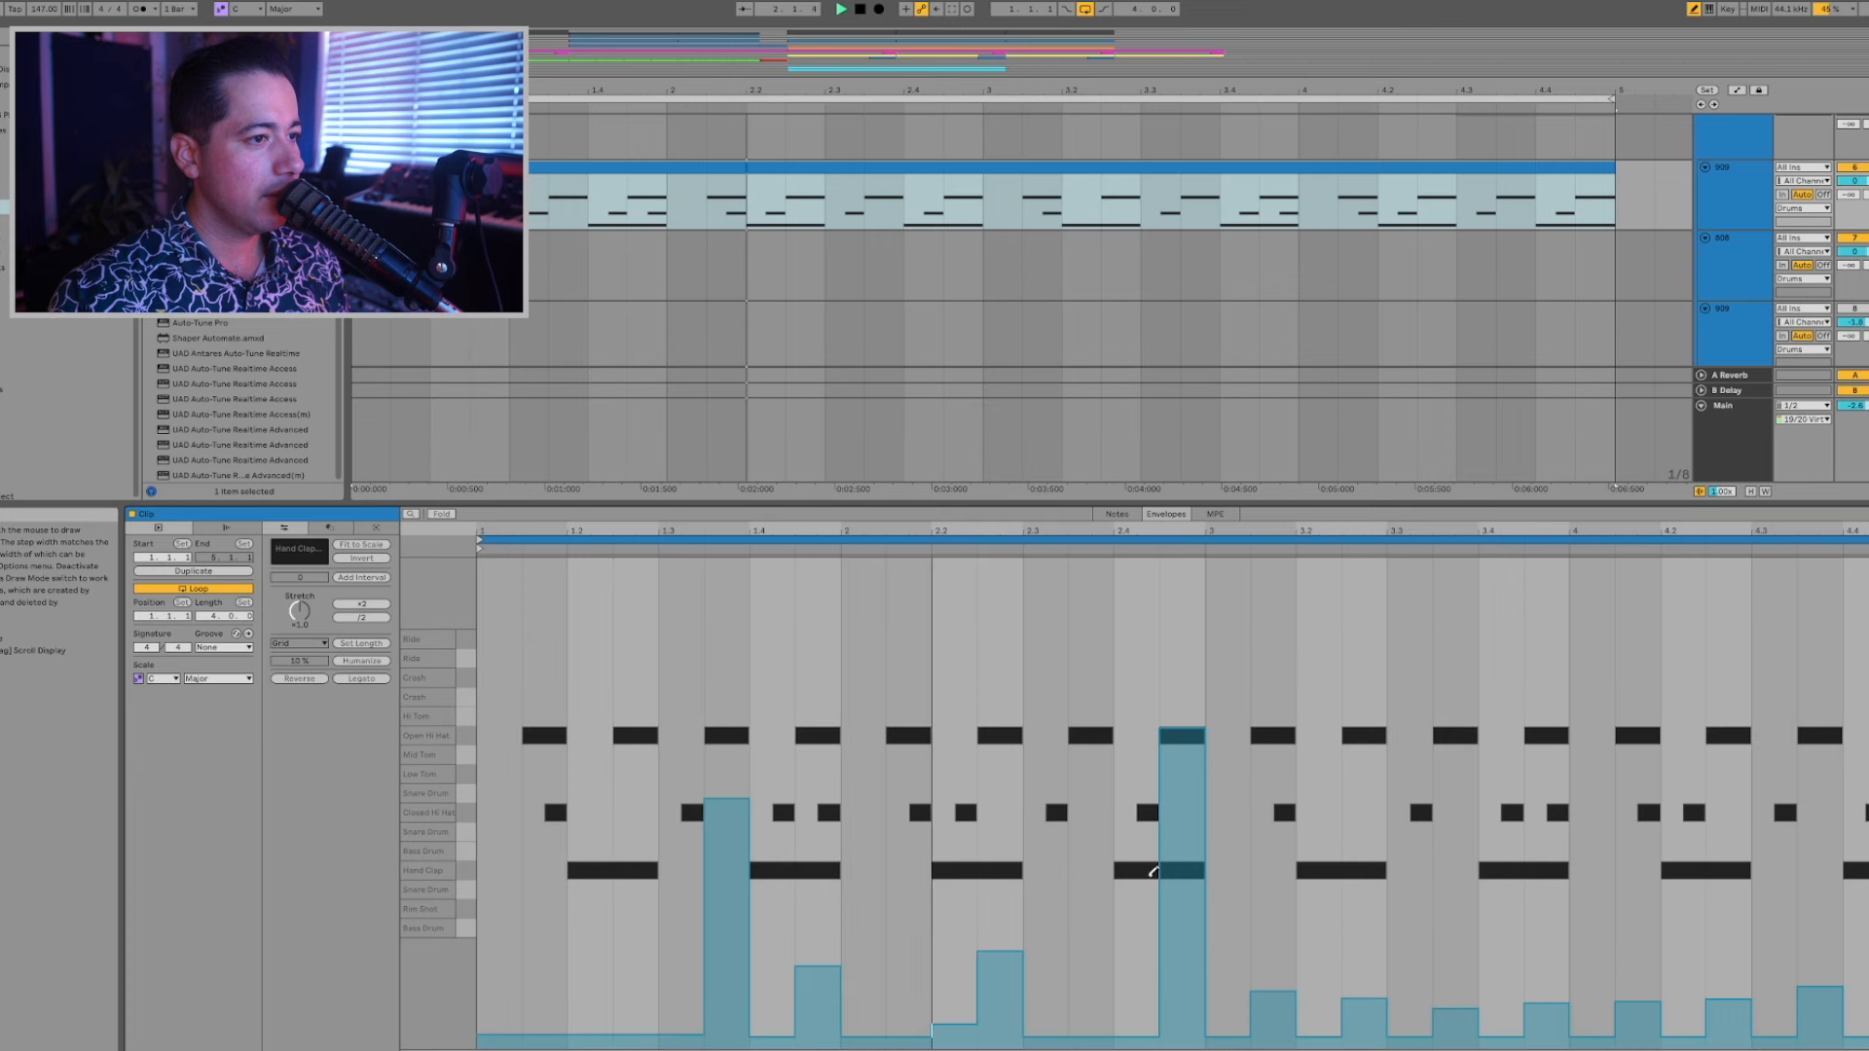
pyautogui.click(1182, 701)
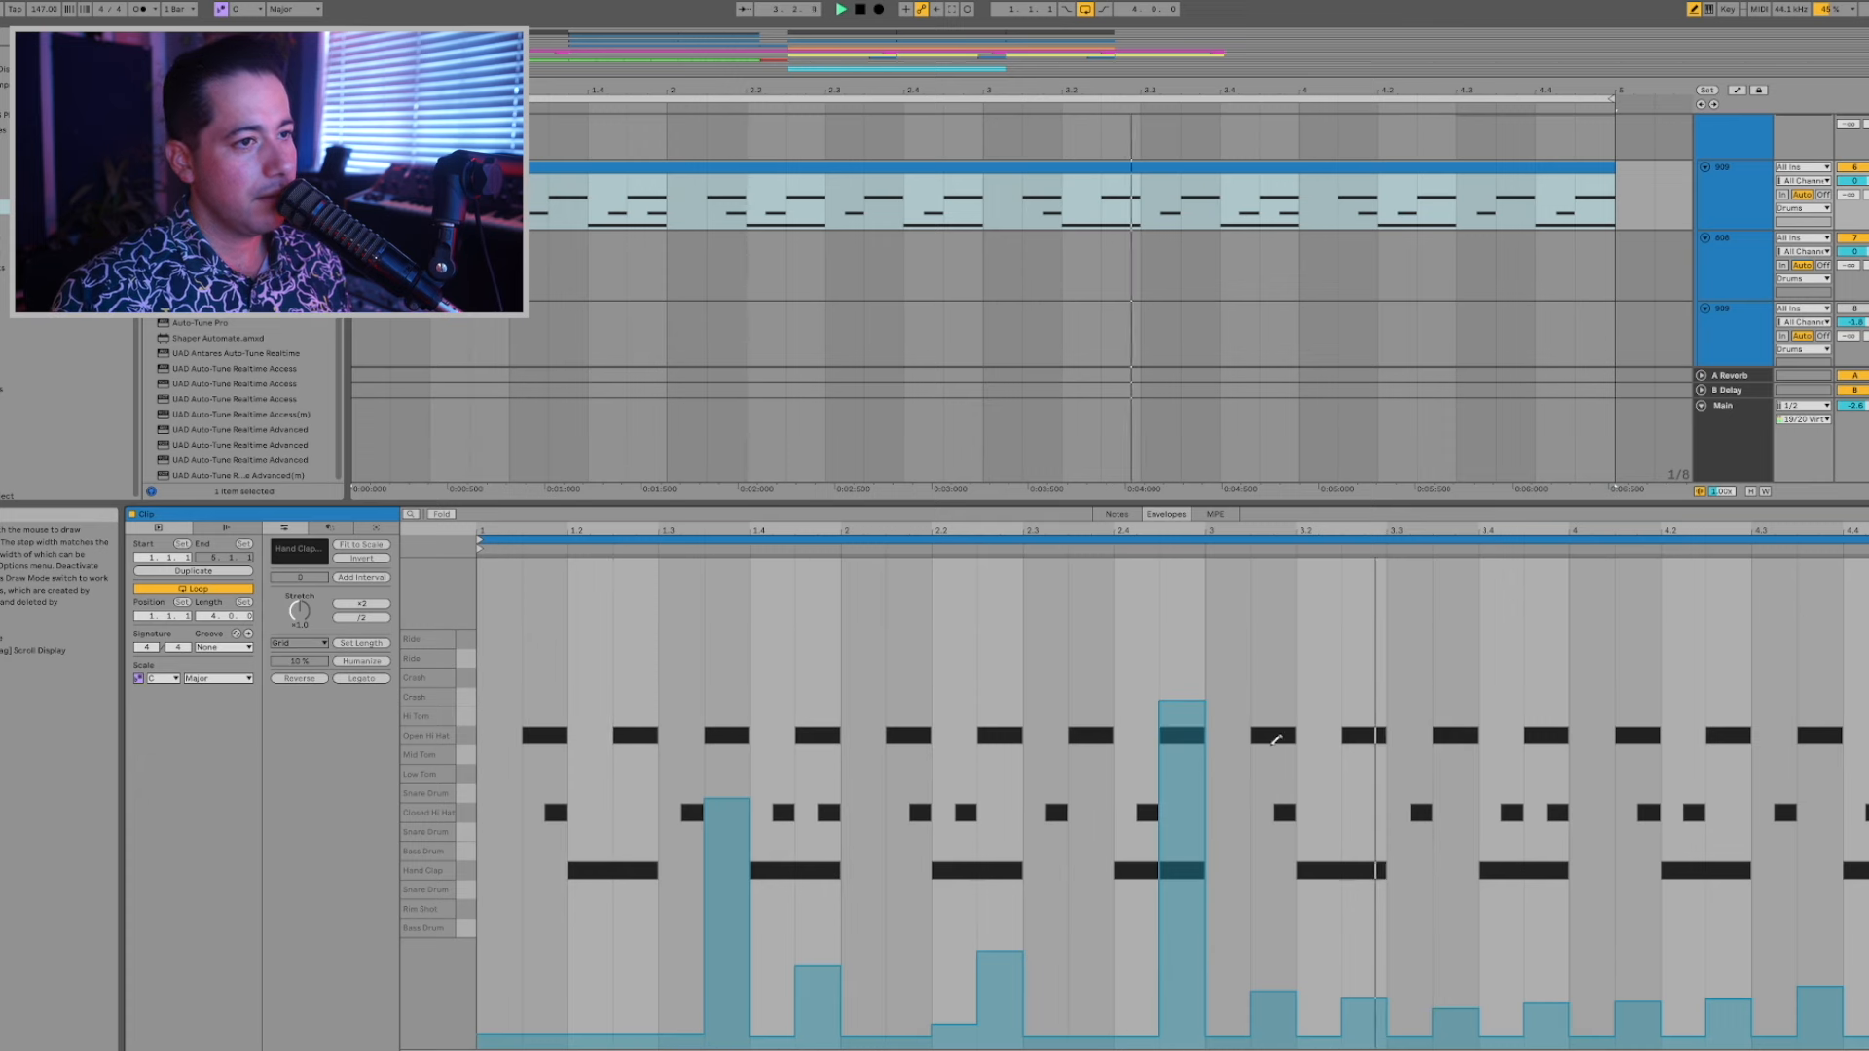
# Draw envelope steps of varied height under the off-beat Open Hi Hats from 3.1.3 to 4.3.3, and play the loop.
pyautogui.click(1275, 962)
pyautogui.click(1364, 859)
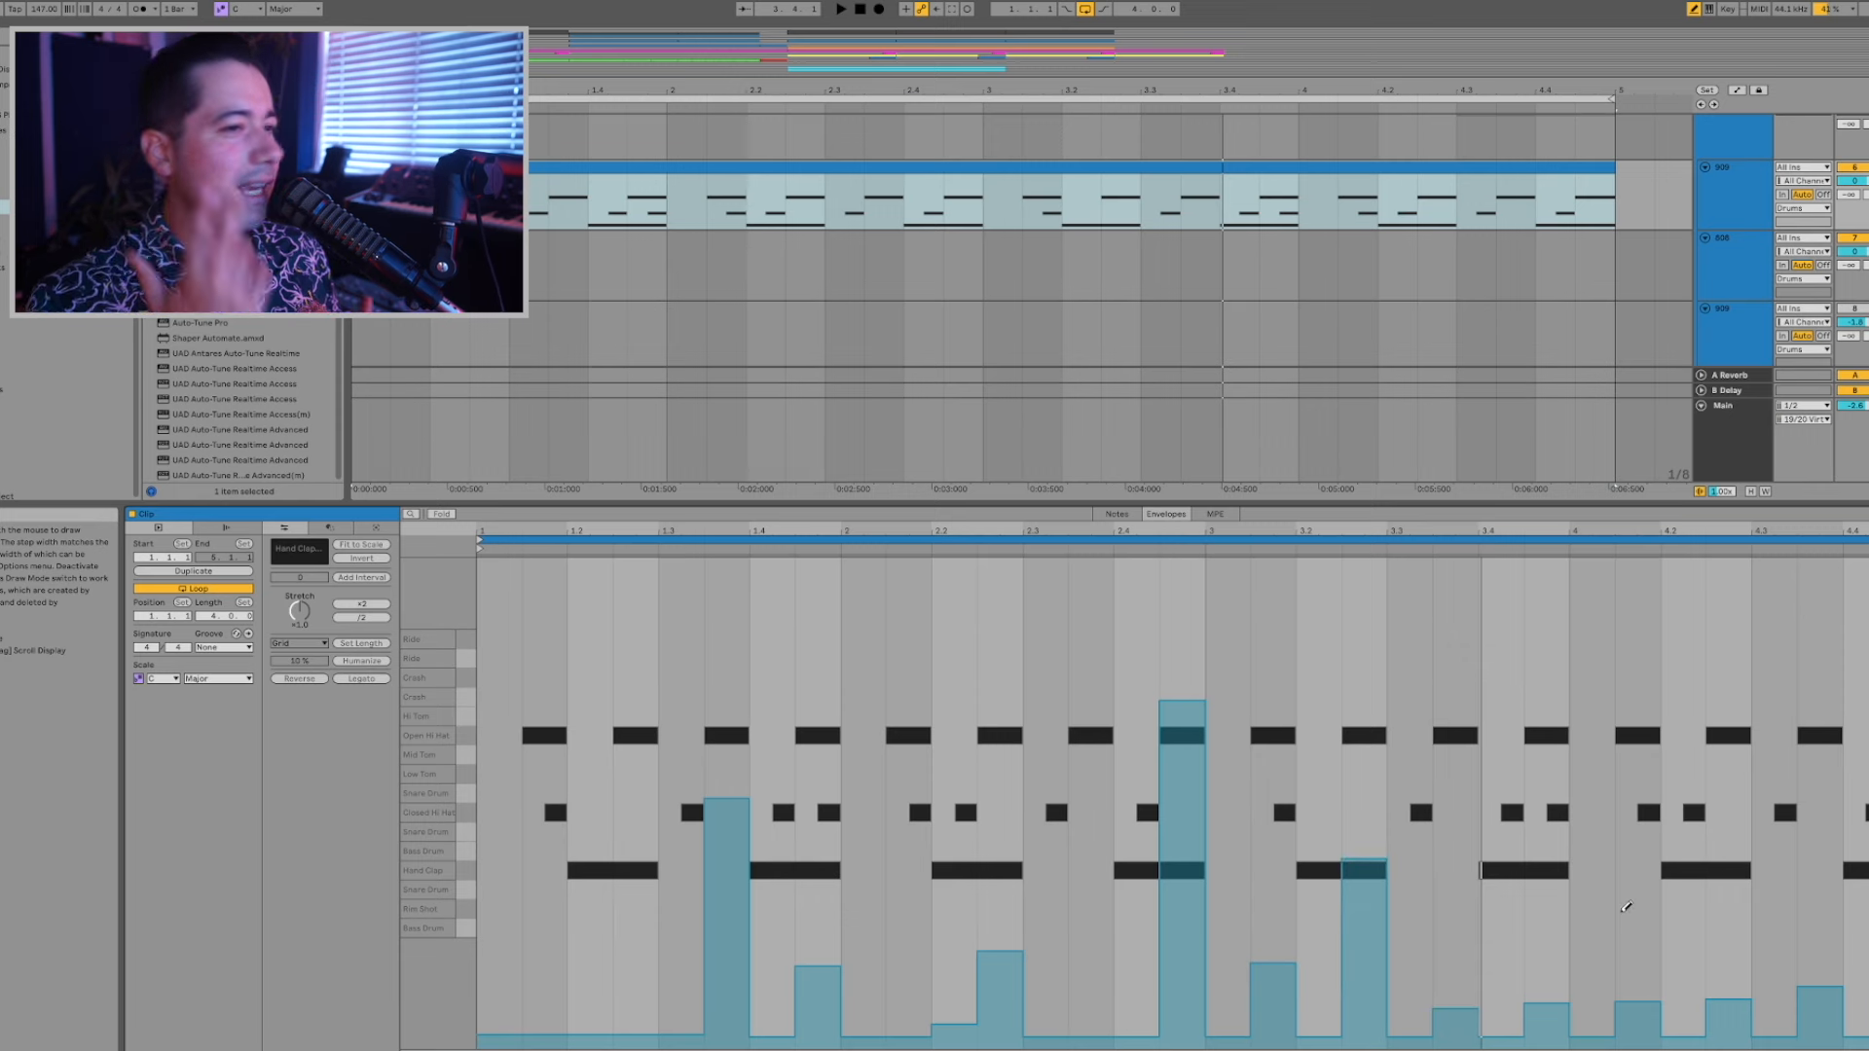
pyautogui.moveTo(1434, 915)
pyautogui.mouseDown()
pyautogui.moveTo(1466, 877)
pyautogui.moveTo(1773, 920)
pyautogui.moveTo(1728, 881)
pyautogui.moveTo(1781, 1027)
pyautogui.mouseUp()
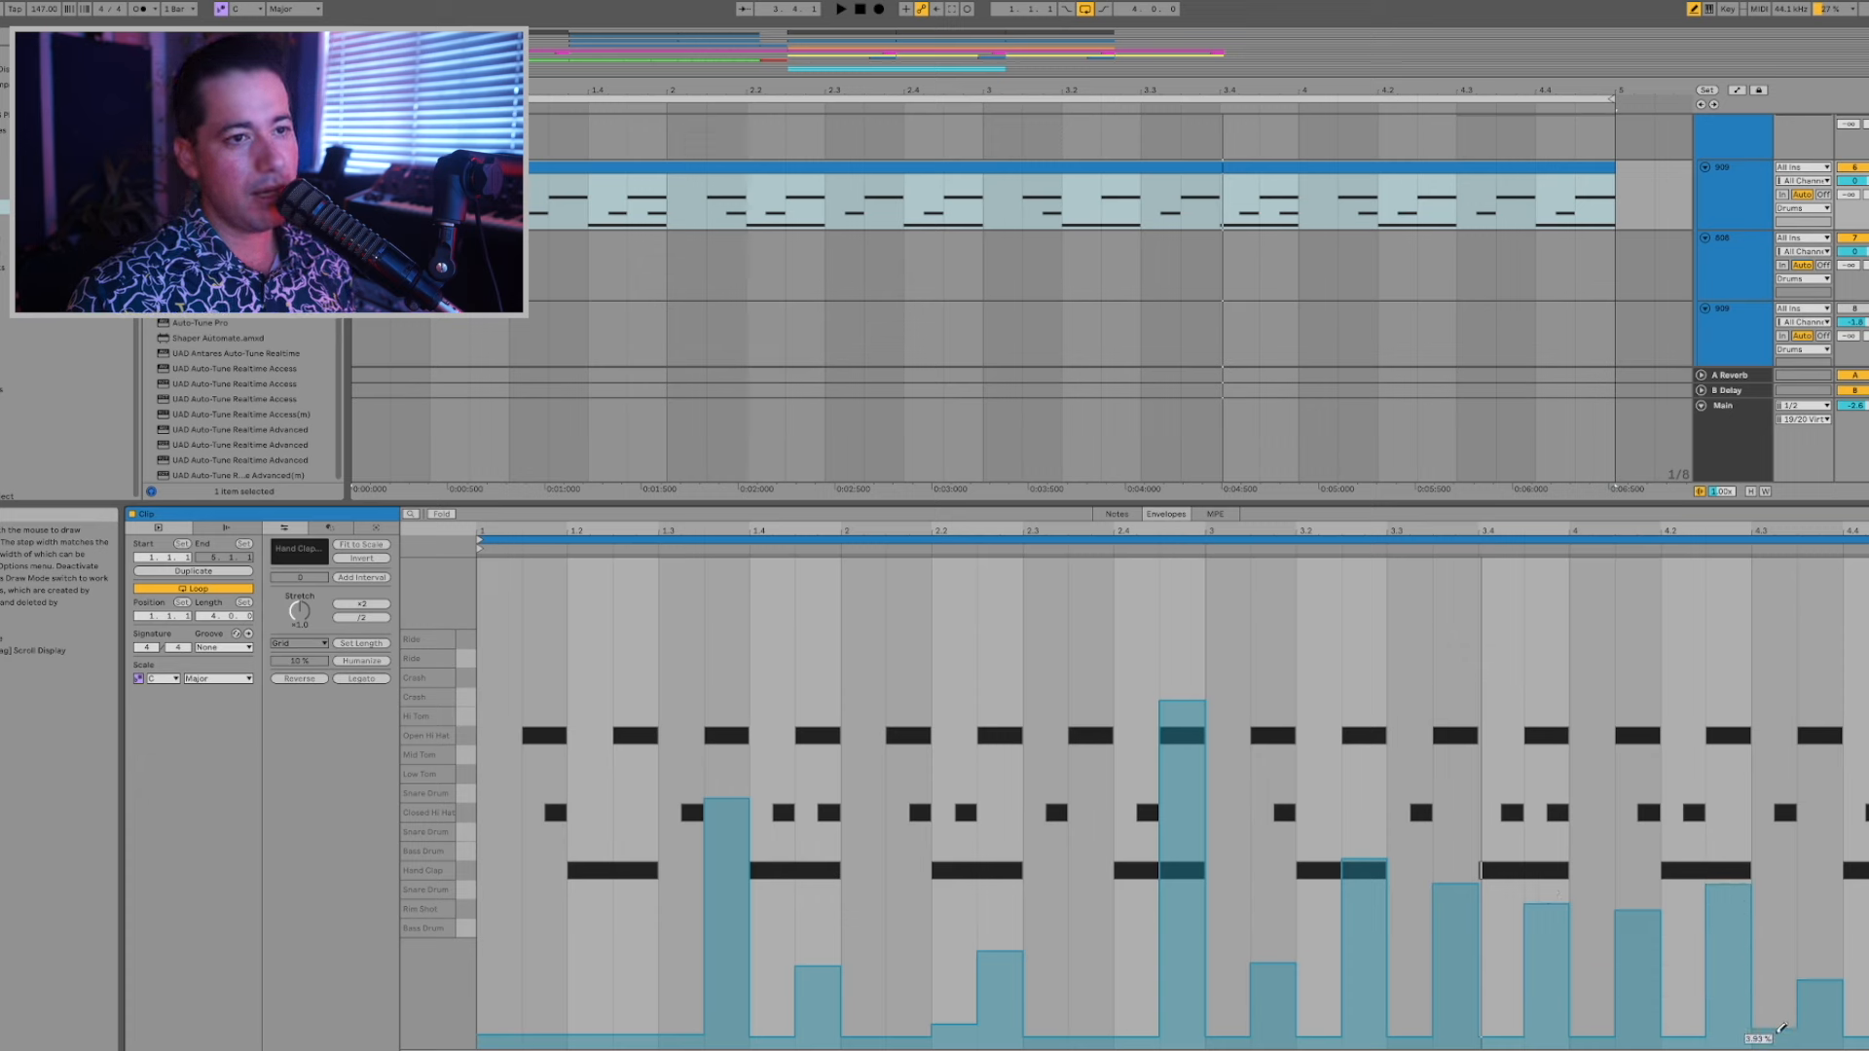
pyautogui.moveTo(1731, 846)
pyautogui.mouseDown()
pyautogui.moveTo(1732, 816)
pyautogui.moveTo(1737, 870)
pyautogui.moveTo(1812, 900)
pyautogui.mouseUp()
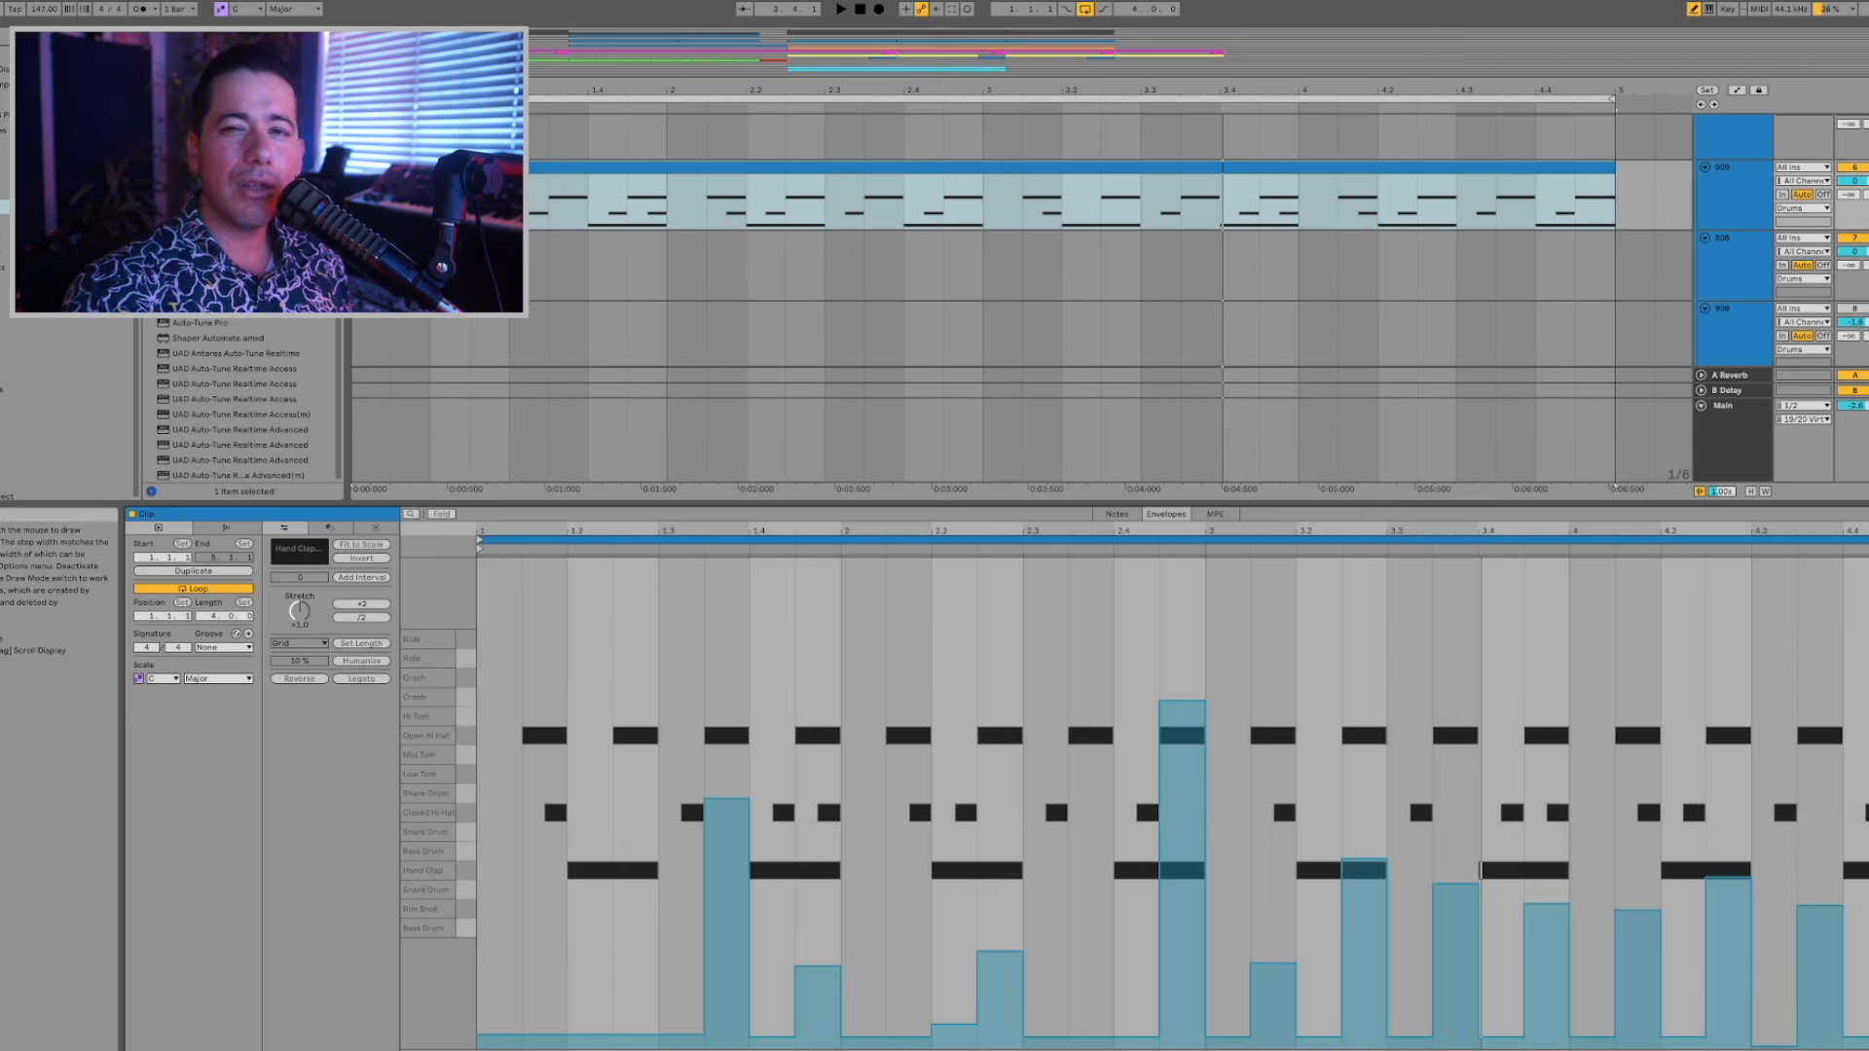
pyautogui.press('space')
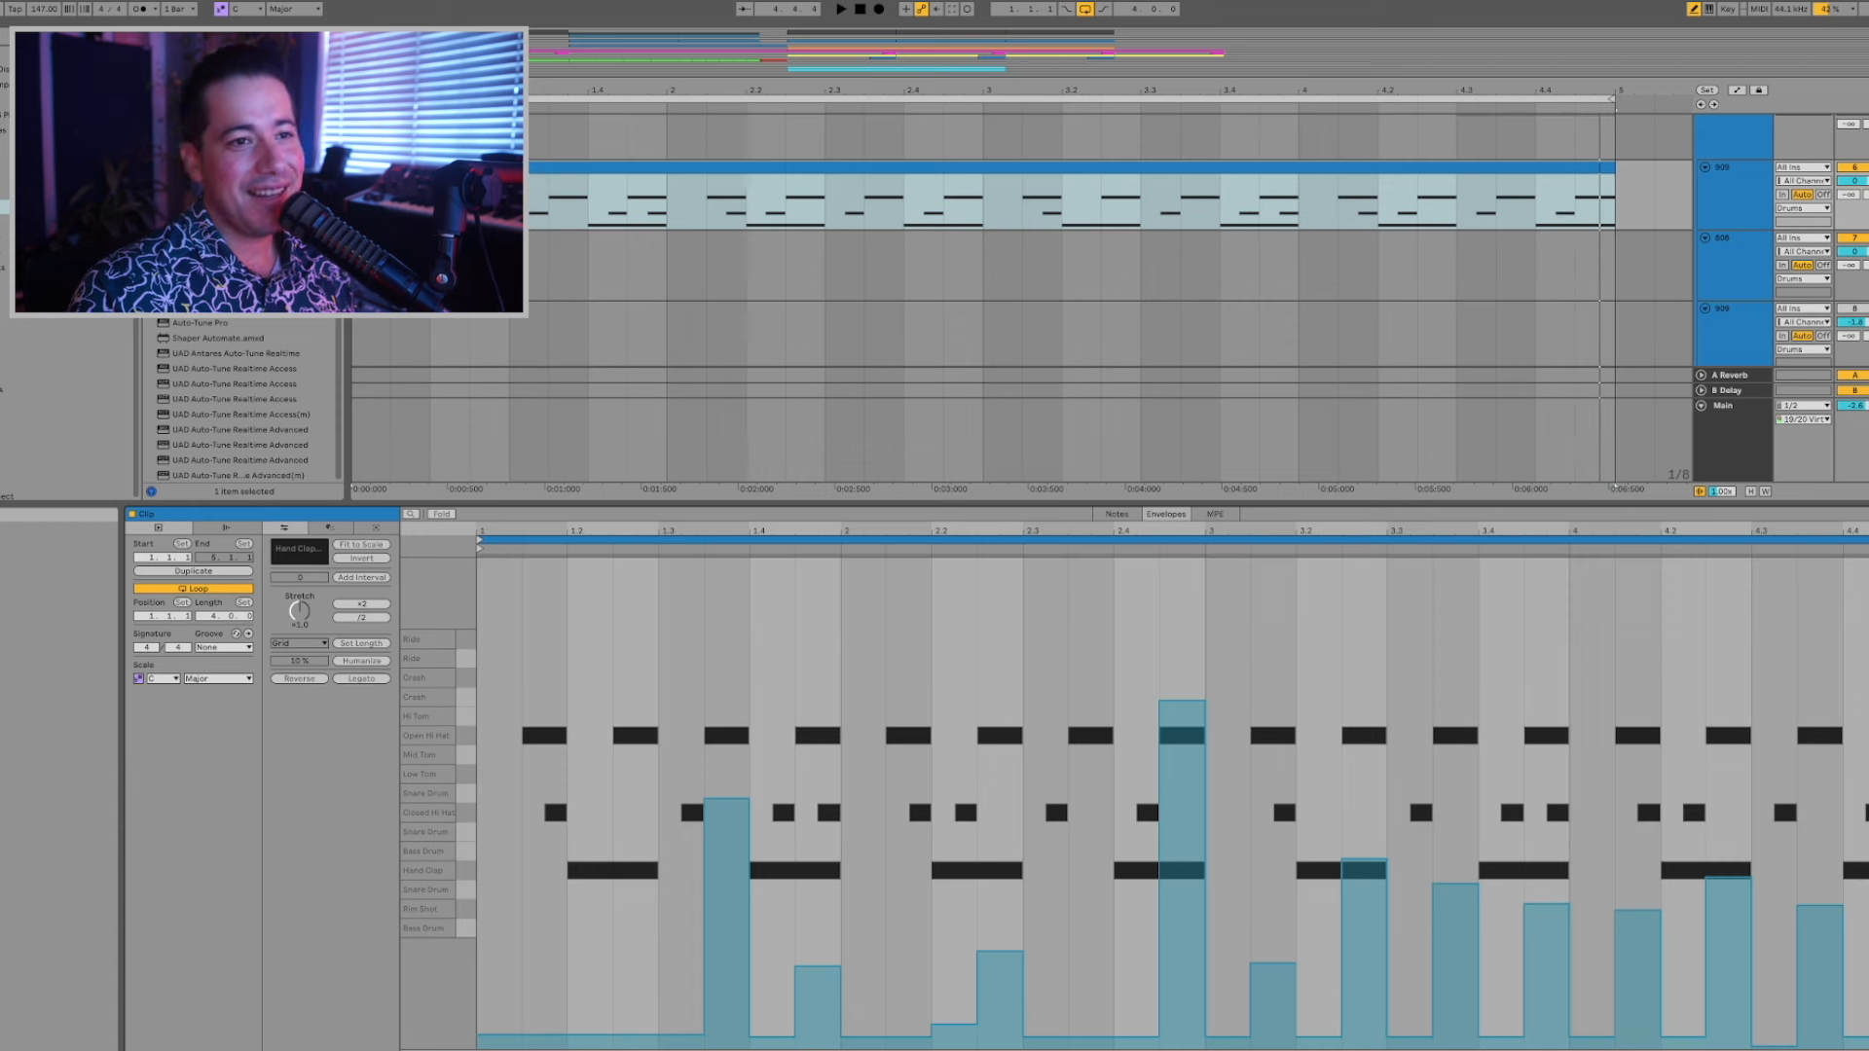
pyautogui.click(1815, 817)
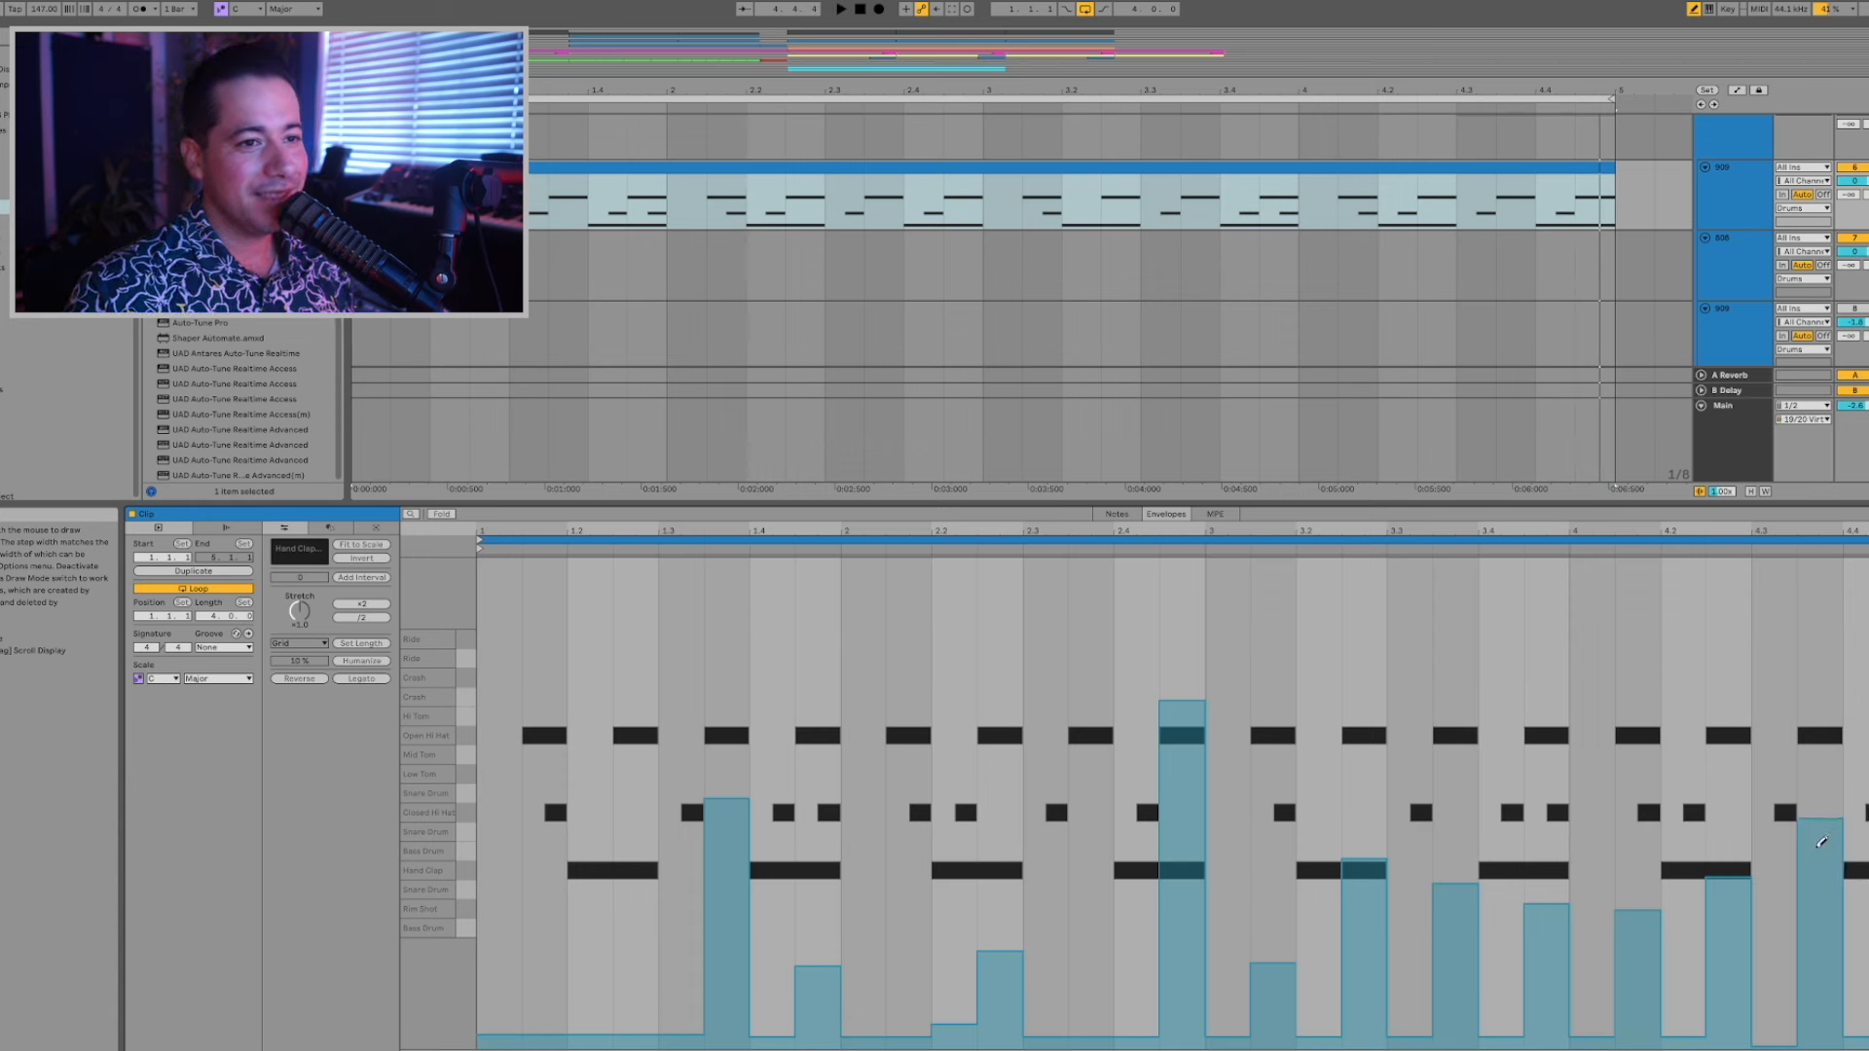
pyautogui.moveTo(1822, 829); pyautogui.dragTo(1847, 1020)
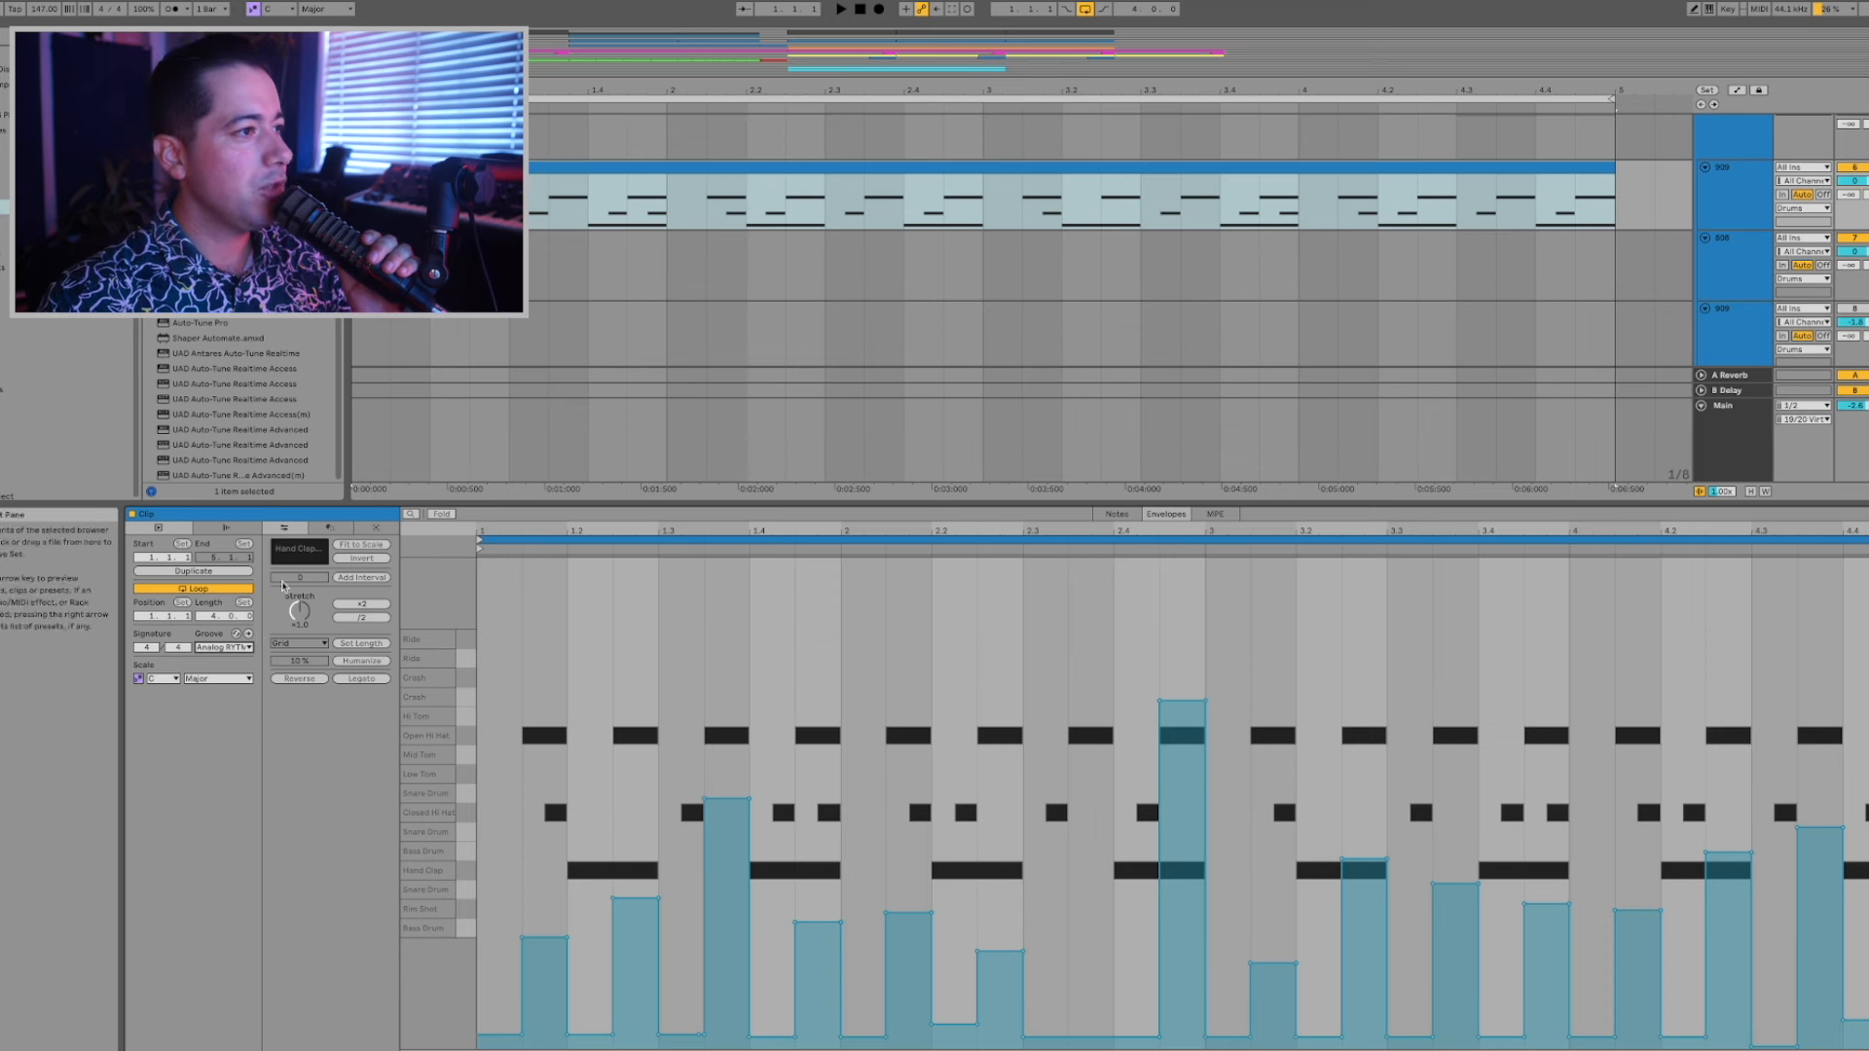
# Swap the clip's groove to Swing 16ths 61 from the groove library, and play the loop.
pyautogui.click(236, 633)
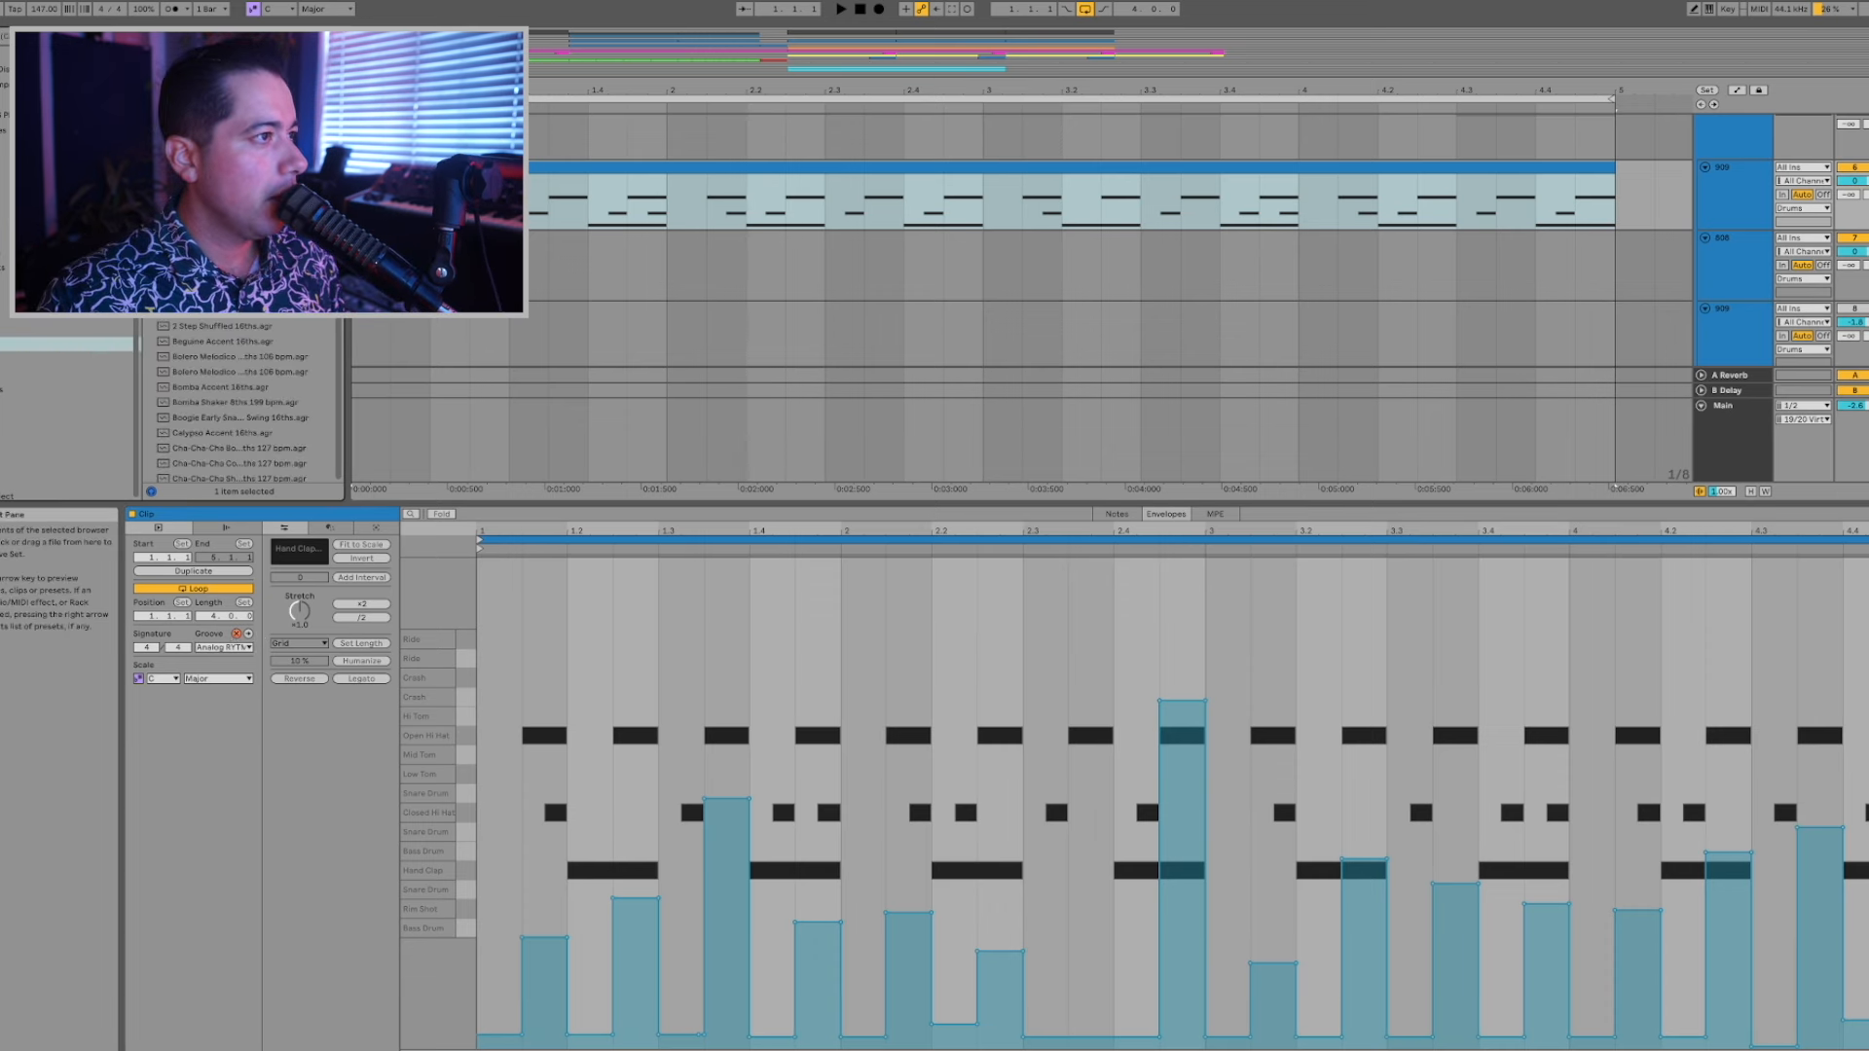
pyautogui.scroll(-10, 251, 346)
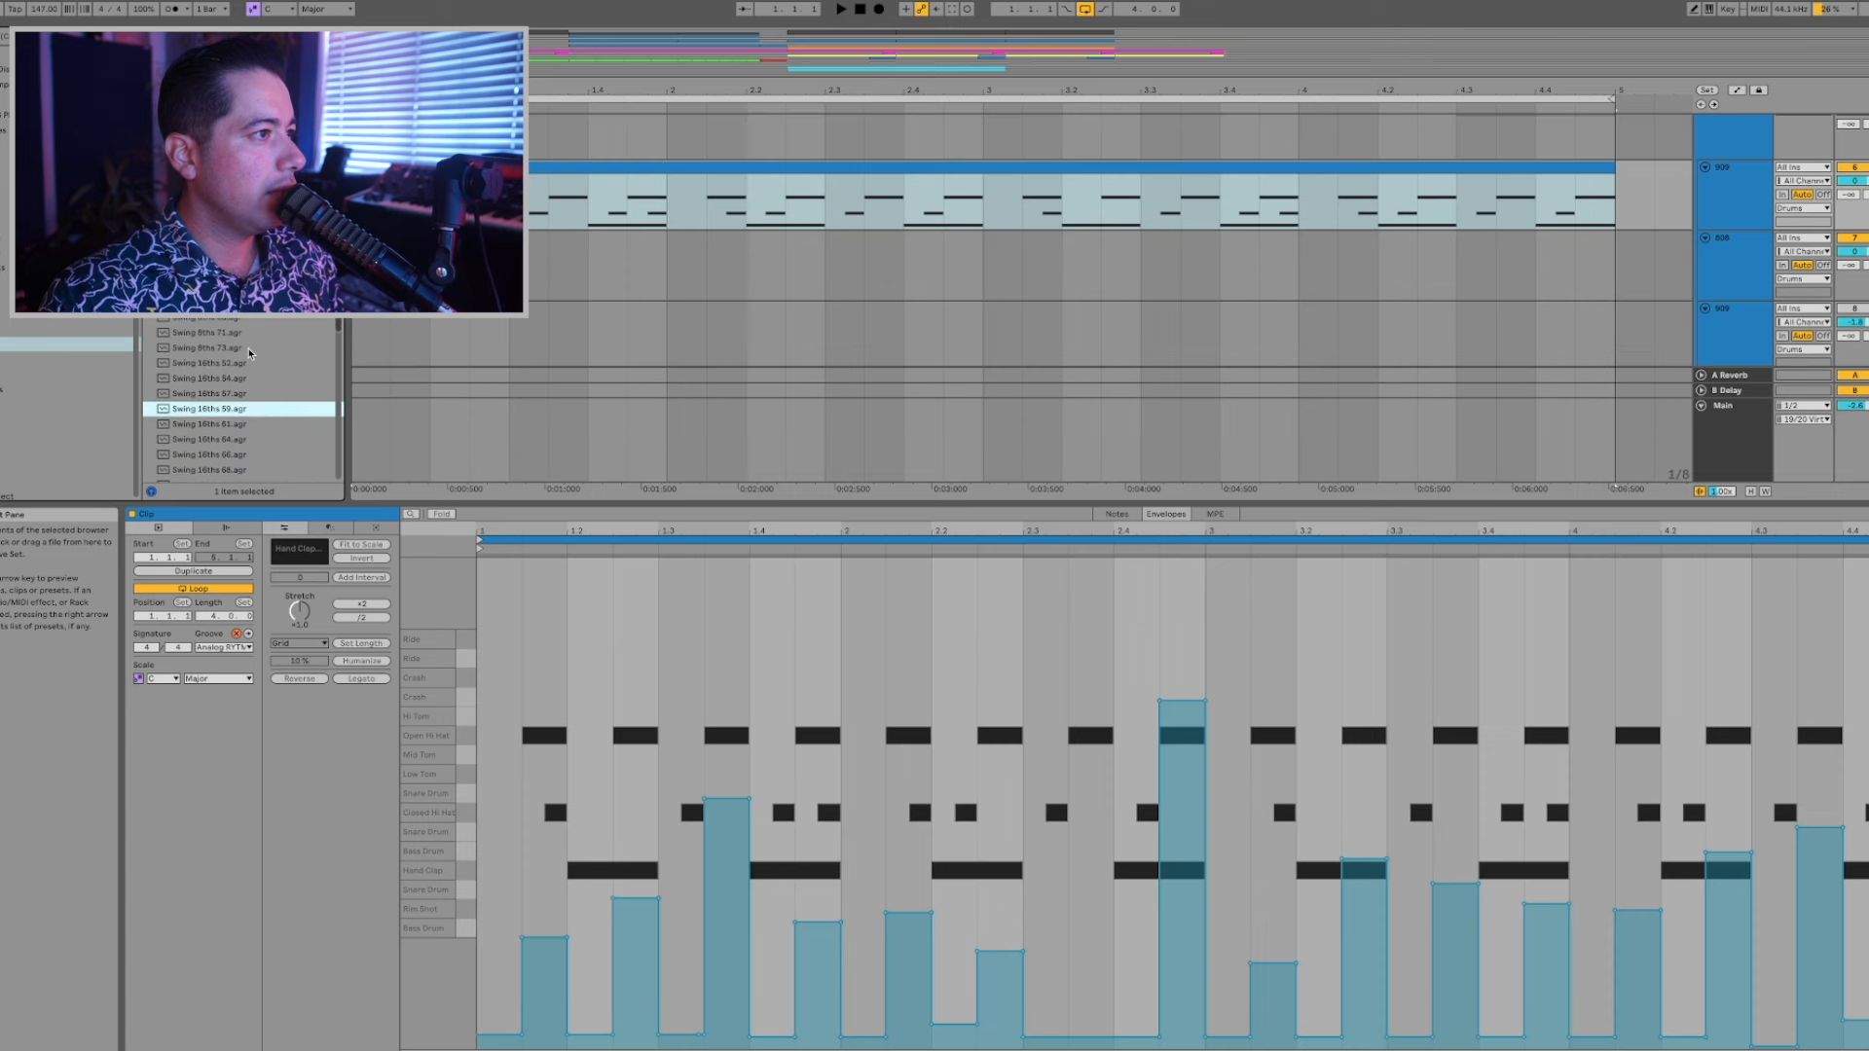
pyautogui.doubleClick(228, 425)
pyautogui.press('space')
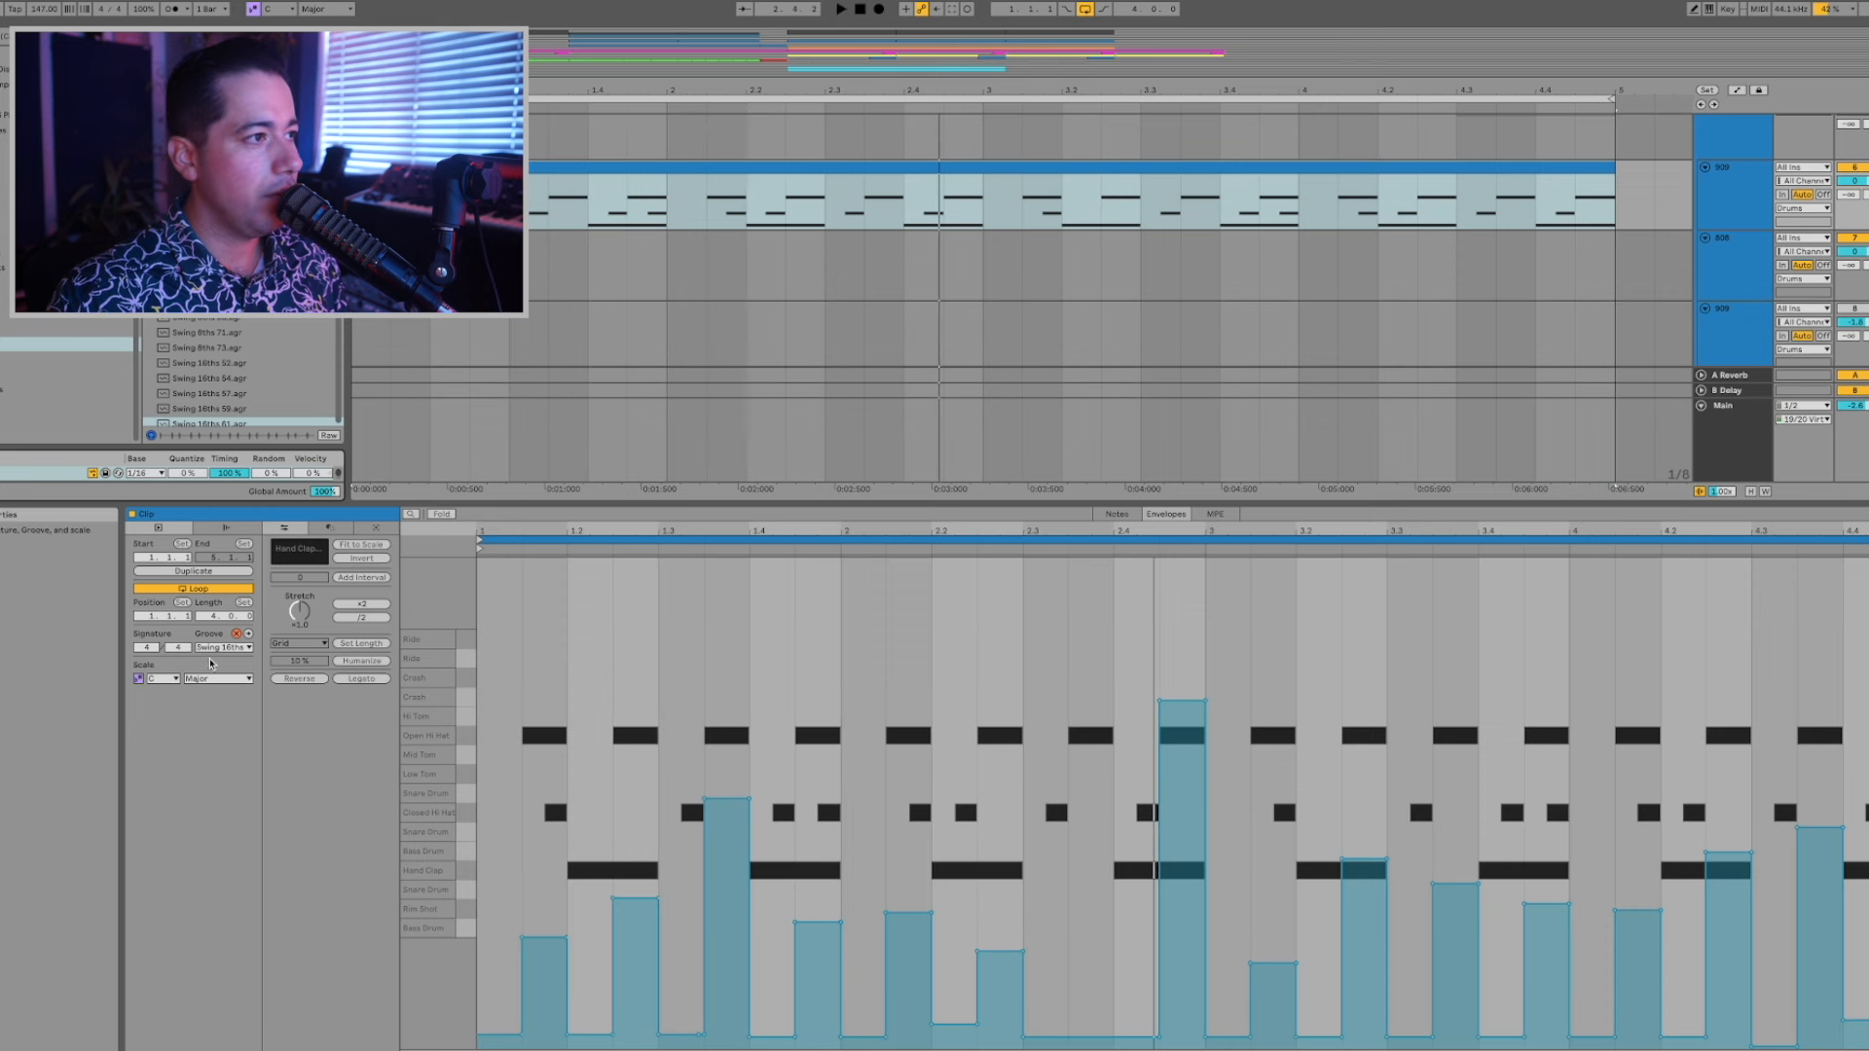
# Select the Swing 16ths 57 groove in the library and enlarge the Groove Pool.
pyautogui.click(250, 395)
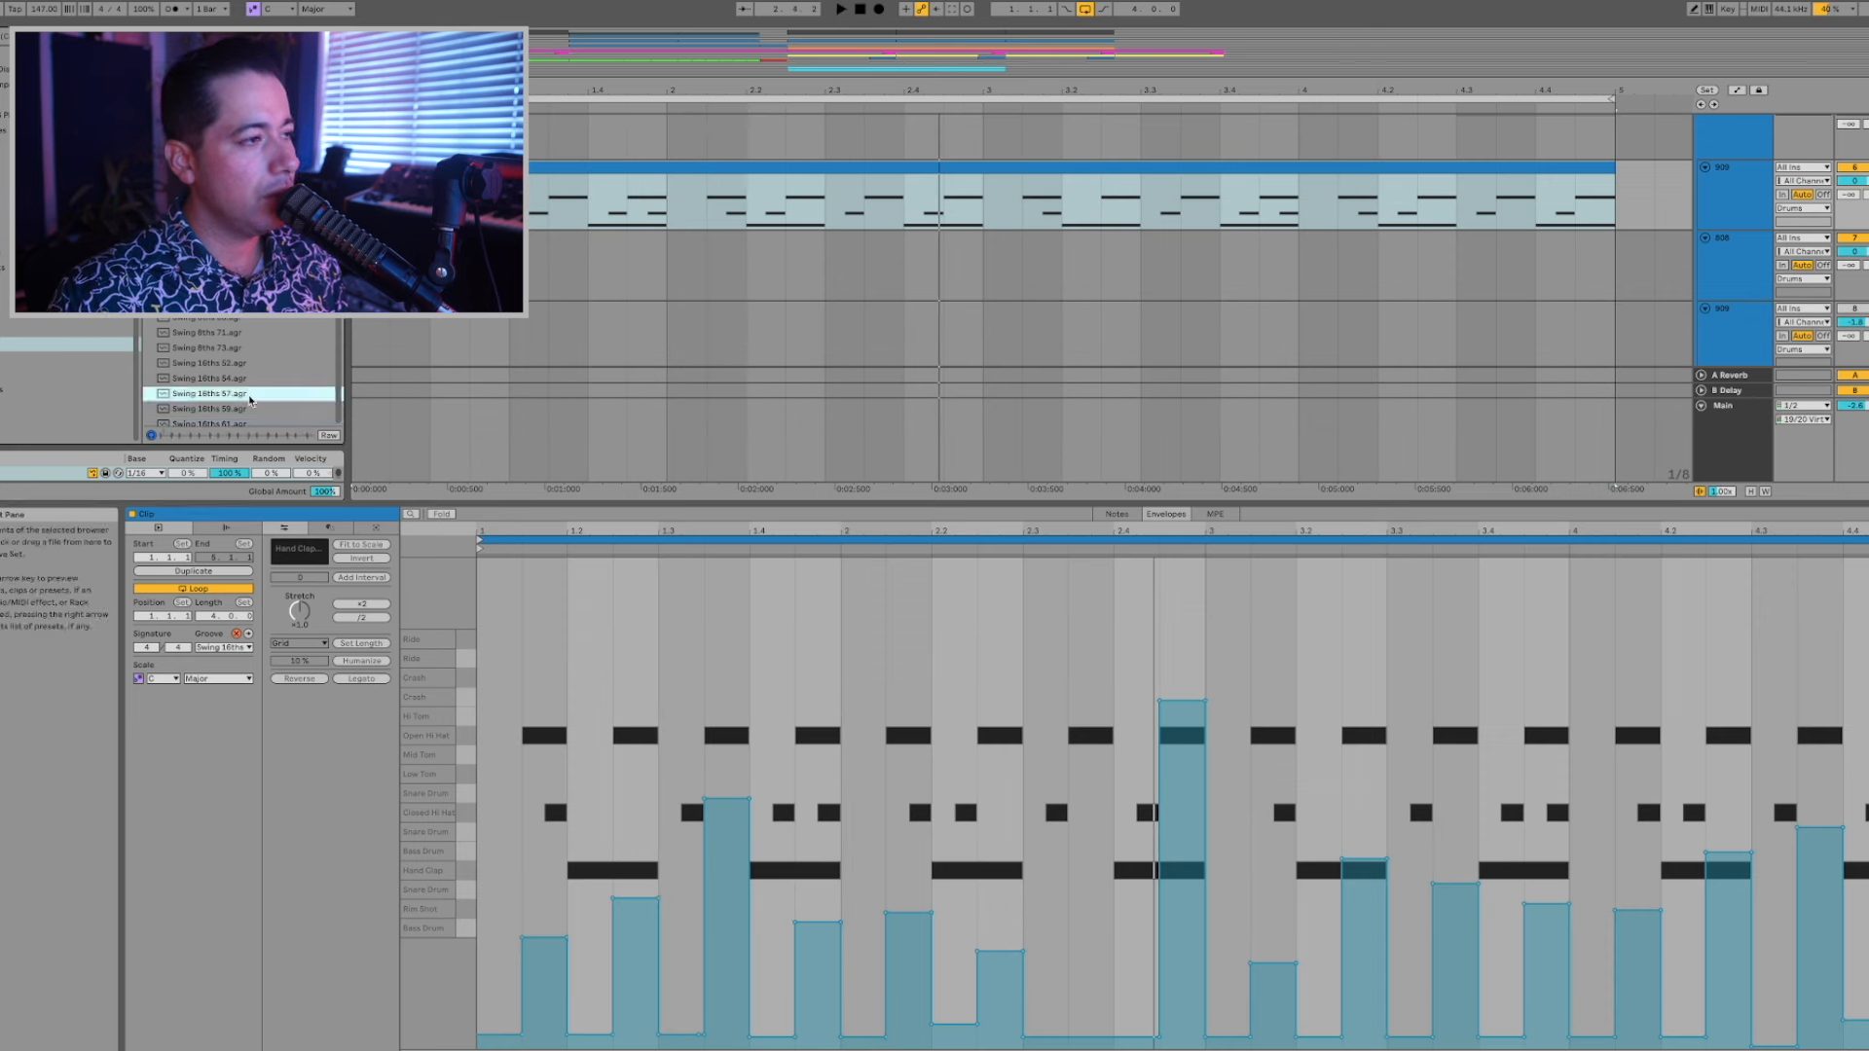
pyautogui.moveTo(374, 499); pyautogui.dragTo(374, 681)
pyautogui.moveTo(289, 628); pyautogui.dragTo(146, 420)
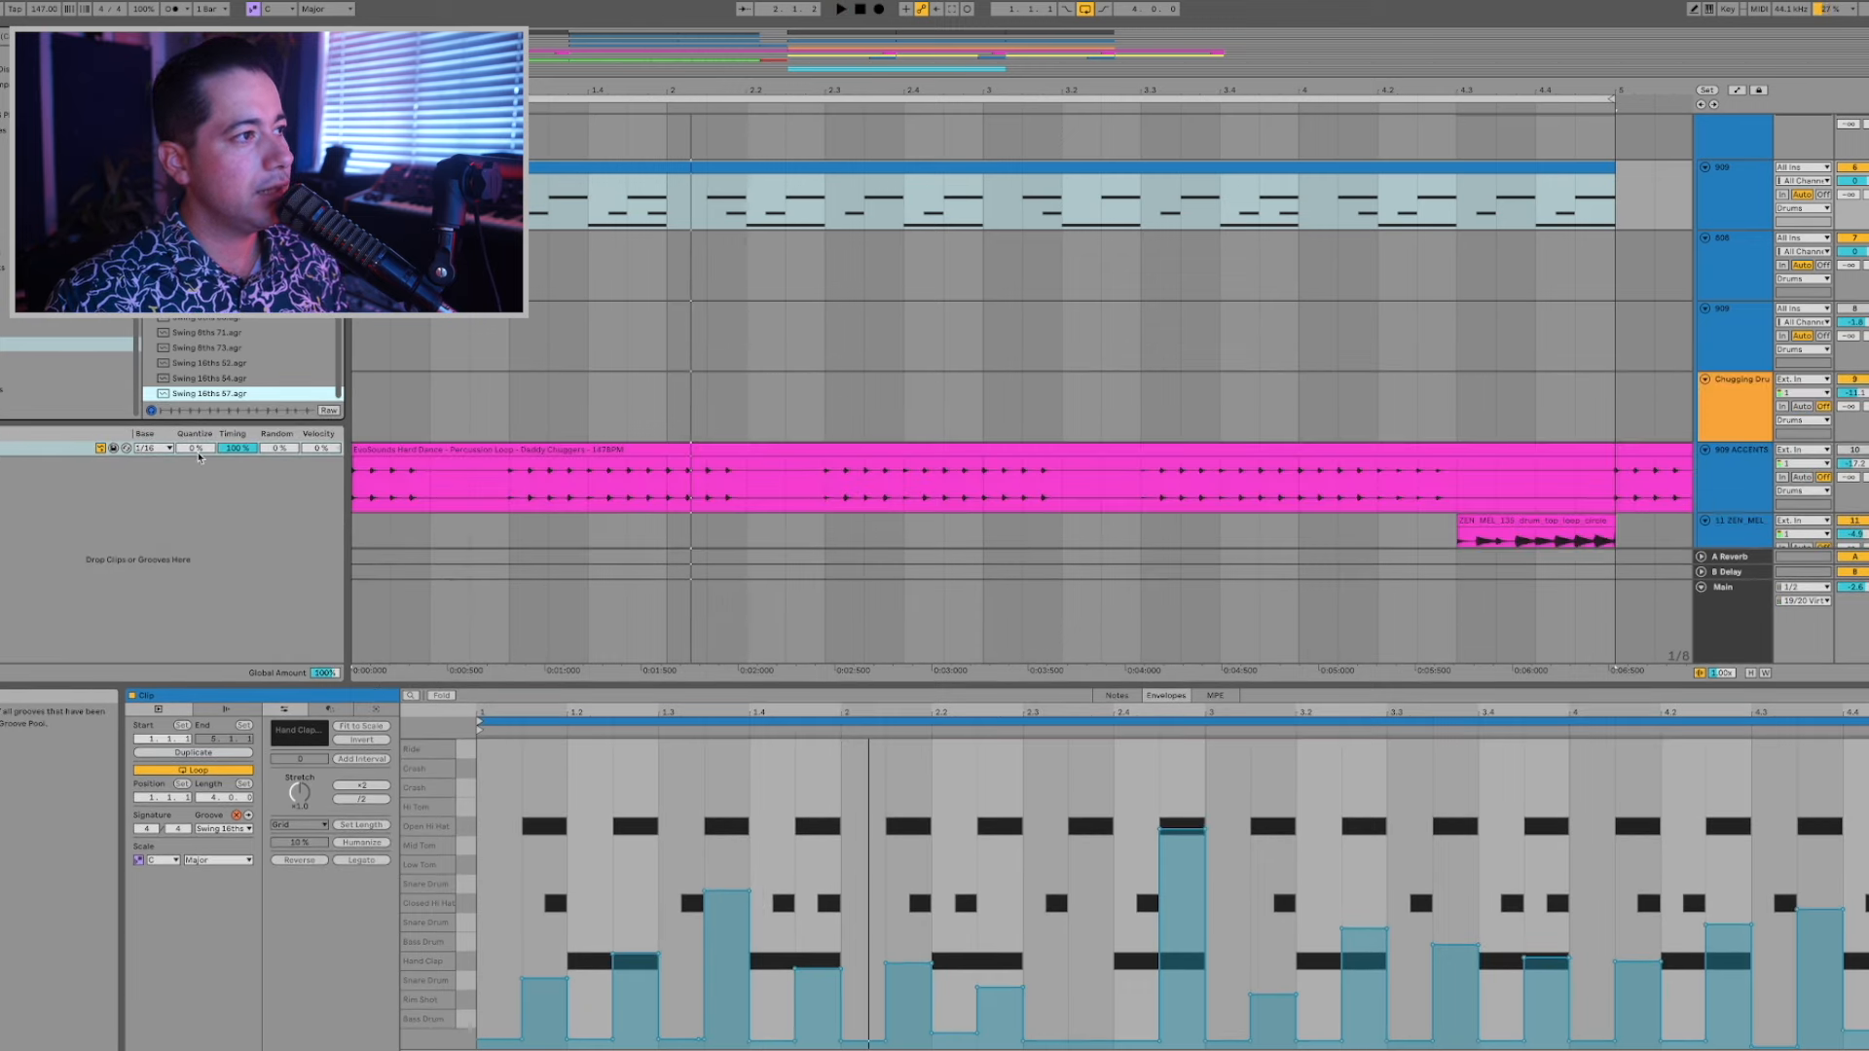
# Set the swing groove's Quantize to 100% and lower its Timing amount while playing the loop.
pyautogui.moveTo(244, 456); pyautogui.dragTo(243, 477)
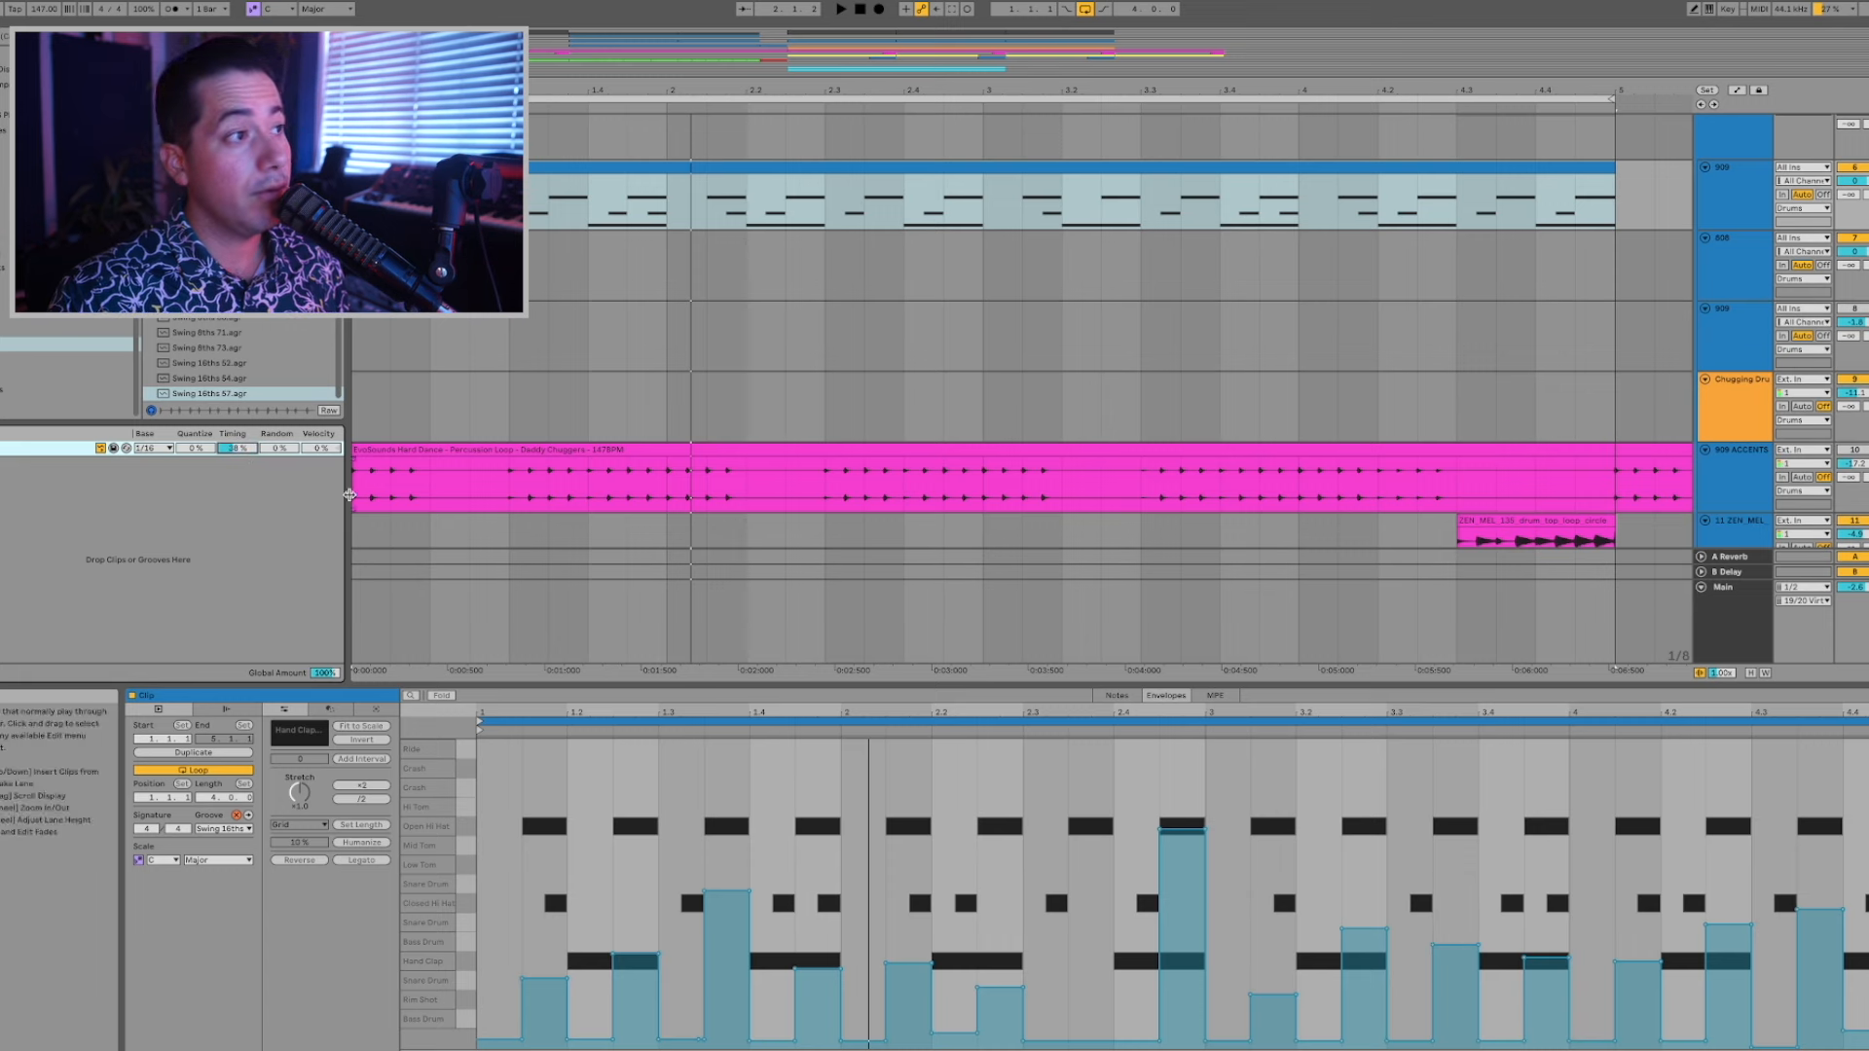
pyautogui.moveTo(264, 453); pyautogui.dragTo(263, 467)
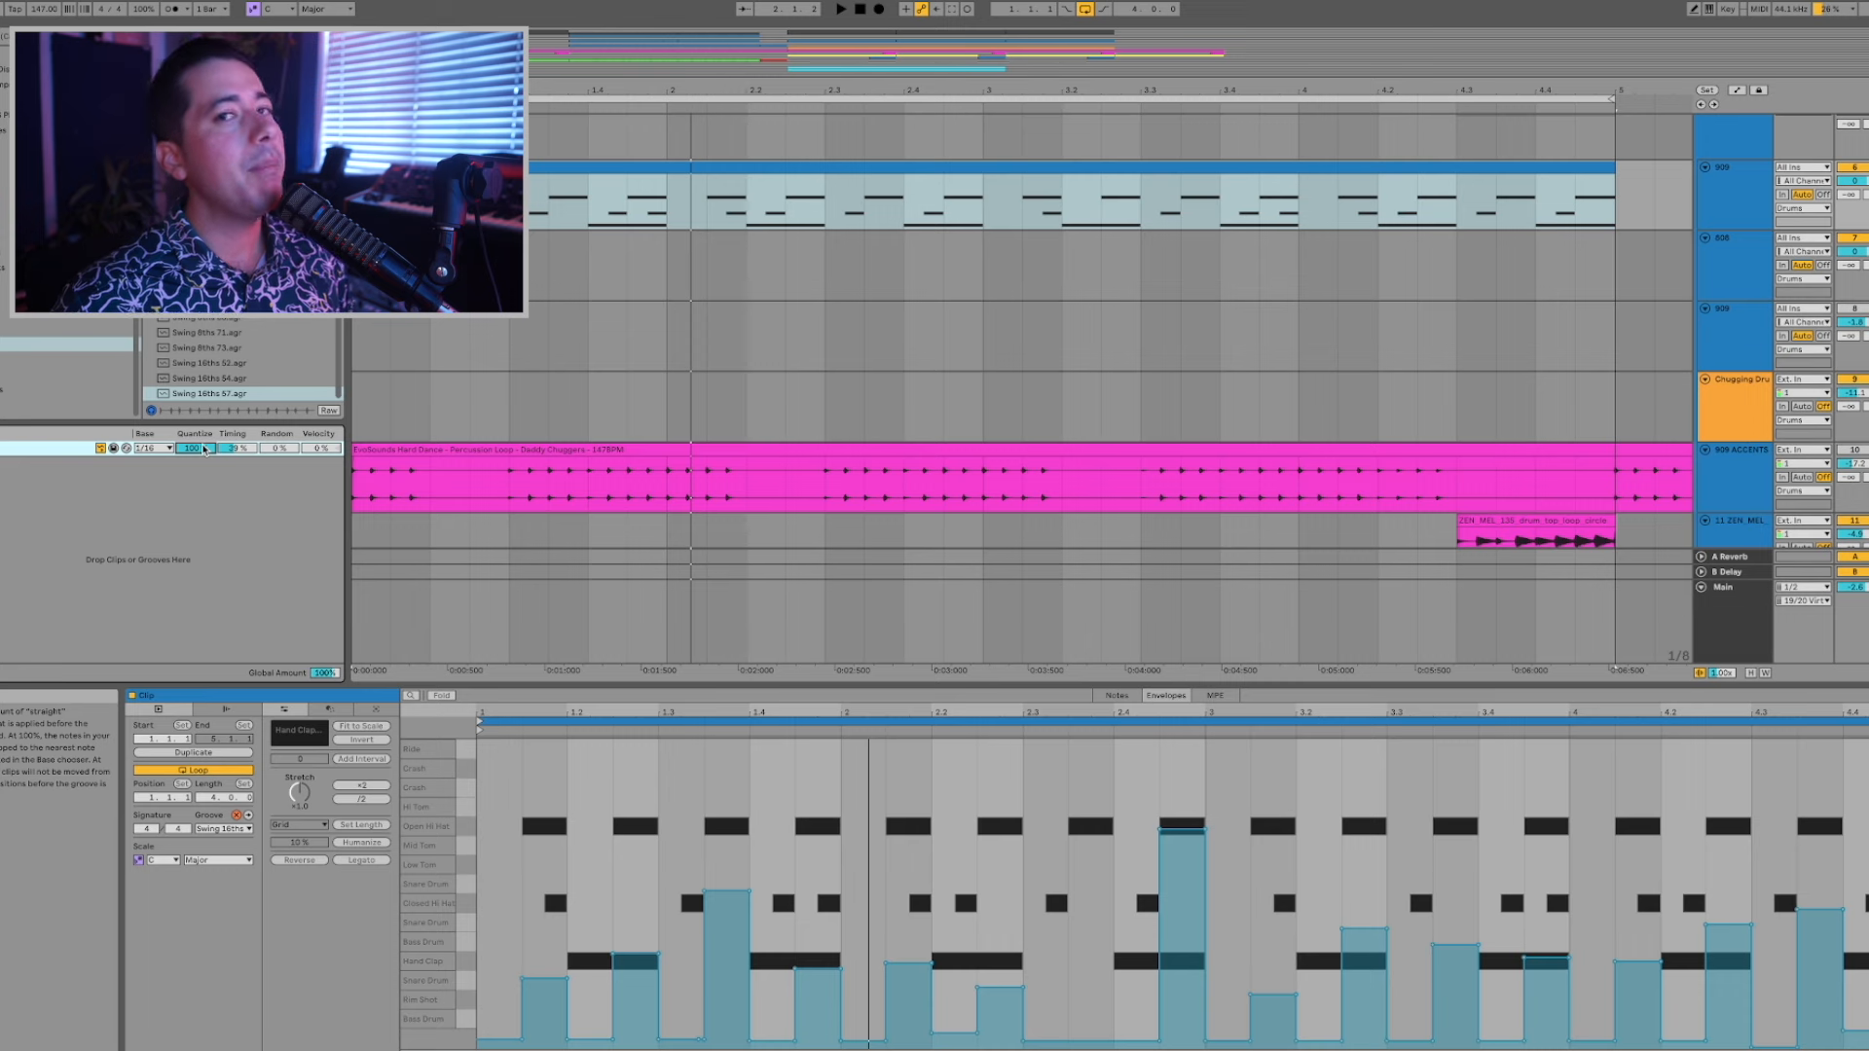
pyautogui.press('space')
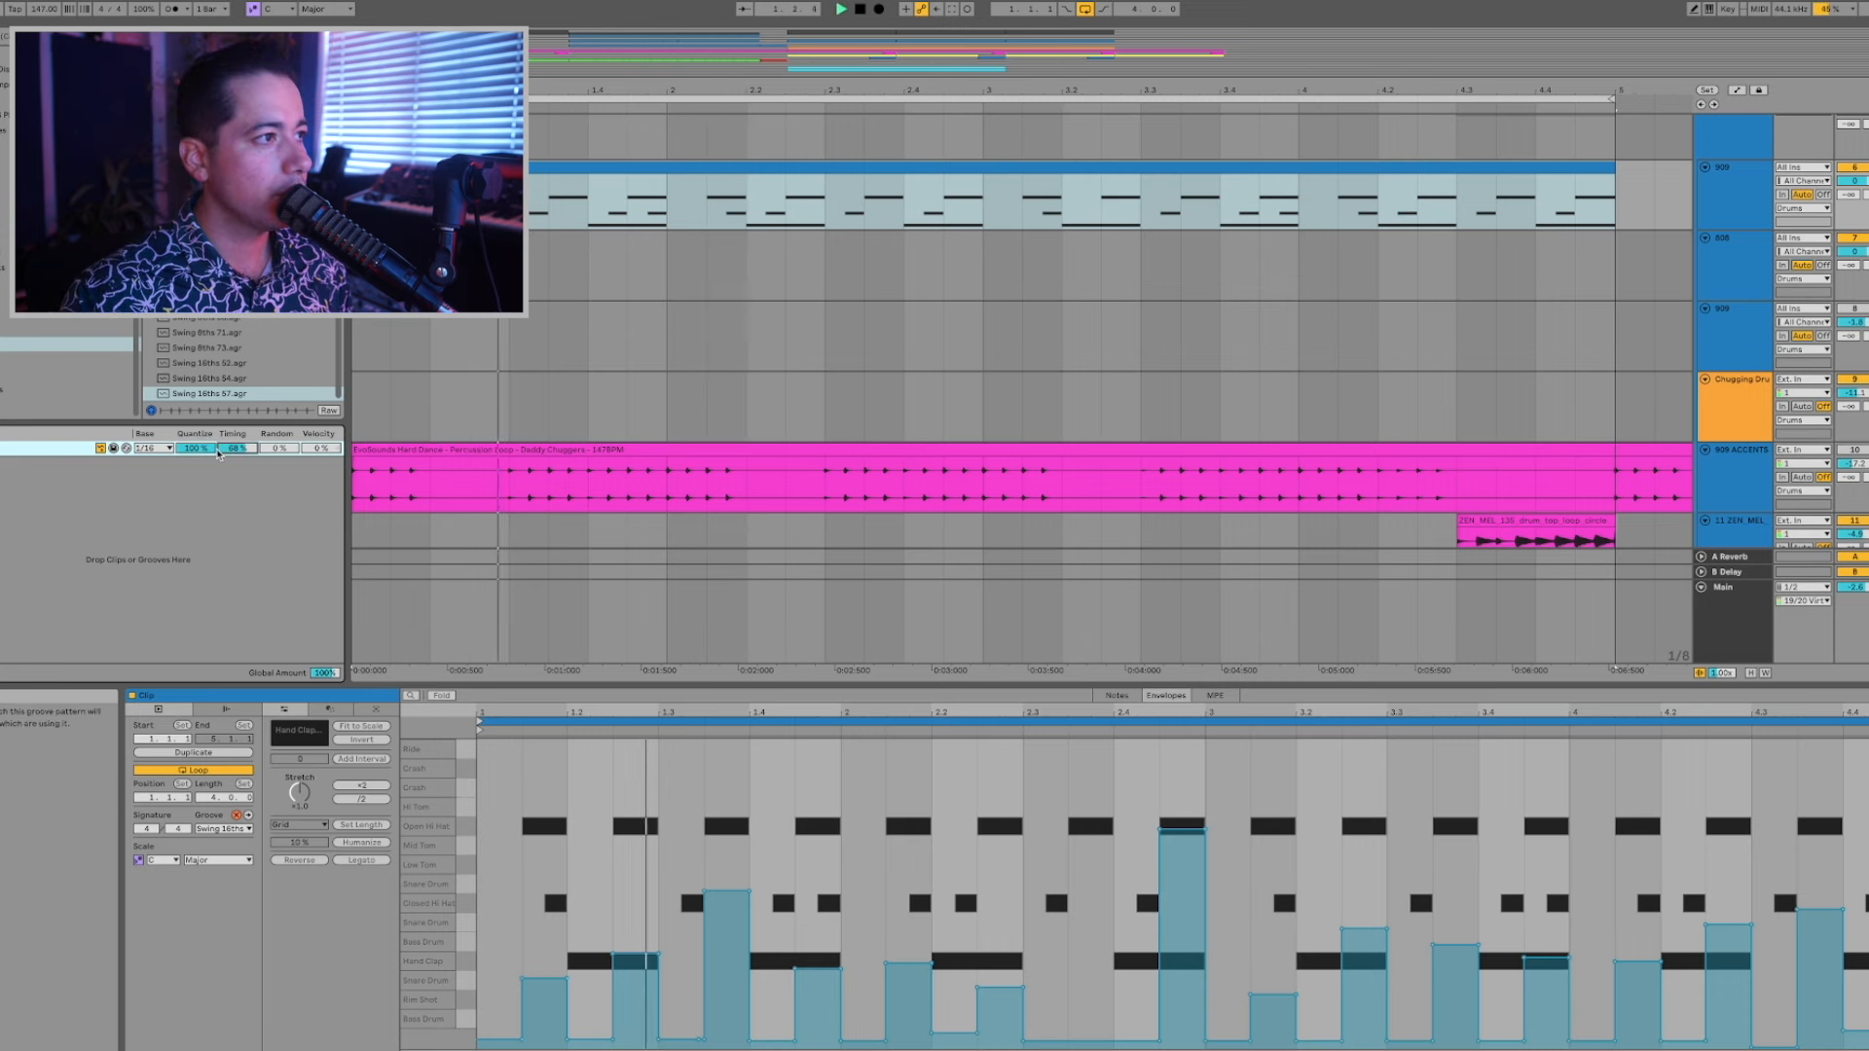
pyautogui.moveTo(236, 449); pyautogui.dragTo(237, 460)
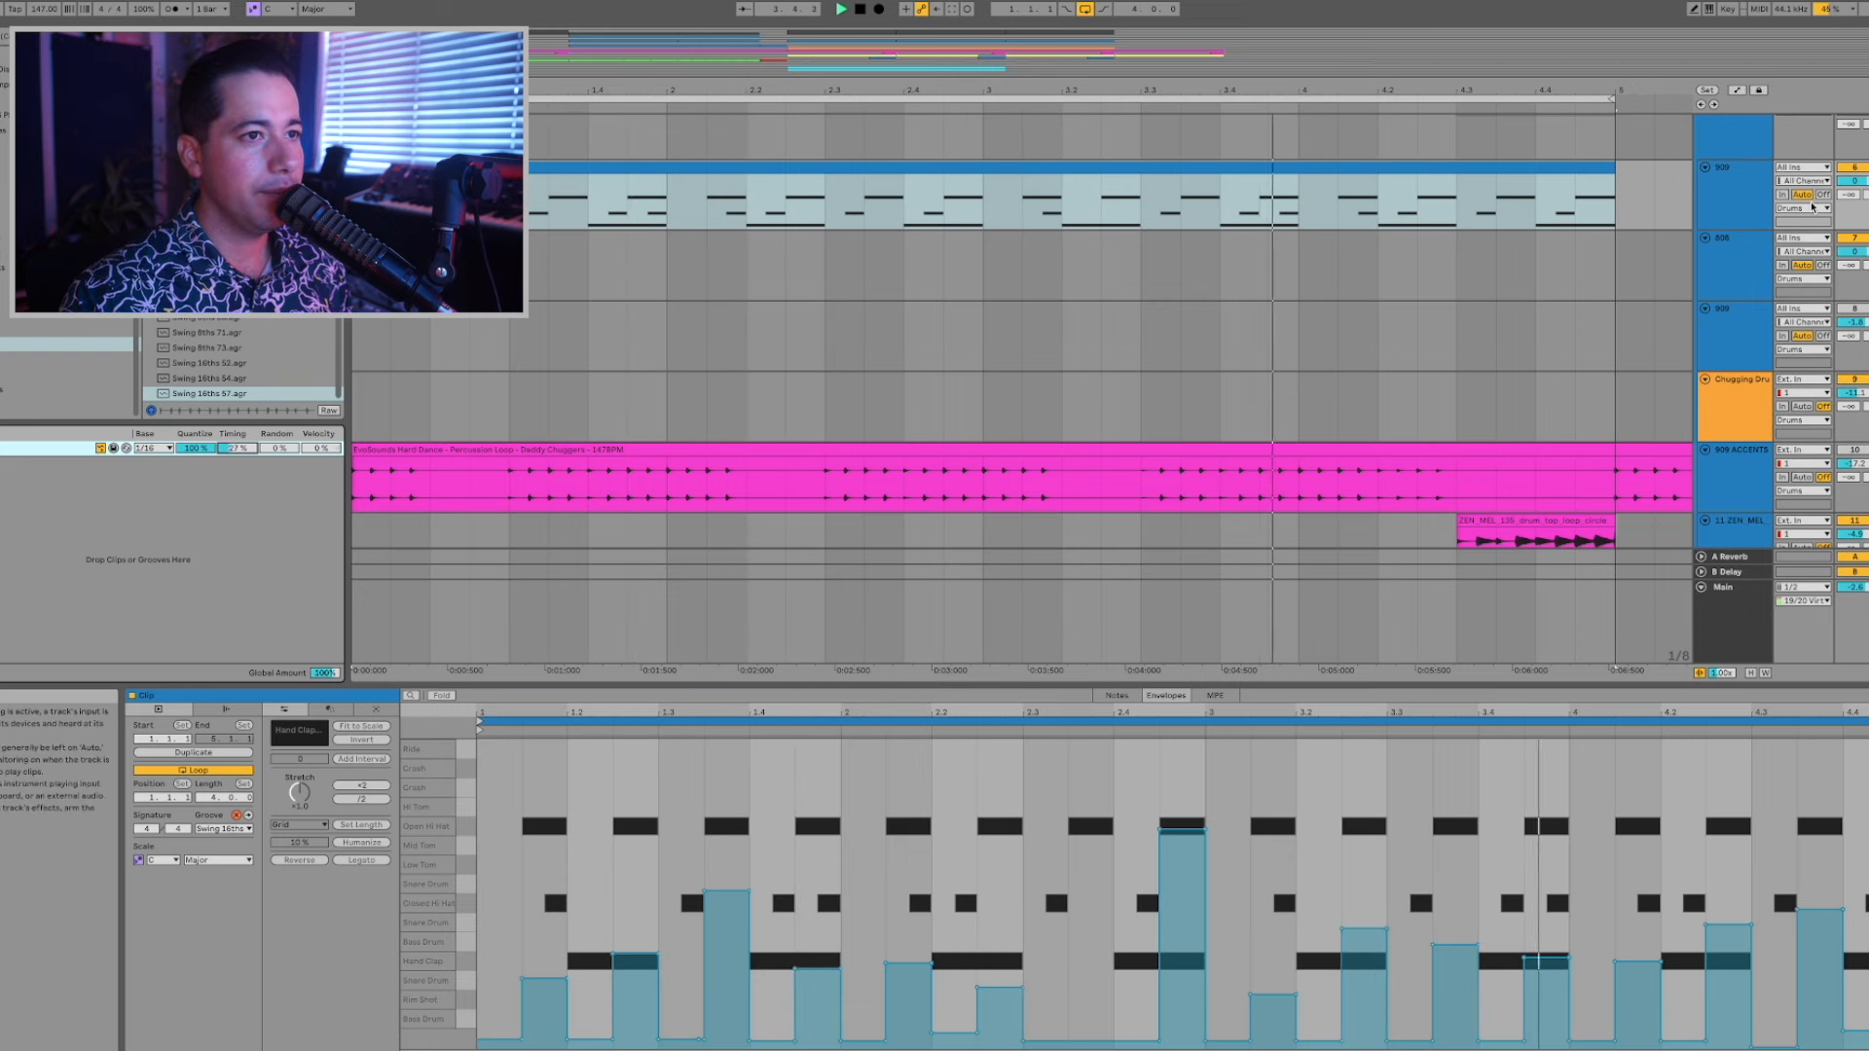
# Fold the Main track and select the third drum track in the Drums group.
pyautogui.scroll(2, 1645, 448)
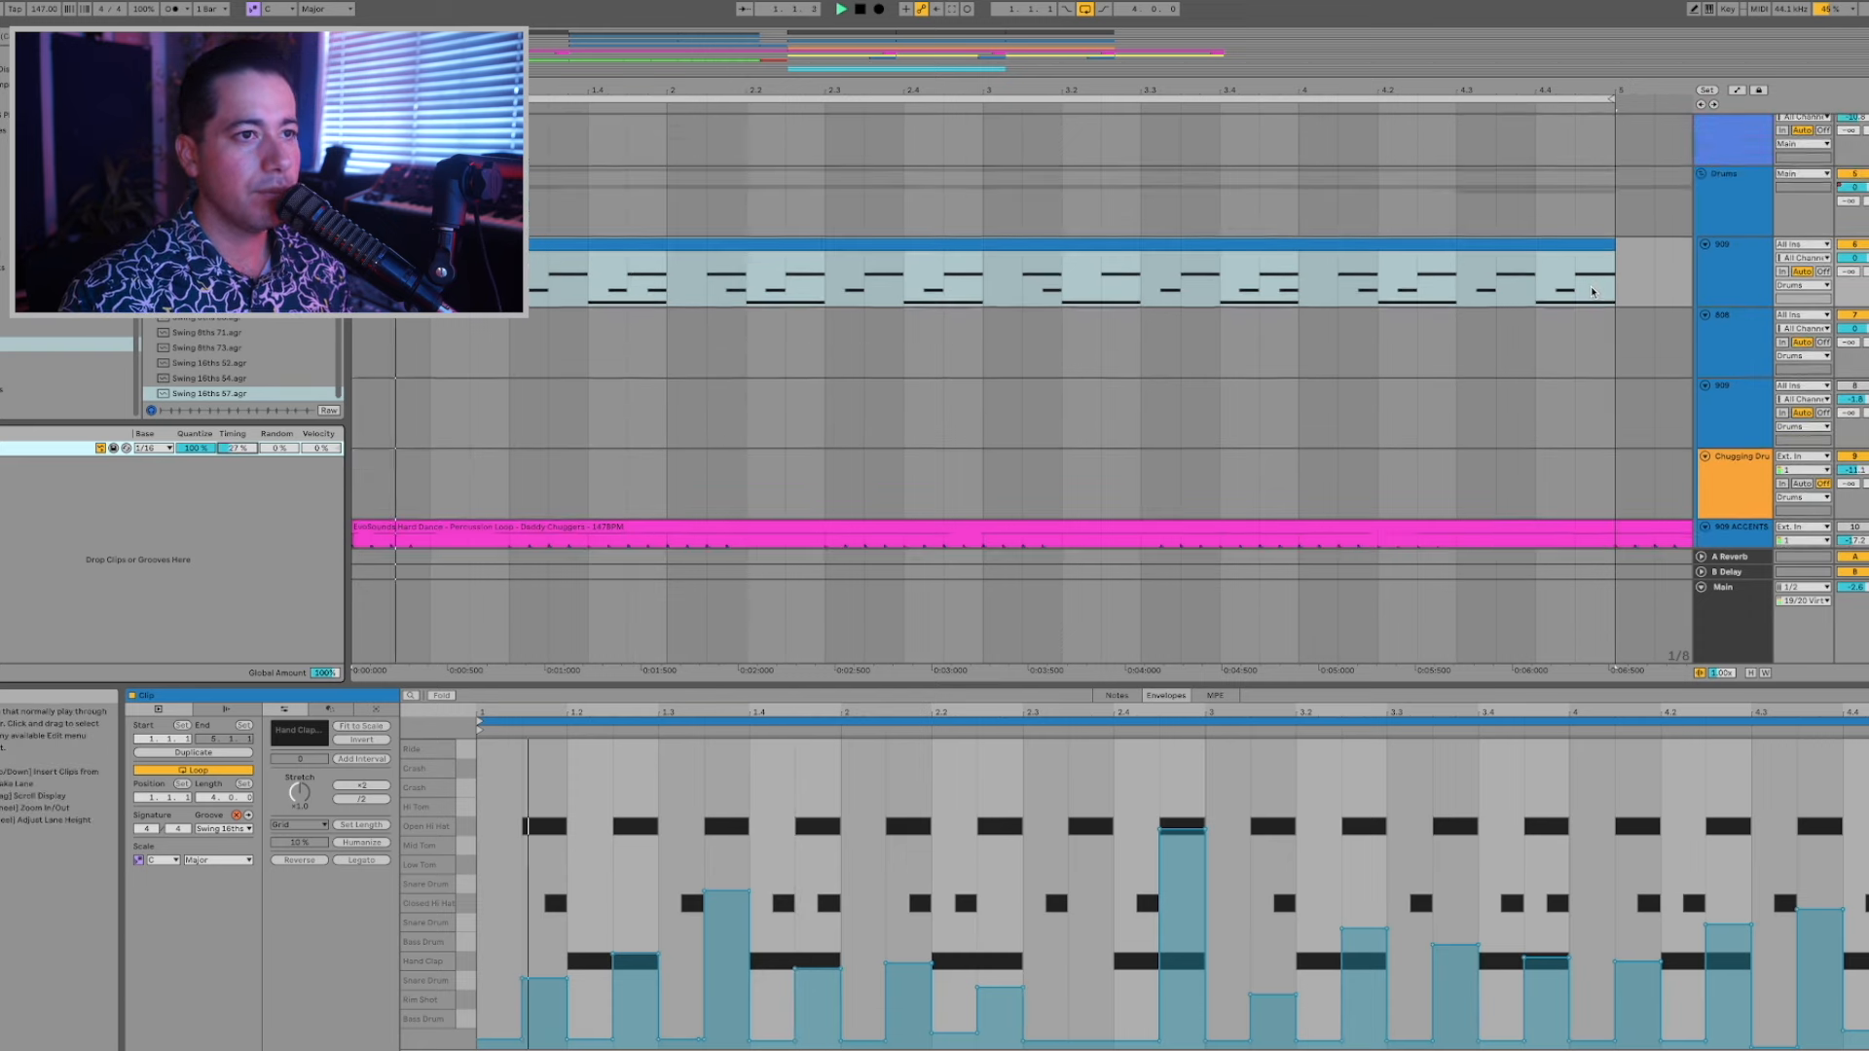
pyautogui.click(1702, 587)
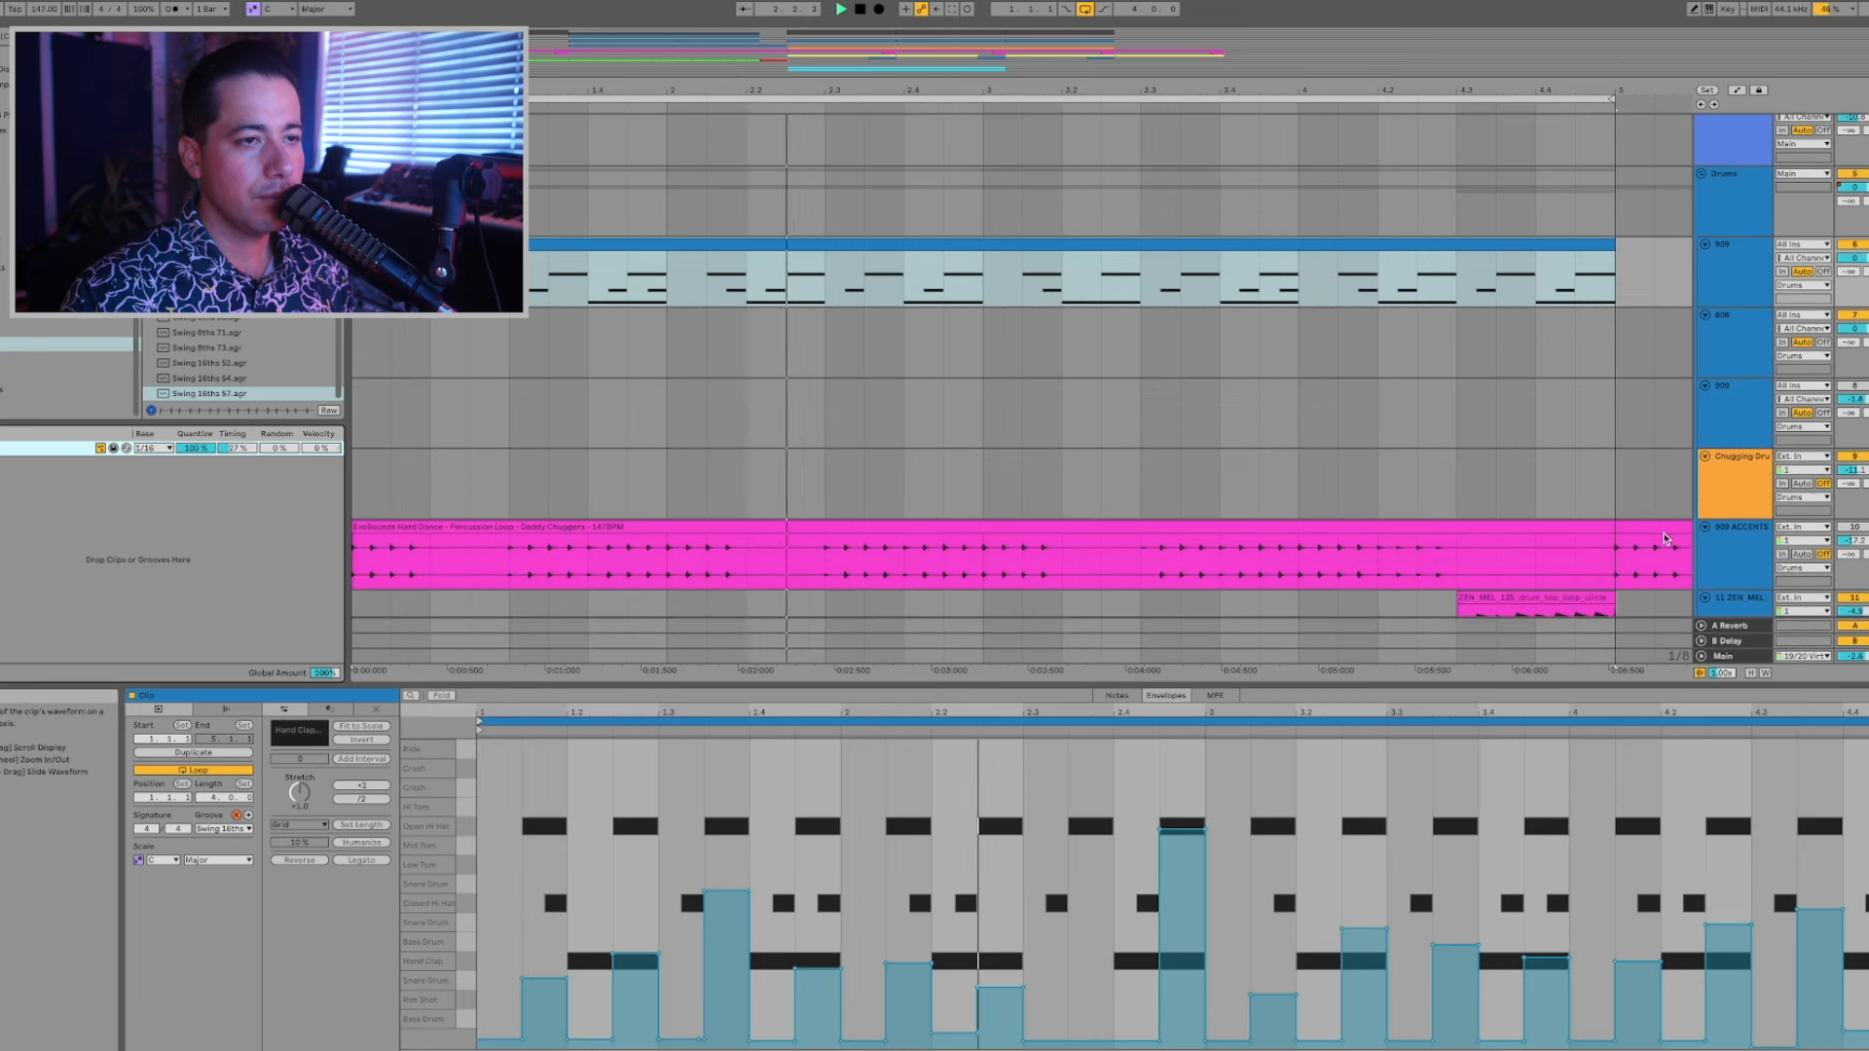
pyautogui.scroll(1, 1749, 401)
pyautogui.click(1752, 400)
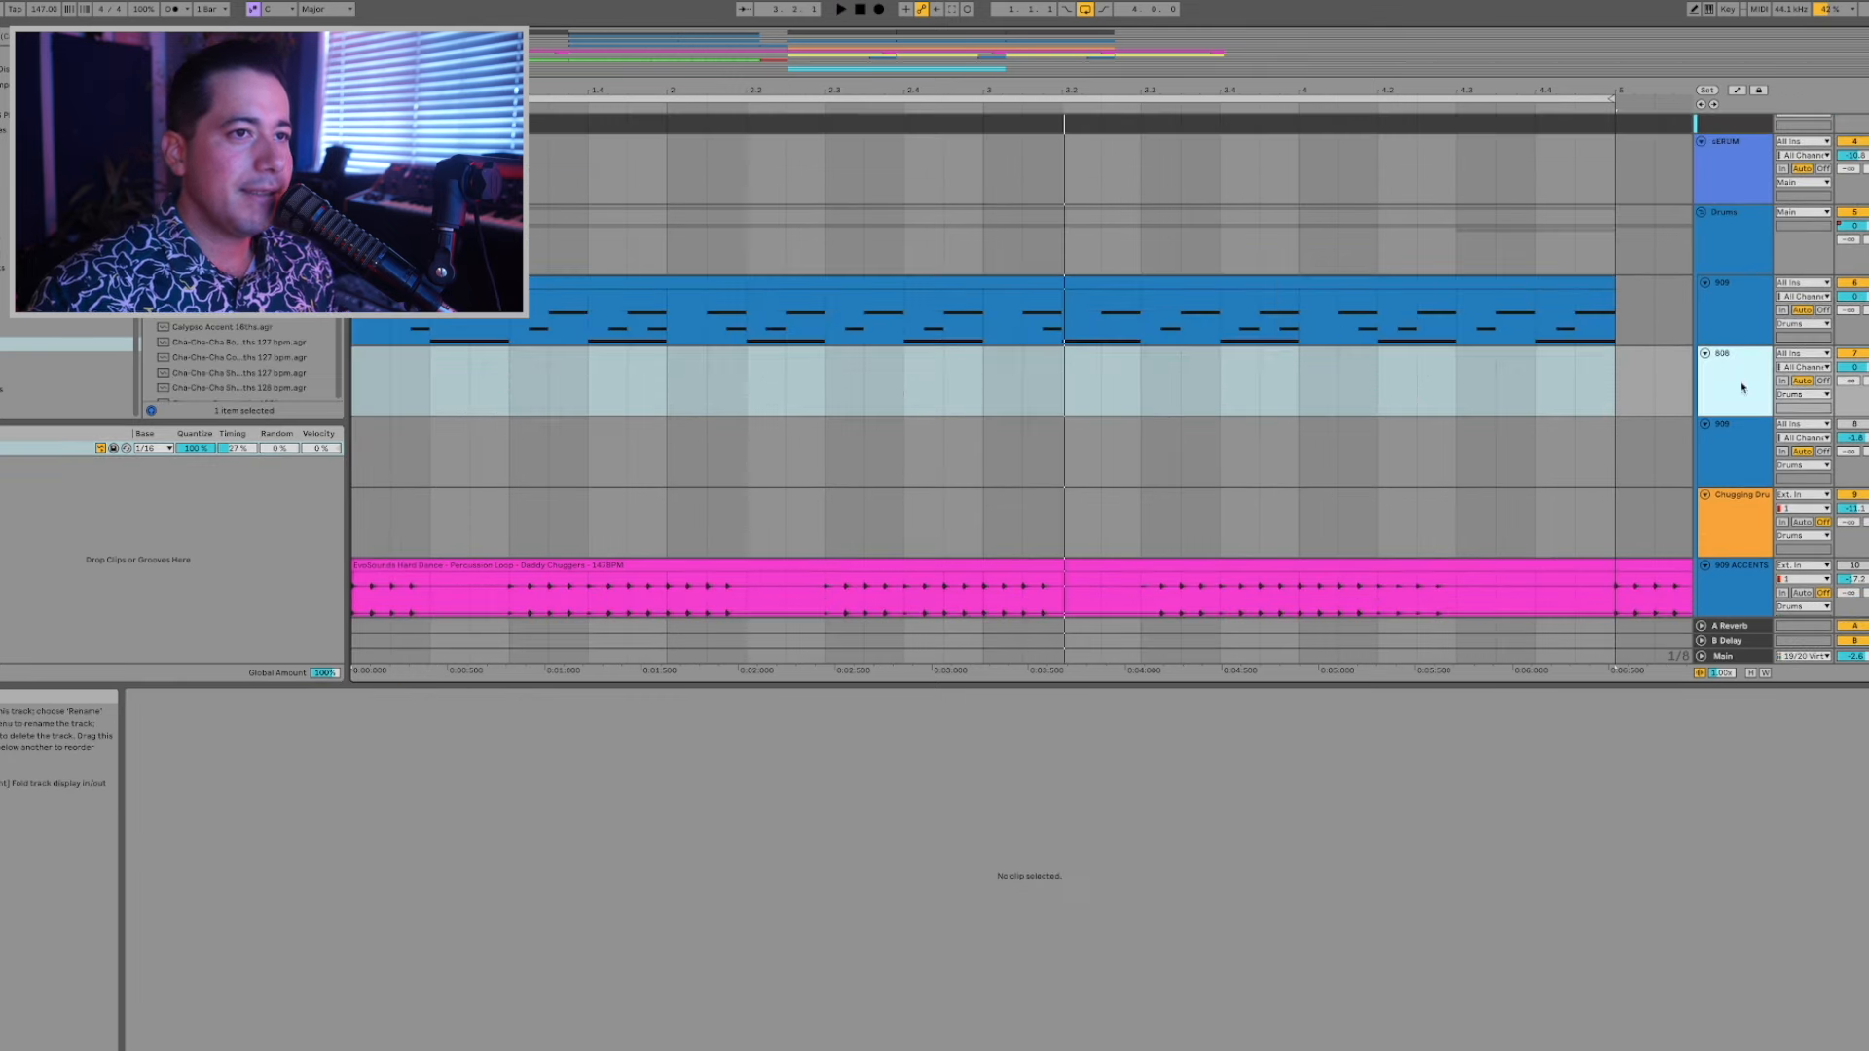
pyautogui.click(1757, 436)
pyautogui.scroll(1, 1743, 409)
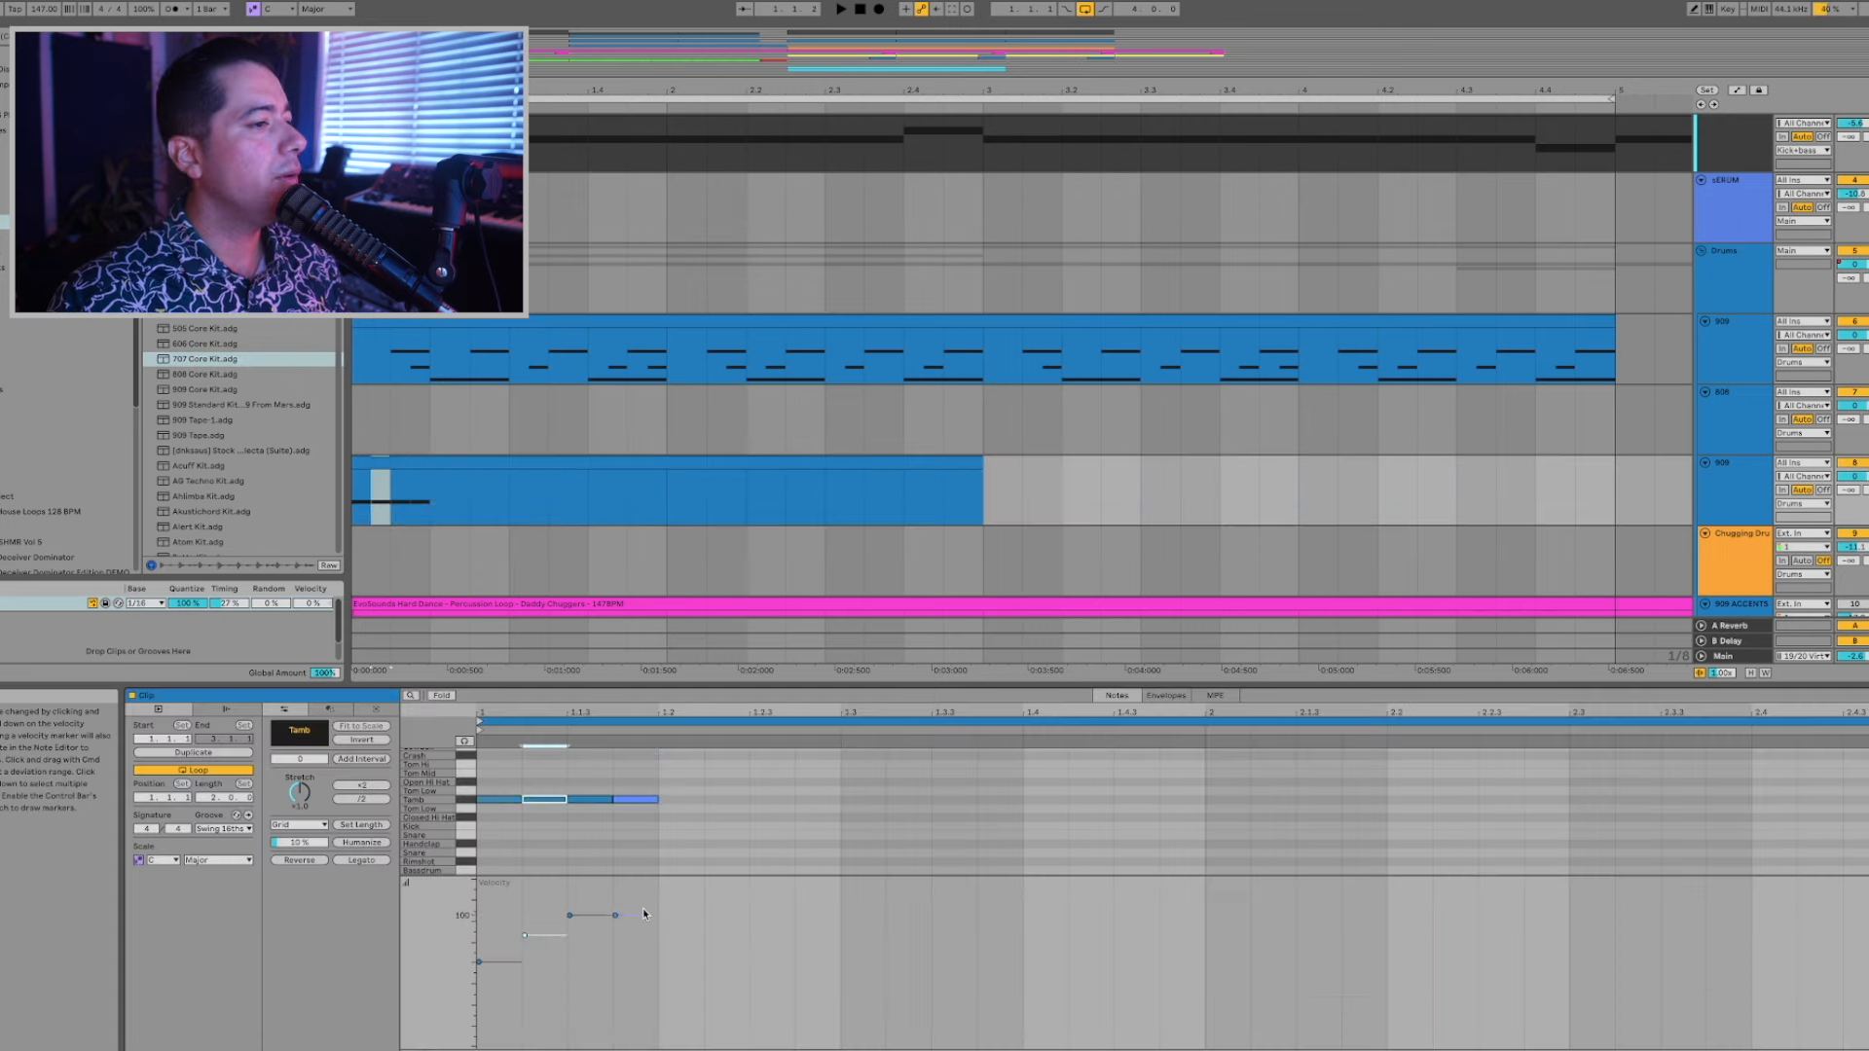
# Lower the velocities of the first, second and fourth Tamb sixteenth notes to create uneven accents, and play the clip.
pyautogui.moveTo(615, 914); pyautogui.dragTo(615, 930)
pyautogui.moveTo(639, 848); pyautogui.dragTo(508, 790)
pyautogui.moveTo(491, 972); pyautogui.dragTo(495, 979)
pyautogui.press('b')
pyautogui.click(524, 971)
pyautogui.press('space')
pyautogui.press('space')
# Set the second Tamb note's velocity to about 27 and the fourth's to about 50, playing the clip to compare.
pyautogui.moveTo(525, 976); pyautogui.dragTo(520, 1022)
pyautogui.press('space')
pyautogui.press('space')
pyautogui.press('space')
pyautogui.click(523, 1011)
pyautogui.press('space')
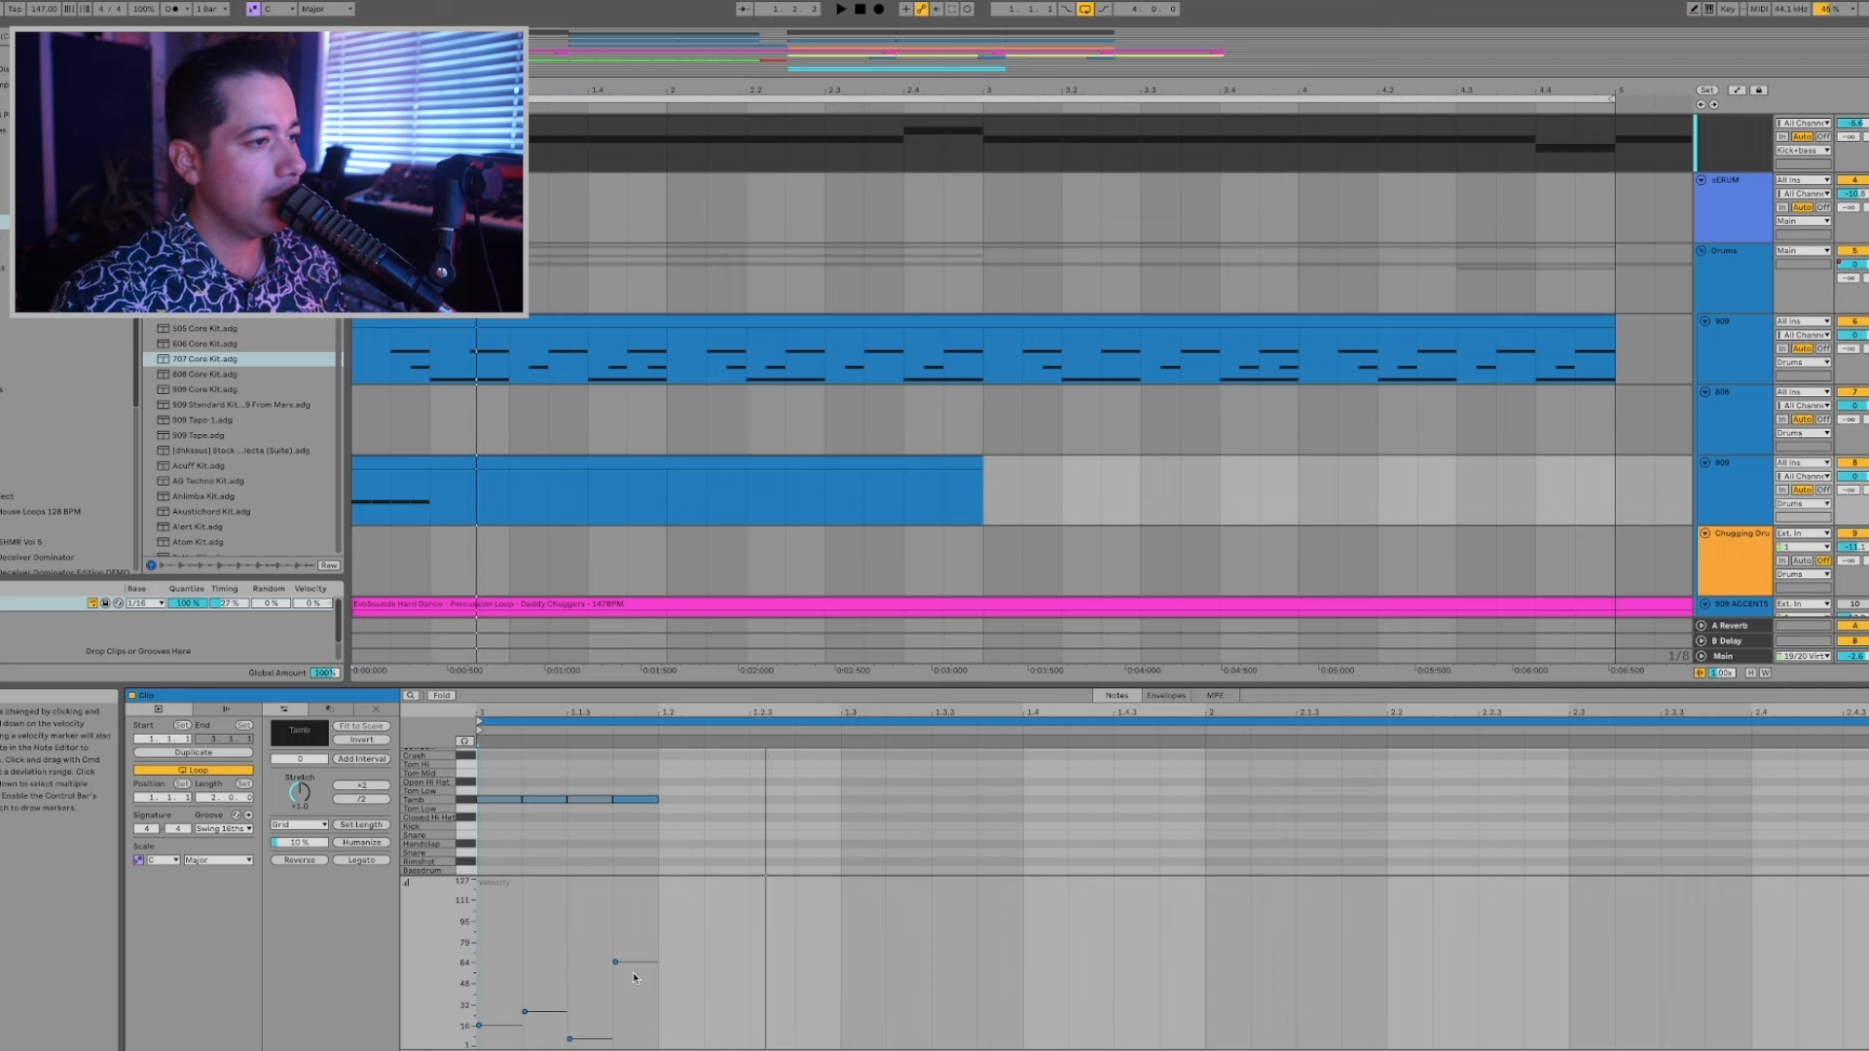
pyautogui.moveTo(639, 970); pyautogui.dragTo(636, 980)
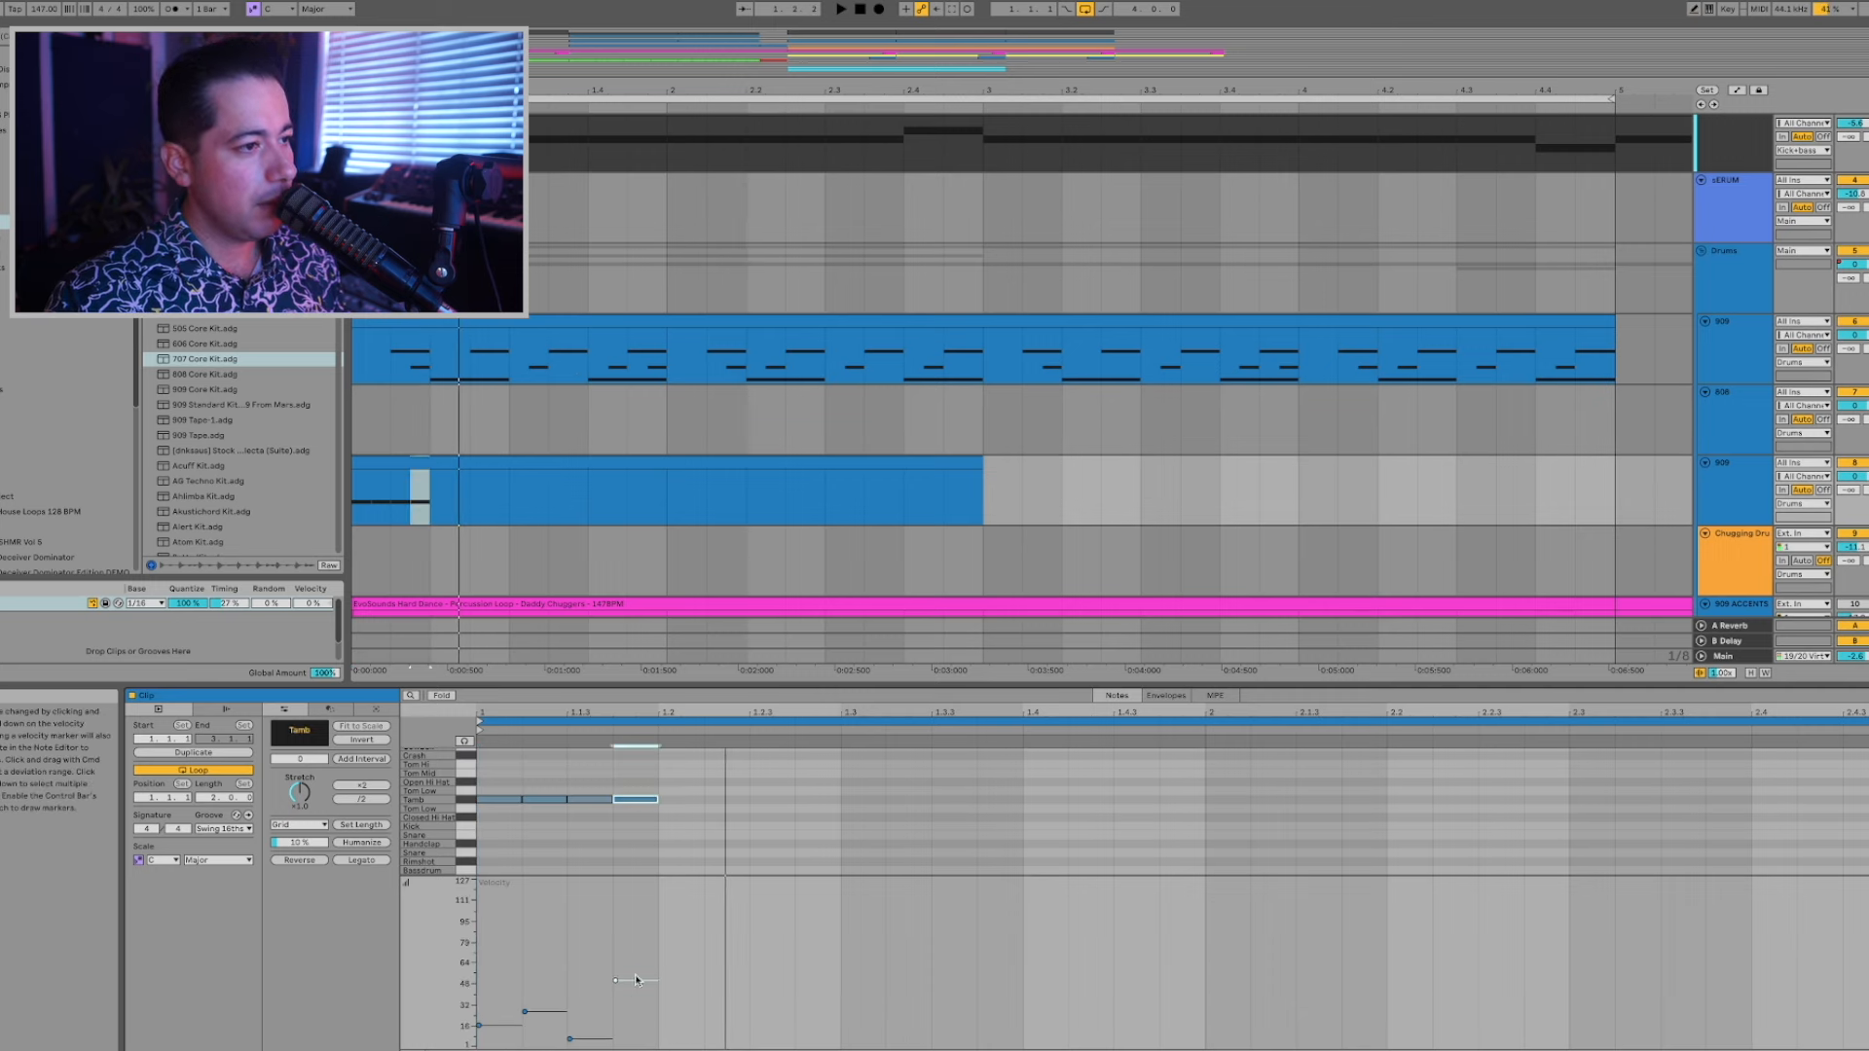
# Level all four Tamb notes to the same high velocity and play the clip.
pyautogui.press('super+a')
pyautogui.moveTo(491, 1025); pyautogui.dragTo(491, 879)
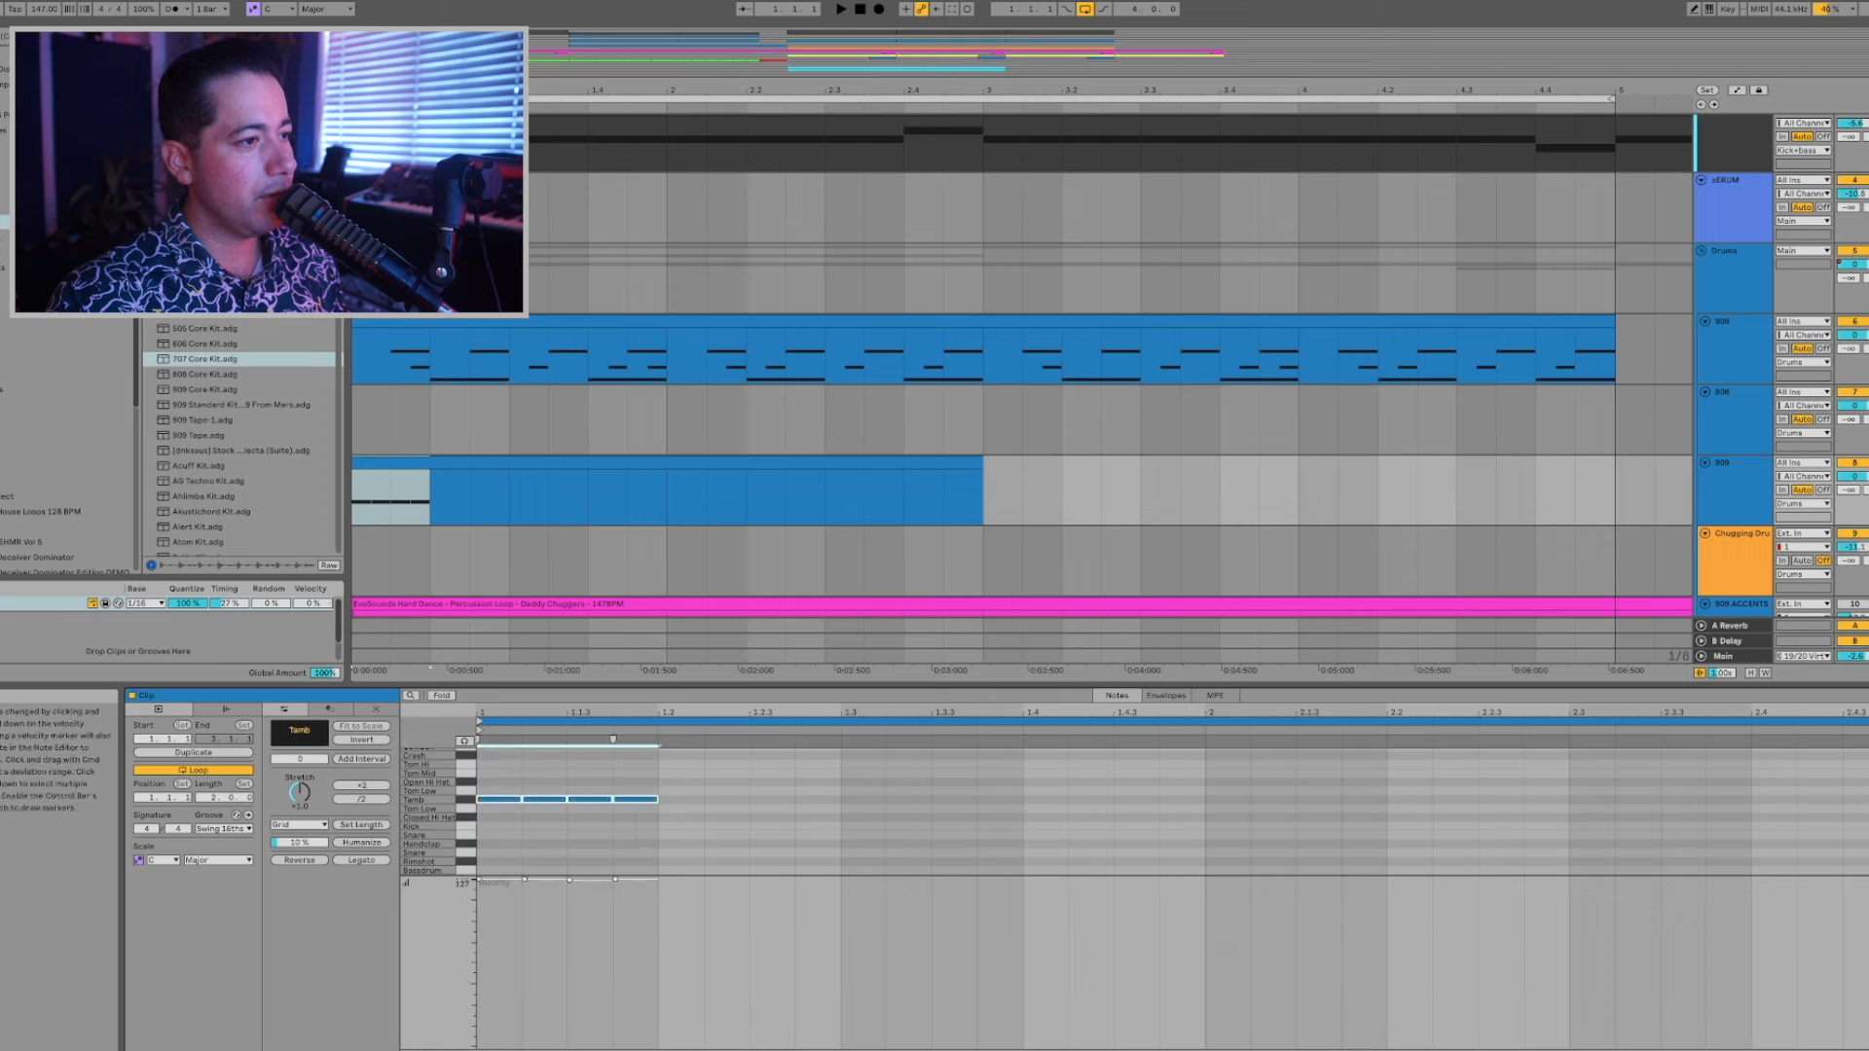
pyautogui.press('space')
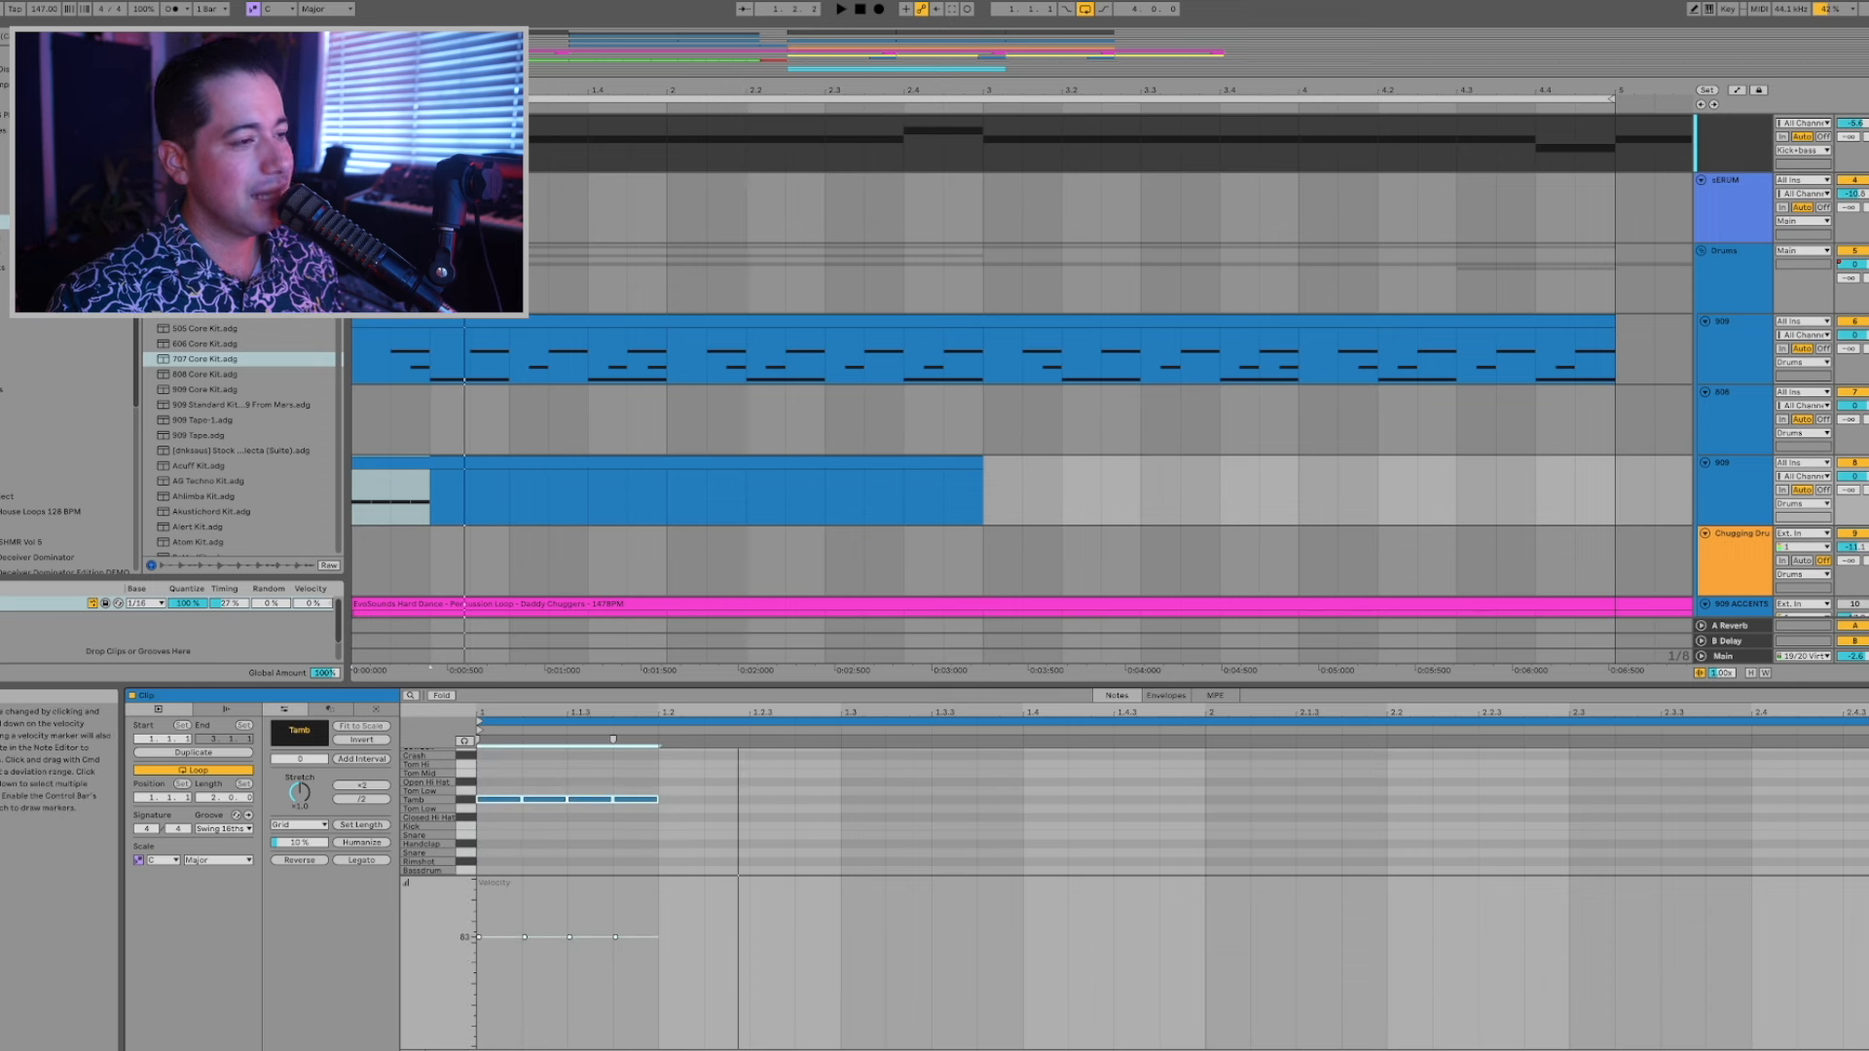
# Redraw uneven velocities for the four Tamb notes, keeping the third the quietest, while playing the loop.
pyautogui.moveTo(524, 936)
pyautogui.mouseDown()
pyautogui.moveTo(525, 1037)
pyautogui.moveTo(498, 1004)
pyautogui.moveTo(508, 962)
pyautogui.mouseUp()
pyautogui.press('b')
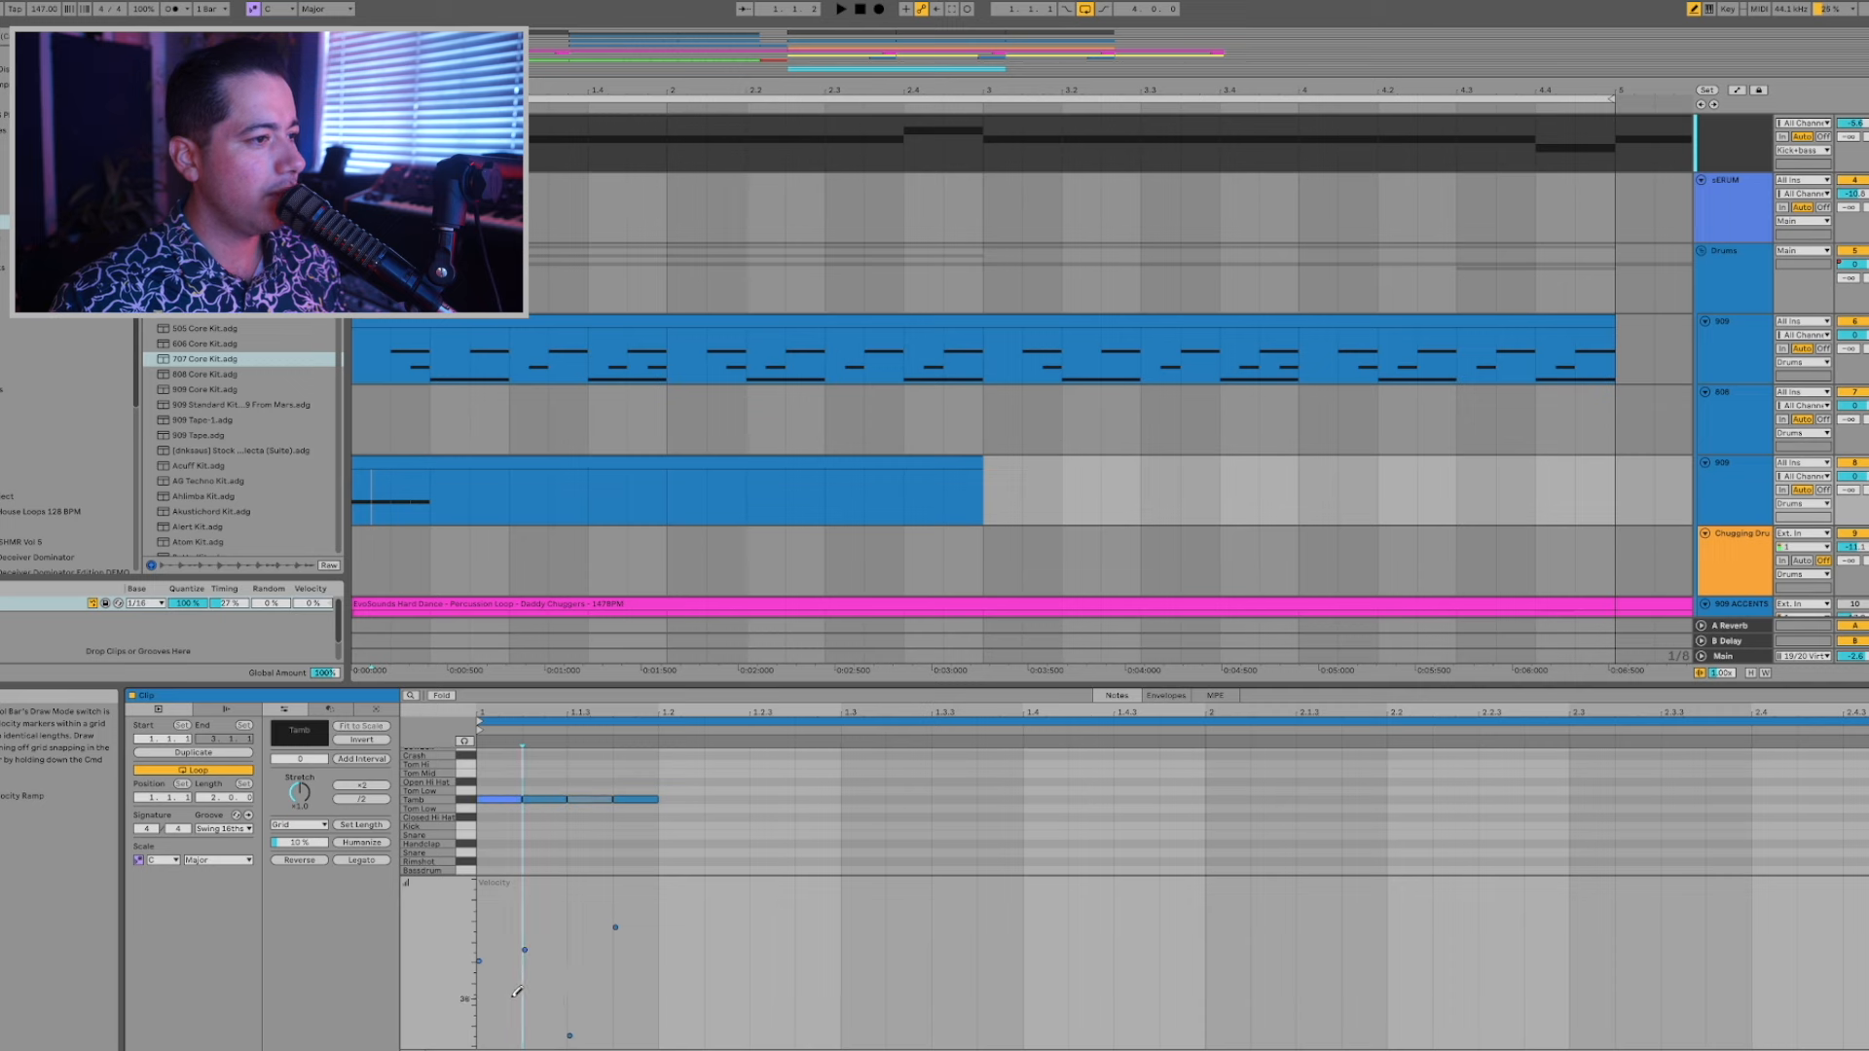
pyautogui.press('space')
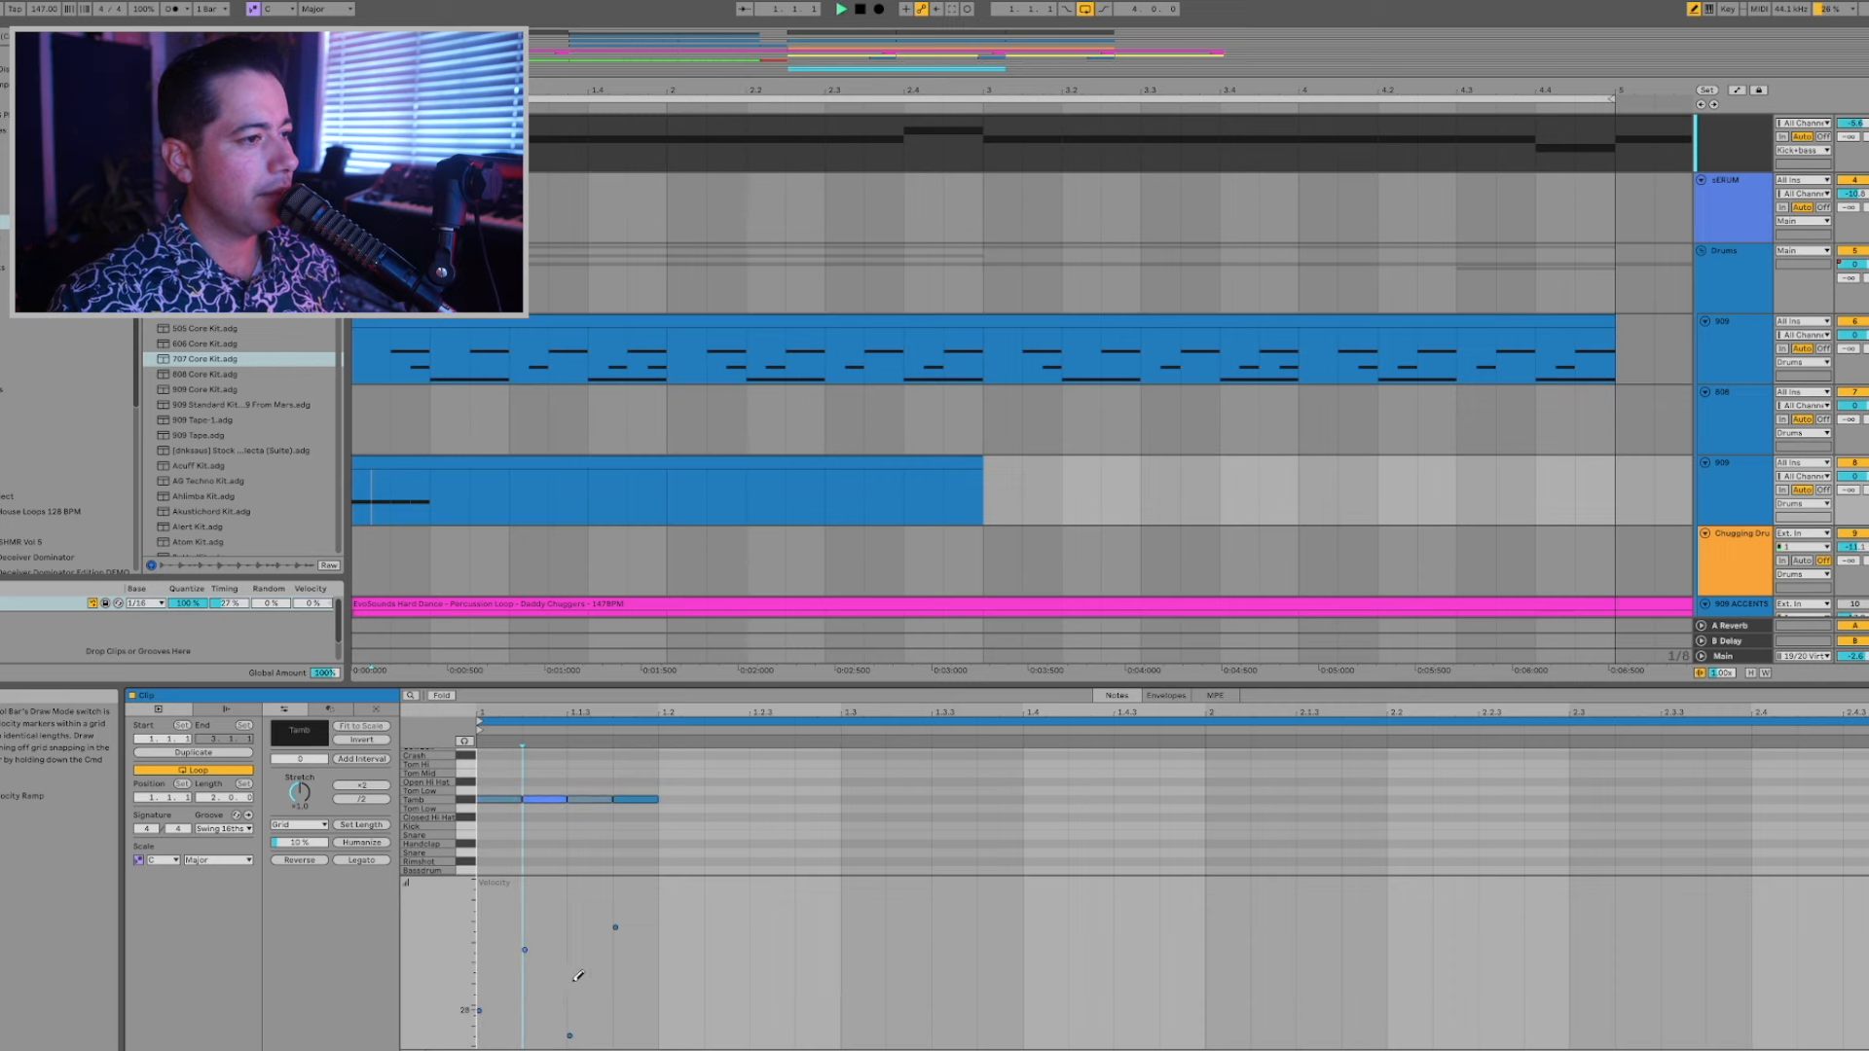
pyautogui.moveTo(603, 966); pyautogui.dragTo(622, 951)
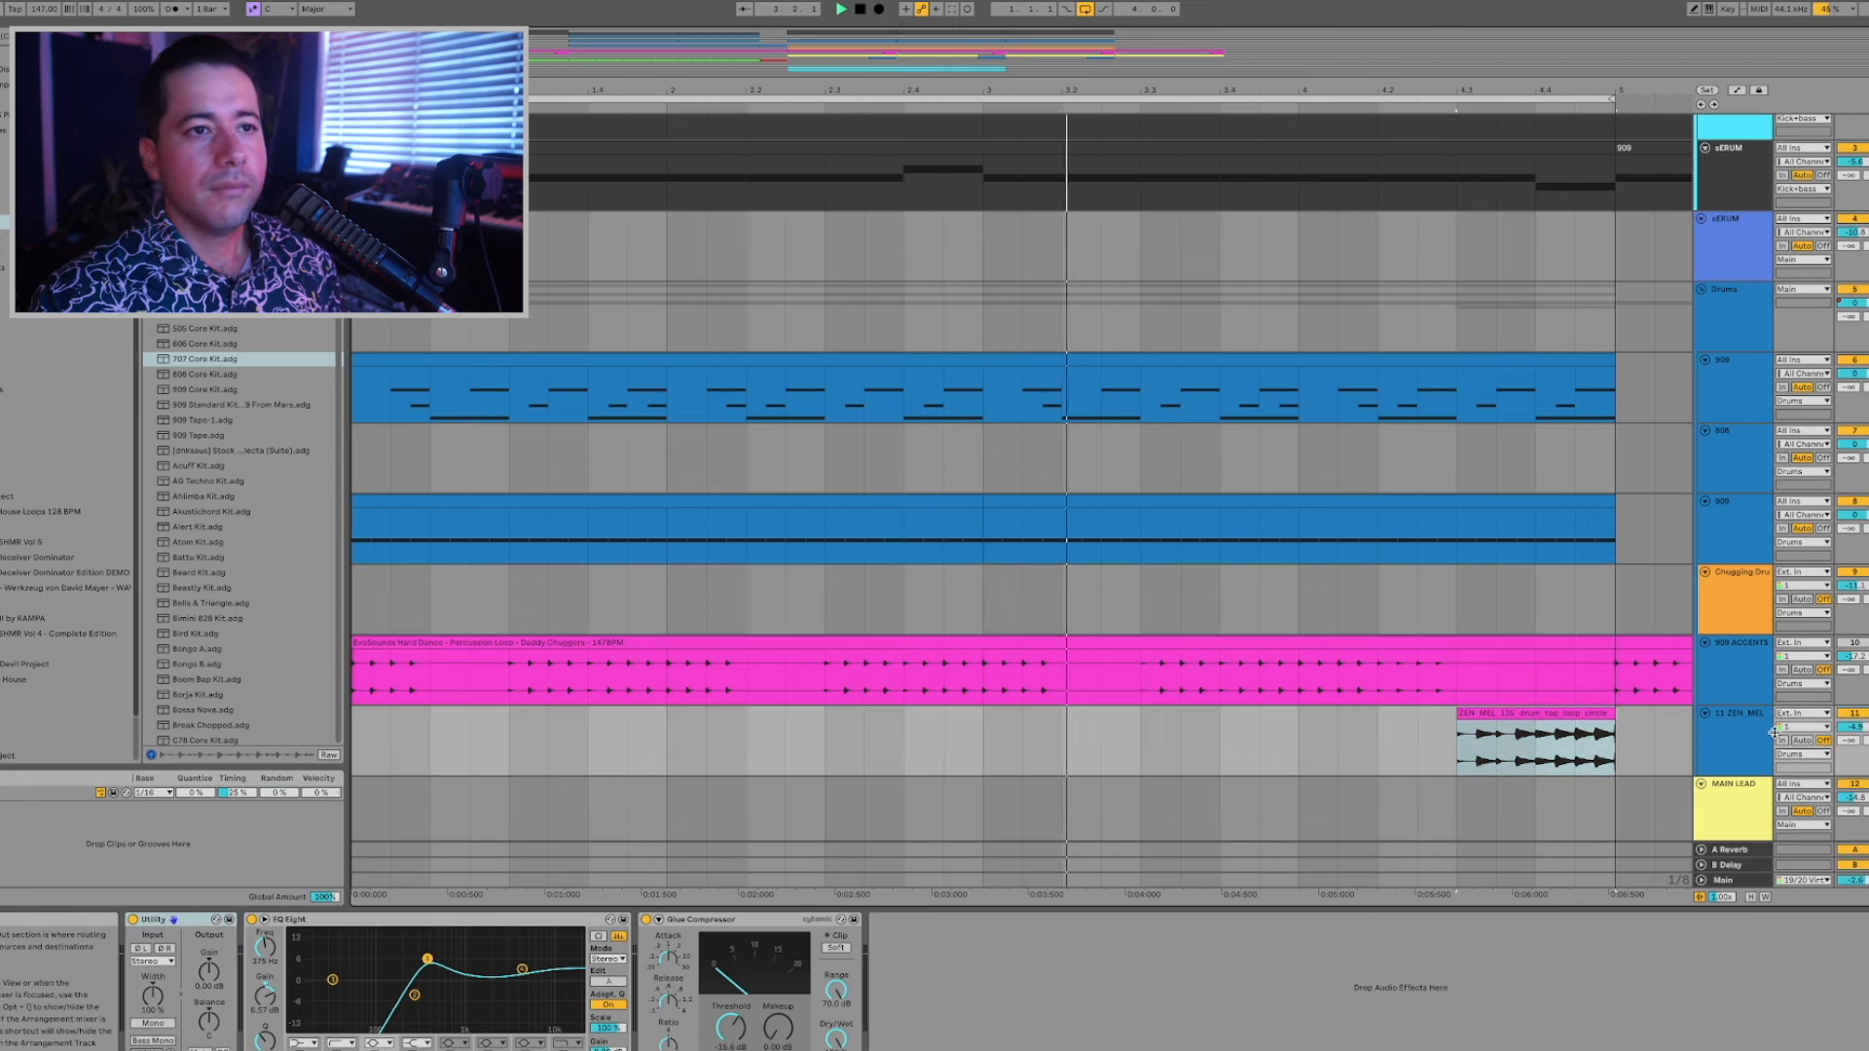
# Delete the ZEN drum top loop track below the 909 ACCENTS track.
pyautogui.click(1759, 735)
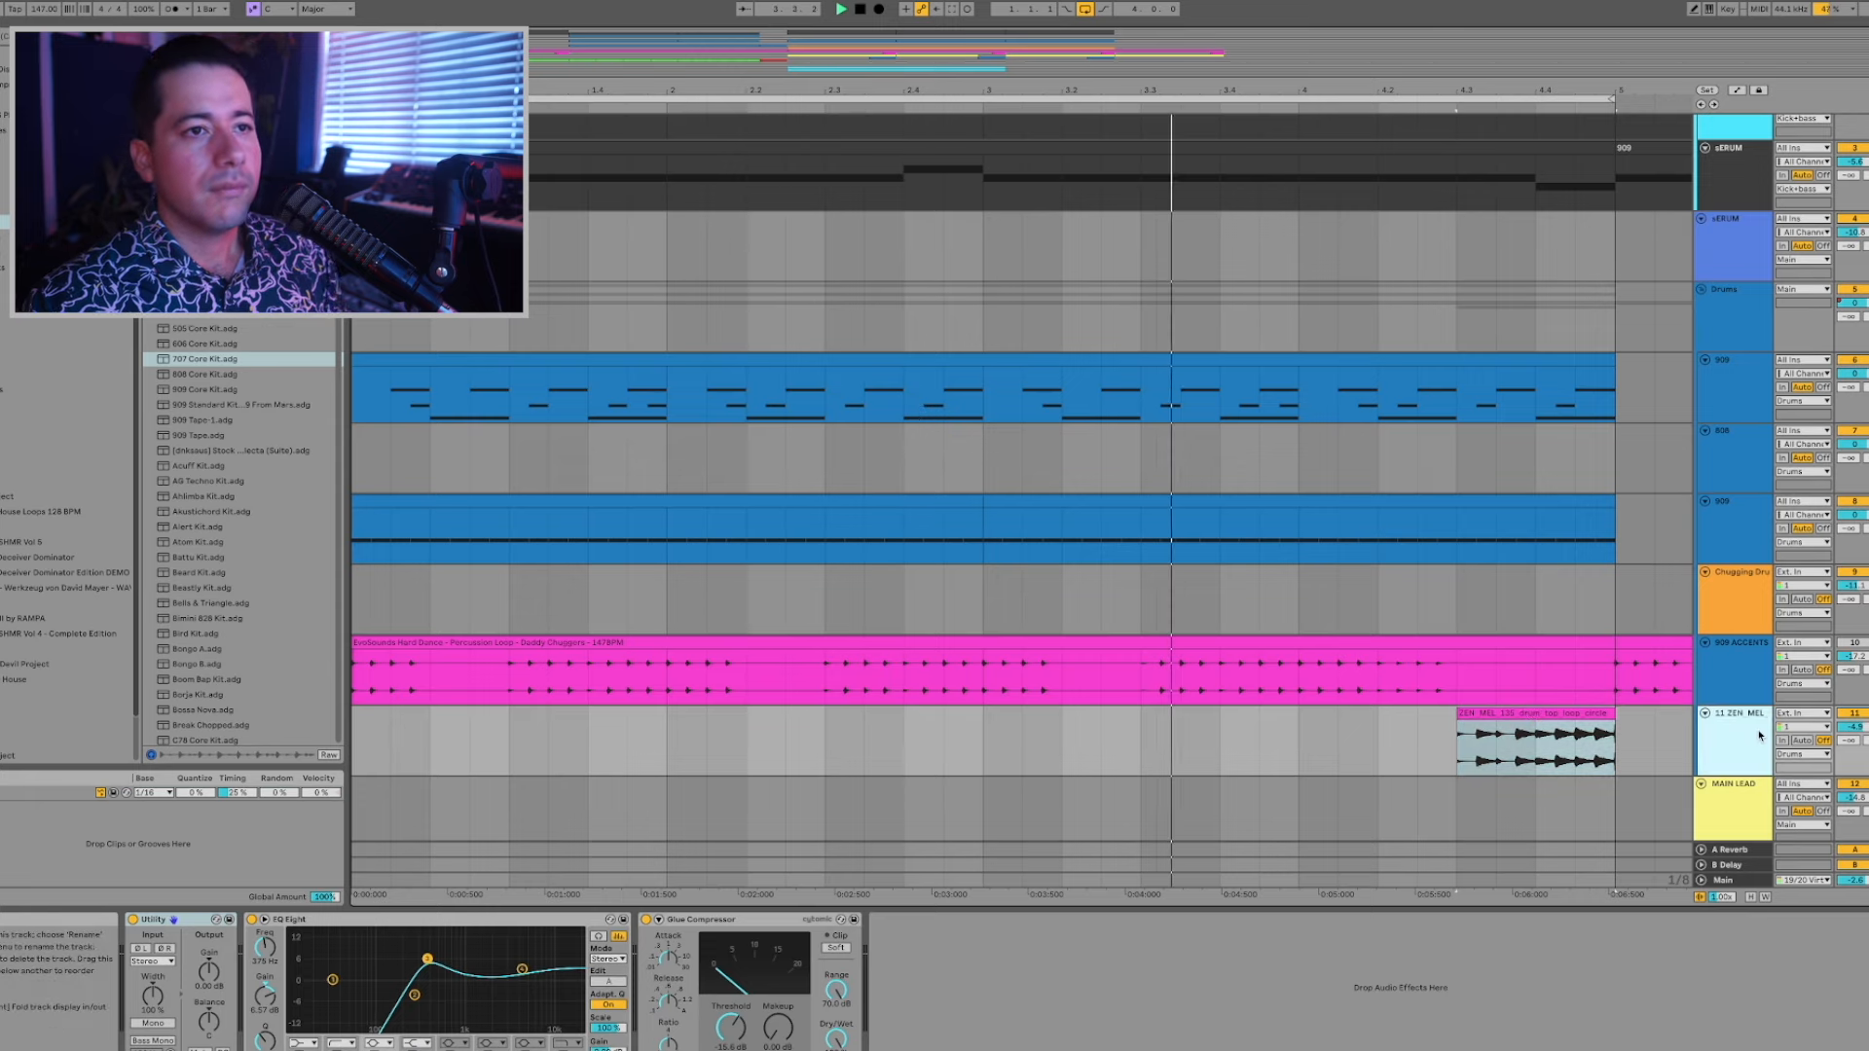
pyautogui.press('Delete')
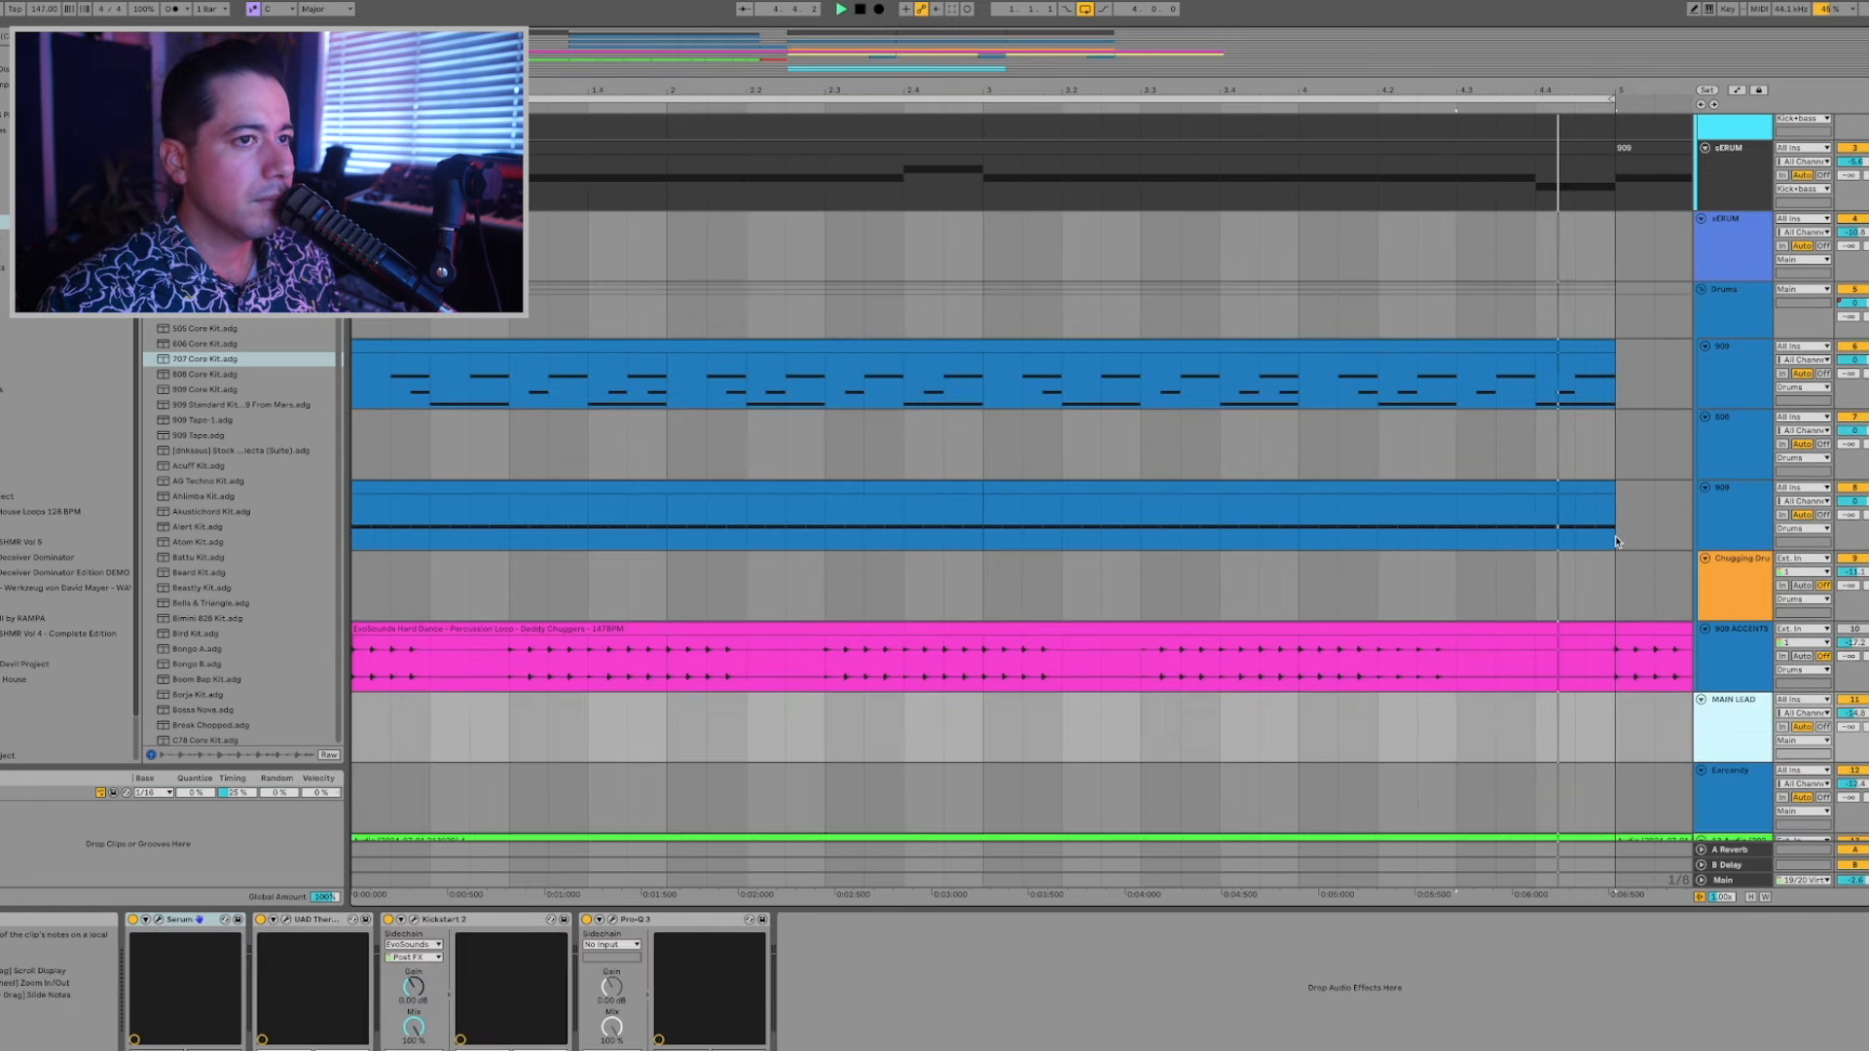
# Add an off-beat Ride note on the first beat of the 909 clip and duplicate it across the first bar.
pyautogui.moveTo(1602, 531); pyautogui.dragTo(1460, 516)
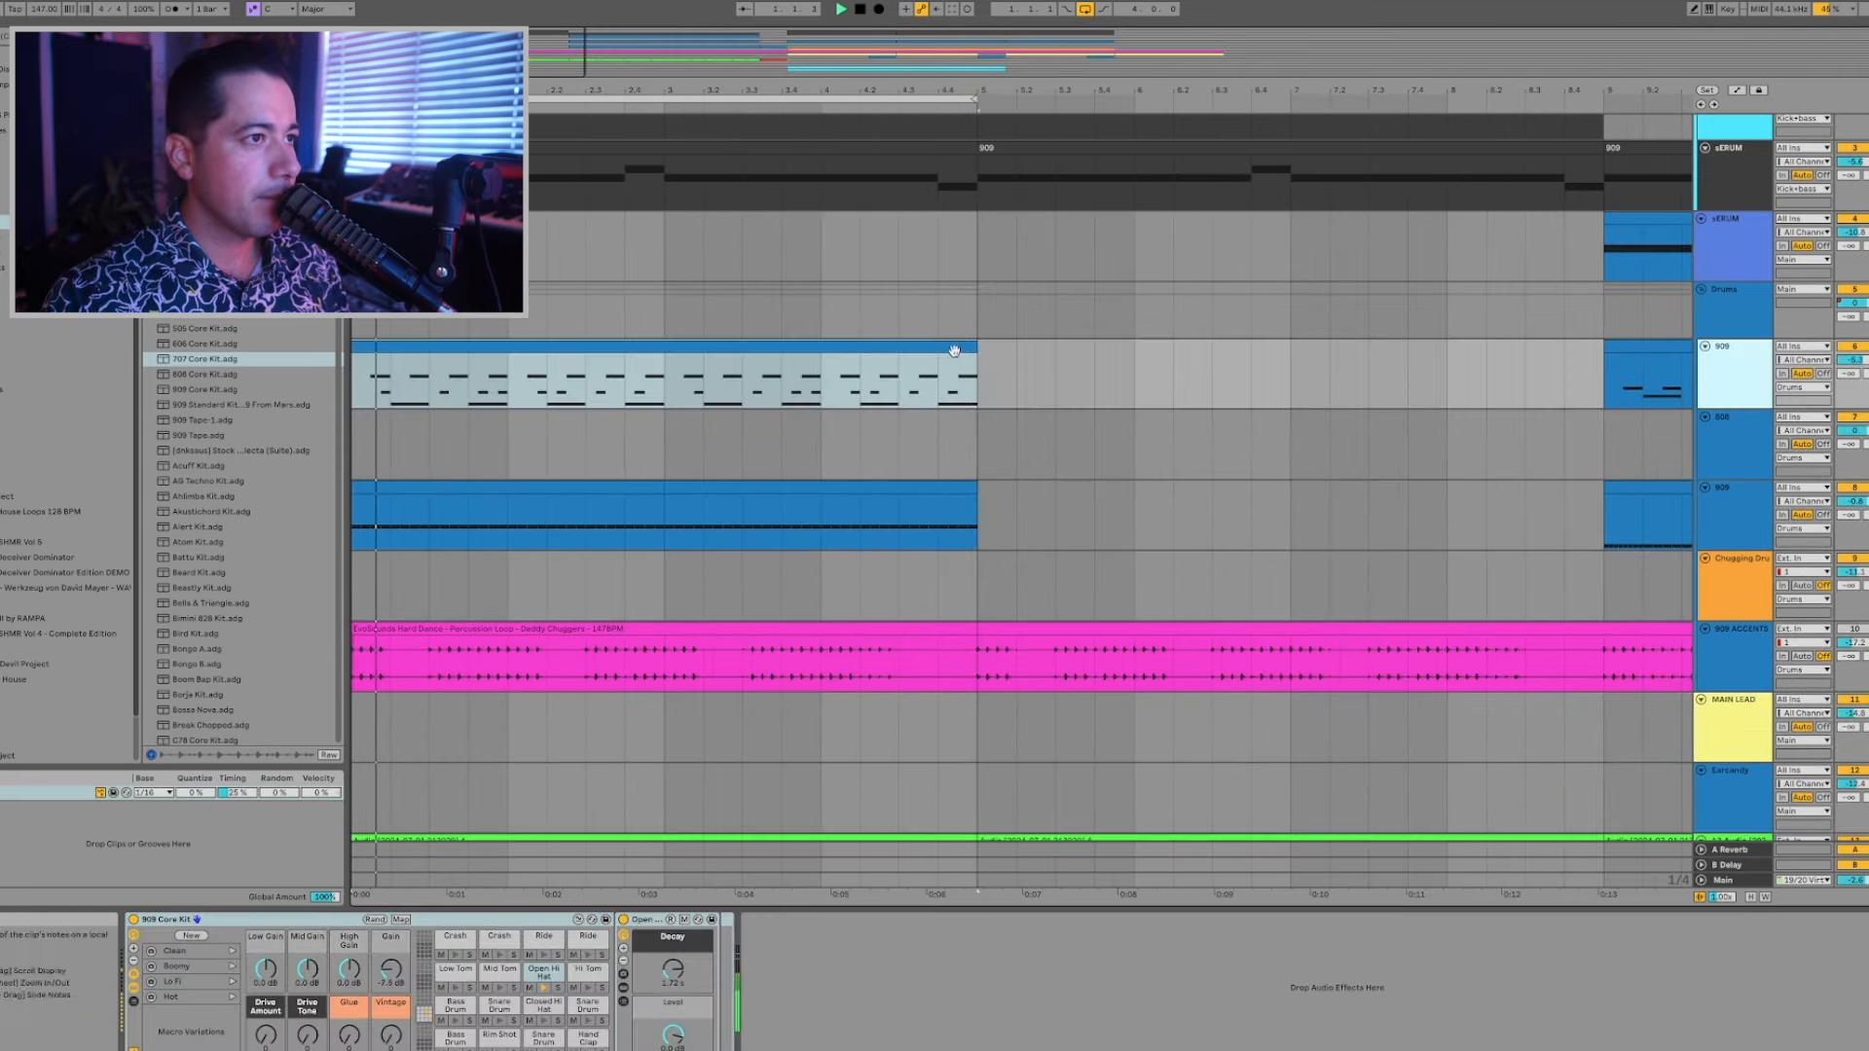
pyautogui.doubleClick(954, 350)
pyautogui.click(1108, 696)
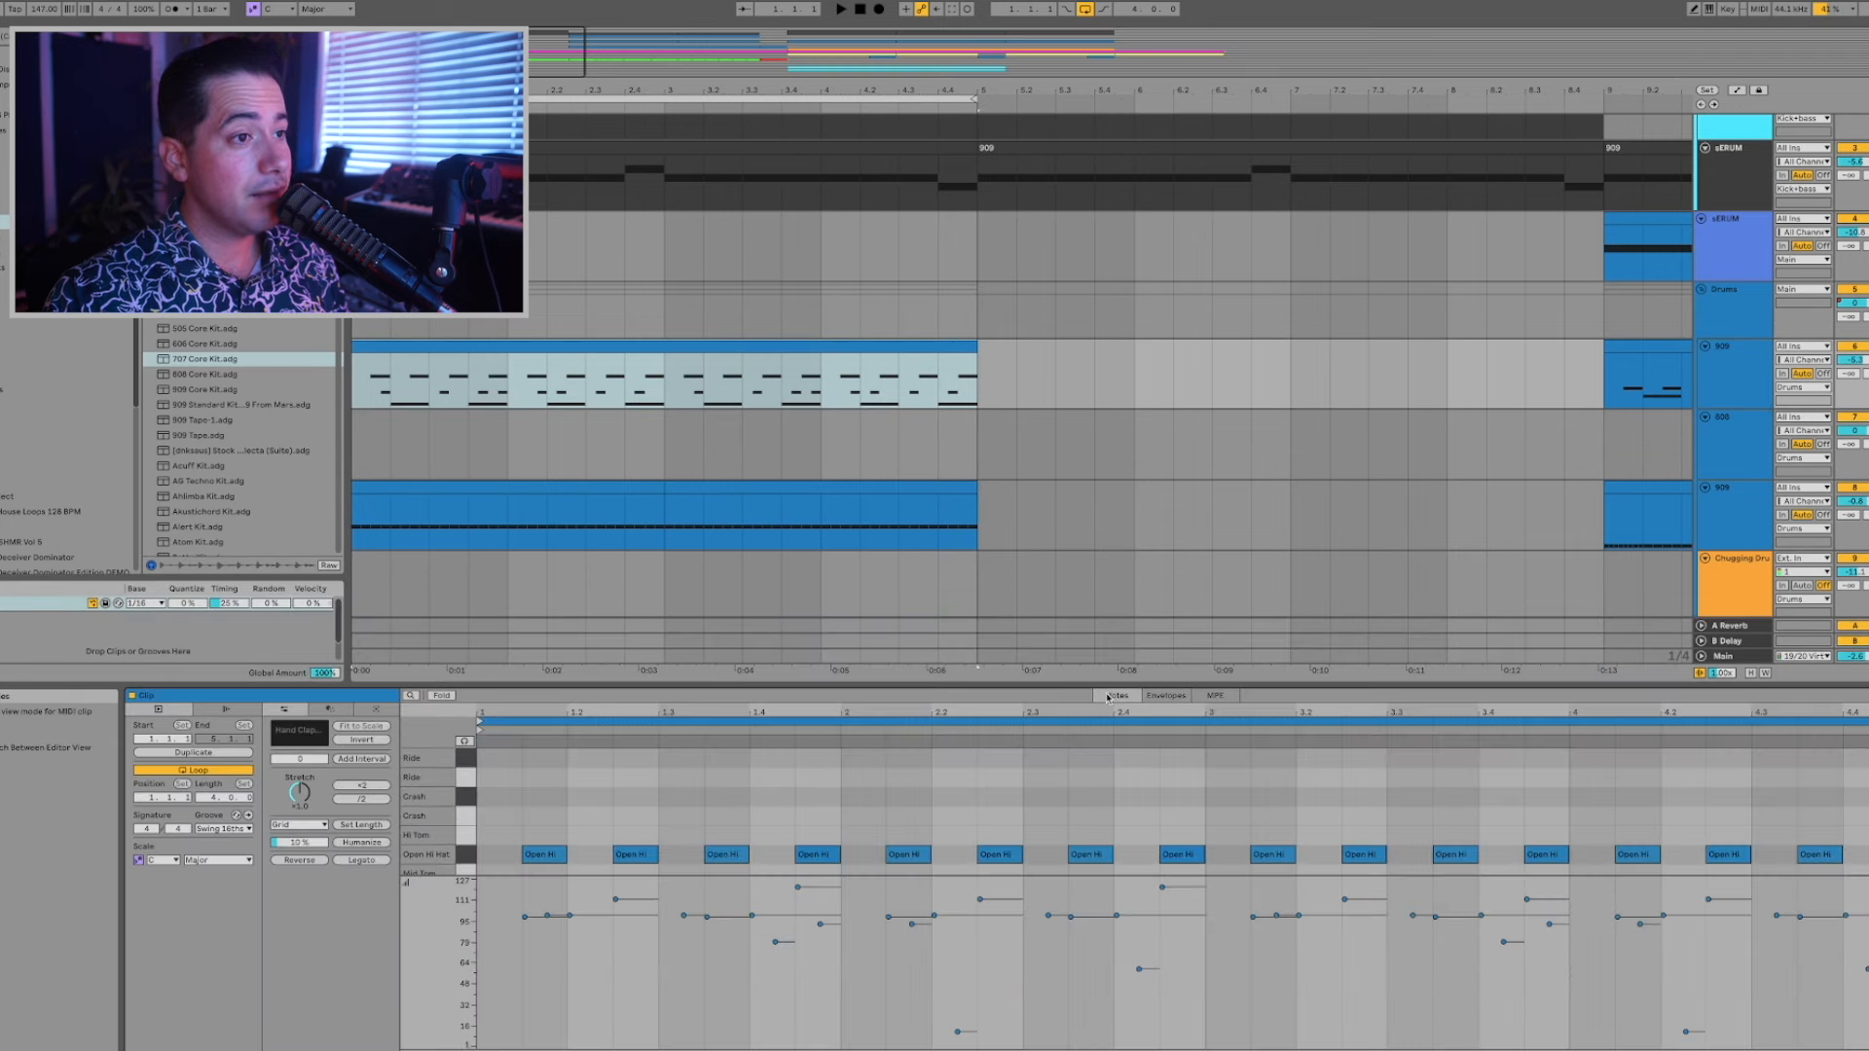
pyautogui.doubleClick(543, 757)
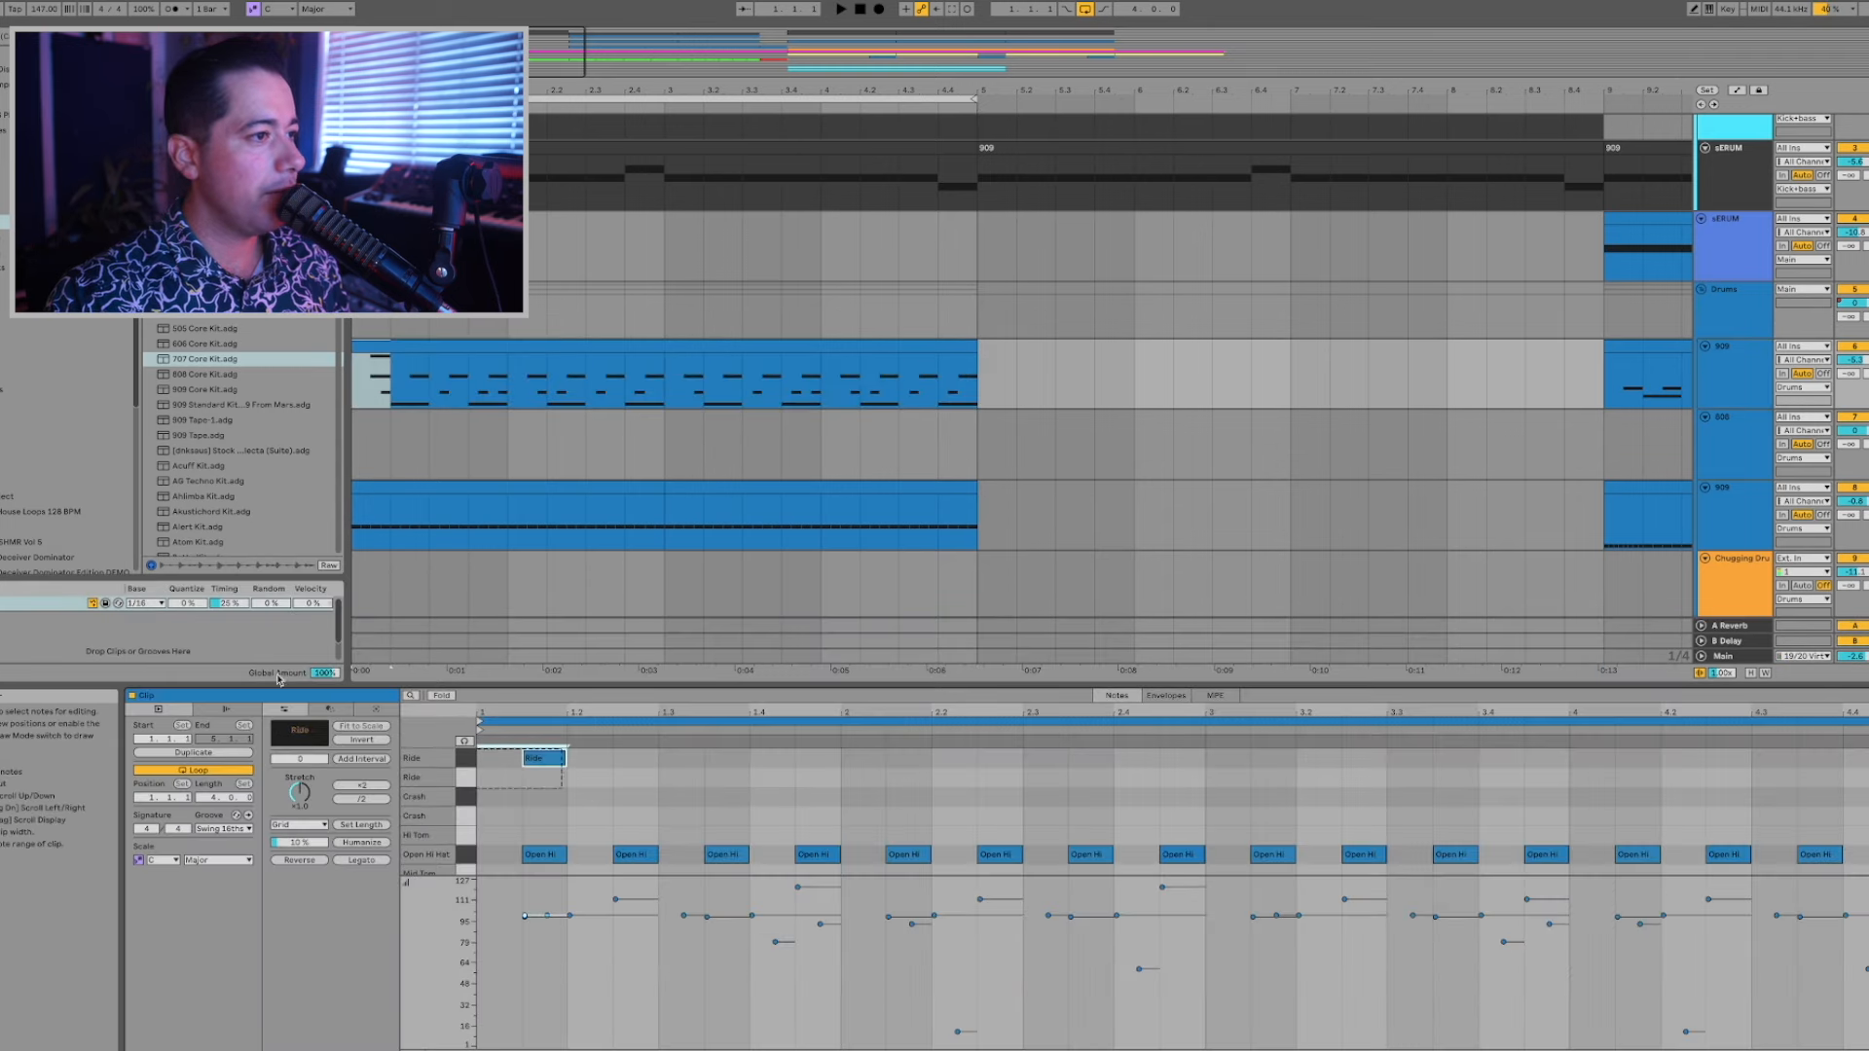
pyautogui.press('super+d')
pyautogui.press('super+d')
pyautogui.press('super+d')
# Duplicate the first bar's Ride notes across the remaining three bars of the 909 clip and play the loop.
pyautogui.moveTo(817, 780); pyautogui.dragTo(472, 737)
pyautogui.press('super+d')
pyautogui.press('super+d')
pyautogui.press('super+d')
pyautogui.press('space')
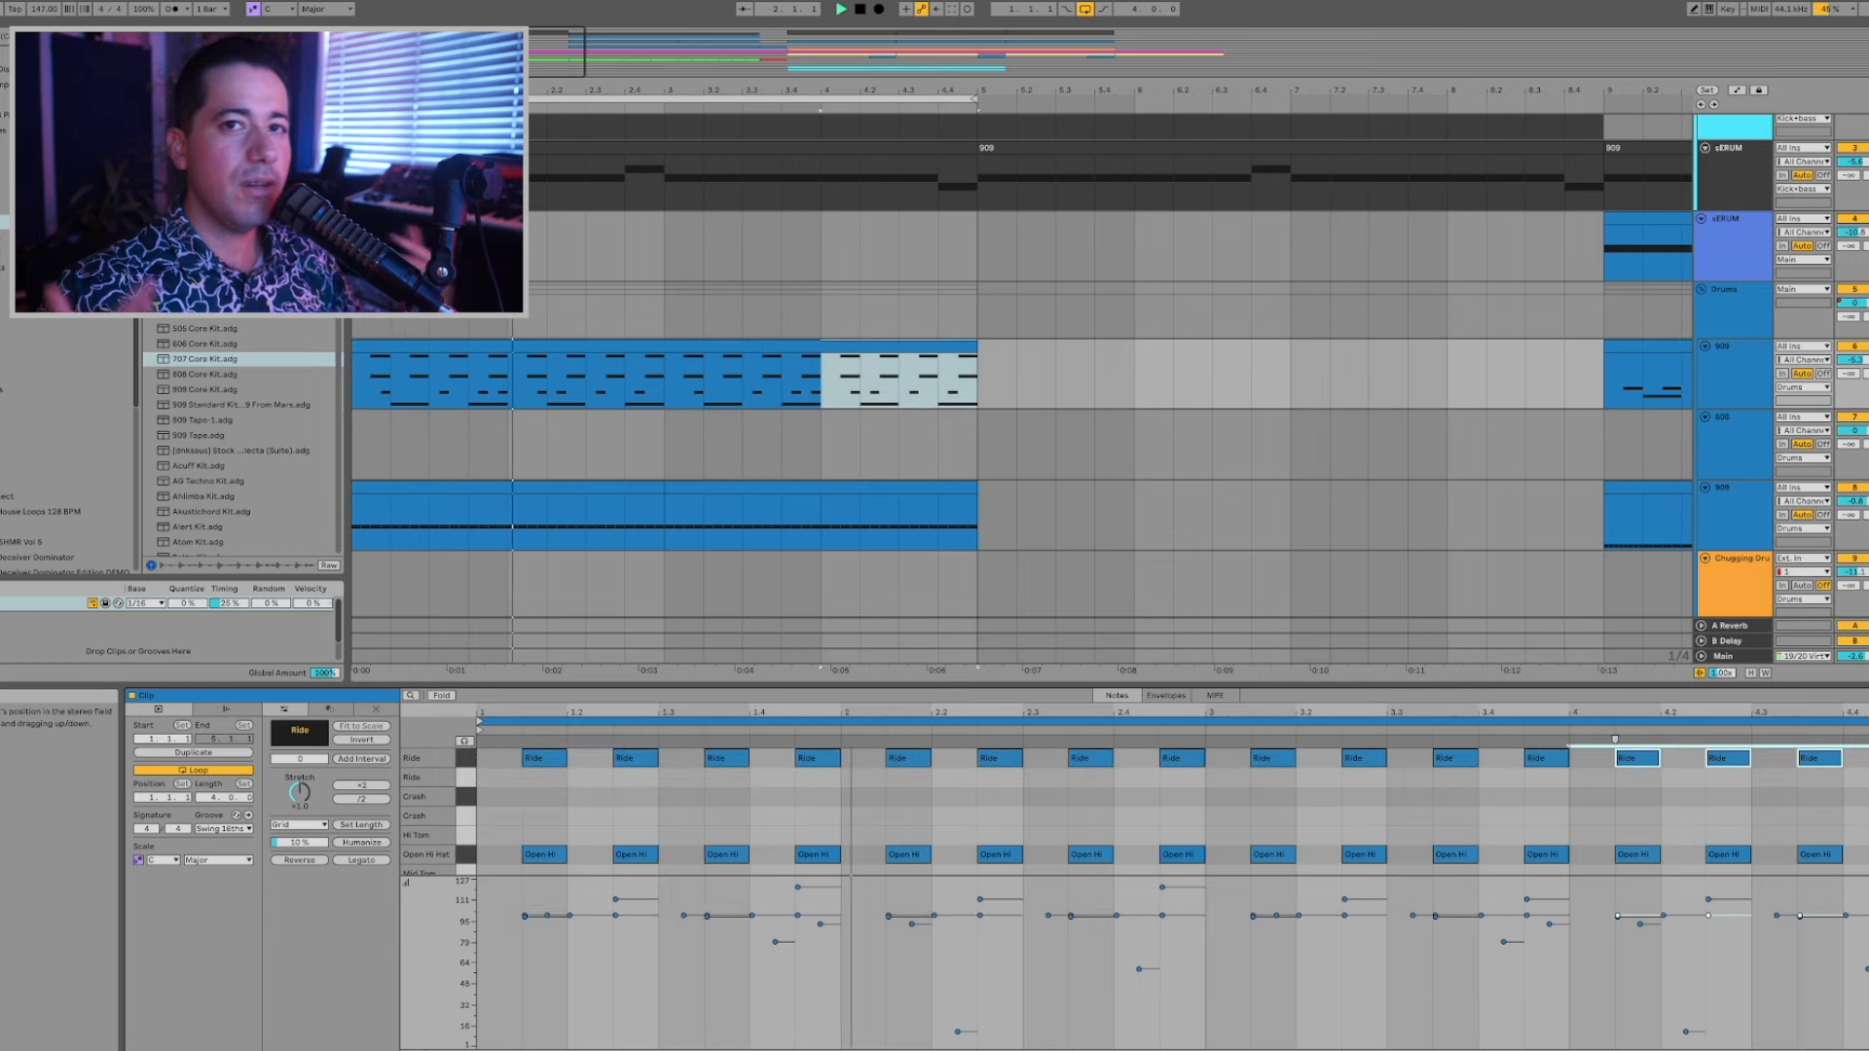
# Listen to the 909 pattern with the other tracks and look over the arrangement.
pyautogui.click(1721, 375)
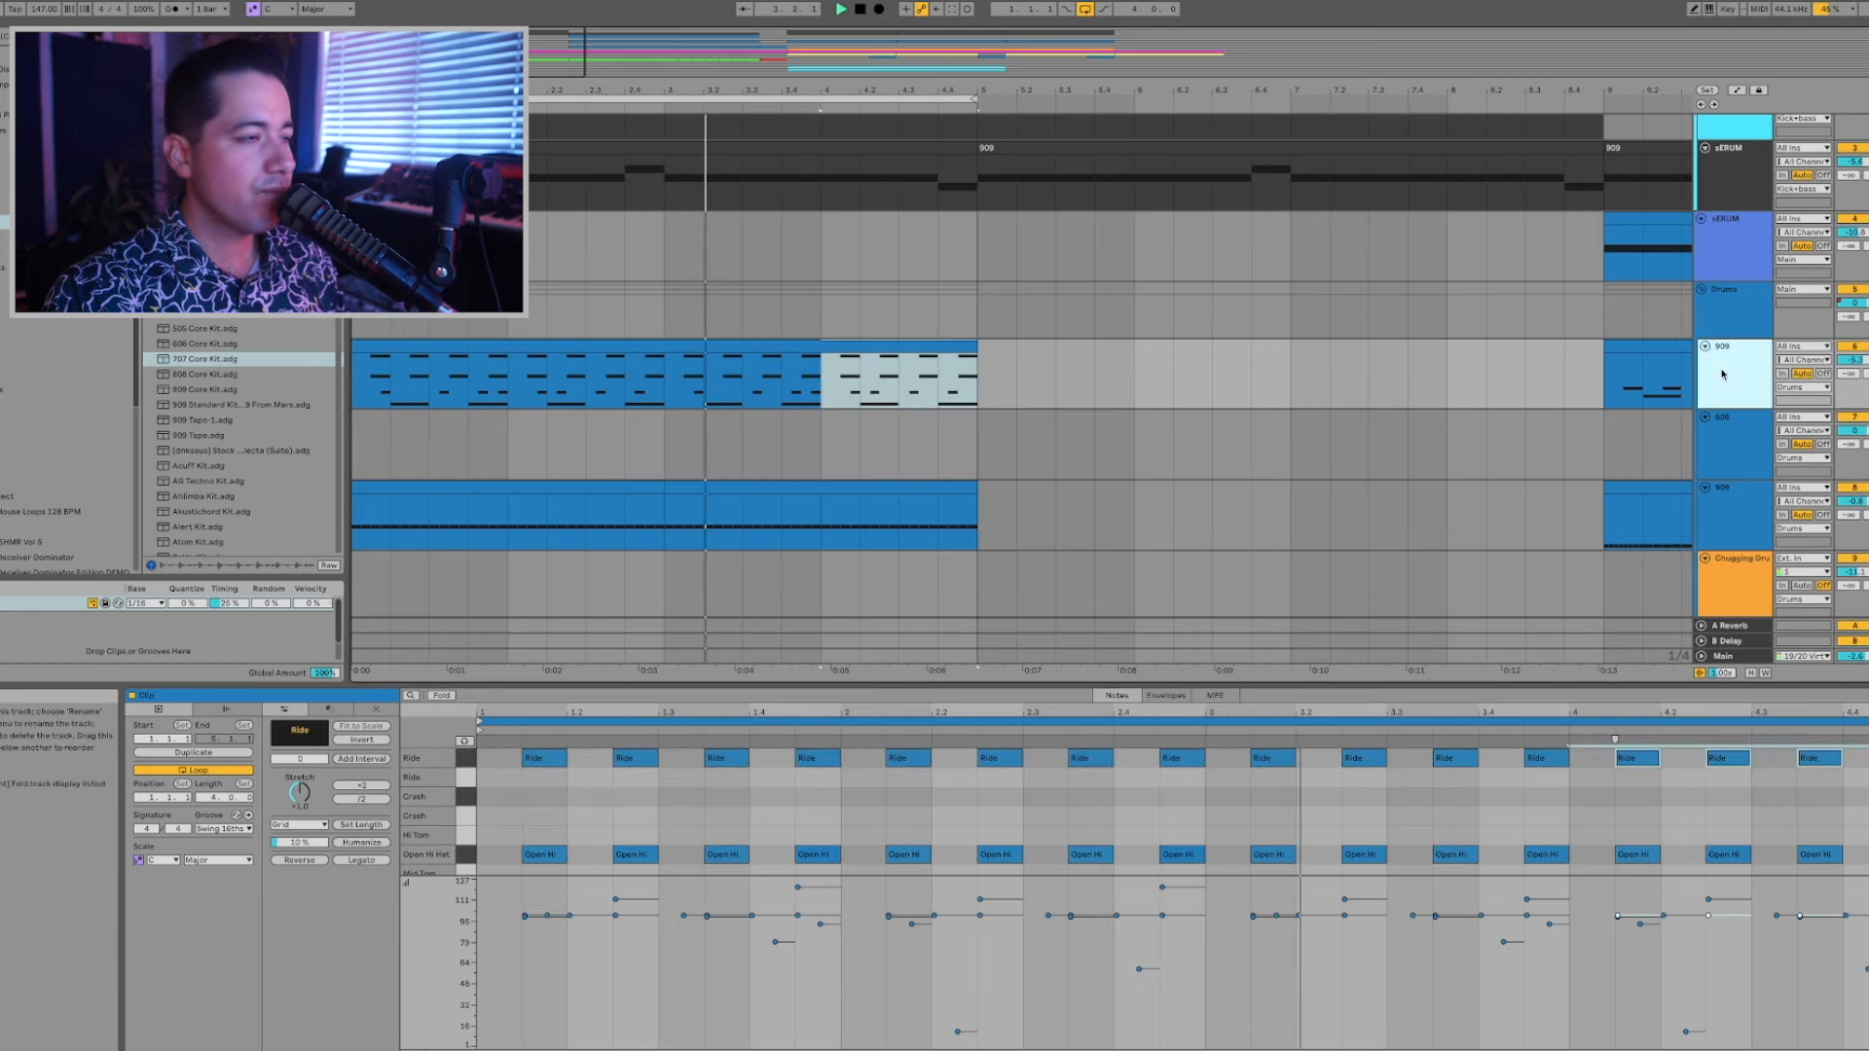
pyautogui.click(1722, 375)
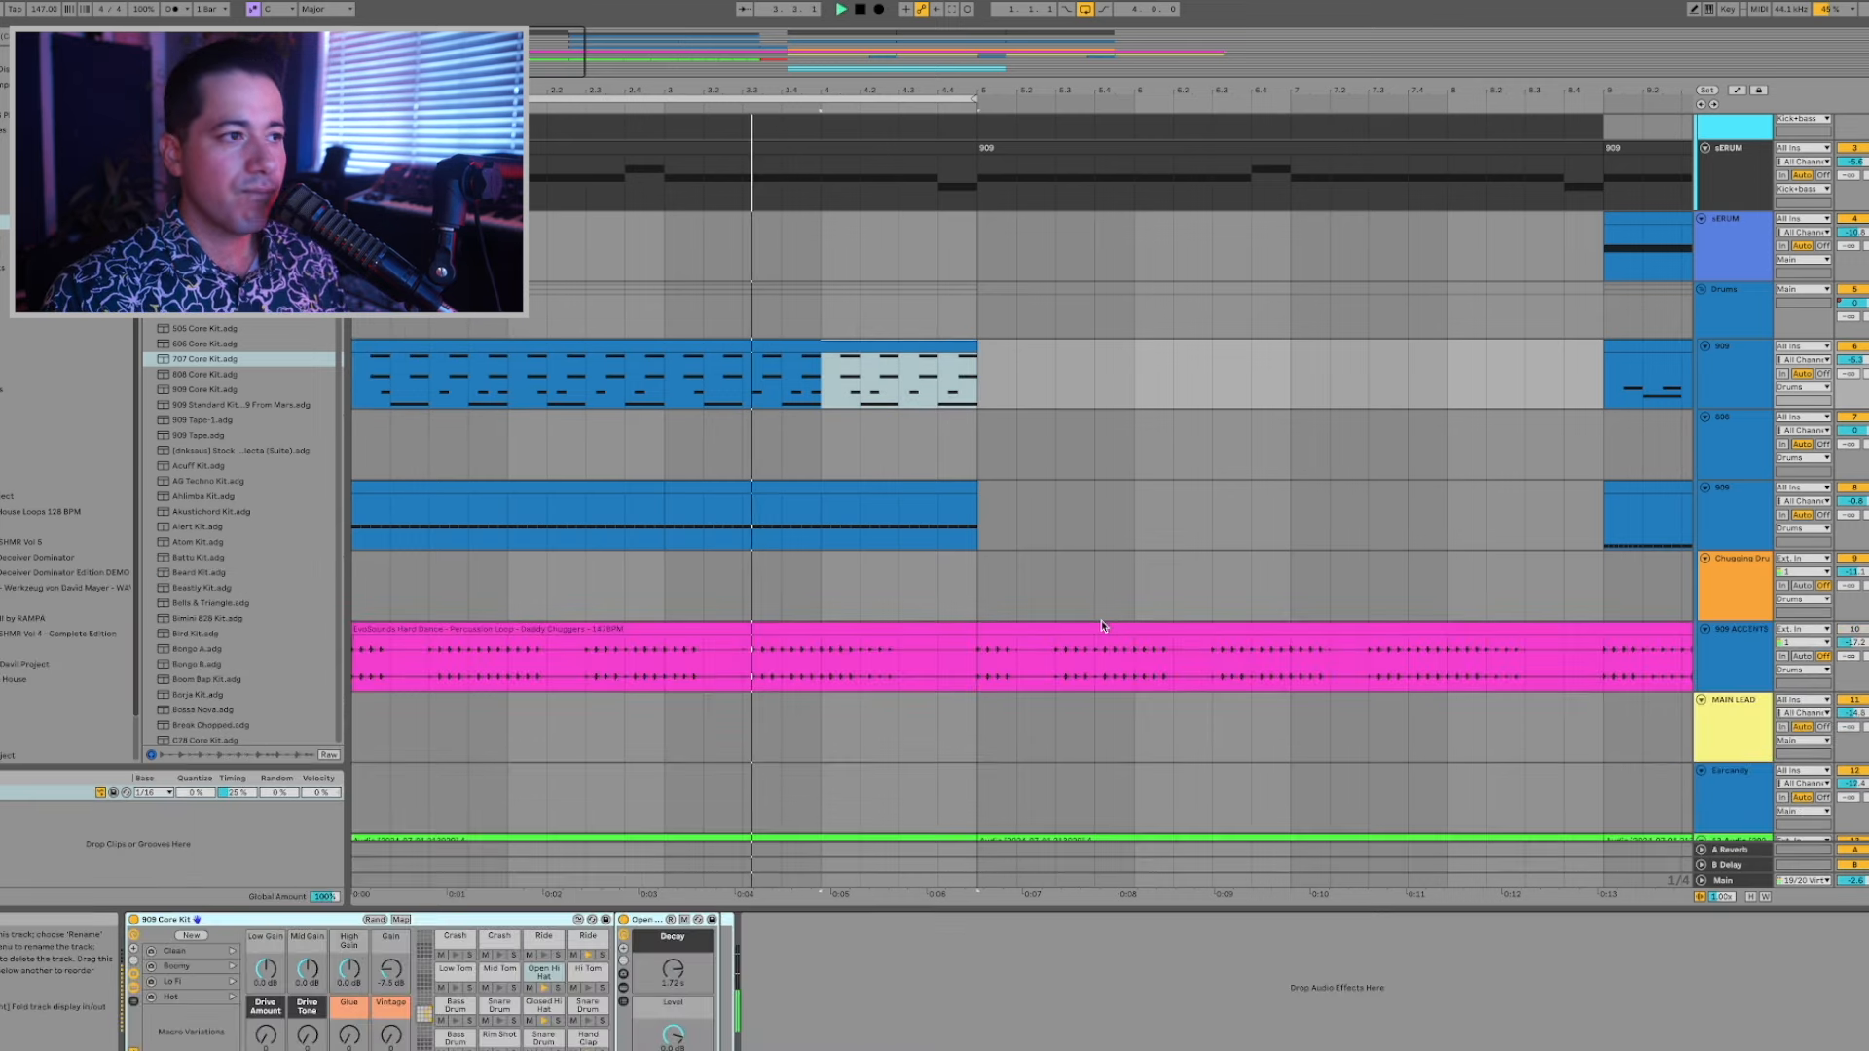
pyautogui.click(495, 362)
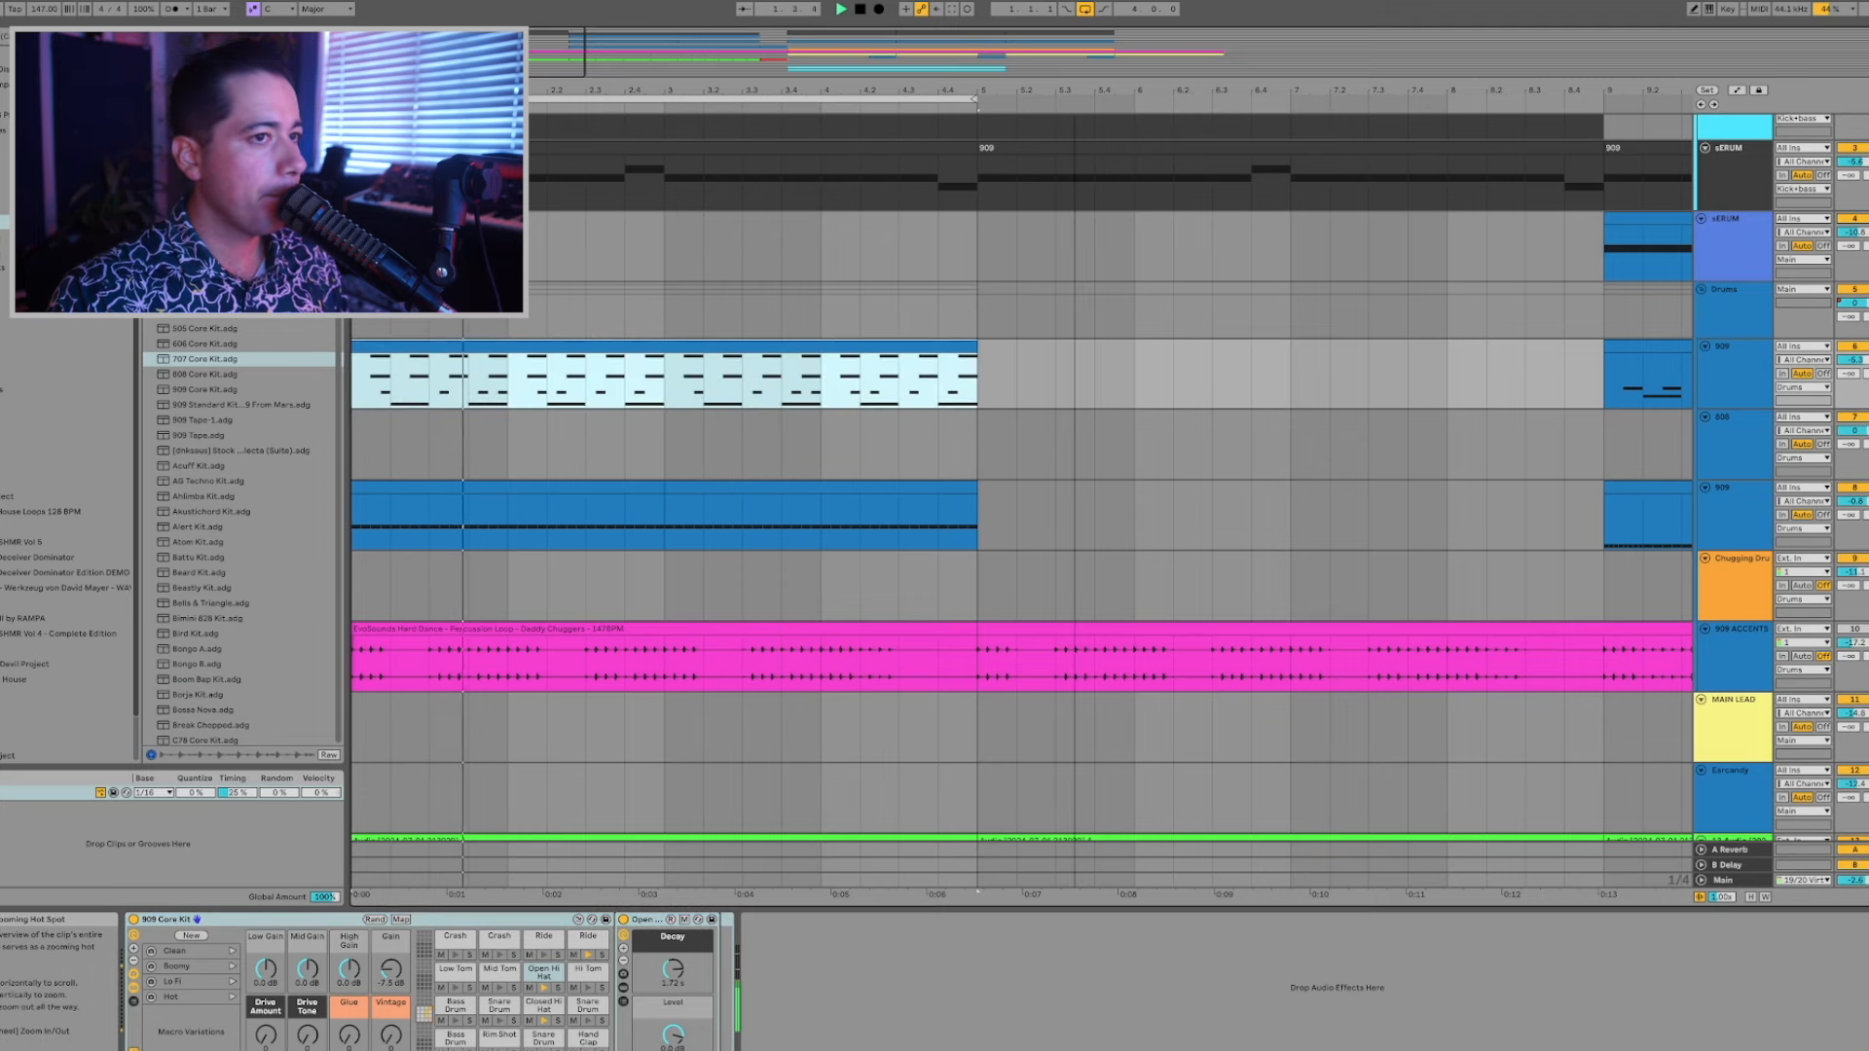
pyautogui.moveTo(1074, 90); pyautogui.dragTo(1032, 80)
pyautogui.scroll(-1, 682, 426)
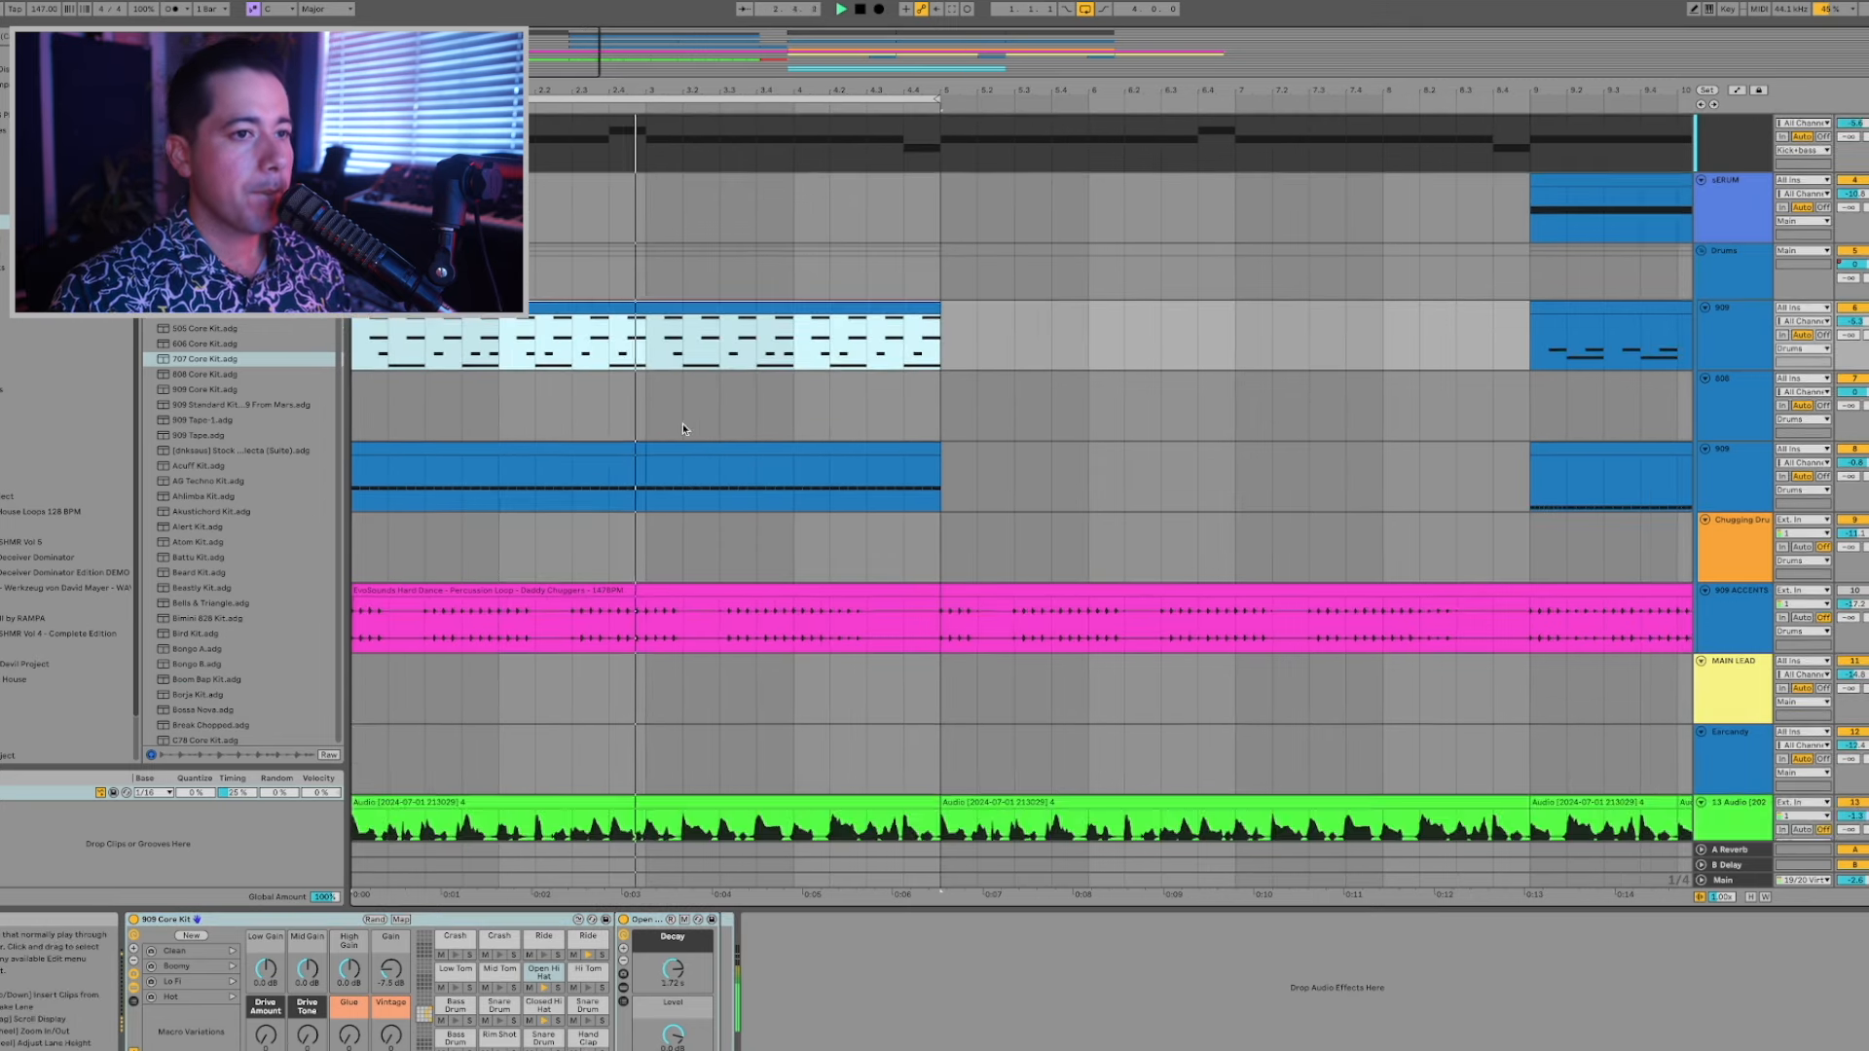
pyautogui.scroll(-3, 681, 428)
pyautogui.scroll(7, 681, 429)
pyautogui.scroll(-4, 681, 428)
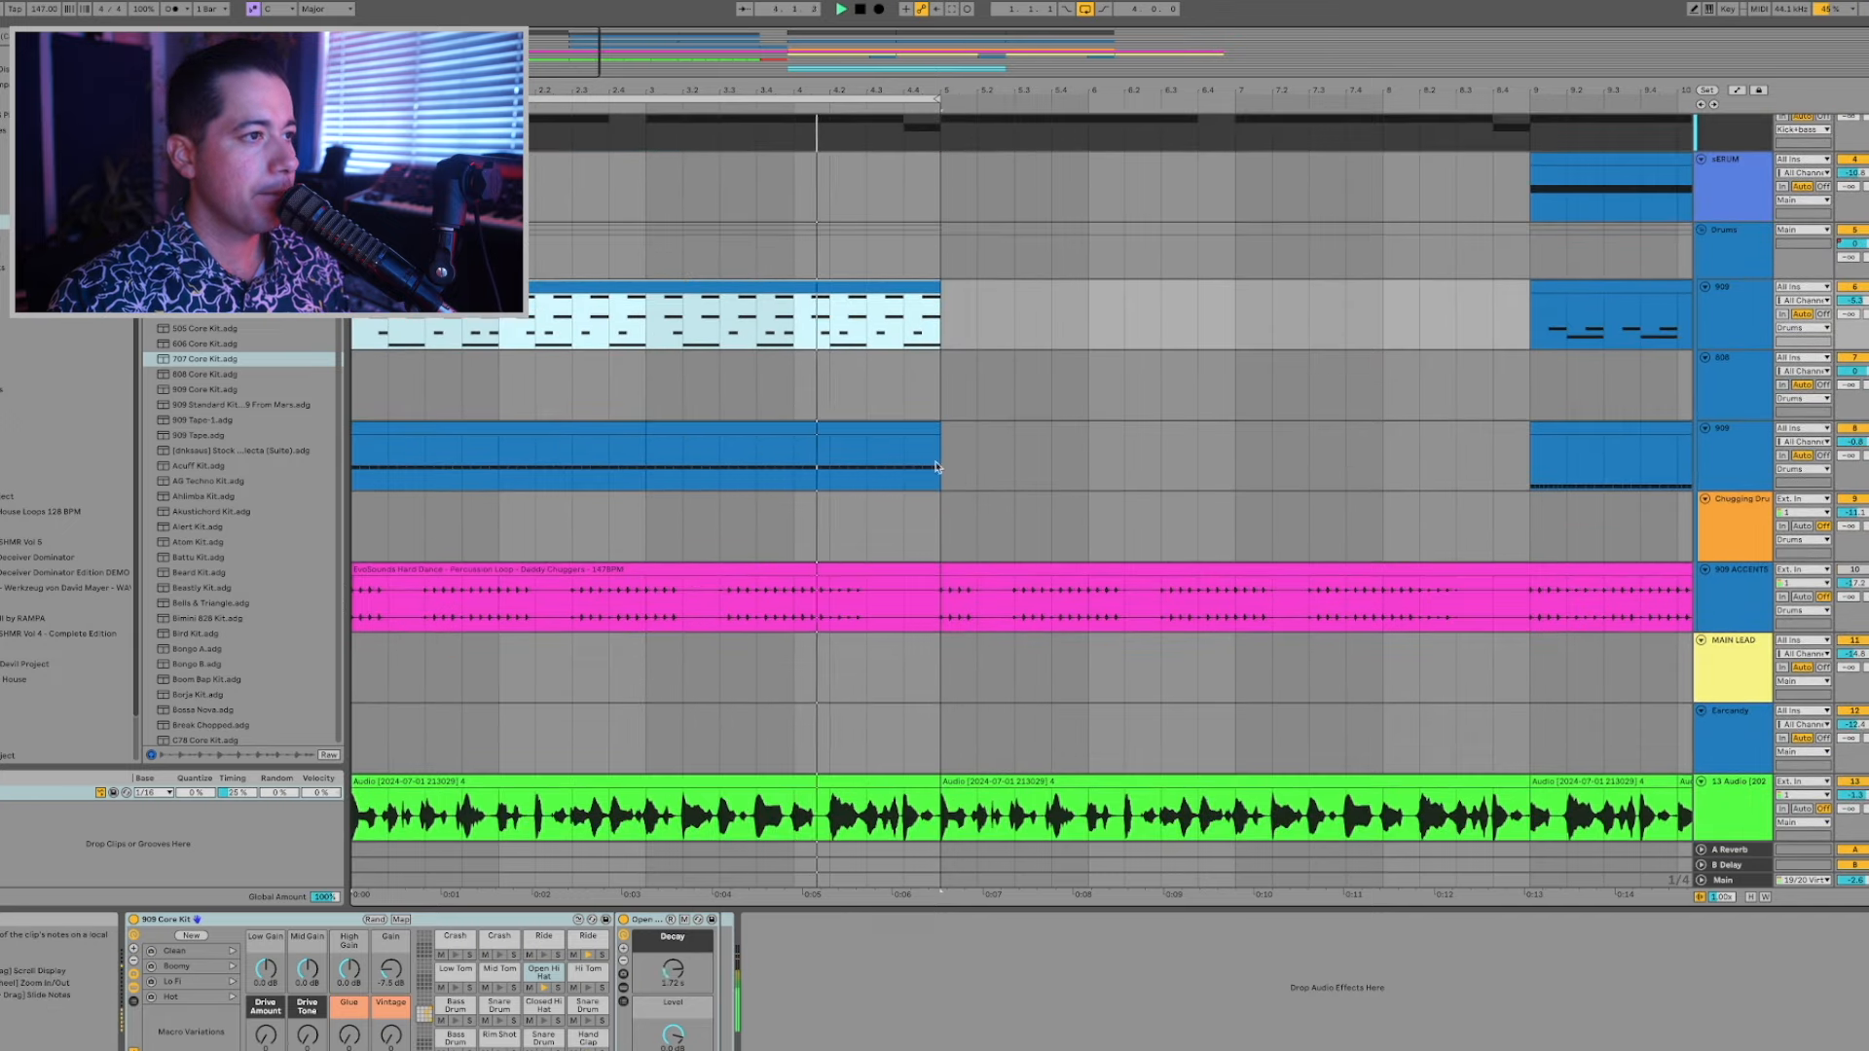
pyautogui.press('+')
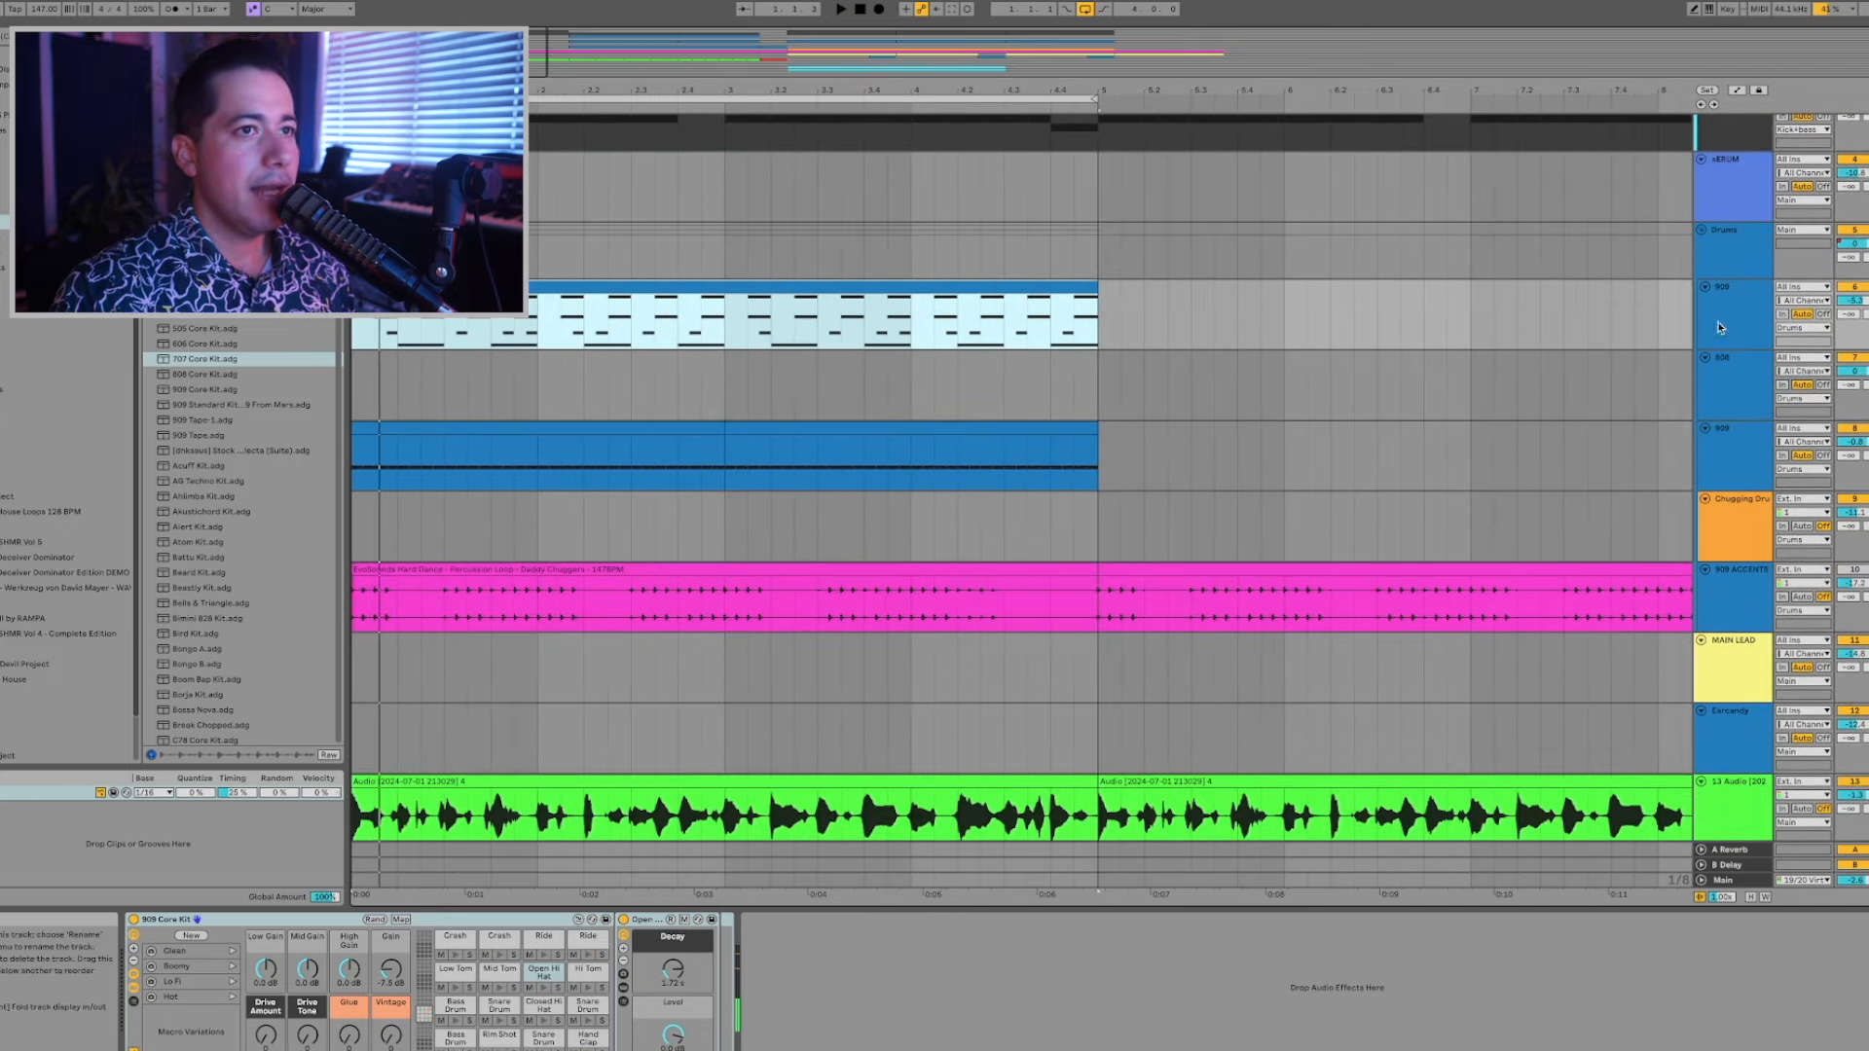
# Adjust the 909 ACCENTS track's volume against the other drums while playing the loop.
pyautogui.click(1717, 328)
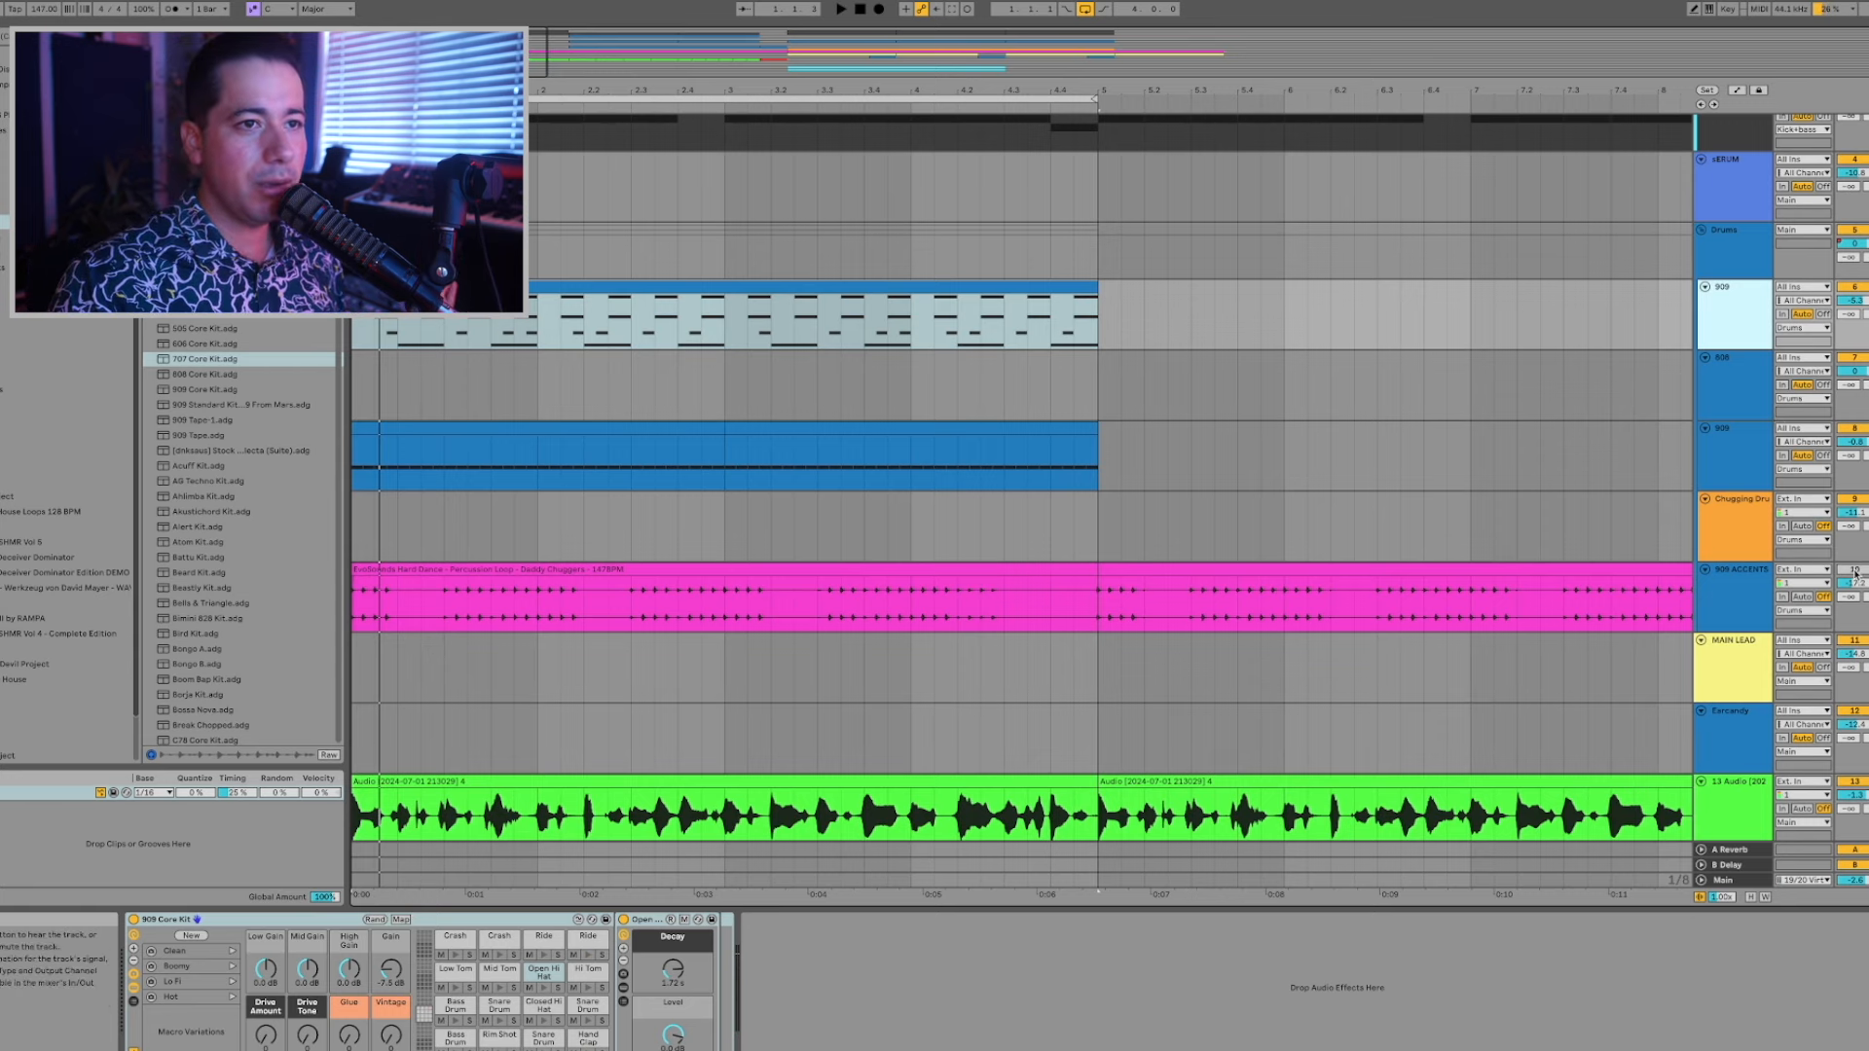
pyautogui.click(1853, 574)
pyautogui.press('space')
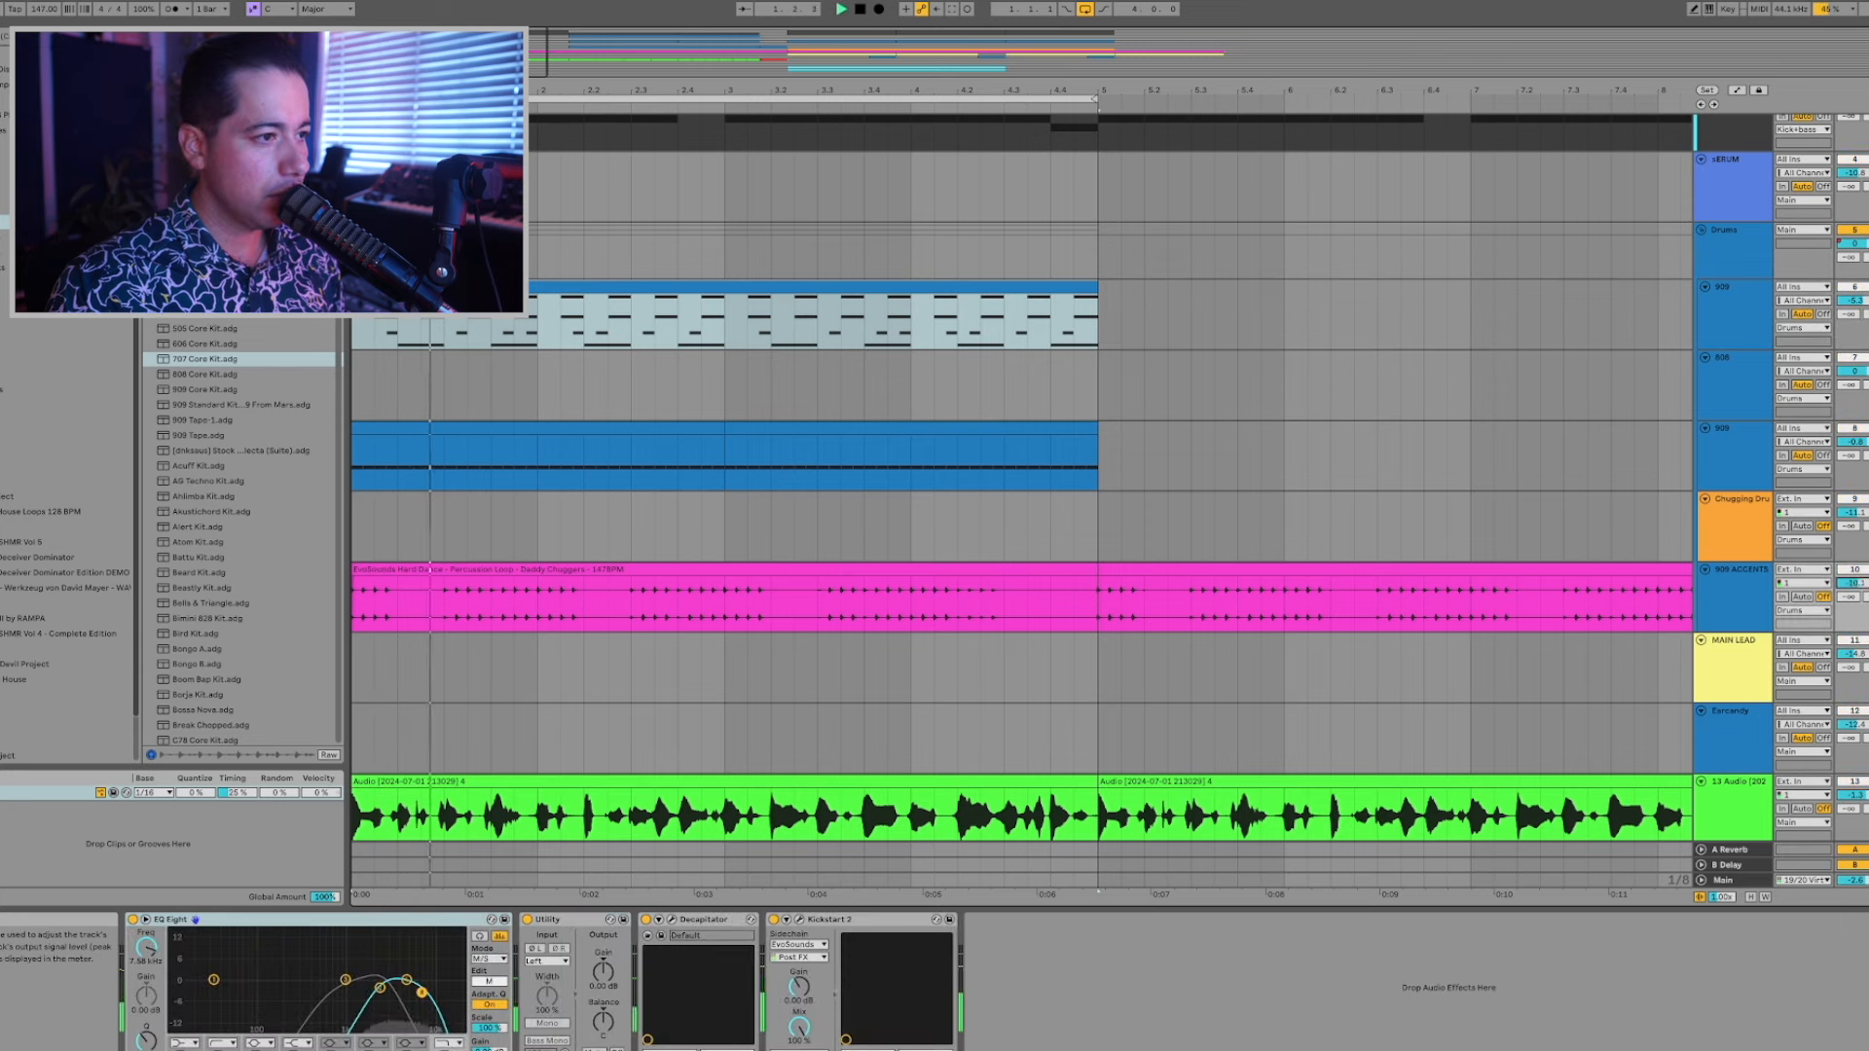
pyautogui.moveTo(1852, 583); pyautogui.dragTo(1852, 540)
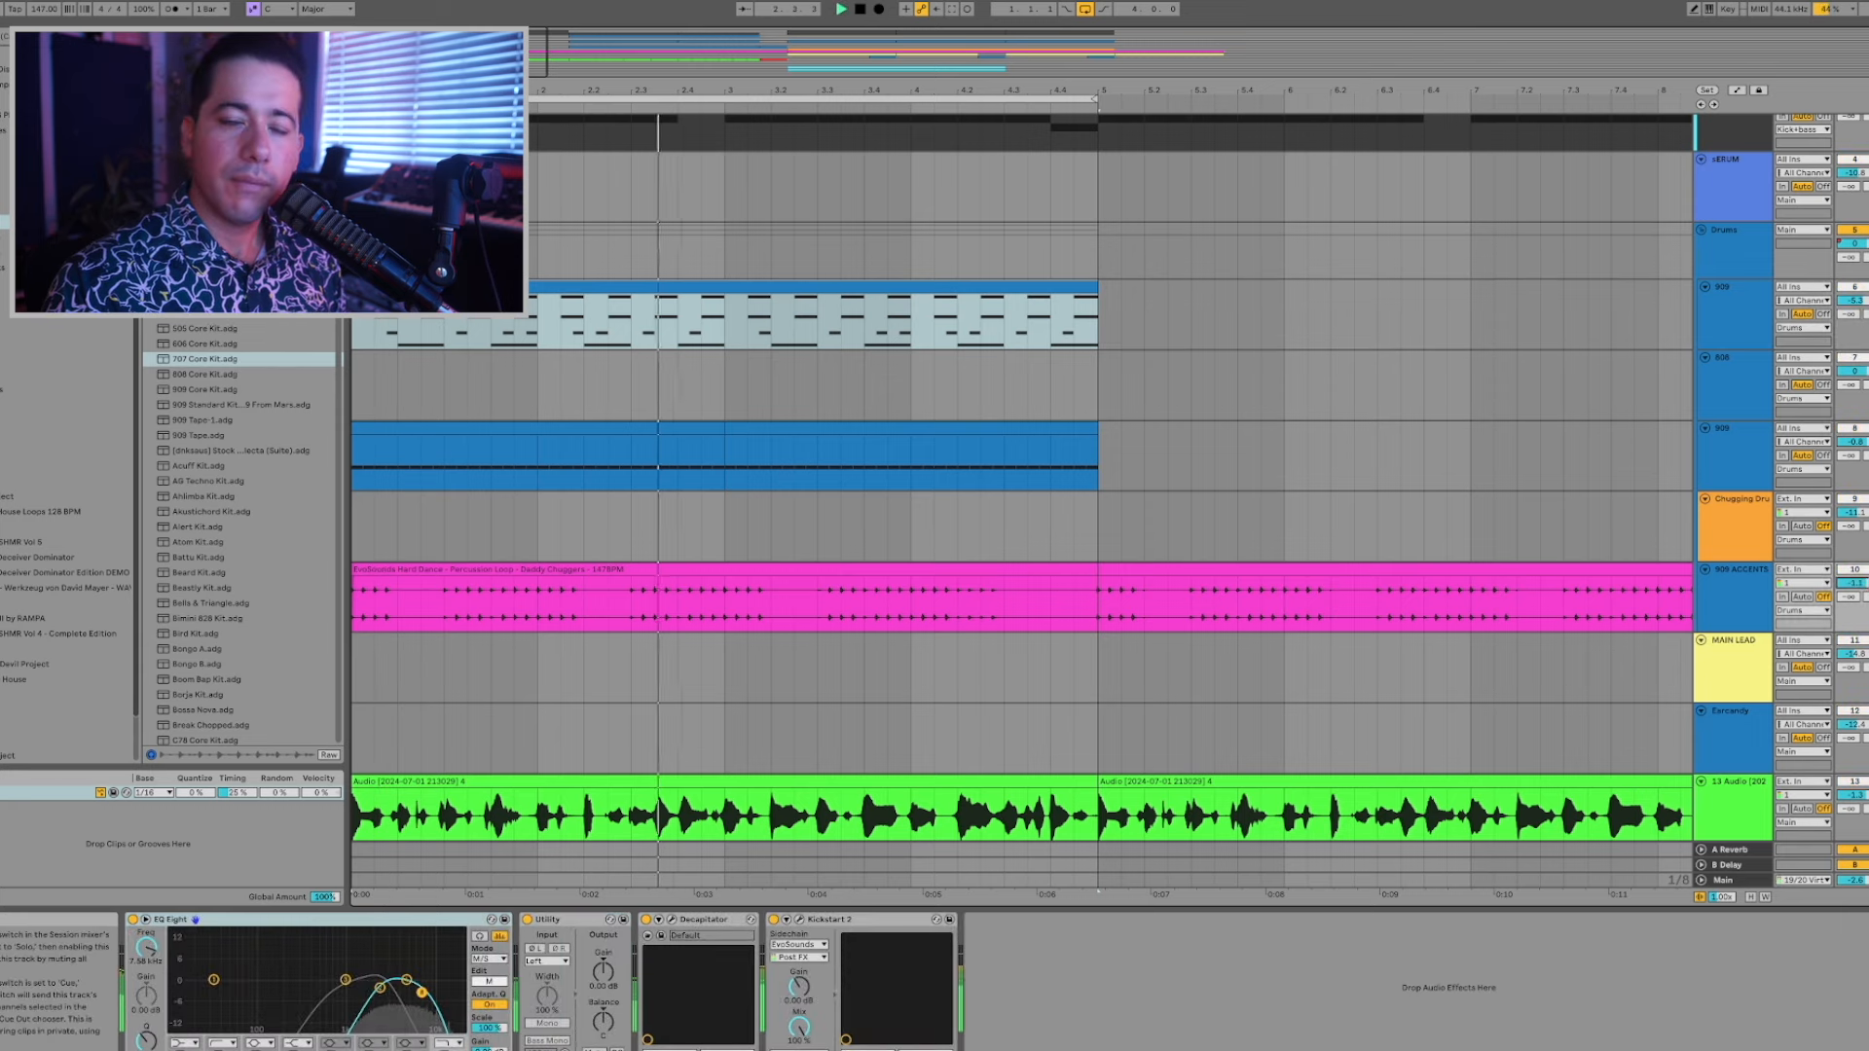
pyautogui.press('space')
pyautogui.press('space')
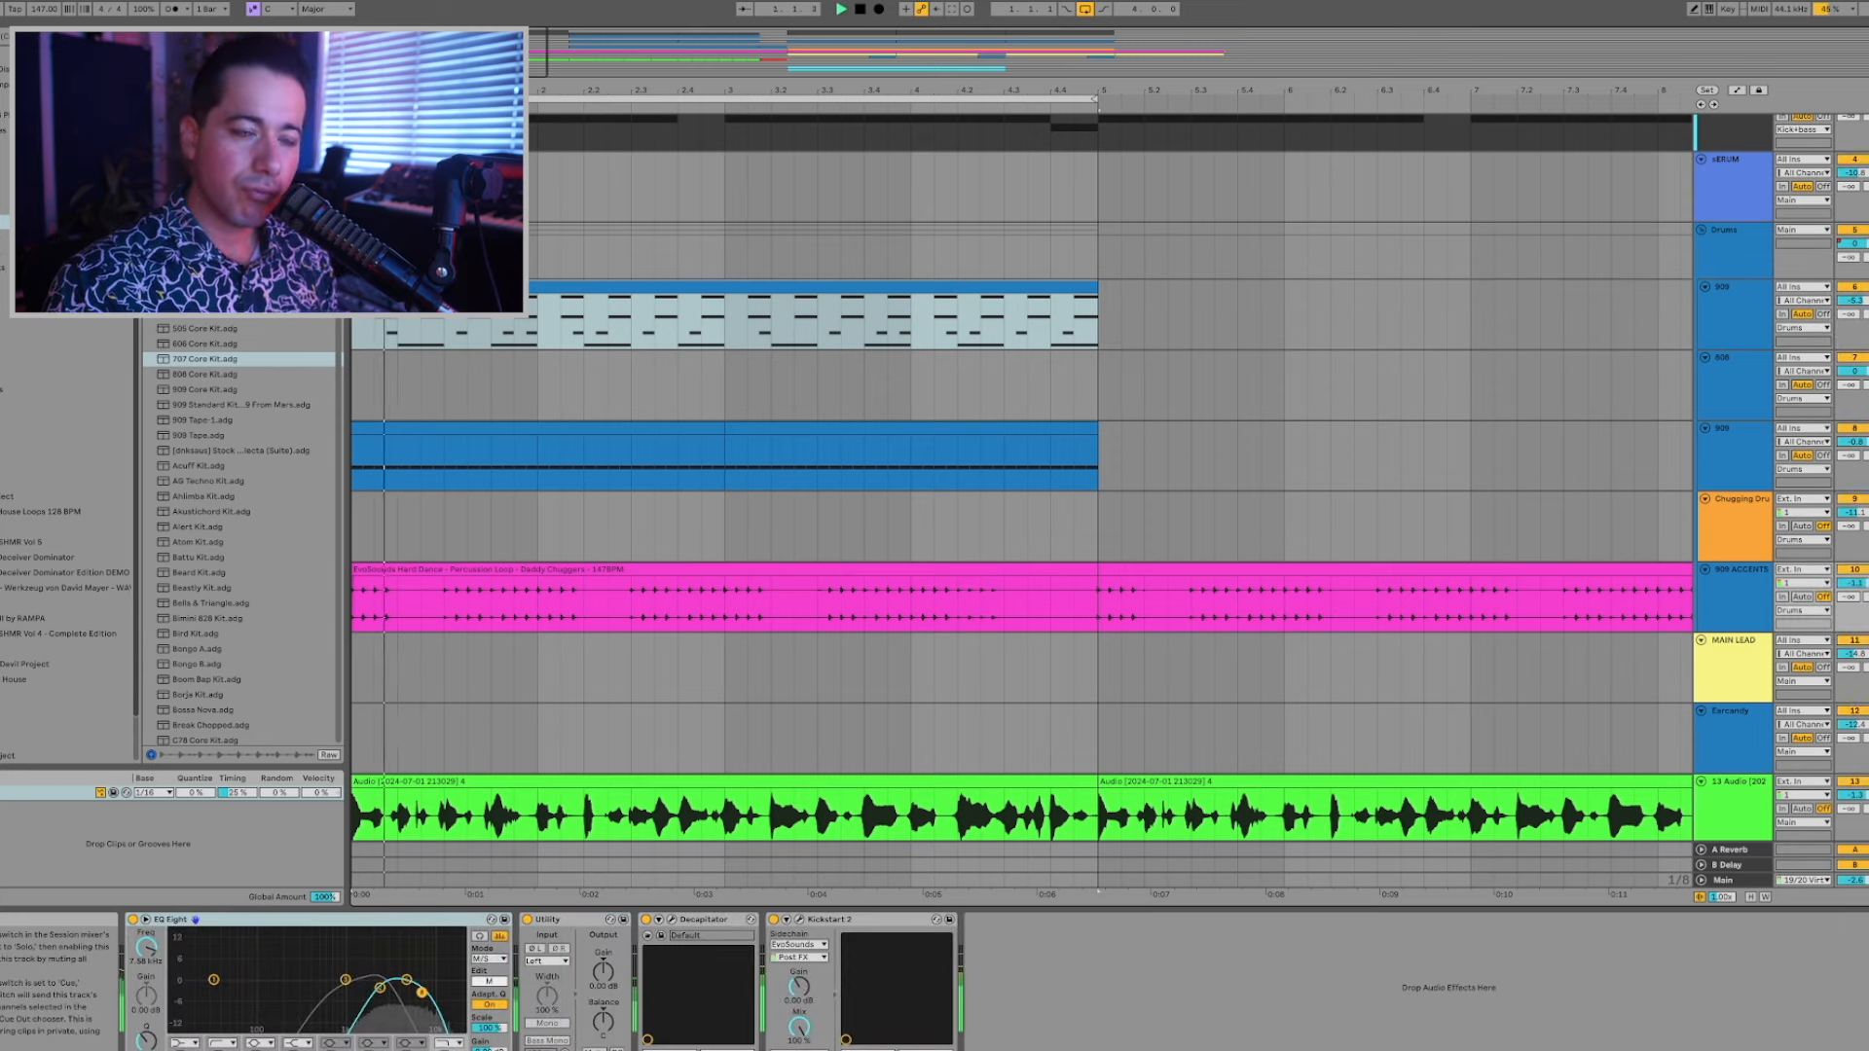
pyautogui.moveTo(1852, 583); pyautogui.dragTo(1852, 594)
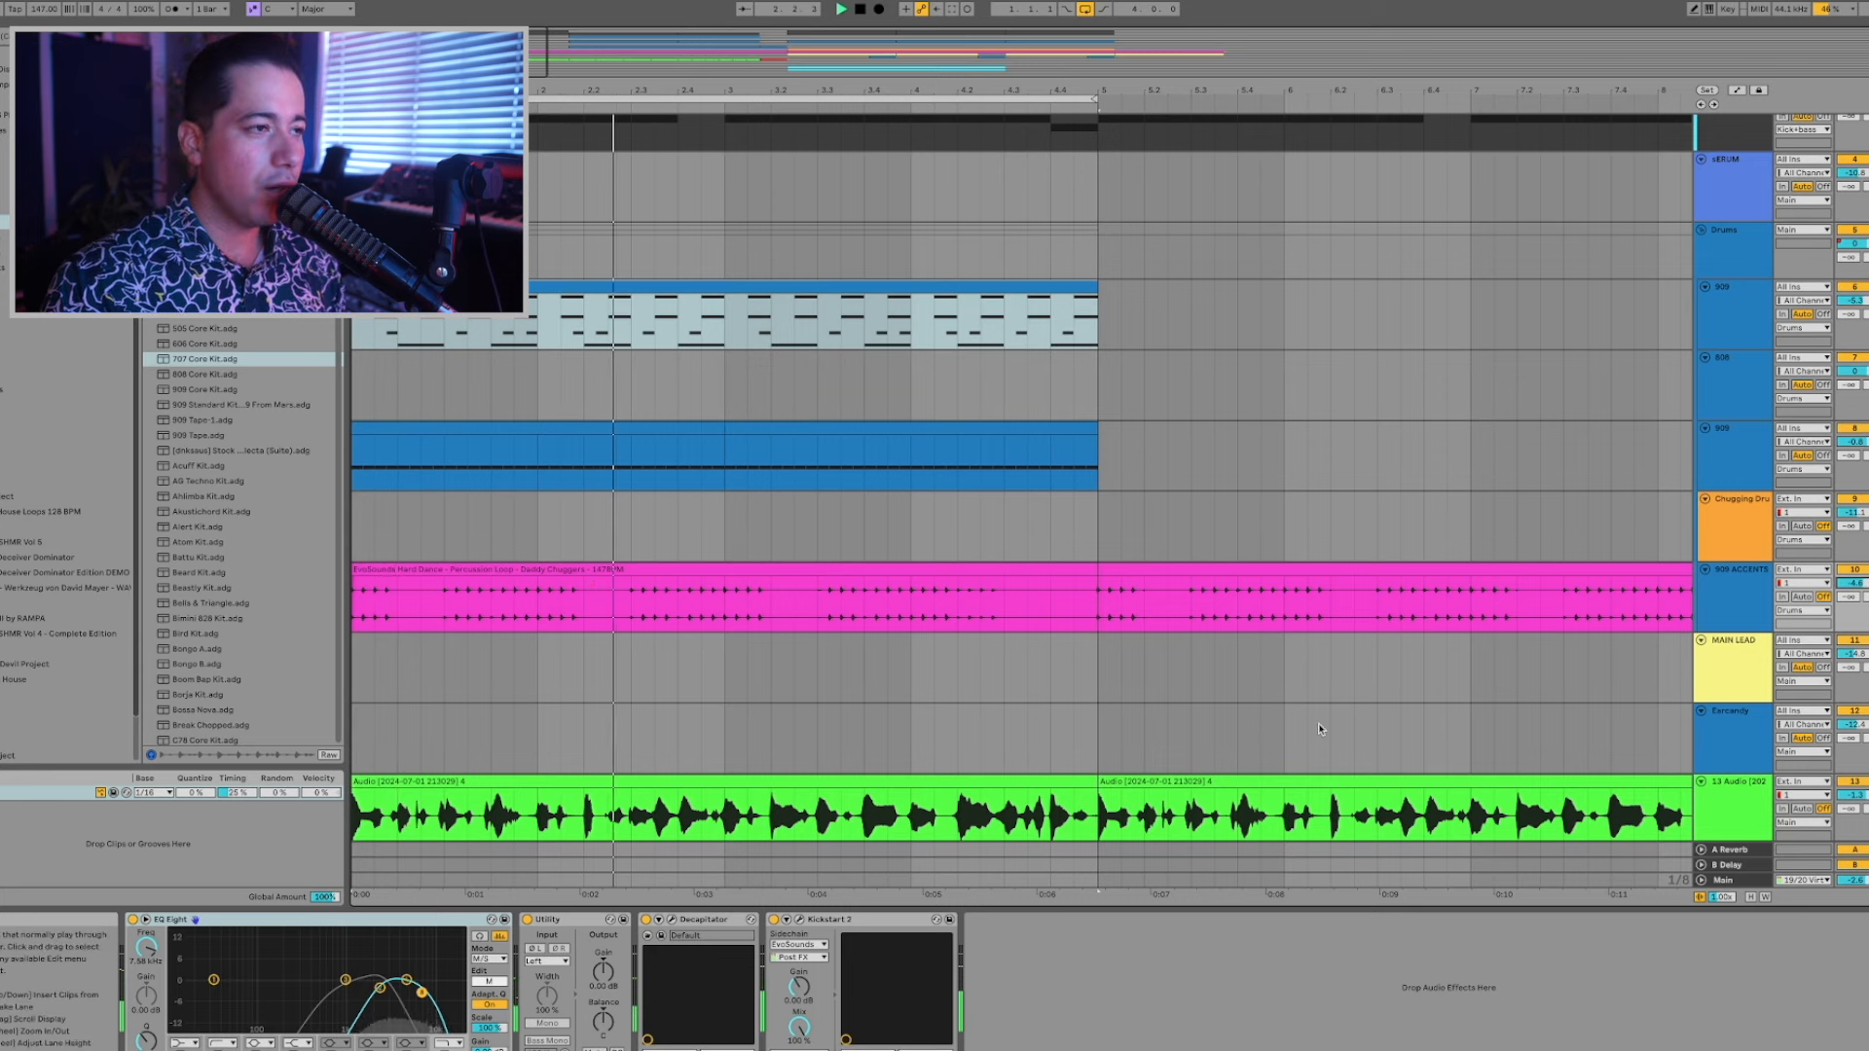
pyautogui.press('space')
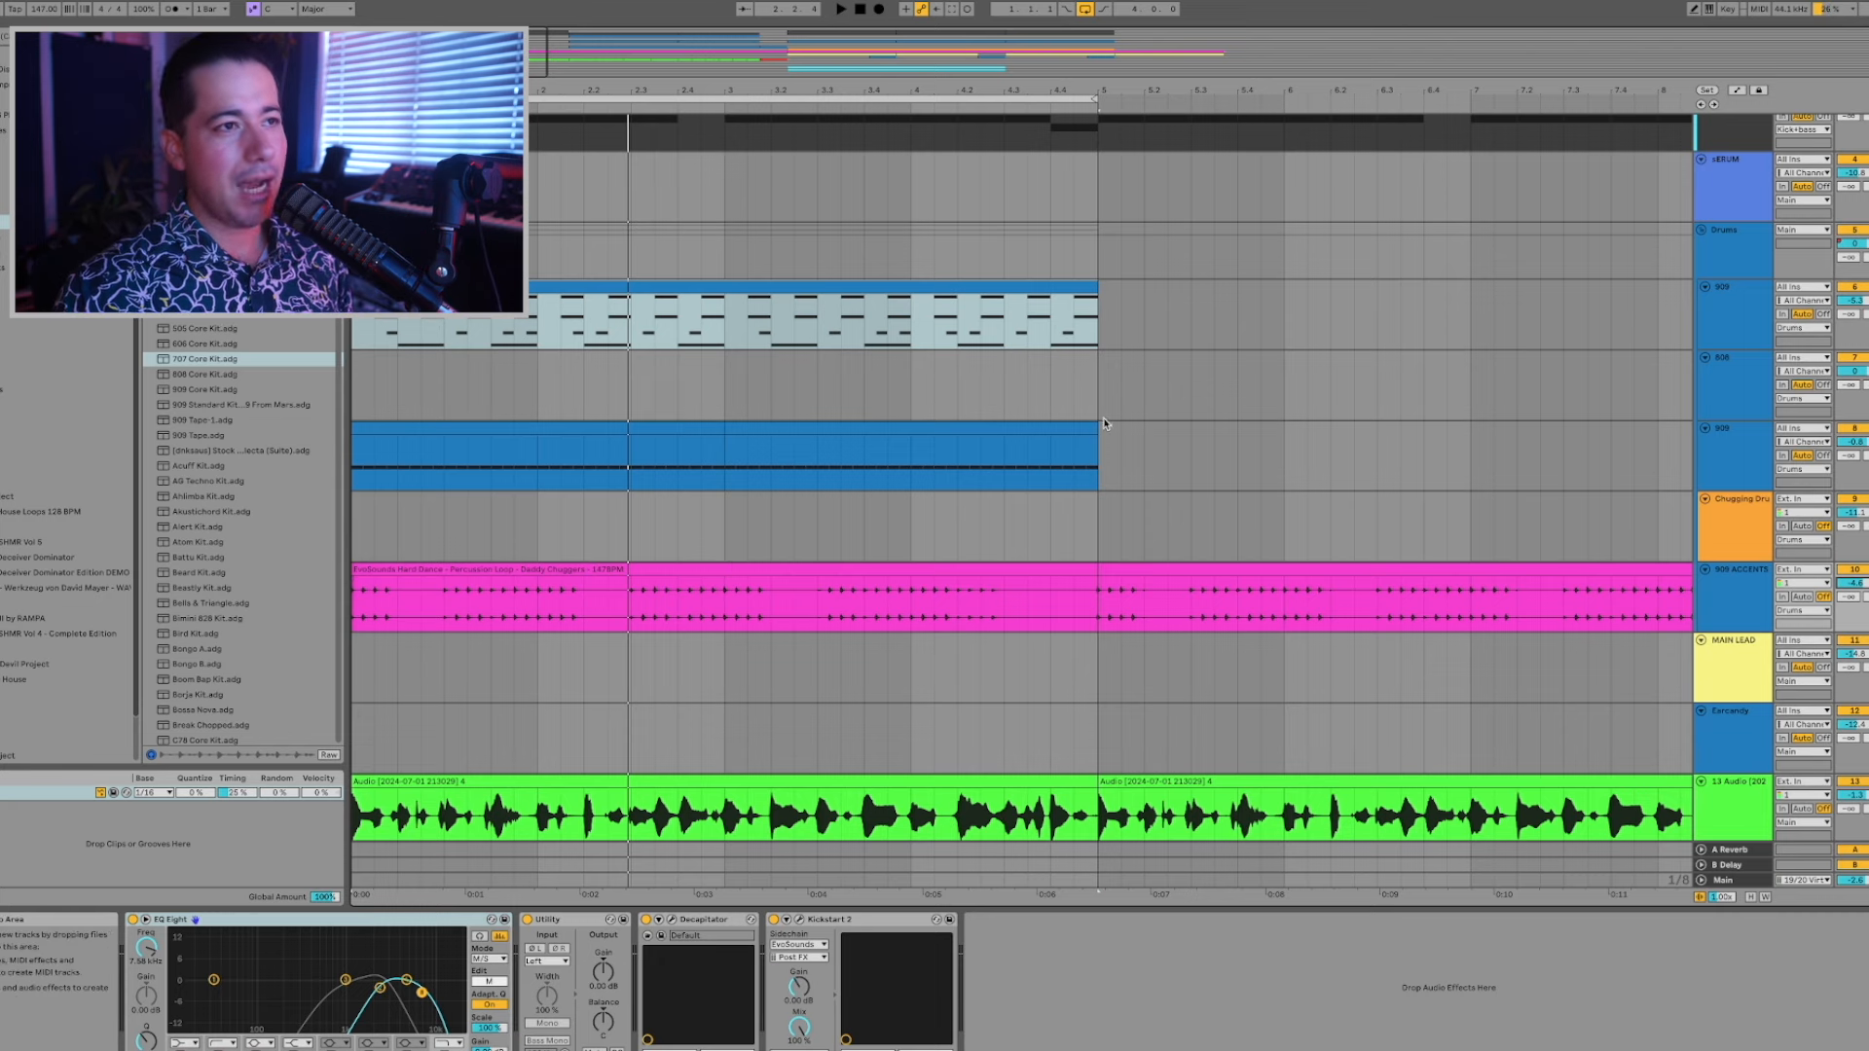
# Browse the Evosounds Hard Dance sample loops and widen the browser to read the loop names.
pyautogui.click(1747, 327)
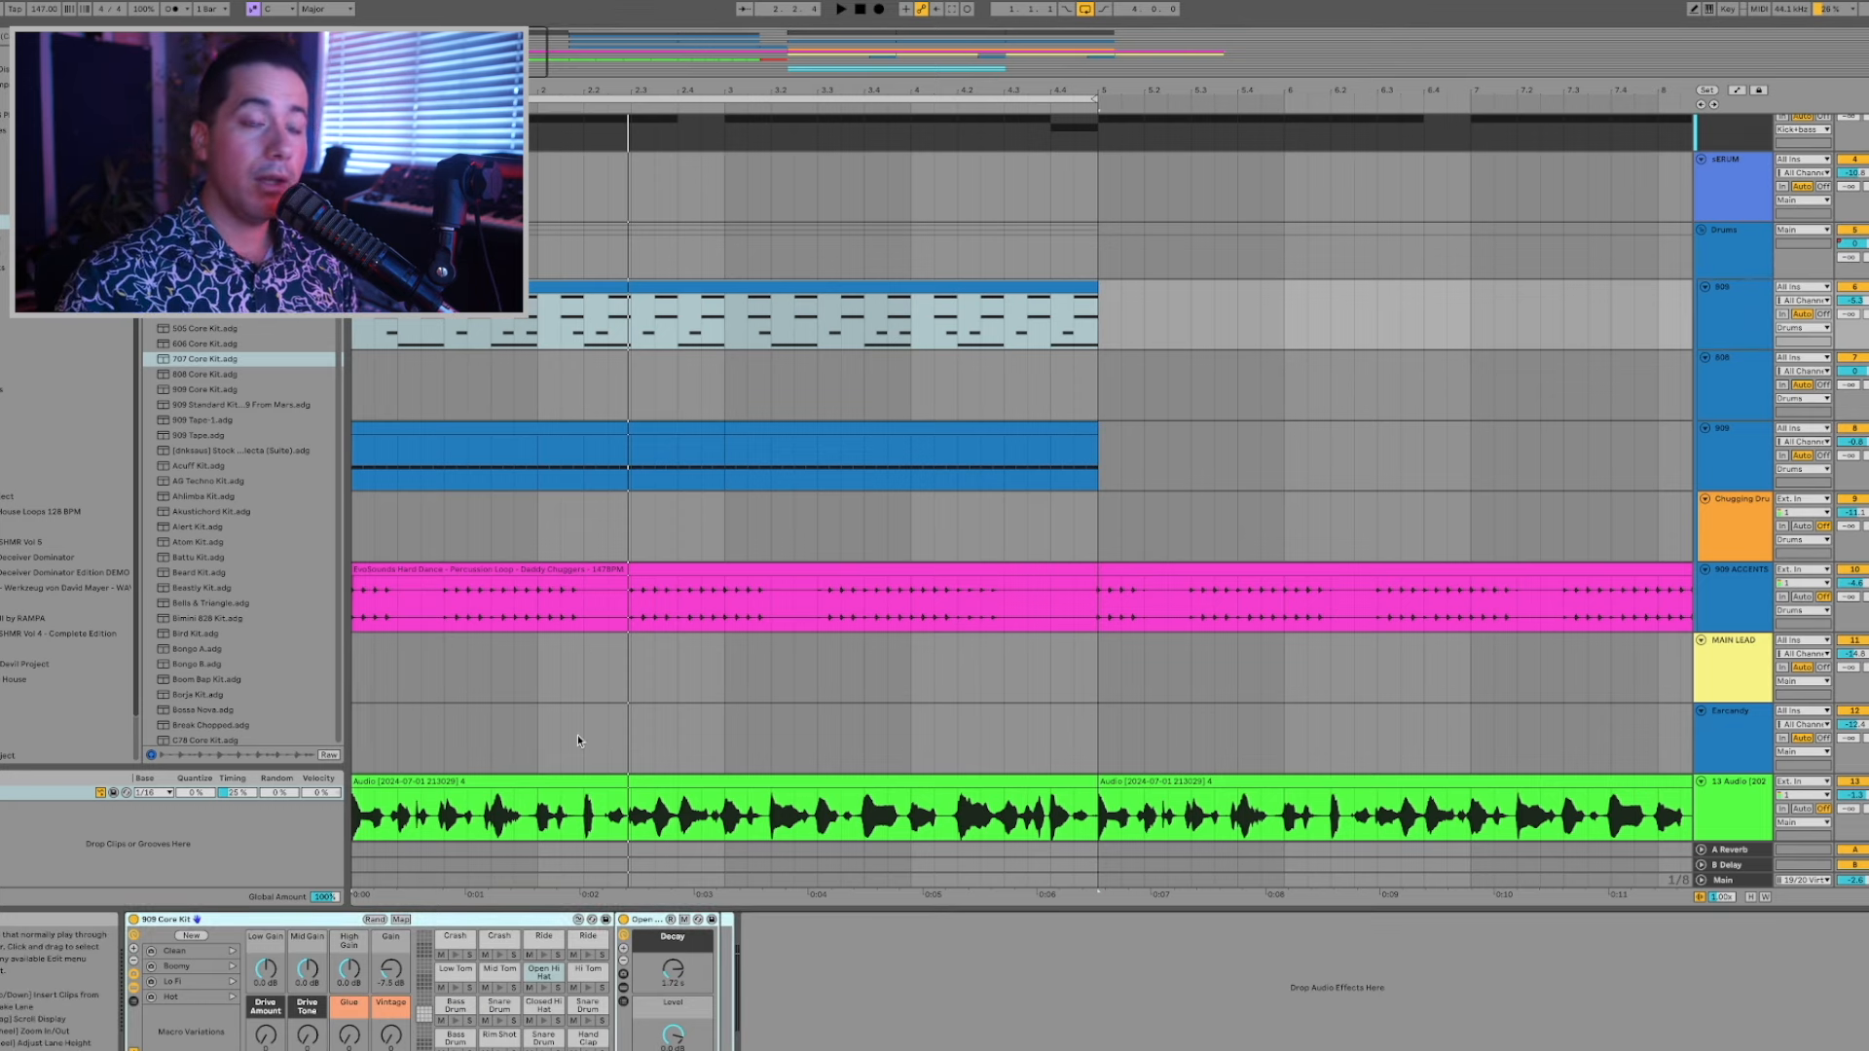
pyautogui.scroll(-3, 101, 569)
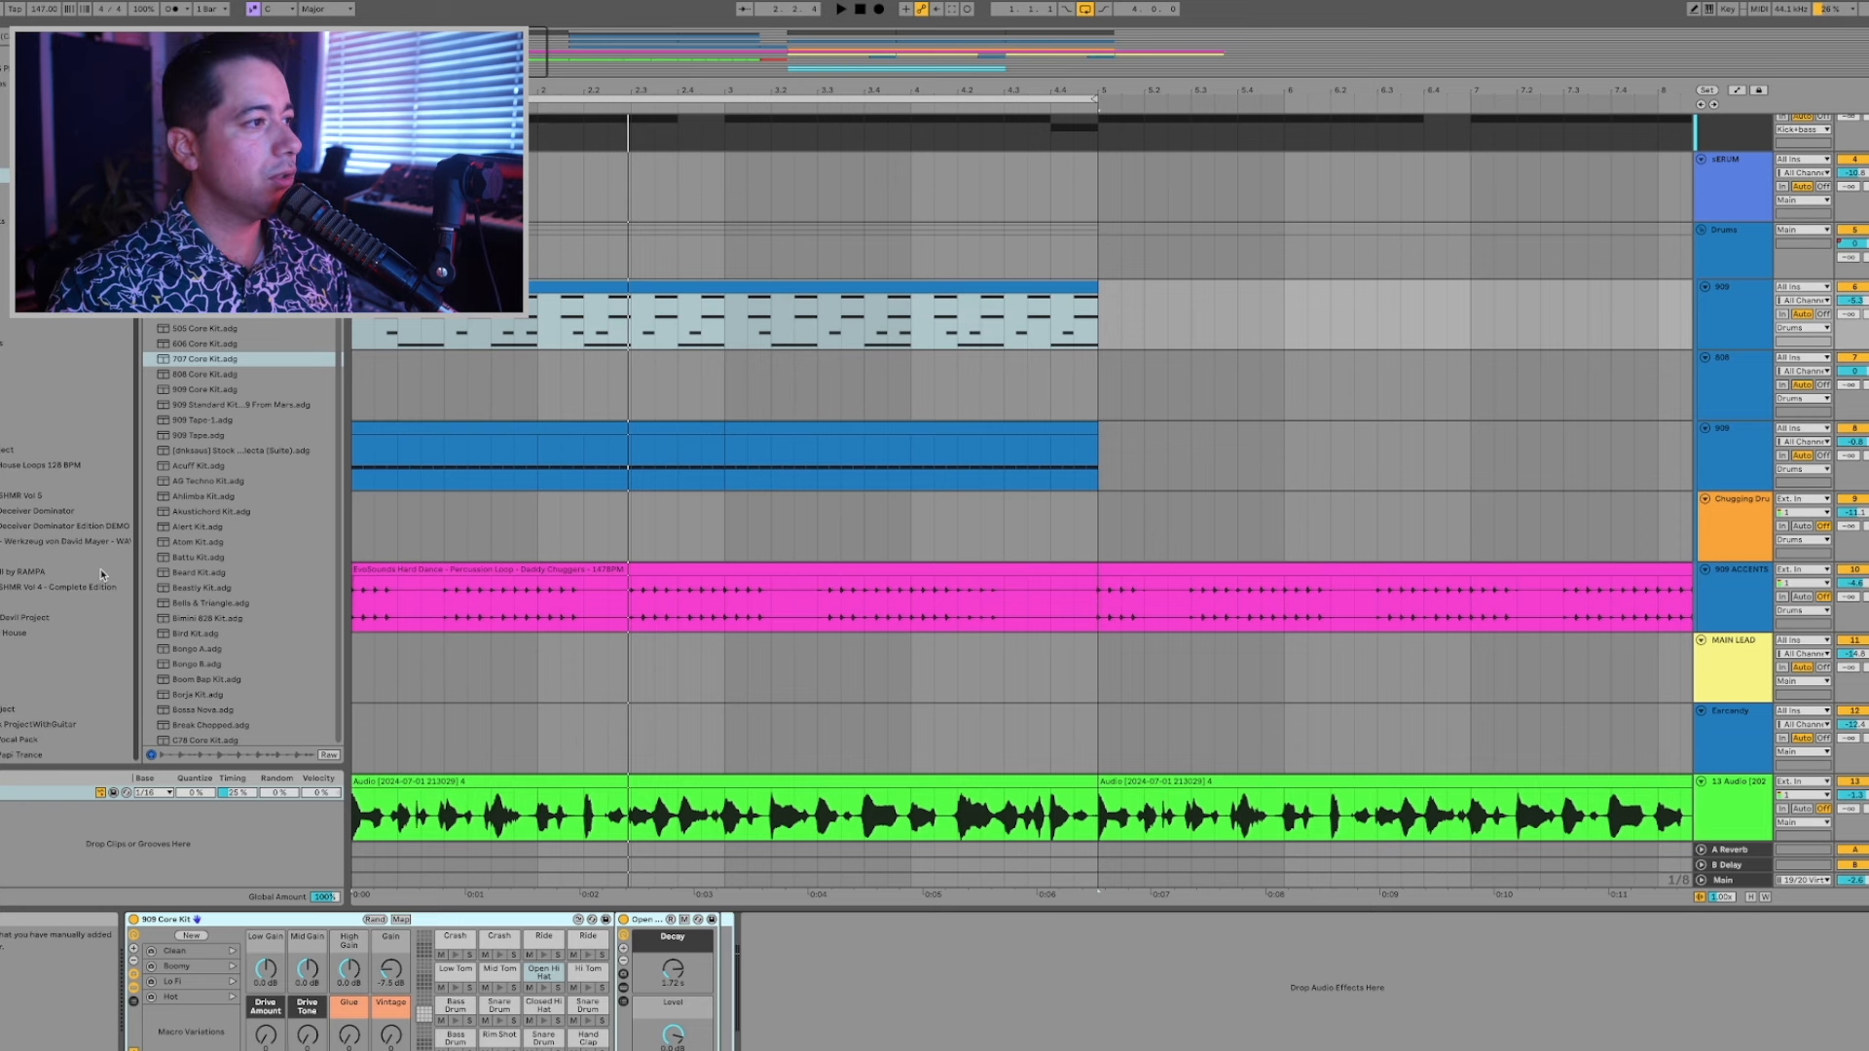
pyautogui.click(4, 756)
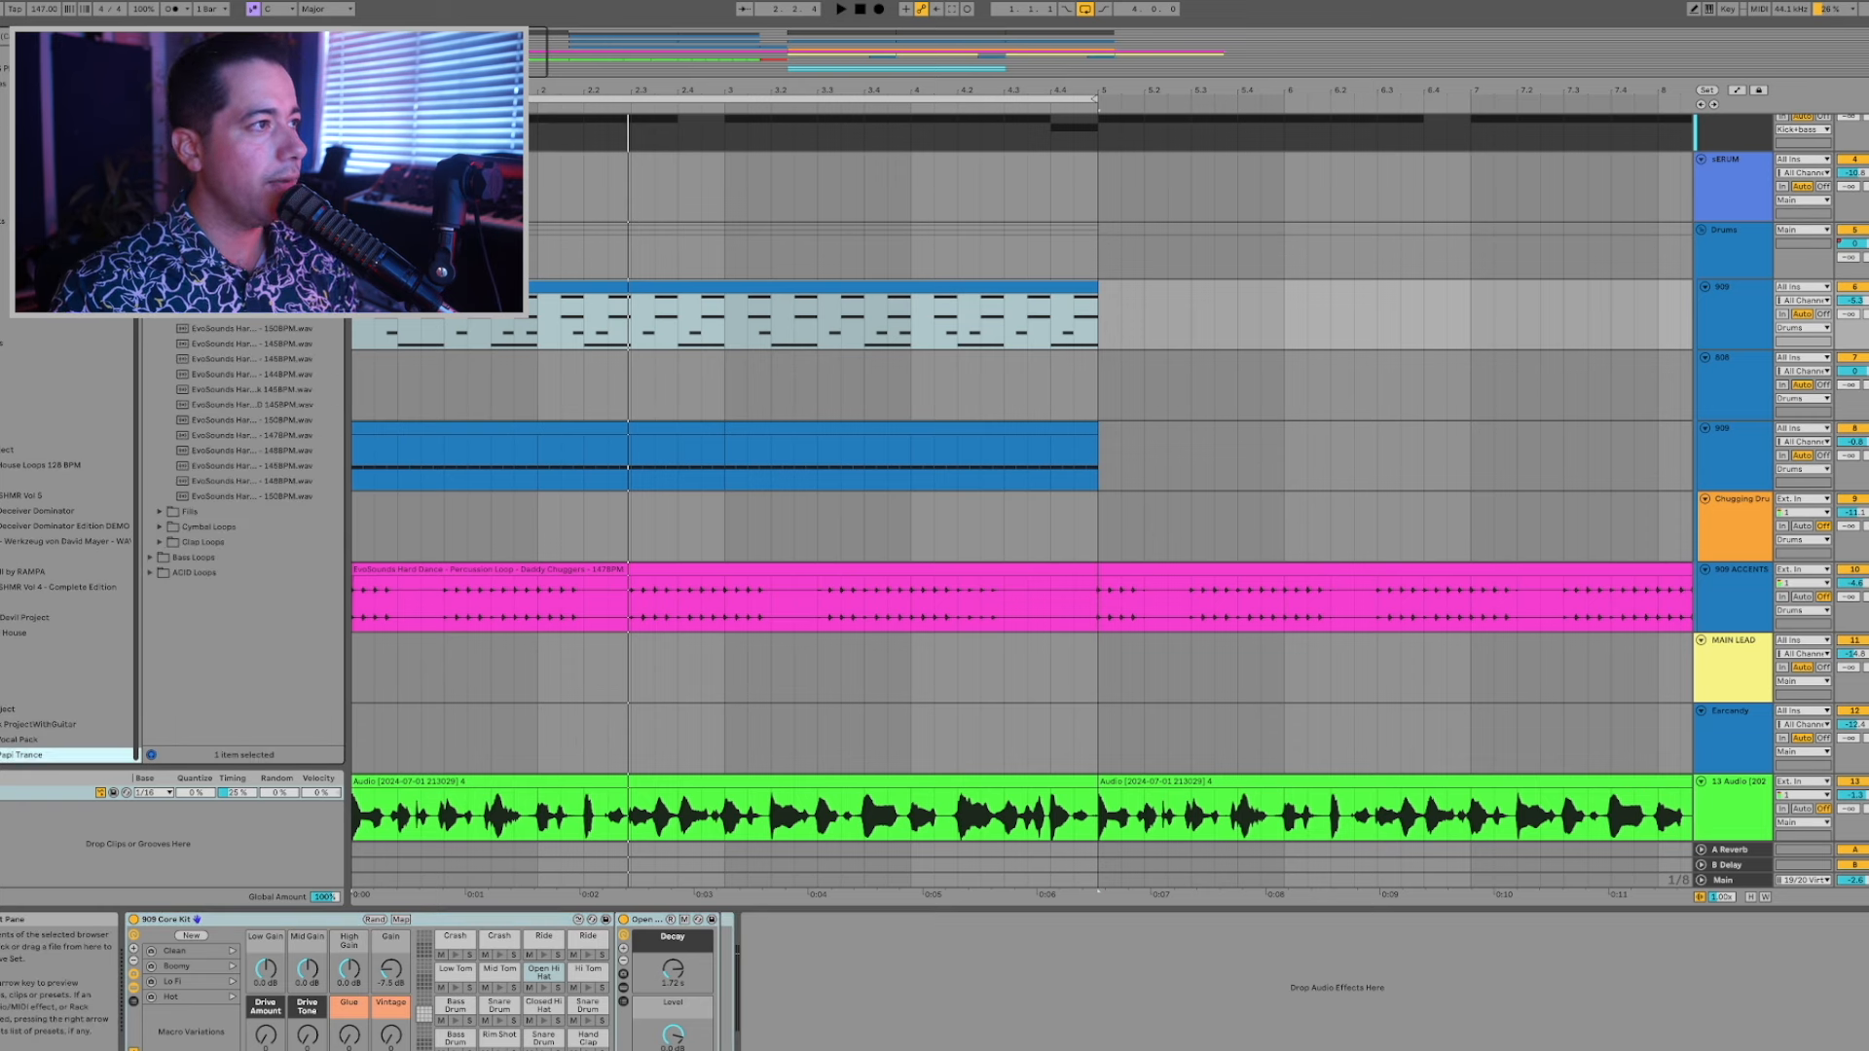
pyautogui.scroll(-4, 243, 535)
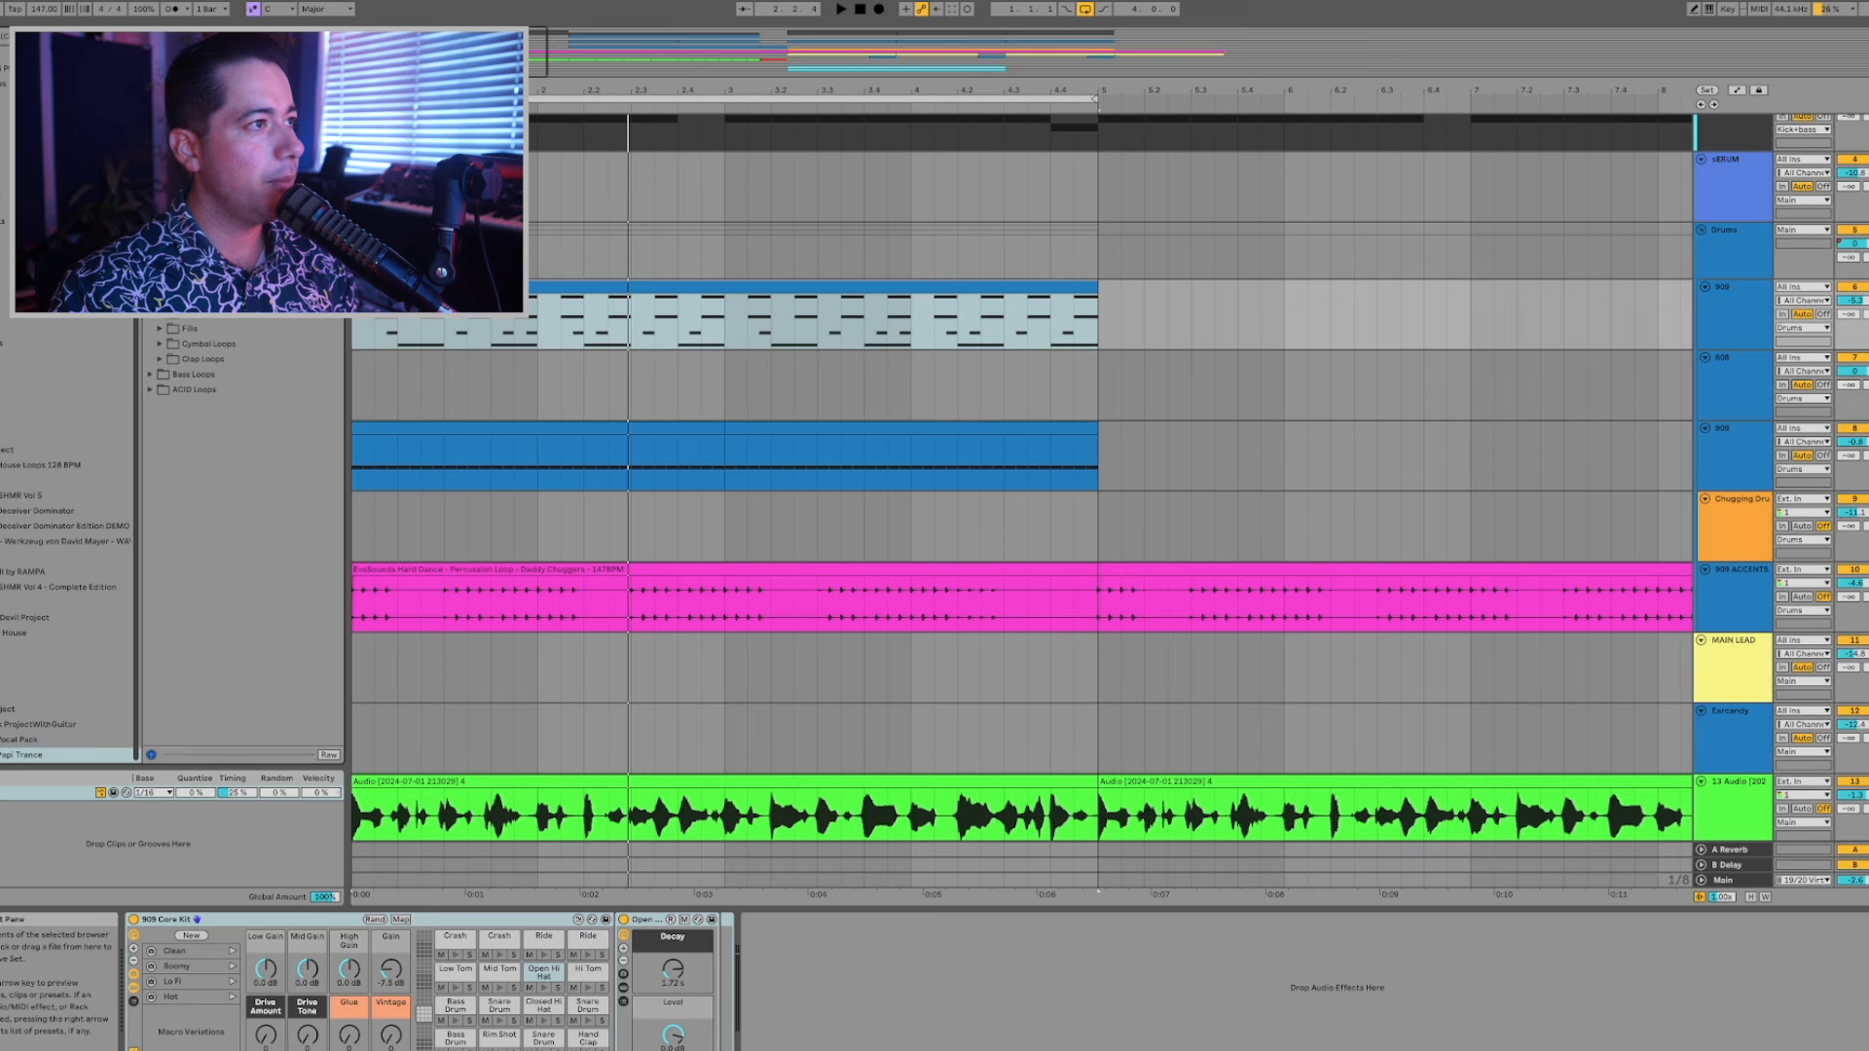
pyautogui.moveTo(348, 253); pyautogui.dragTo(457, 253)
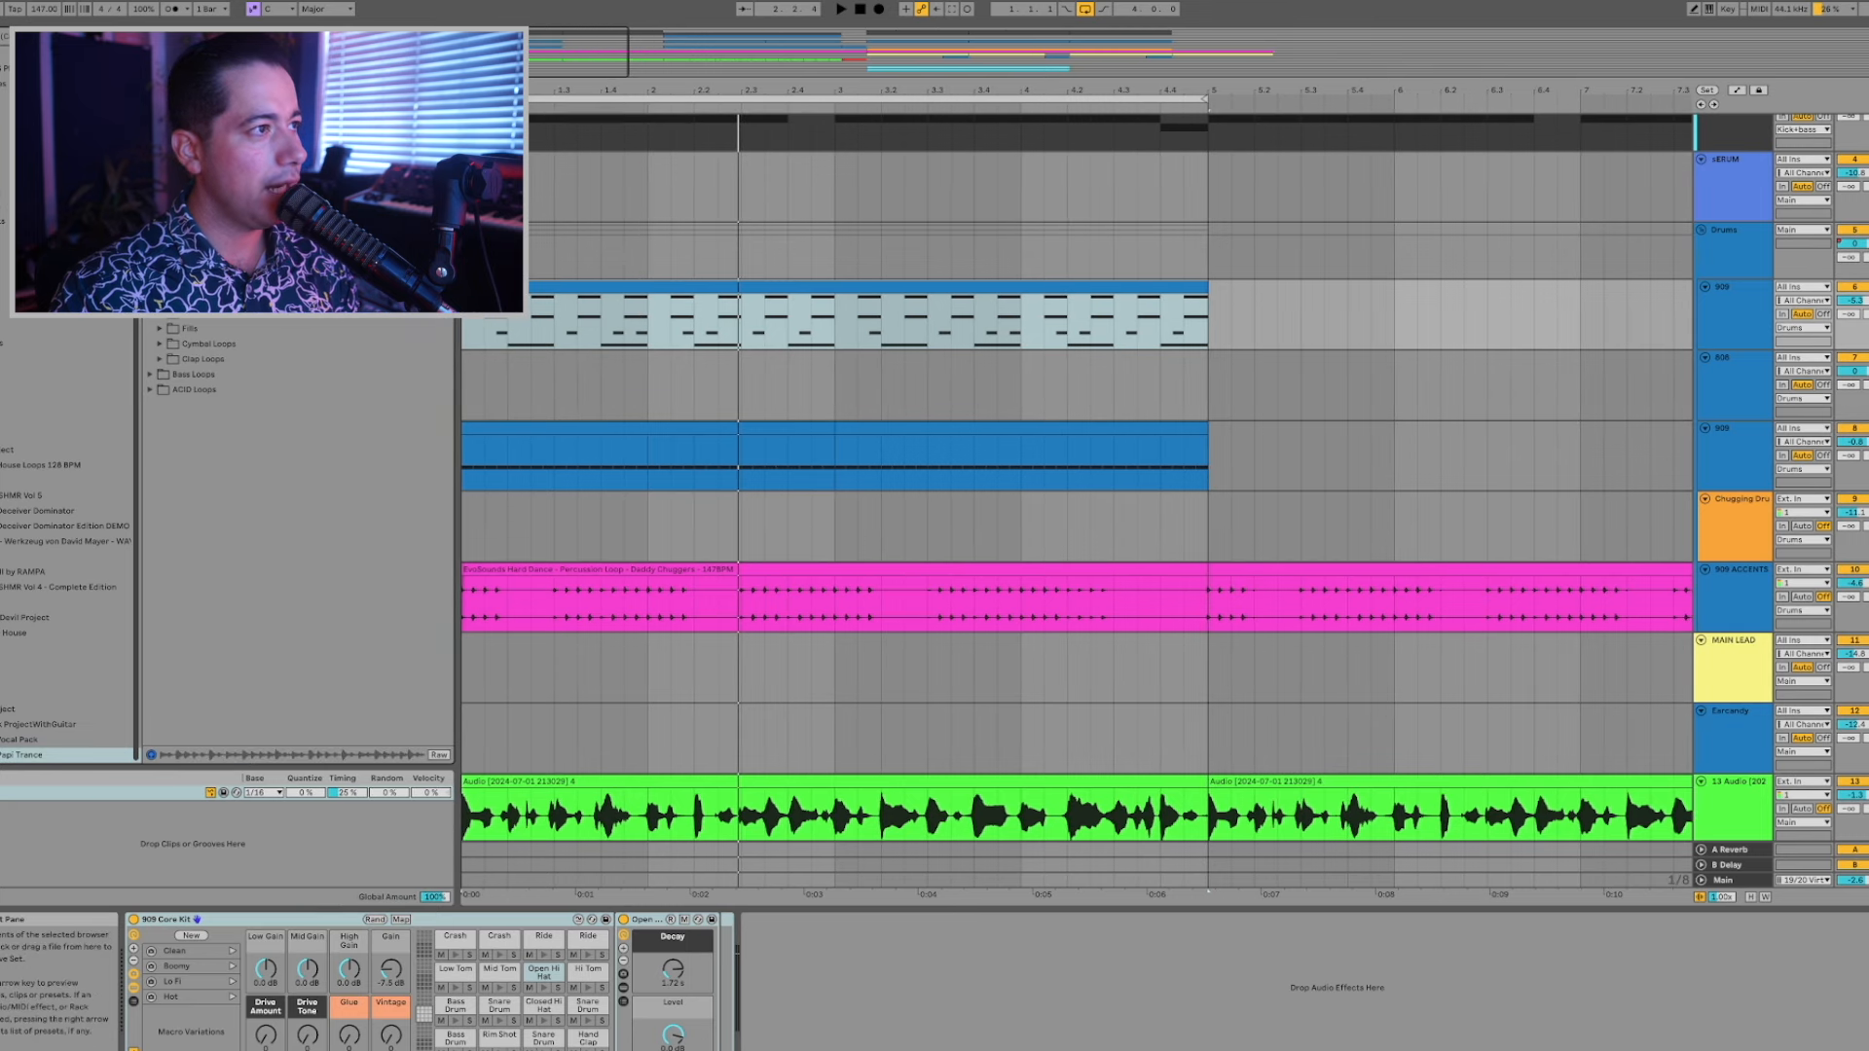
pyautogui.moveTo(292, 263); pyautogui.dragTo(464, 386)
pyautogui.moveTo(479, 453); pyautogui.dragTo(409, 234)
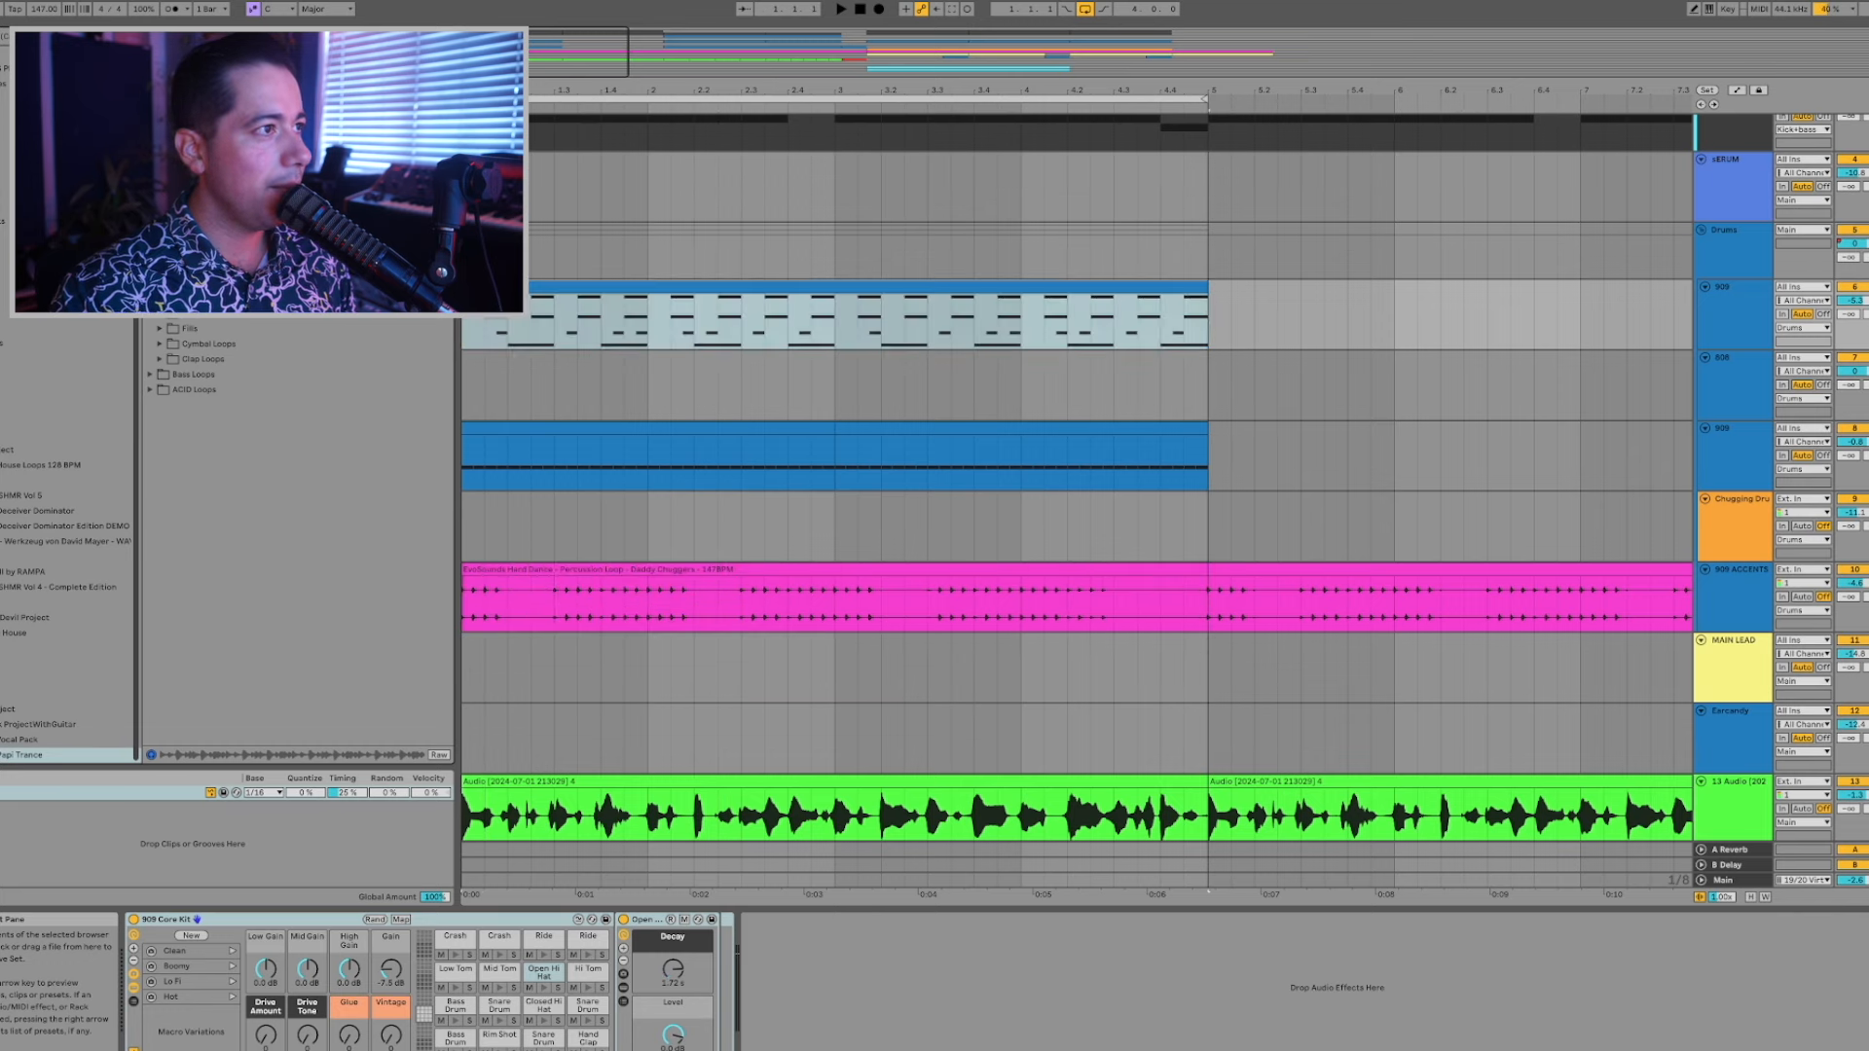
# Insert an audio track below the third 909 track and place the Break Power sample loop at its start.
pyautogui.click(1706, 458)
pyautogui.hotkey('ctrl', 't')
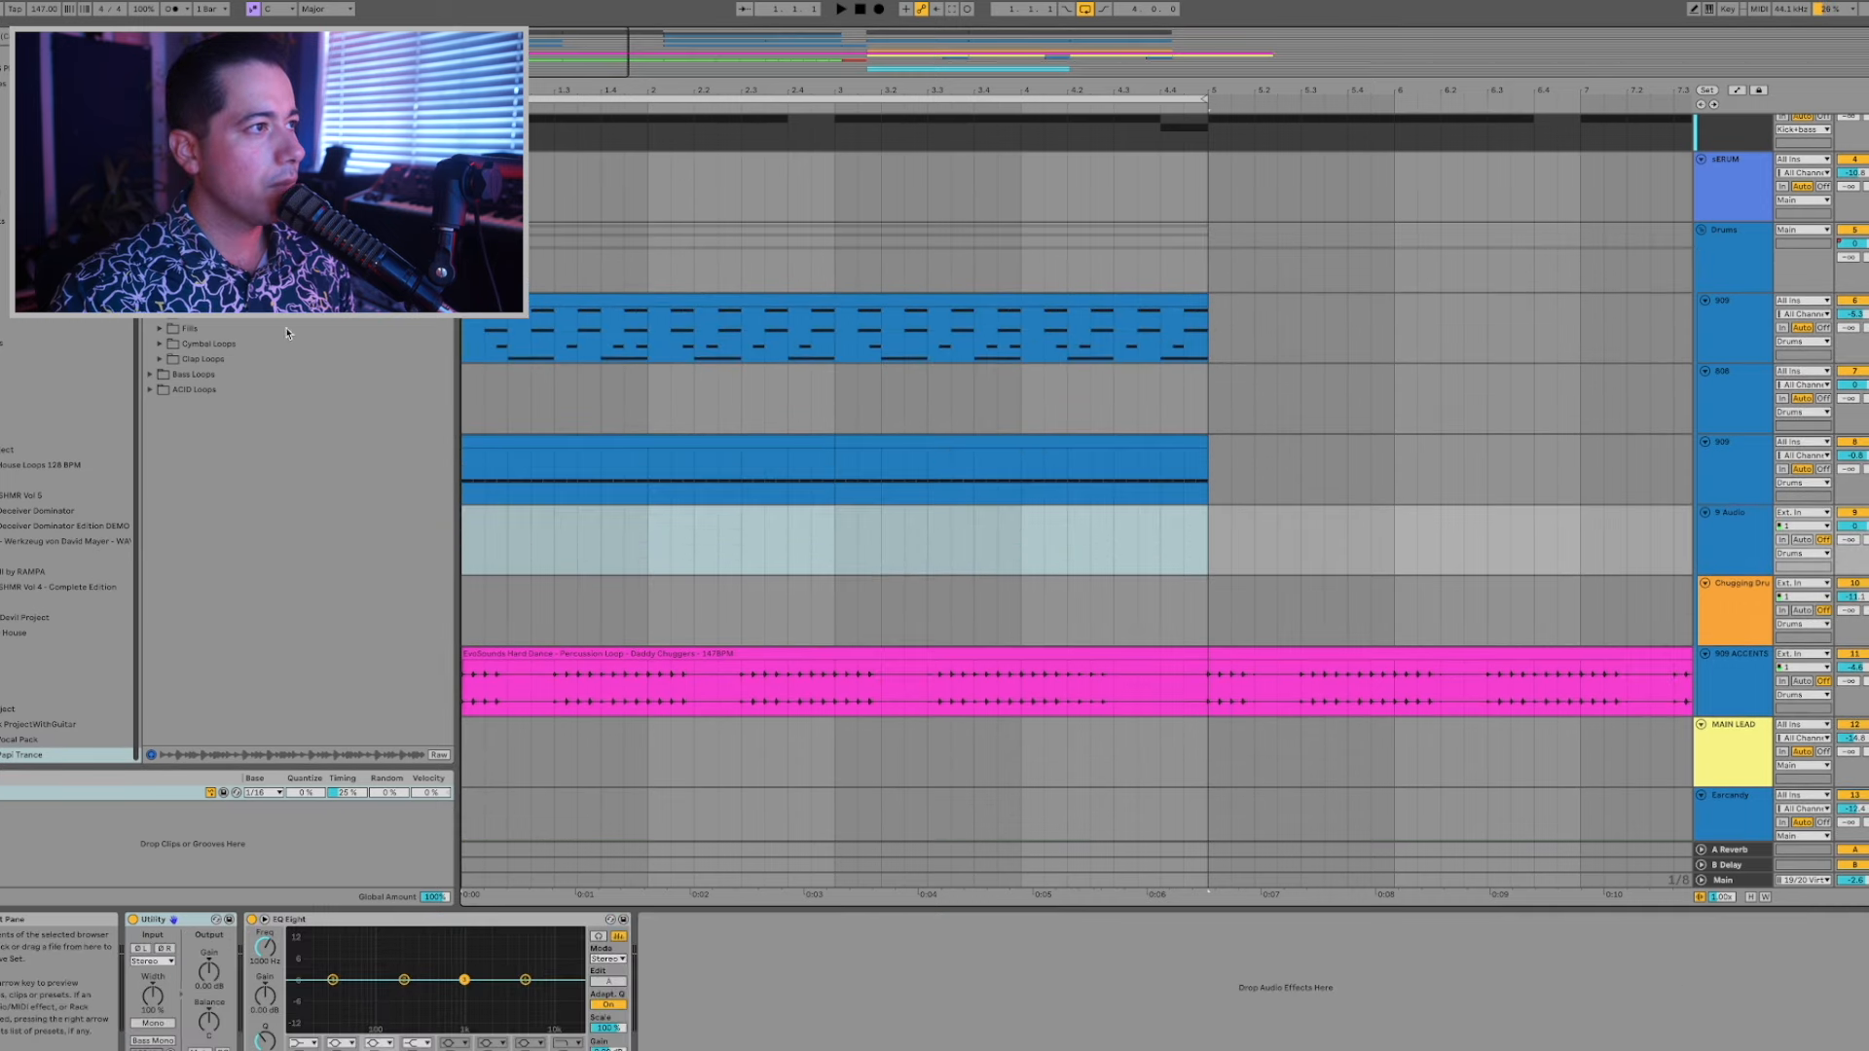
pyautogui.moveTo(460, 557); pyautogui.dragTo(465, 545)
# Adjust the Break Power loop track's volume and play it together with the drums.
pyautogui.press('space')
pyautogui.moveTo(1839, 575); pyautogui.dragTo(1853, 560)
pyautogui.press('space')
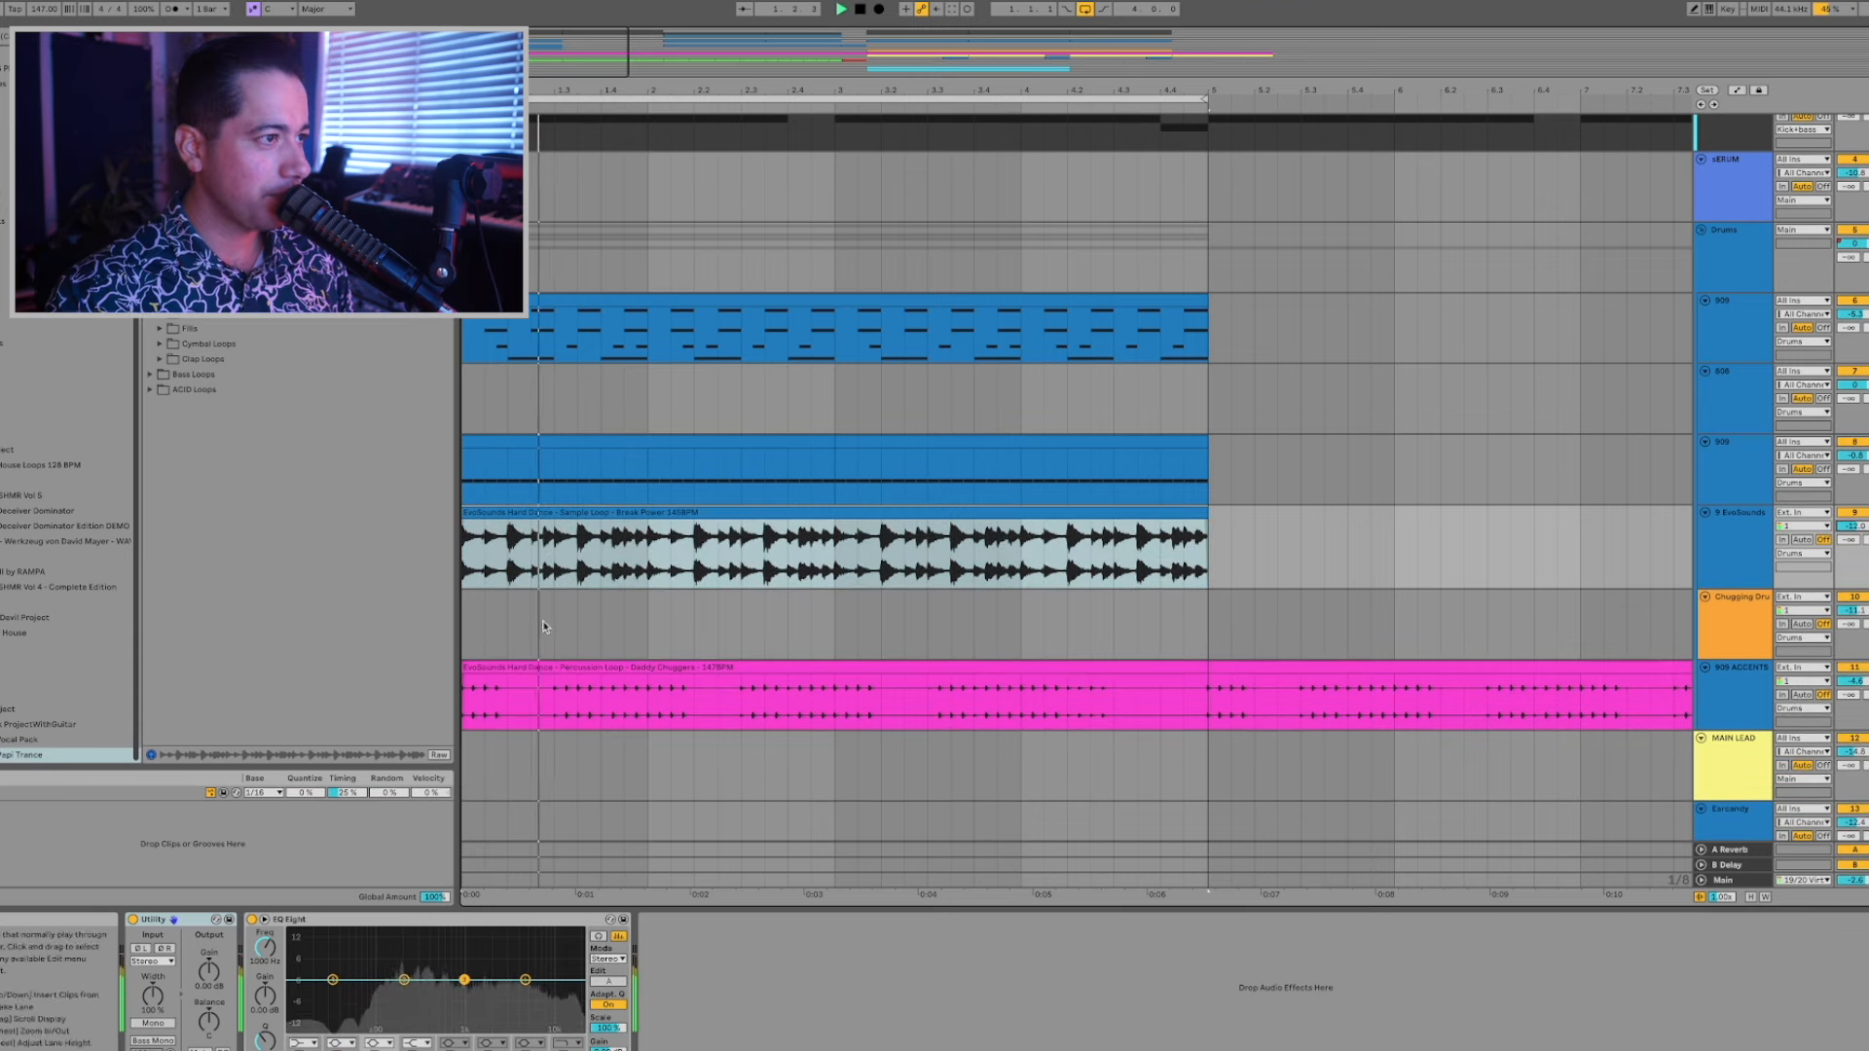
# Turn off transient looping for the Break Power clip and shorten its transient envelope, playing the loop to compare.
pyautogui.click(526, 525)
pyautogui.doubleClick(522, 515)
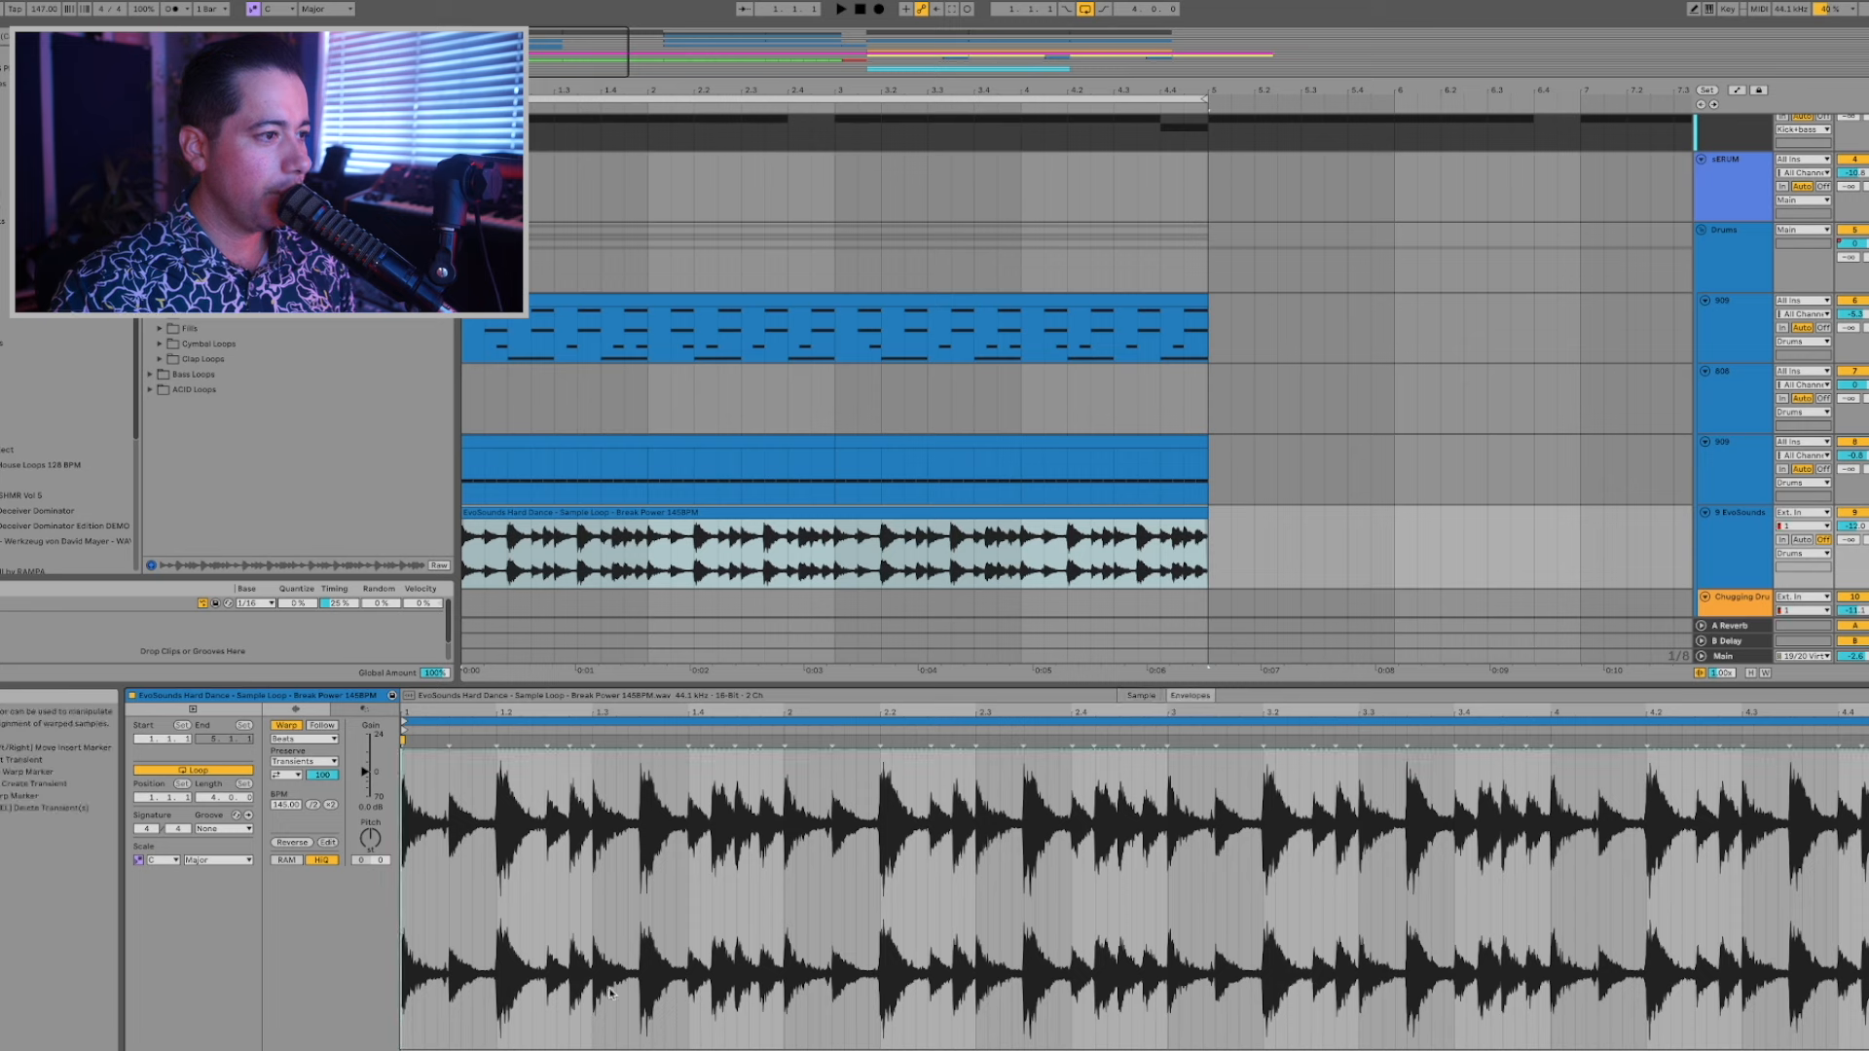
pyautogui.click(462, 1046)
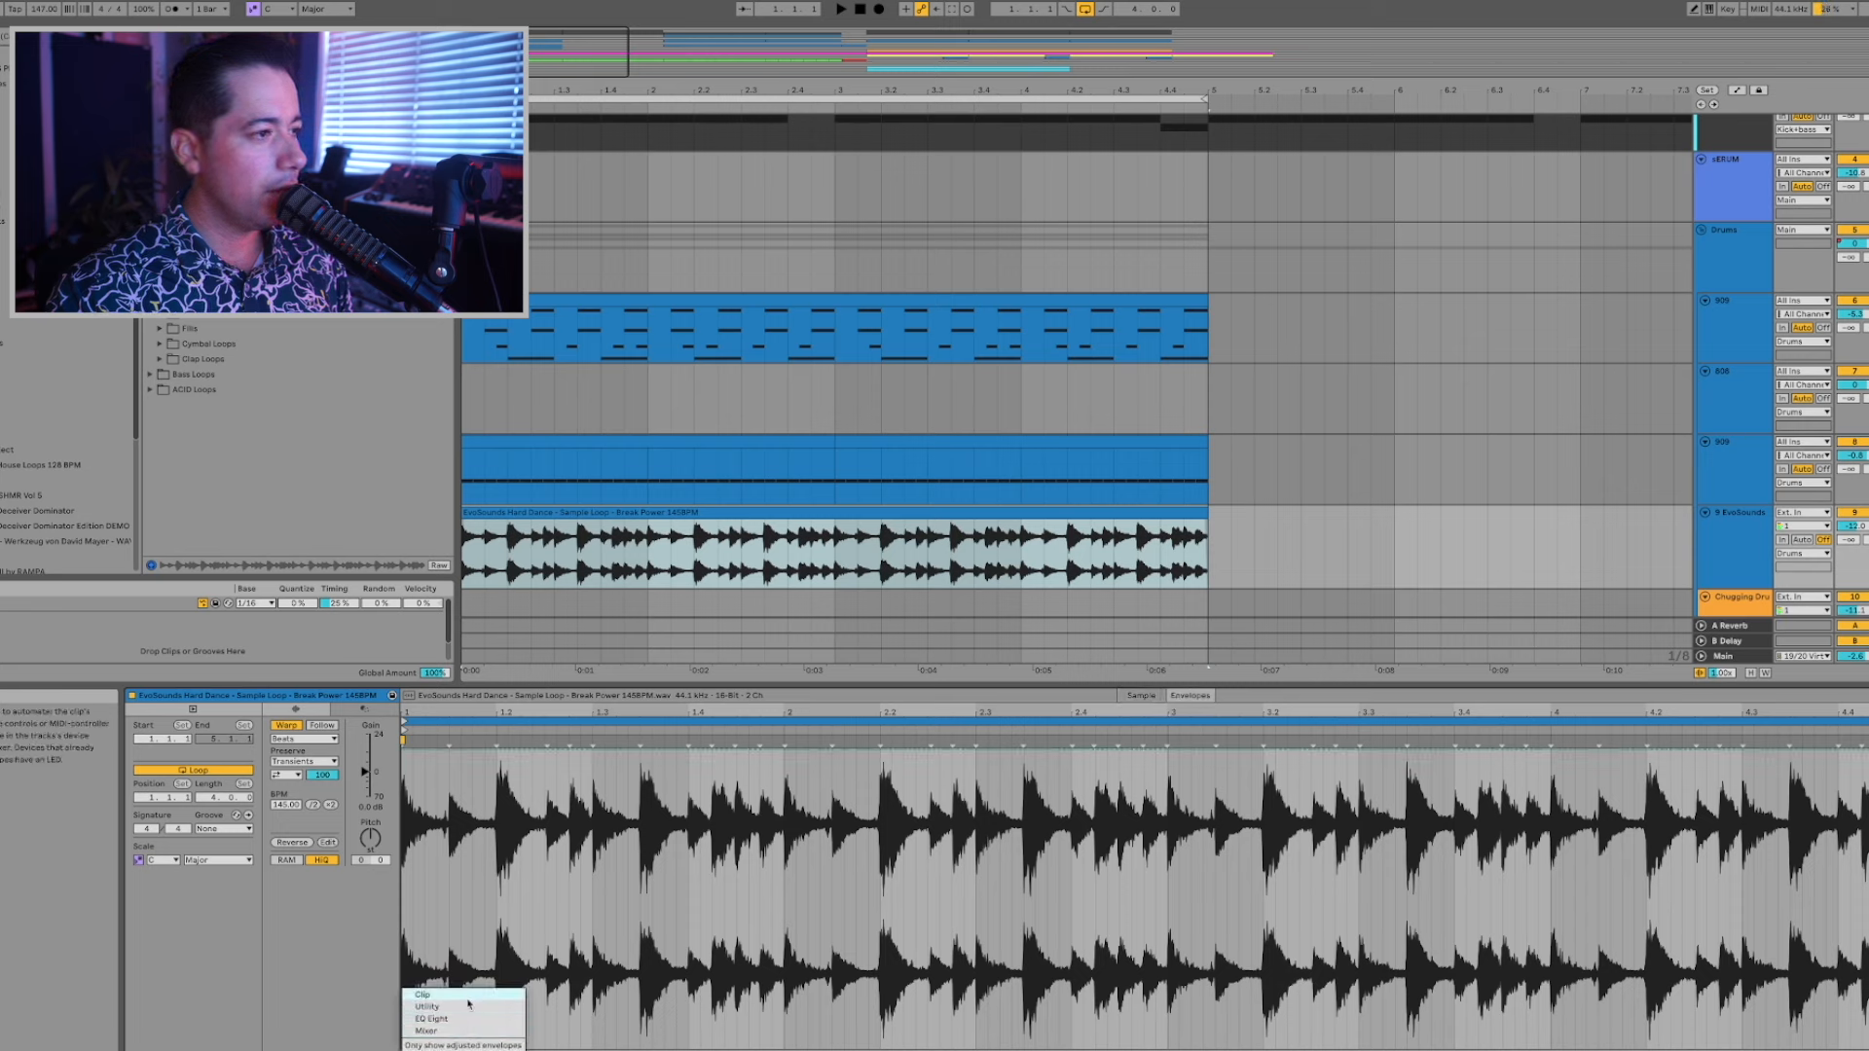
pyautogui.click(338, 793)
pyautogui.click(286, 775)
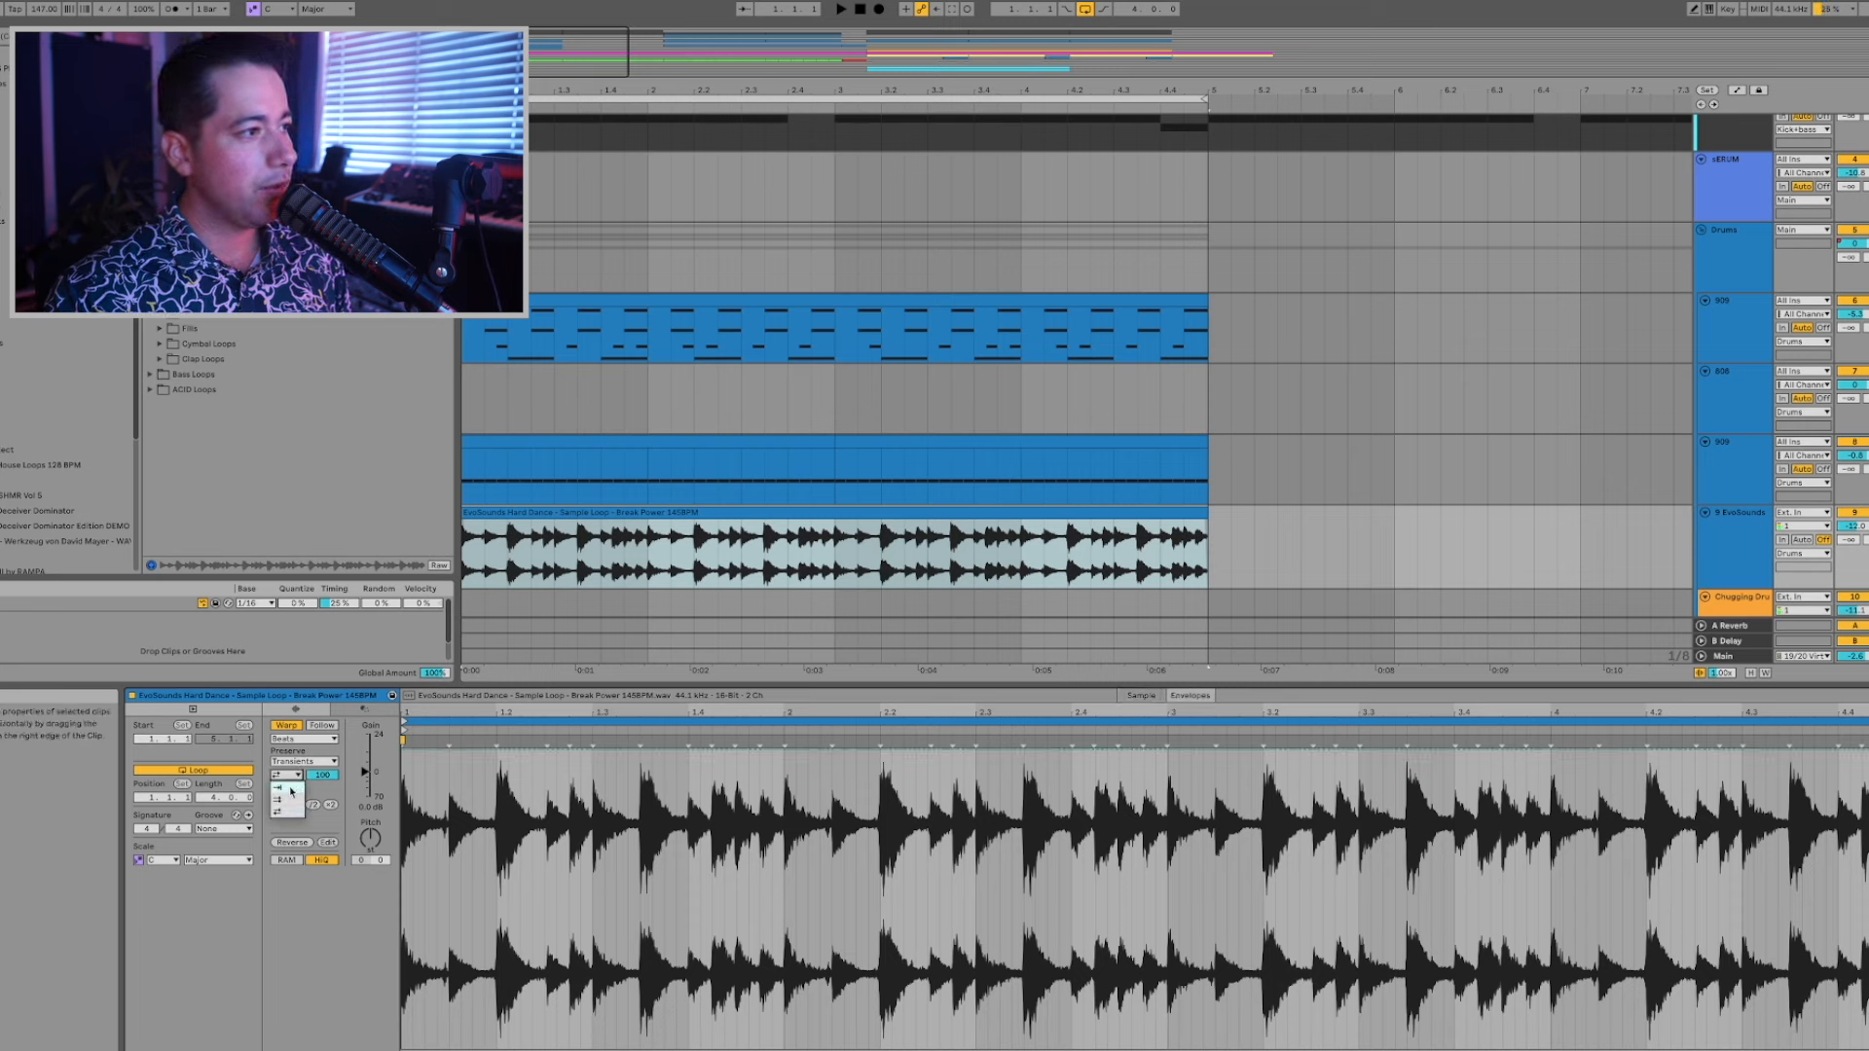
pyautogui.click(298, 775)
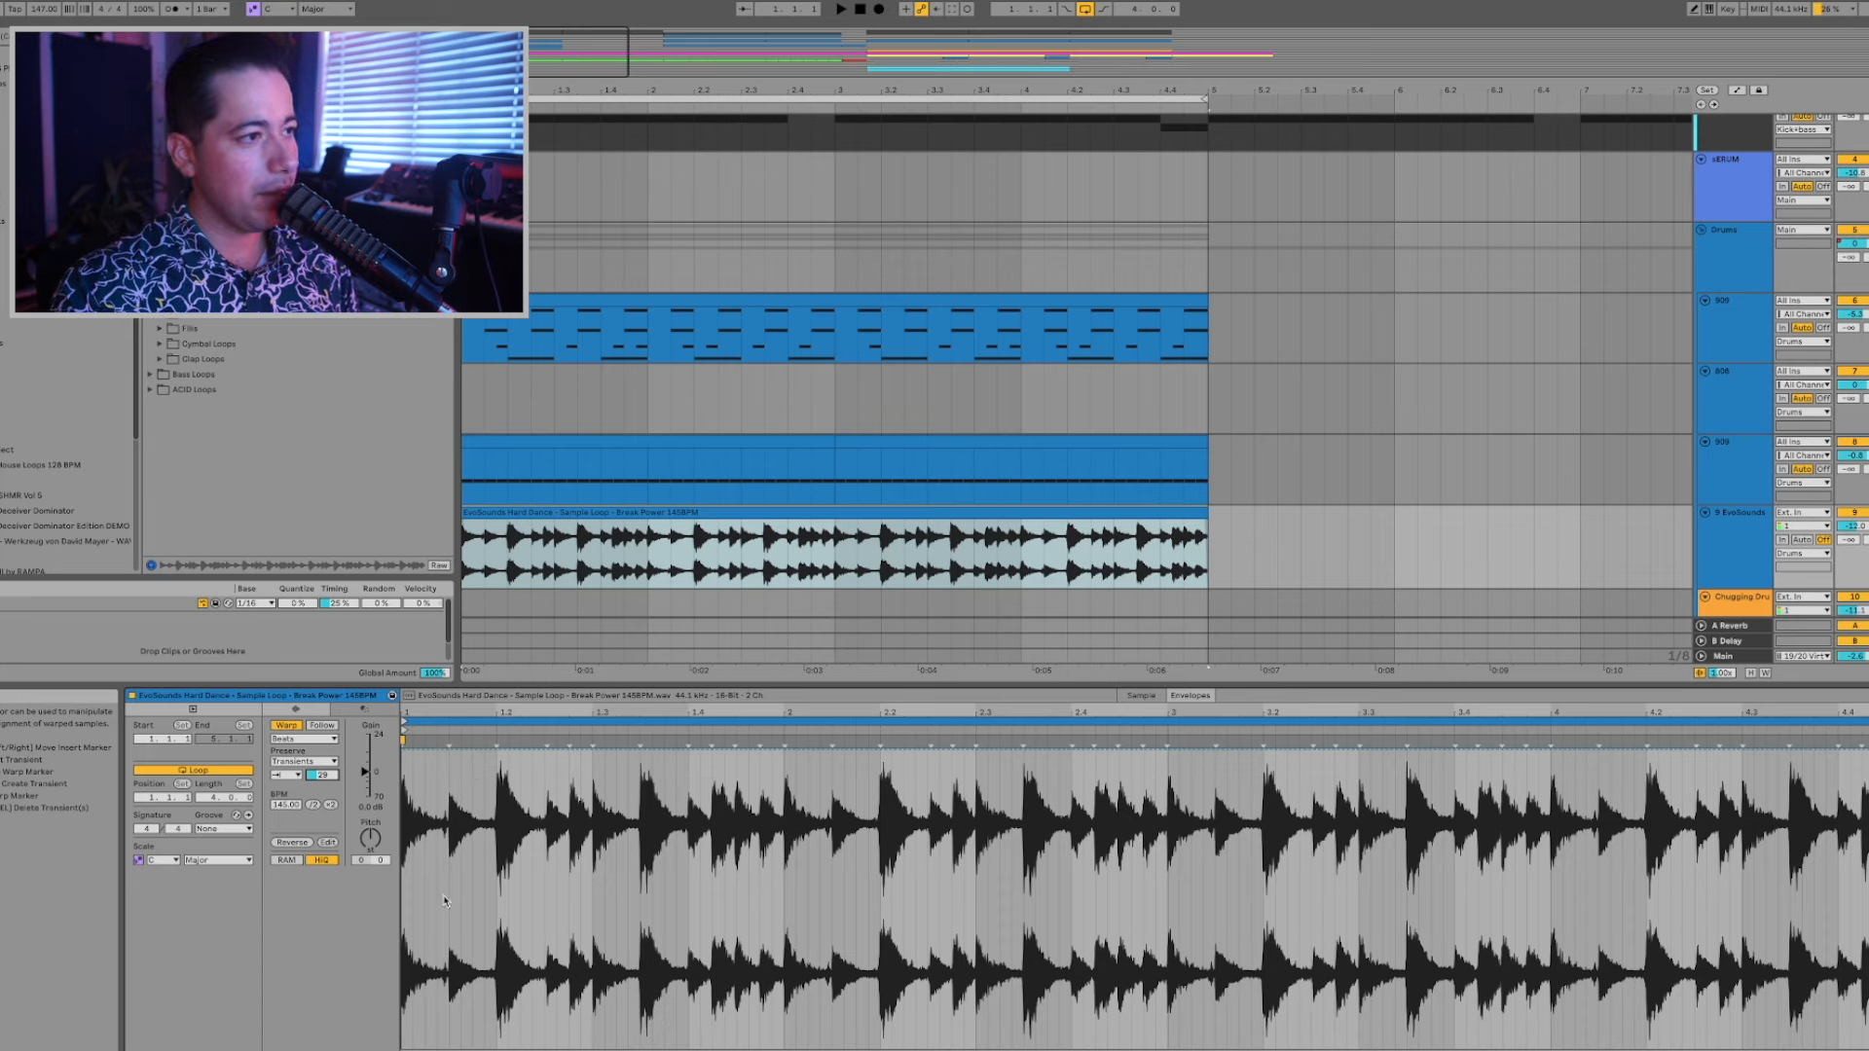
pyautogui.press('space')
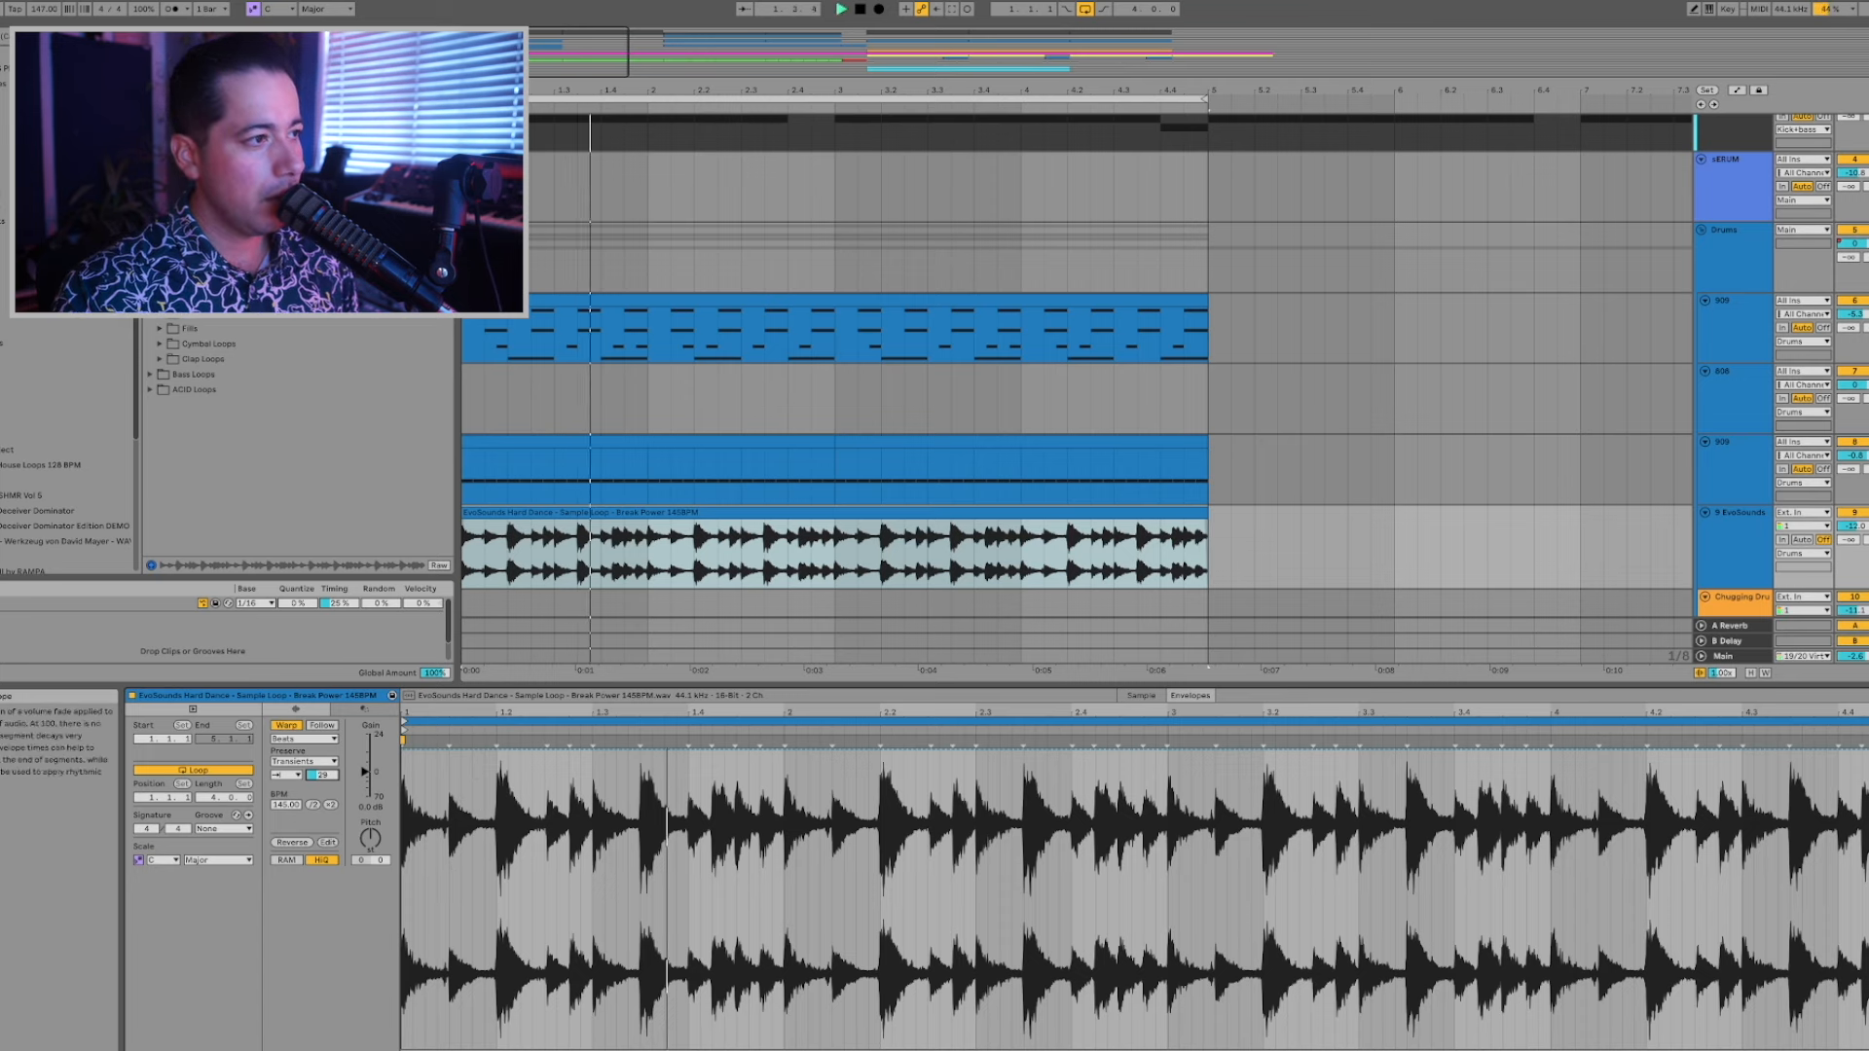
pyautogui.moveTo(322, 775); pyautogui.dragTo(322, 783)
pyautogui.press('space')
# Turn on draw mode and select the Break Power clip envelope to use for gating the loop's level.
pyautogui.press('b')
pyautogui.click(460, 762)
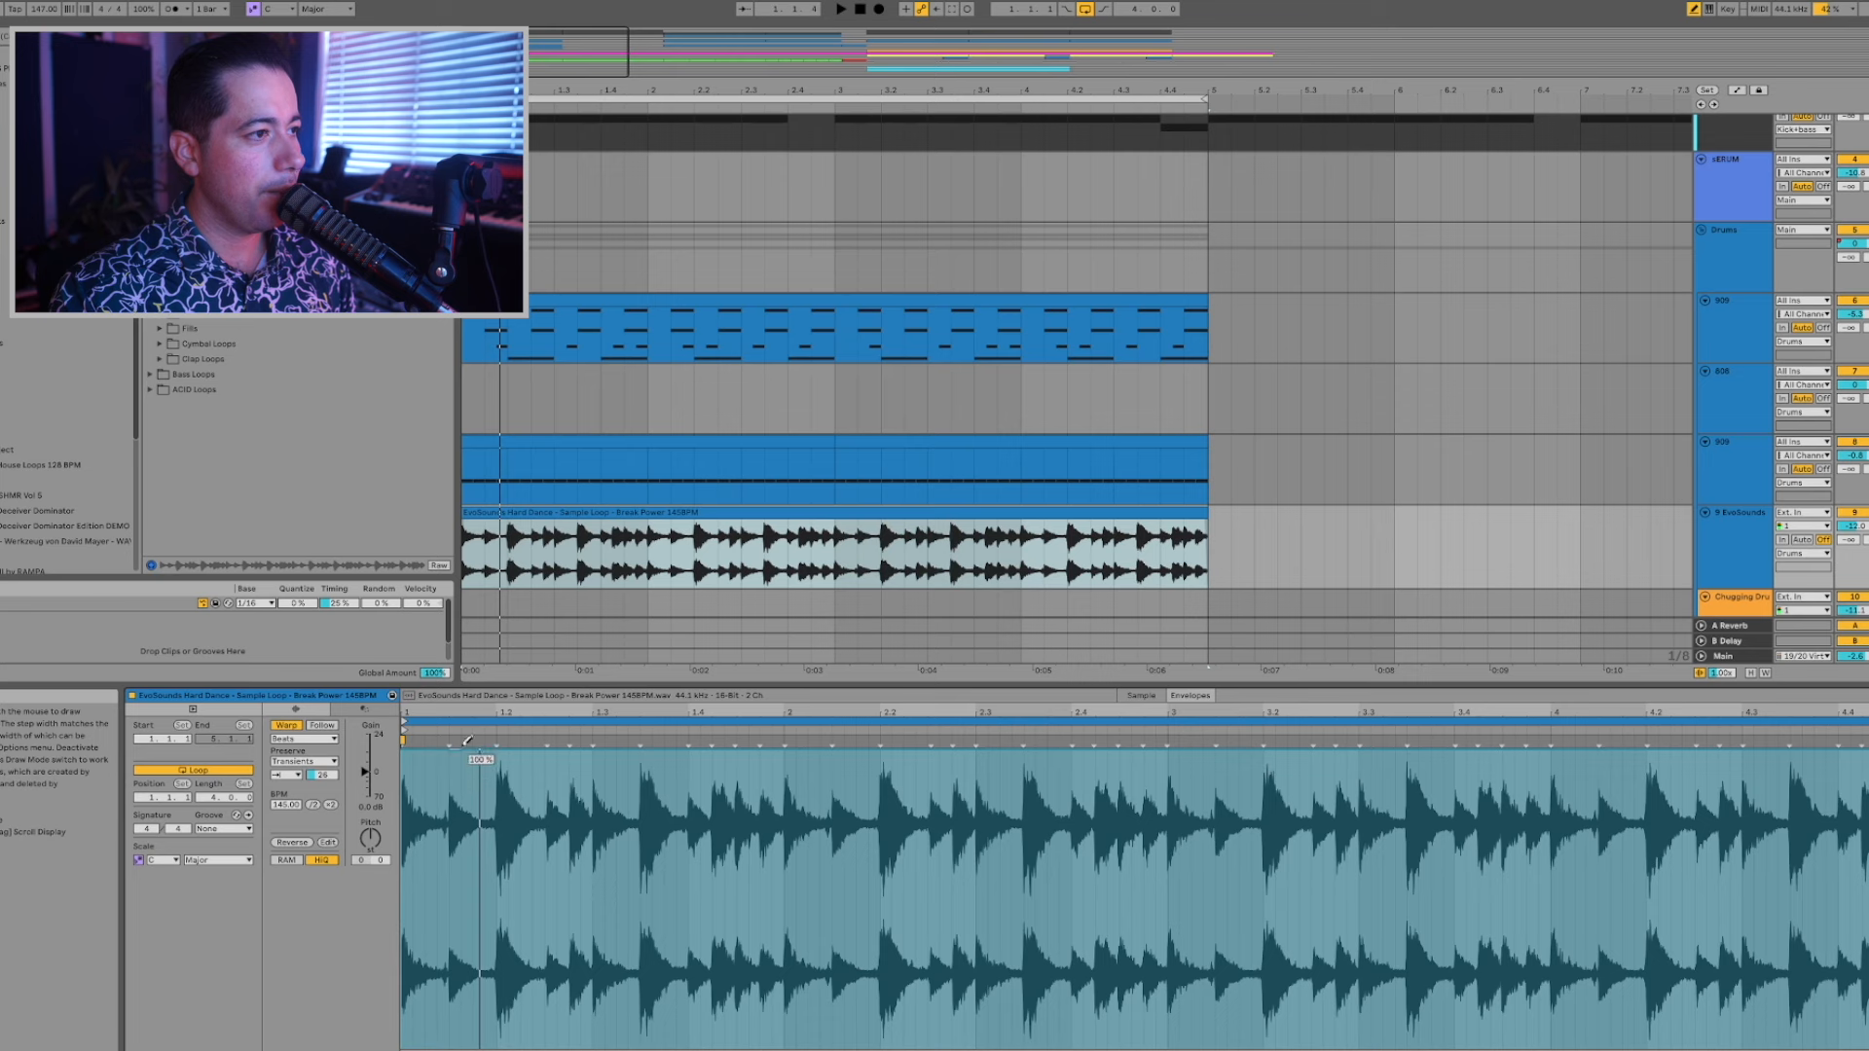
pyautogui.hotkey('ctrl', 'z')
pyautogui.click(462, 1050)
pyautogui.click(435, 994)
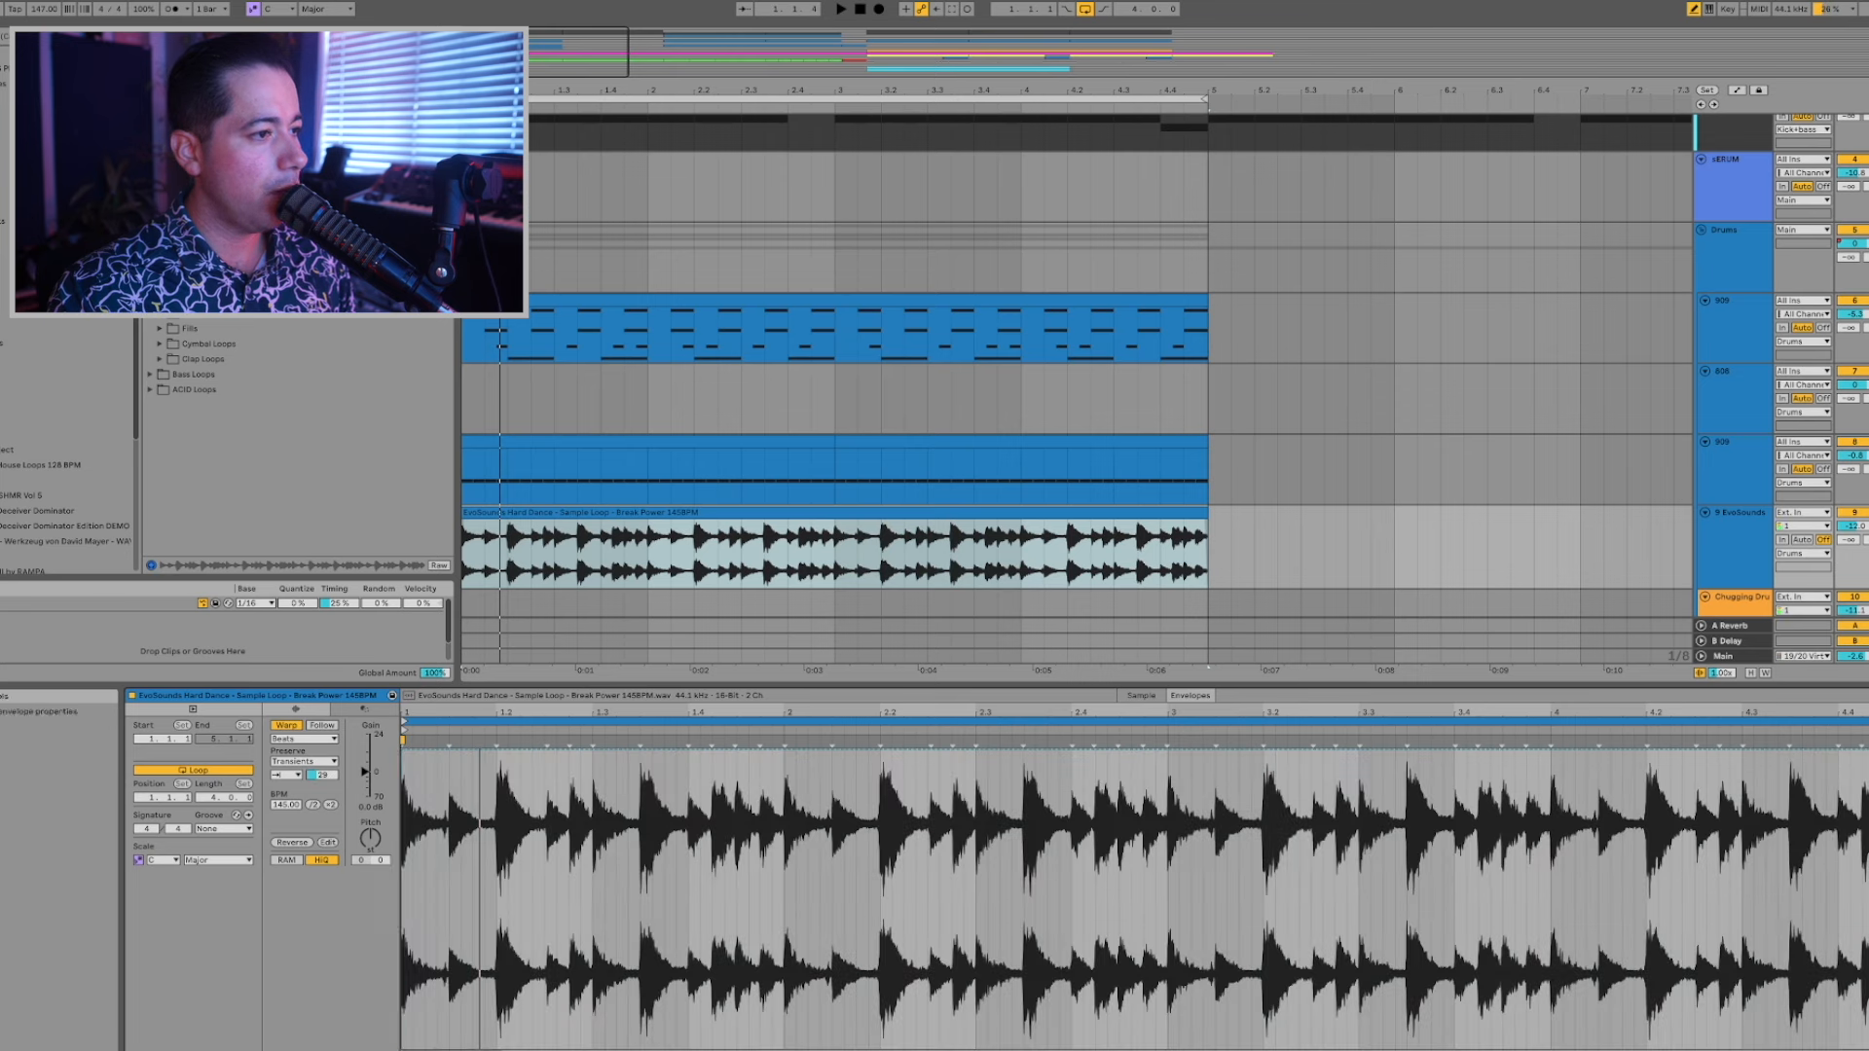
pyautogui.click(545, 1048)
pyautogui.click(537, 951)
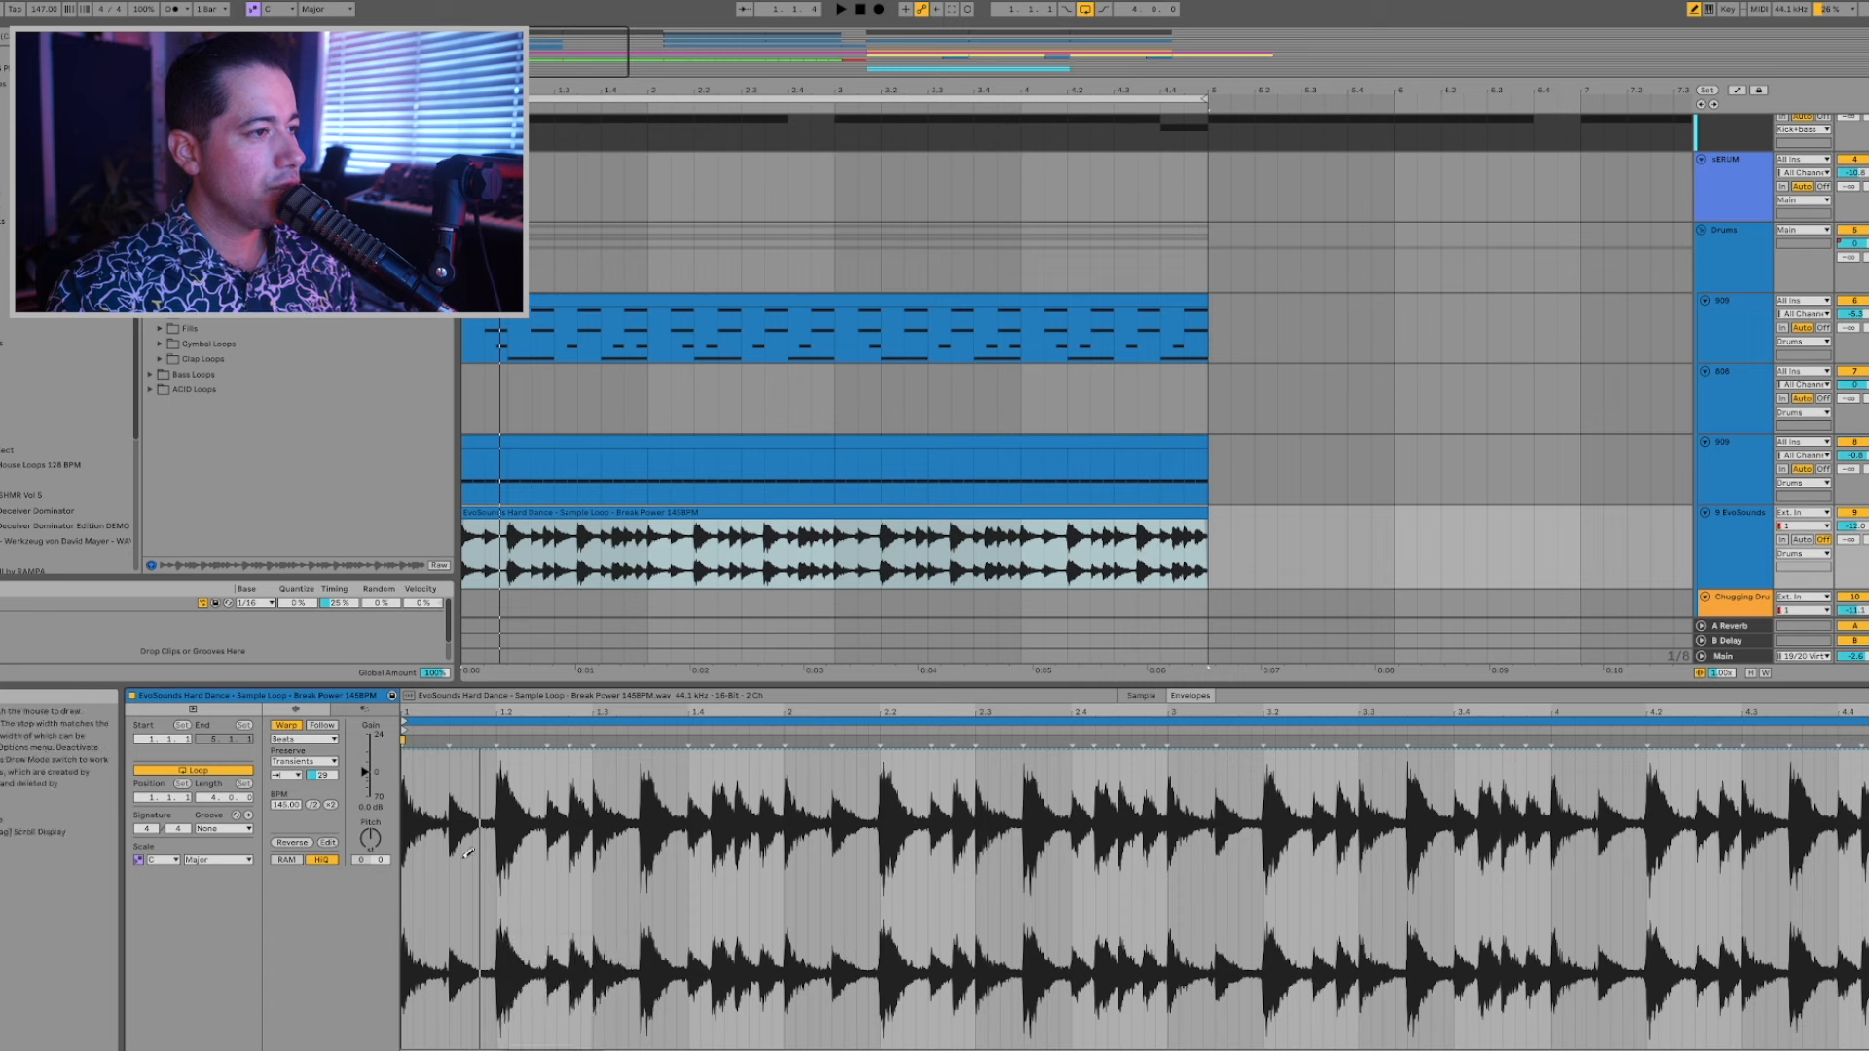
# Draw a gate in the Break Power clip envelope that opens only on the first beat's third sixteenth, with the rest flattened to zero.
pyautogui.moveTo(454, 844); pyautogui.dragTo(454, 869)
pyautogui.moveTo(447, 771); pyautogui.dragTo(433, 1046)
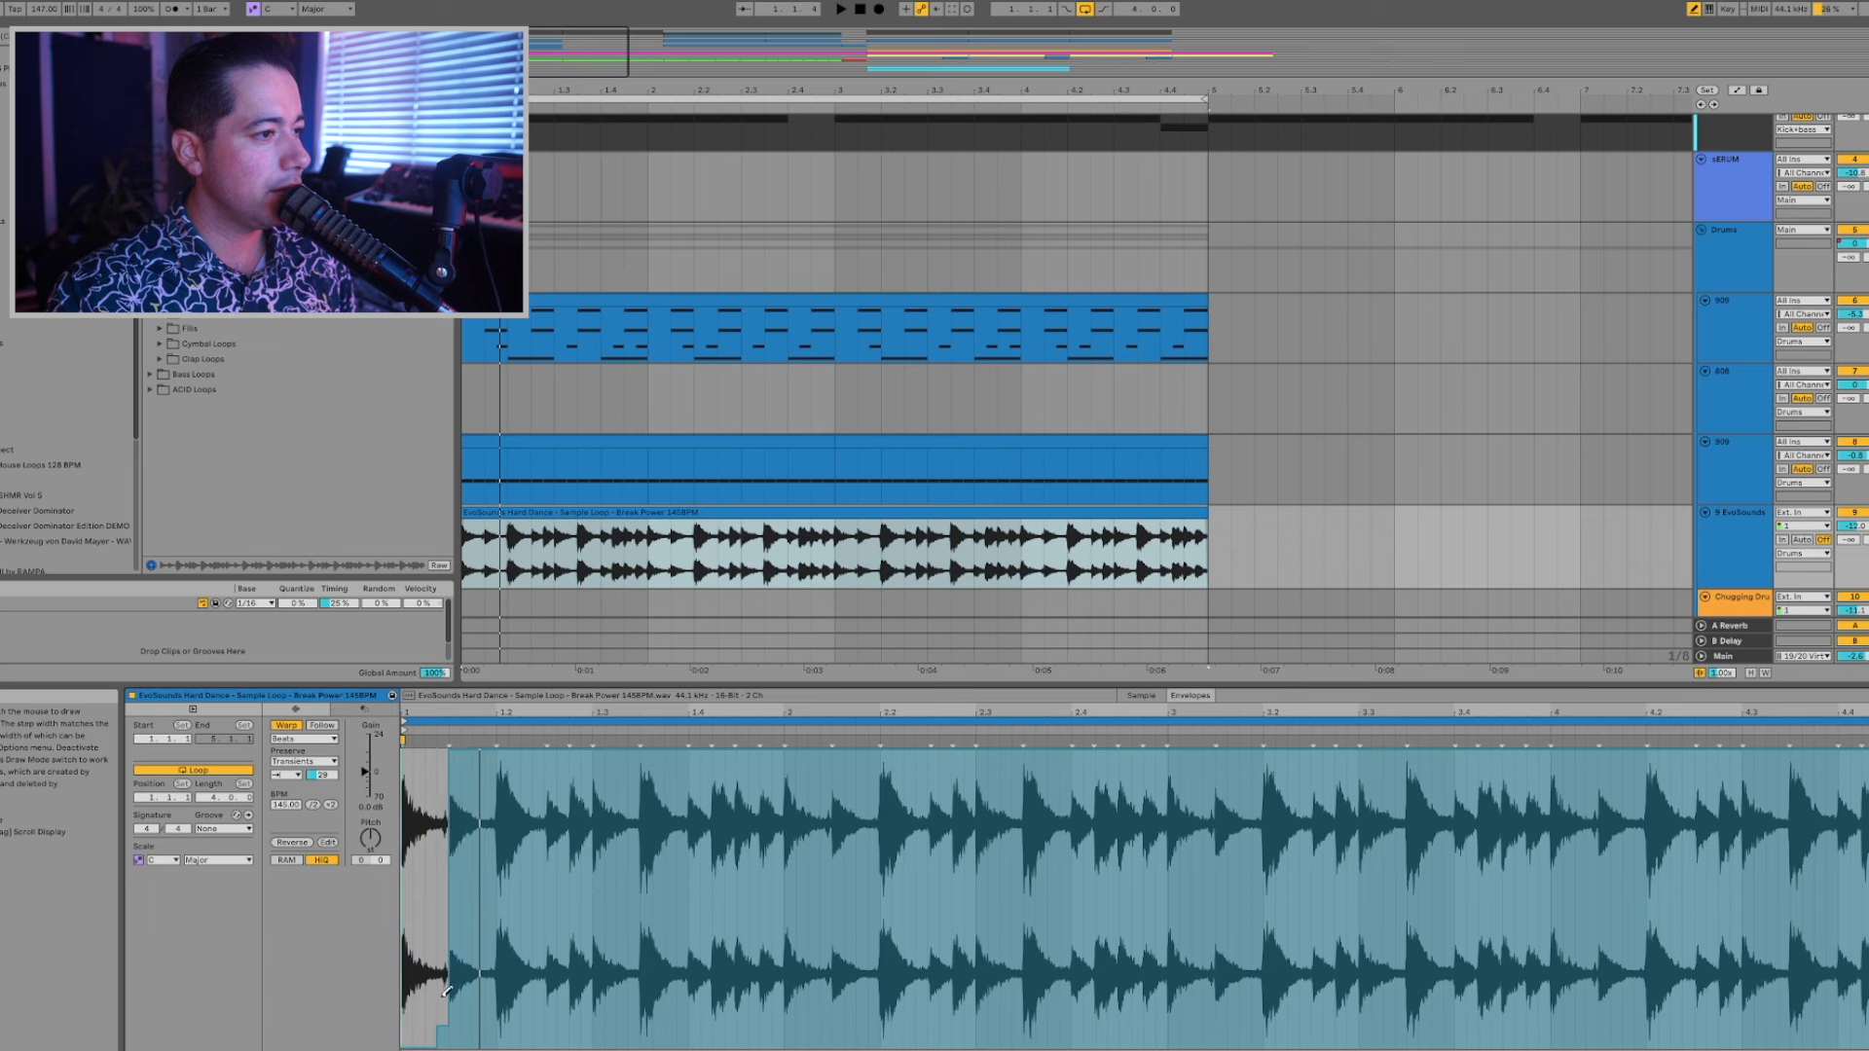
pyautogui.moveTo(438, 1042); pyautogui.dragTo(430, 1049)
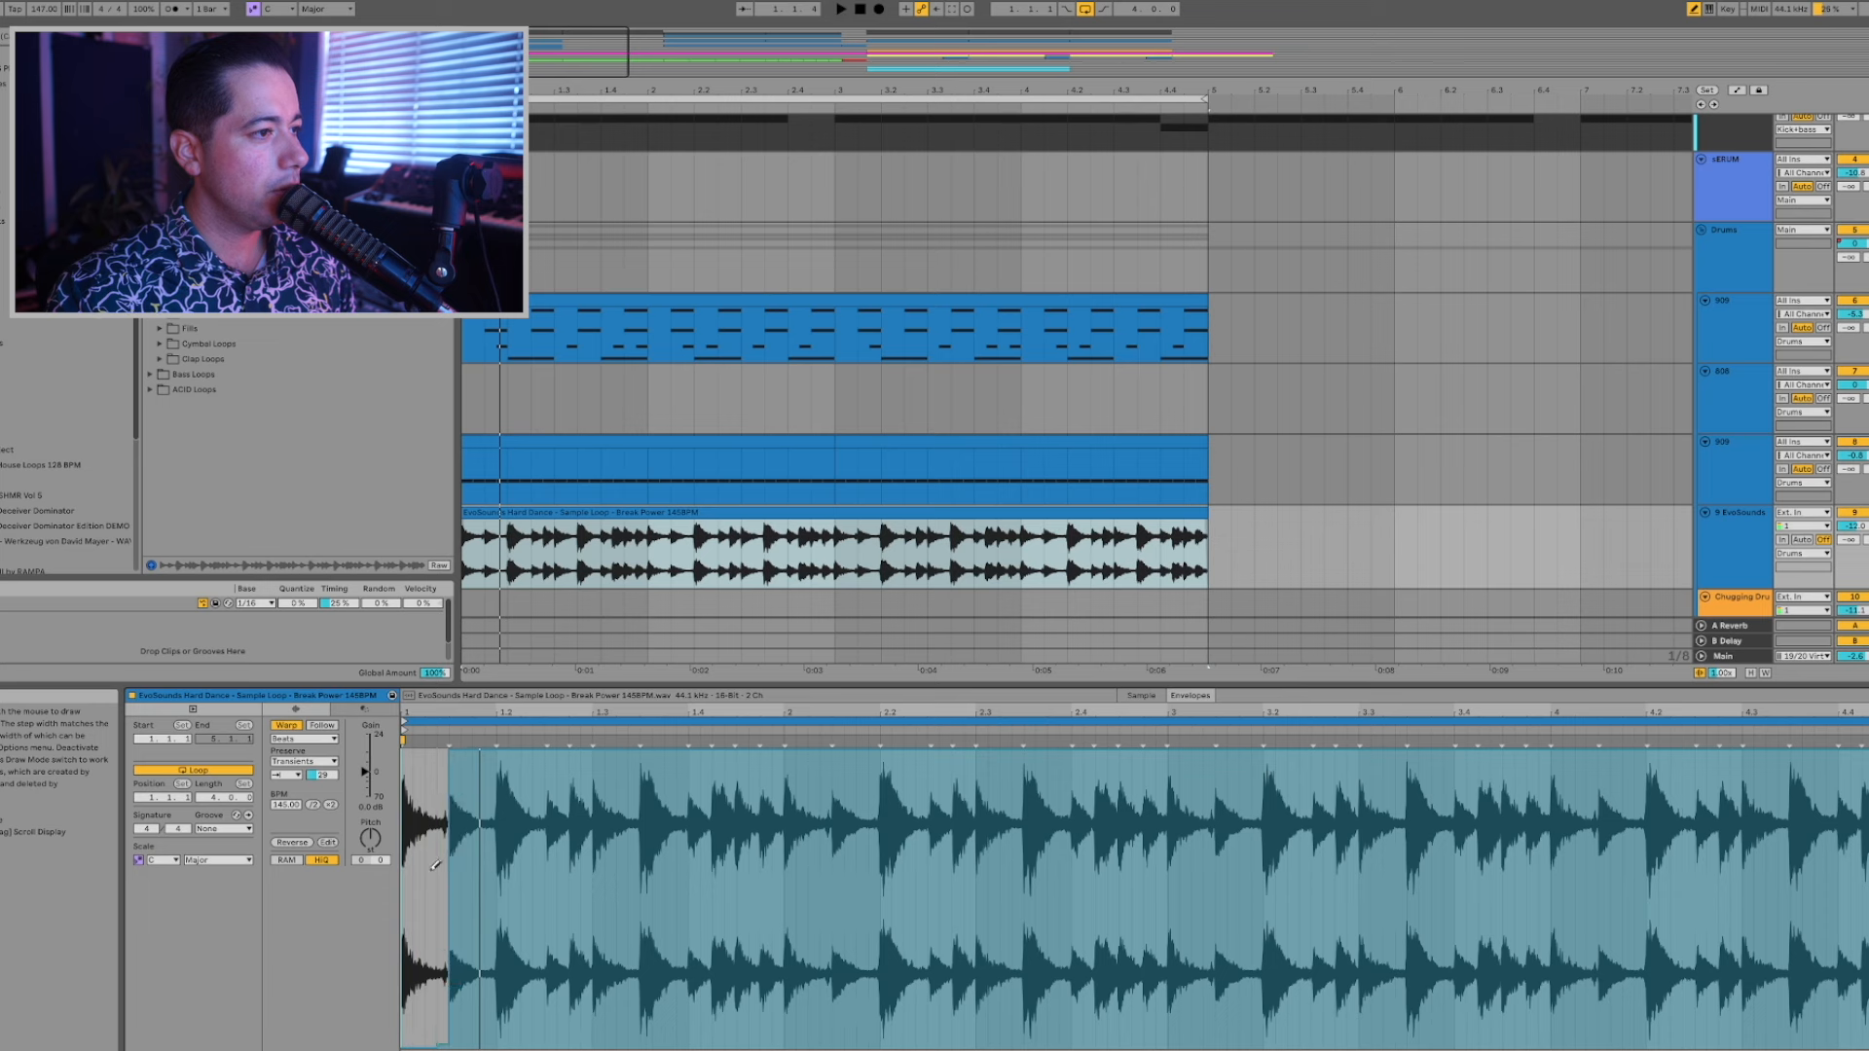
pyautogui.moveTo(494, 791); pyautogui.dragTo(474, 1041)
pyautogui.moveTo(460, 895); pyautogui.dragTo(476, 759)
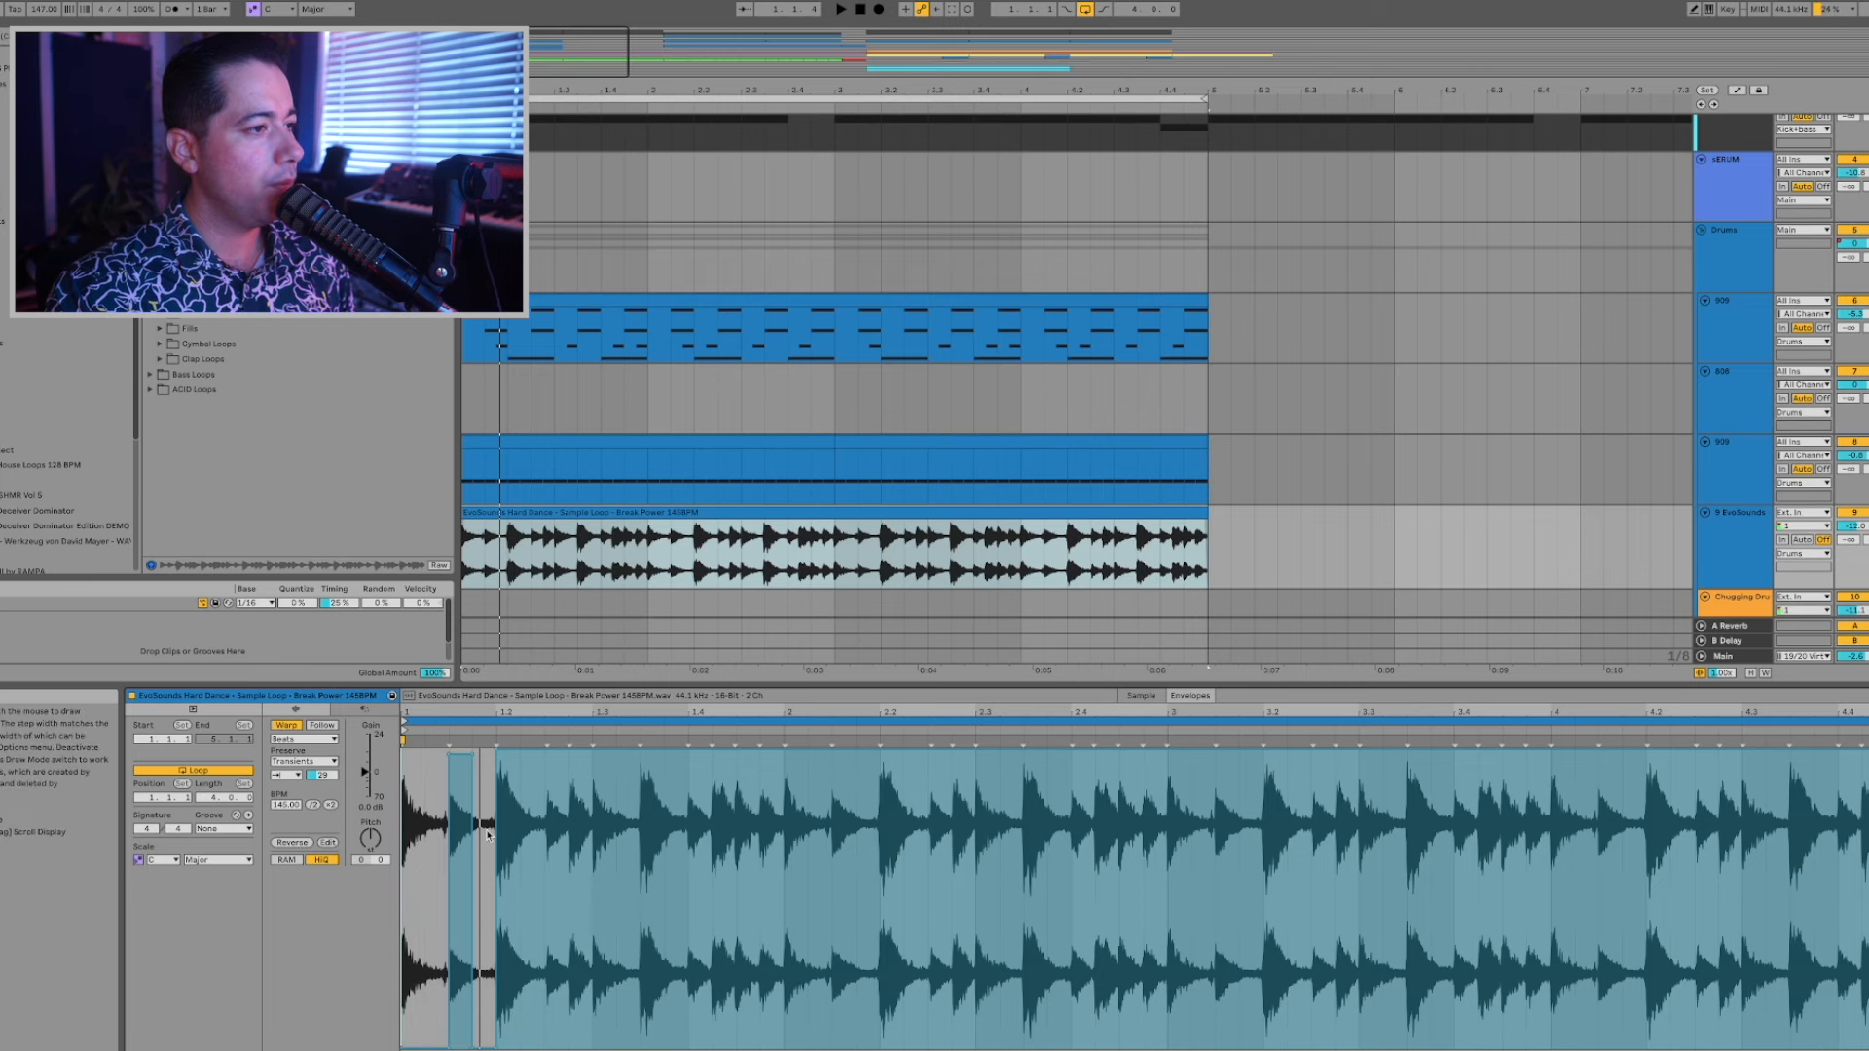
pyautogui.moveTo(504, 1045); pyautogui.dragTo(1860, 1047)
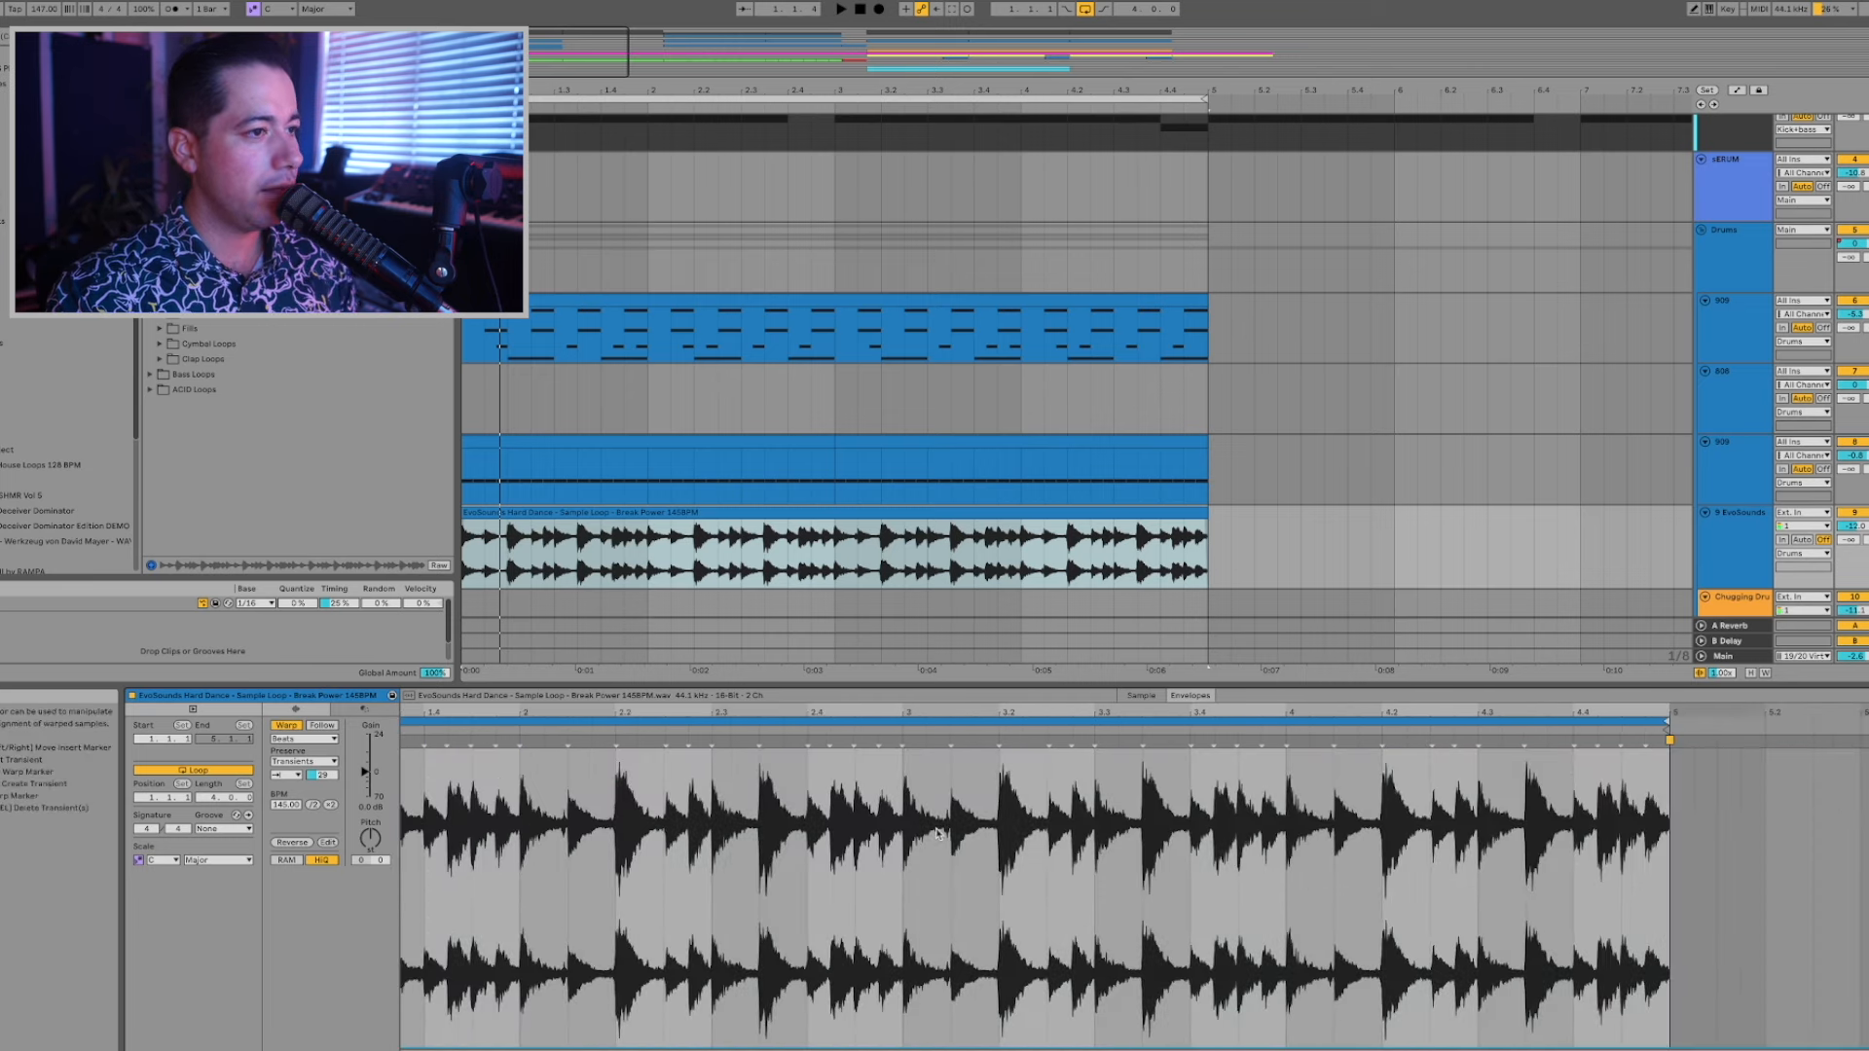
# Repeat the first beat's gate shape across every beat of the four-bar Break Power loop, playing it back.
pyautogui.hscroll(-5, 936, 834)
pyautogui.click(528, 829)
pyautogui.moveTo(495, 823); pyautogui.dragTo(406, 823)
pyautogui.hotkey('ctrl', 'd')
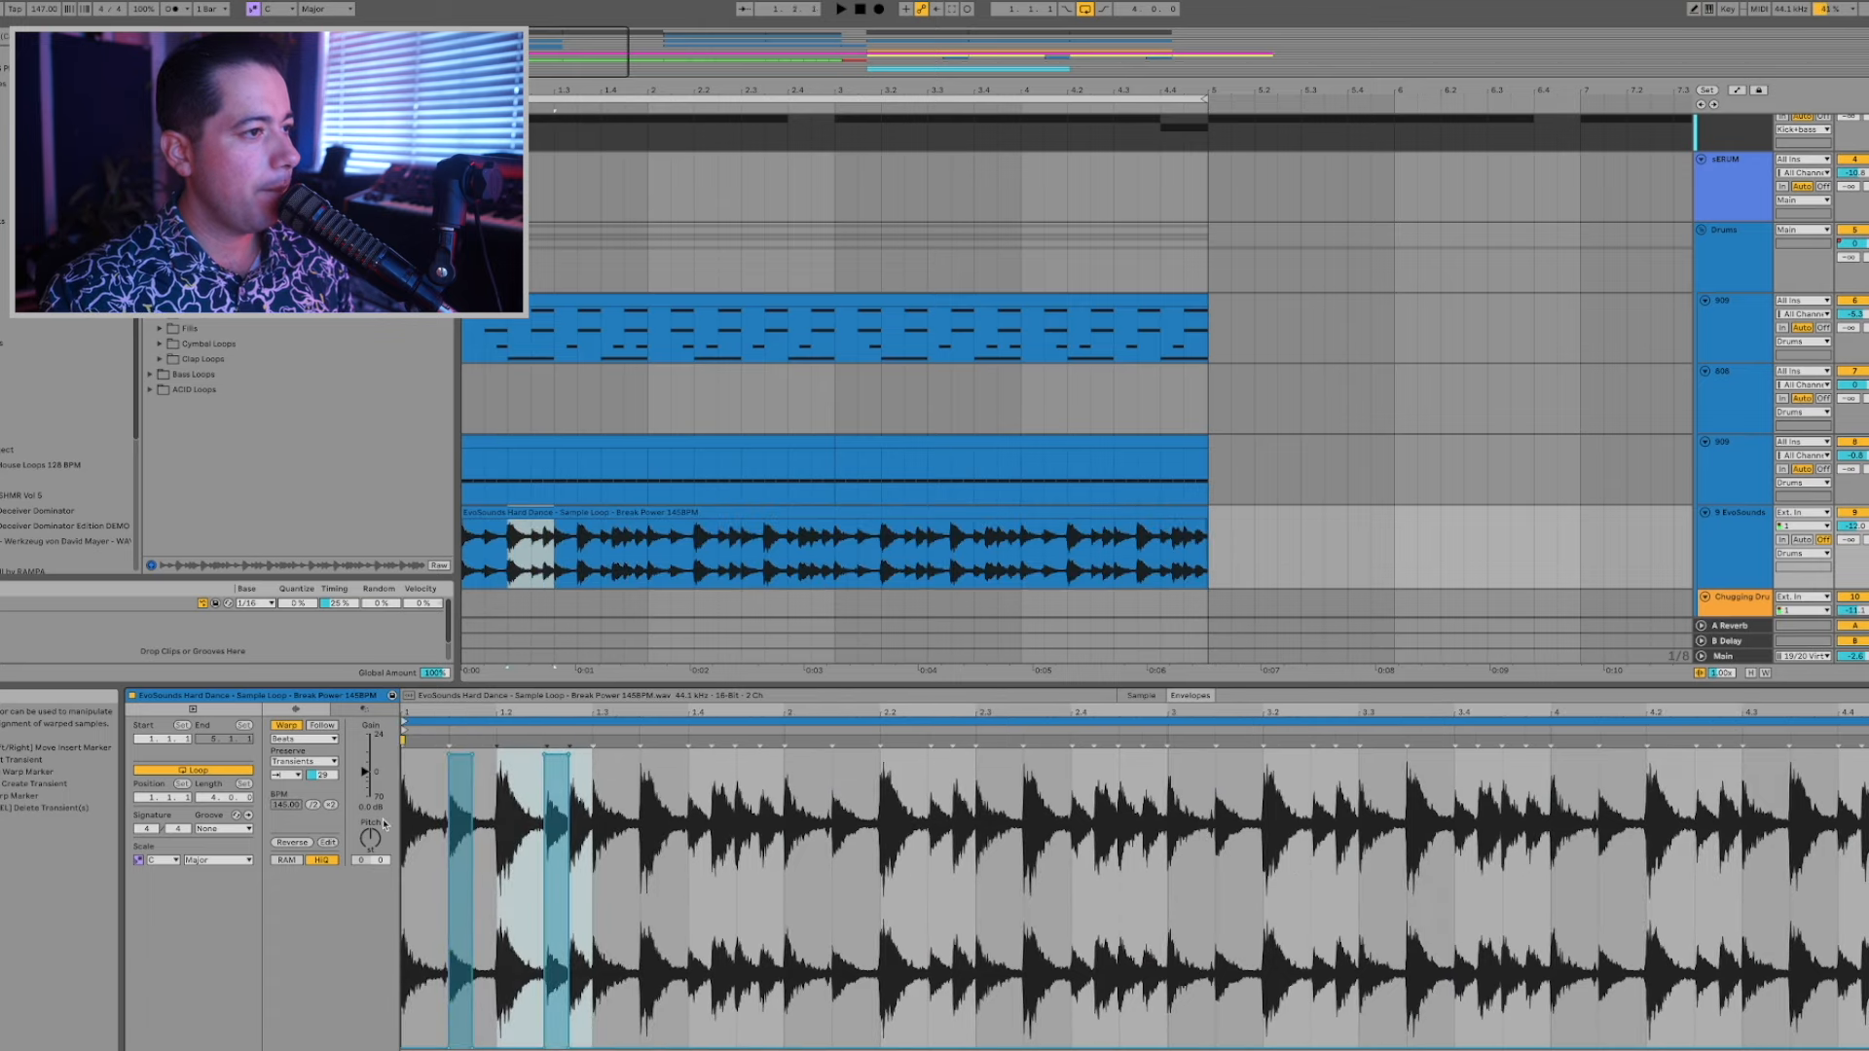
pyautogui.press('space')
pyautogui.hotkey('ctrl', 'd')
pyautogui.hotkey('ctrl', 'd')
pyautogui.hotkey('ctrl', 'd')
pyautogui.hotkey('ctrl', 'd')
pyautogui.hotkey('ctrl', 'd')
pyautogui.hotkey('ctrl', 'd')
pyautogui.hotkey('ctrl', 'd')
pyautogui.hotkey('ctrl', 'd')
pyautogui.hotkey('ctrl', 'd')
pyautogui.hotkey('ctrl', 'd')
pyautogui.hotkey('ctrl', 'd')
pyautogui.hotkey('ctrl', 'd')
pyautogui.hotkey('ctrl', 'd')
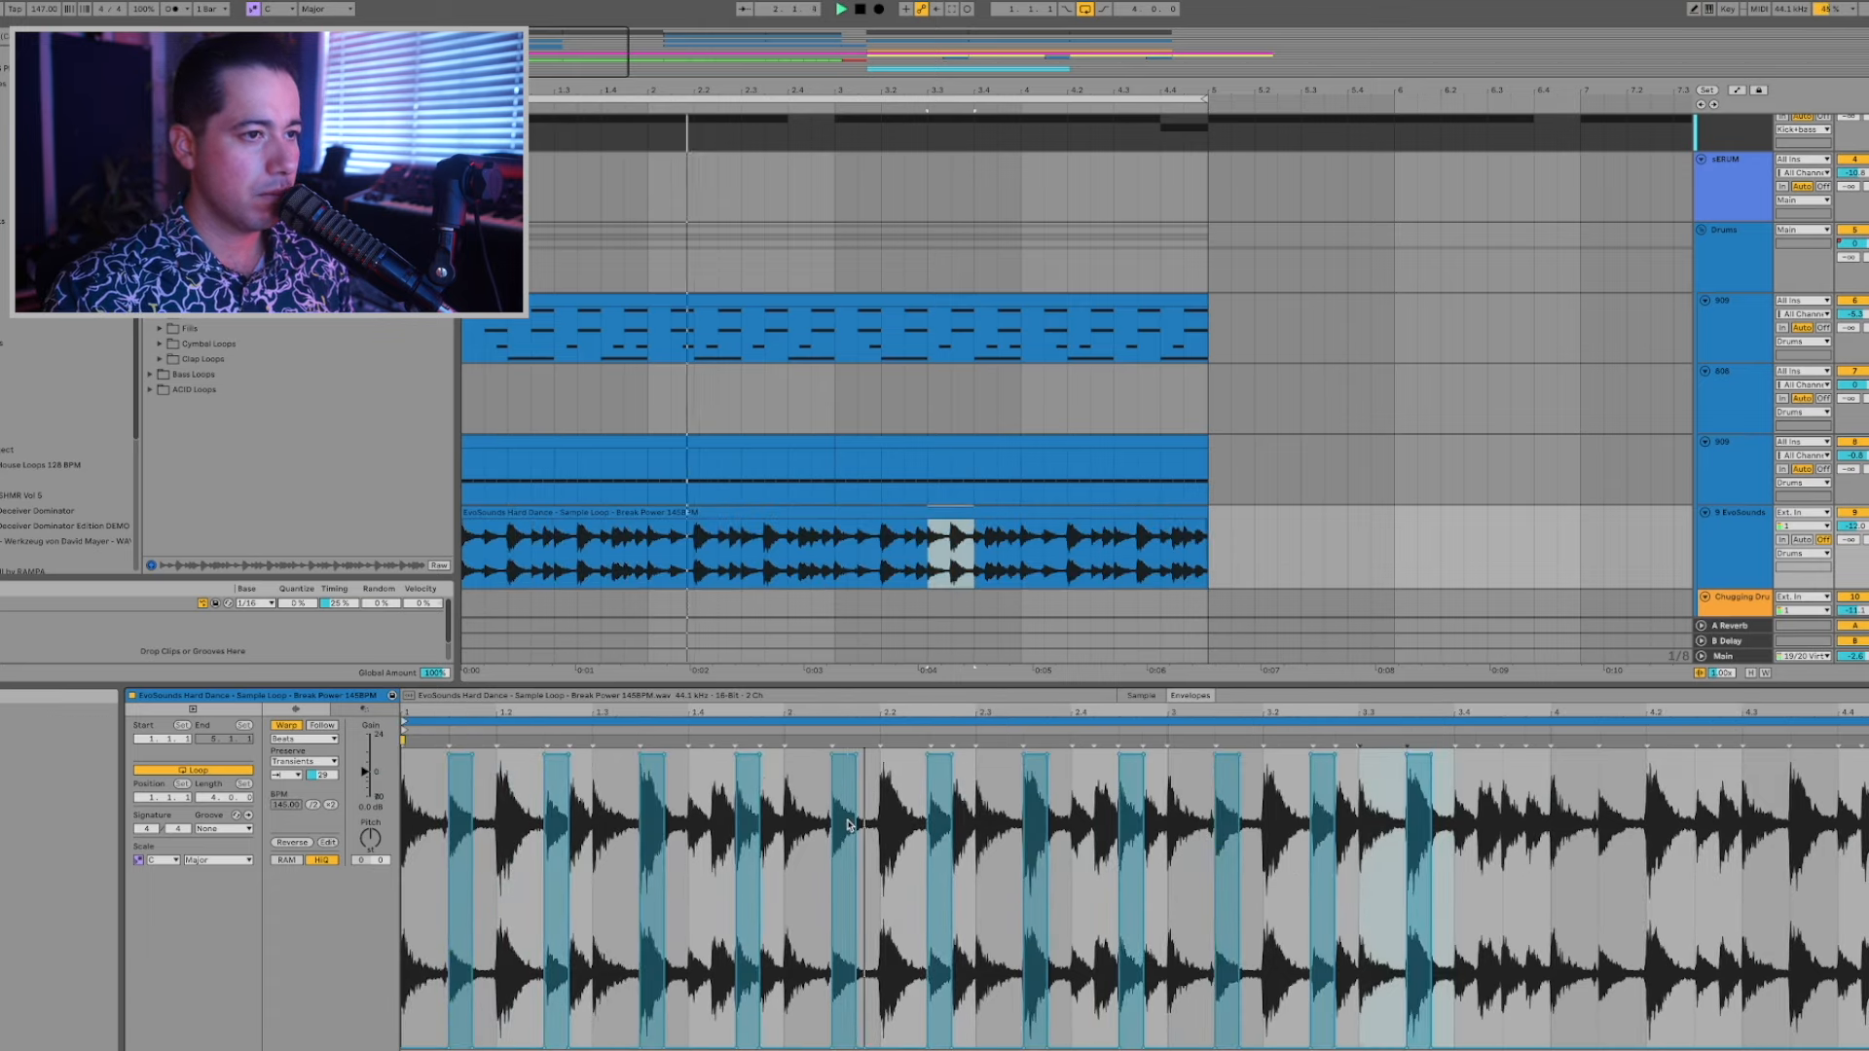
pyautogui.hotkey('ctrl', 'd')
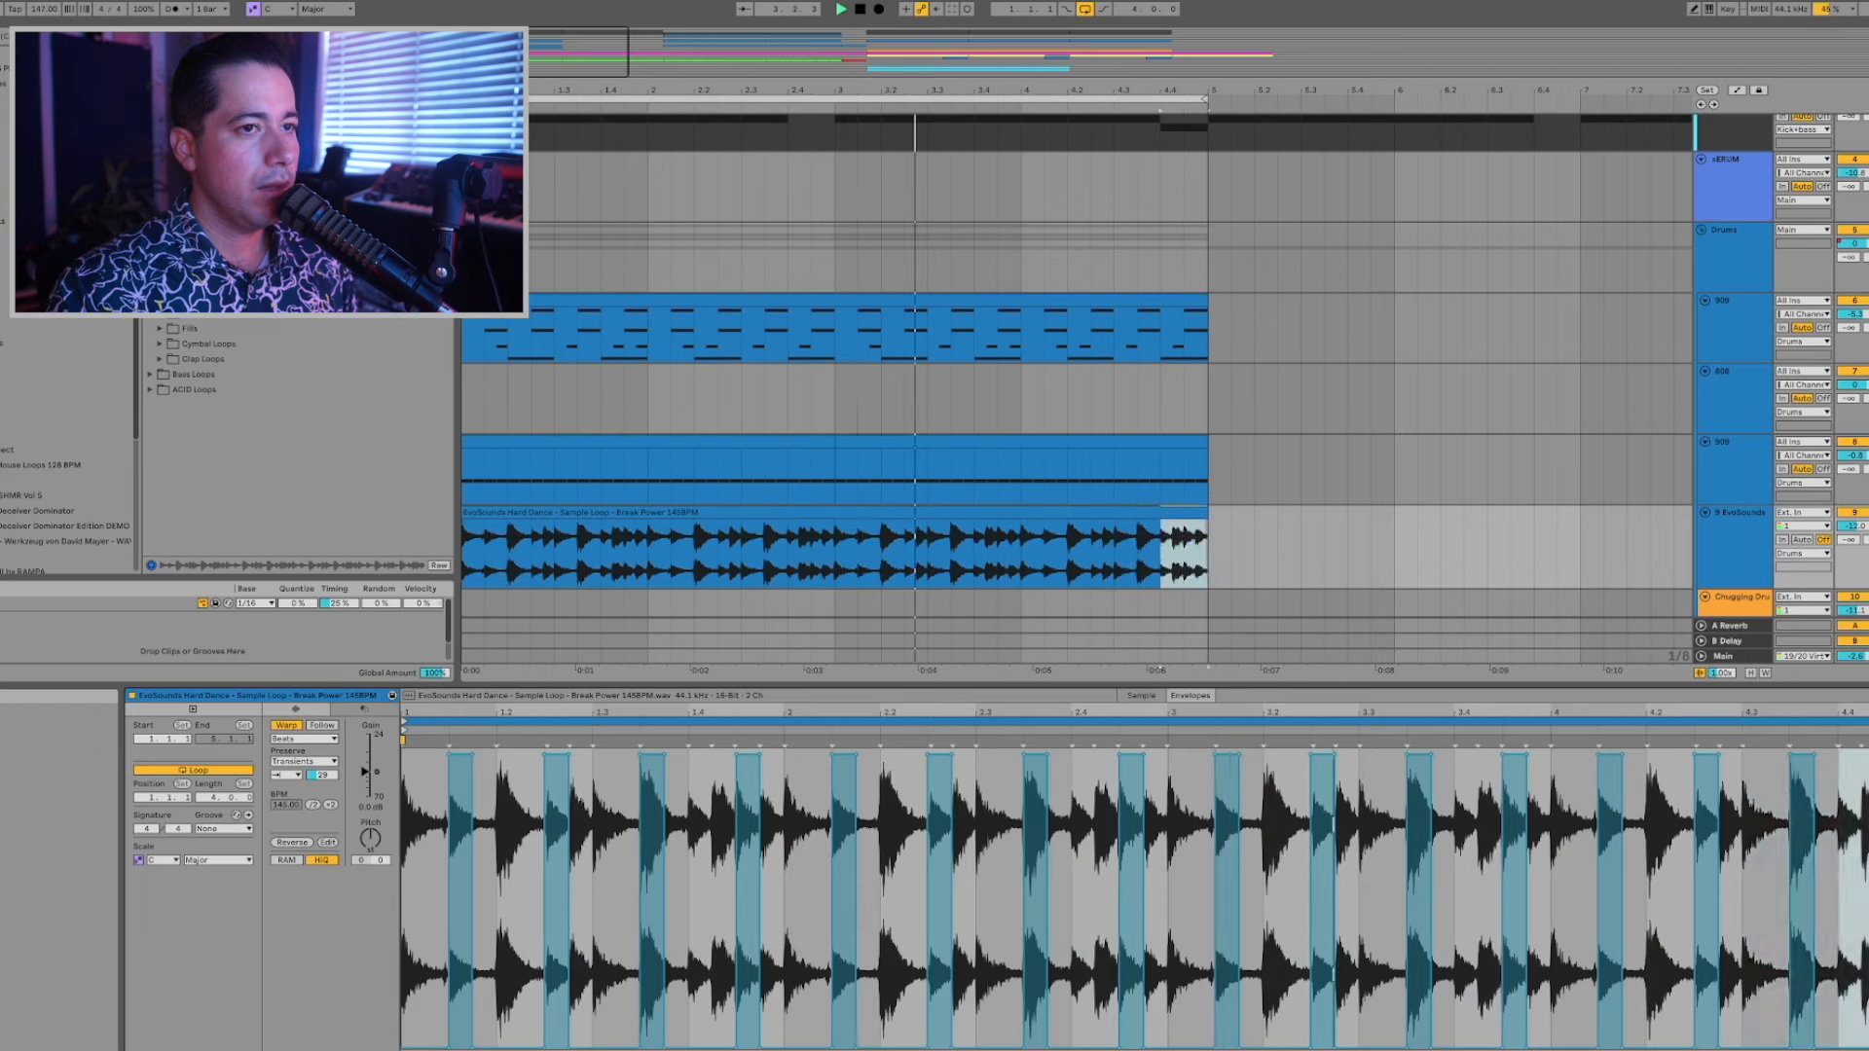
# Adjust the Break Power track's volume and set a low cut at about 1 kHz in its EQ Eight.
pyautogui.moveTo(1852, 526); pyautogui.dragTo(1852, 522)
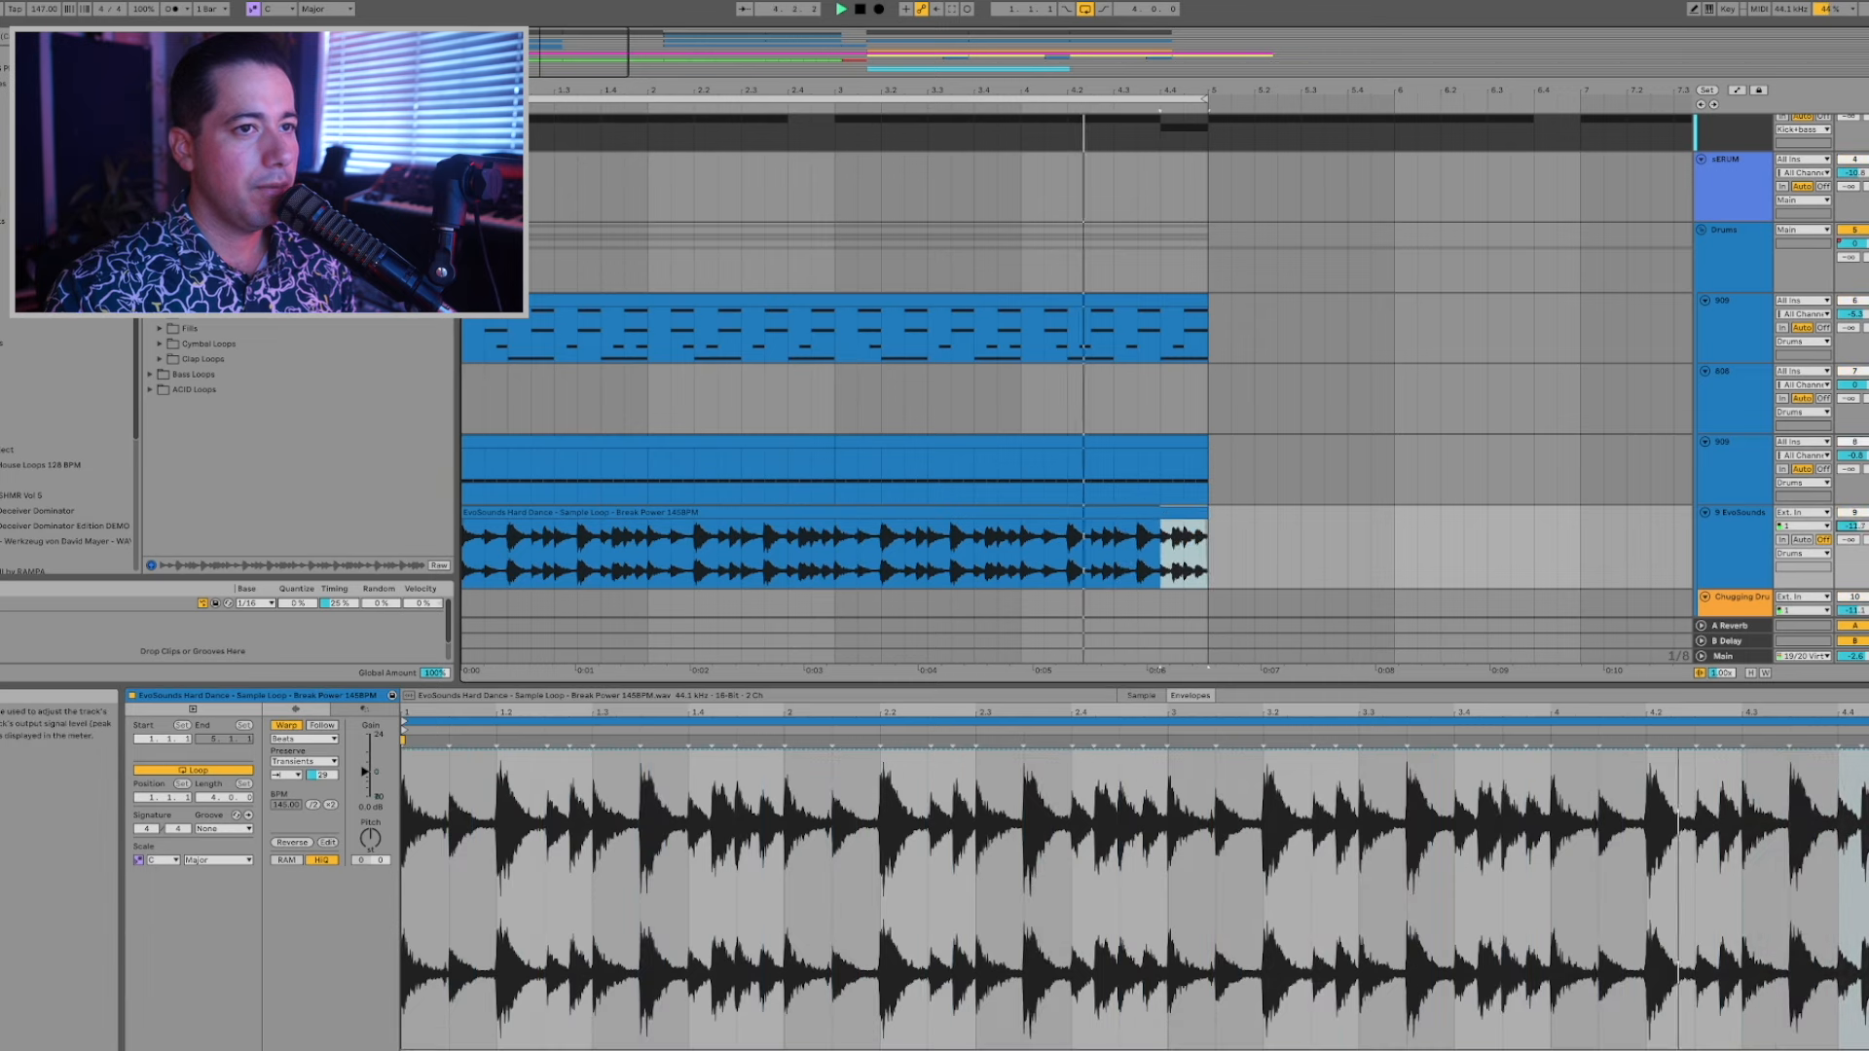
pyautogui.click(1733, 543)
pyautogui.click(341, 1042)
pyautogui.click(343, 968)
pyautogui.press('space')
pyautogui.moveTo(408, 995); pyautogui.dragTo(465, 992)
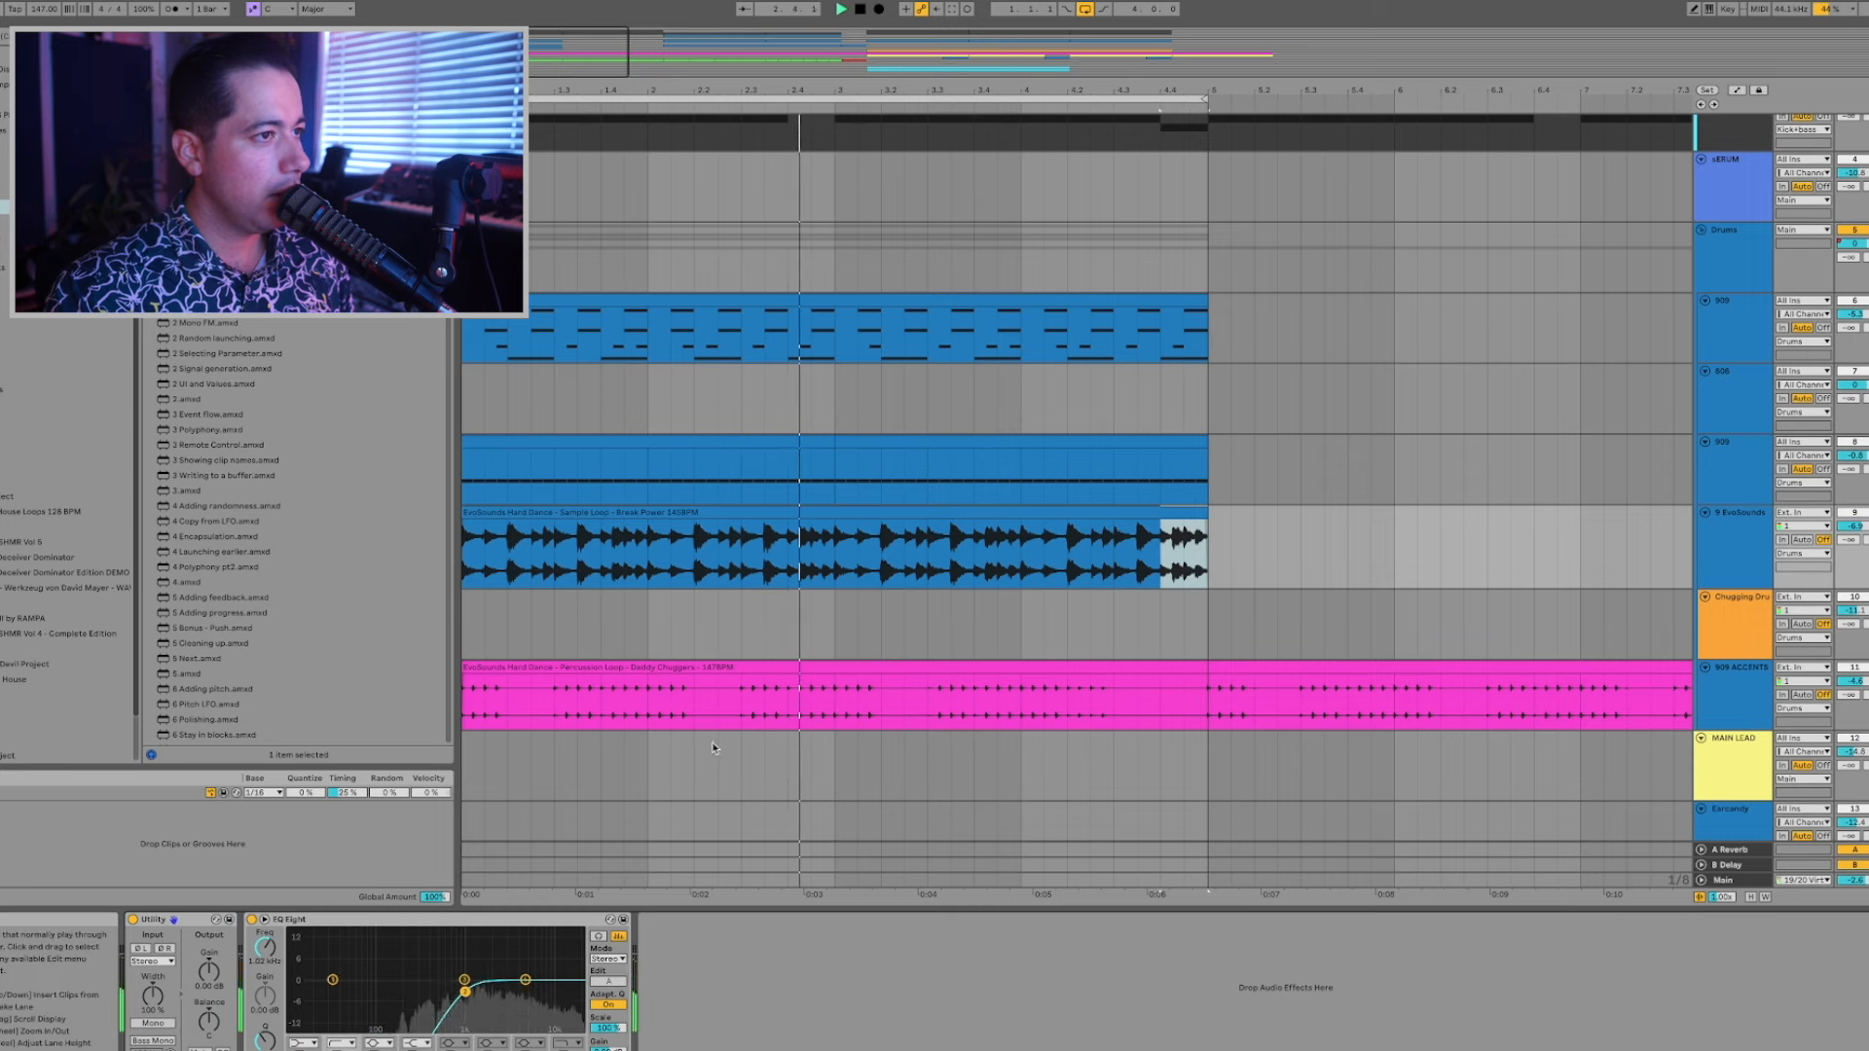
# Unsolo the Break Power track and raise its volume while playing it with the other drums.
pyautogui.click(649, 547)
pyautogui.click(649, 513)
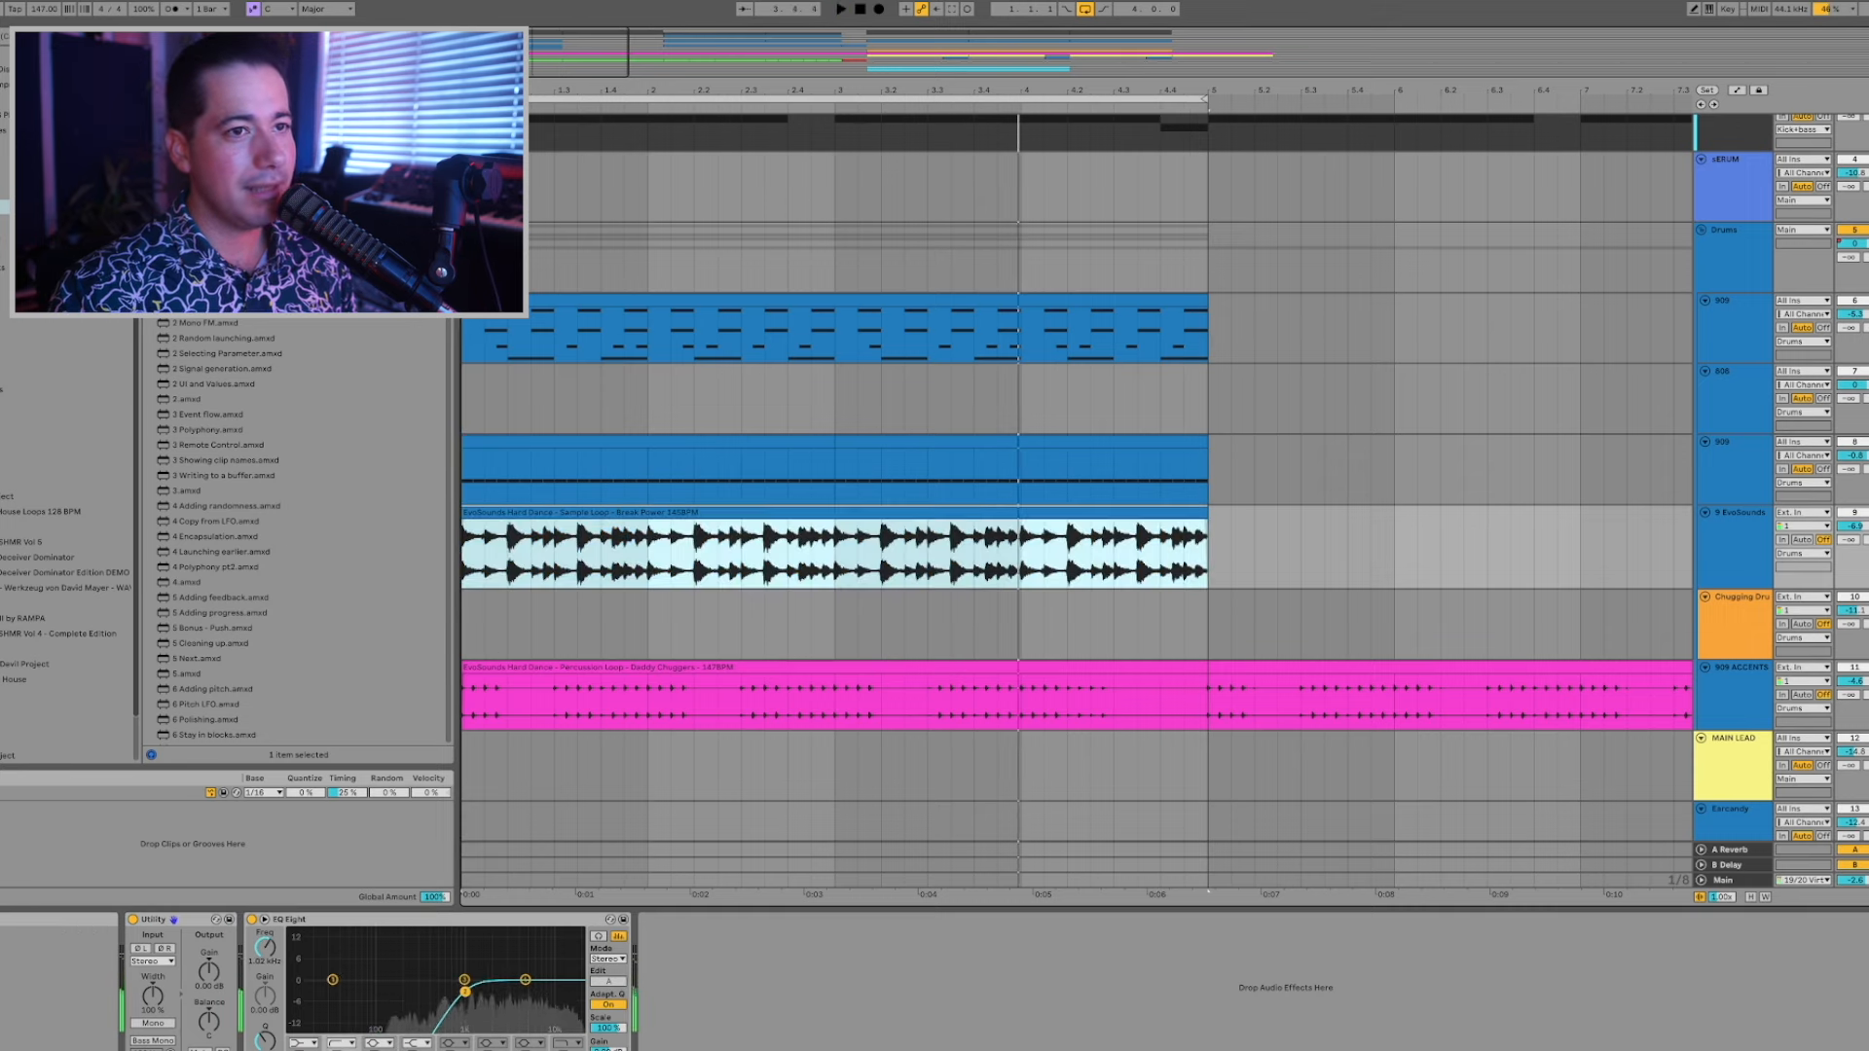
pyautogui.click(1867, 513)
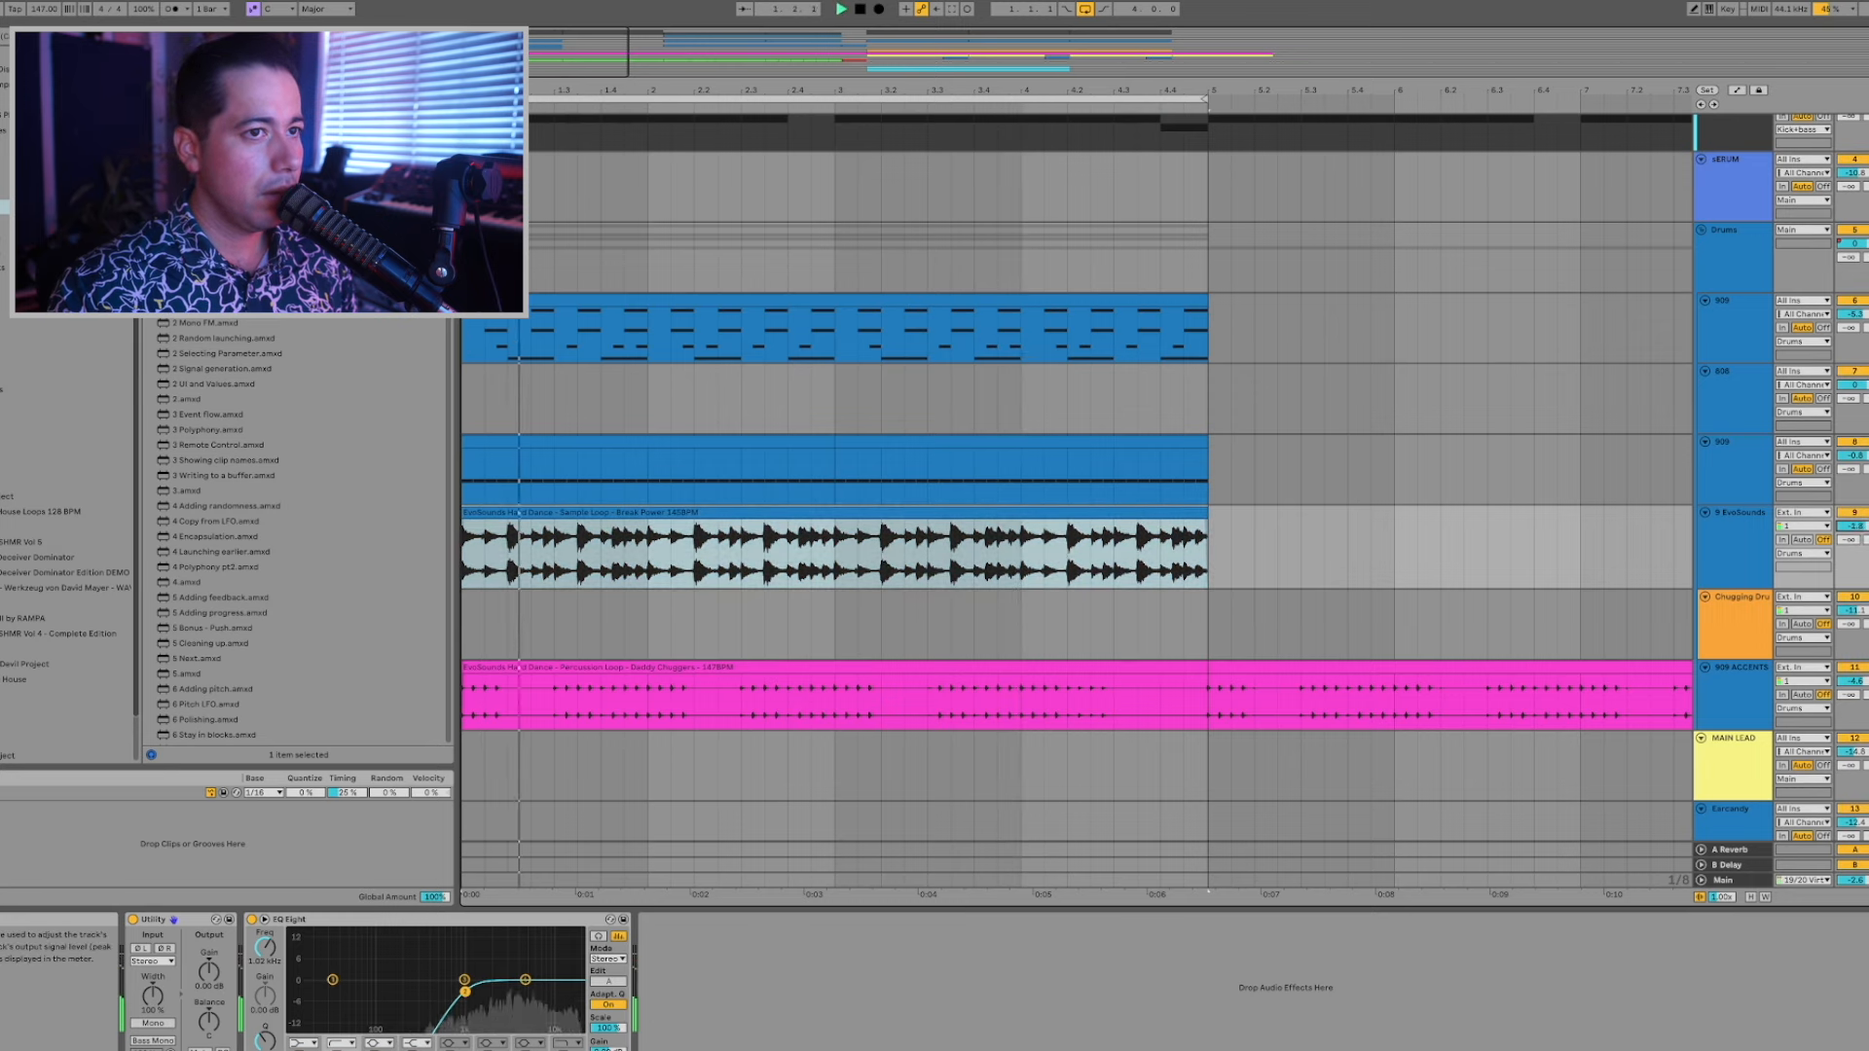
pyautogui.moveTo(1852, 525); pyautogui.dragTo(1852, 501)
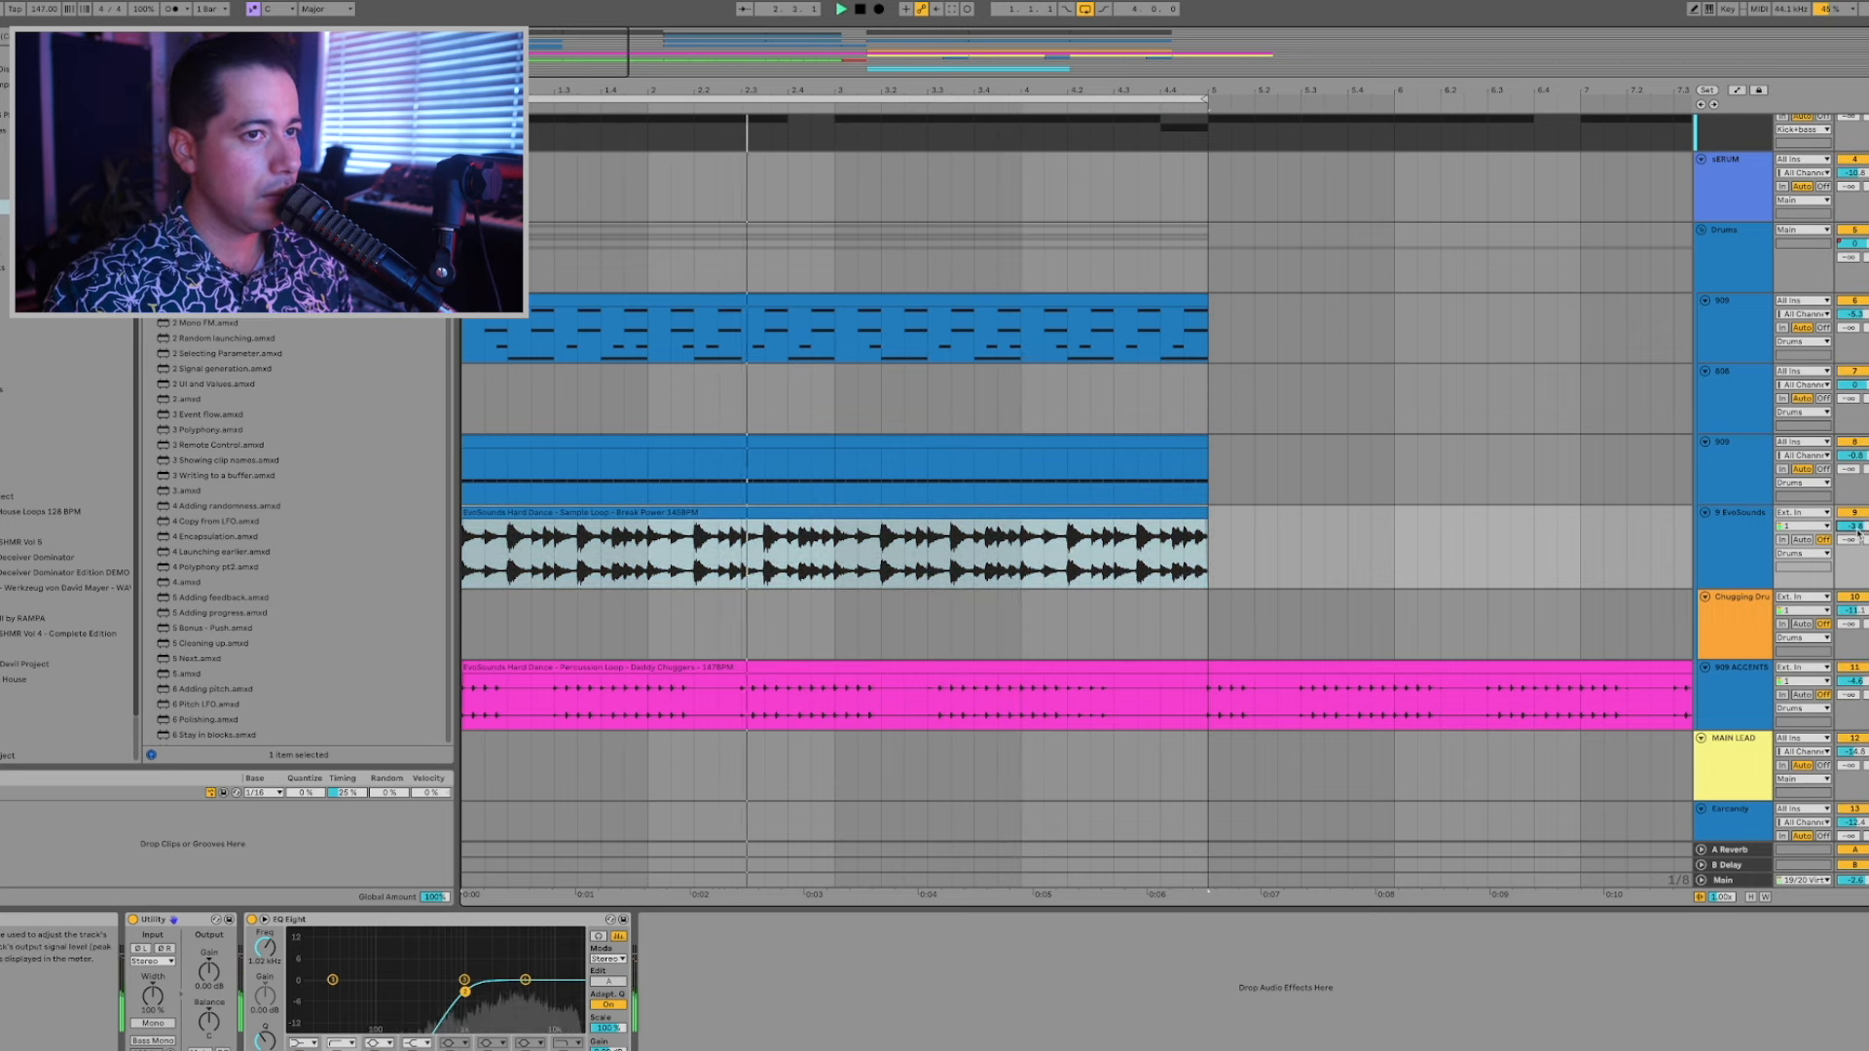
# Reopen the Break Power clip's gate envelope and draw it fully open across the last beat of bar 2, playing the result.
pyautogui.doubleClick(806, 514)
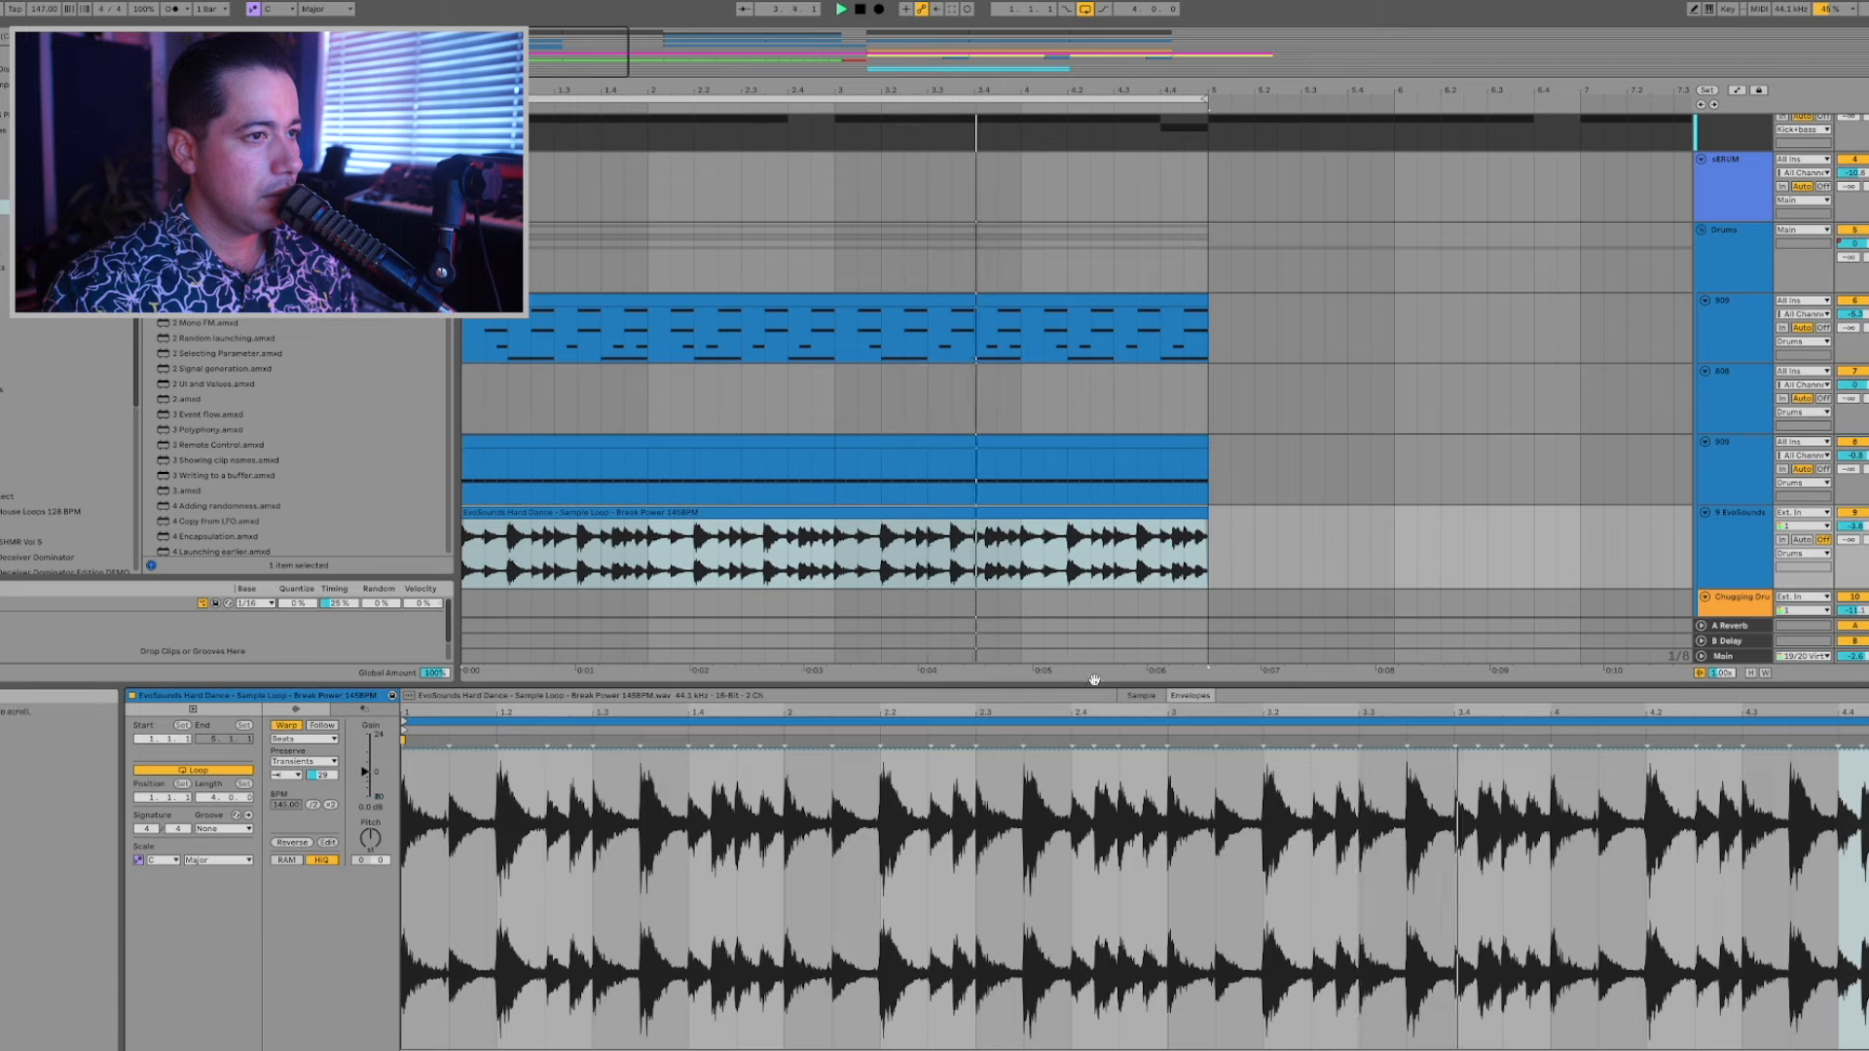
pyautogui.click(457, 1048)
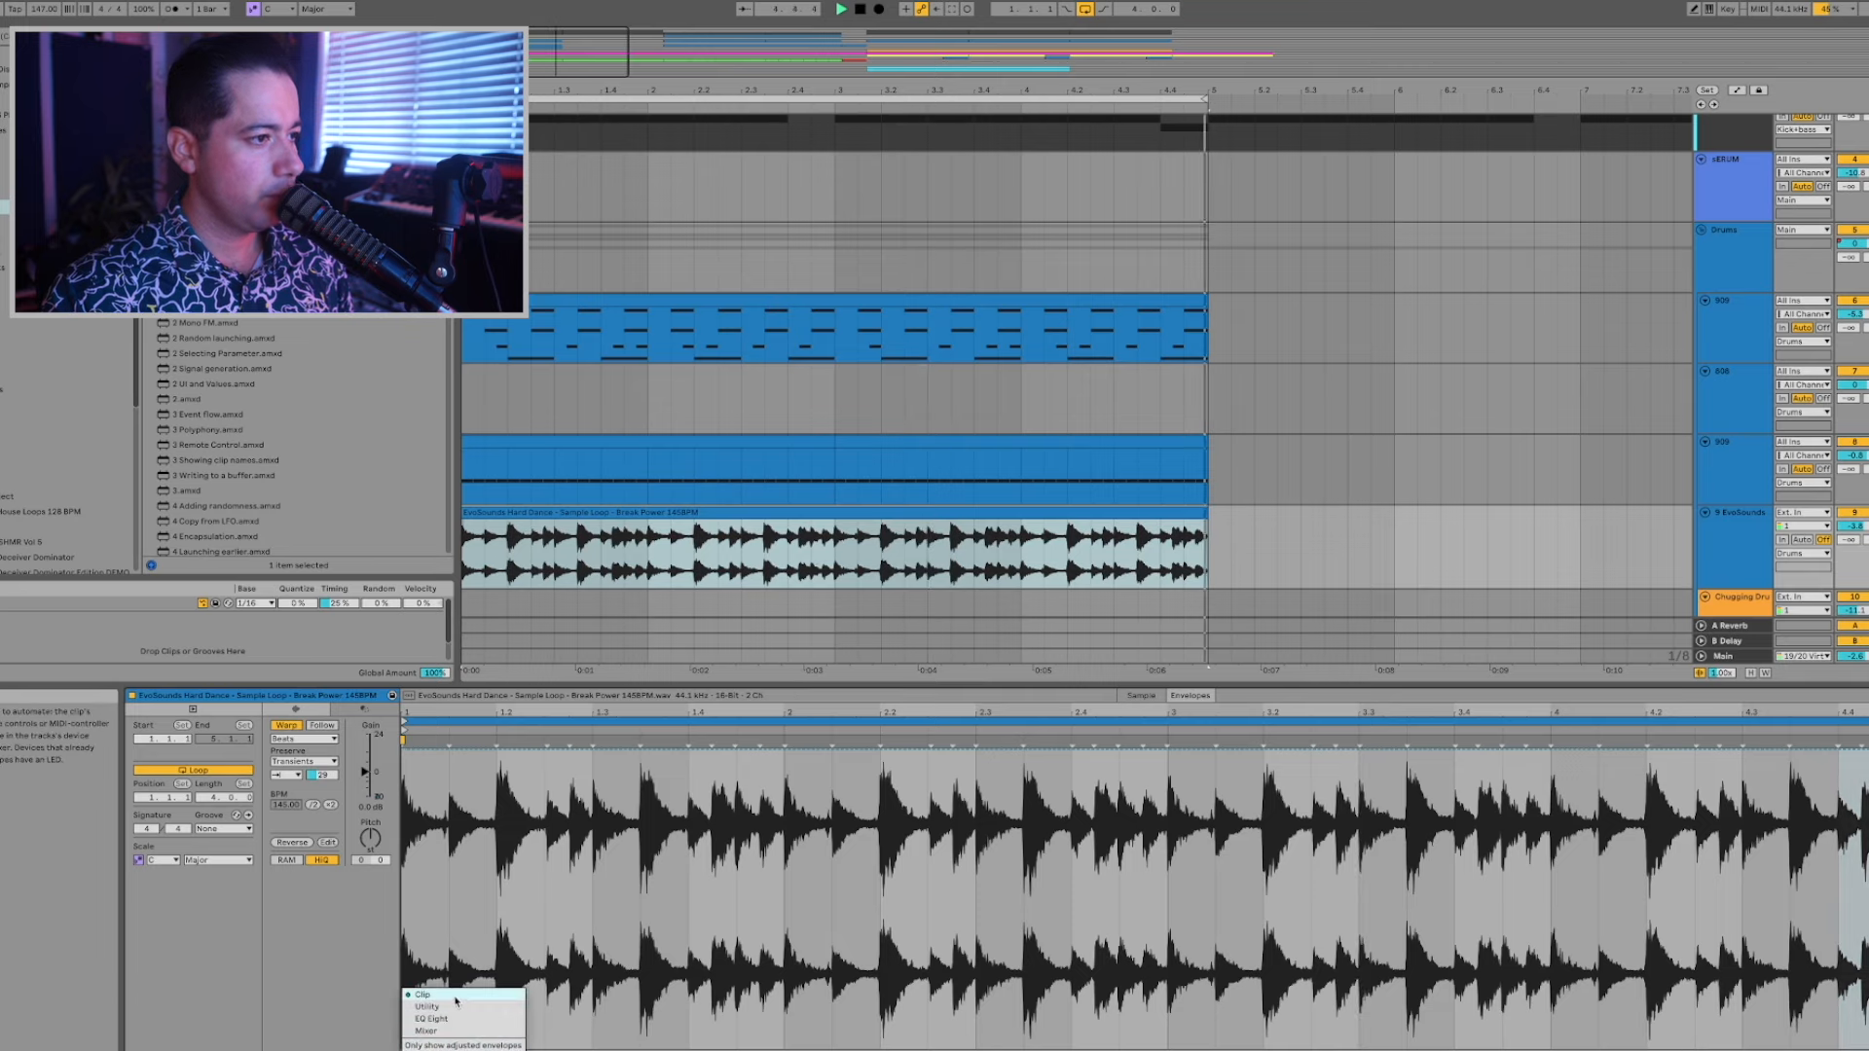
pyautogui.click(453, 995)
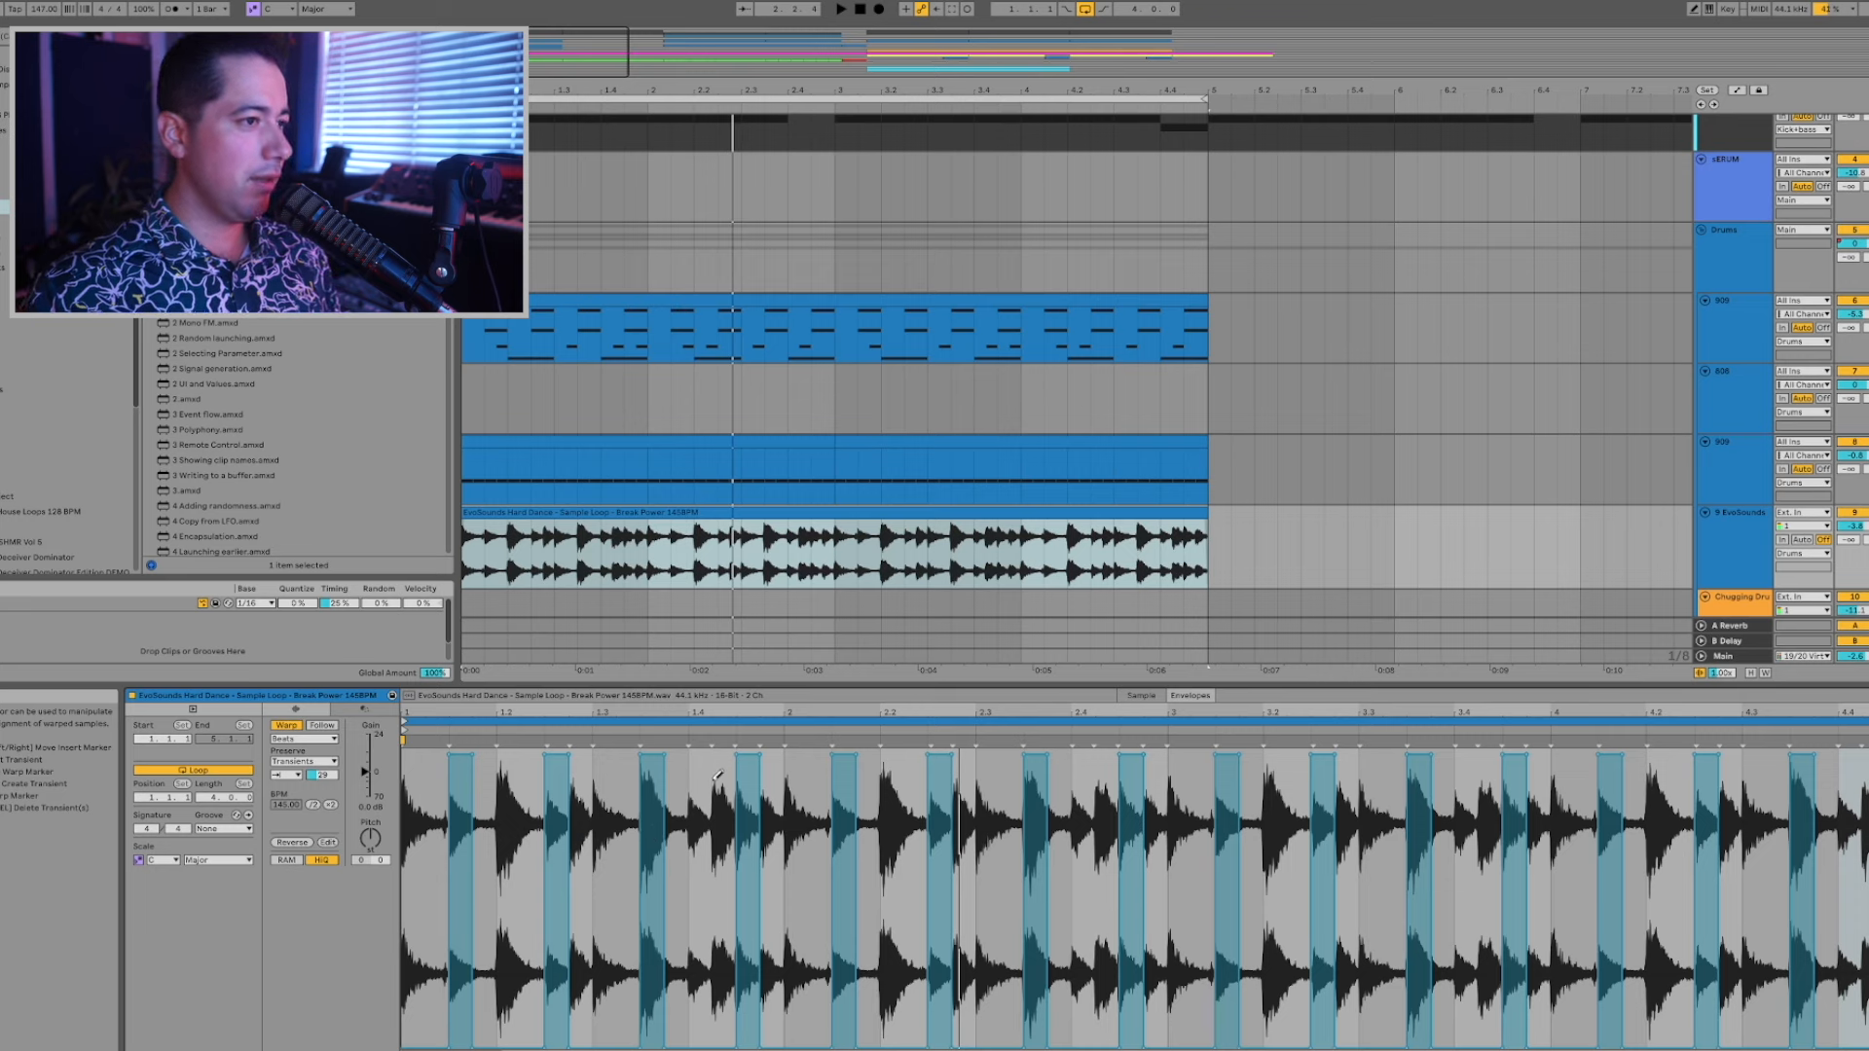
pyautogui.press('b')
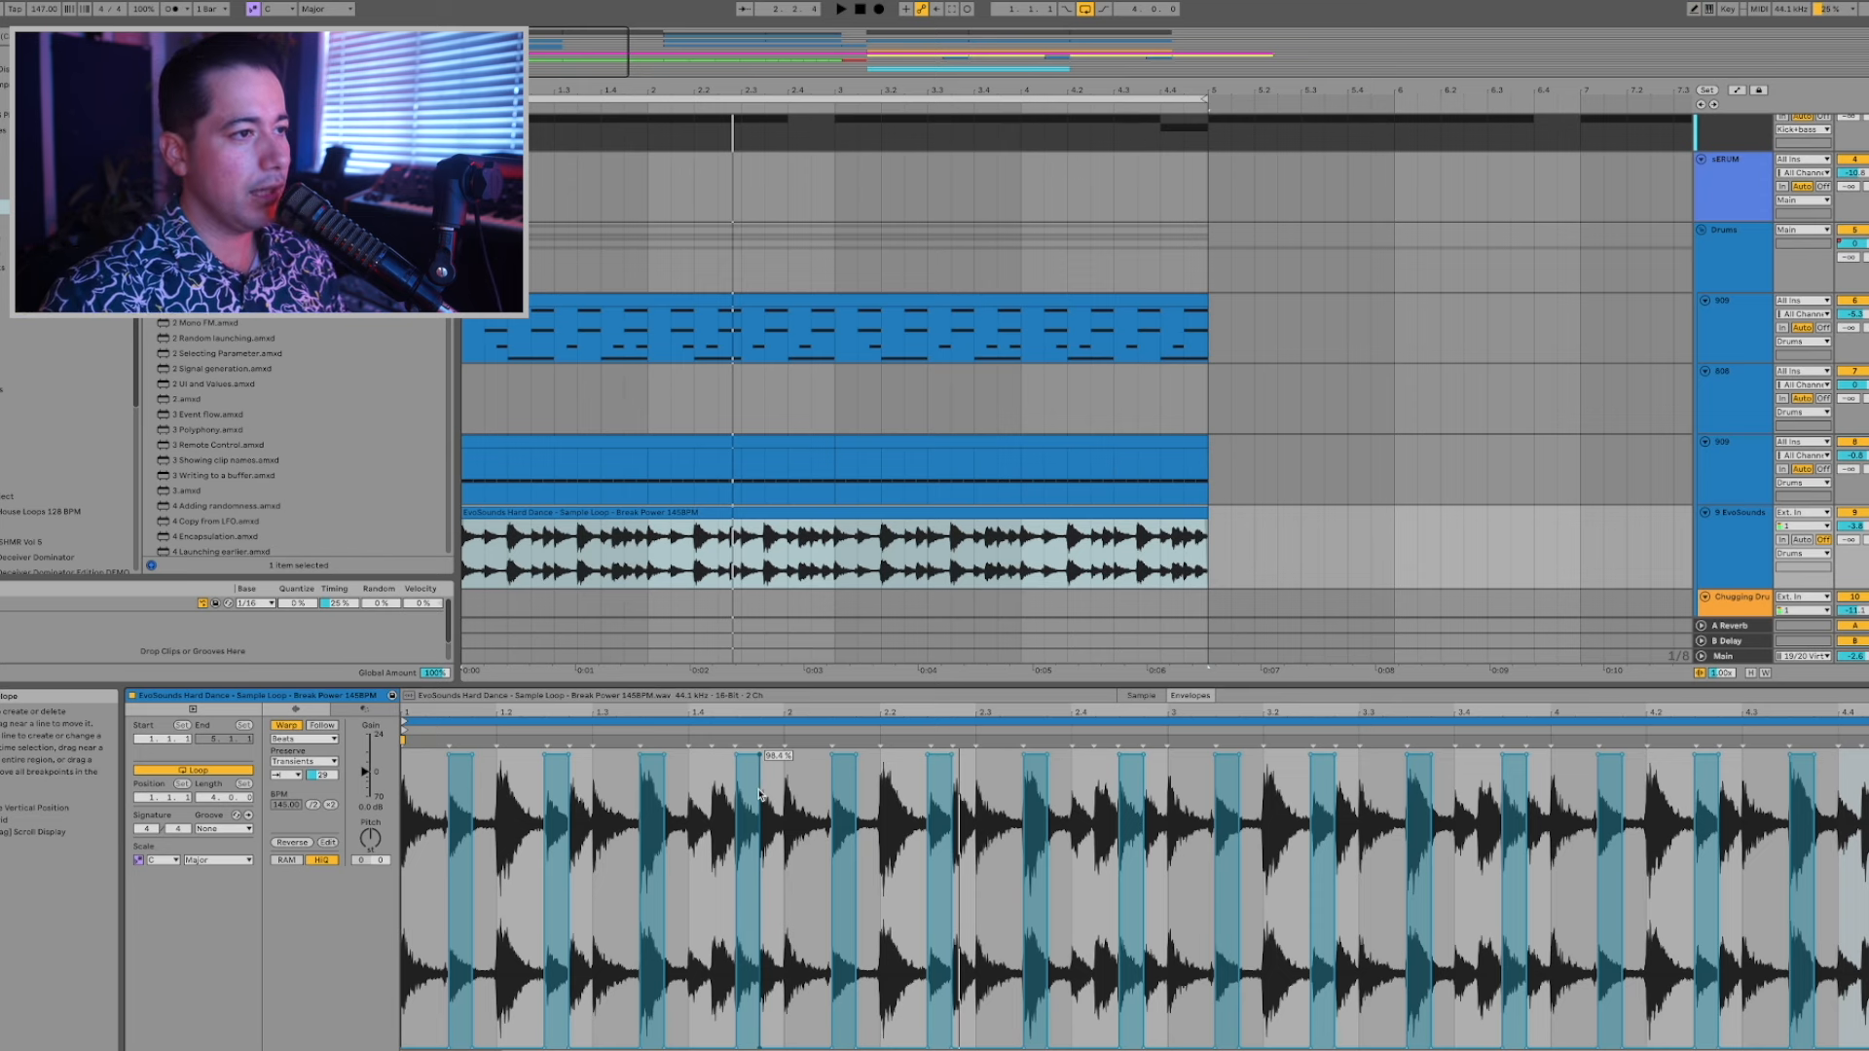
pyautogui.press('b')
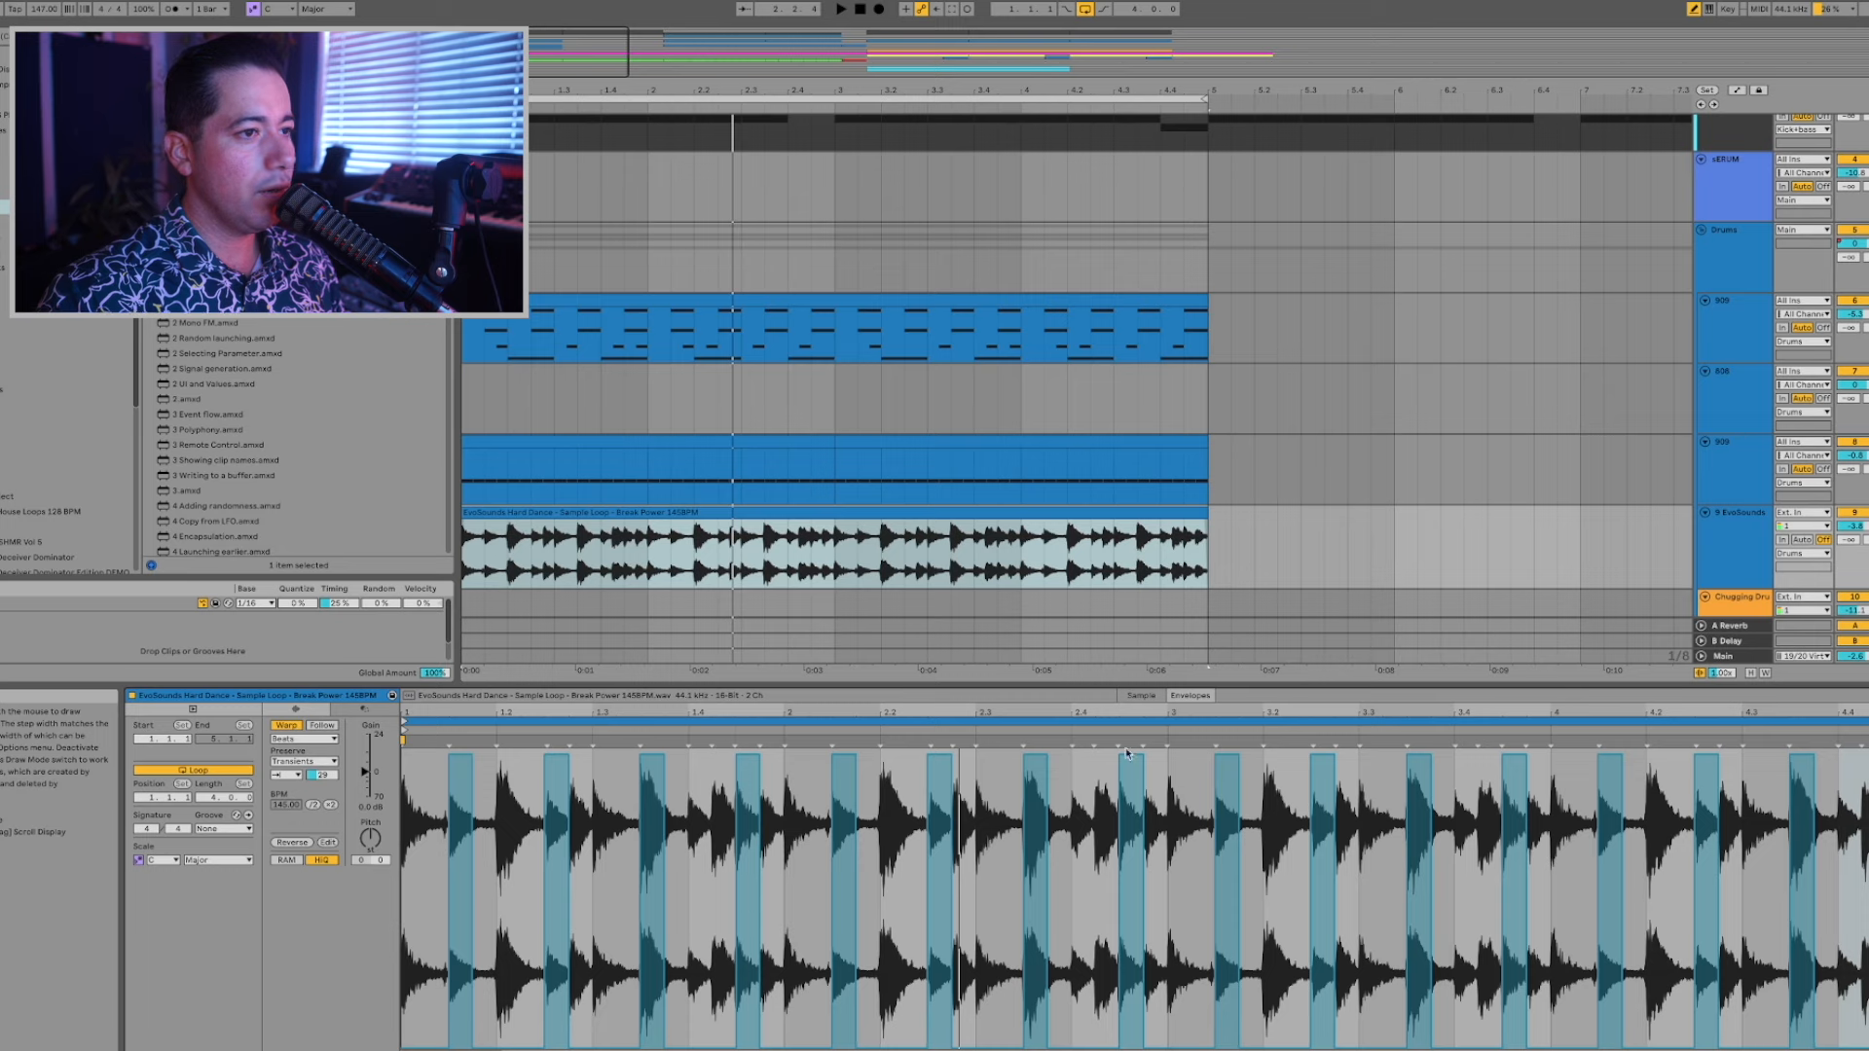
pyautogui.click(1095, 749)
pyautogui.press('space')
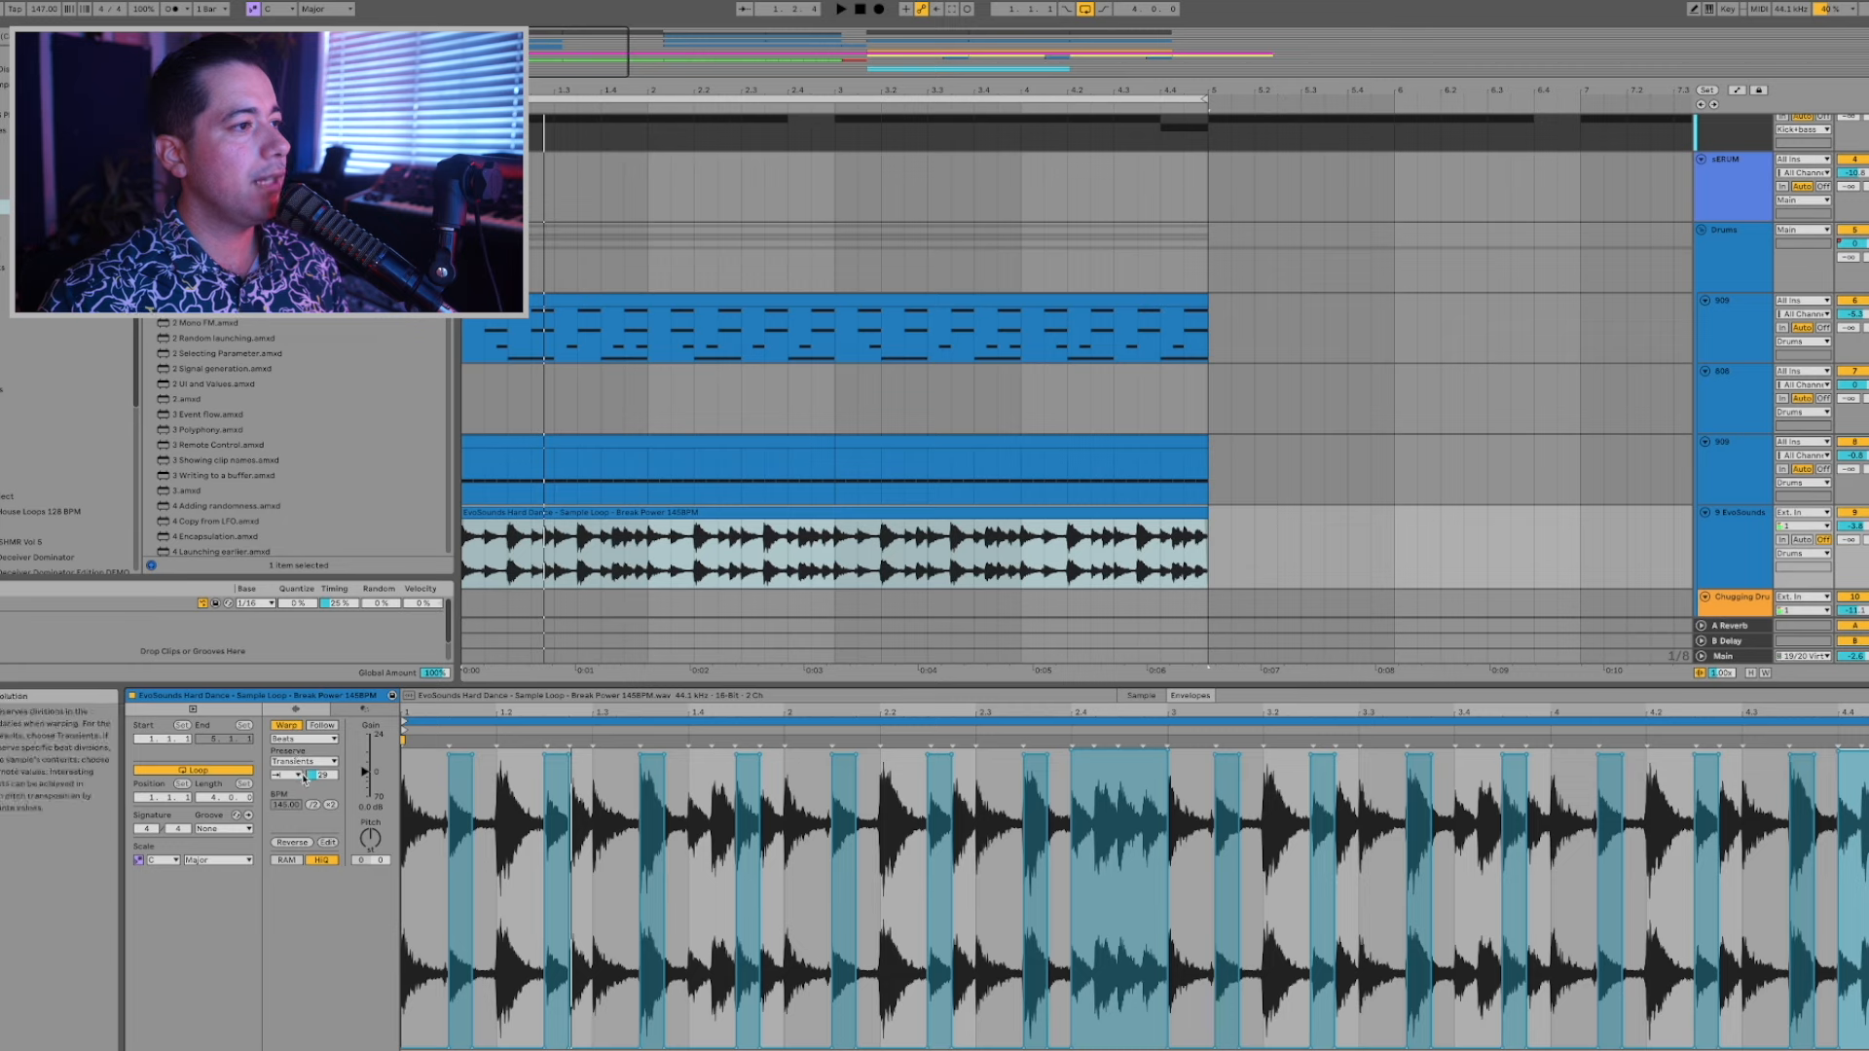
# Lengthen the Break Power clip's transient envelope and transpose the soloed loop upward while playing it.
pyautogui.moveTo(321, 775); pyautogui.dragTo(321, 762)
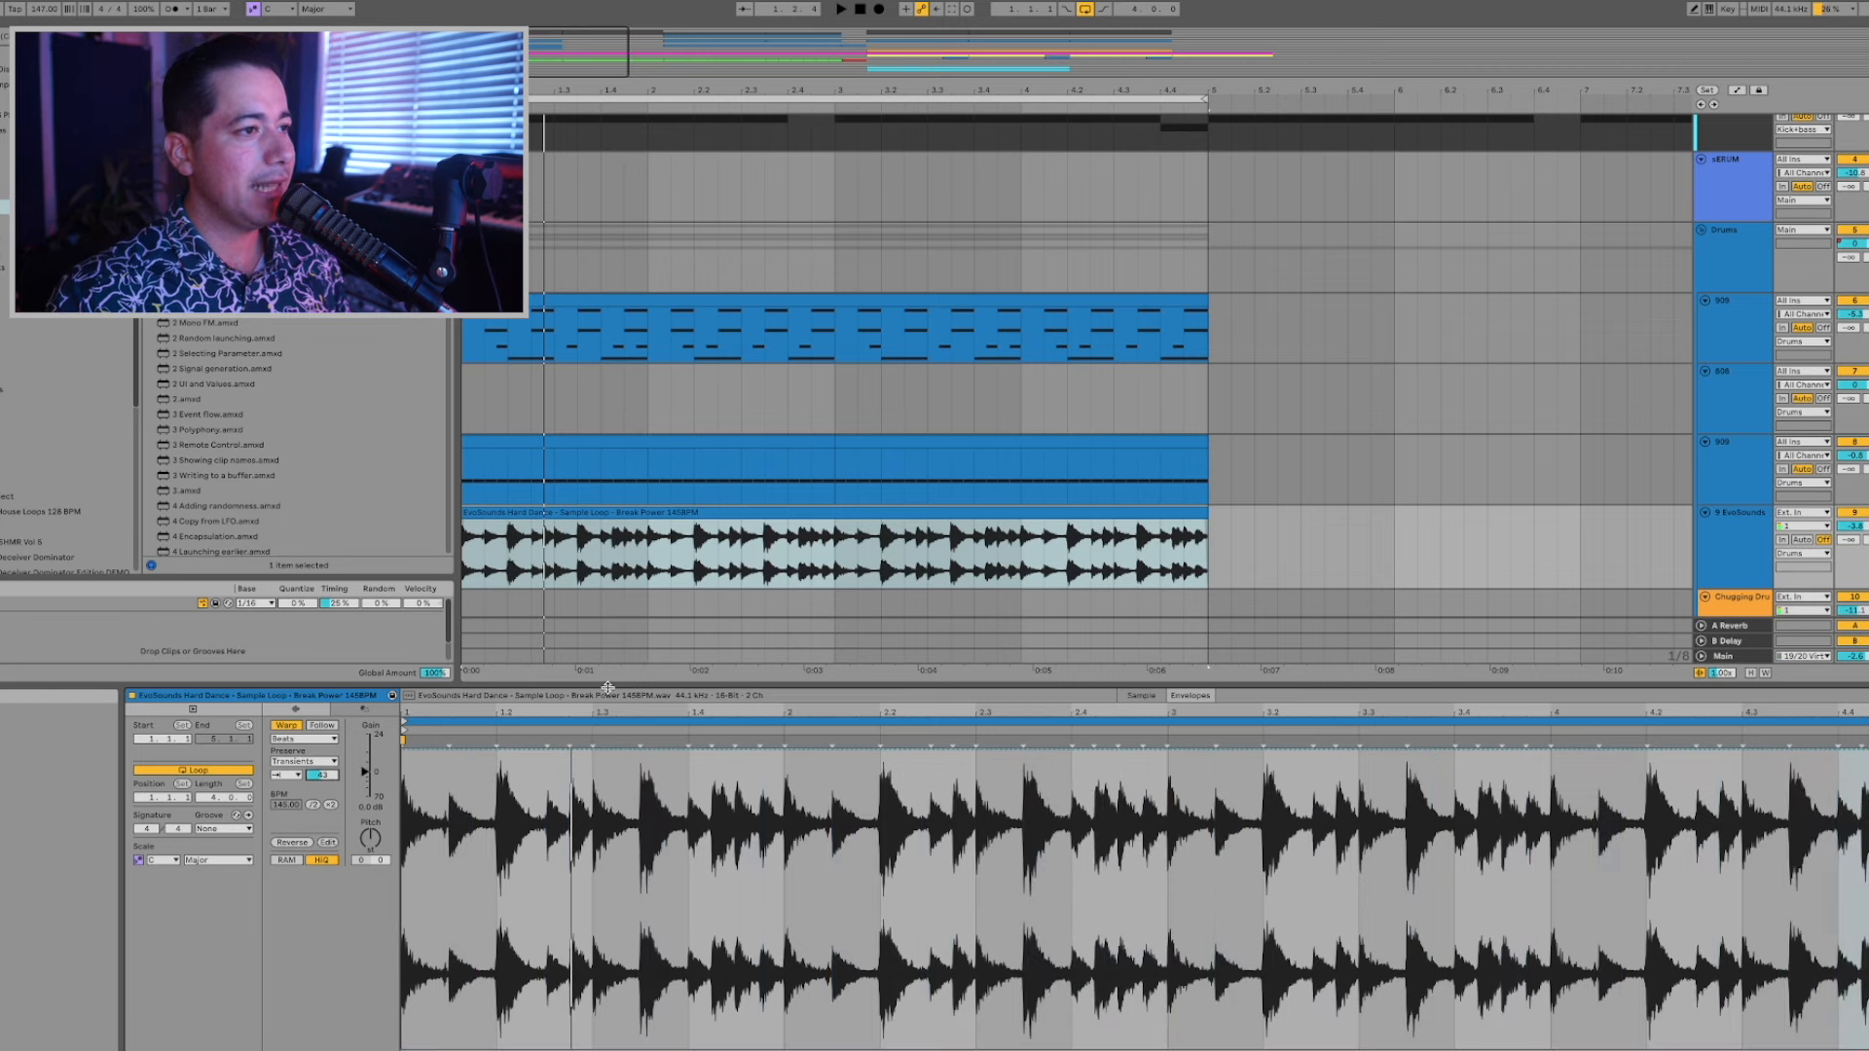
pyautogui.moveTo(608, 687); pyautogui.dragTo(610, 763)
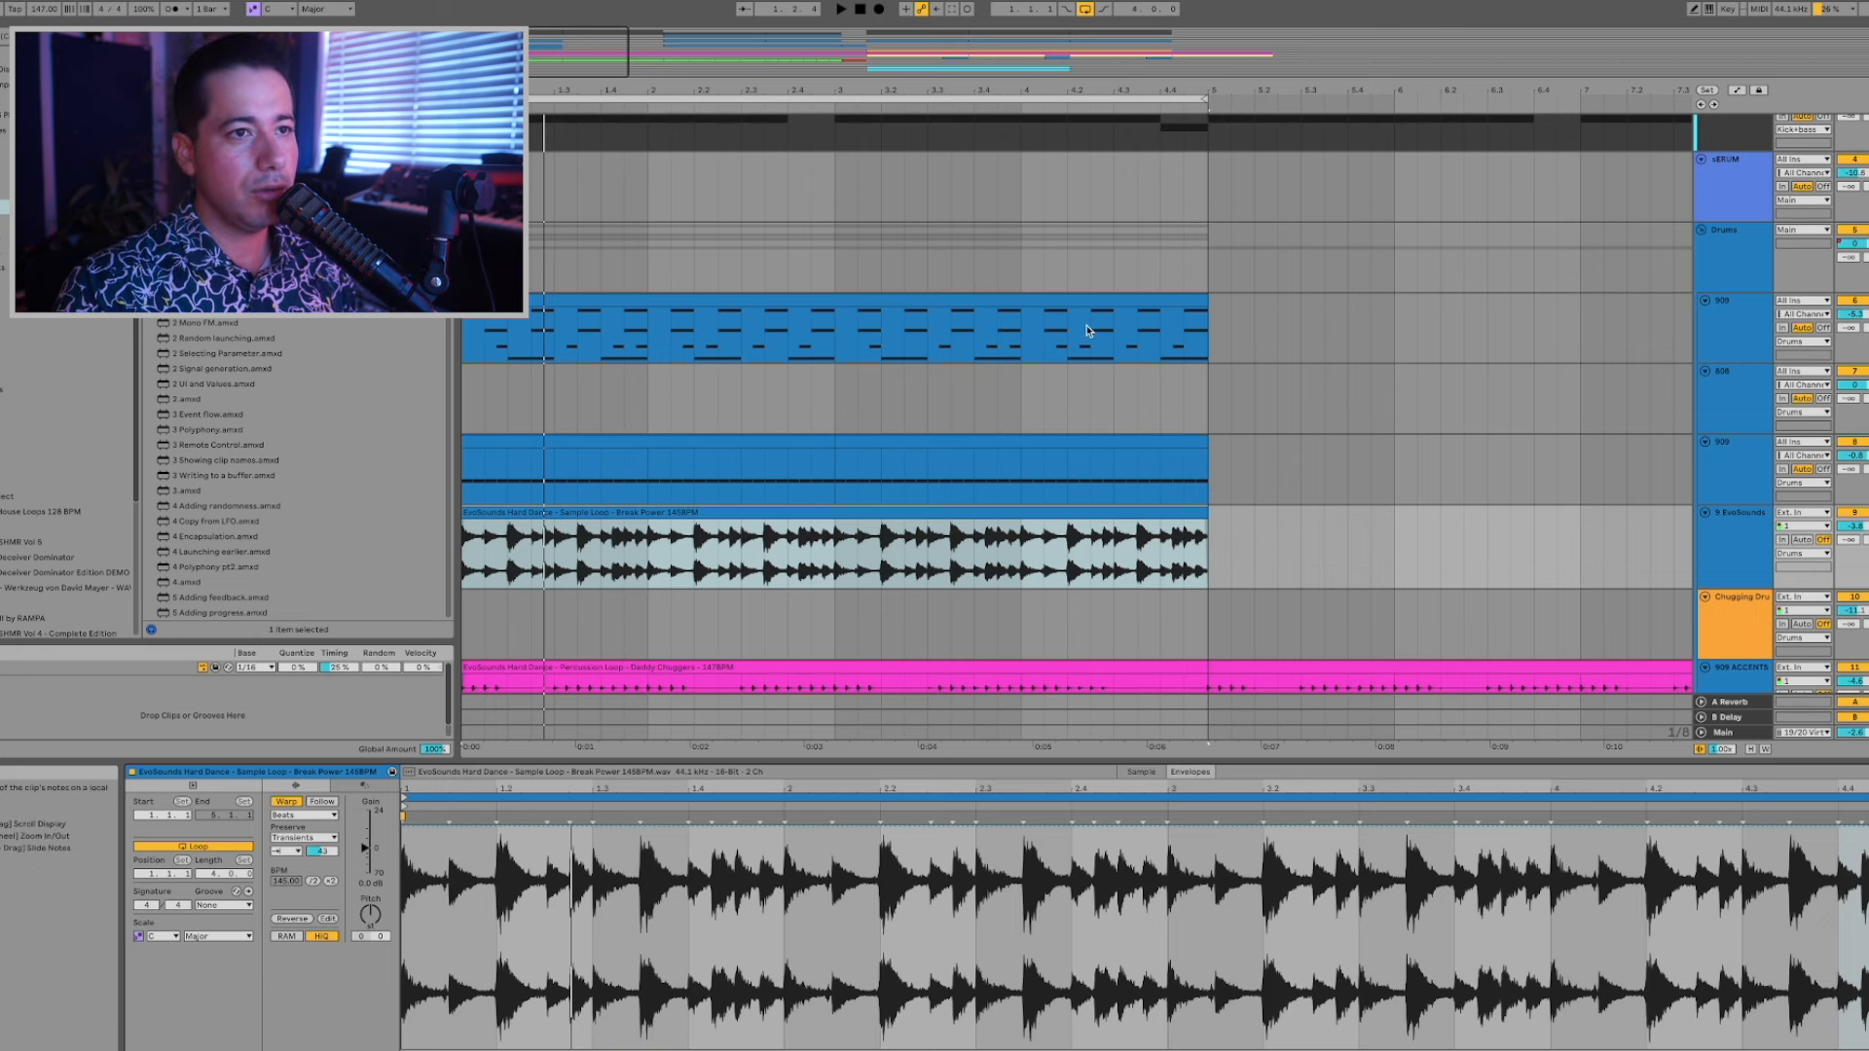
pyautogui.click(1737, 545)
pyautogui.click(556, 535)
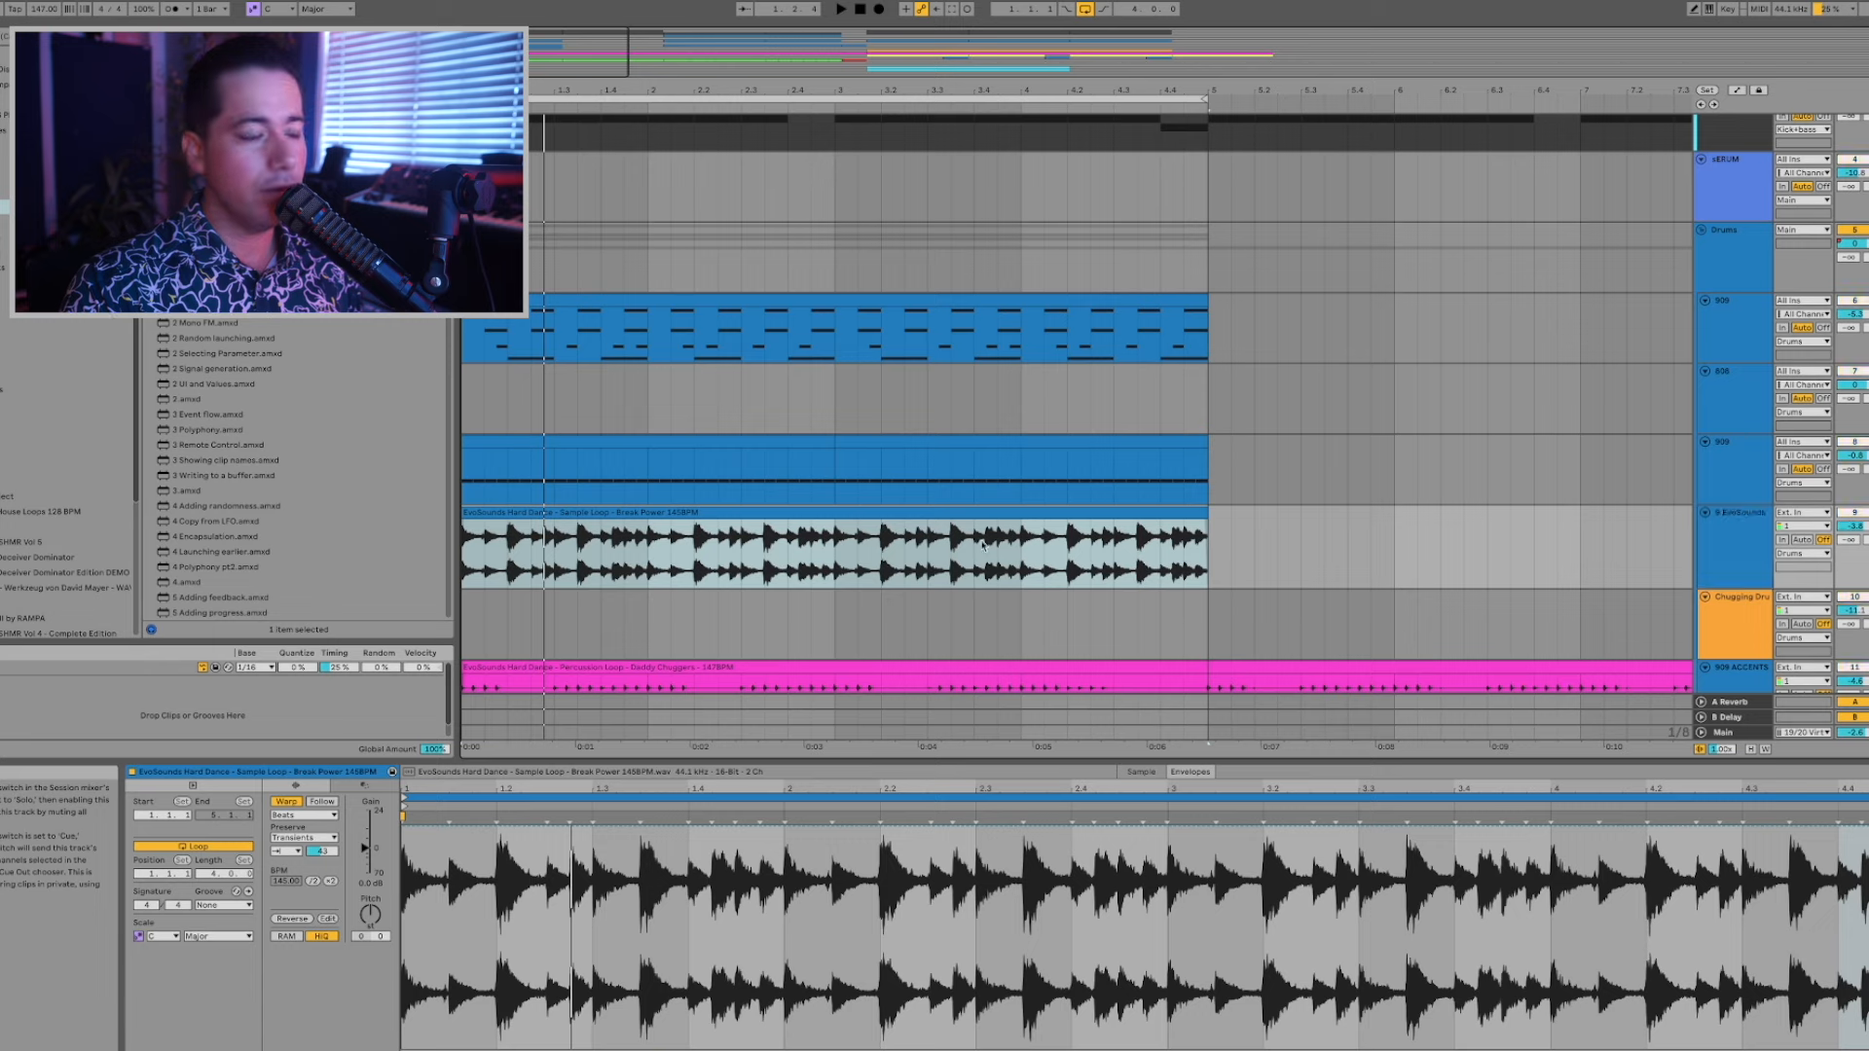
pyautogui.press('space')
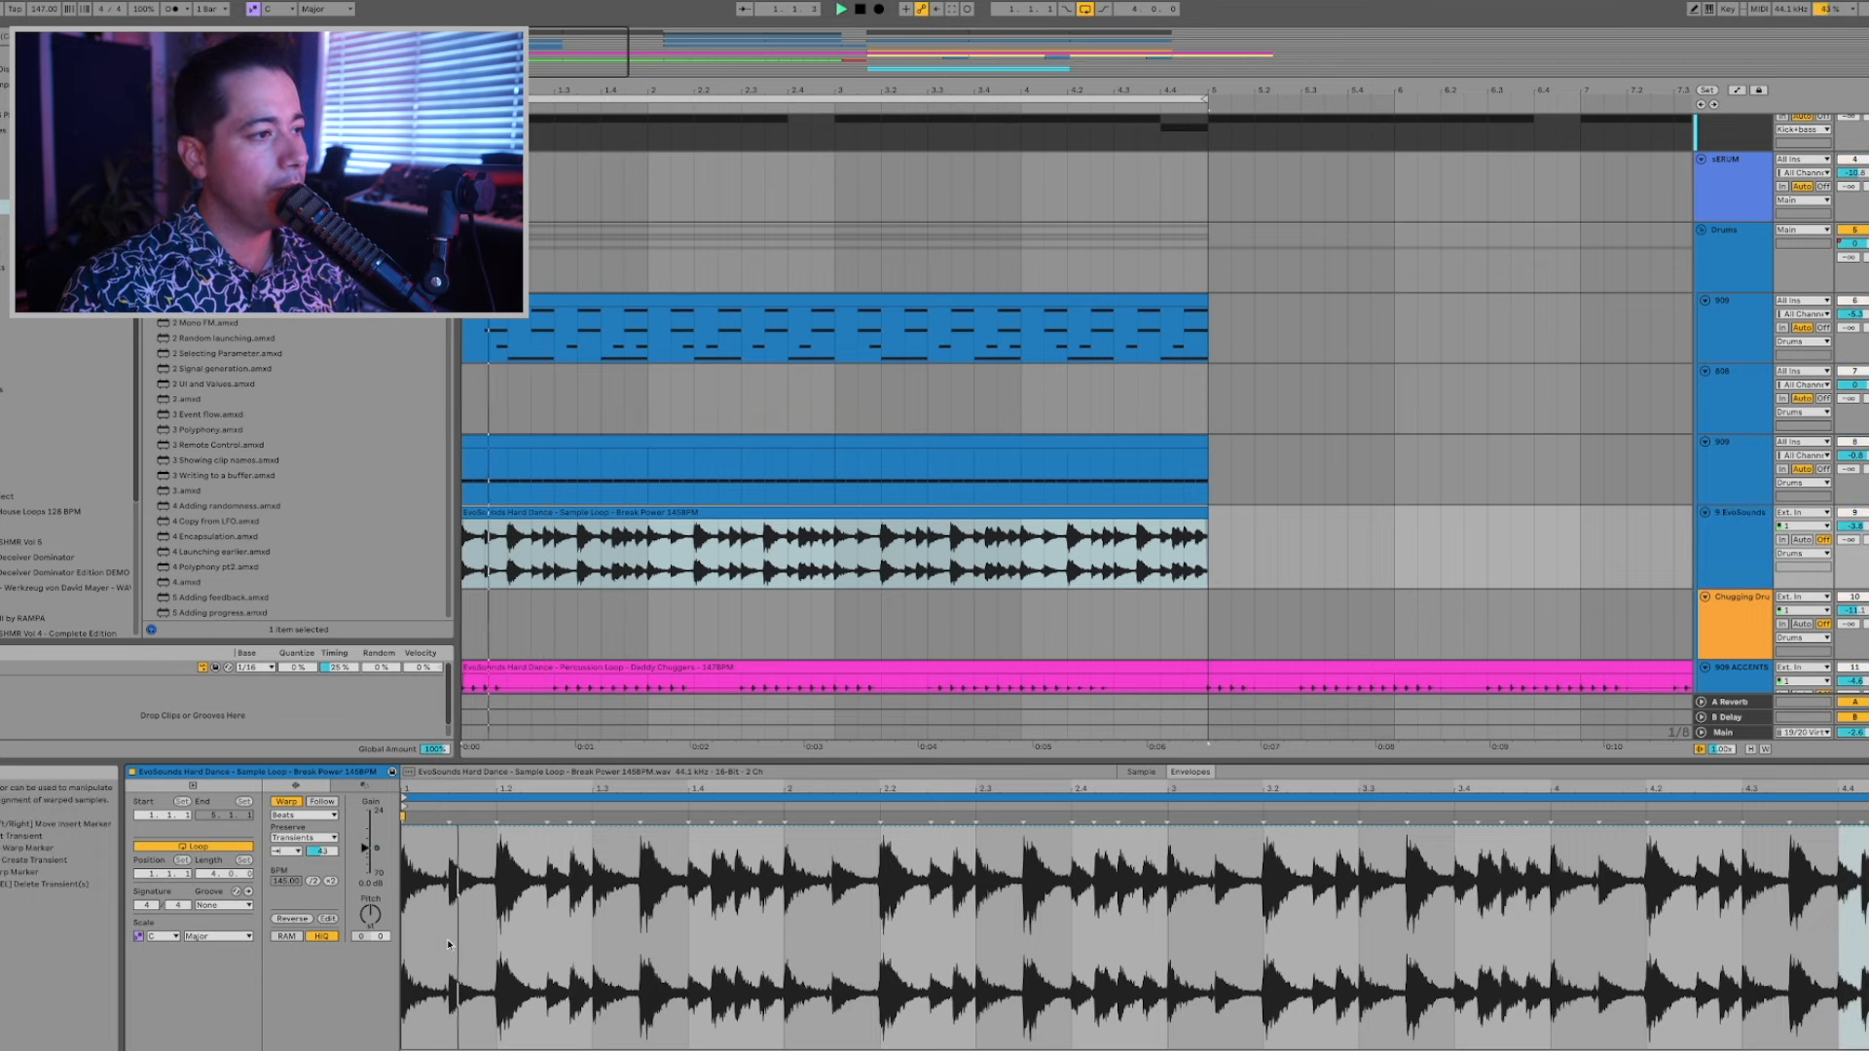
pyautogui.moveTo(369, 915); pyautogui.dragTo(370, 854)
pyautogui.press('space')
# Switch the Break Power clip to forward transient looping, set its transient envelope to 100, and play it.
pyautogui.click(287, 852)
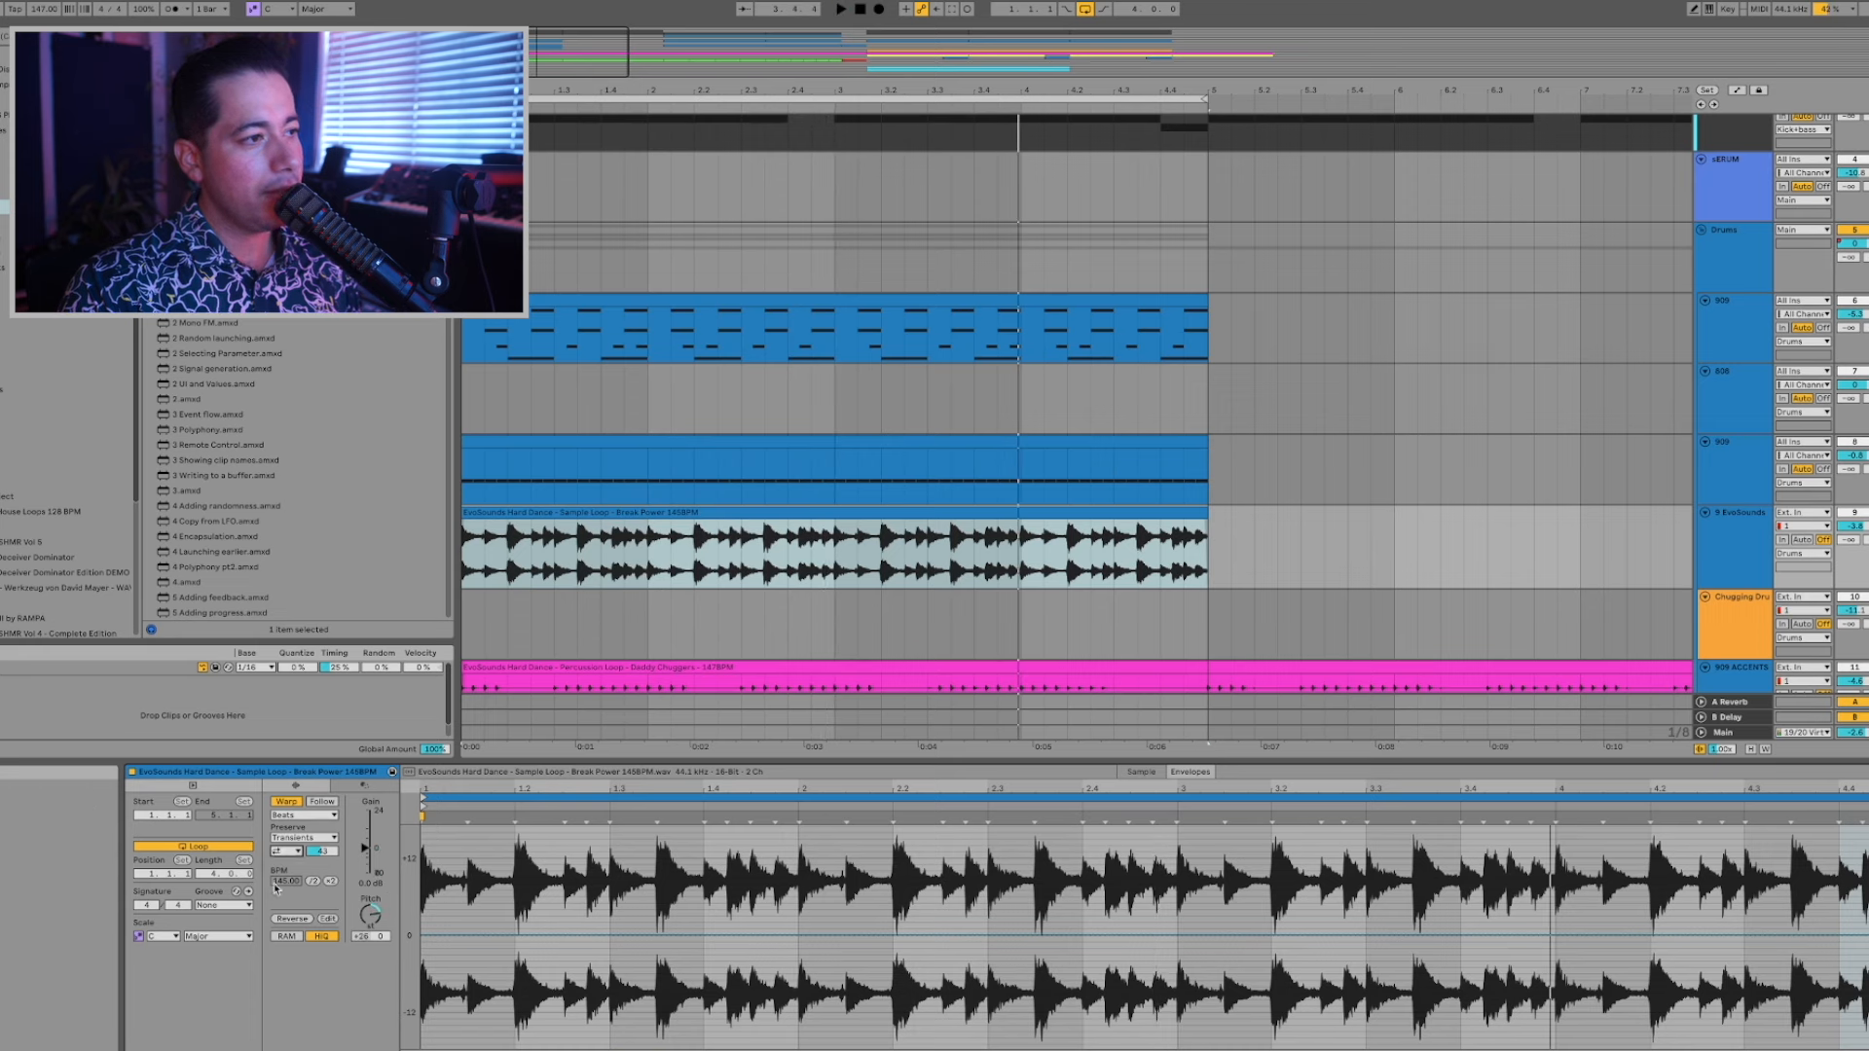
pyautogui.click(287, 853)
pyautogui.click(283, 852)
pyautogui.click(279, 878)
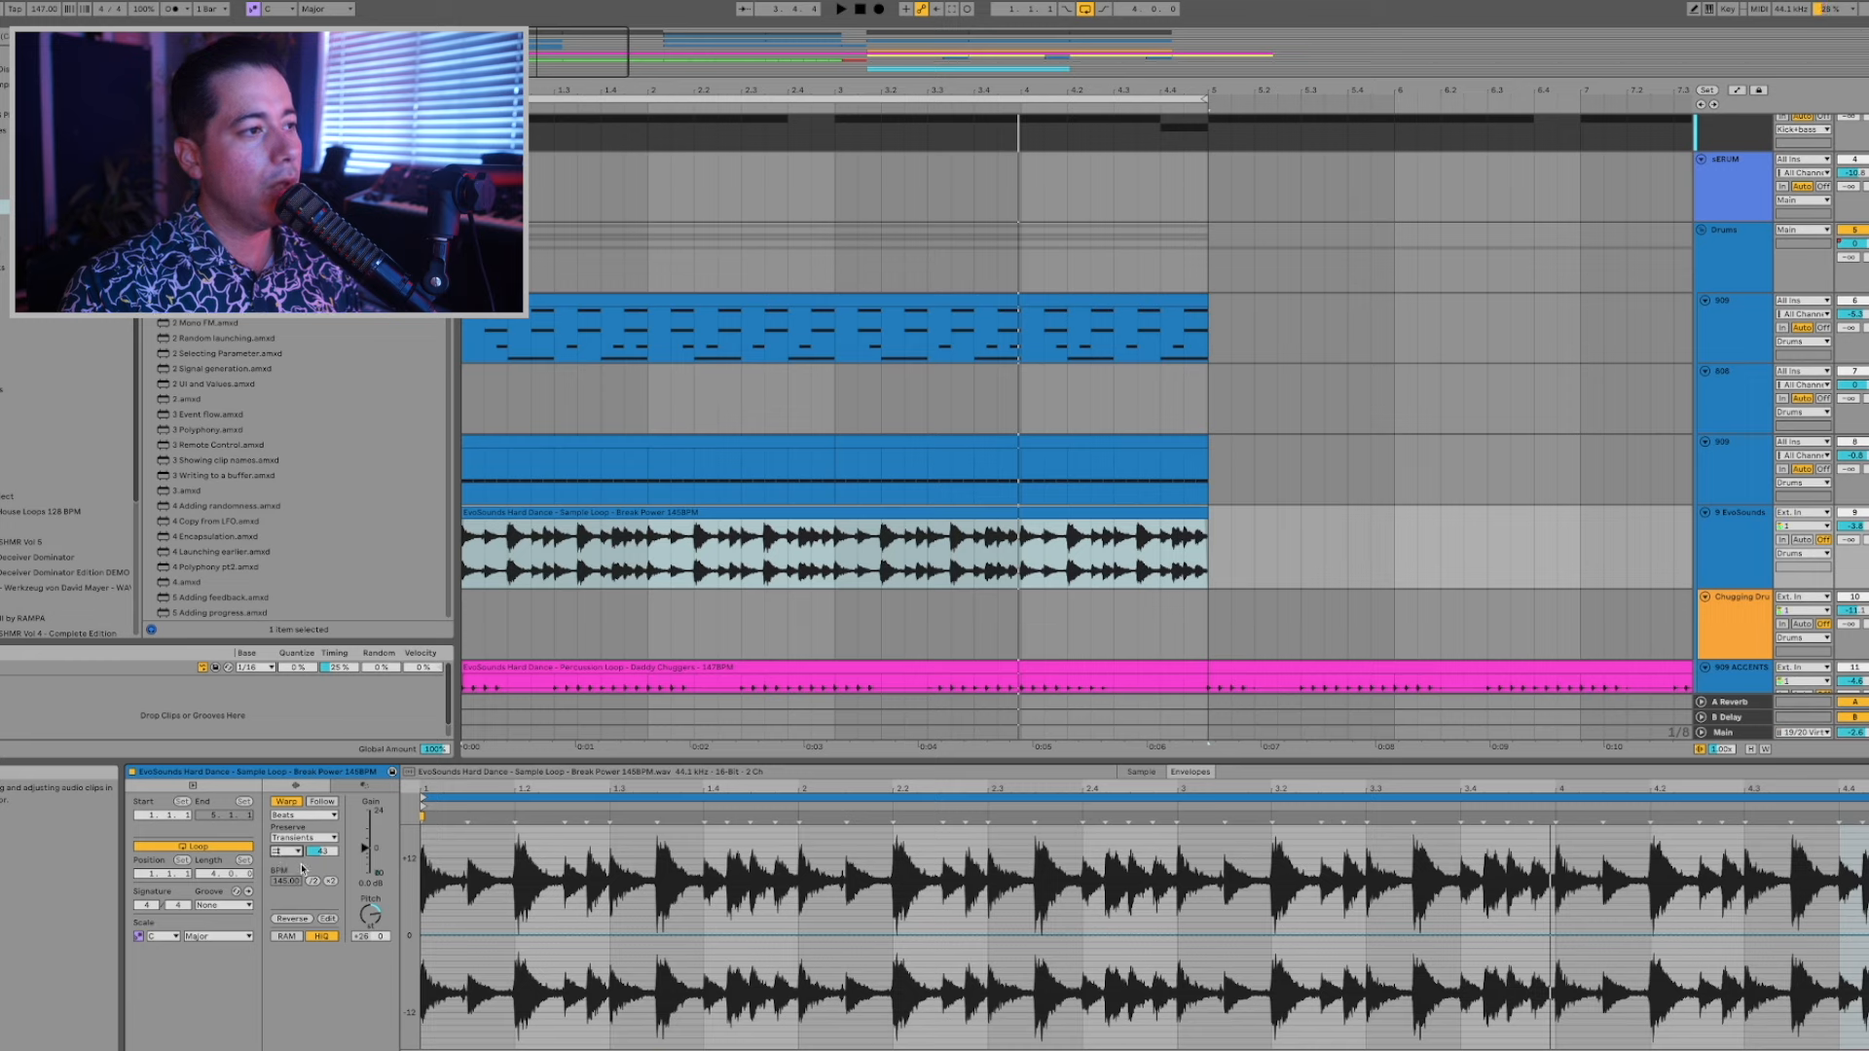
pyautogui.doubleClick(323, 854)
pyautogui.press('space')
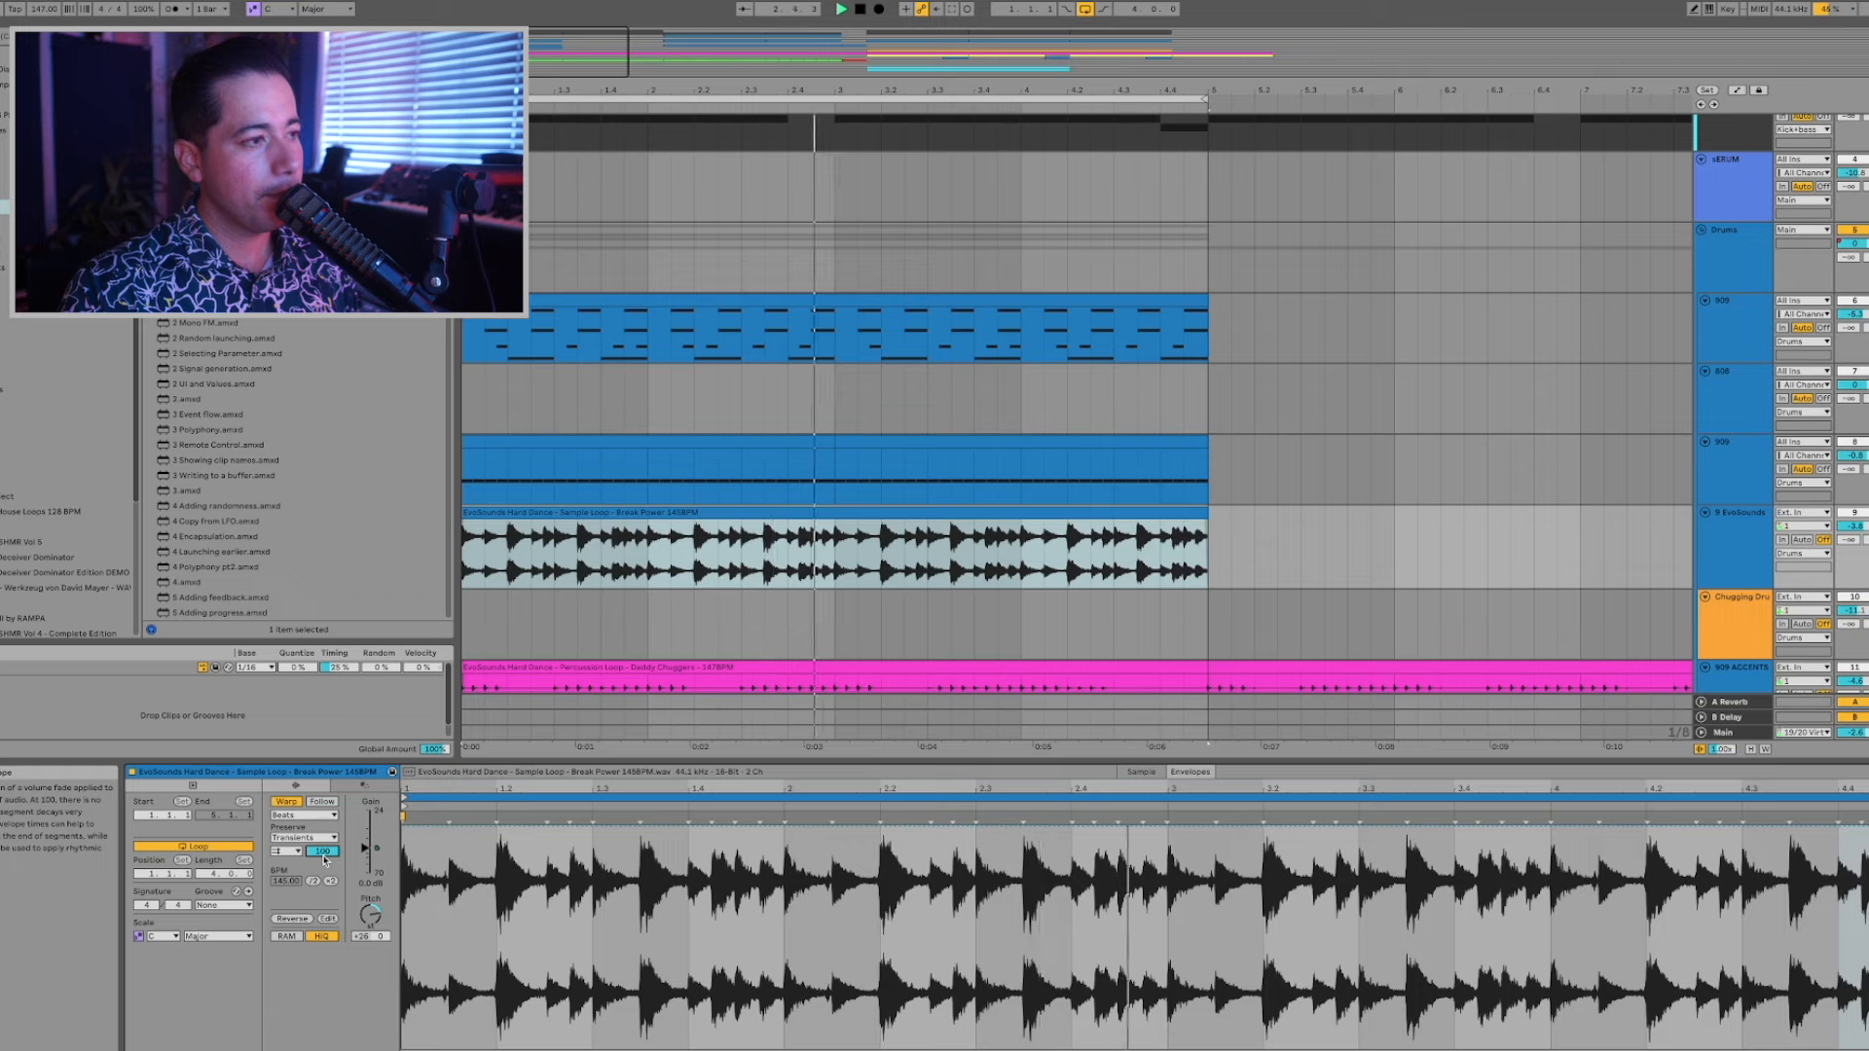
# Compare lower and higher transpositions of the Break Power clip with back-and-forth transient looping, with the track soloed and unsoloed.
pyautogui.moveTo(370, 914); pyautogui.dragTo(370, 966)
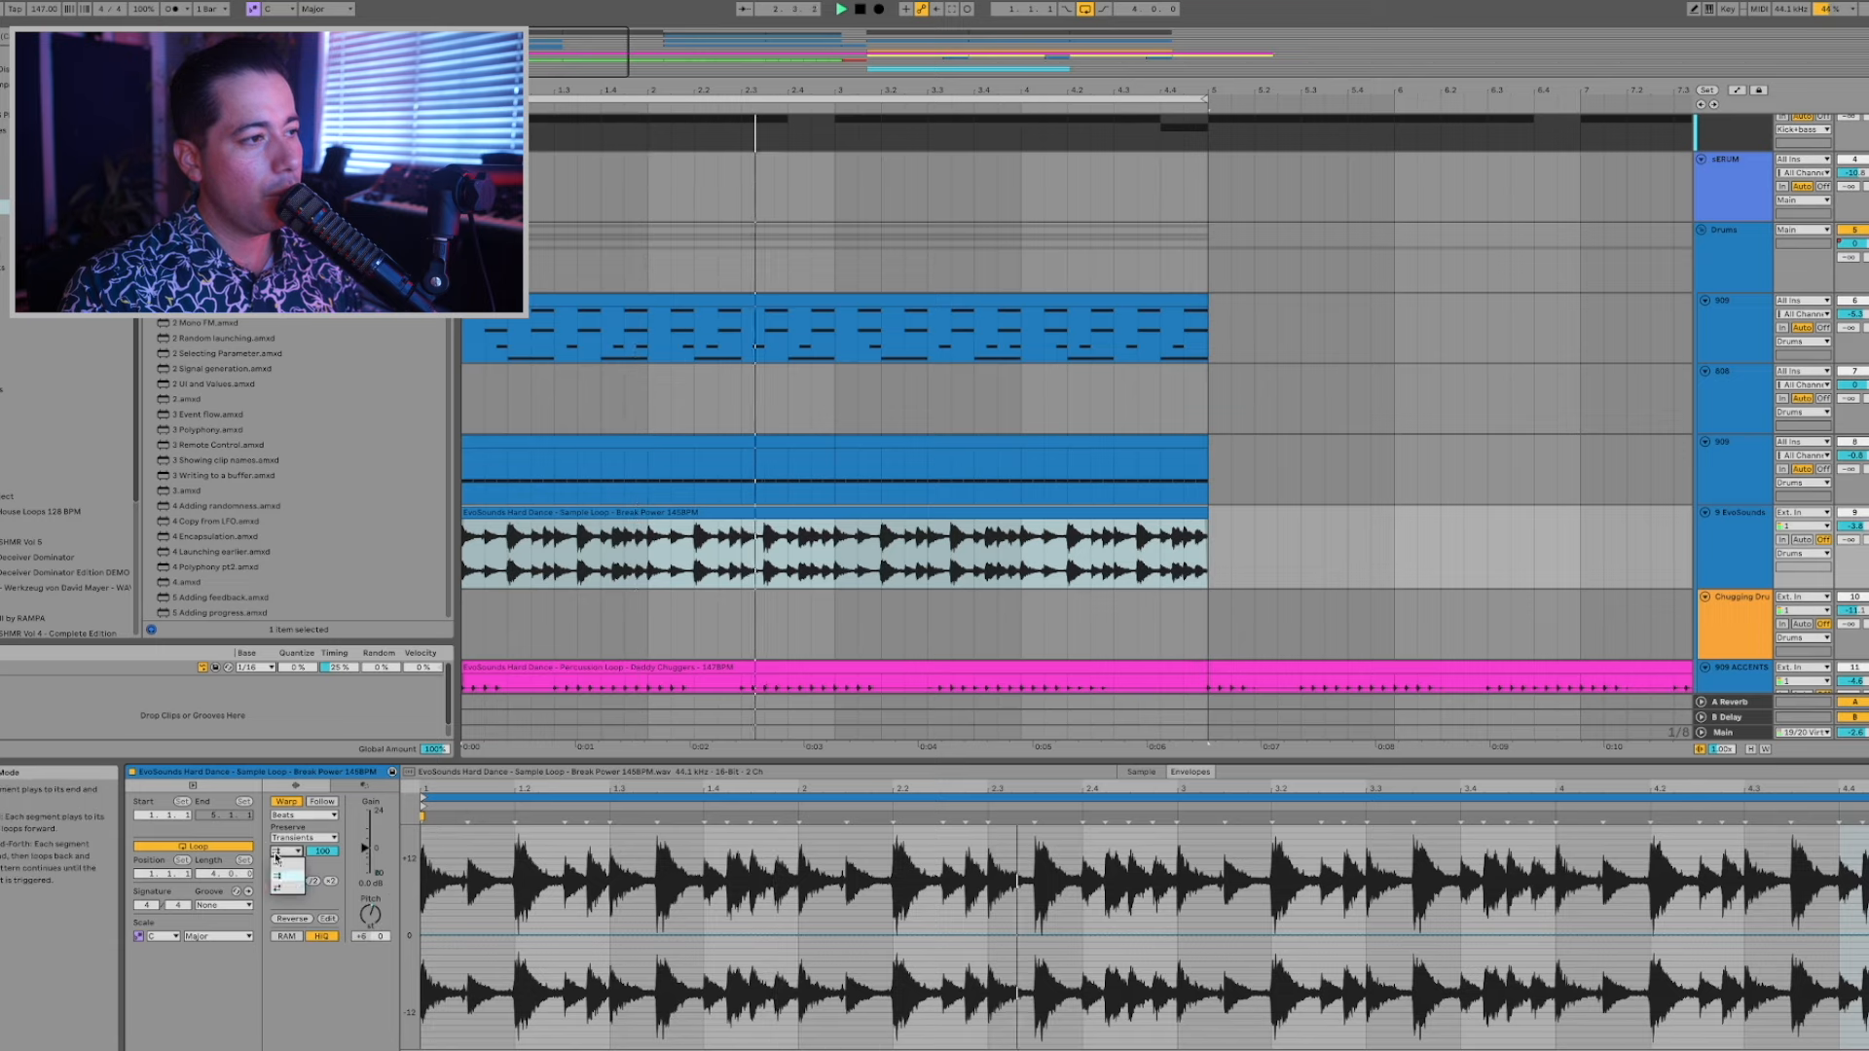
pyautogui.moveTo(370, 915); pyautogui.dragTo(370, 886)
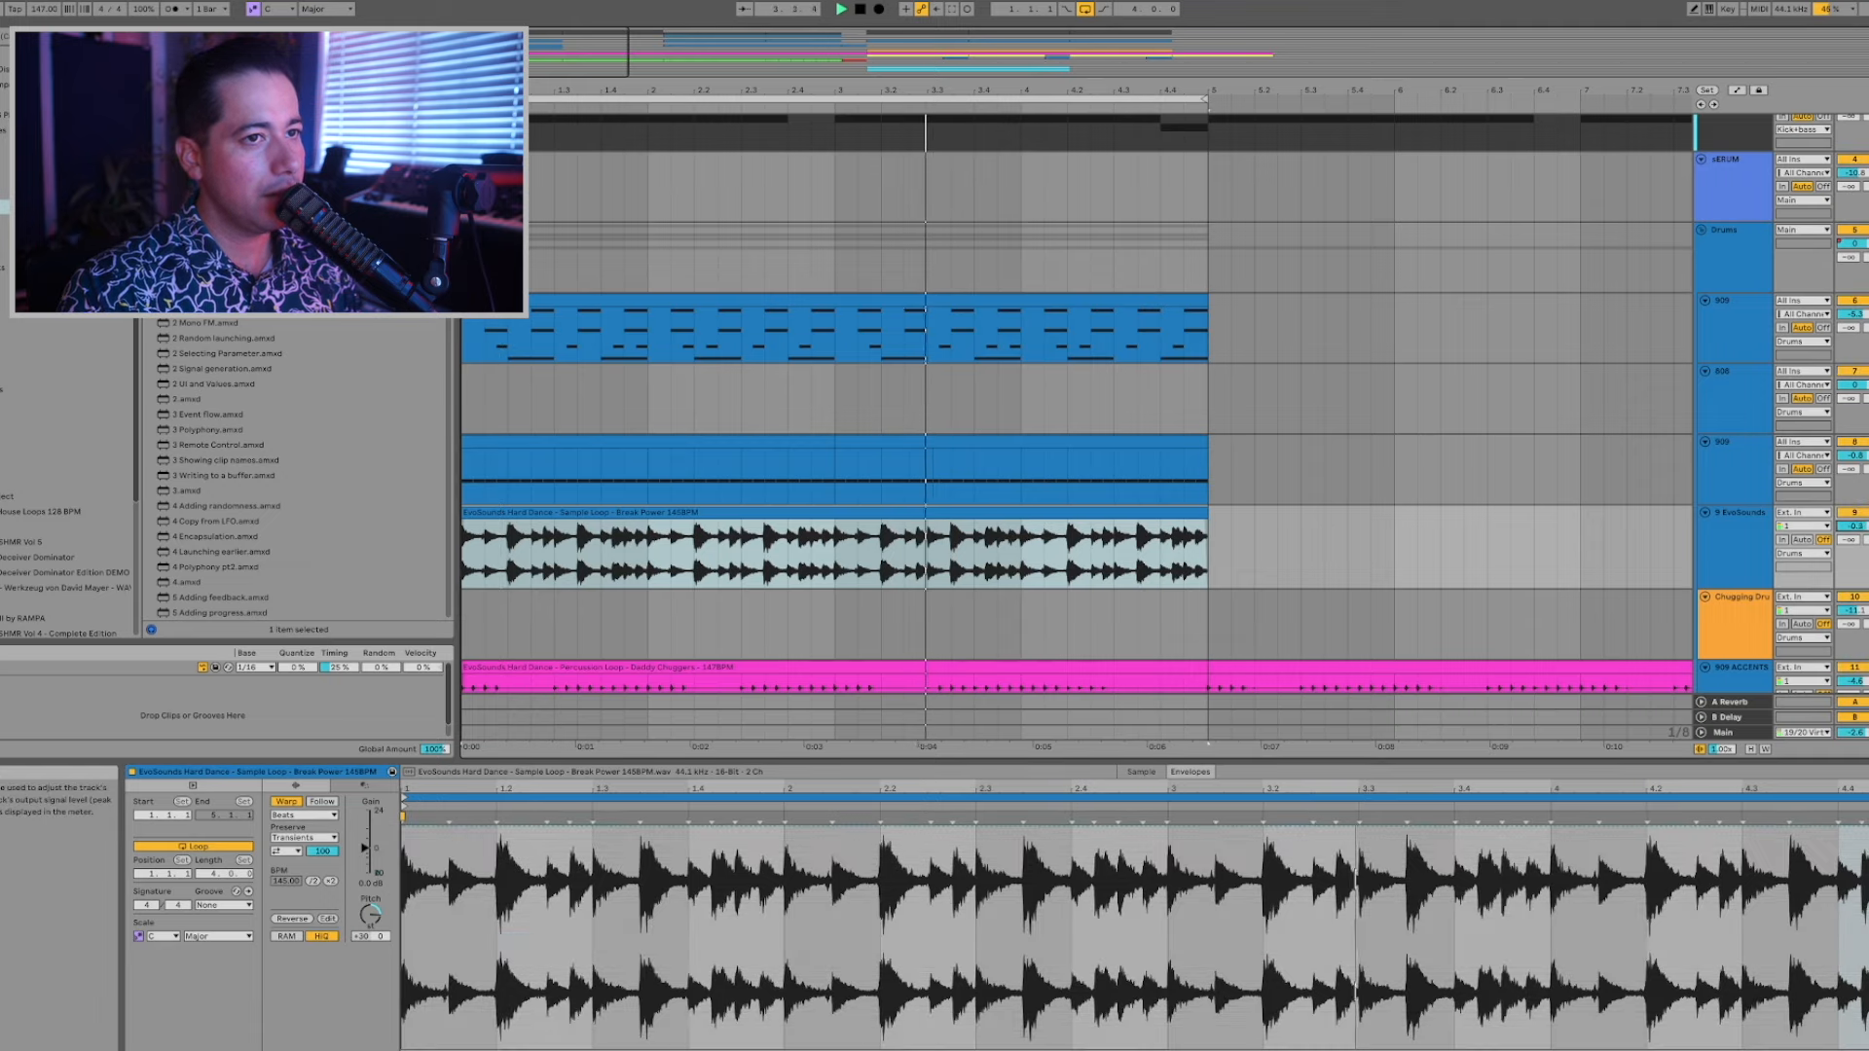
pyautogui.click(1760, 535)
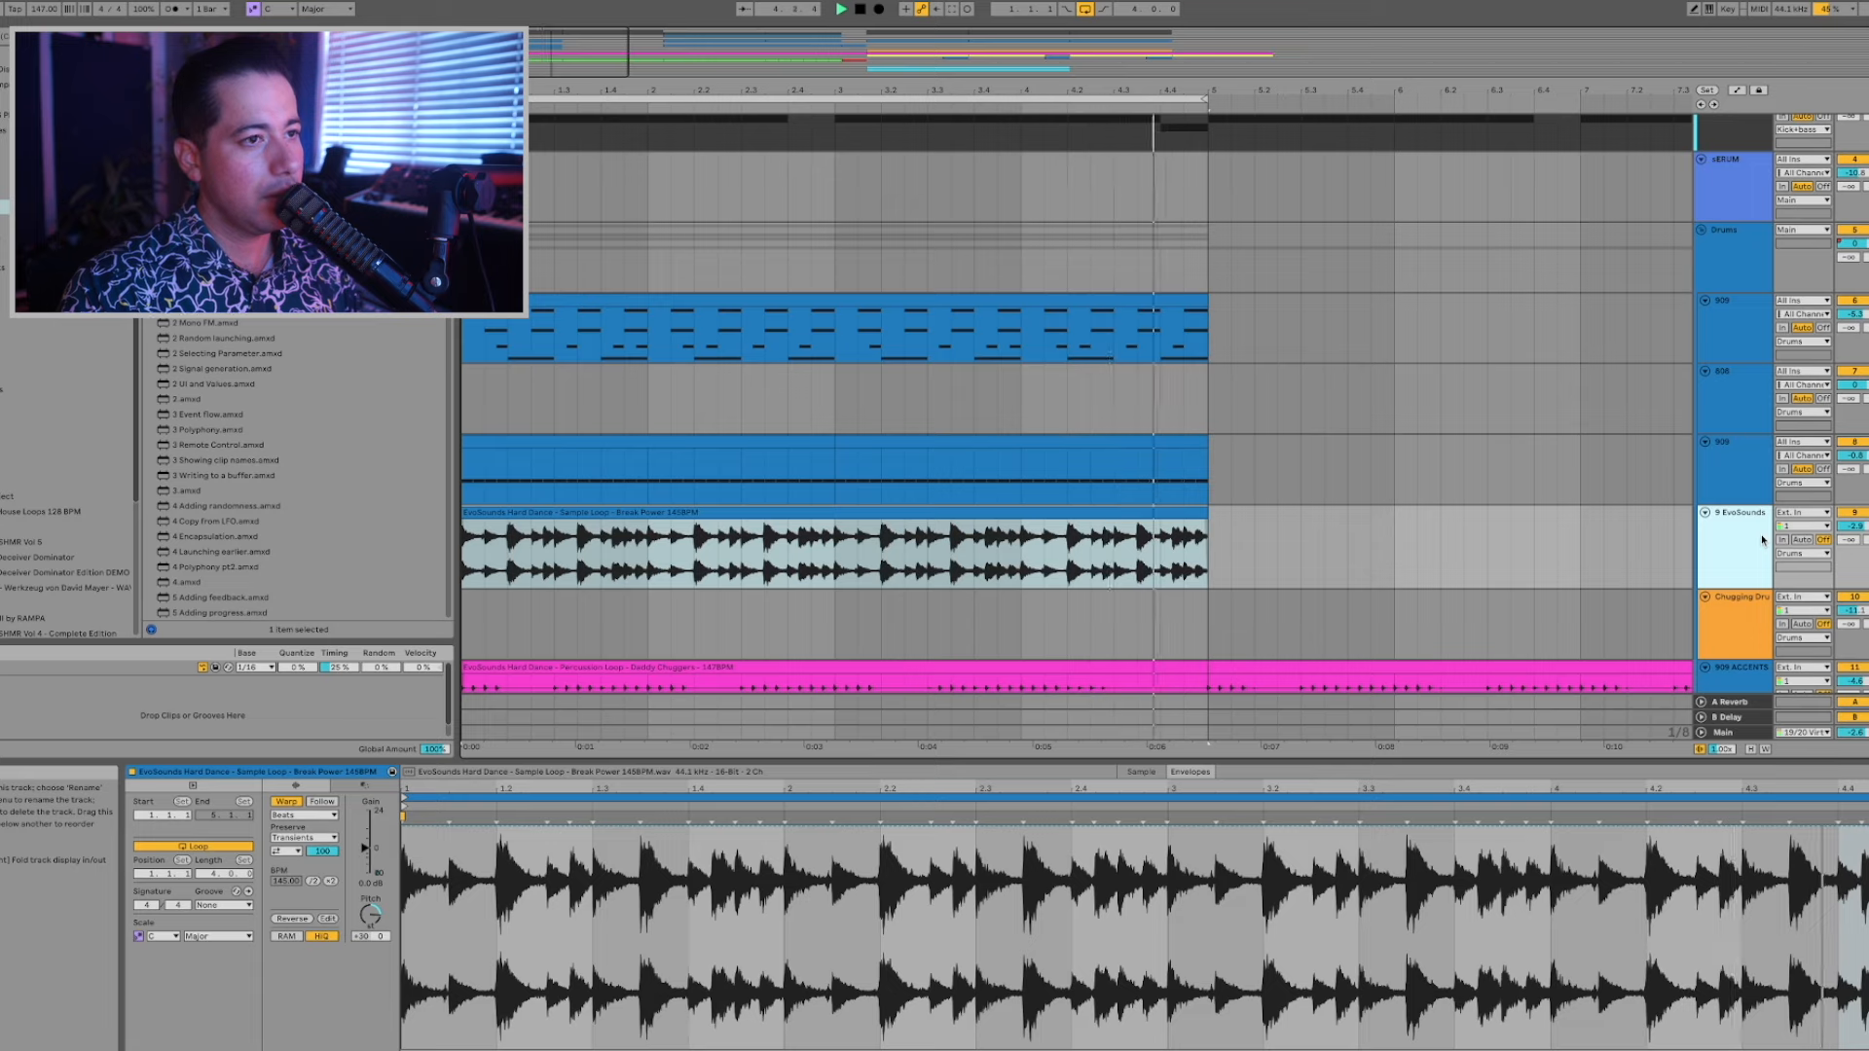
pyautogui.press('space')
pyautogui.click(1867, 513)
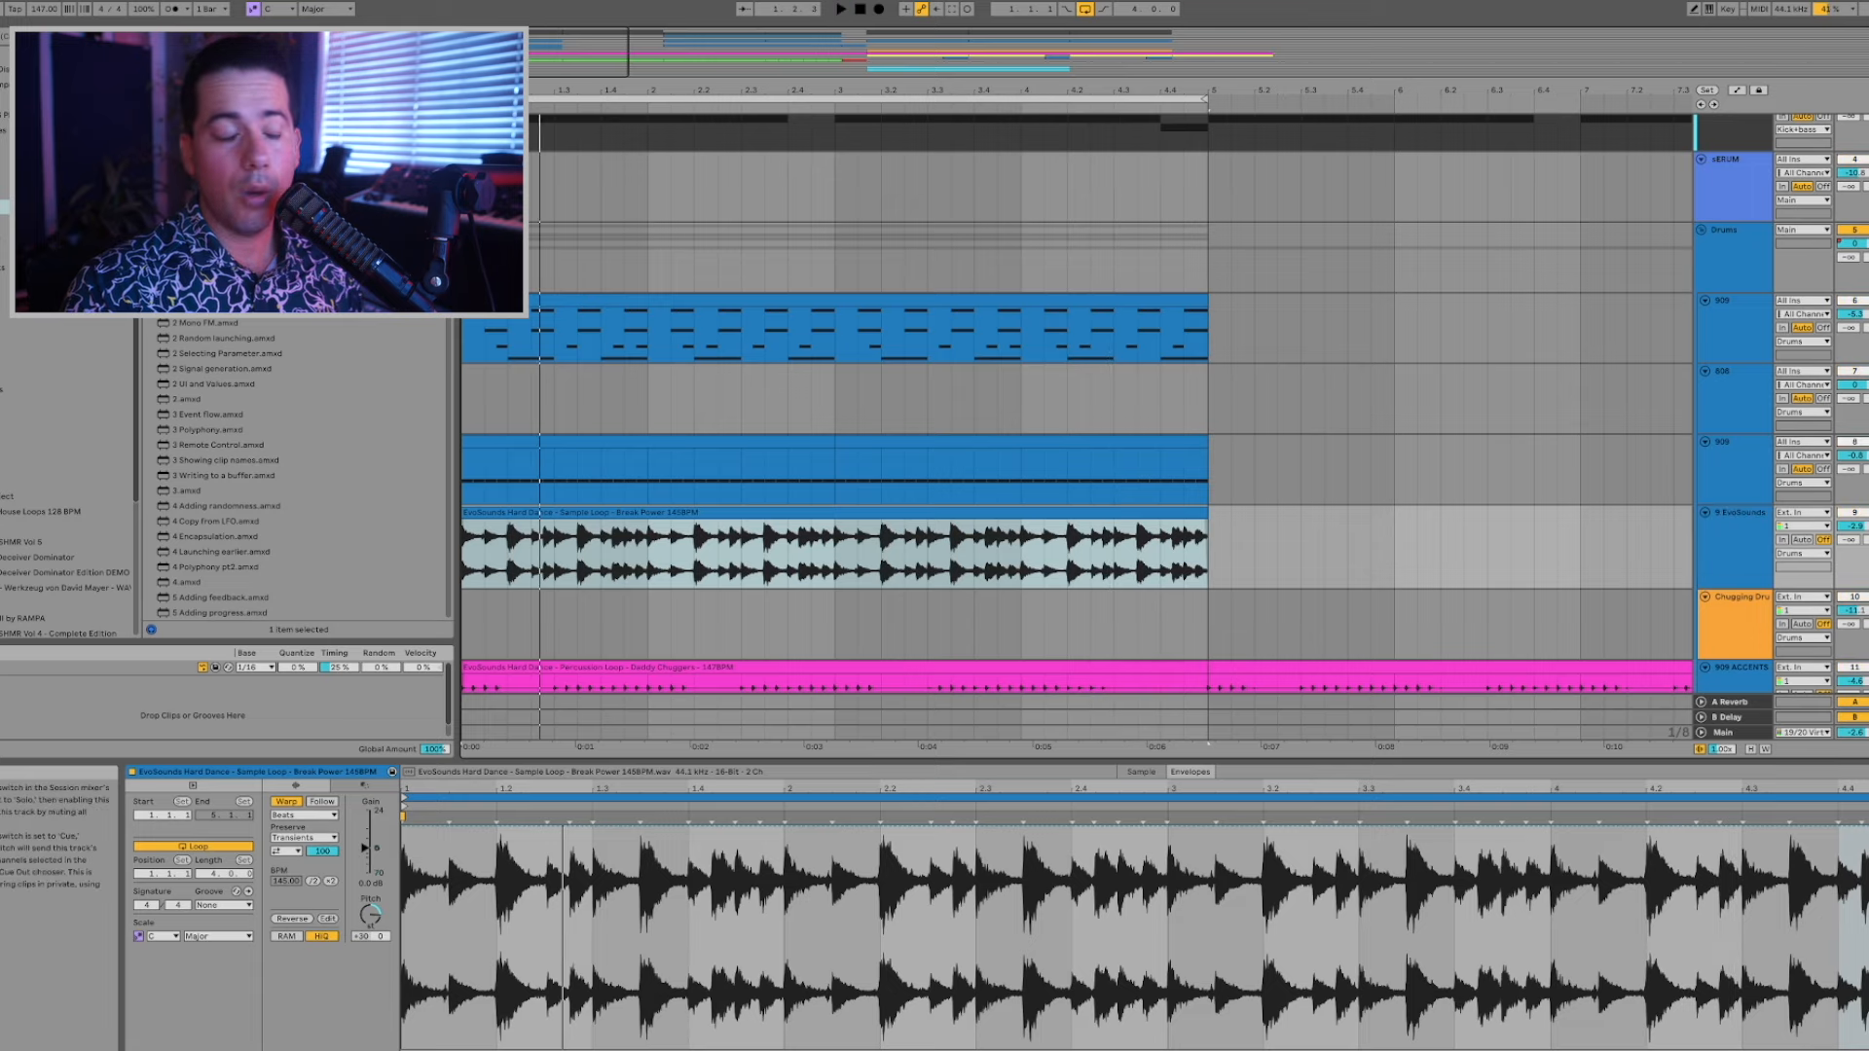
# Retune the Break Power clip's transposition and play it together with the full drums.
pyautogui.click(366, 919)
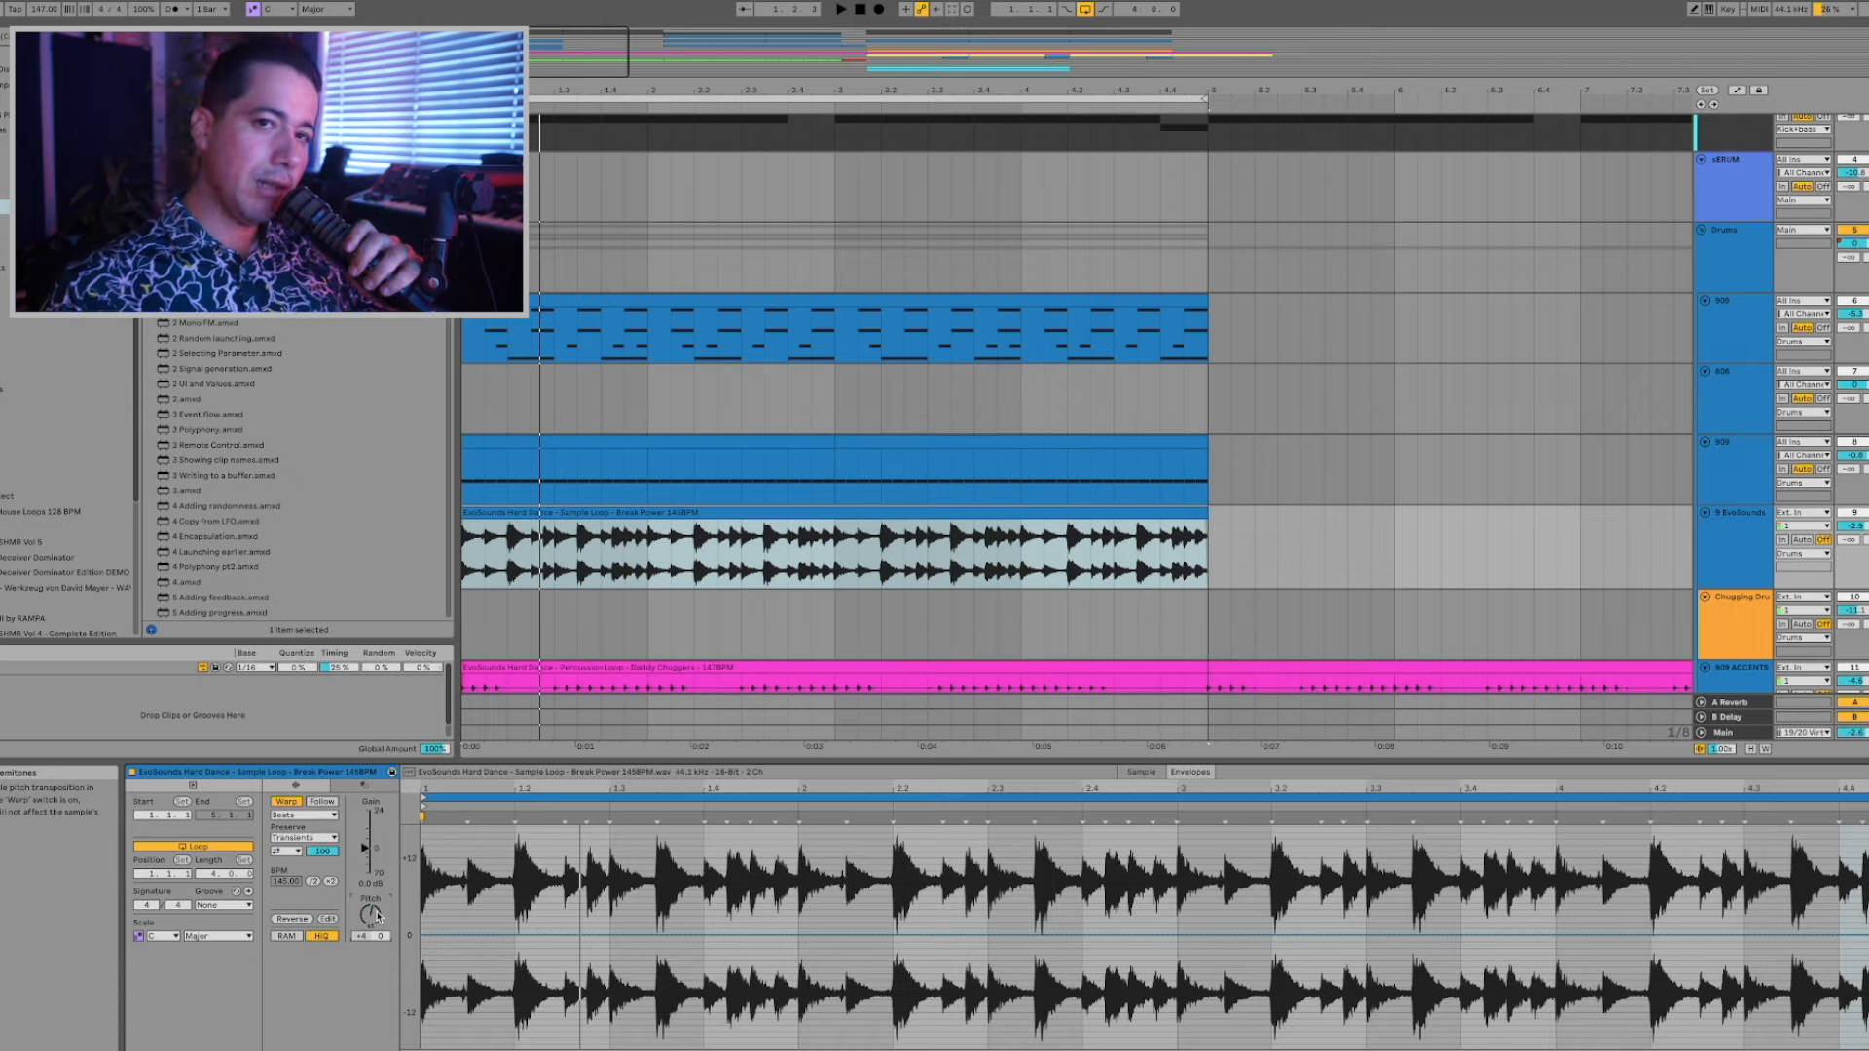
pyautogui.press('space')
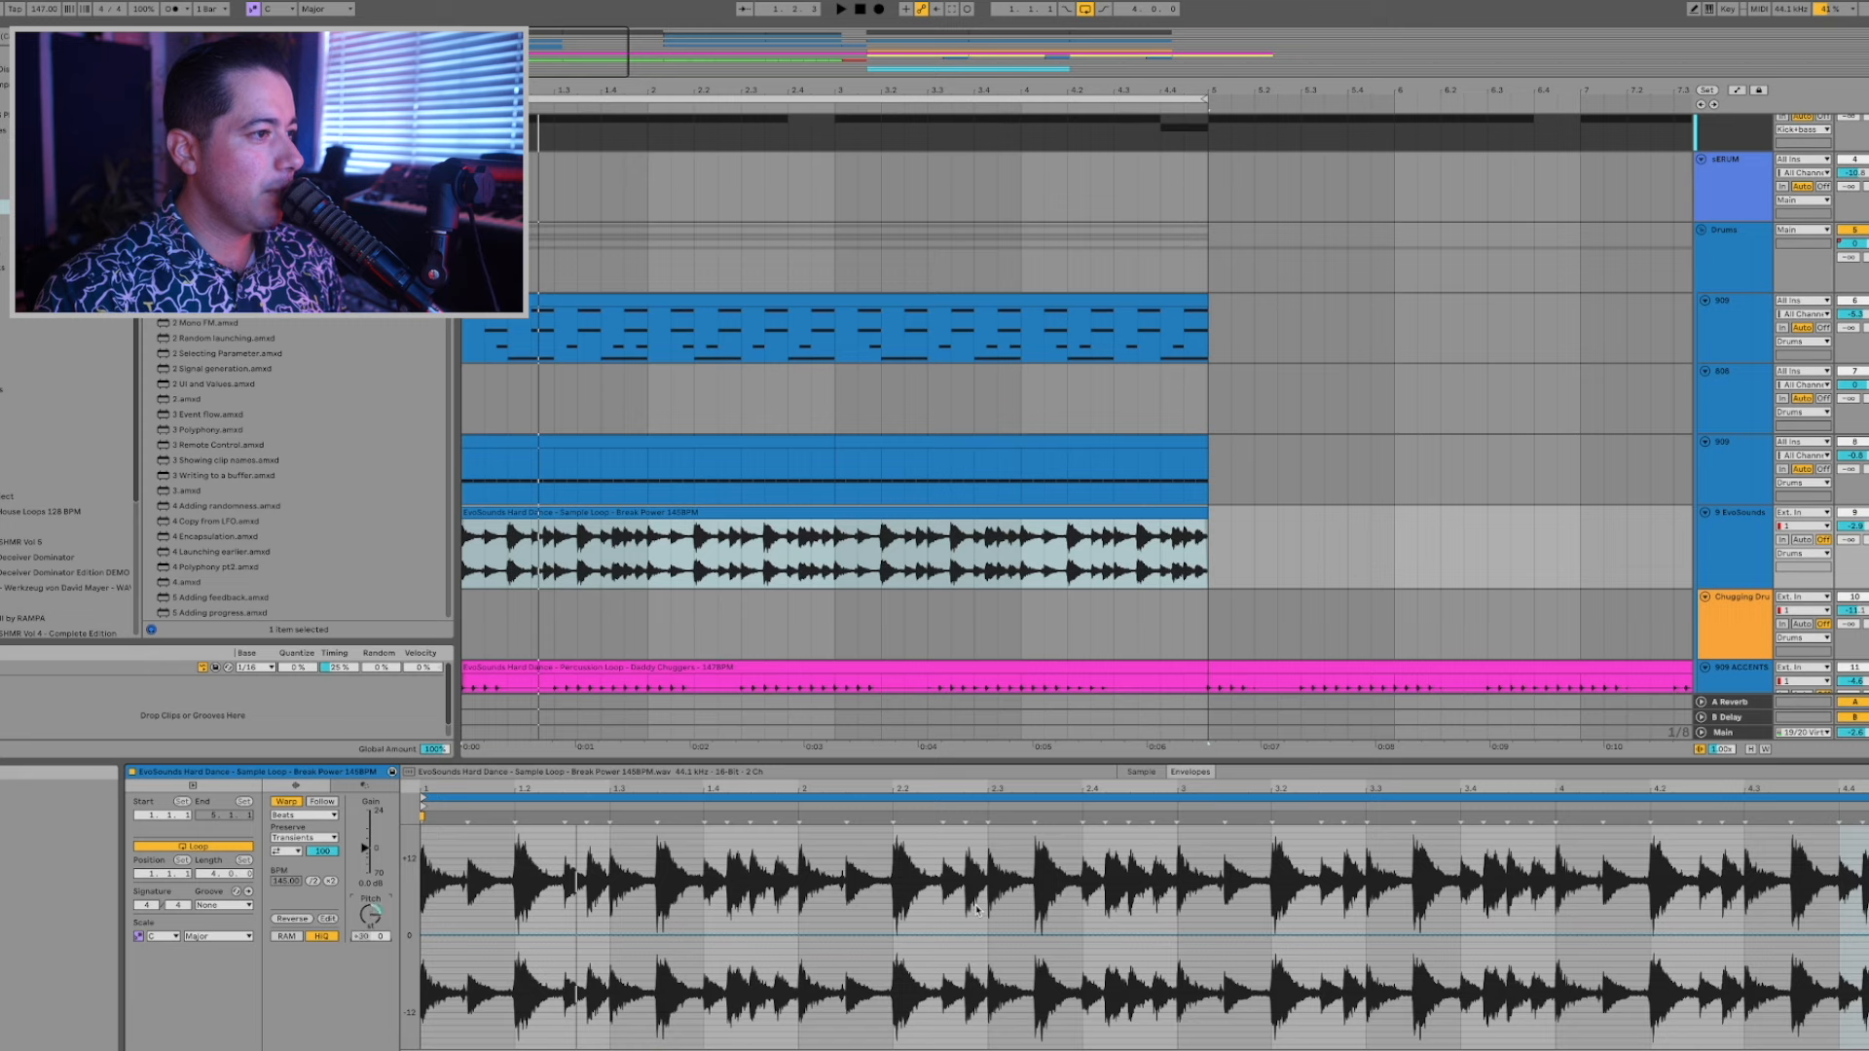
pyautogui.press('space')
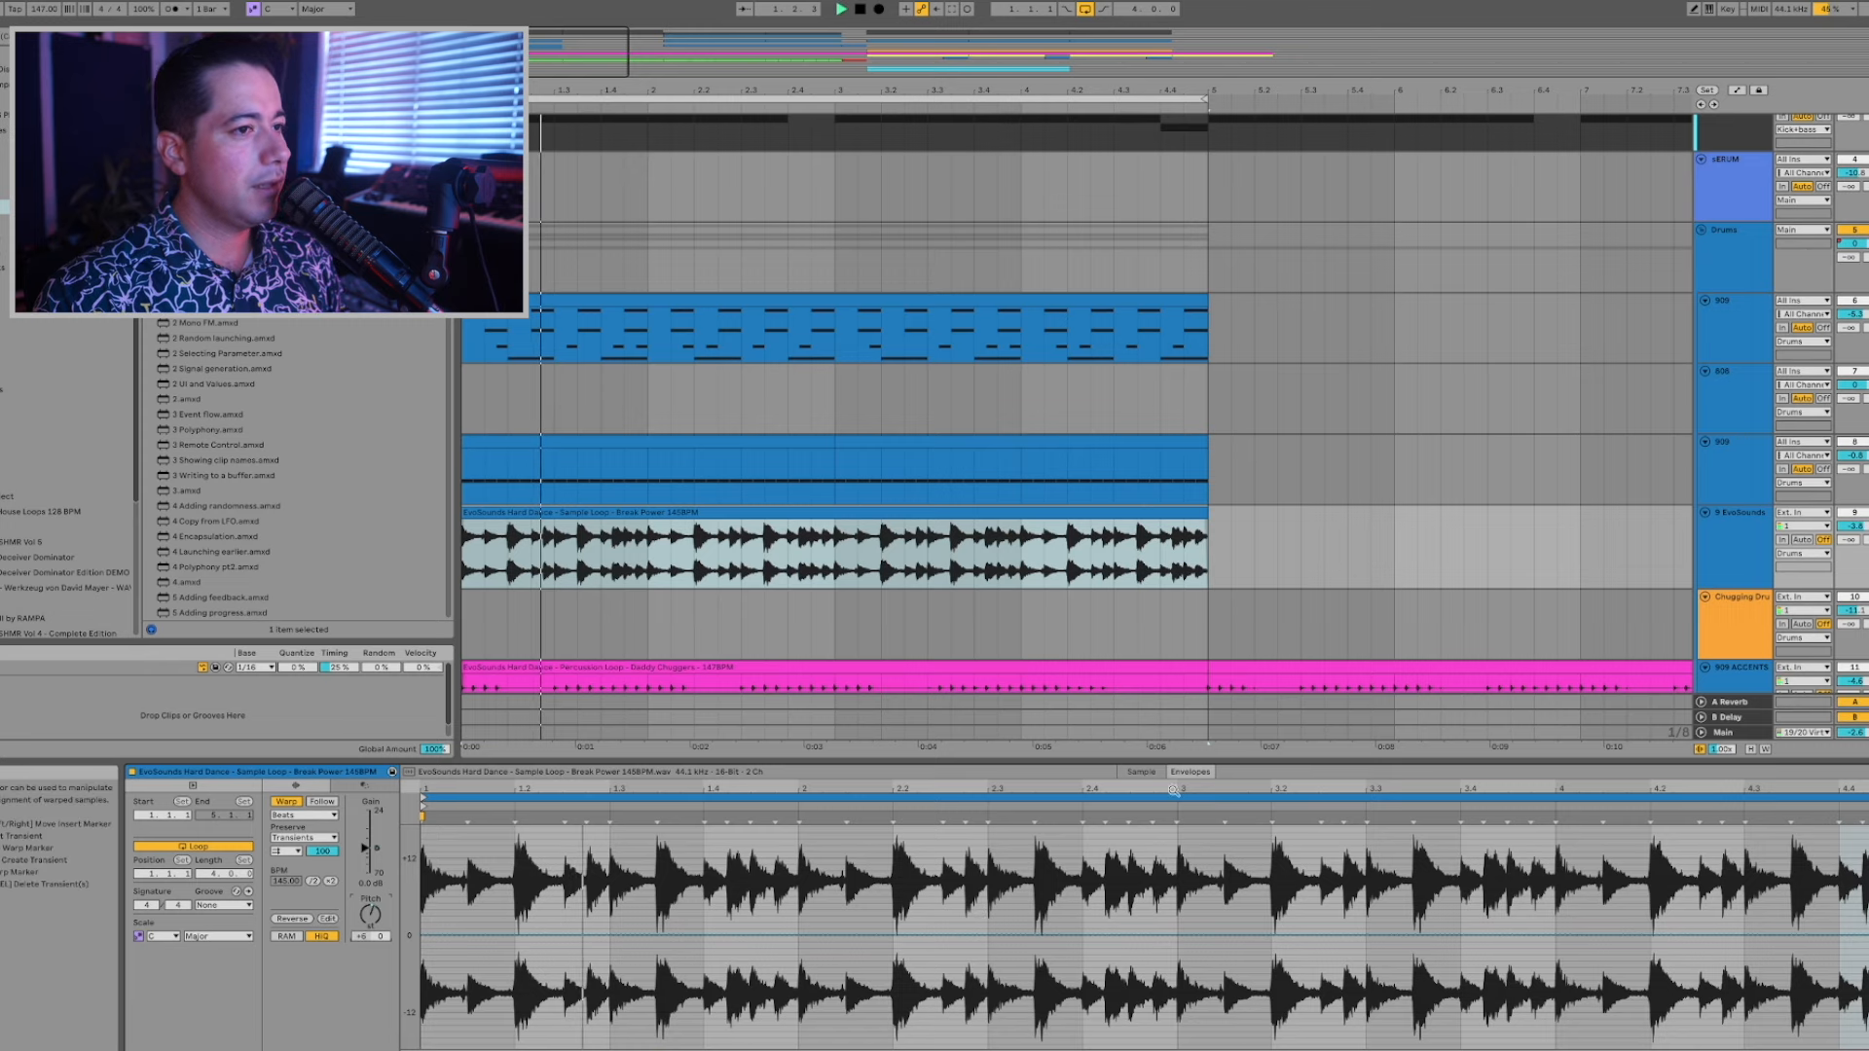
# Adjust the Break Power clip's transposition, shorten its transient envelope, and replay it with the drums.
pyautogui.click(1143, 772)
pyautogui.click(1182, 771)
pyautogui.press('space')
pyautogui.moveTo(370, 914); pyautogui.dragTo(407, 960)
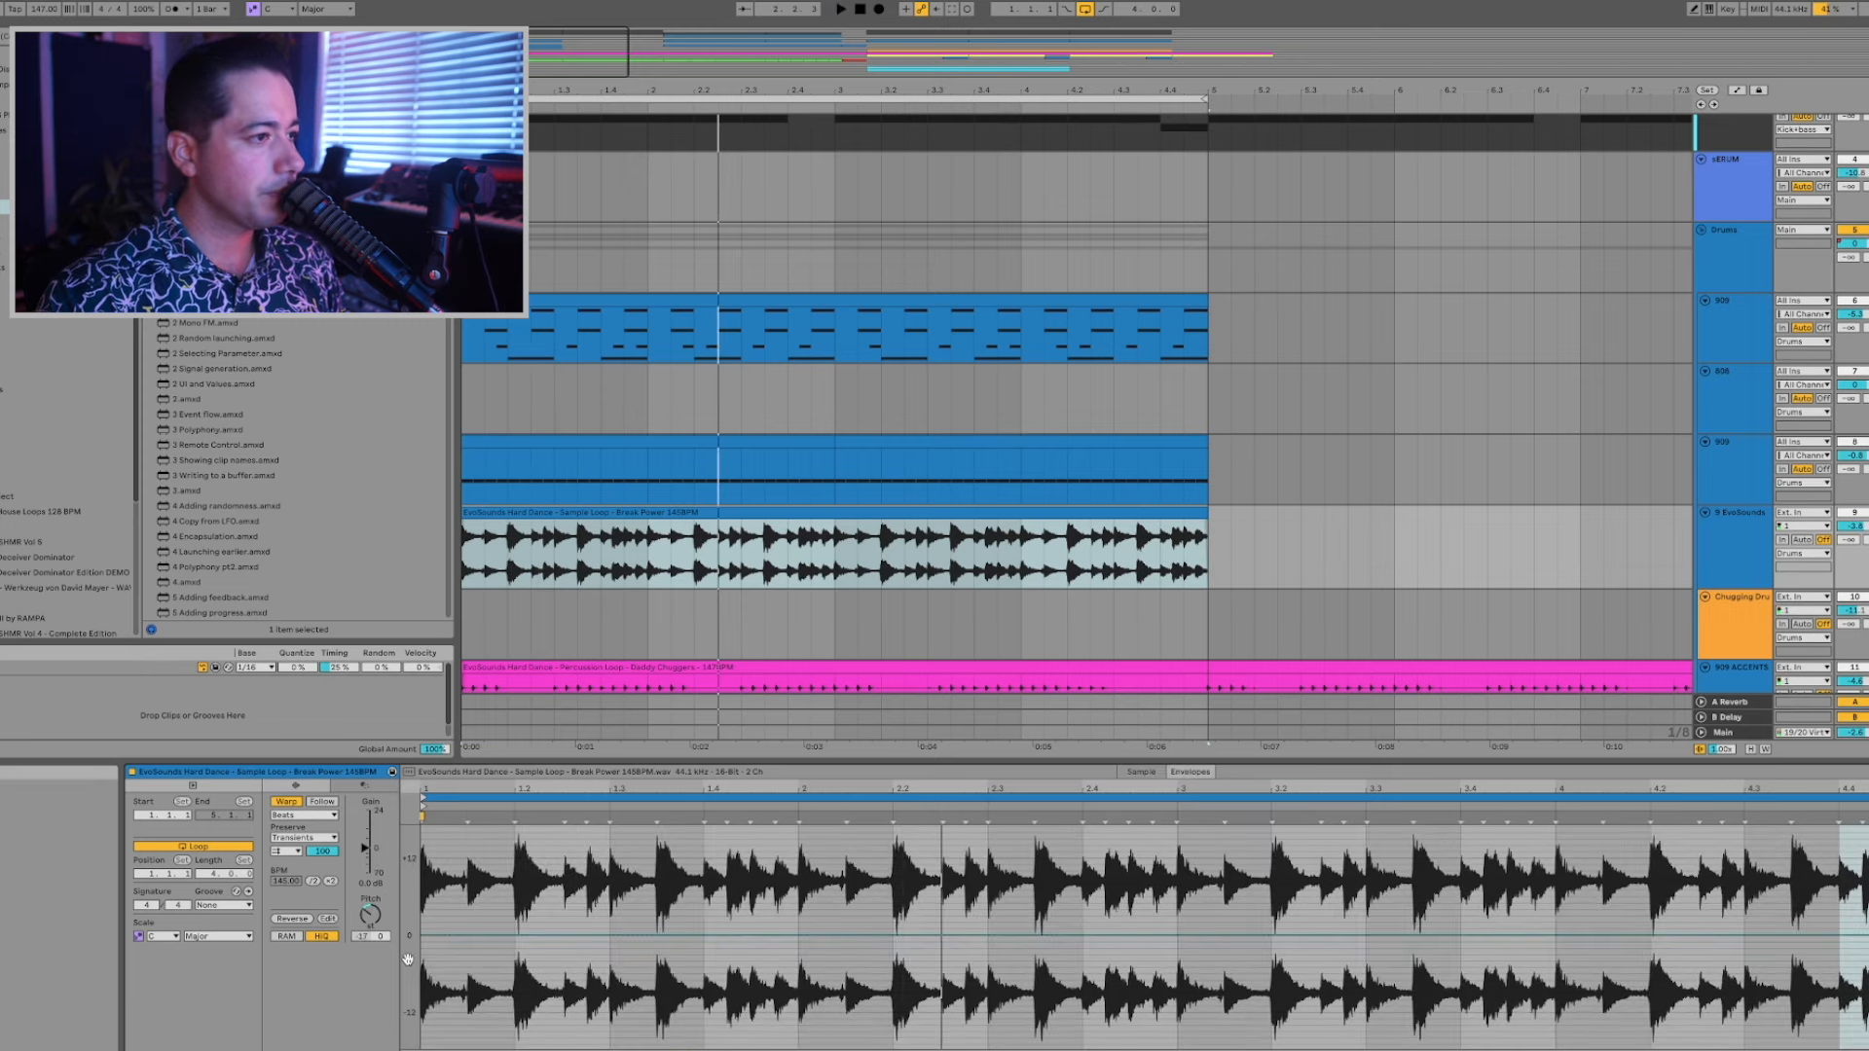
pyautogui.press('space')
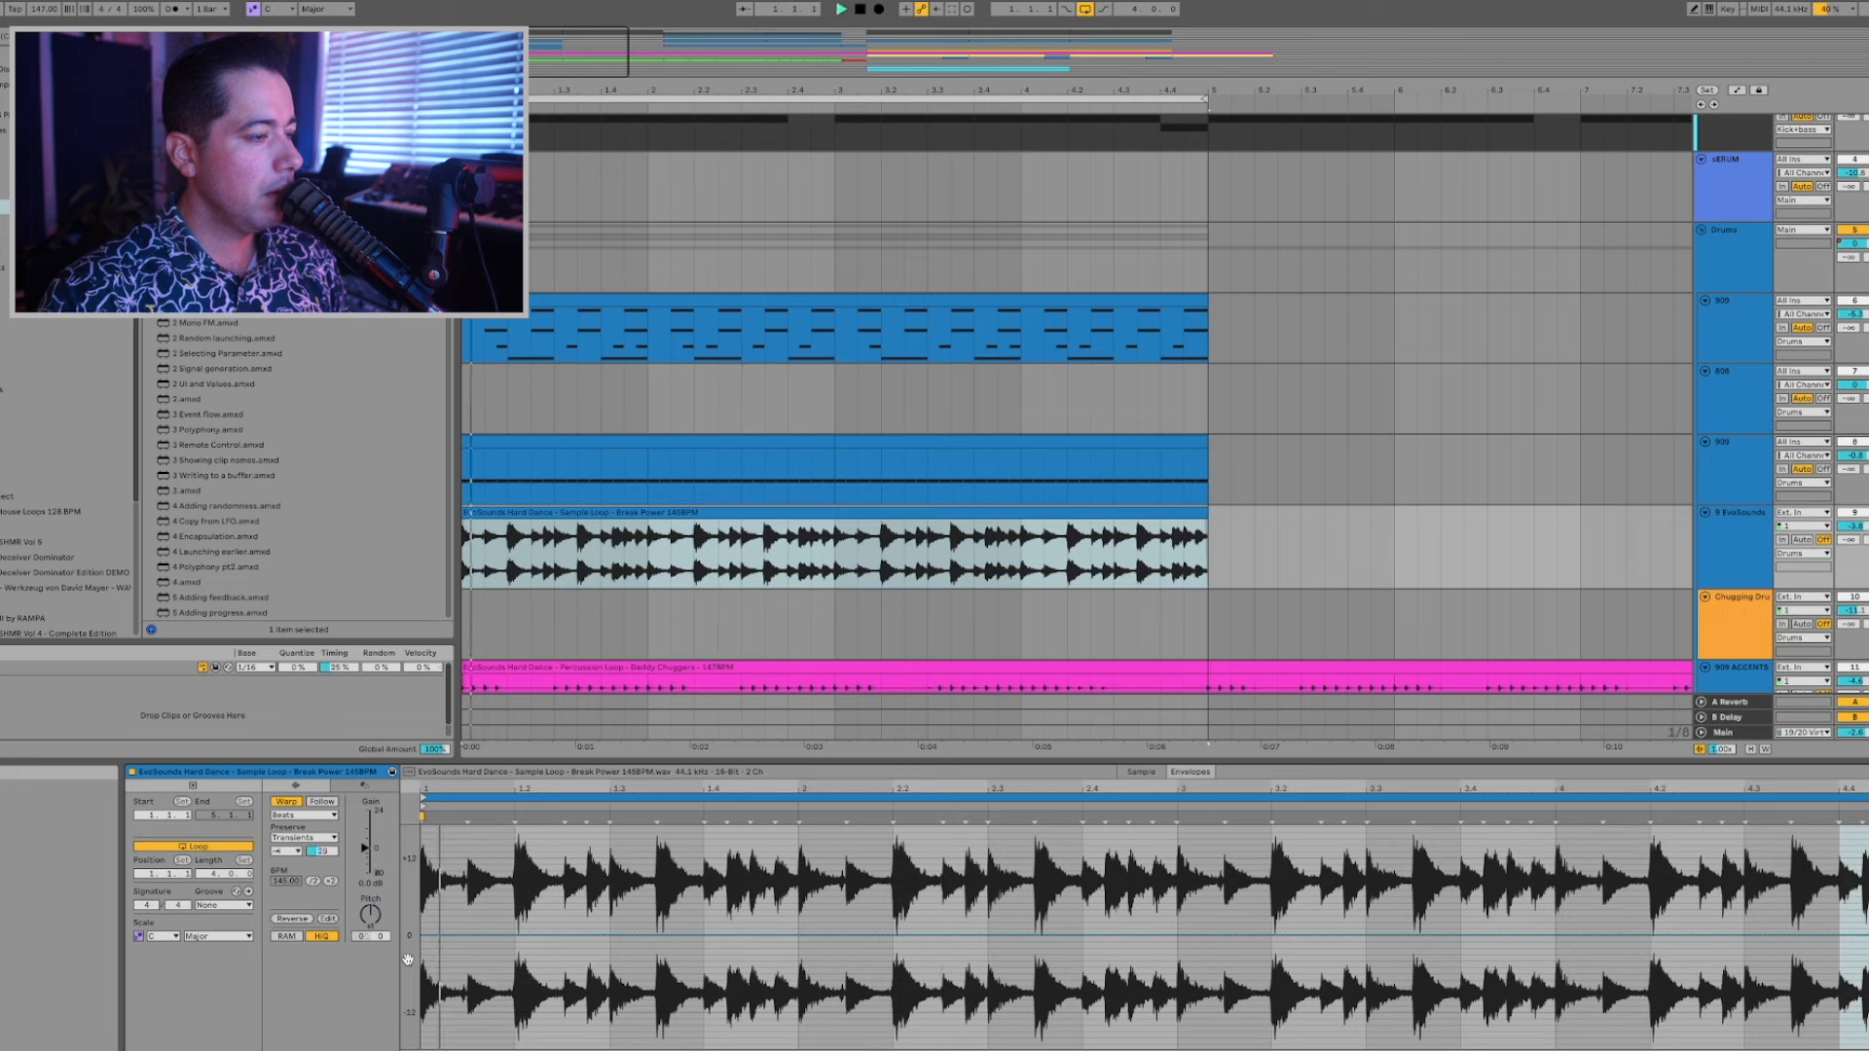
# Draw stepped Transient Envelope modulation across the Break Power clip during playback.
pyautogui.click(1143, 772)
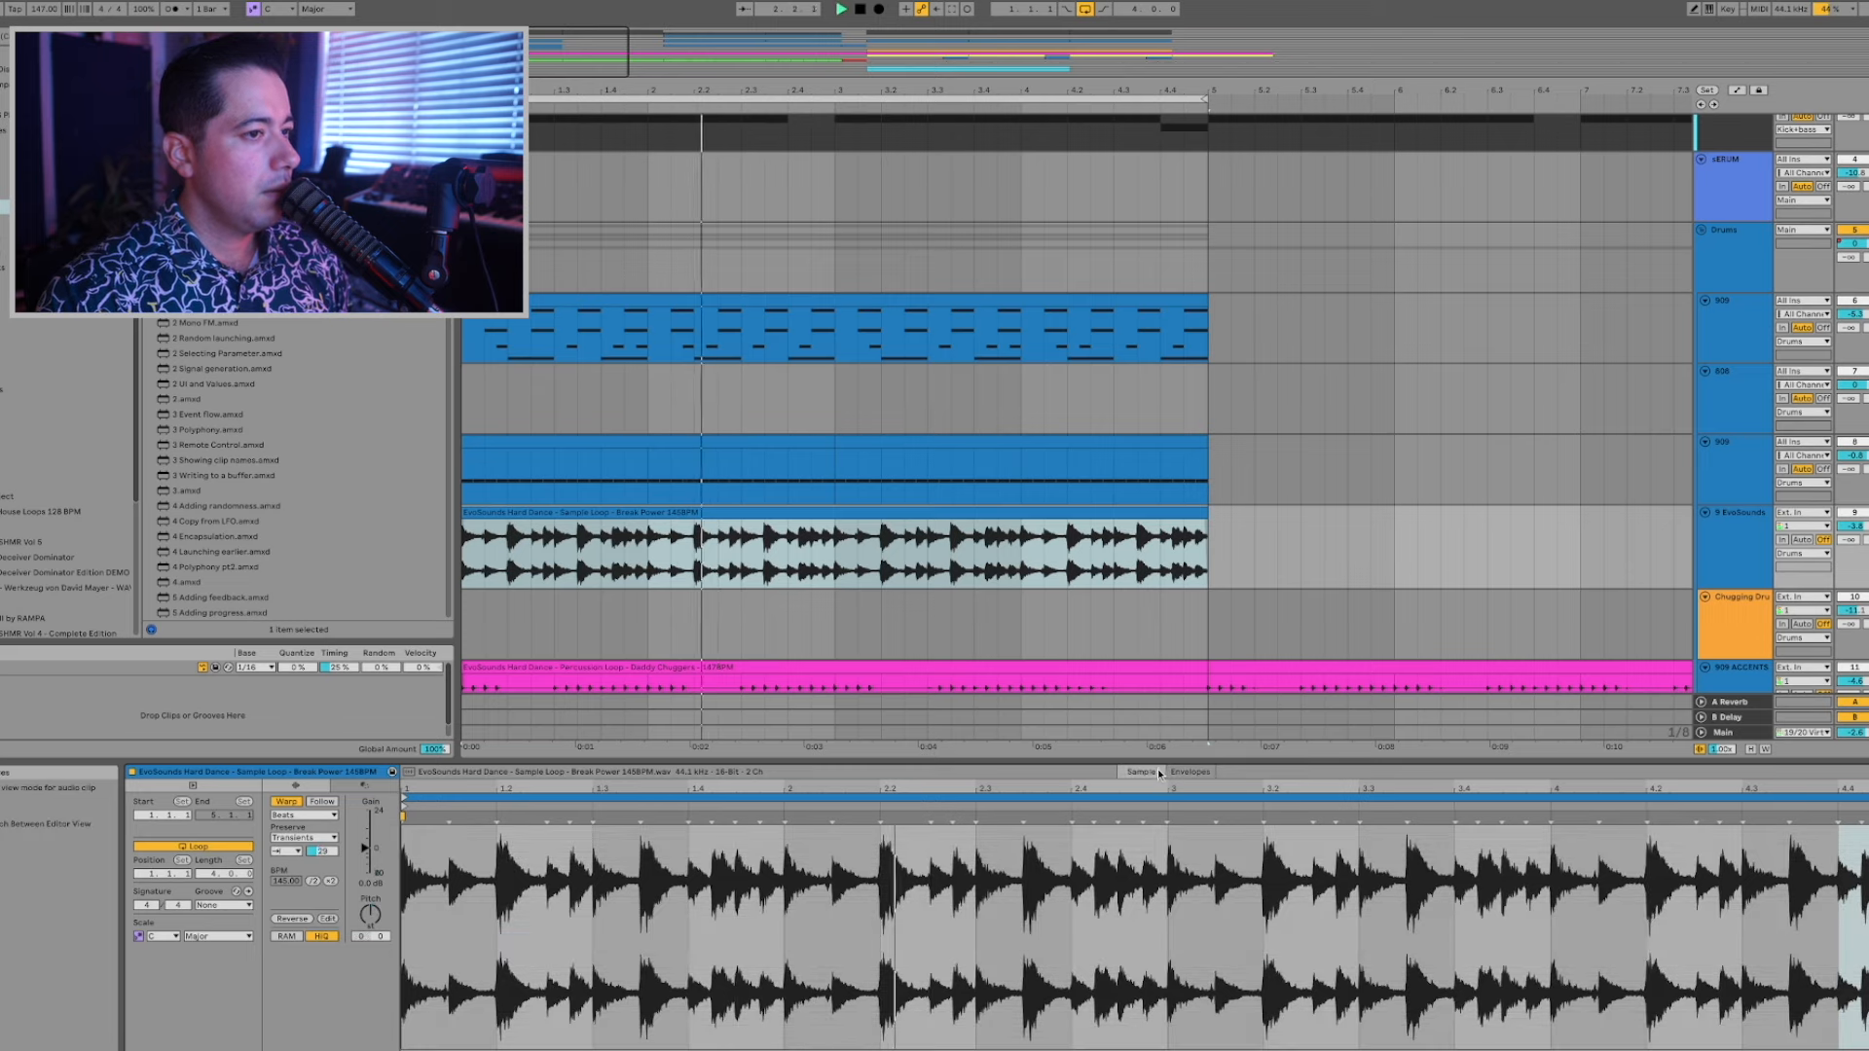
pyautogui.click(1181, 771)
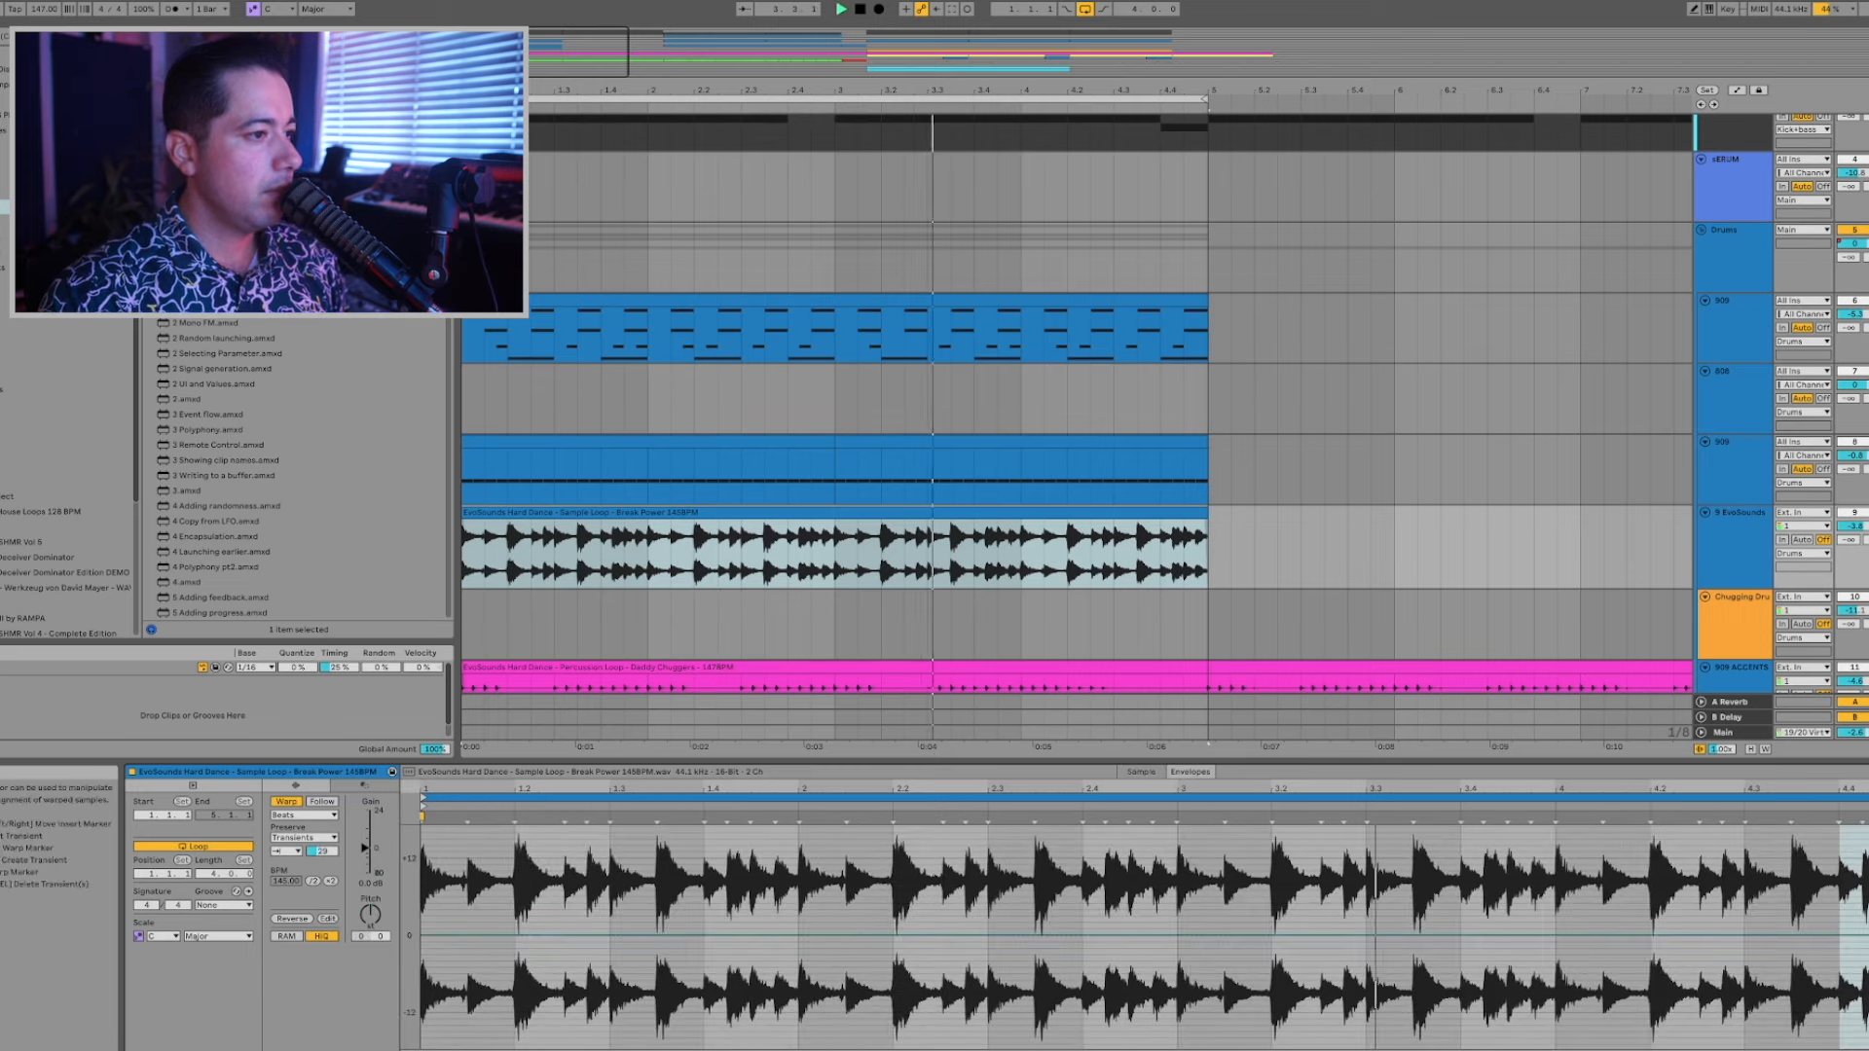
pyautogui.click(457, 1050)
pyautogui.click(460, 995)
pyautogui.click(538, 1050)
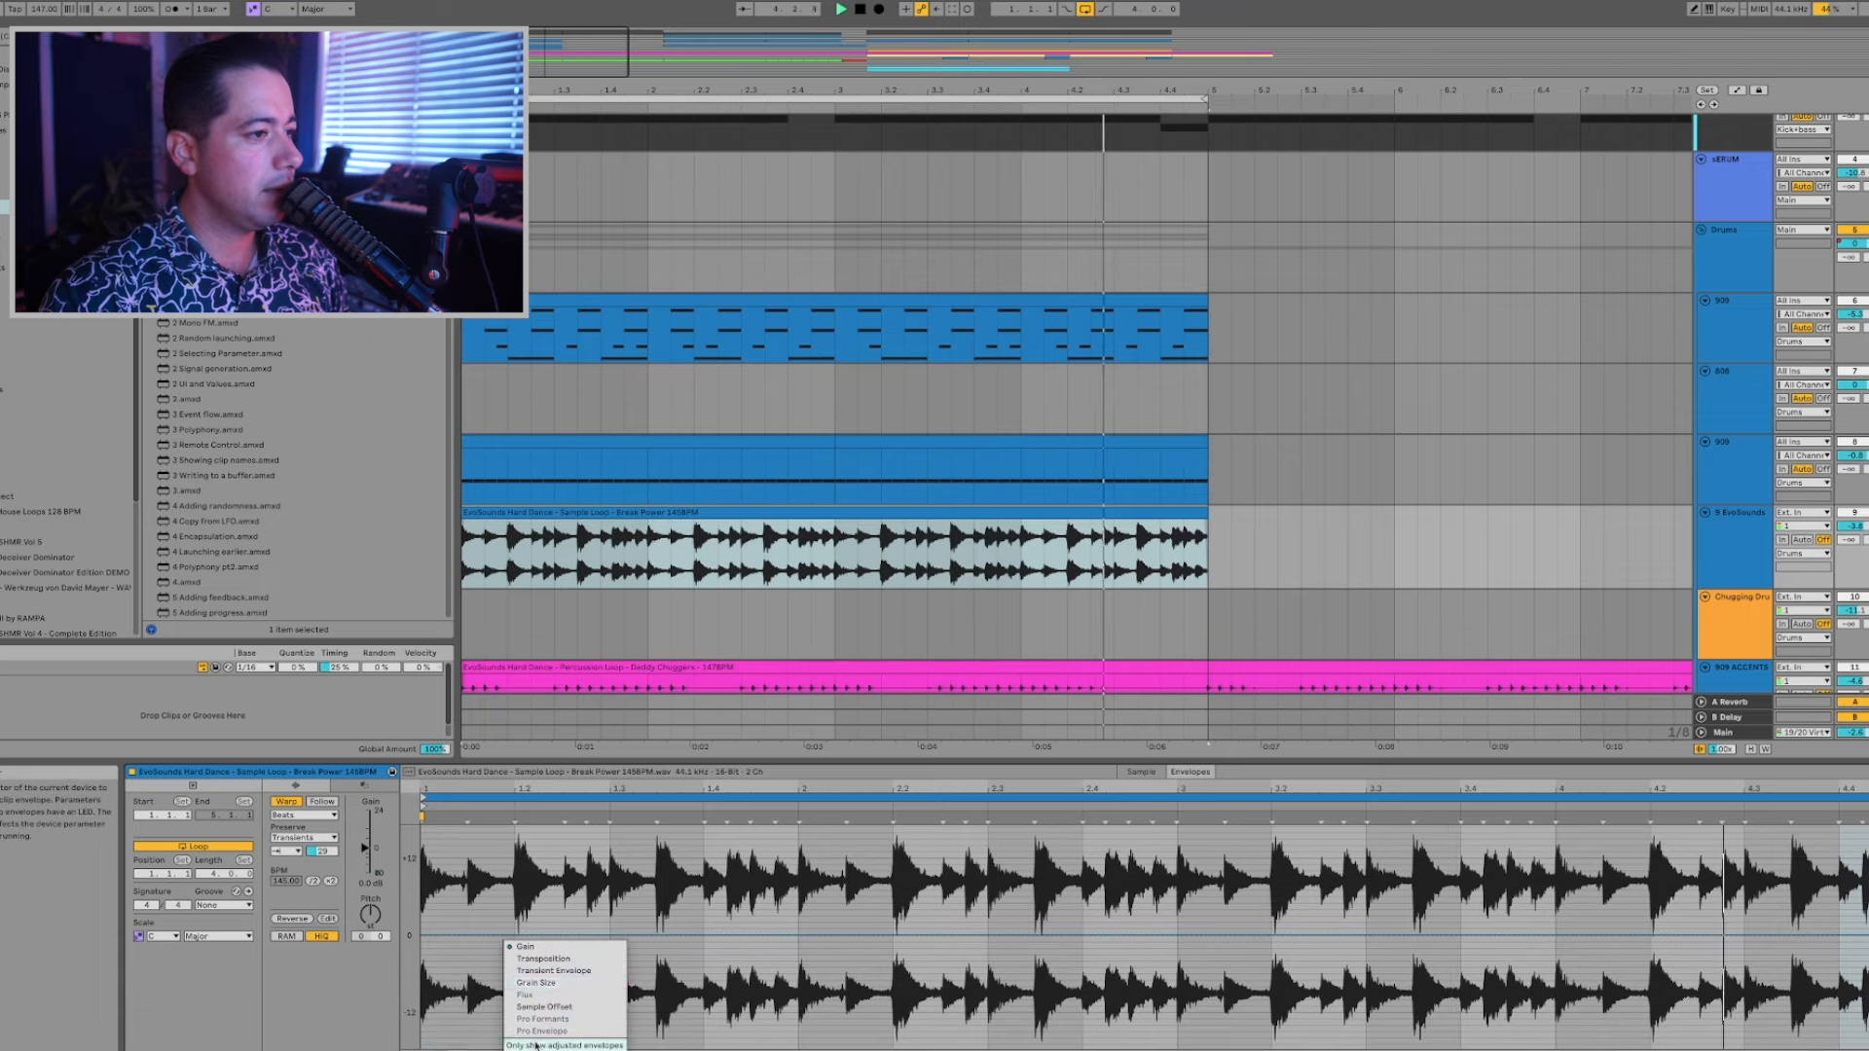
pyautogui.click(553, 971)
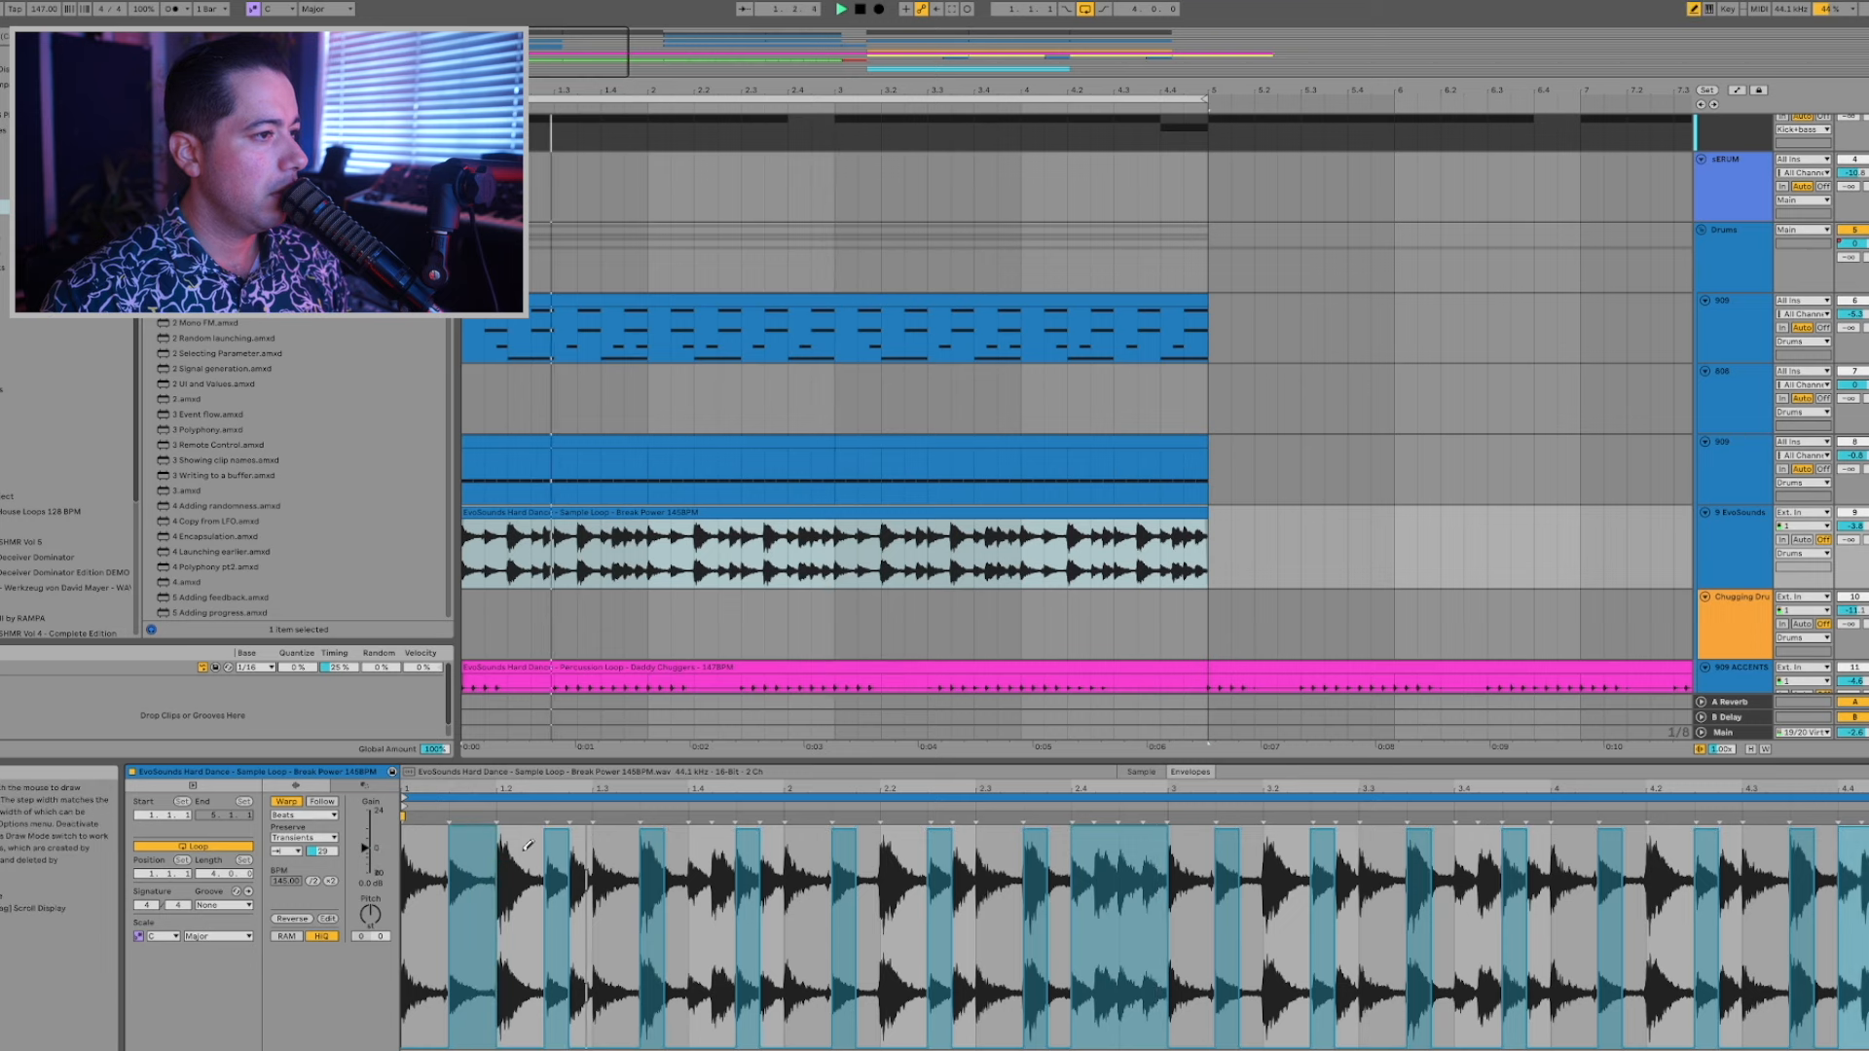
pyautogui.press('space')
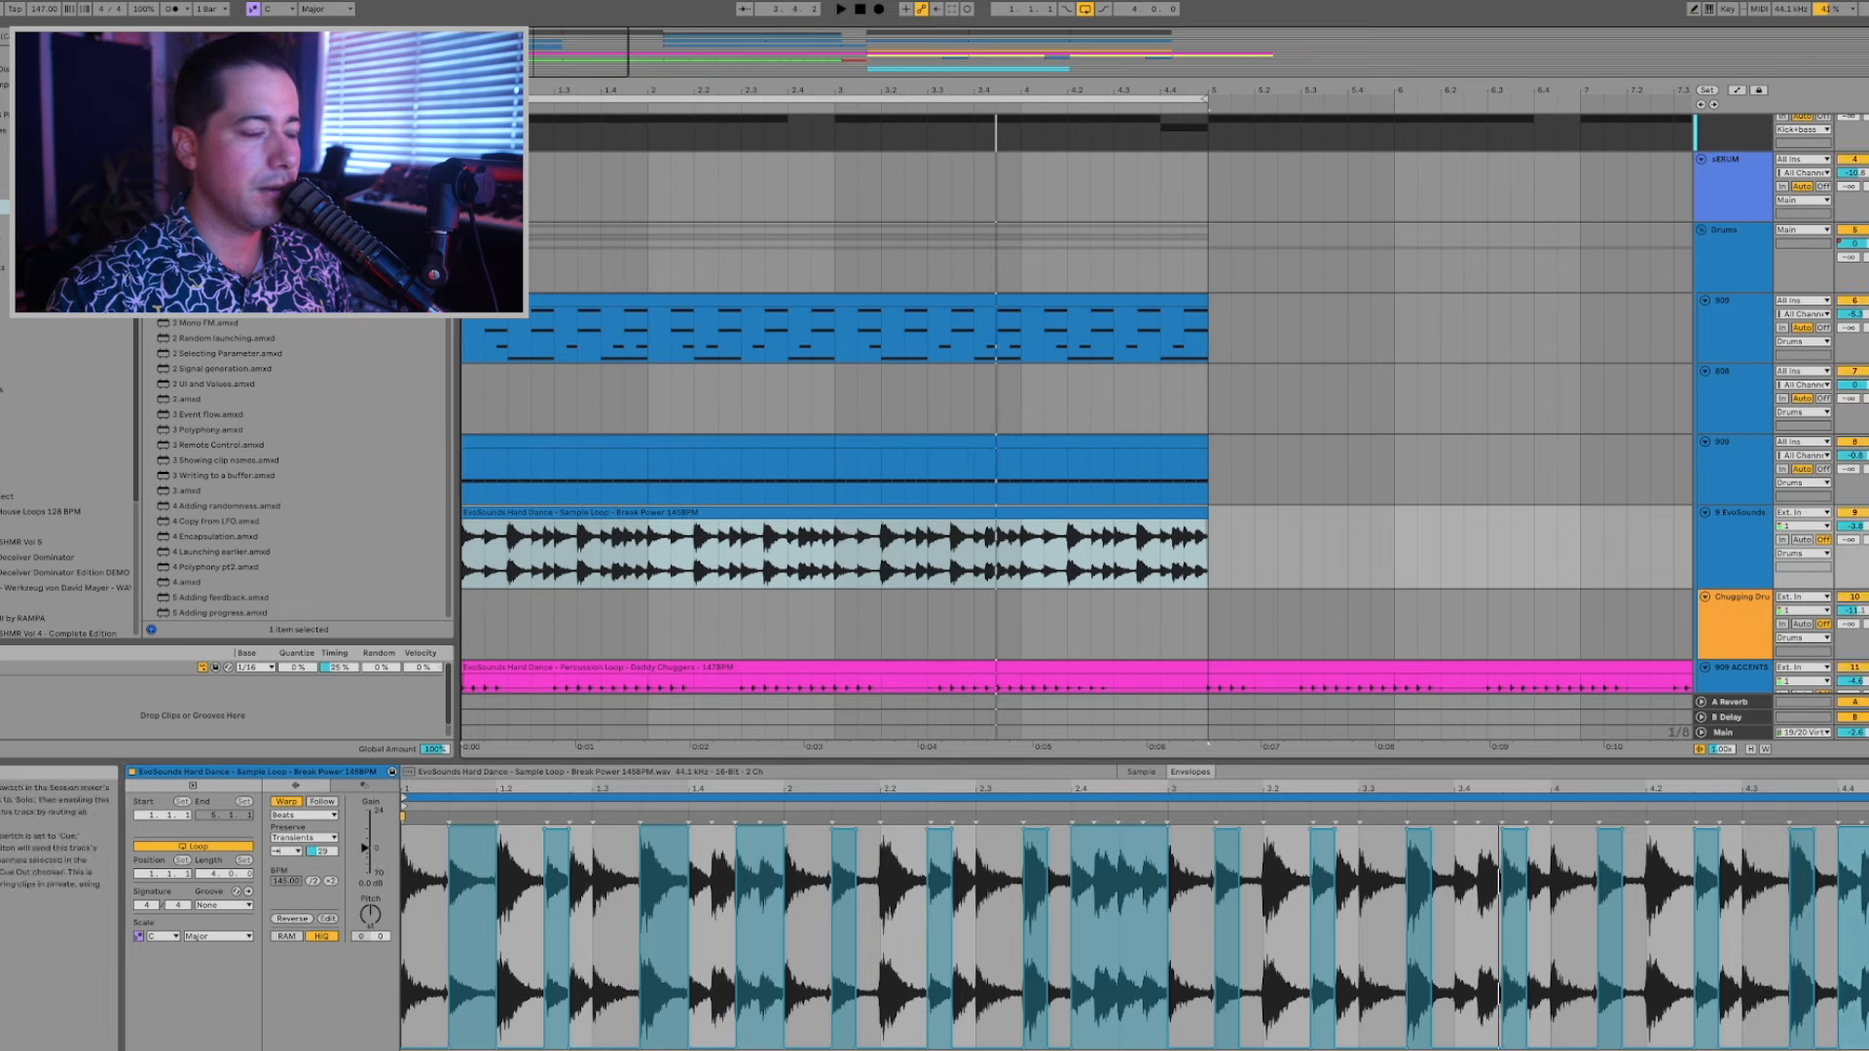
# Fine-tune the Break Power clip's transposition and raise its track volume while playing the drums.
pyautogui.moveTo(370, 915); pyautogui.dragTo(370, 905)
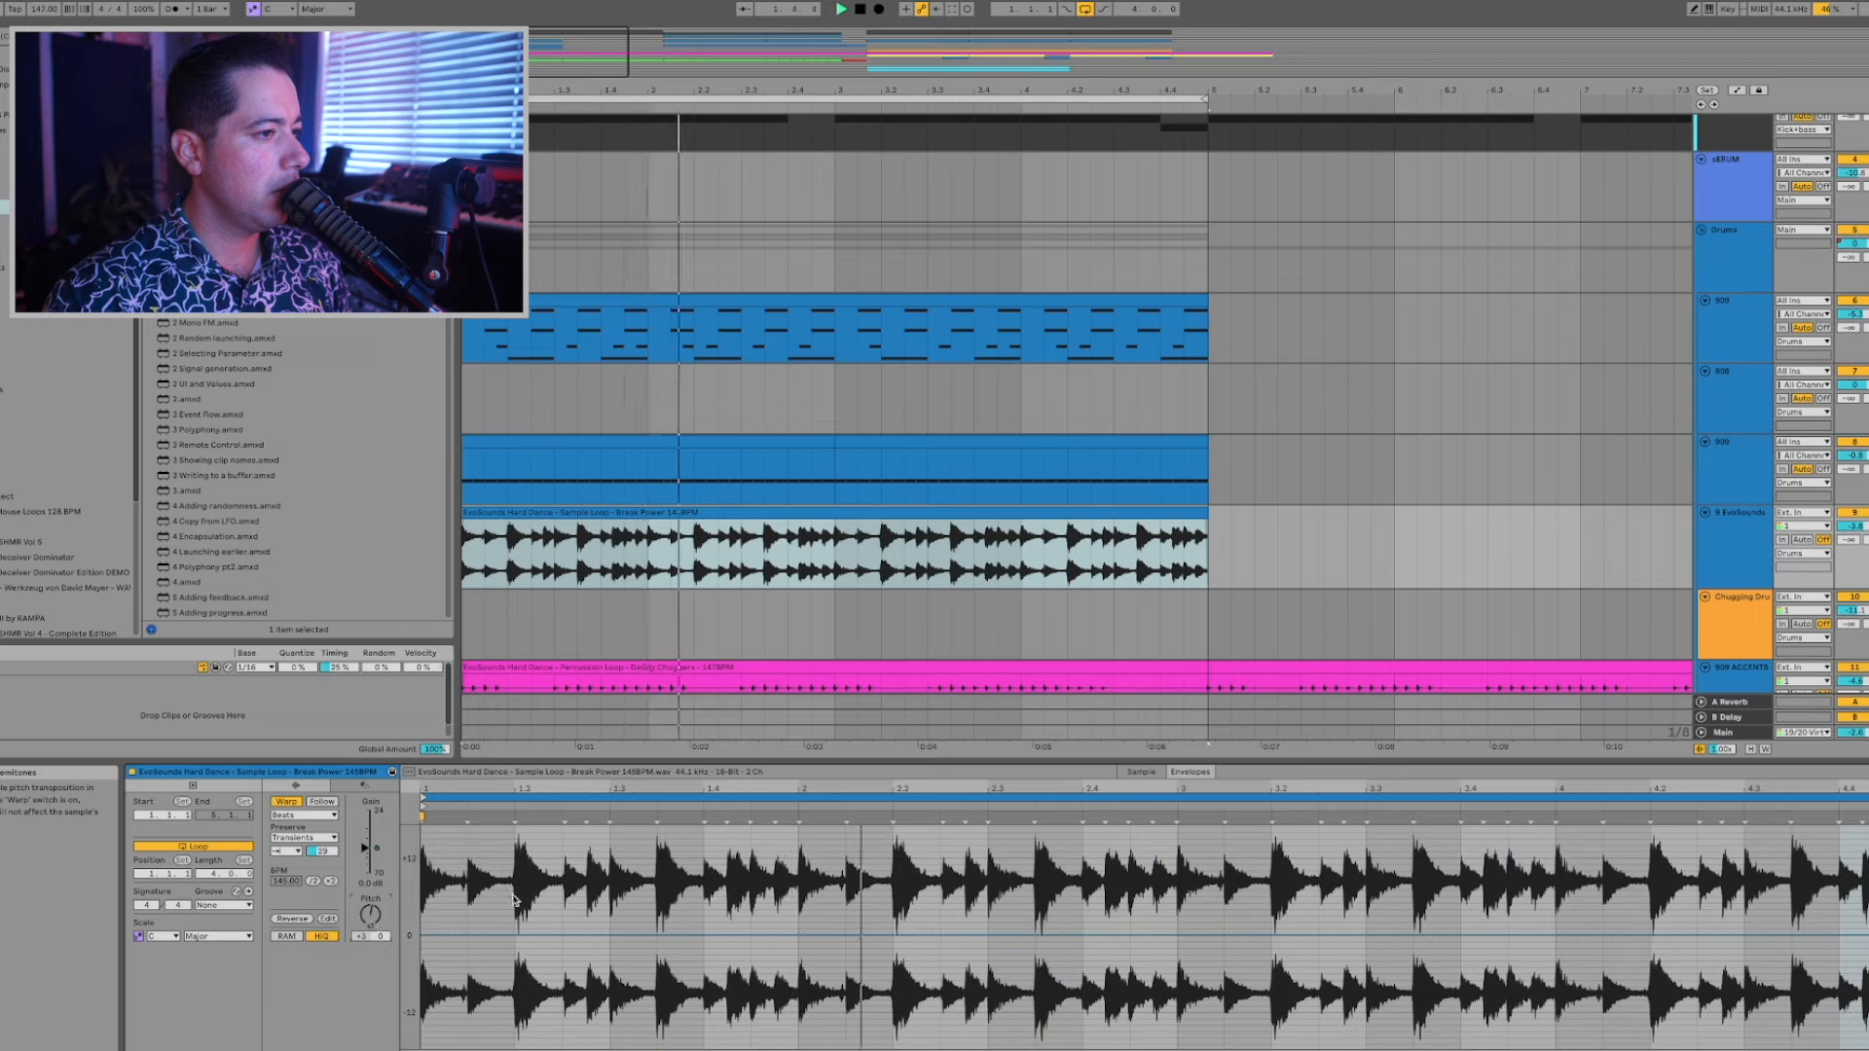
pyautogui.moveTo(1849, 530); pyautogui.dragTo(1848, 516)
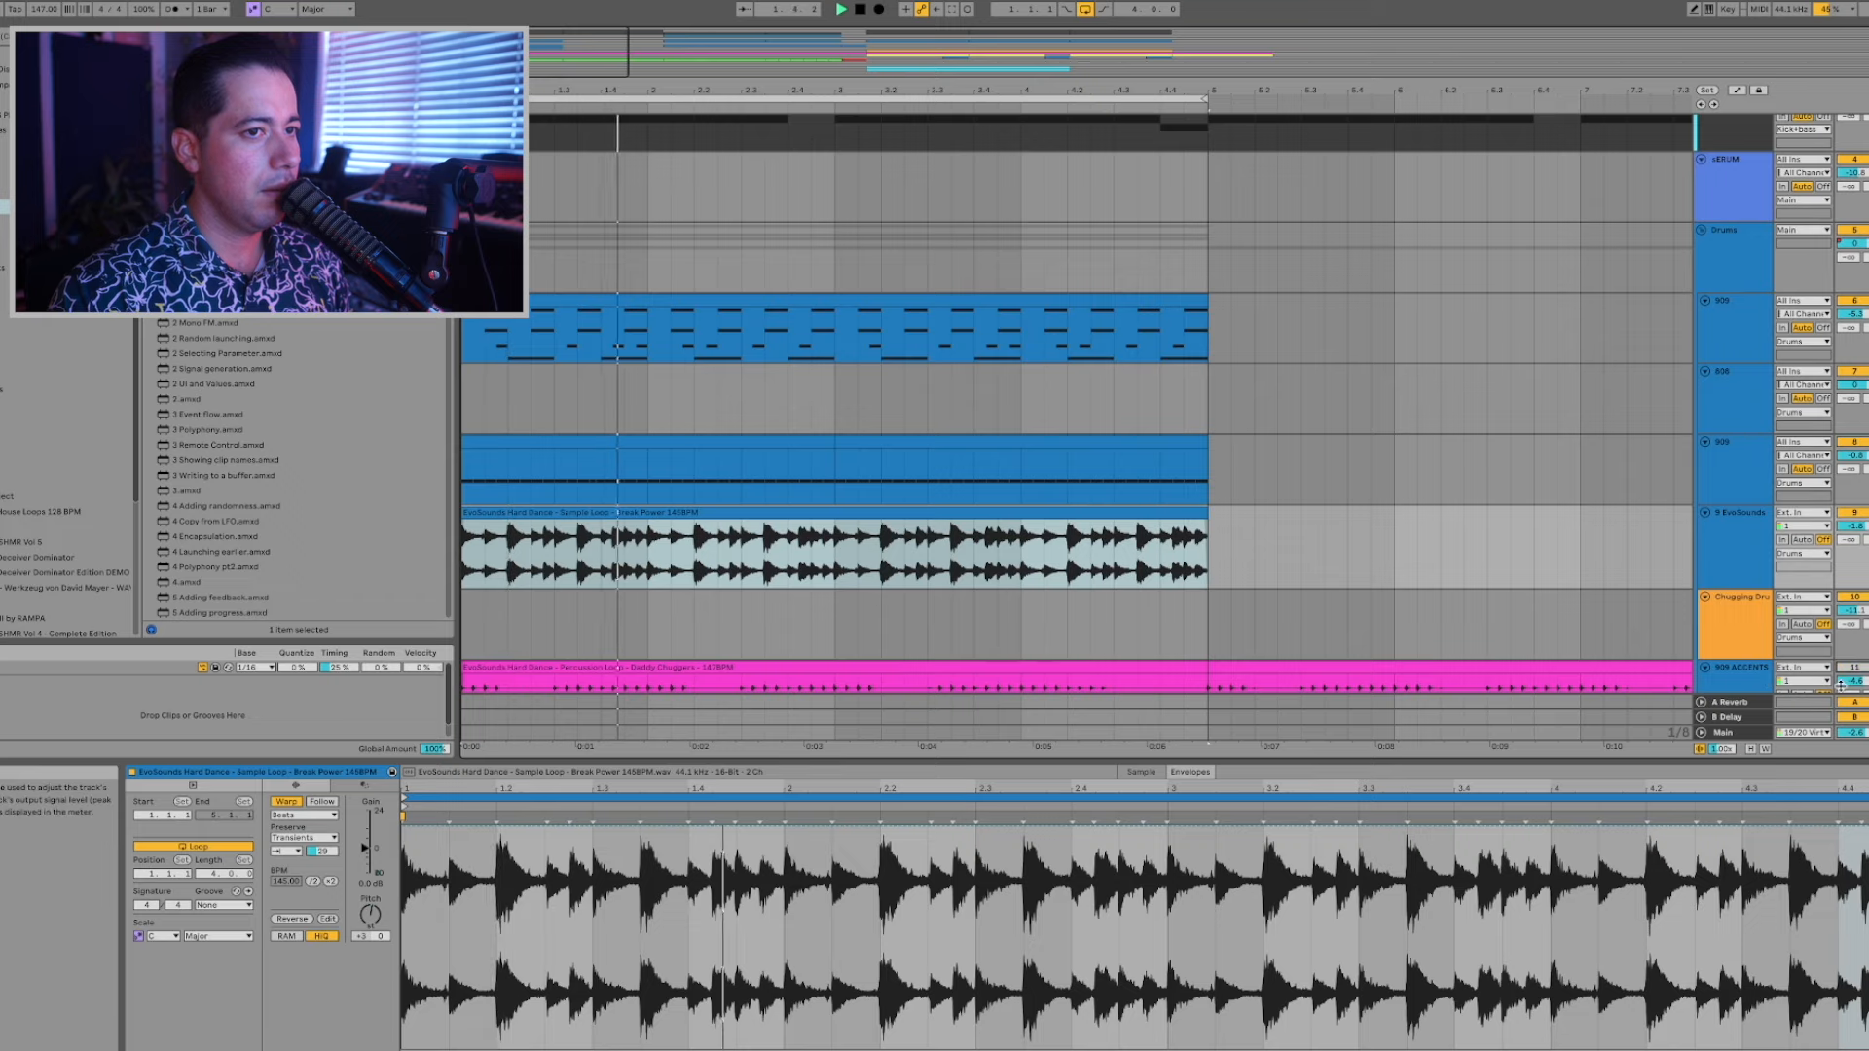
pyautogui.doubleClick(1709, 554)
pyautogui.press('space')
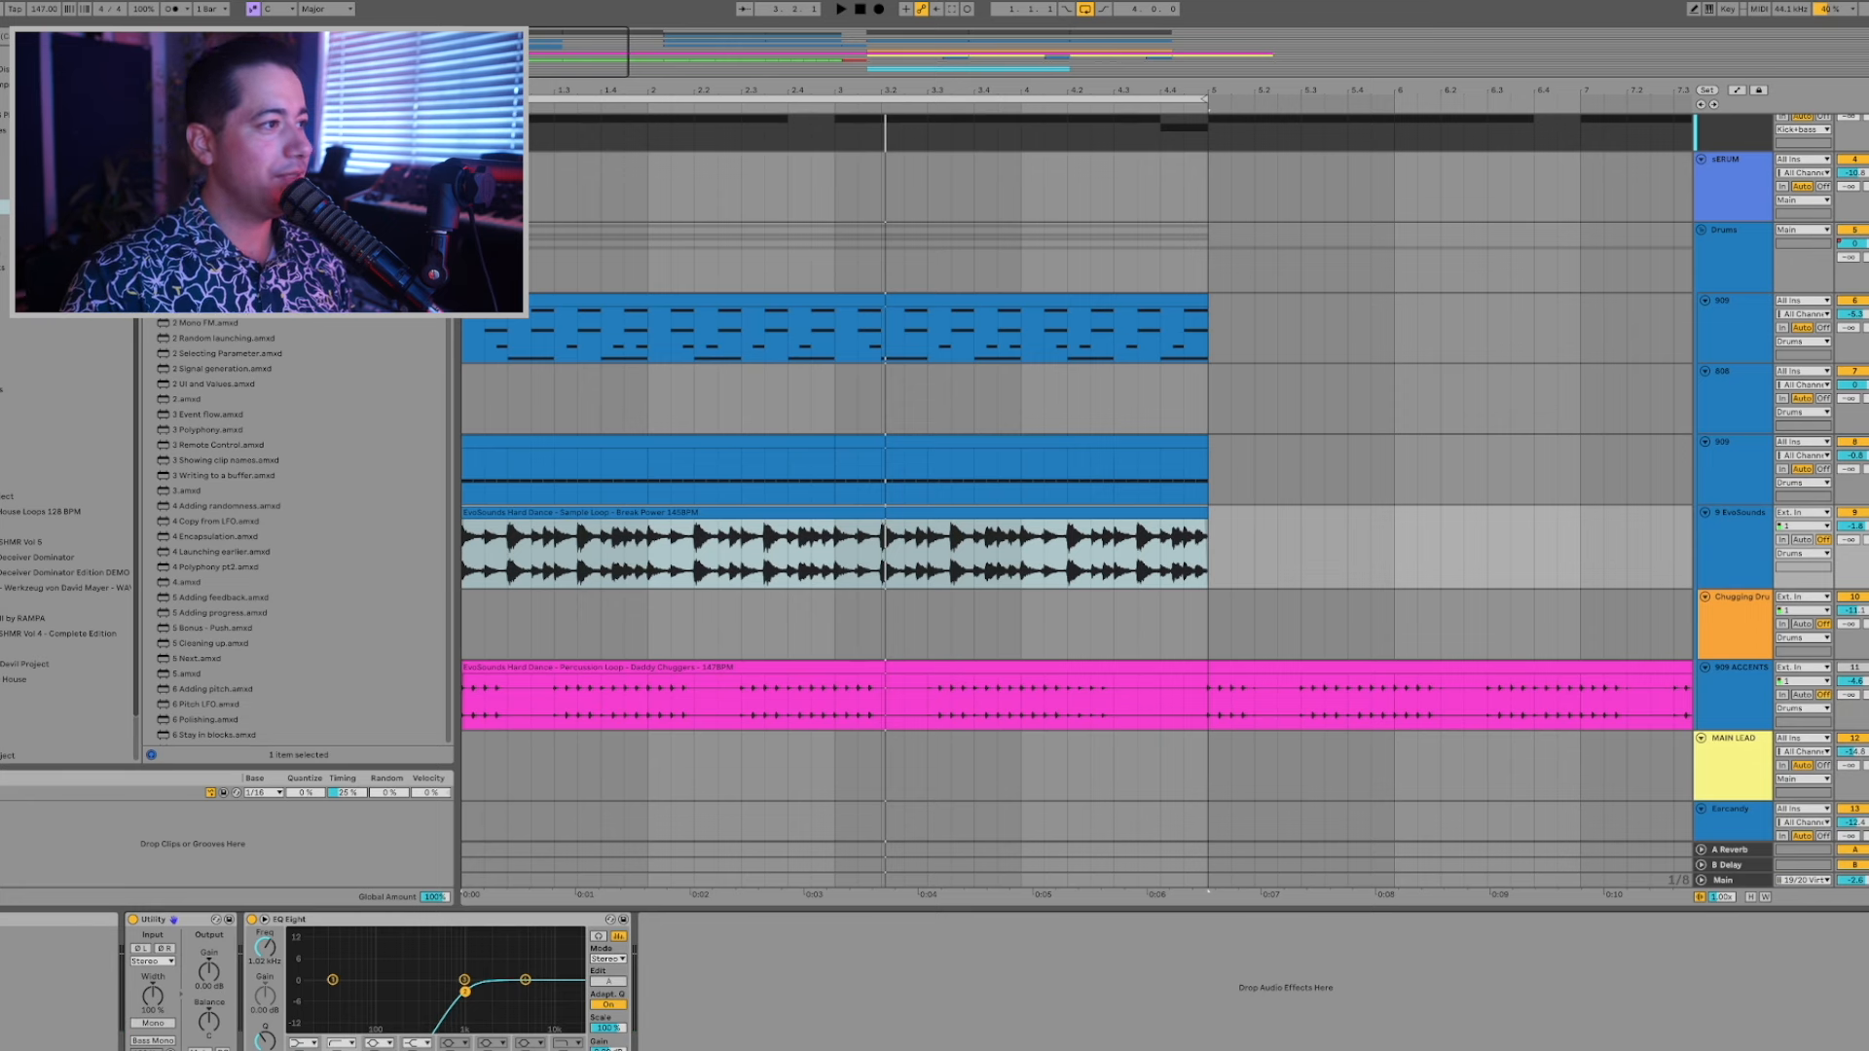
# Browse the sample pack's percussion loops and select the Blow My Whistle - 147BPM loop, widening the browser to read the names.
pyautogui.scroll(-1, 18, 733)
pyautogui.click(39, 755)
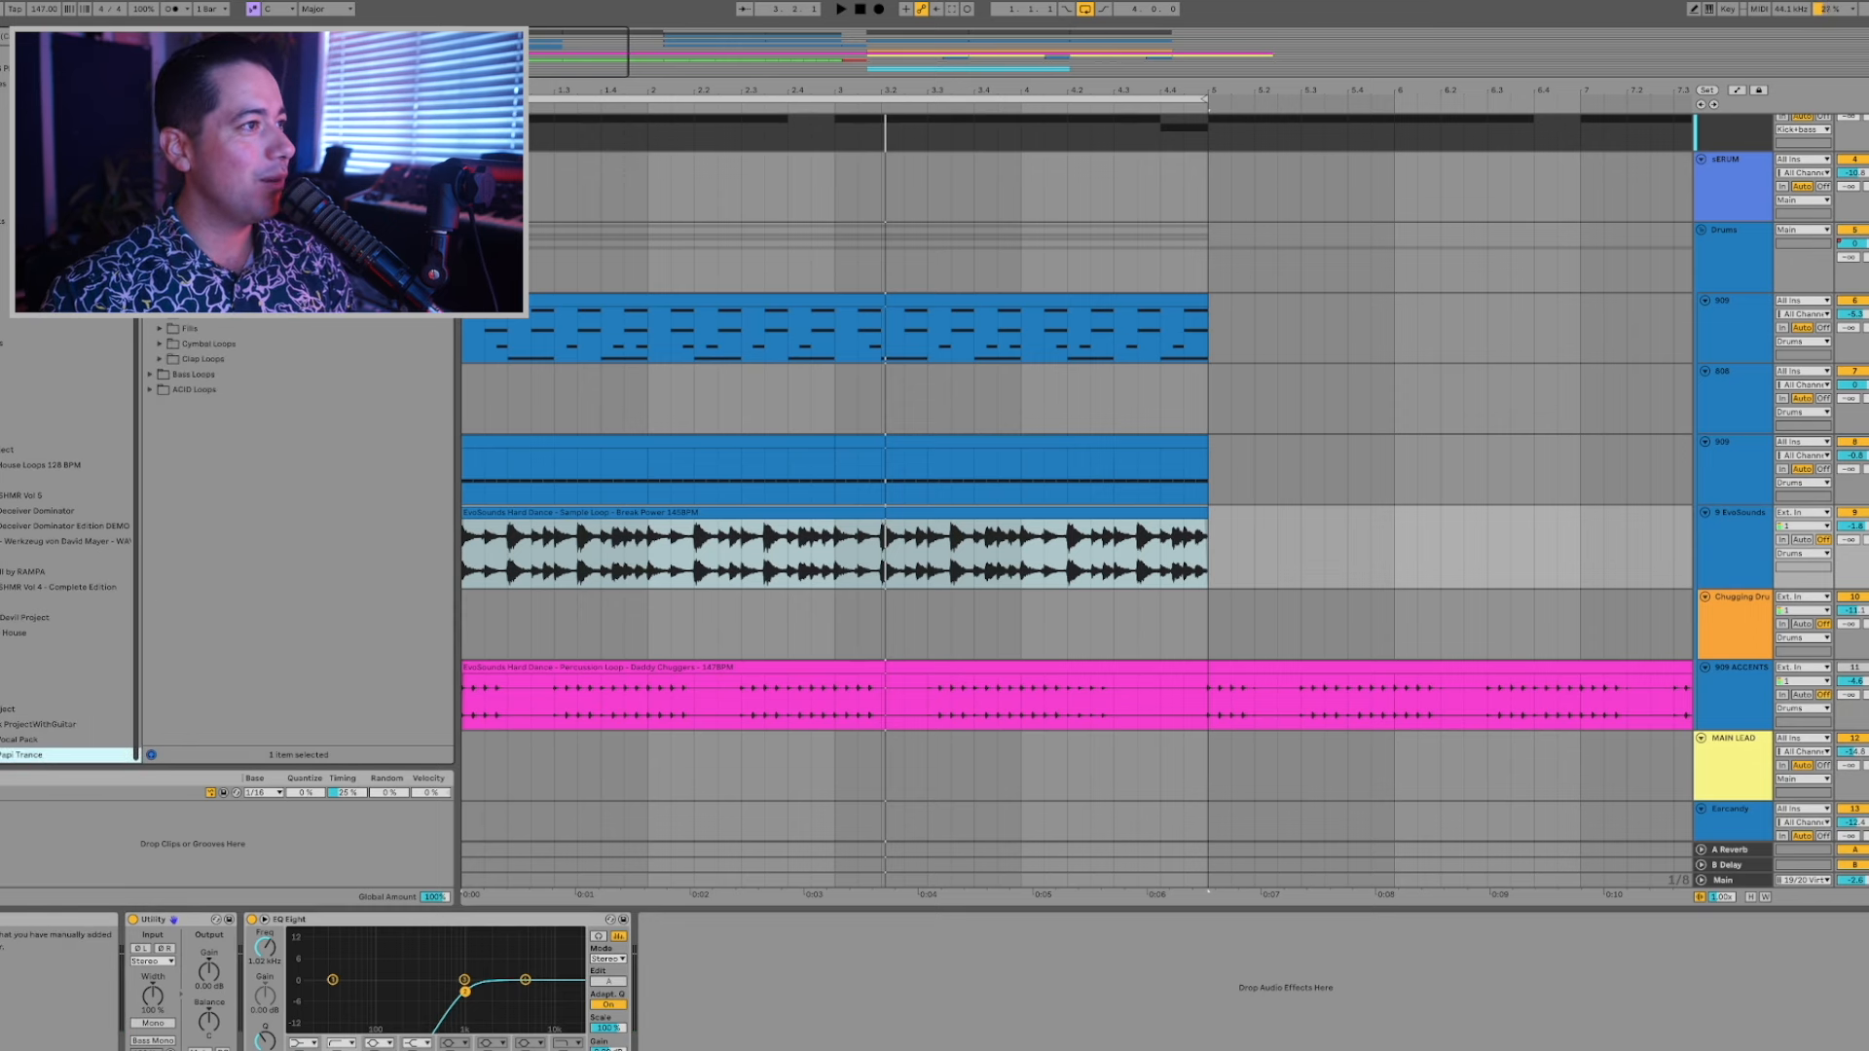
pyautogui.click(150, 252)
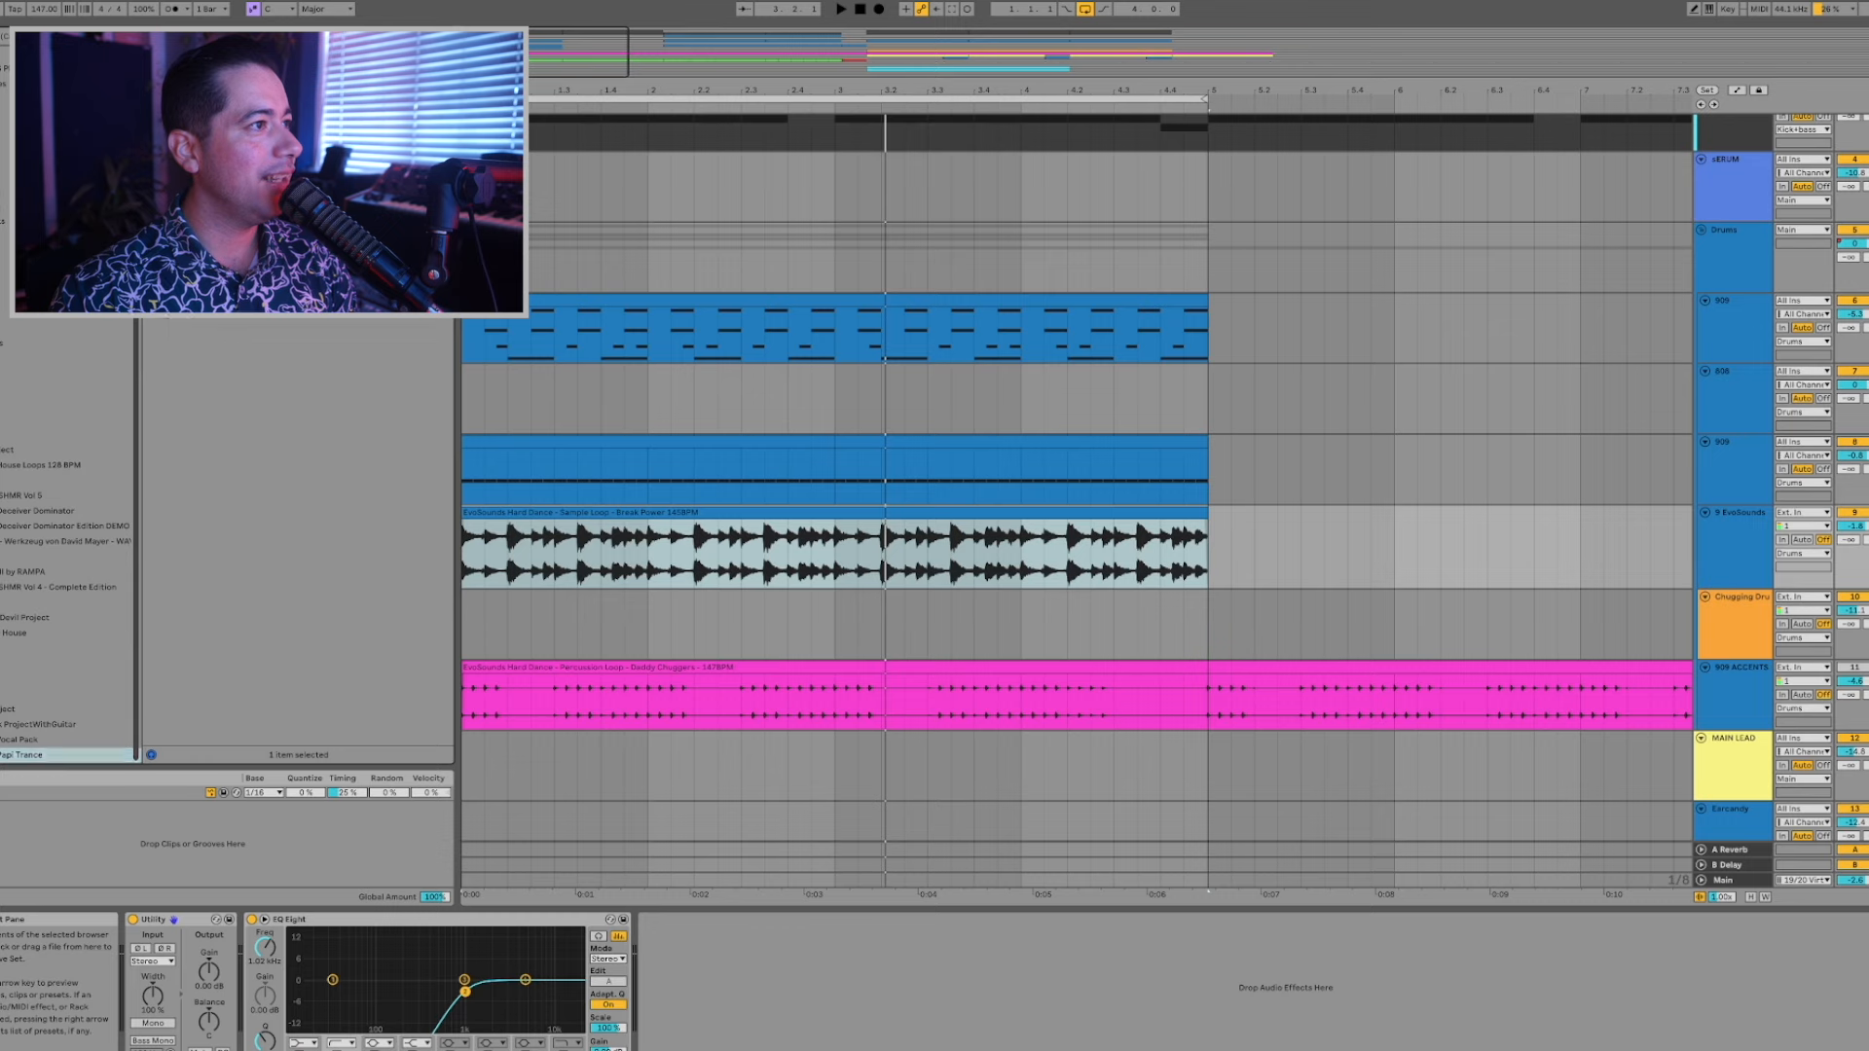
pyautogui.click(159, 222)
pyautogui.click(243, 252)
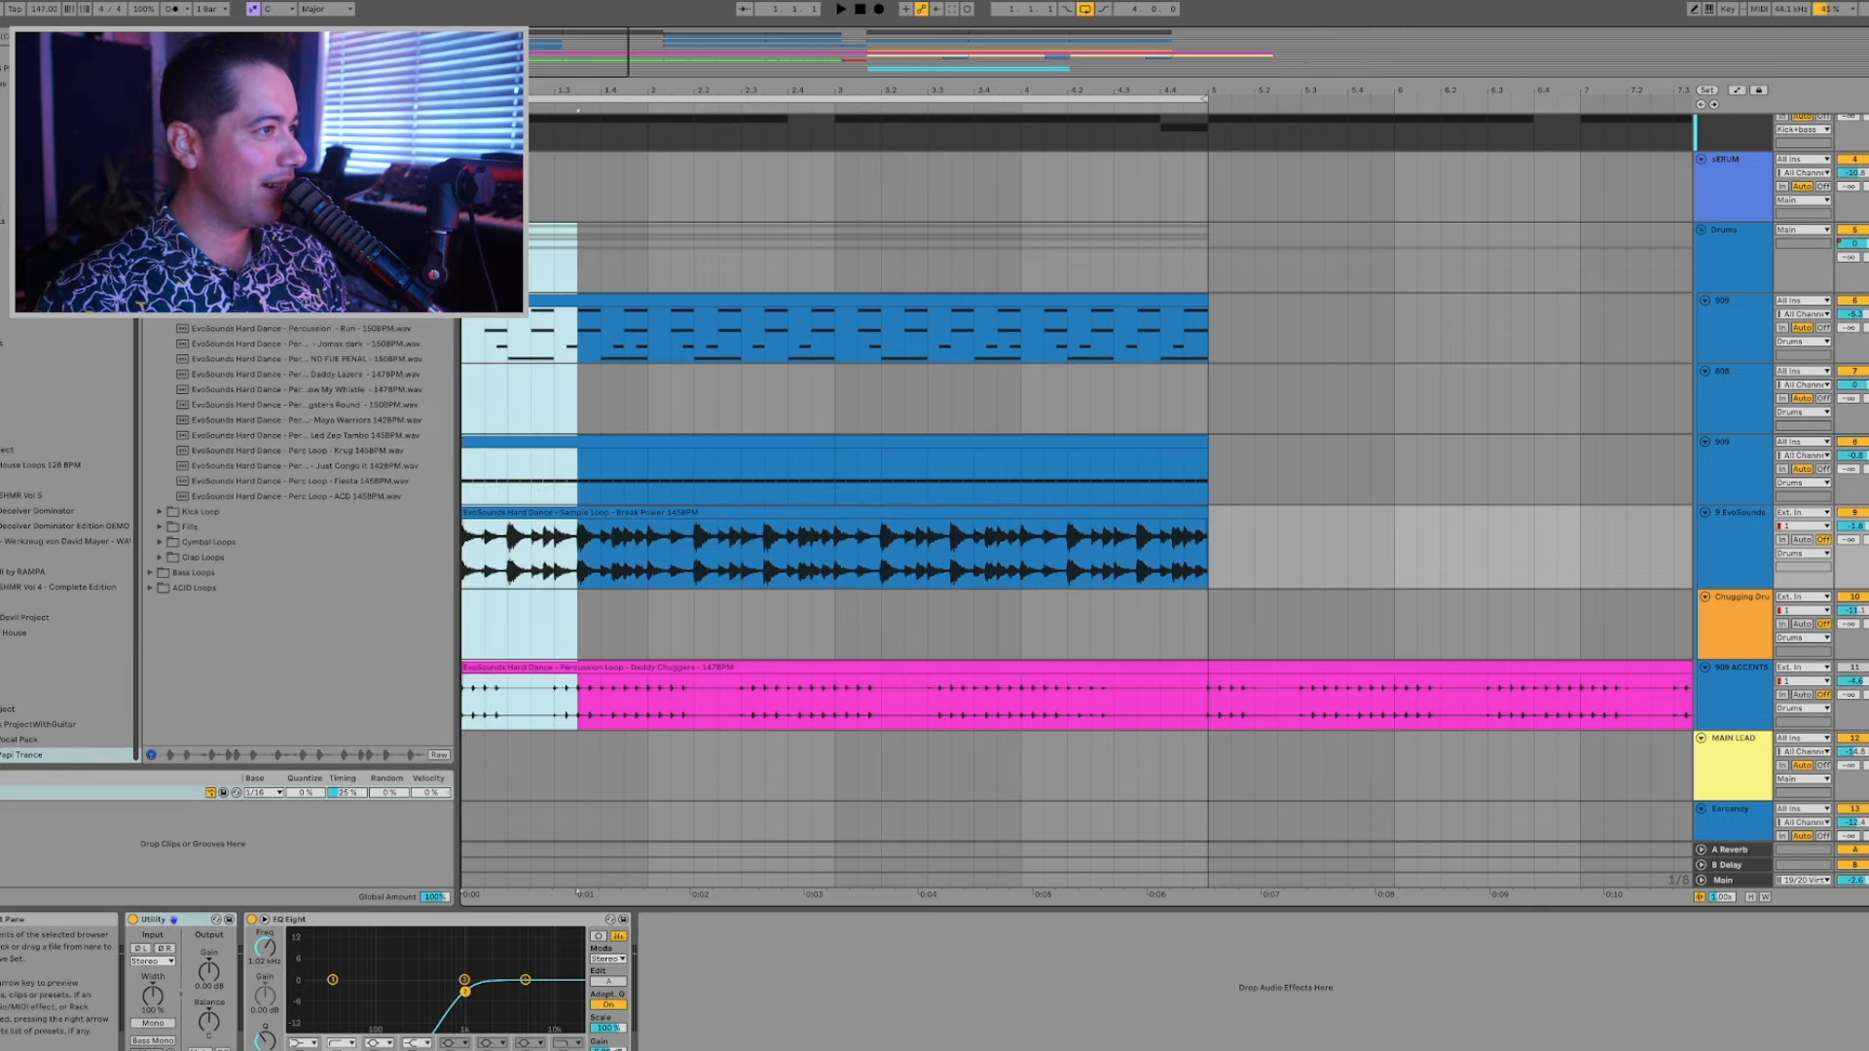
pyautogui.moveTo(458, 409); pyautogui.dragTo(564, 409)
pyautogui.click(370, 390)
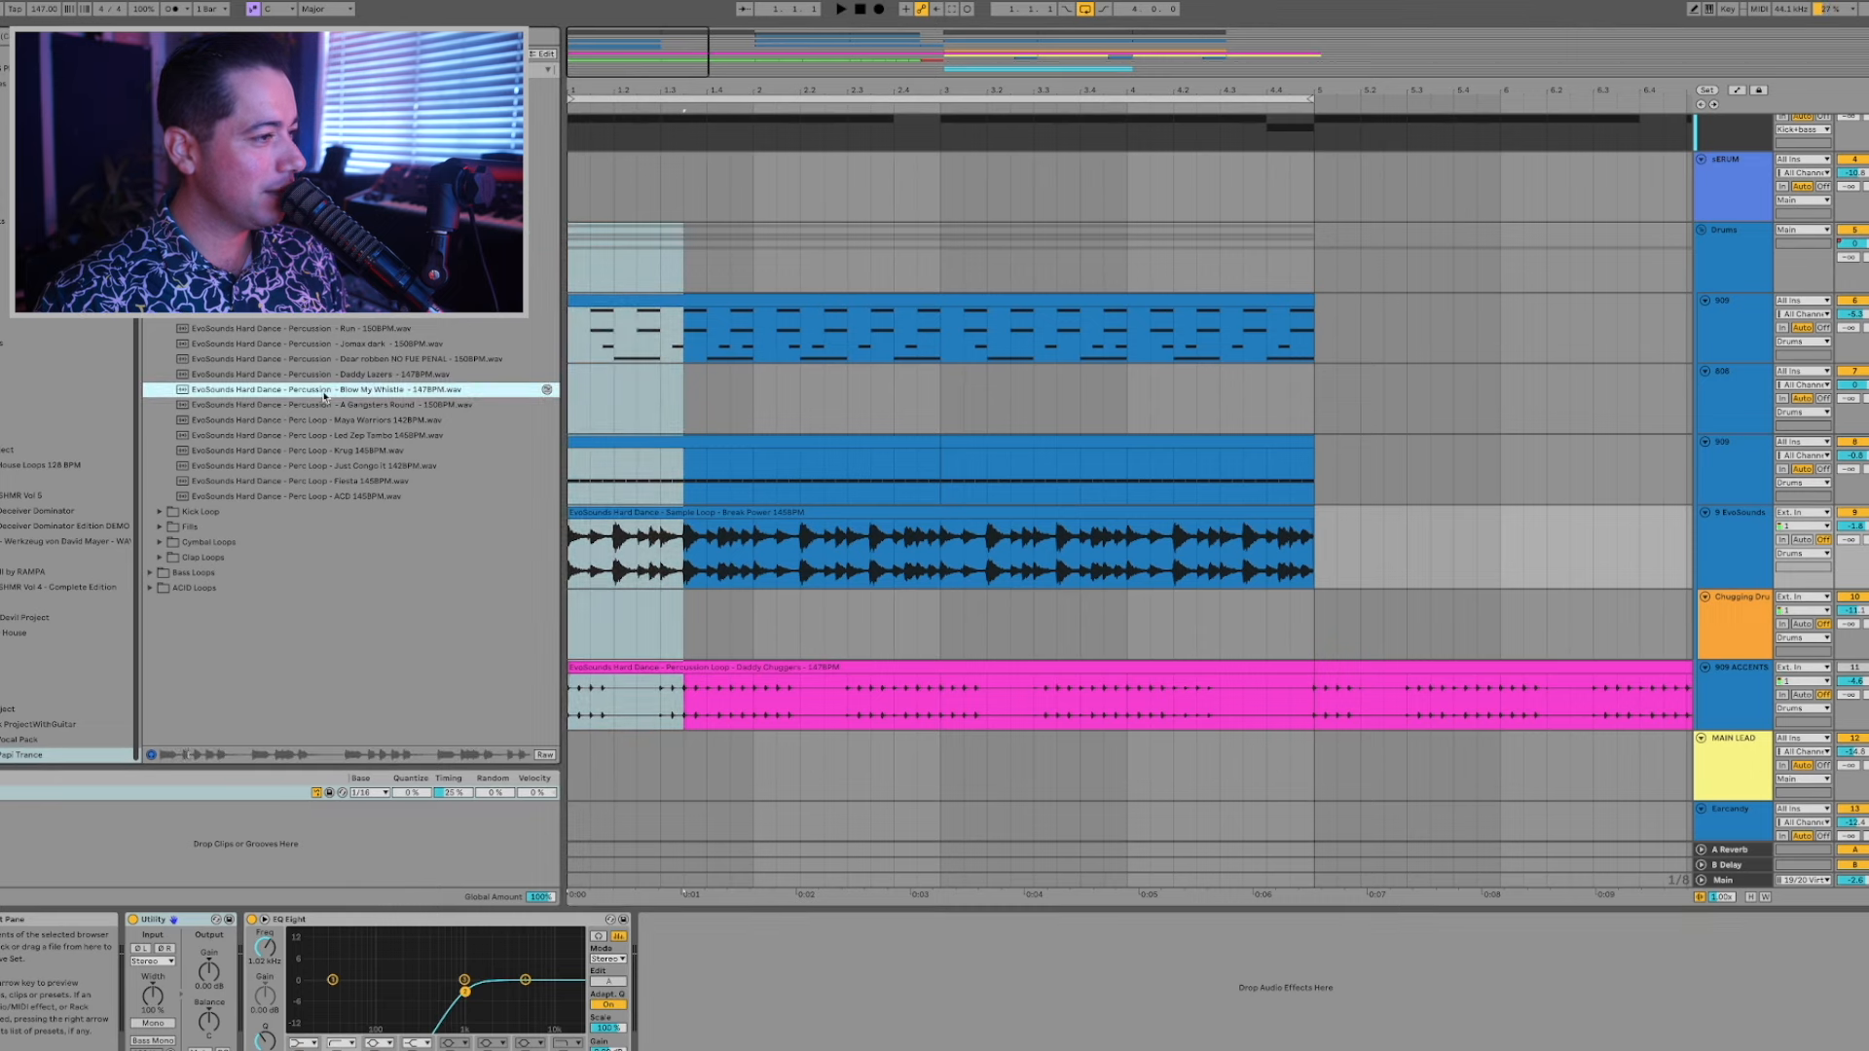
# Place the Blow My Whistle - 147BPM loop at bar 1 on a new audio track below Break Power and play it.
pyautogui.moveTo(324, 394); pyautogui.dragTo(574, 406)
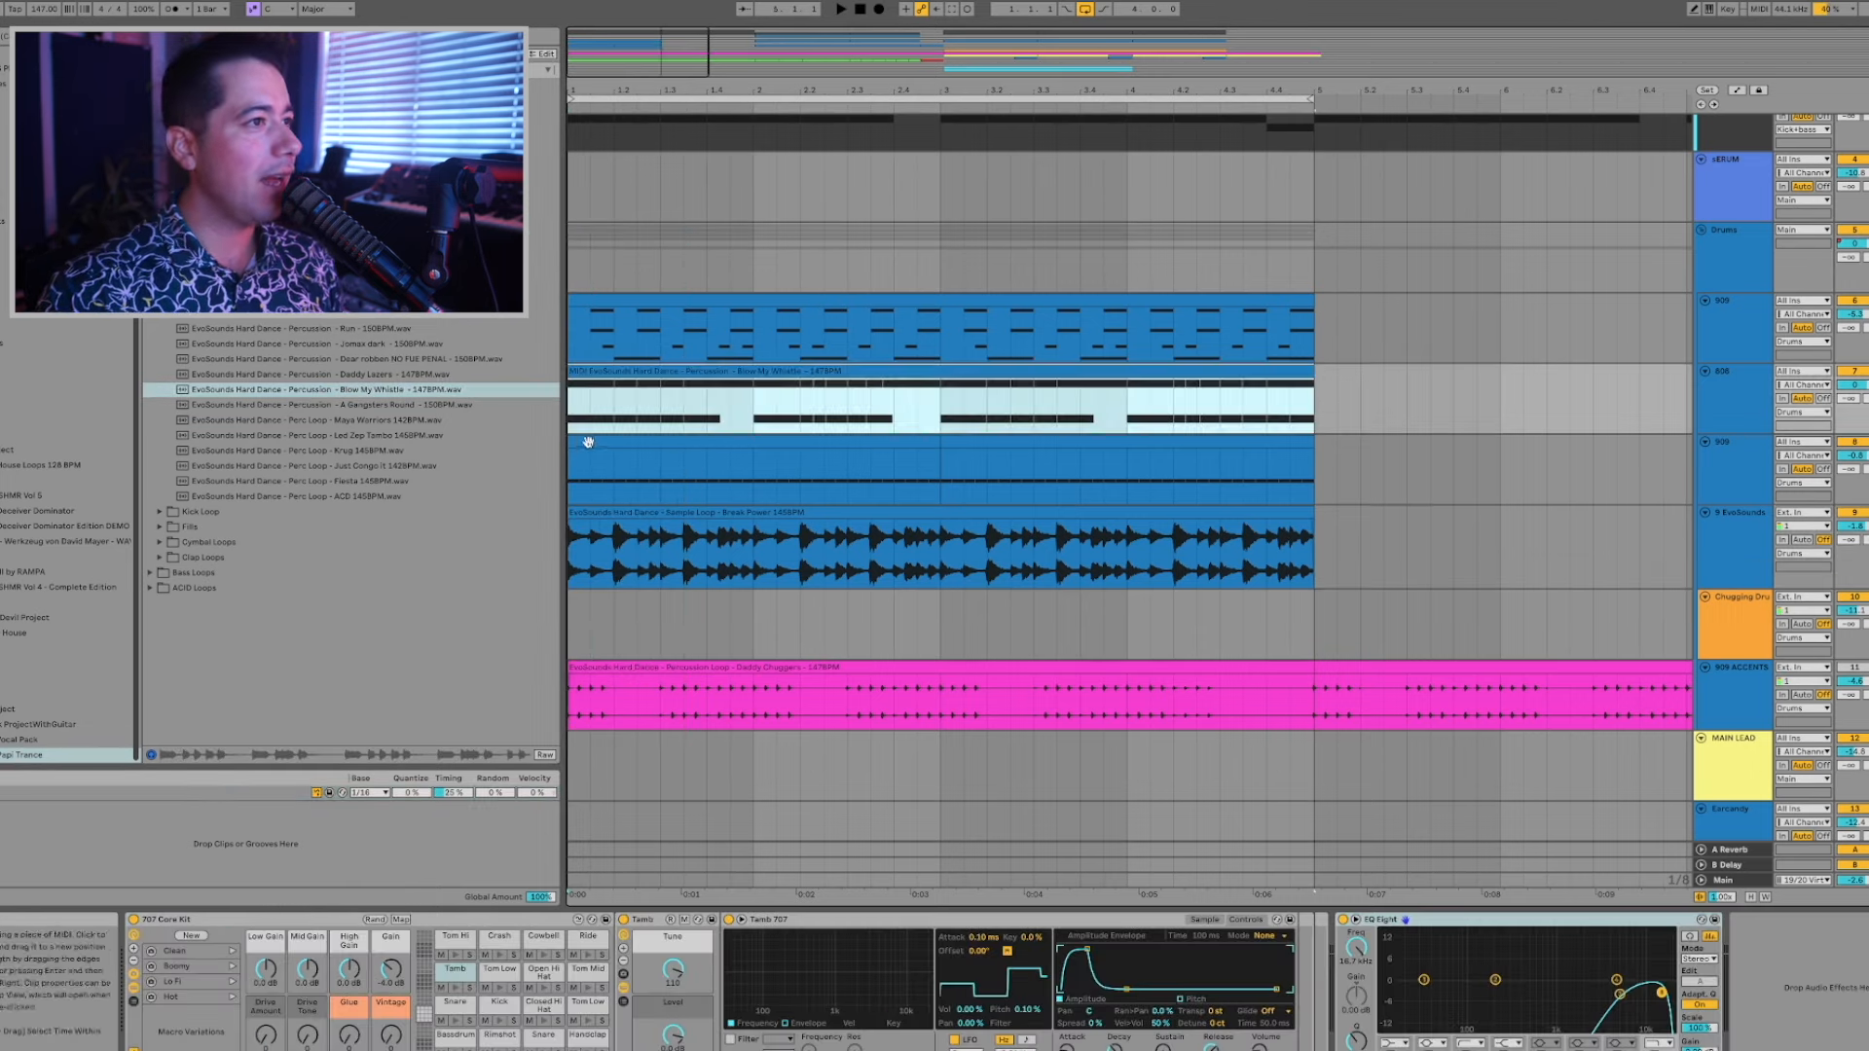
pyautogui.hotkey('ctrl', 'z')
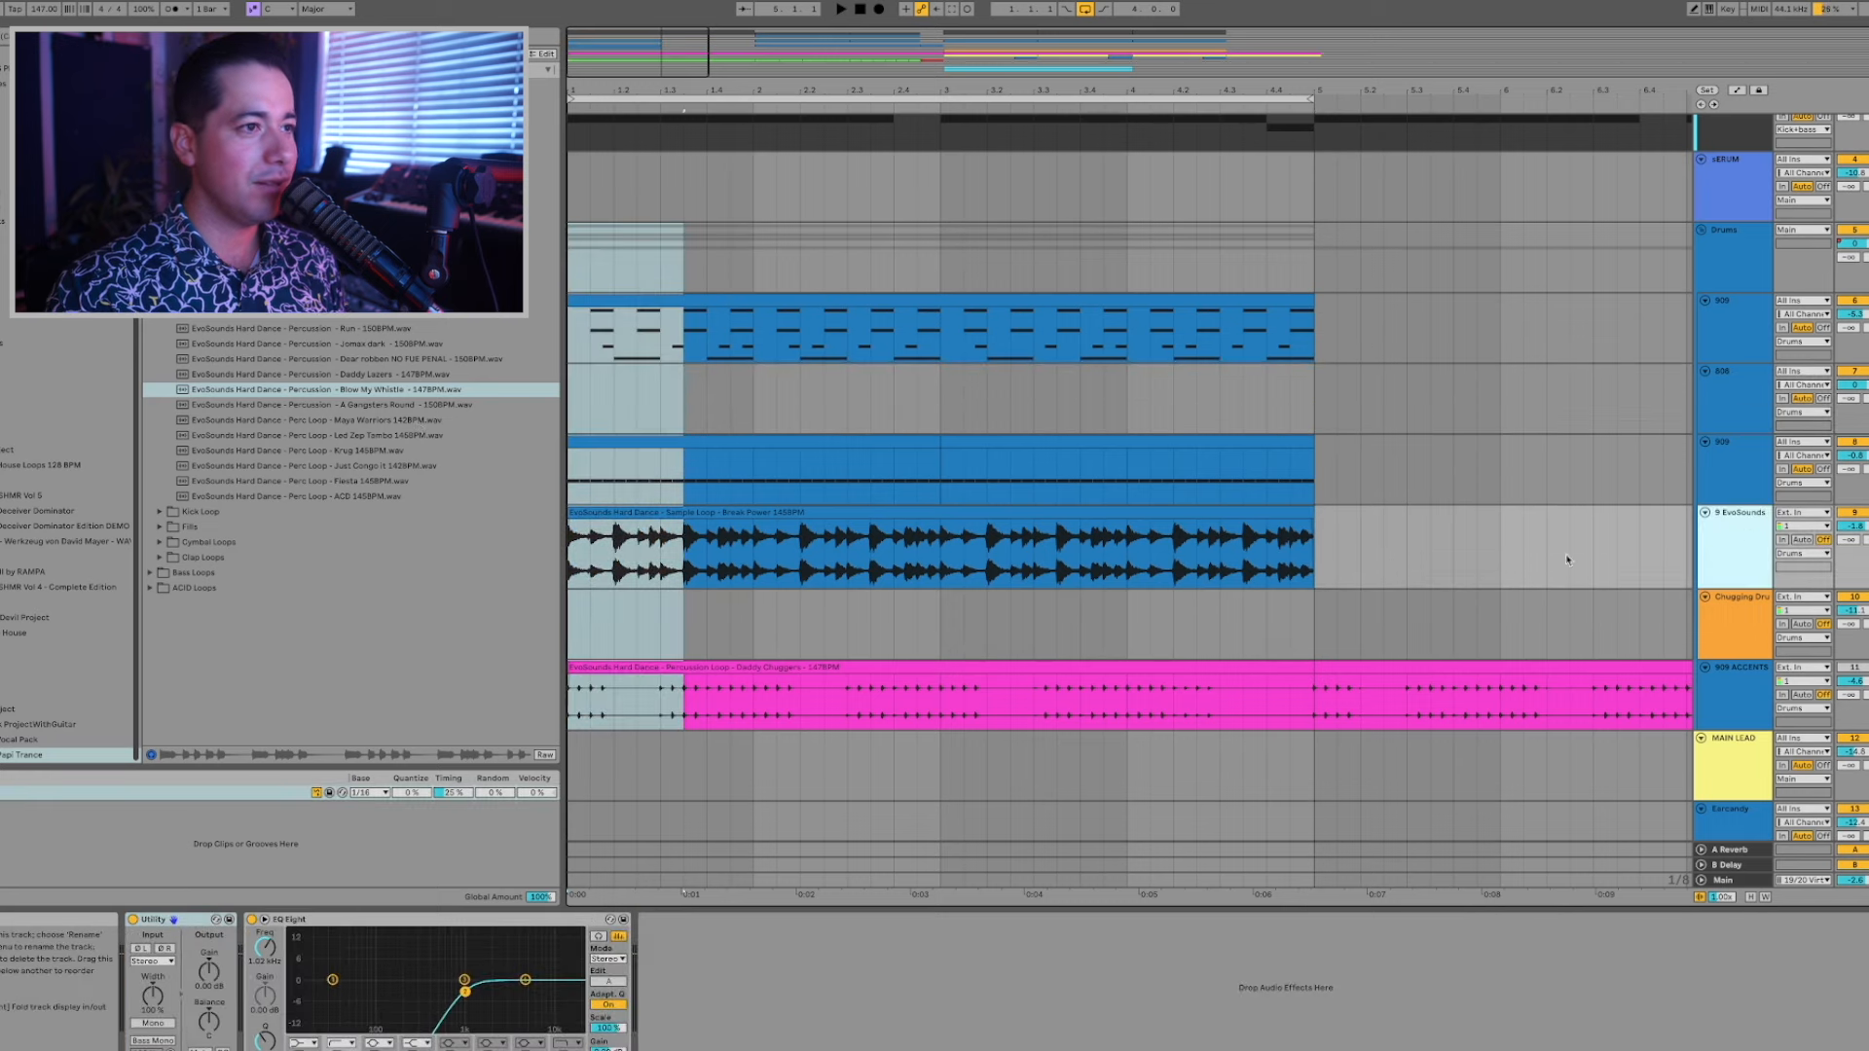
pyautogui.hotkey('ctrl', 't')
pyautogui.moveTo(370, 389); pyautogui.dragTo(568, 623)
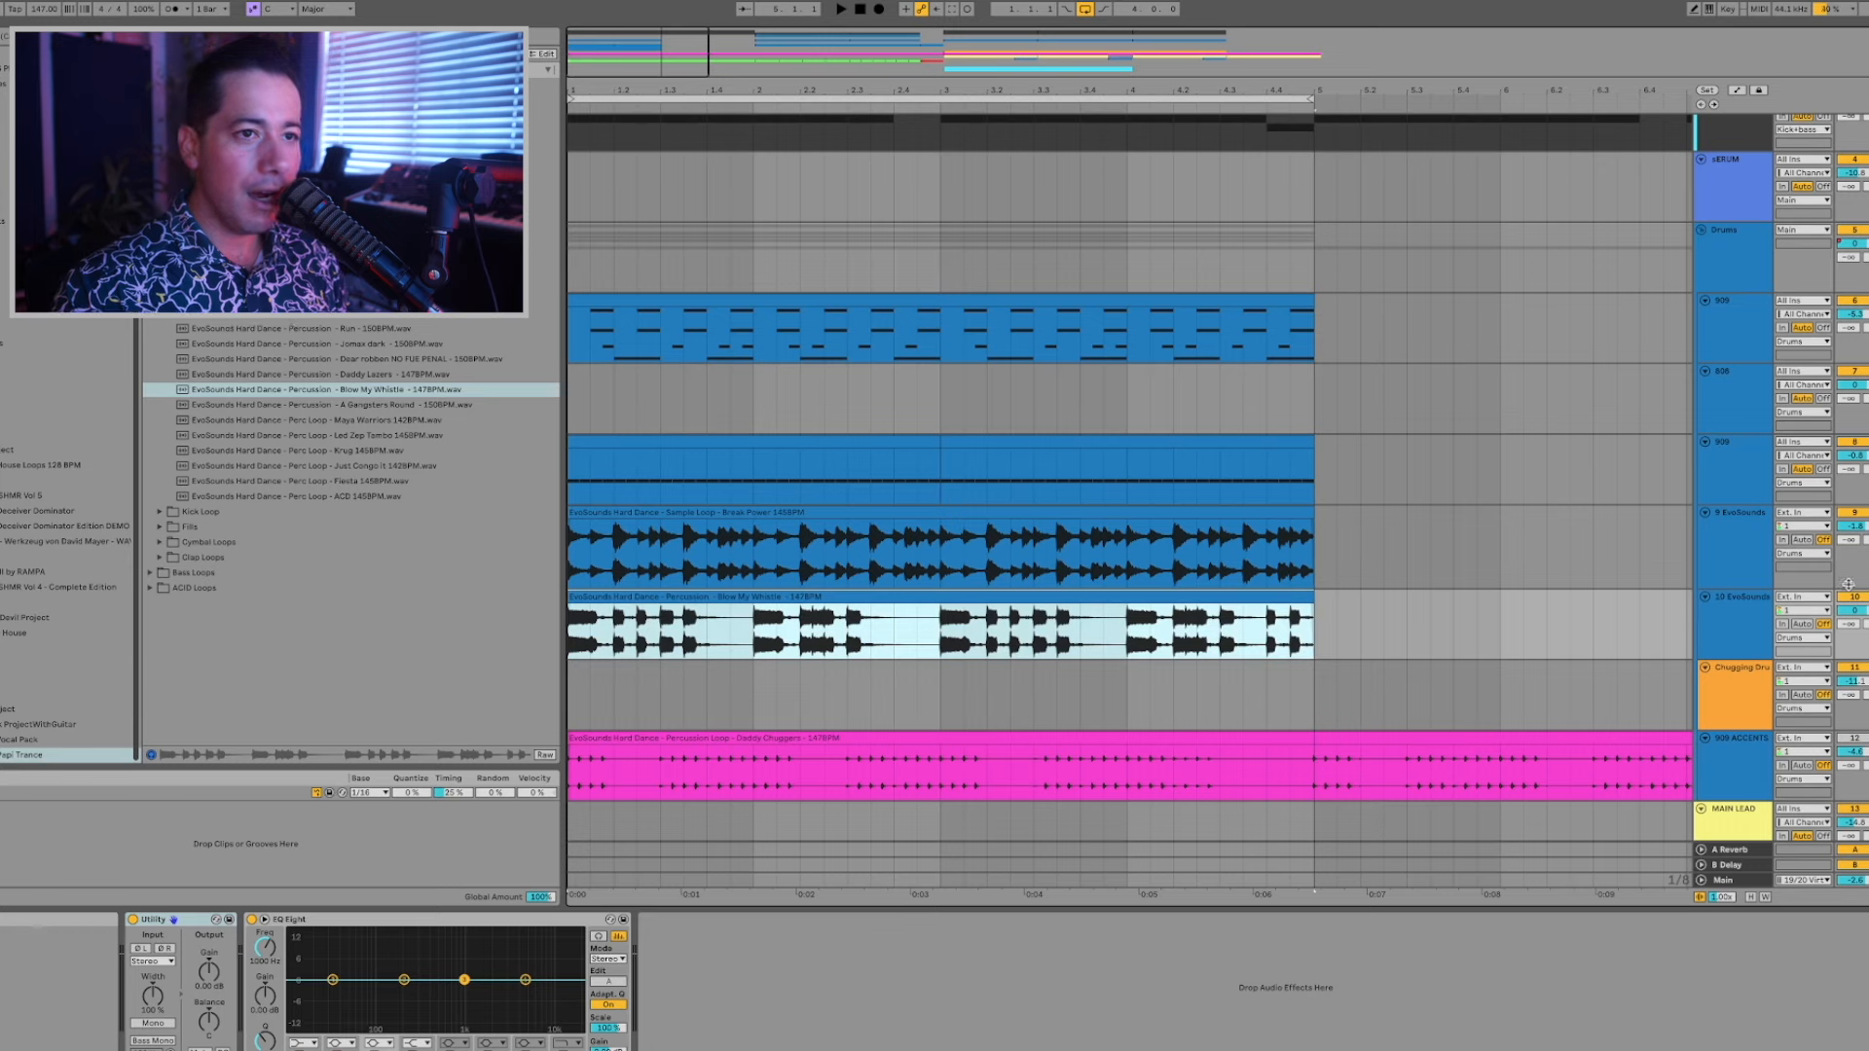
pyautogui.press('space')
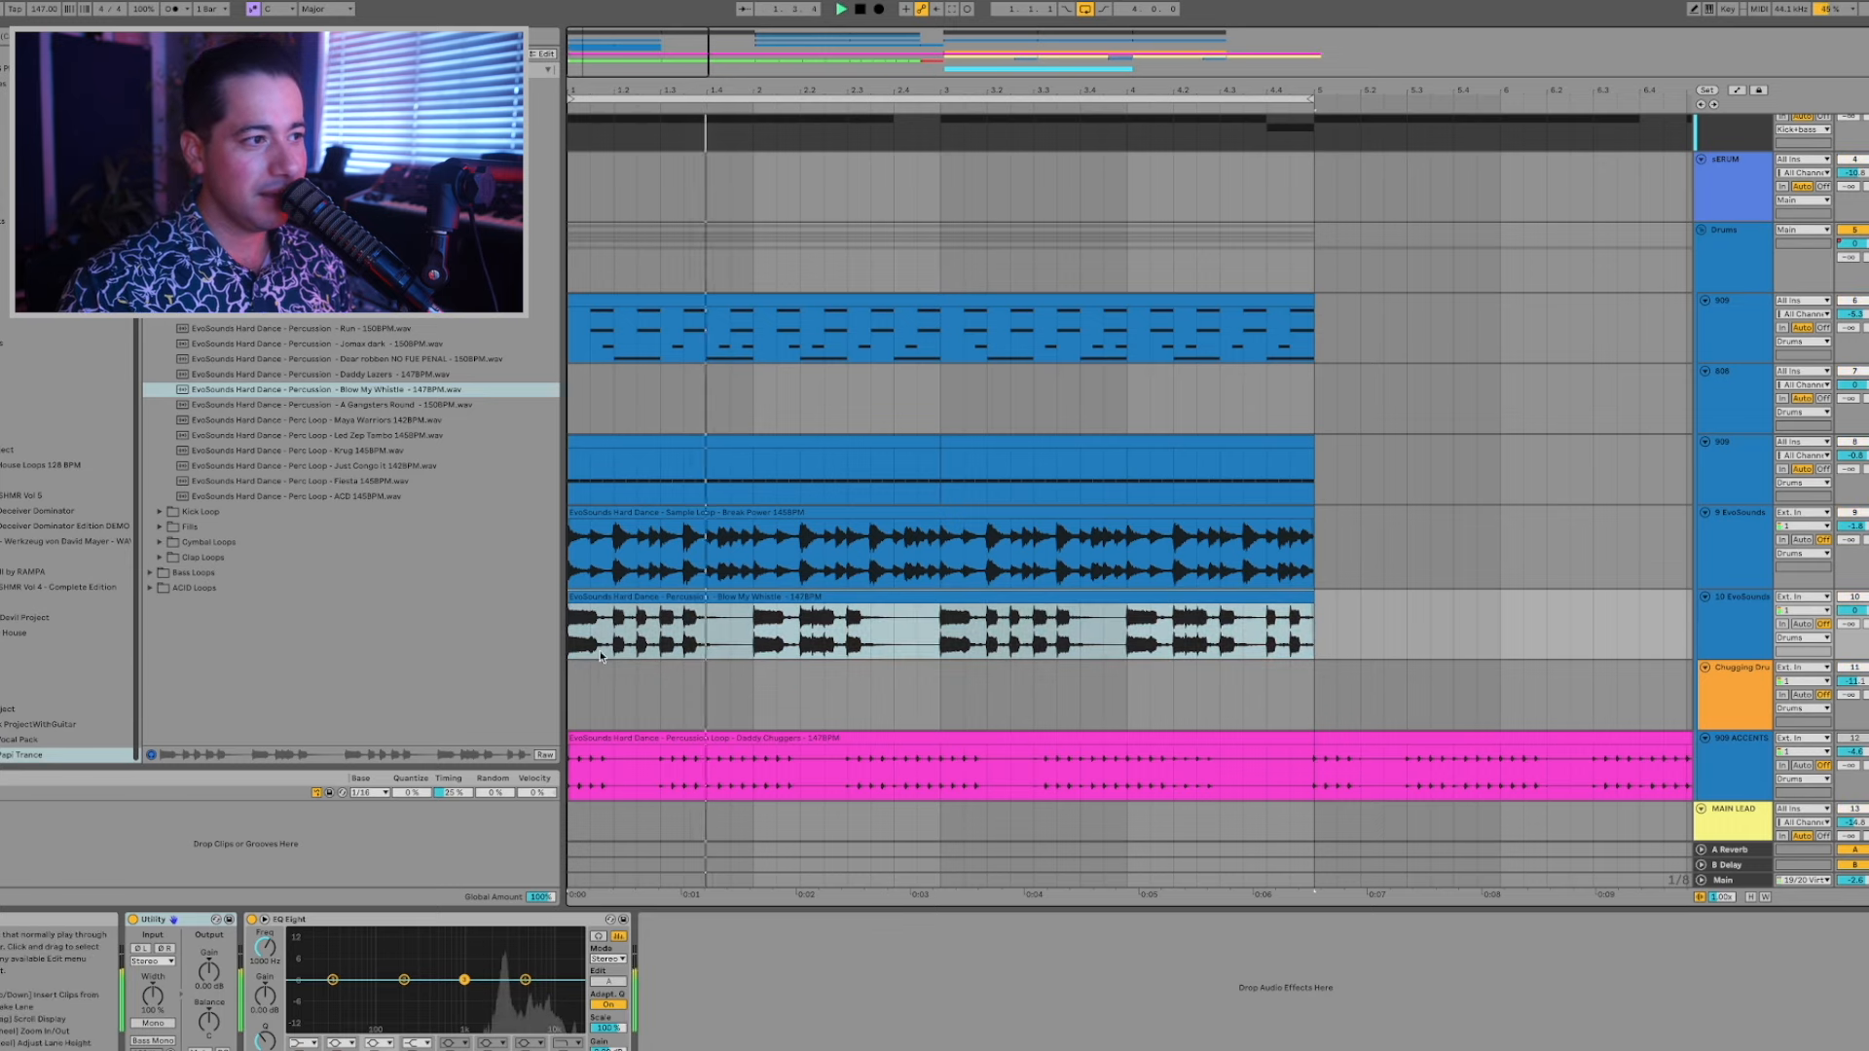
# Cut away the material following the opening whistle hit in bars 1 and 2 of the Blow My Whistle clip.
pyautogui.doubleClick(650, 618)
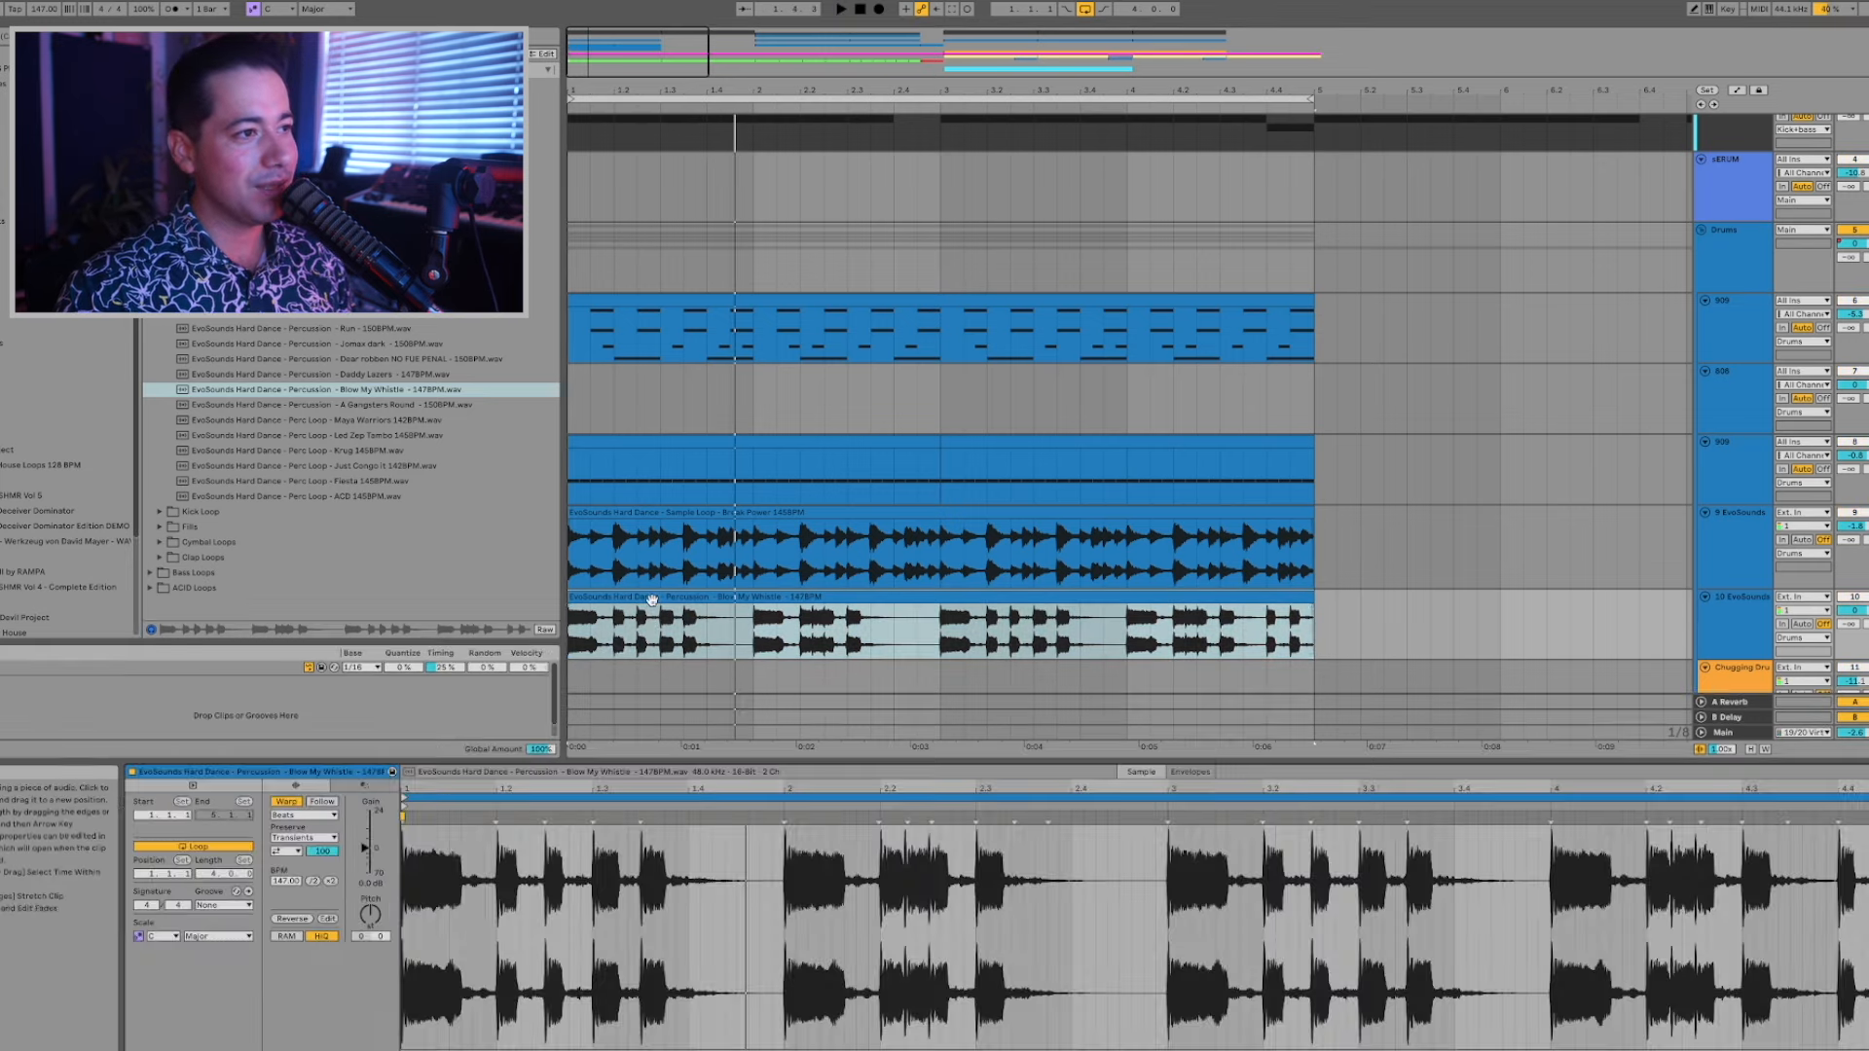
pyautogui.moveTo(613, 643); pyautogui.dragTo(916, 623)
pyautogui.click(774, 616)
pyautogui.press('Delete')
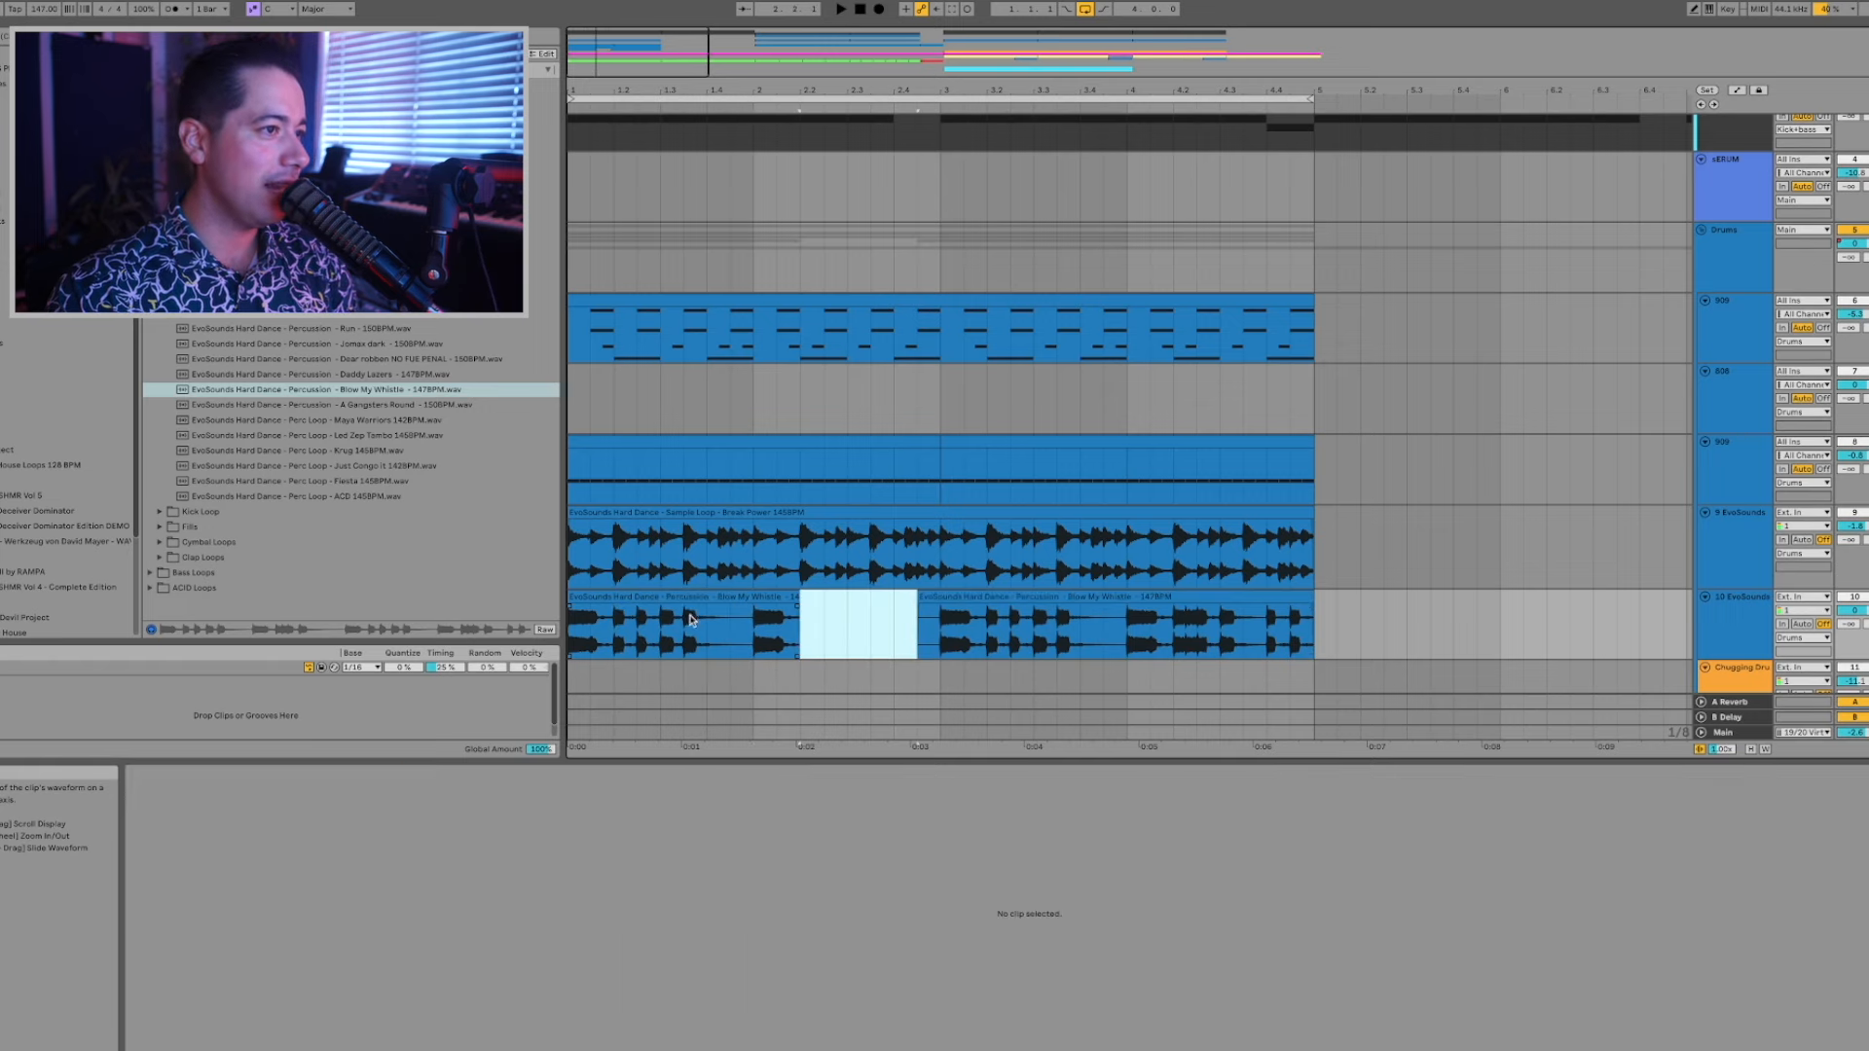
pyautogui.moveTo(615, 627); pyautogui.dragTo(745, 613)
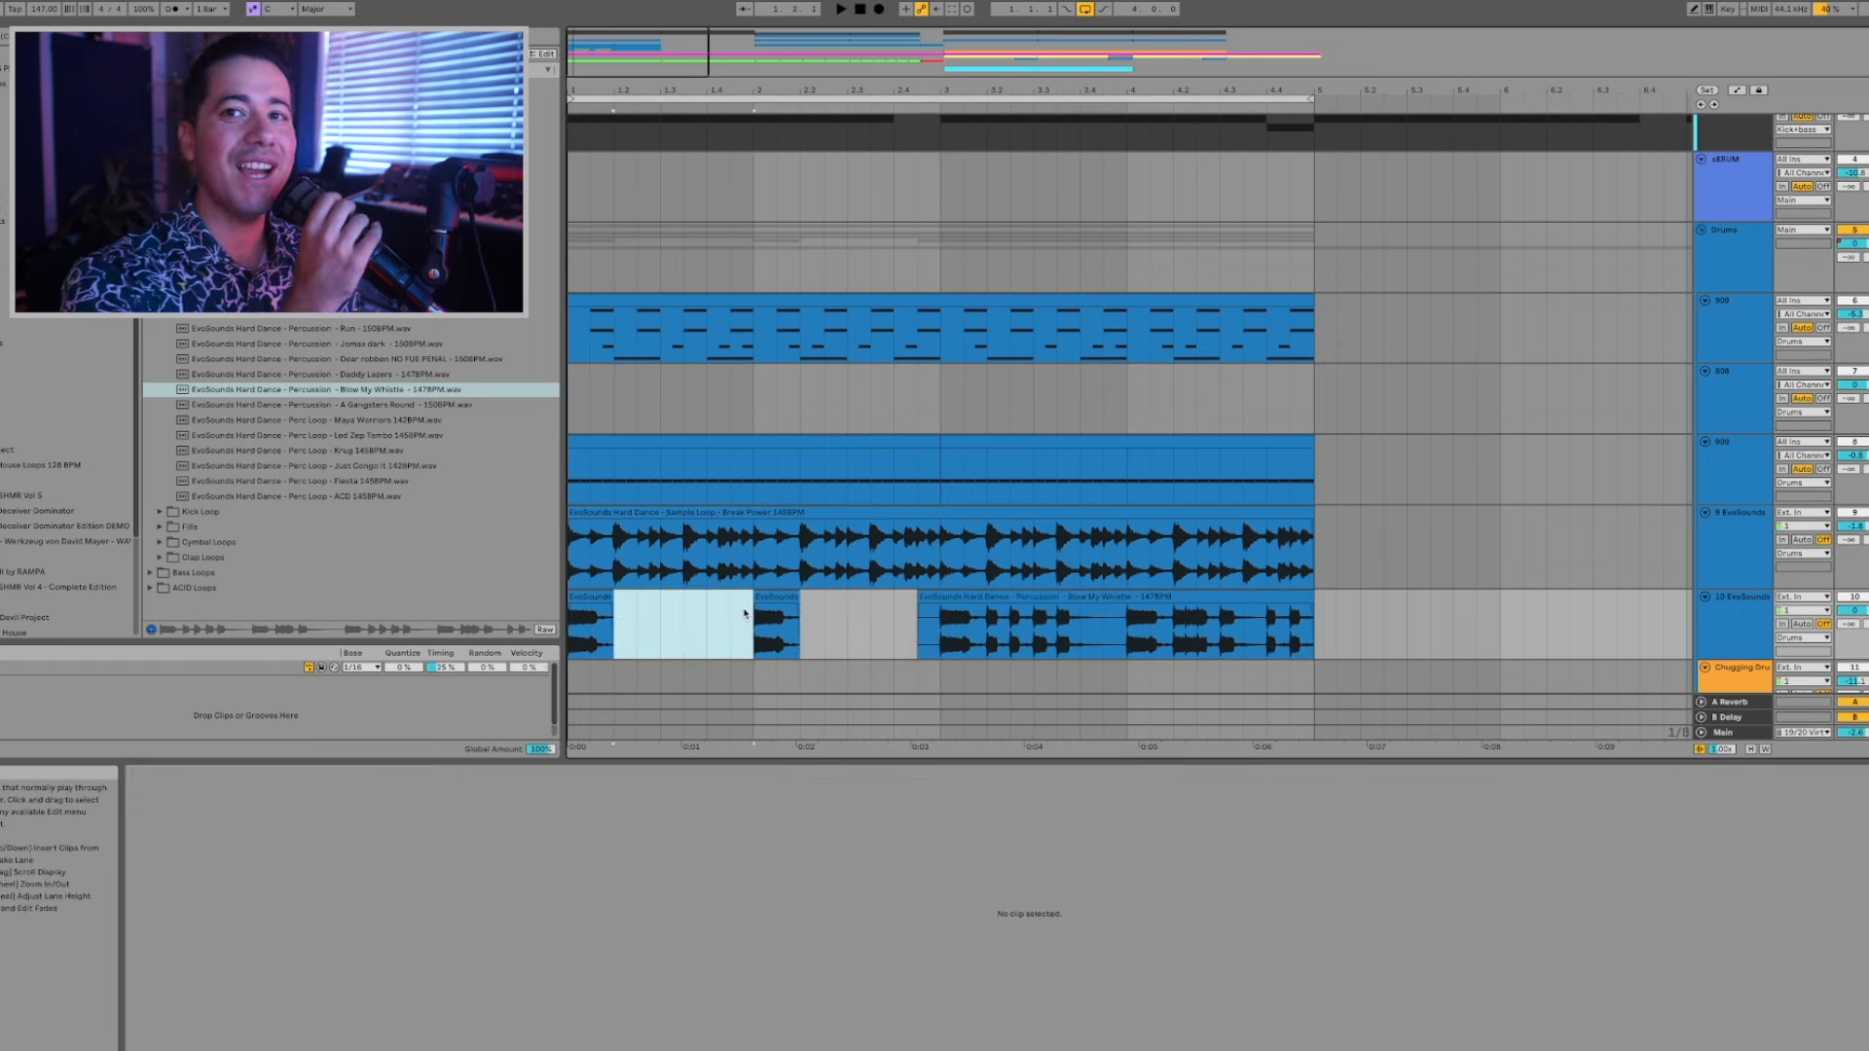
pyautogui.scroll(-1, 641, 626)
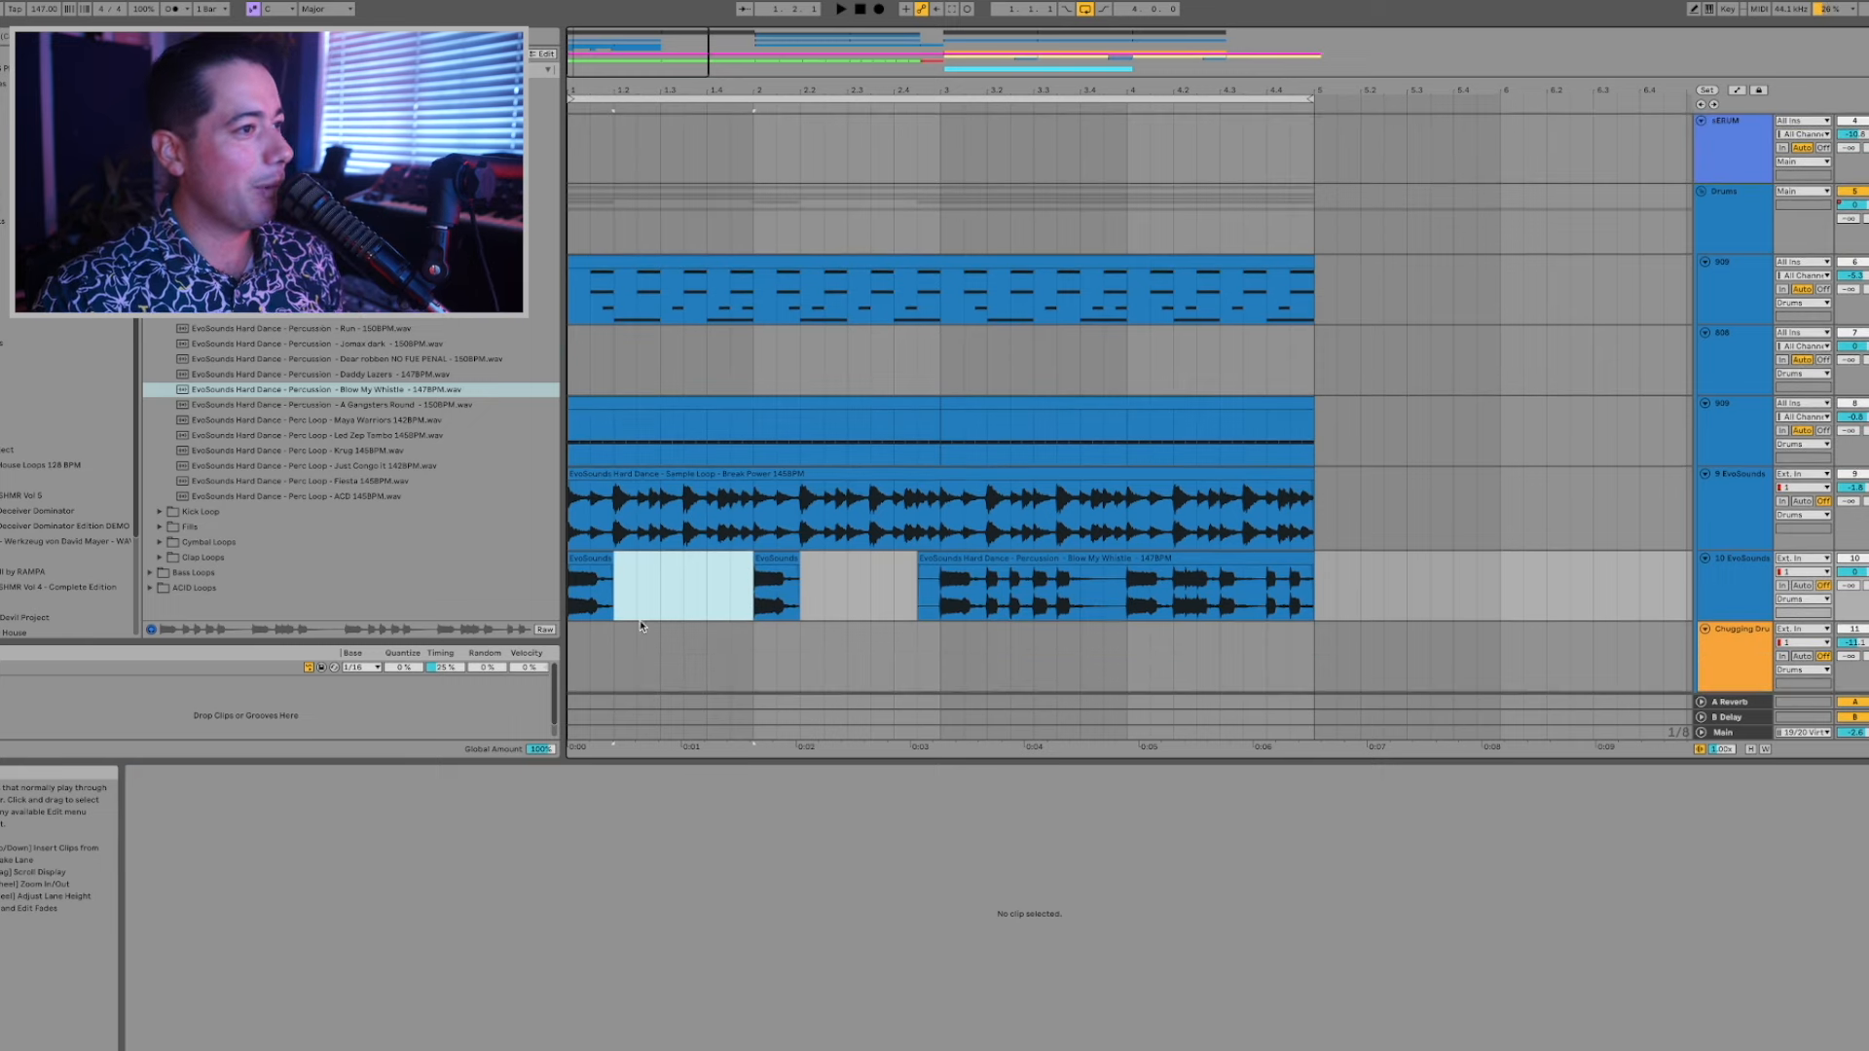
# Insert a MIDI track below the whistle loop and load Drum Sampler on it.
pyautogui.click(600, 558)
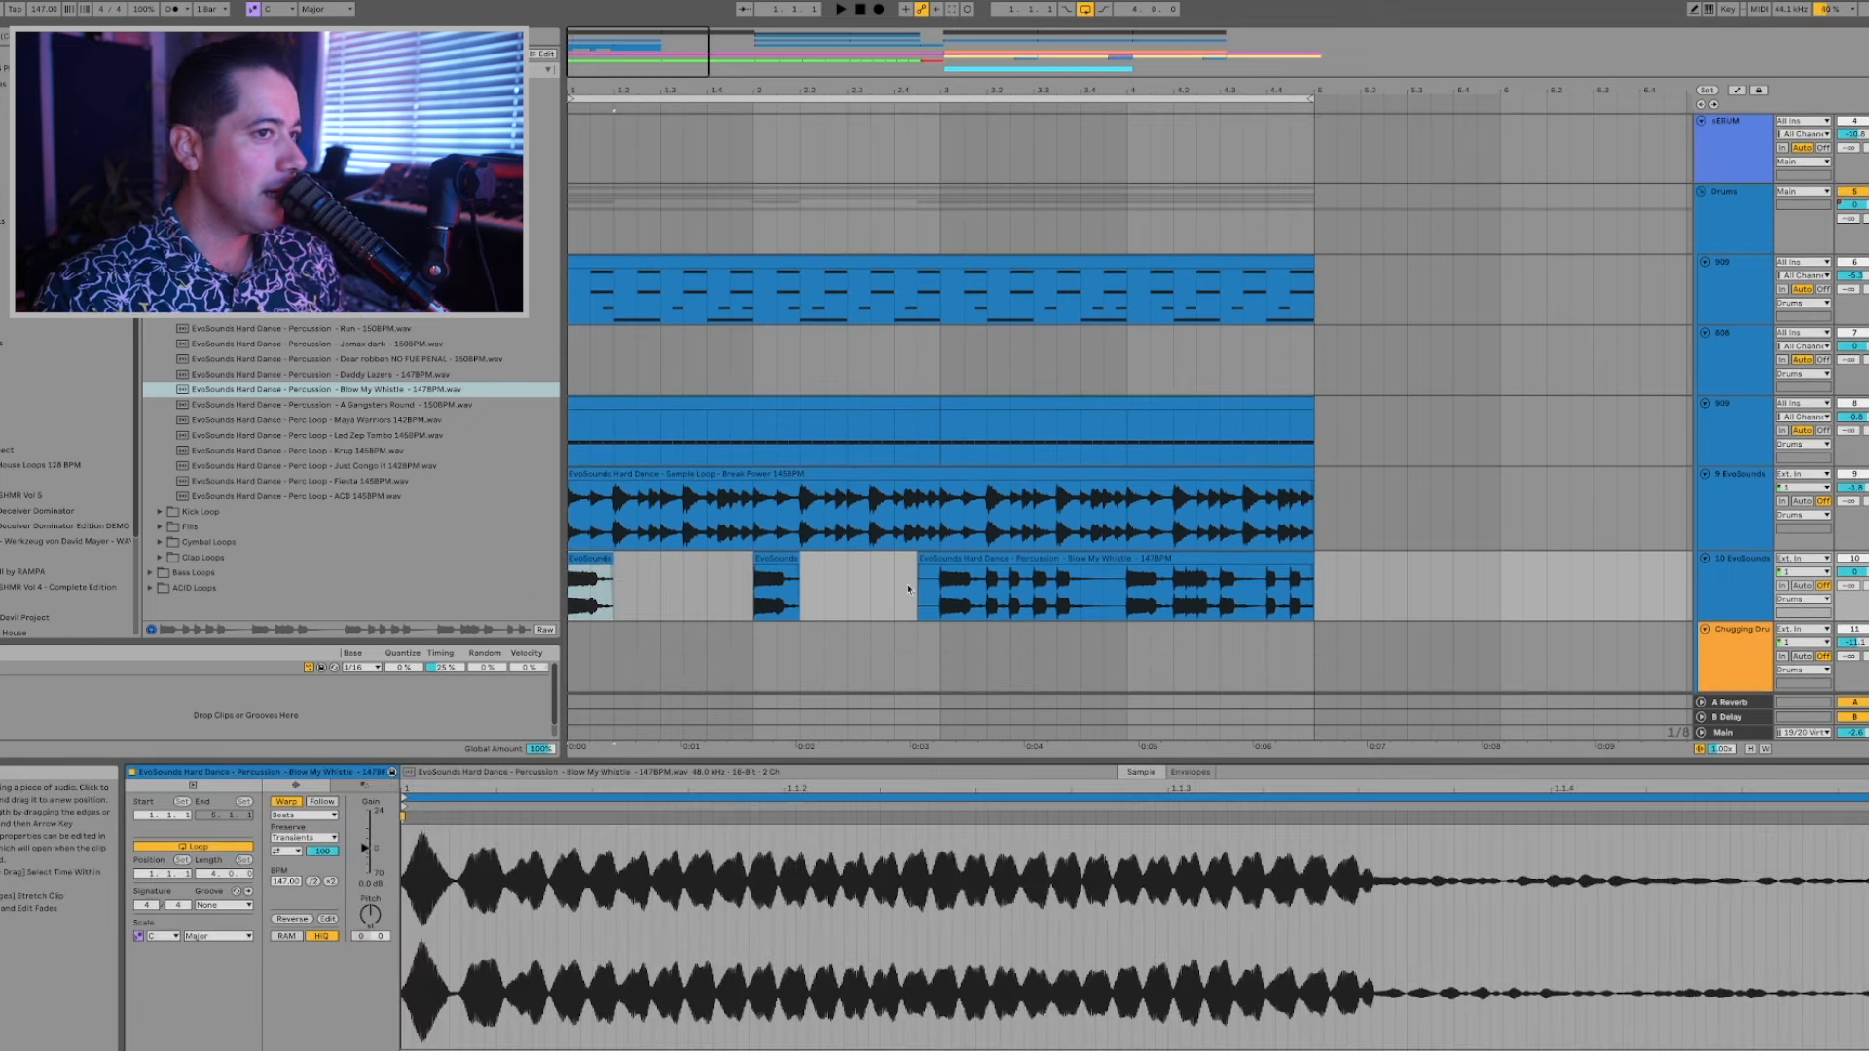
pyautogui.click(1743, 600)
pyautogui.hotkey('ctrl', 'shift', 't')
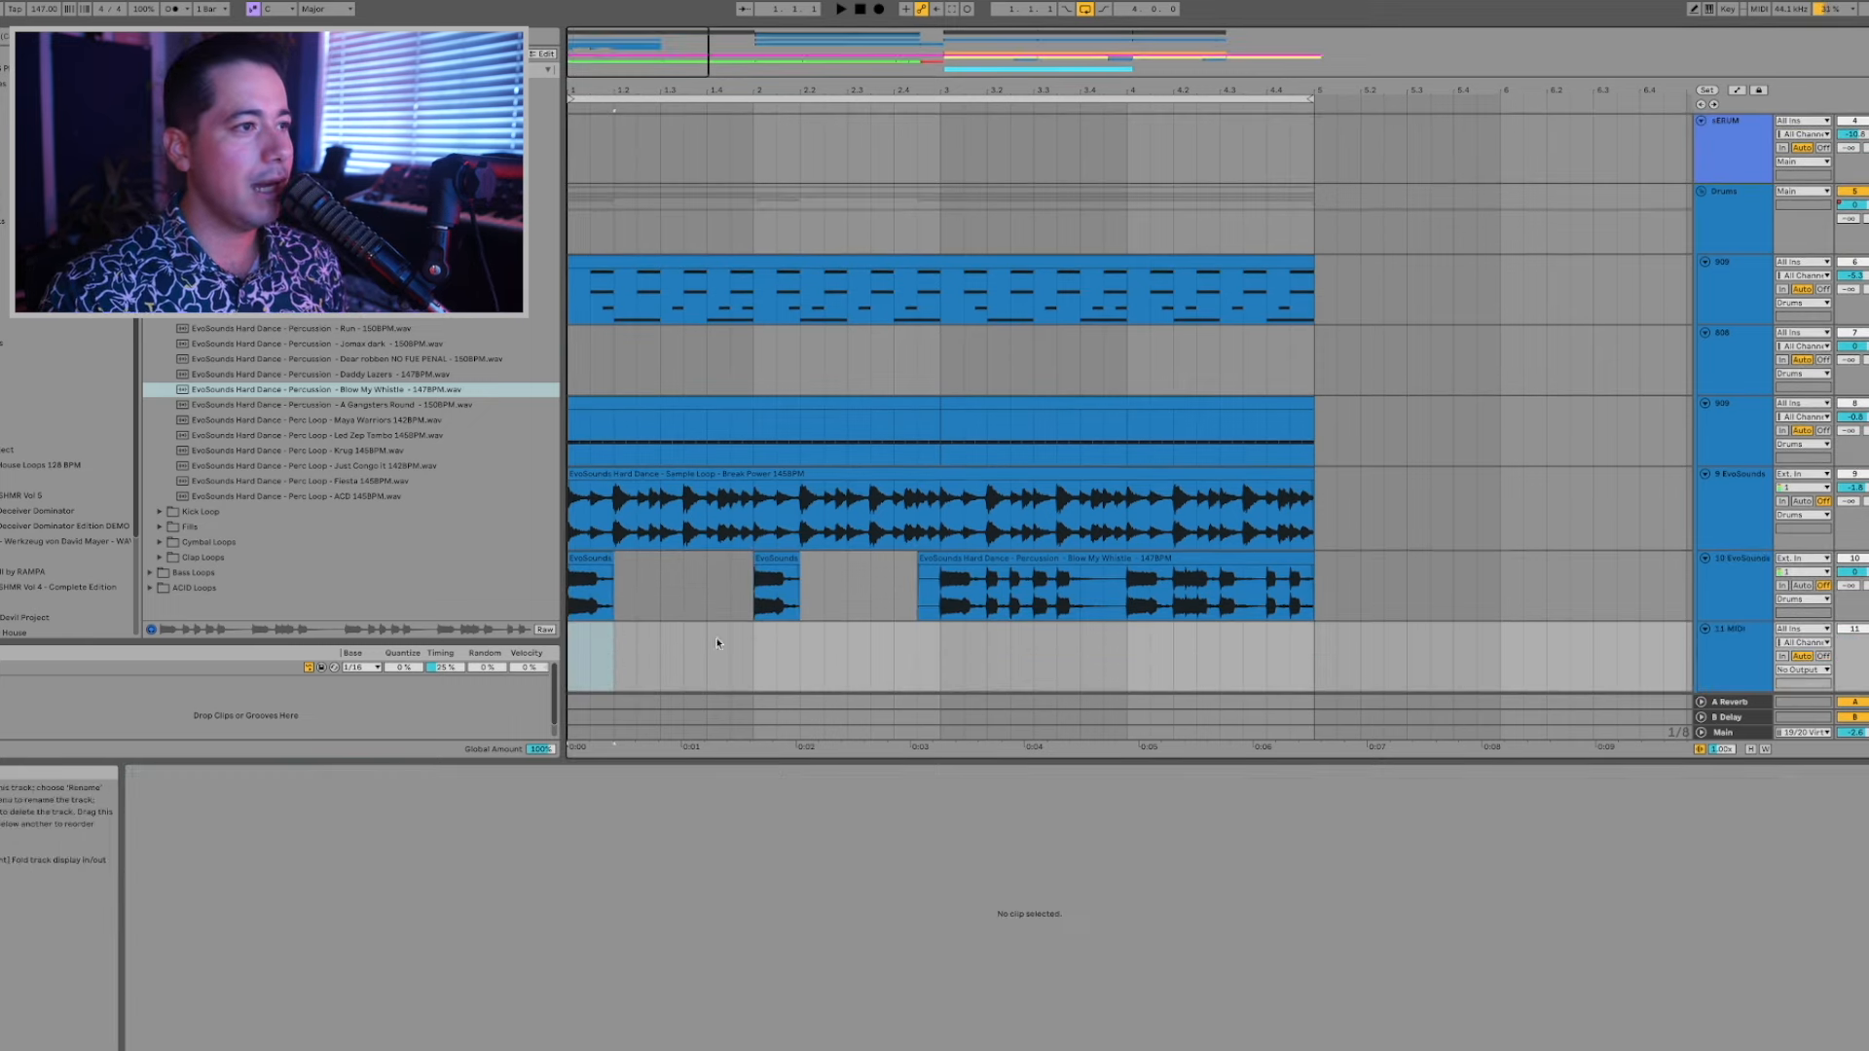
pyautogui.click(590, 574)
pyautogui.click(1722, 637)
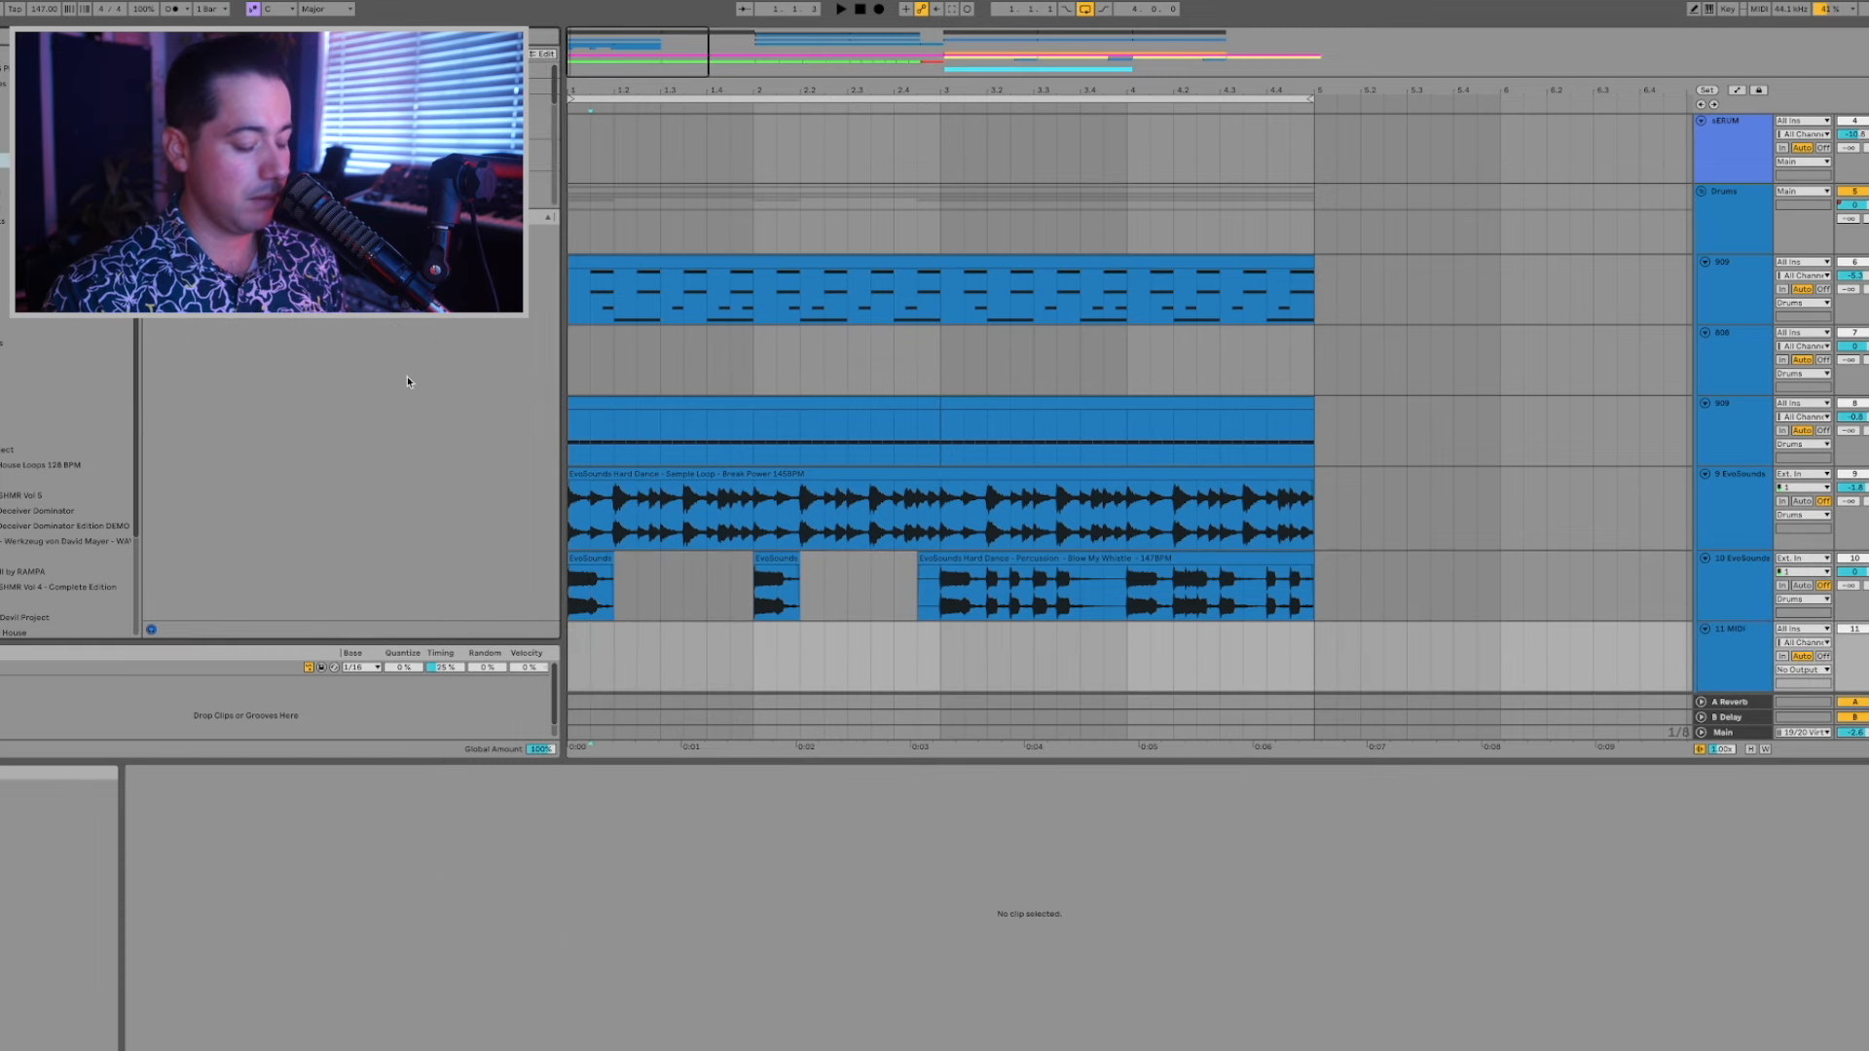
pyautogui.scroll(4, 406, 376)
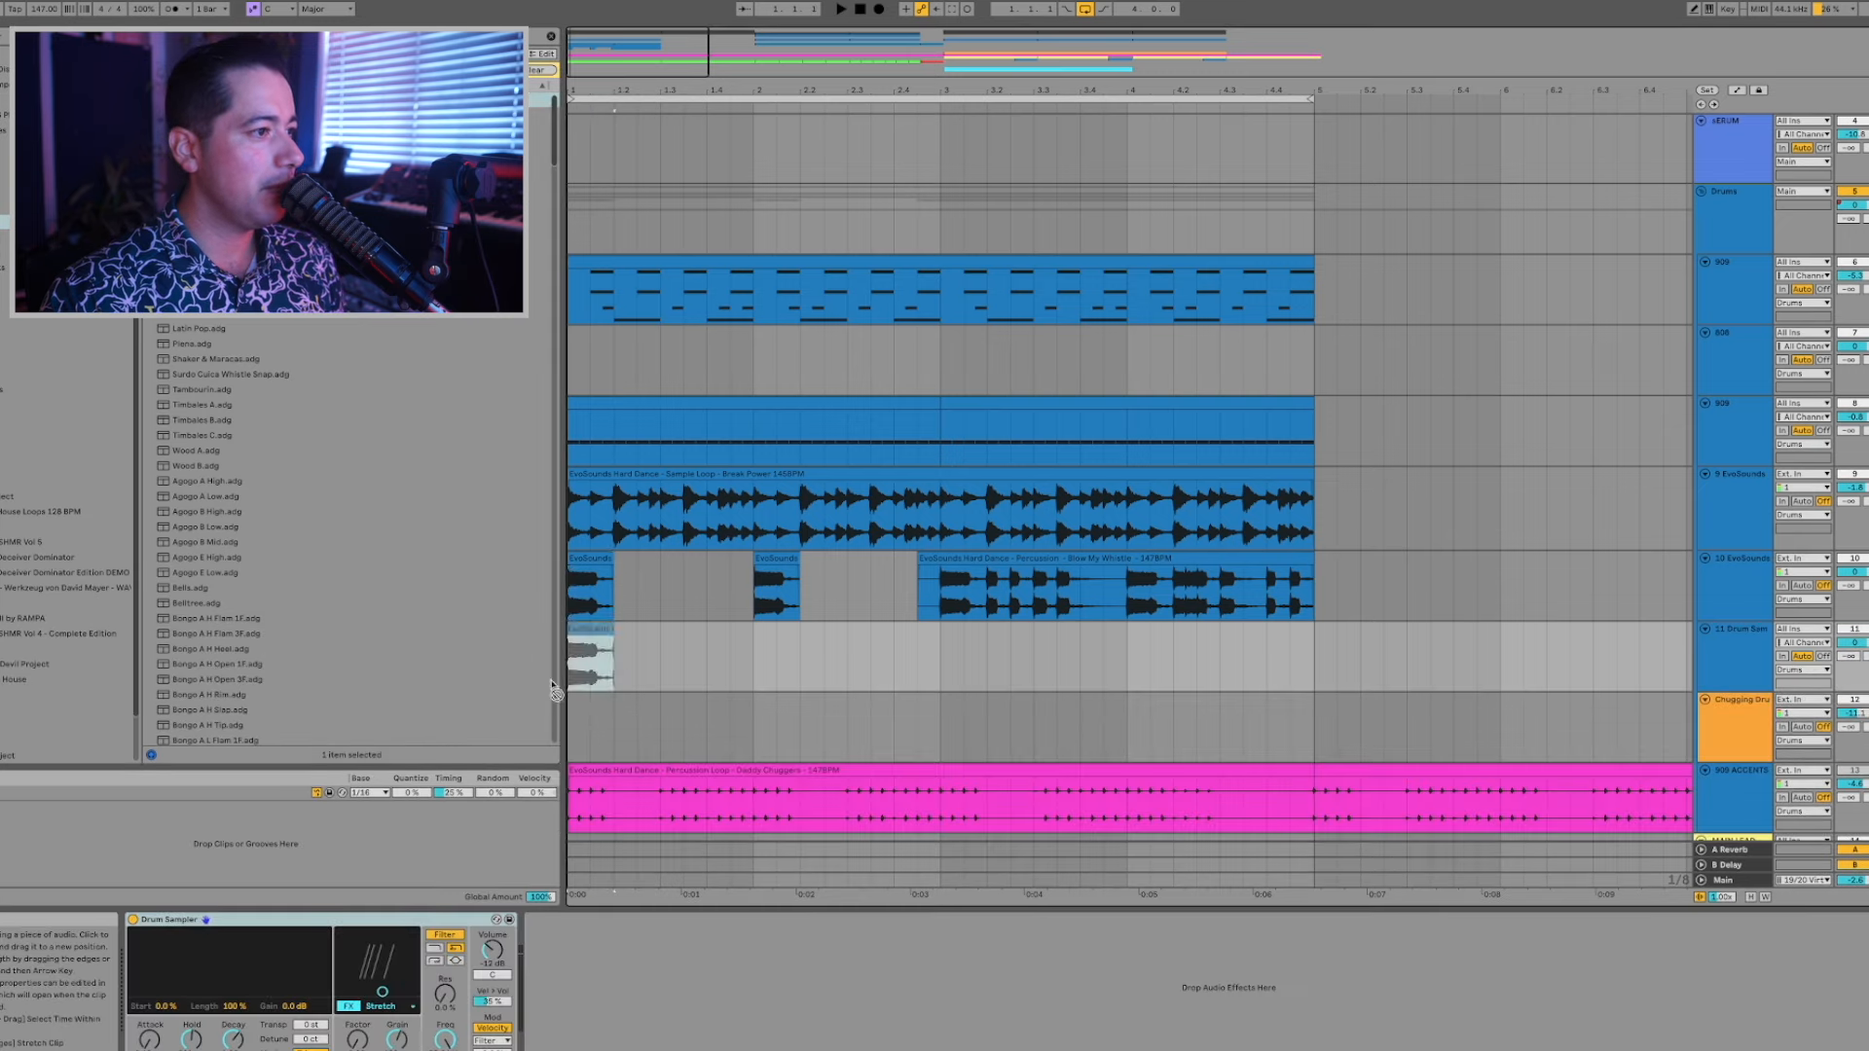
# Load the Blow My Whistle sample into Drum Sampler, set its length to 5.5%, and start playback to audition it.
pyautogui.moveTo(198, 949); pyautogui.dragTo(206, 949)
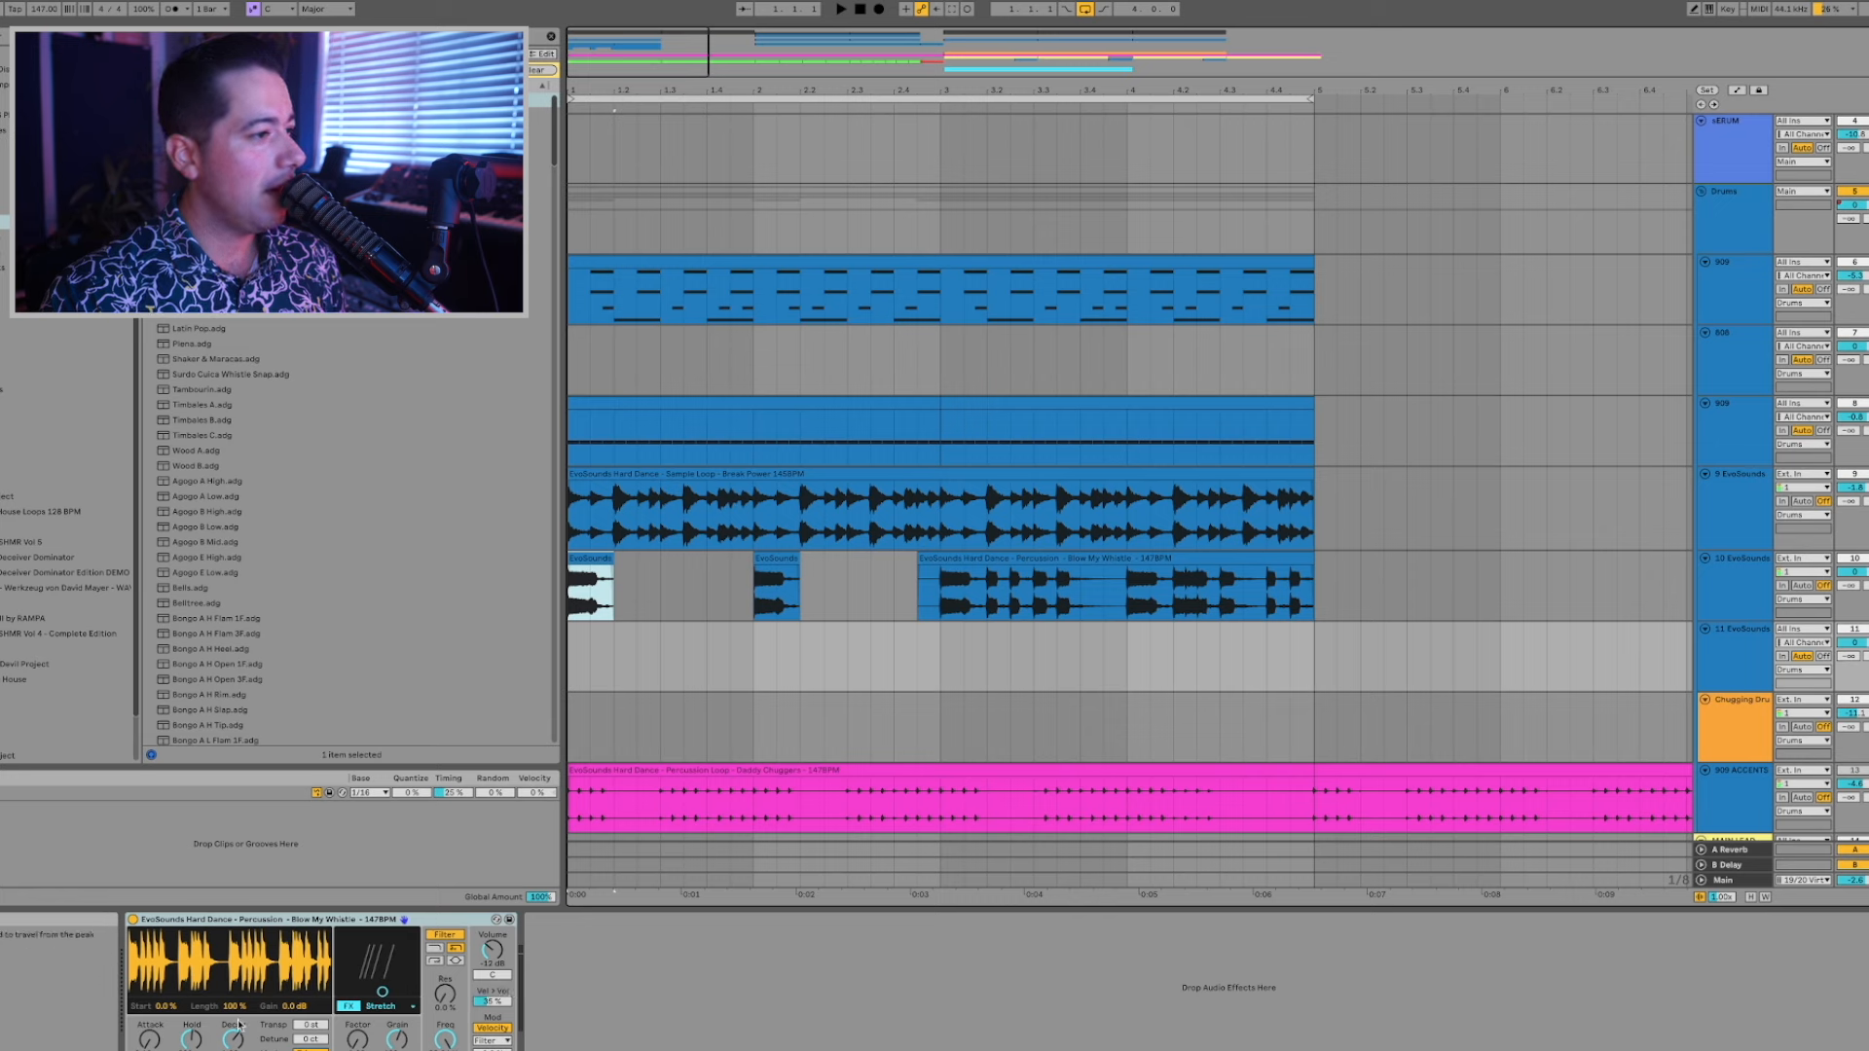
pyautogui.moveTo(256, 1007); pyautogui.dragTo(256, 1016)
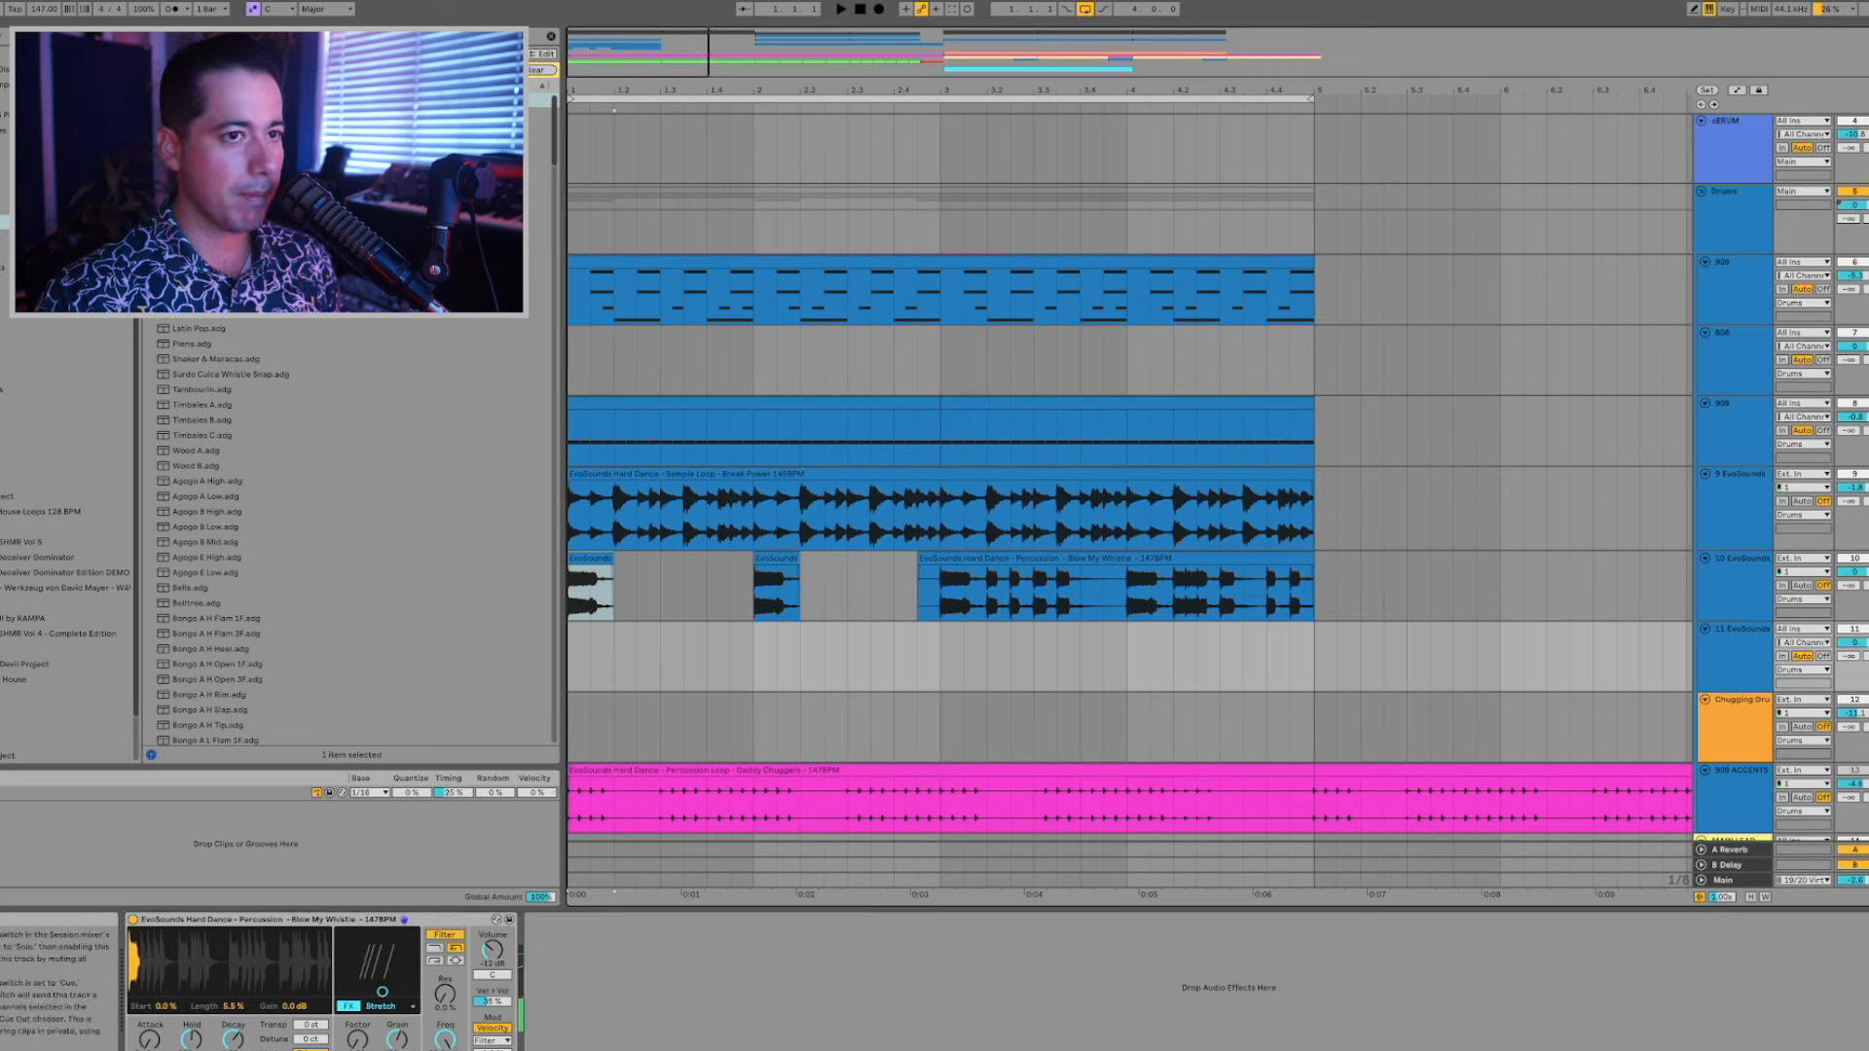
pyautogui.press('space')
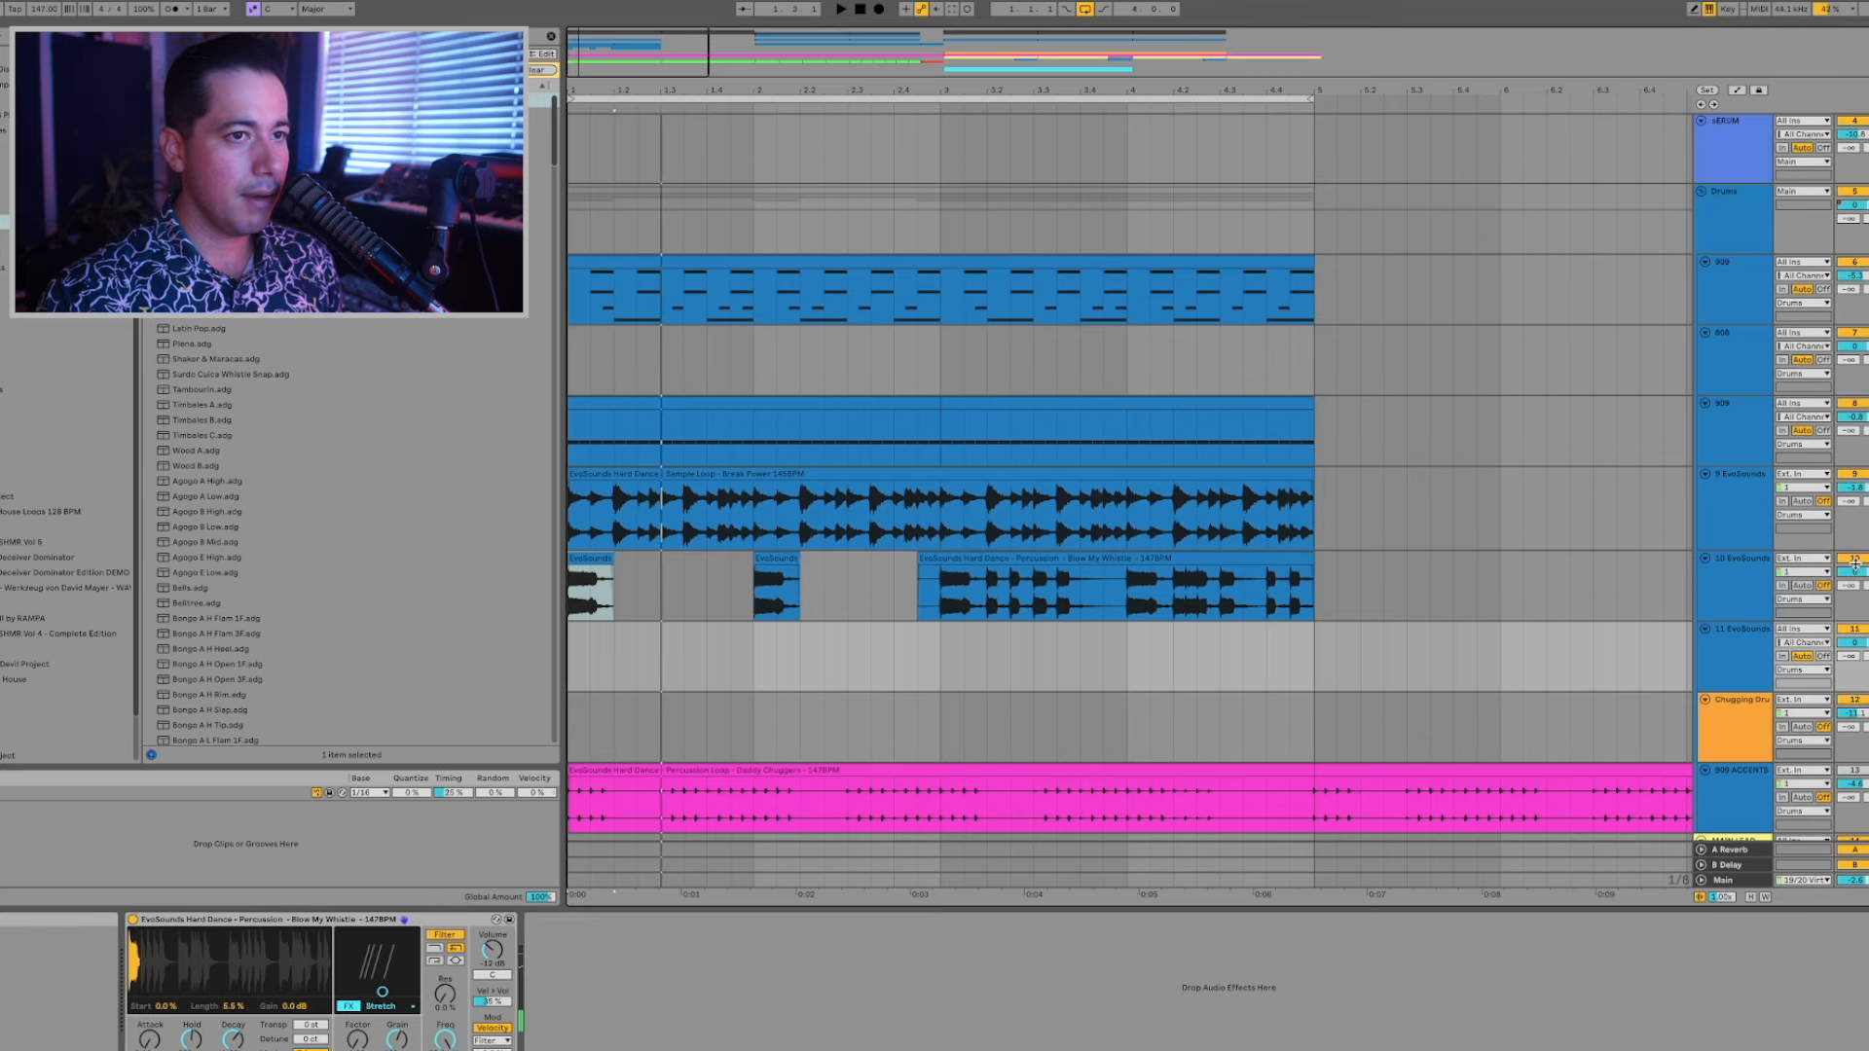
# Record a four-bar MIDI pattern of whistle hits on the Drum Sampler track and play it back.
pyautogui.click(707, 682)
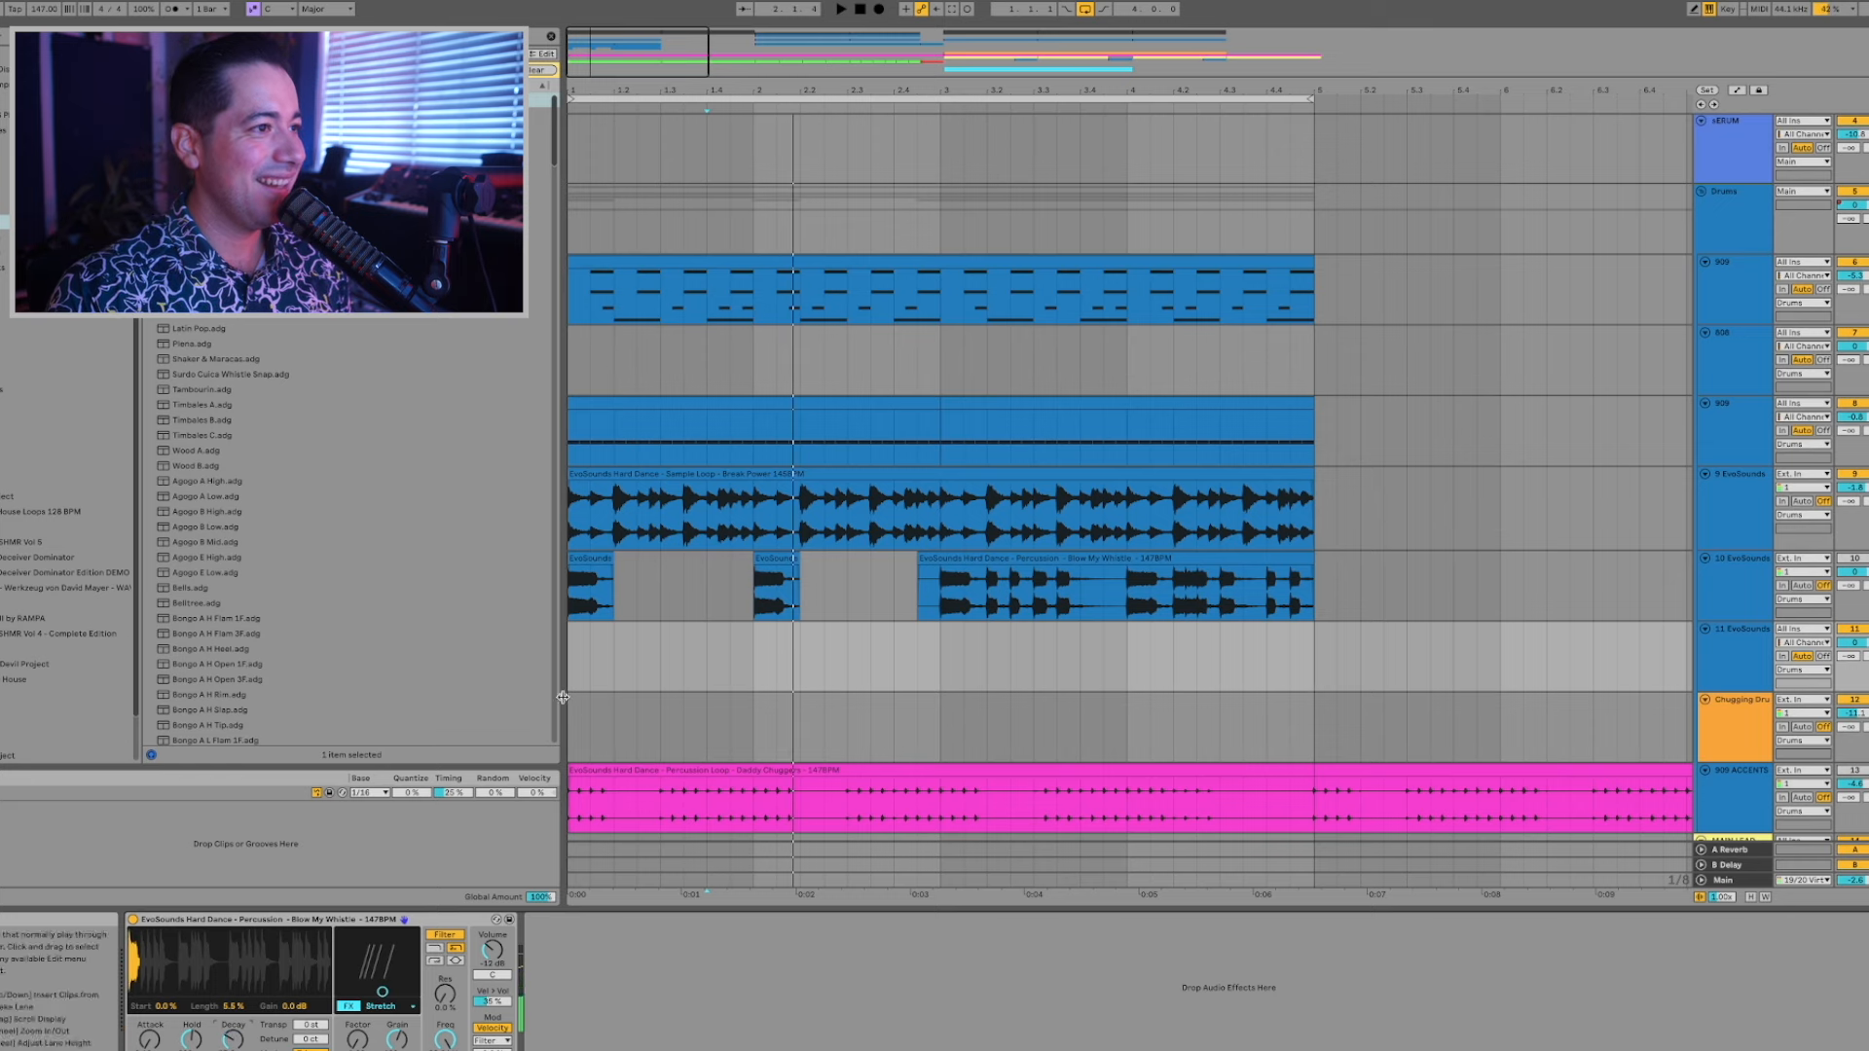
pyautogui.click(582, 670)
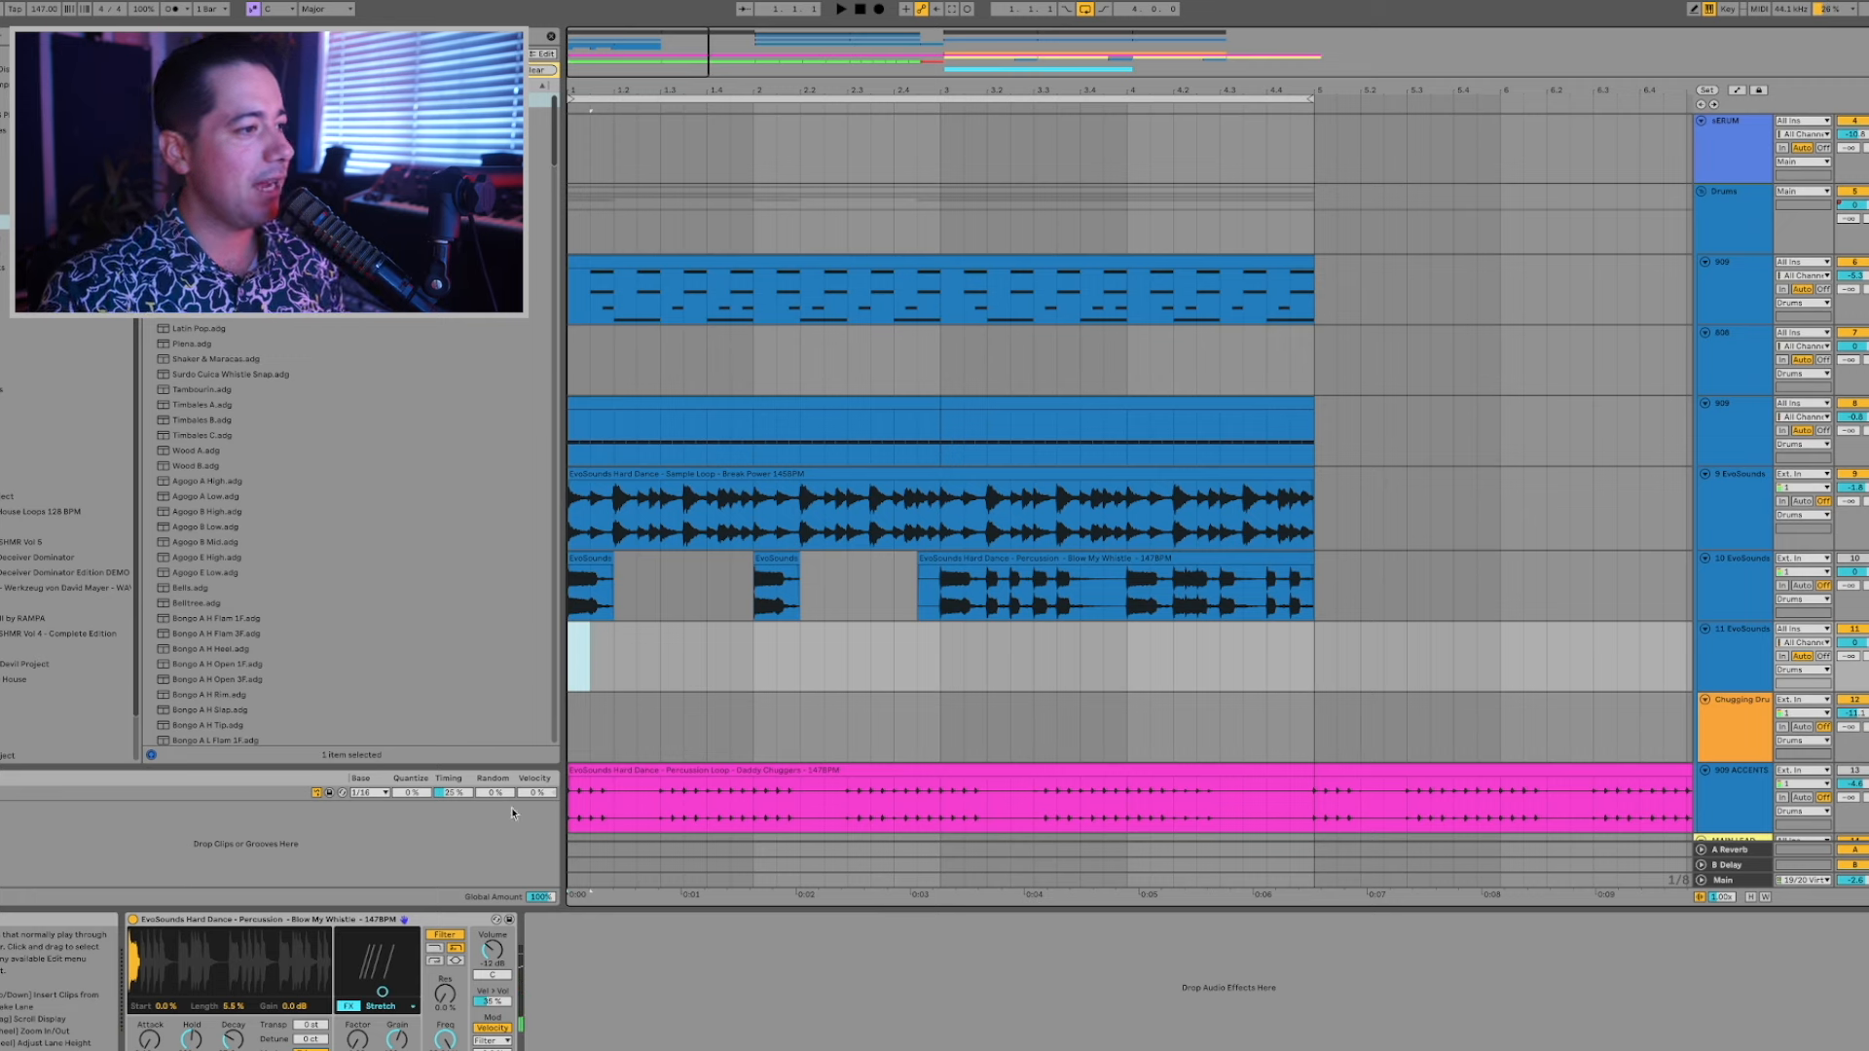
pyautogui.click(879, 10)
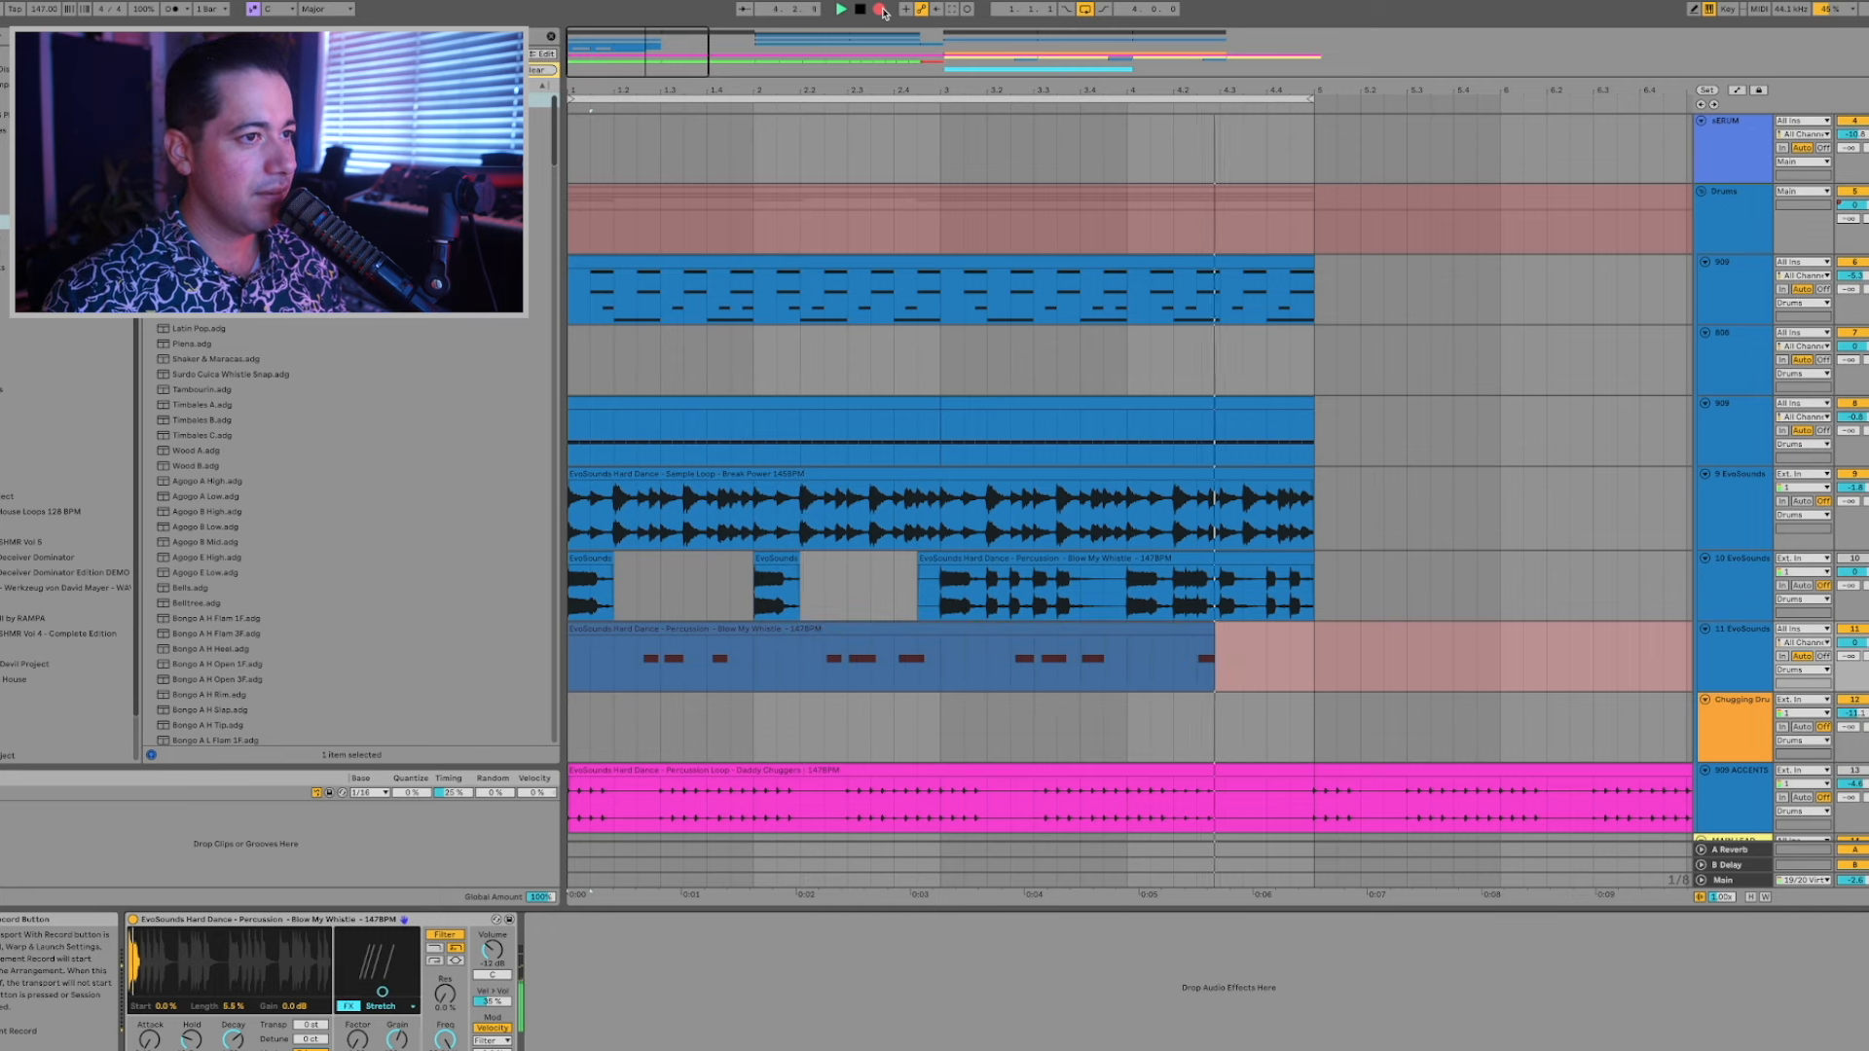
pyautogui.press('space')
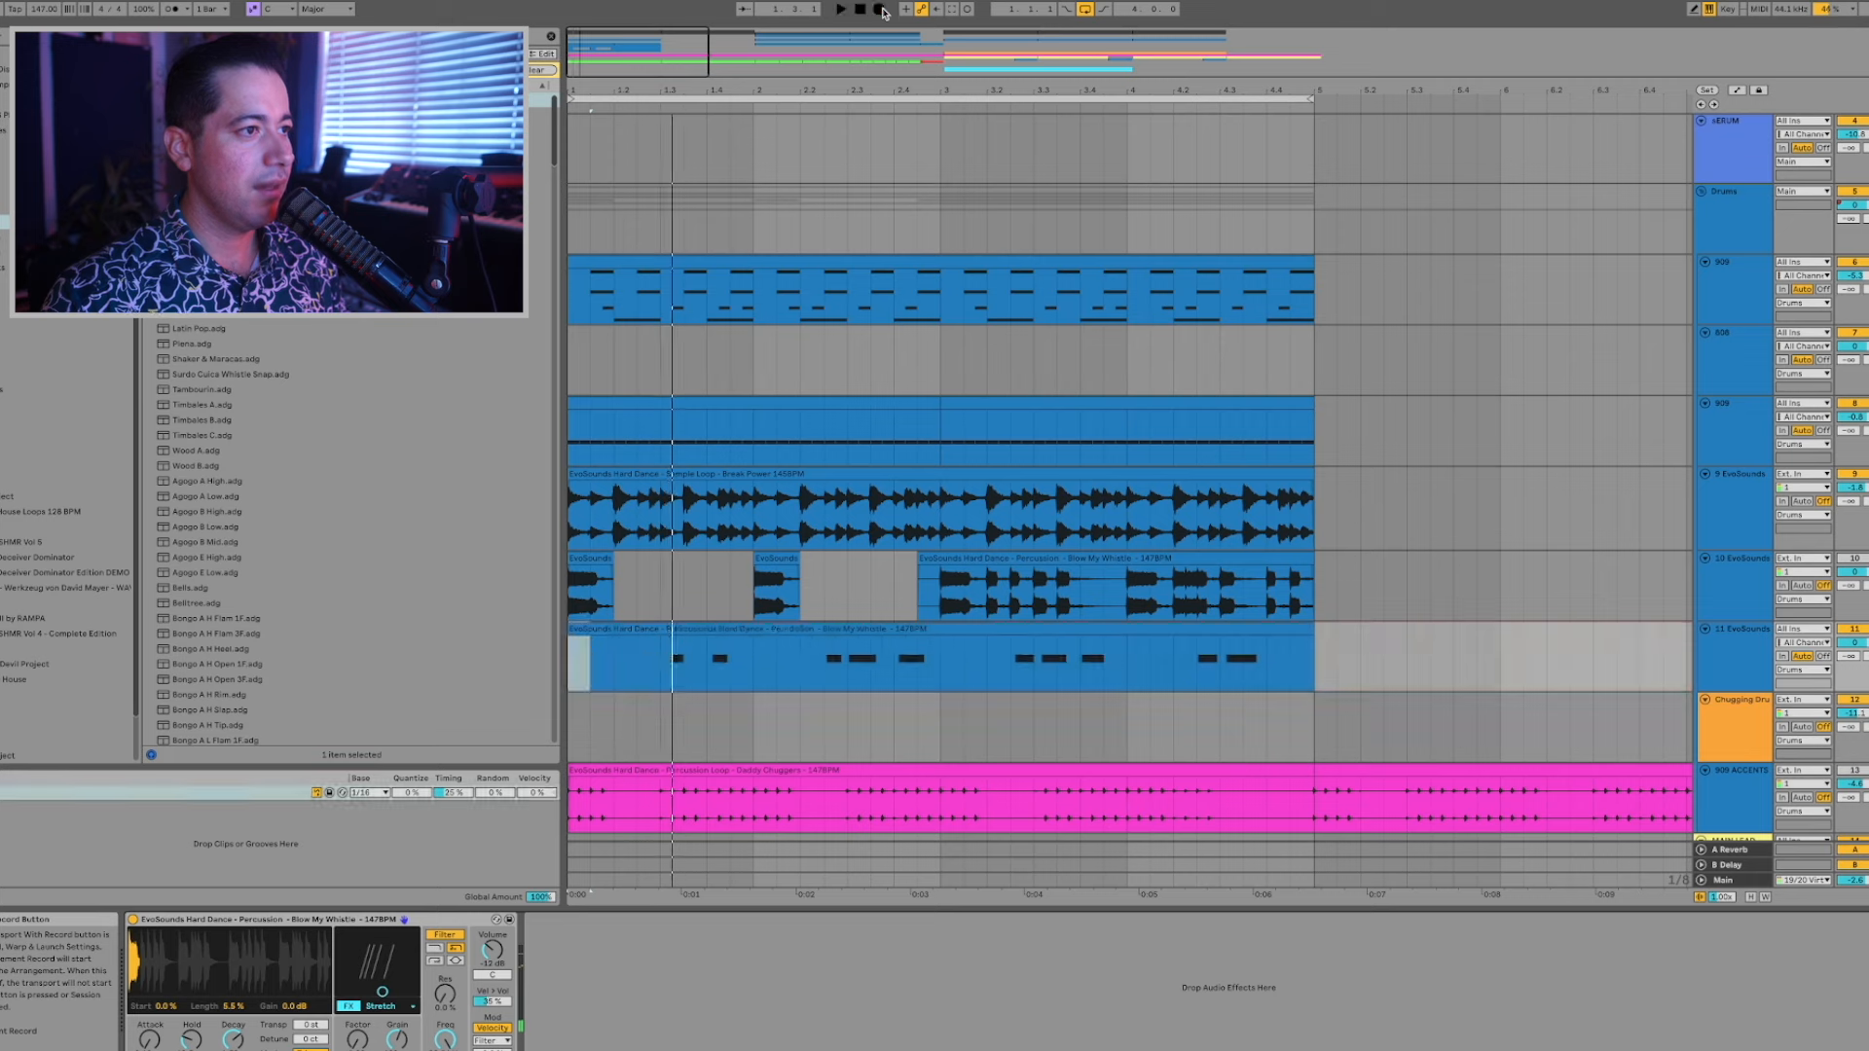
# Duplicate the first two bars of the recorded whistle pattern over bars 3 and 4, and select both clips.
pyautogui.moveTo(950, 668); pyautogui.dragTo(593, 643)
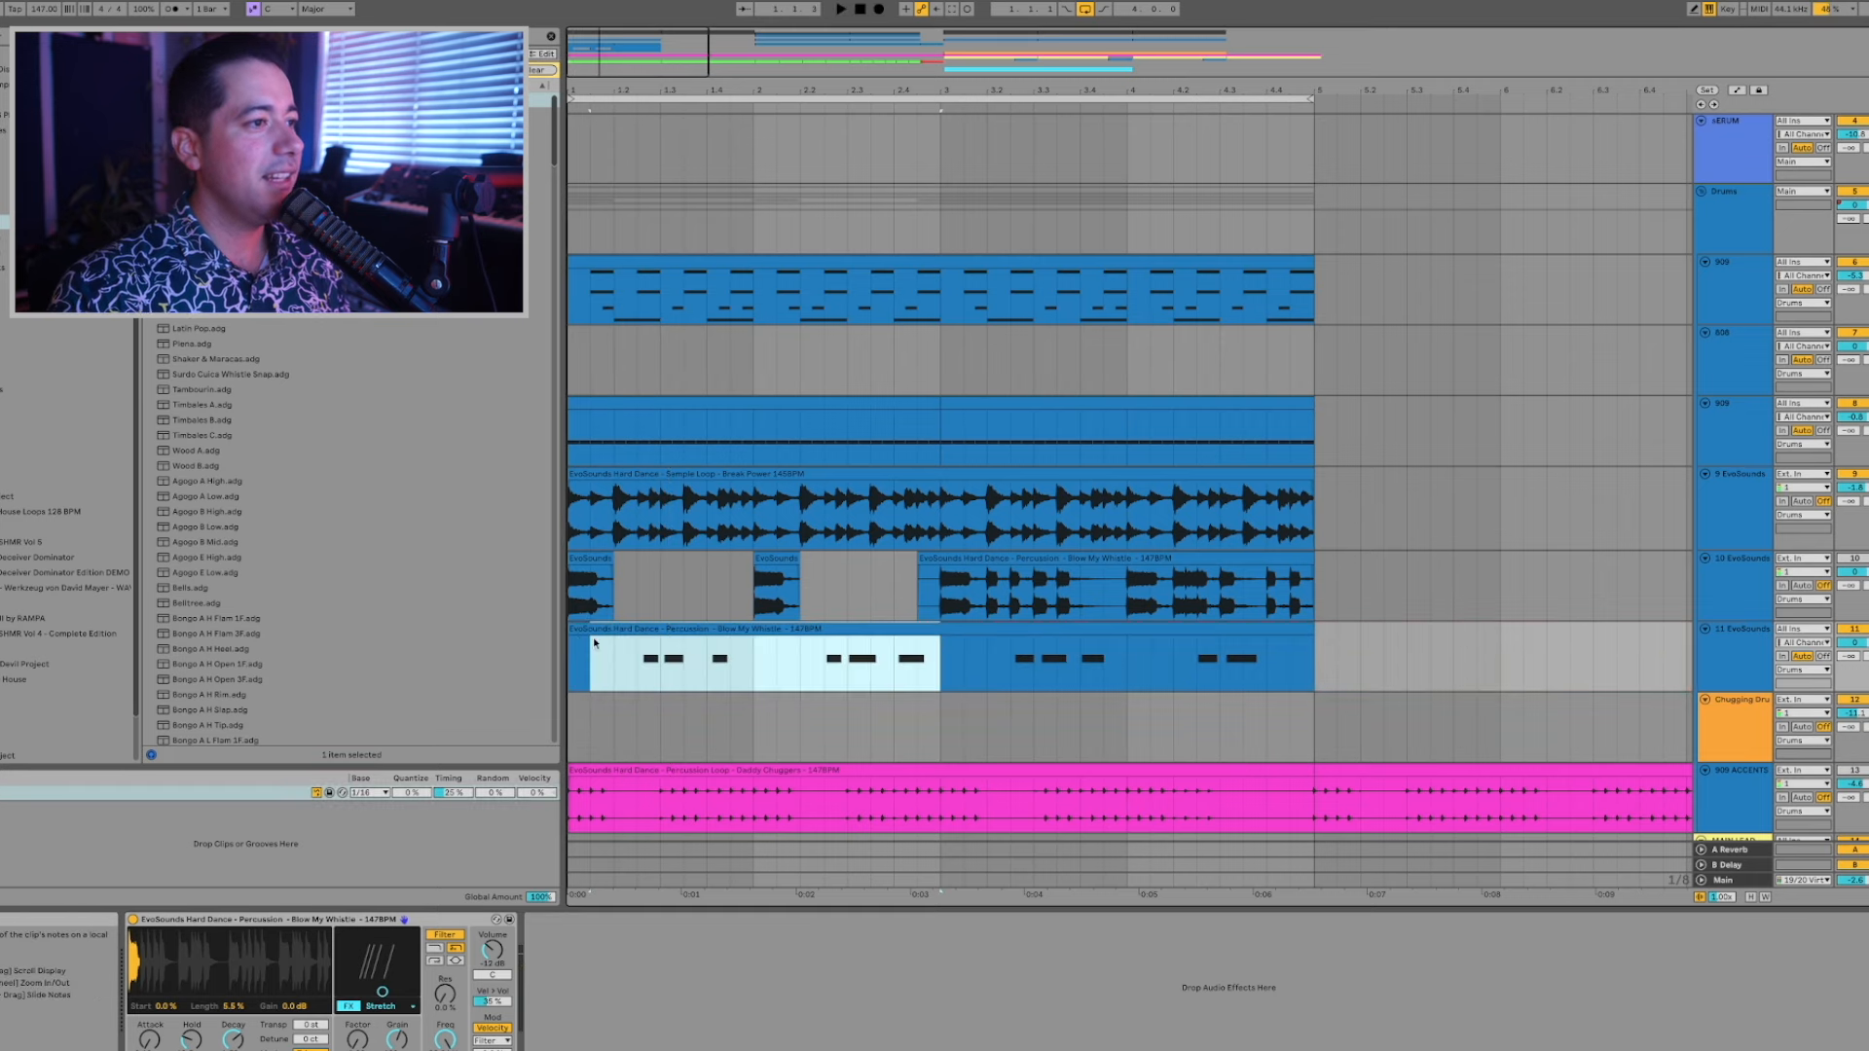
pyautogui.hotkey('ctrl', 'd')
pyautogui.keyDown('shift'); pyautogui.click(907, 623); pyautogui.keyUp('shift')
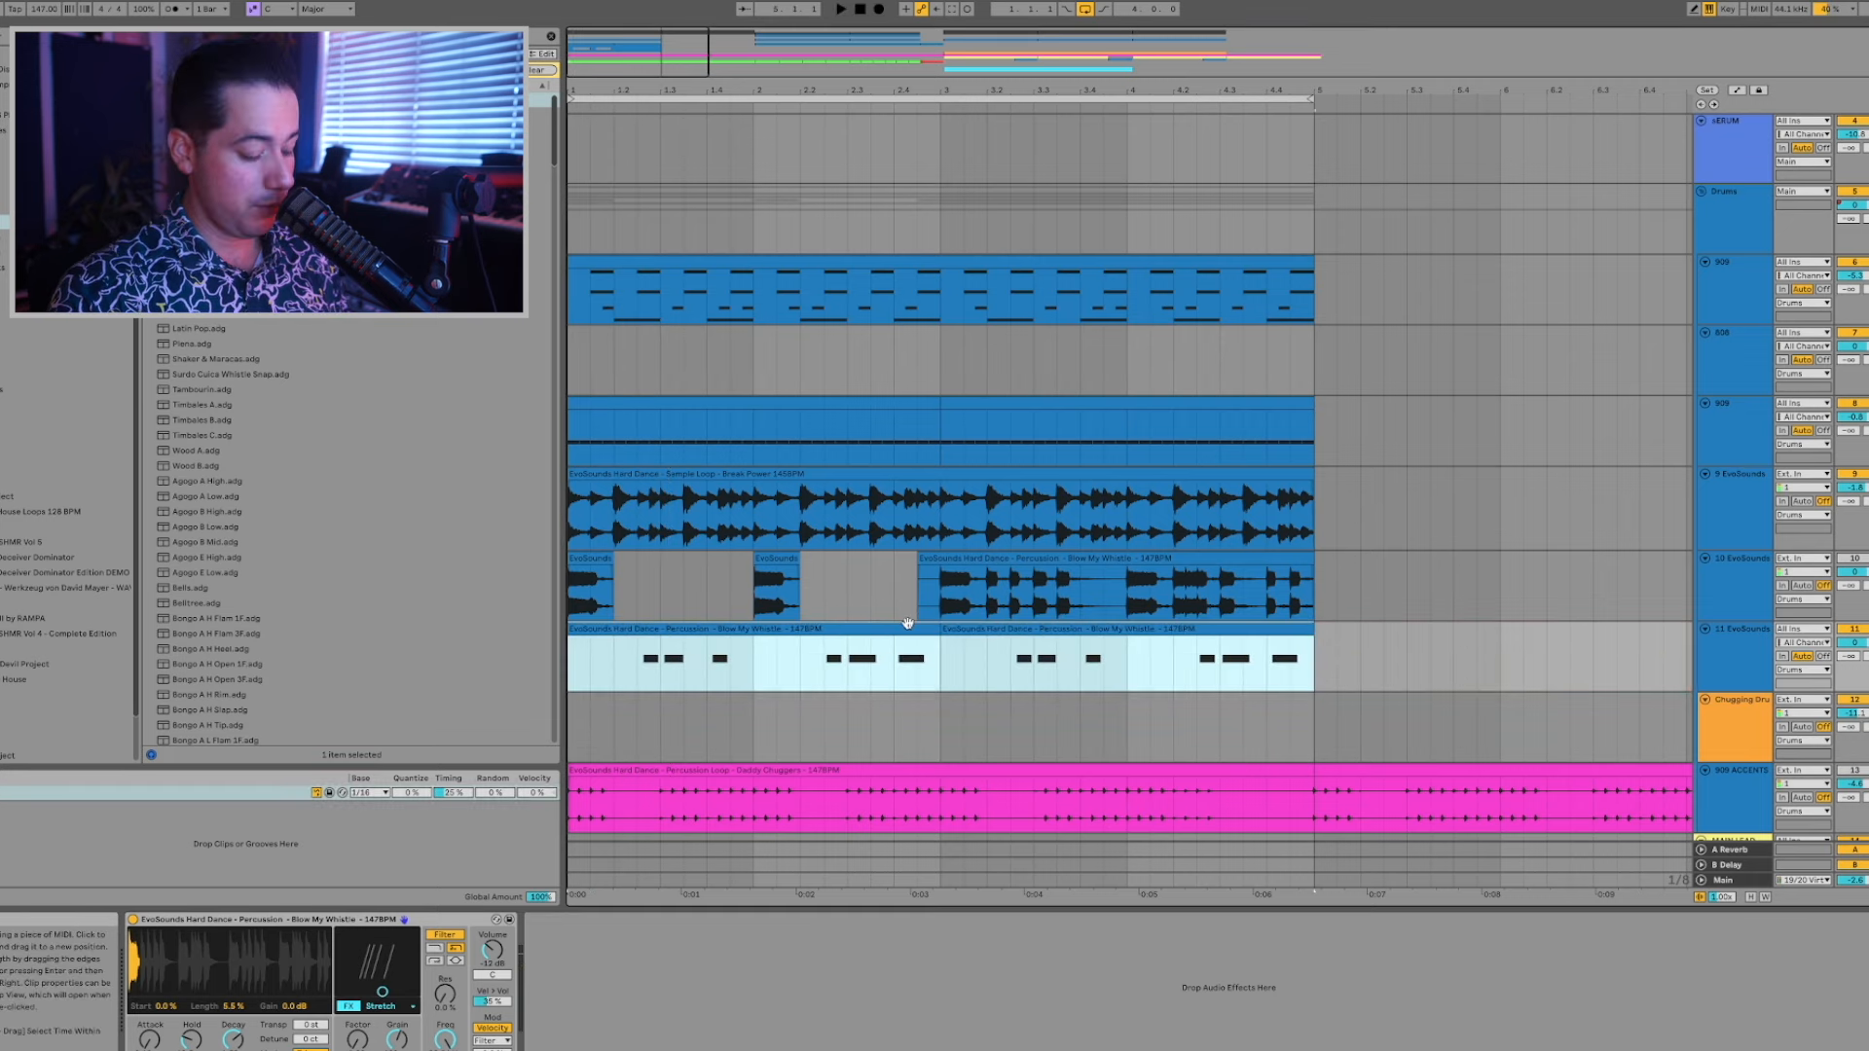
# Join the two whistle clips into one, quantize all of its notes, and play the pattern back.
pyautogui.hotkey('shift', 'Tab')
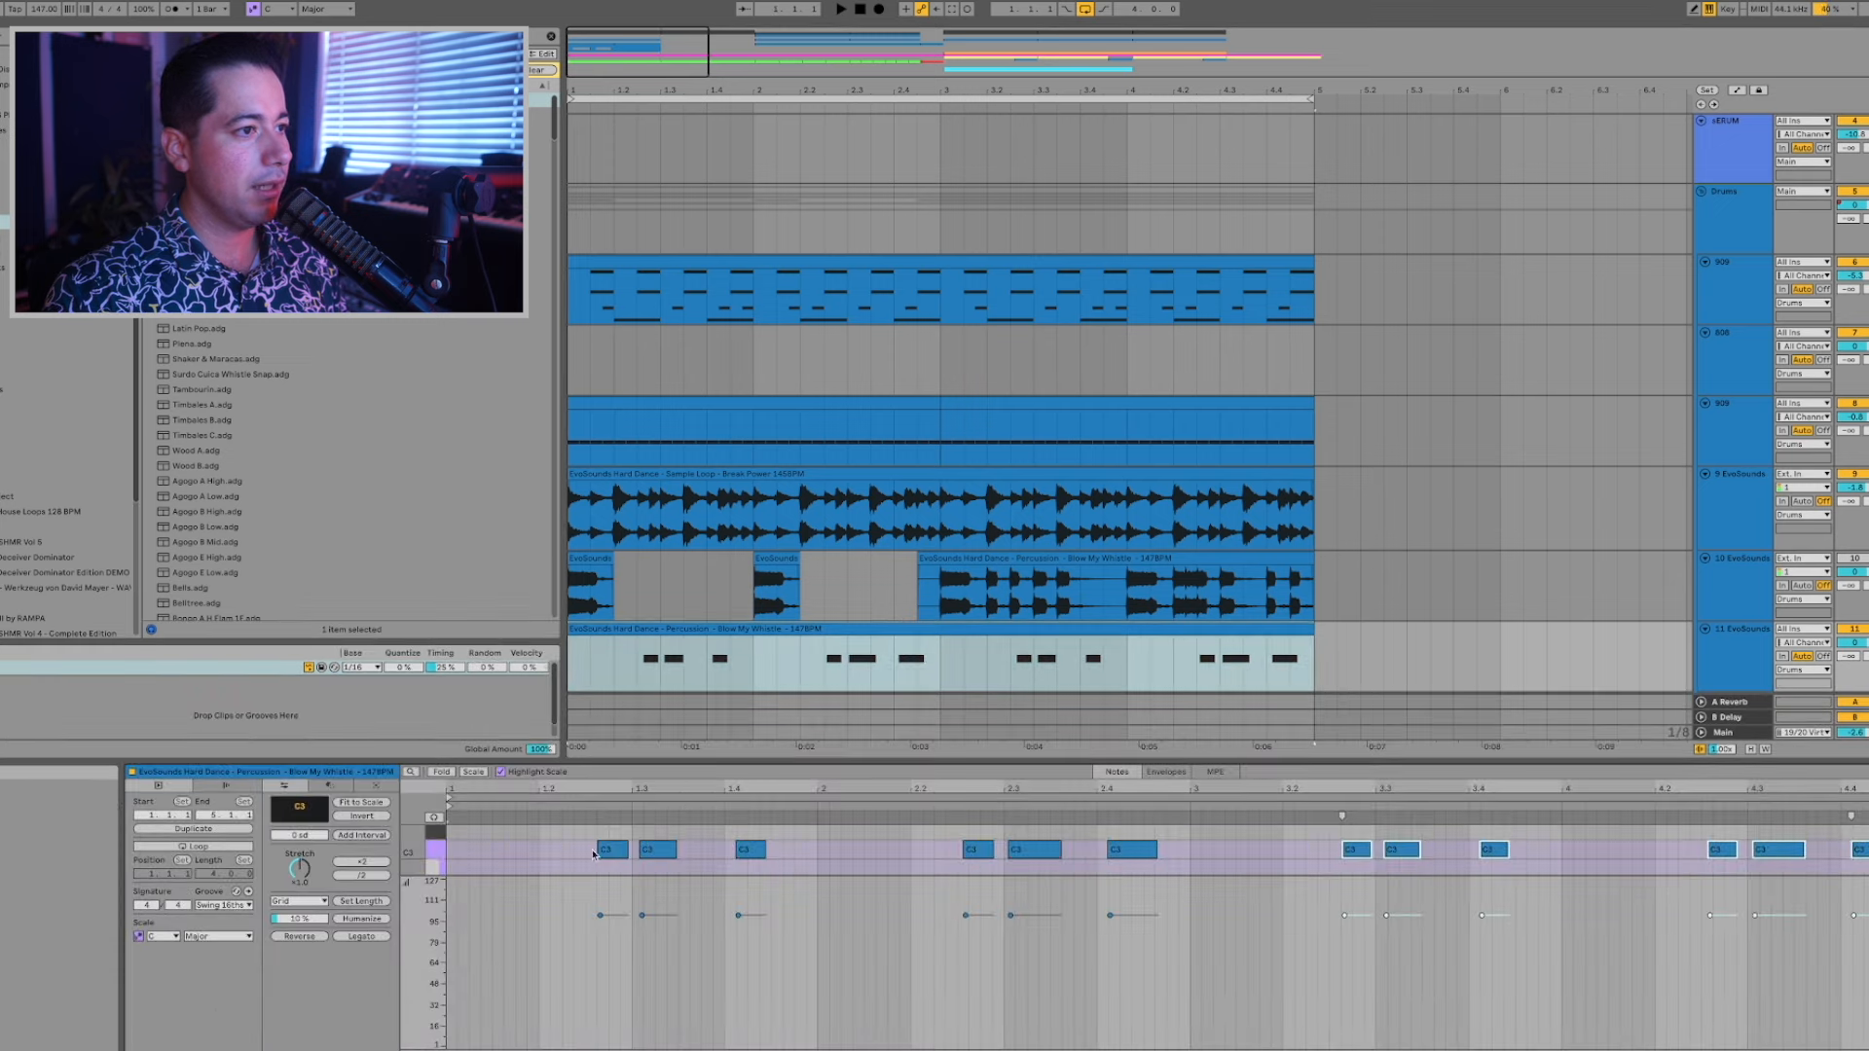
pyautogui.hotkey('ctrl', 'a')
pyautogui.press('space')
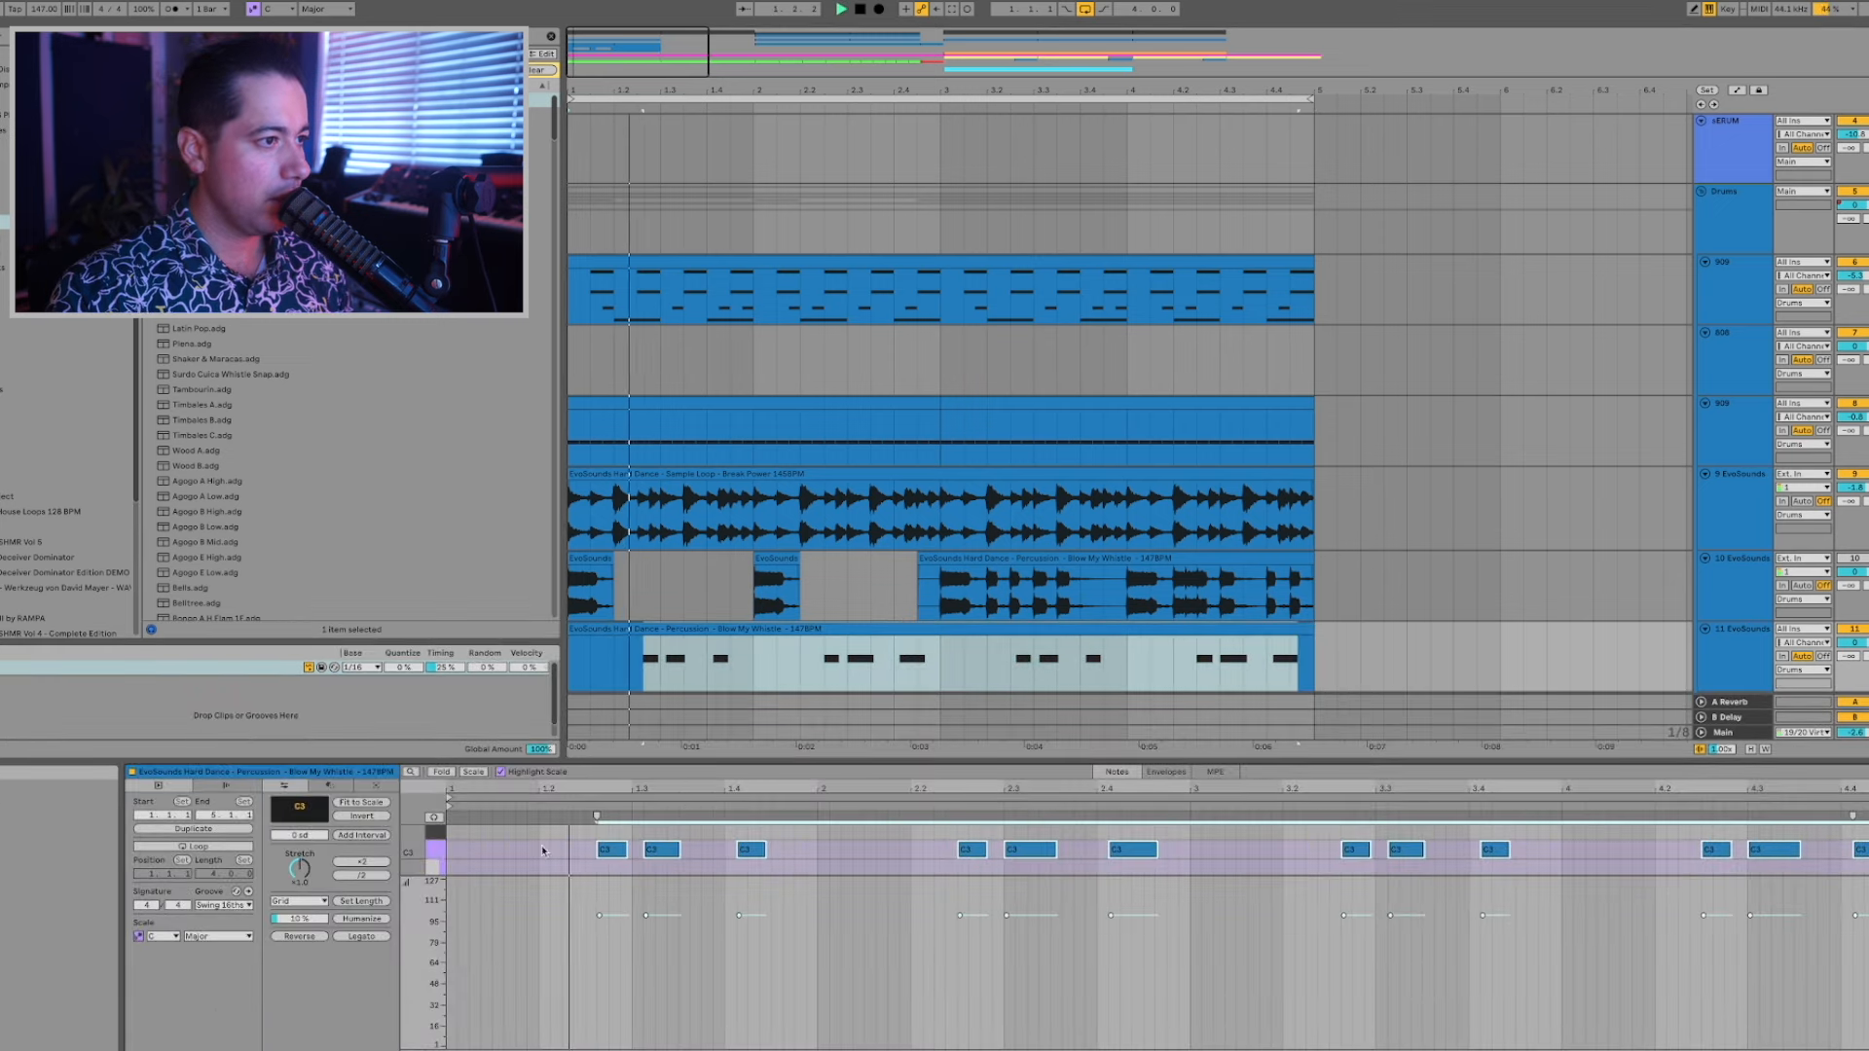
pyautogui.press('space')
pyautogui.moveTo(585, 881); pyautogui.dragTo(535, 995)
pyautogui.press('space')
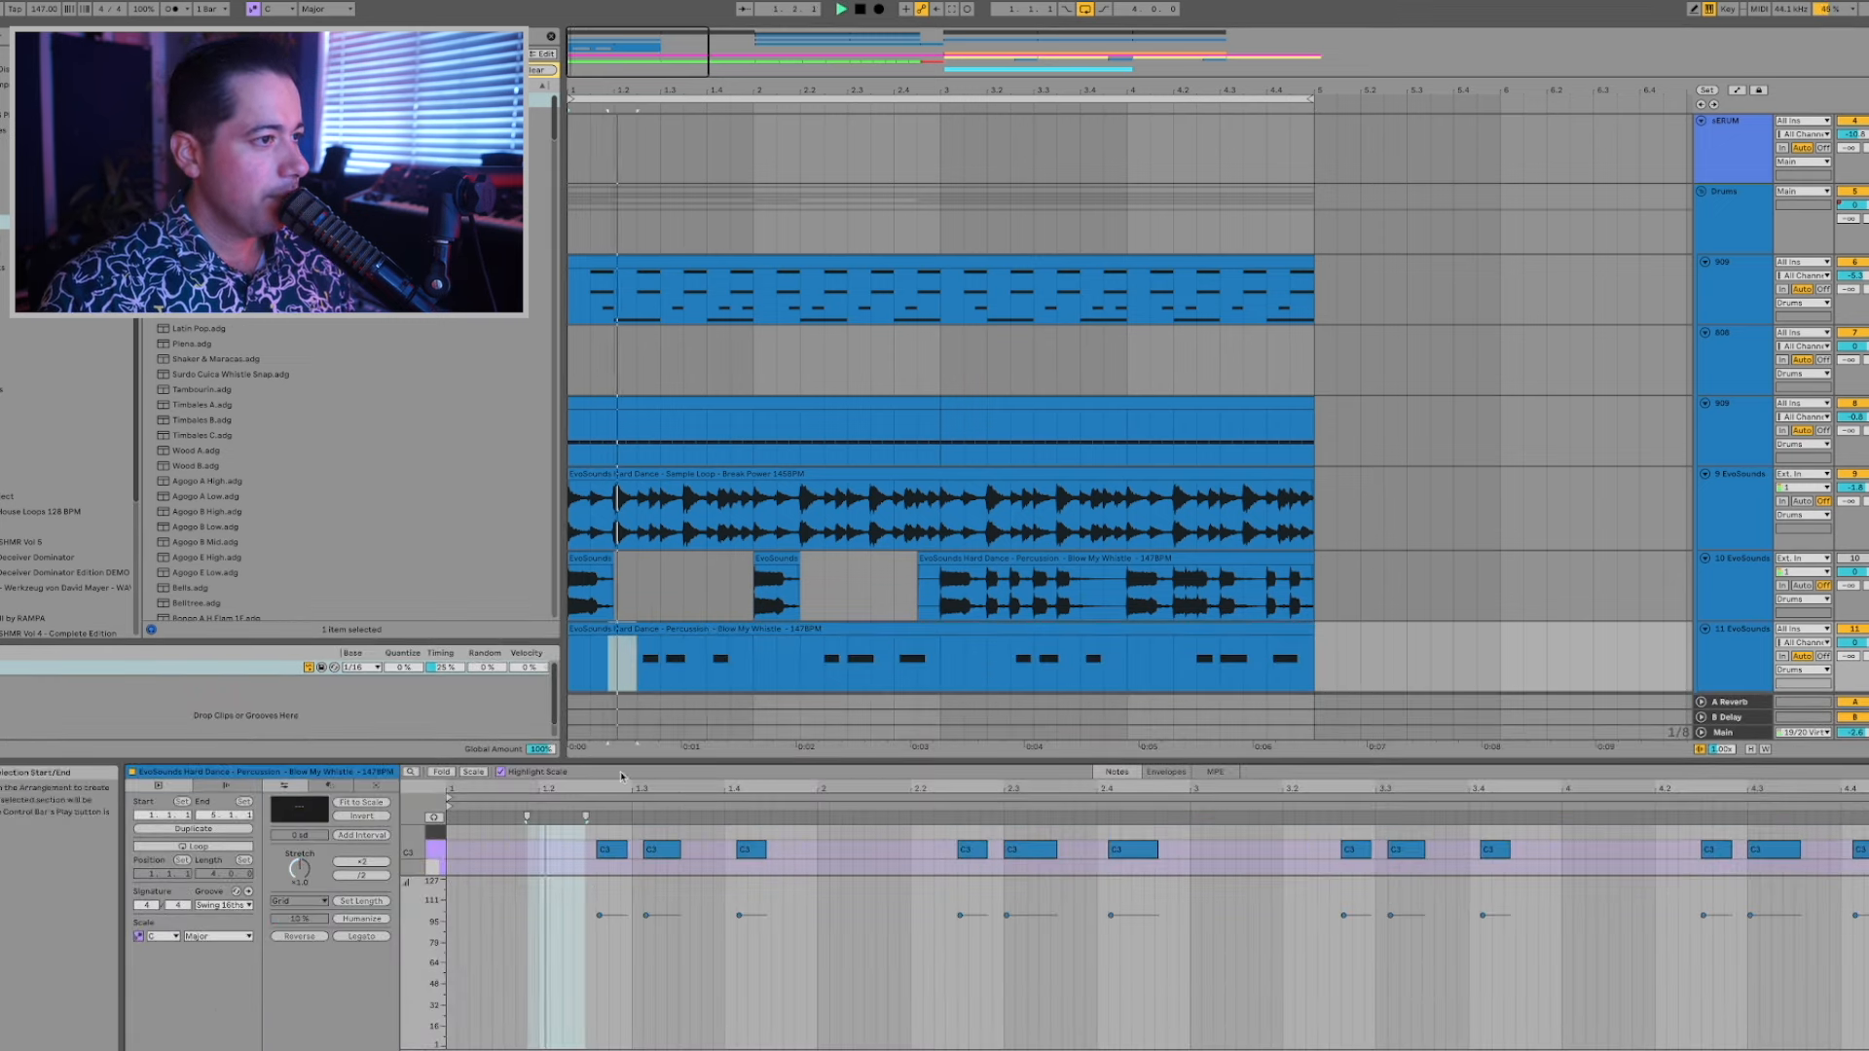
# Nudge the three whistle notes in bar 1 slightly earlier on the grid.
pyautogui.click(600, 856)
pyautogui.press('space')
pyautogui.moveTo(606, 856); pyautogui.dragTo(749, 854)
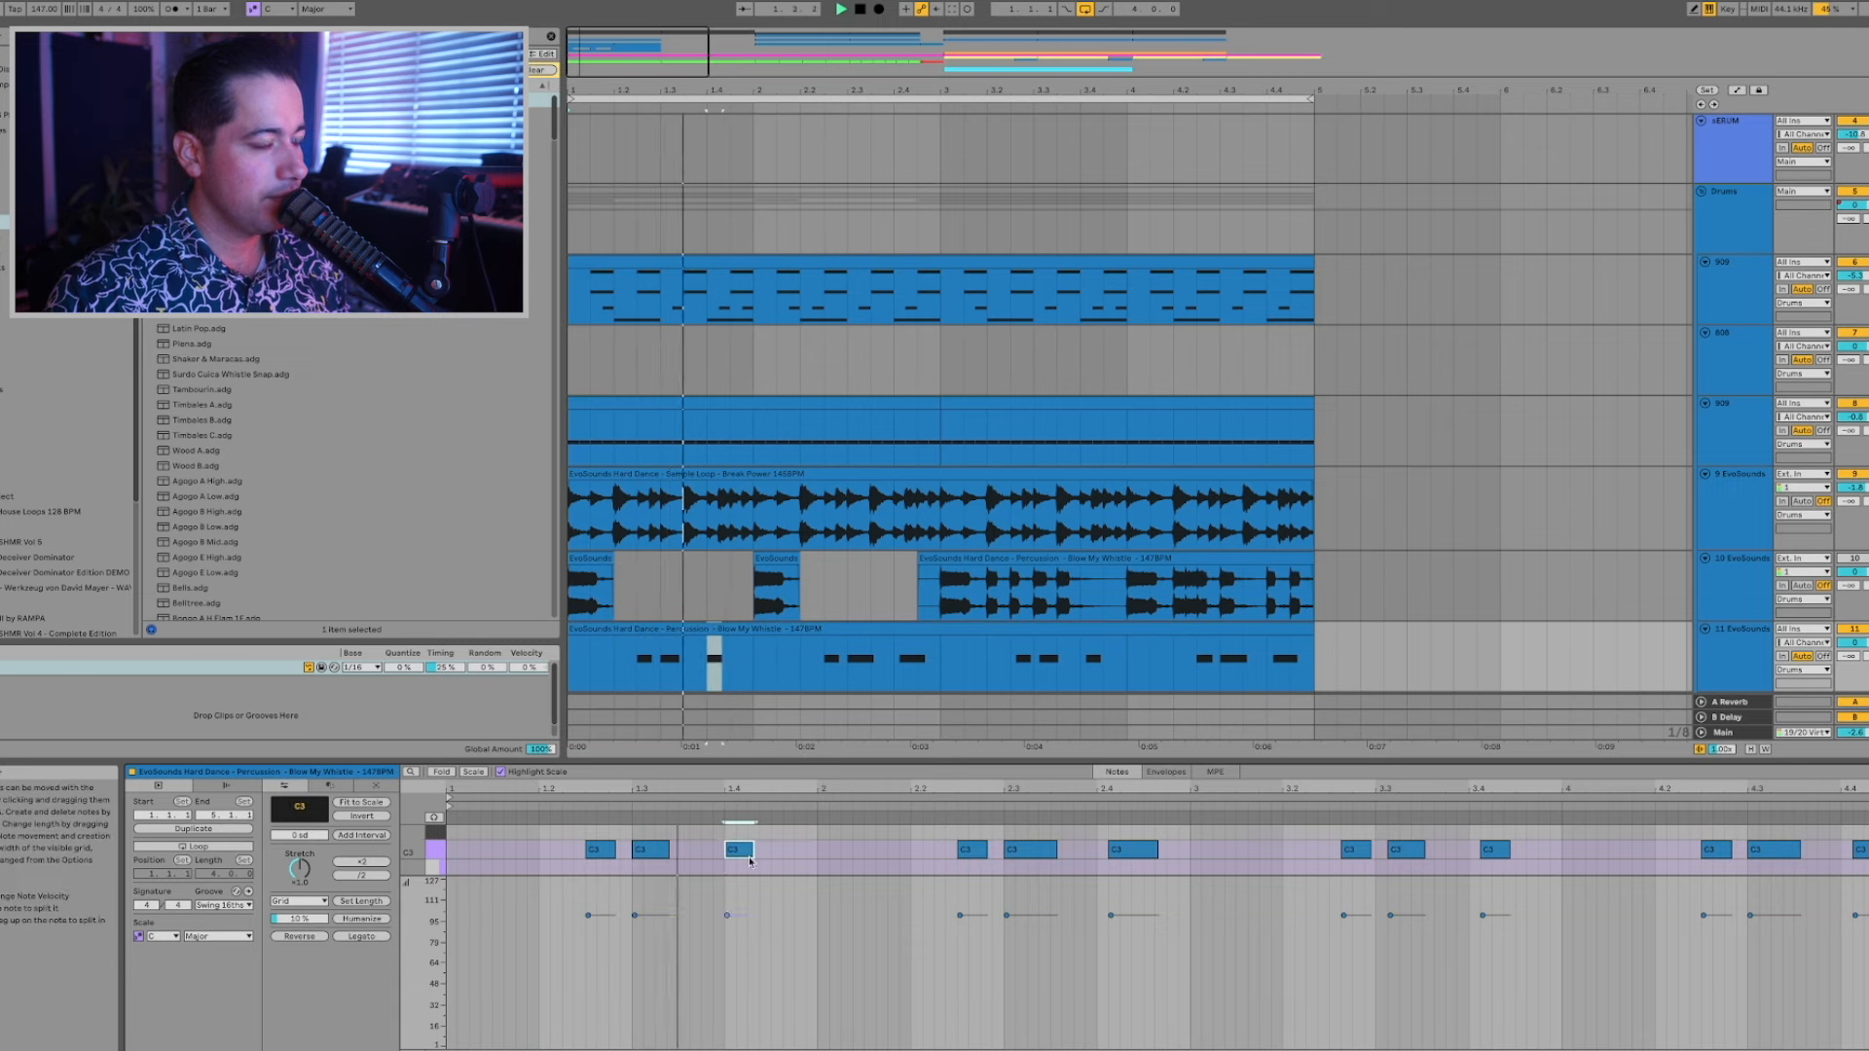
# Nudge the third whistle note of bar 2, all three in bar 3 and the last one in bar 4 slightly earlier.
pyautogui.moveTo(905, 871); pyautogui.dragTo(1867, 827)
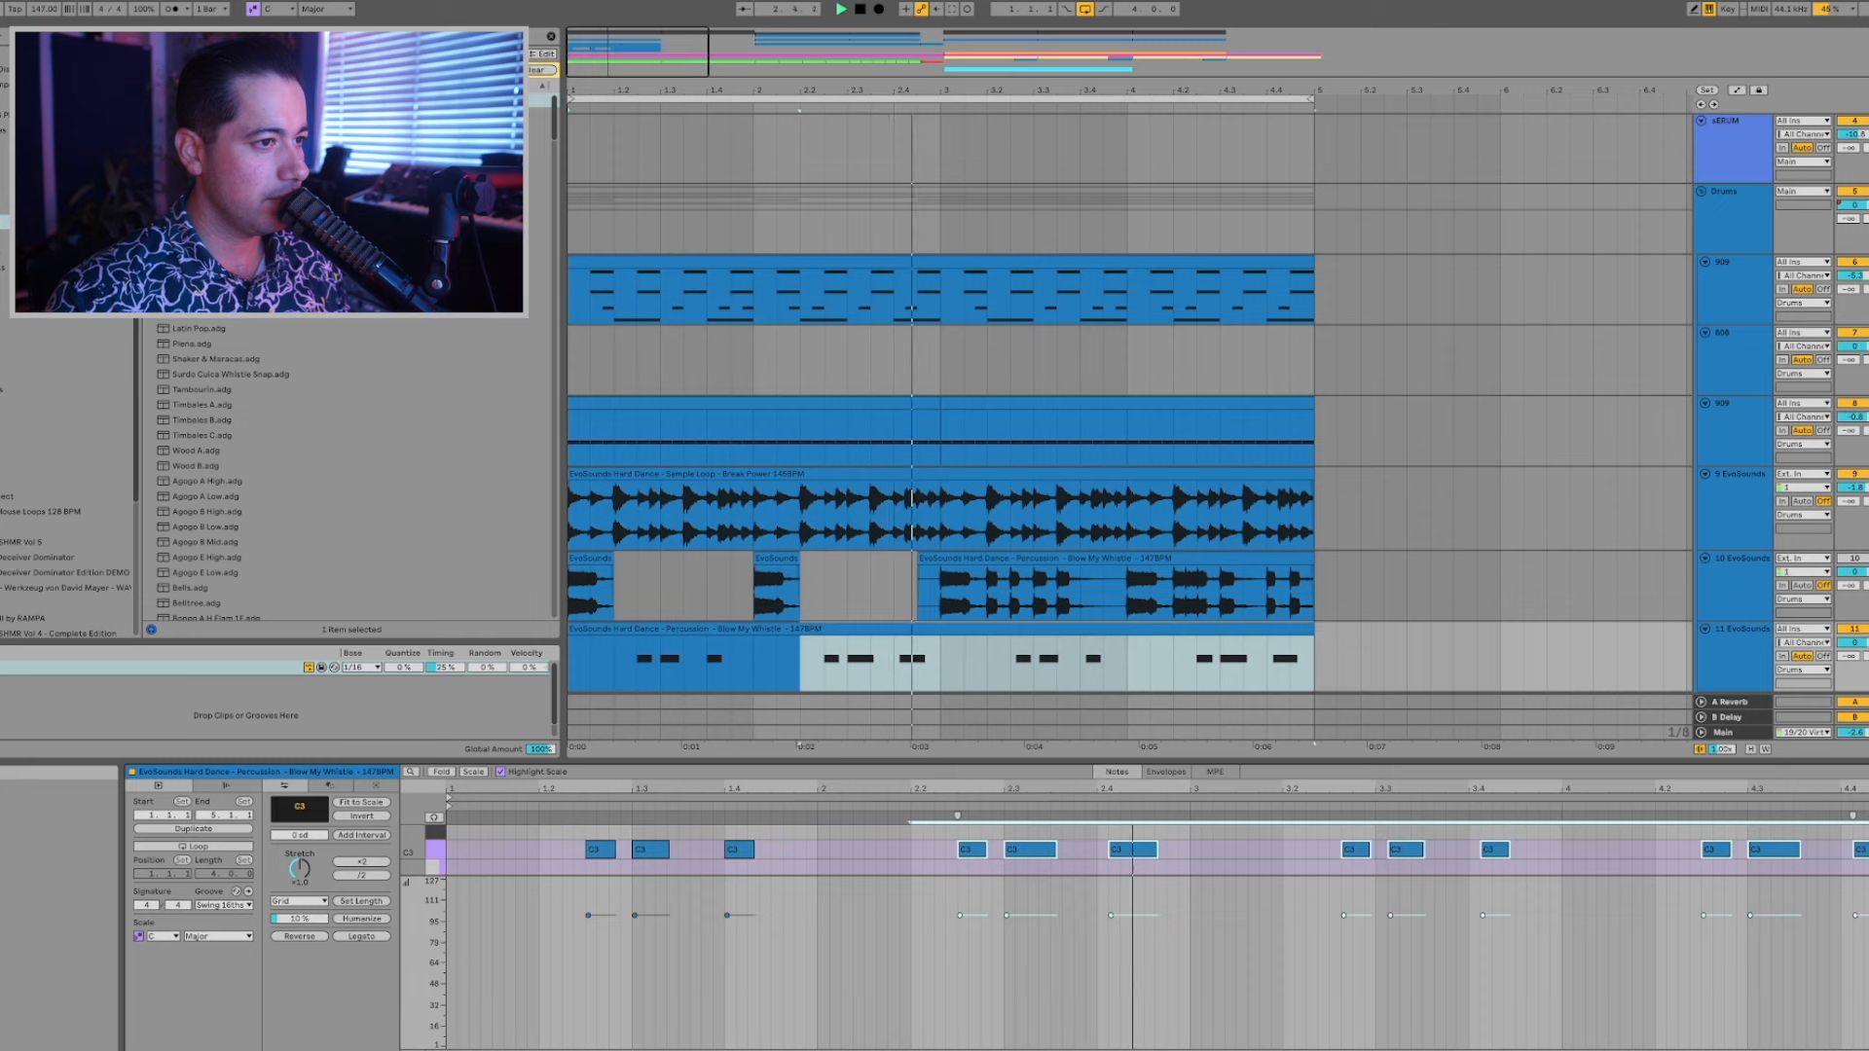
pyautogui.click(1087, 843)
pyautogui.moveTo(1120, 845); pyautogui.dragTo(1108, 845)
pyautogui.click(979, 853)
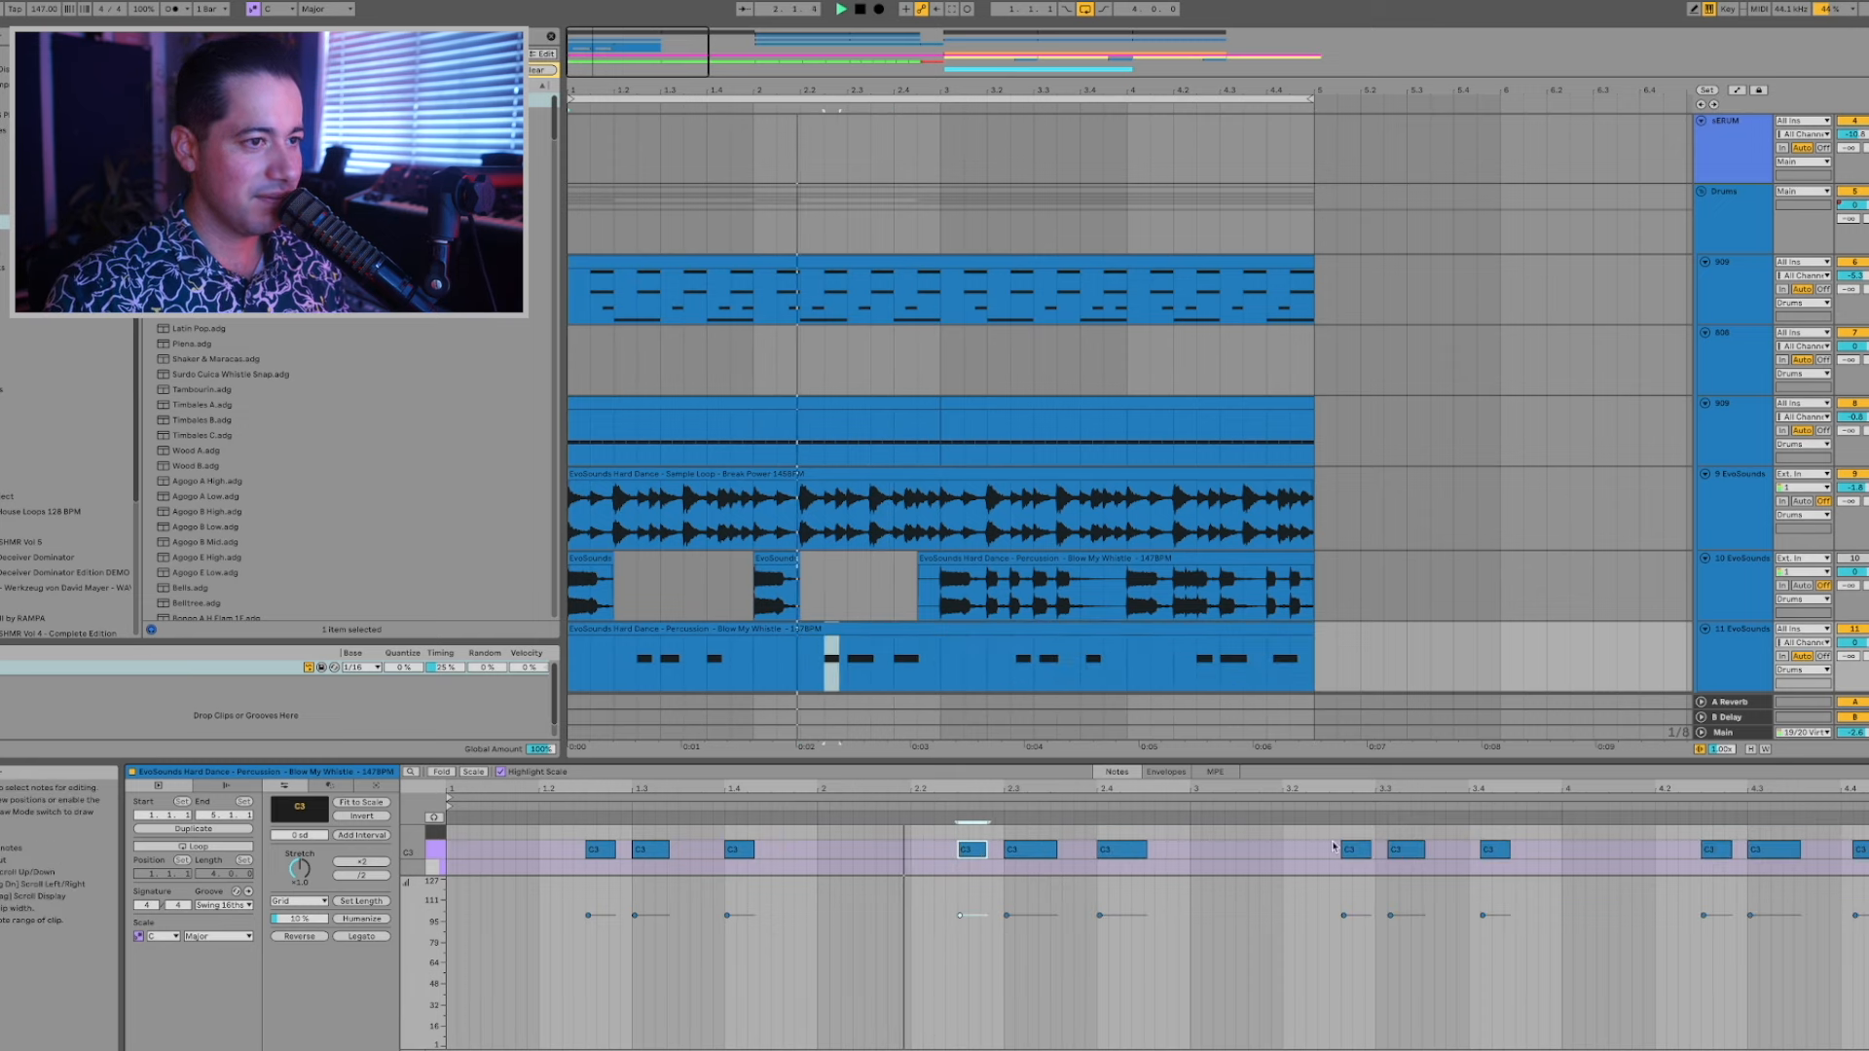
pyautogui.click(1366, 853)
pyautogui.moveTo(1368, 853); pyautogui.dragTo(1484, 849)
pyautogui.click(1711, 848)
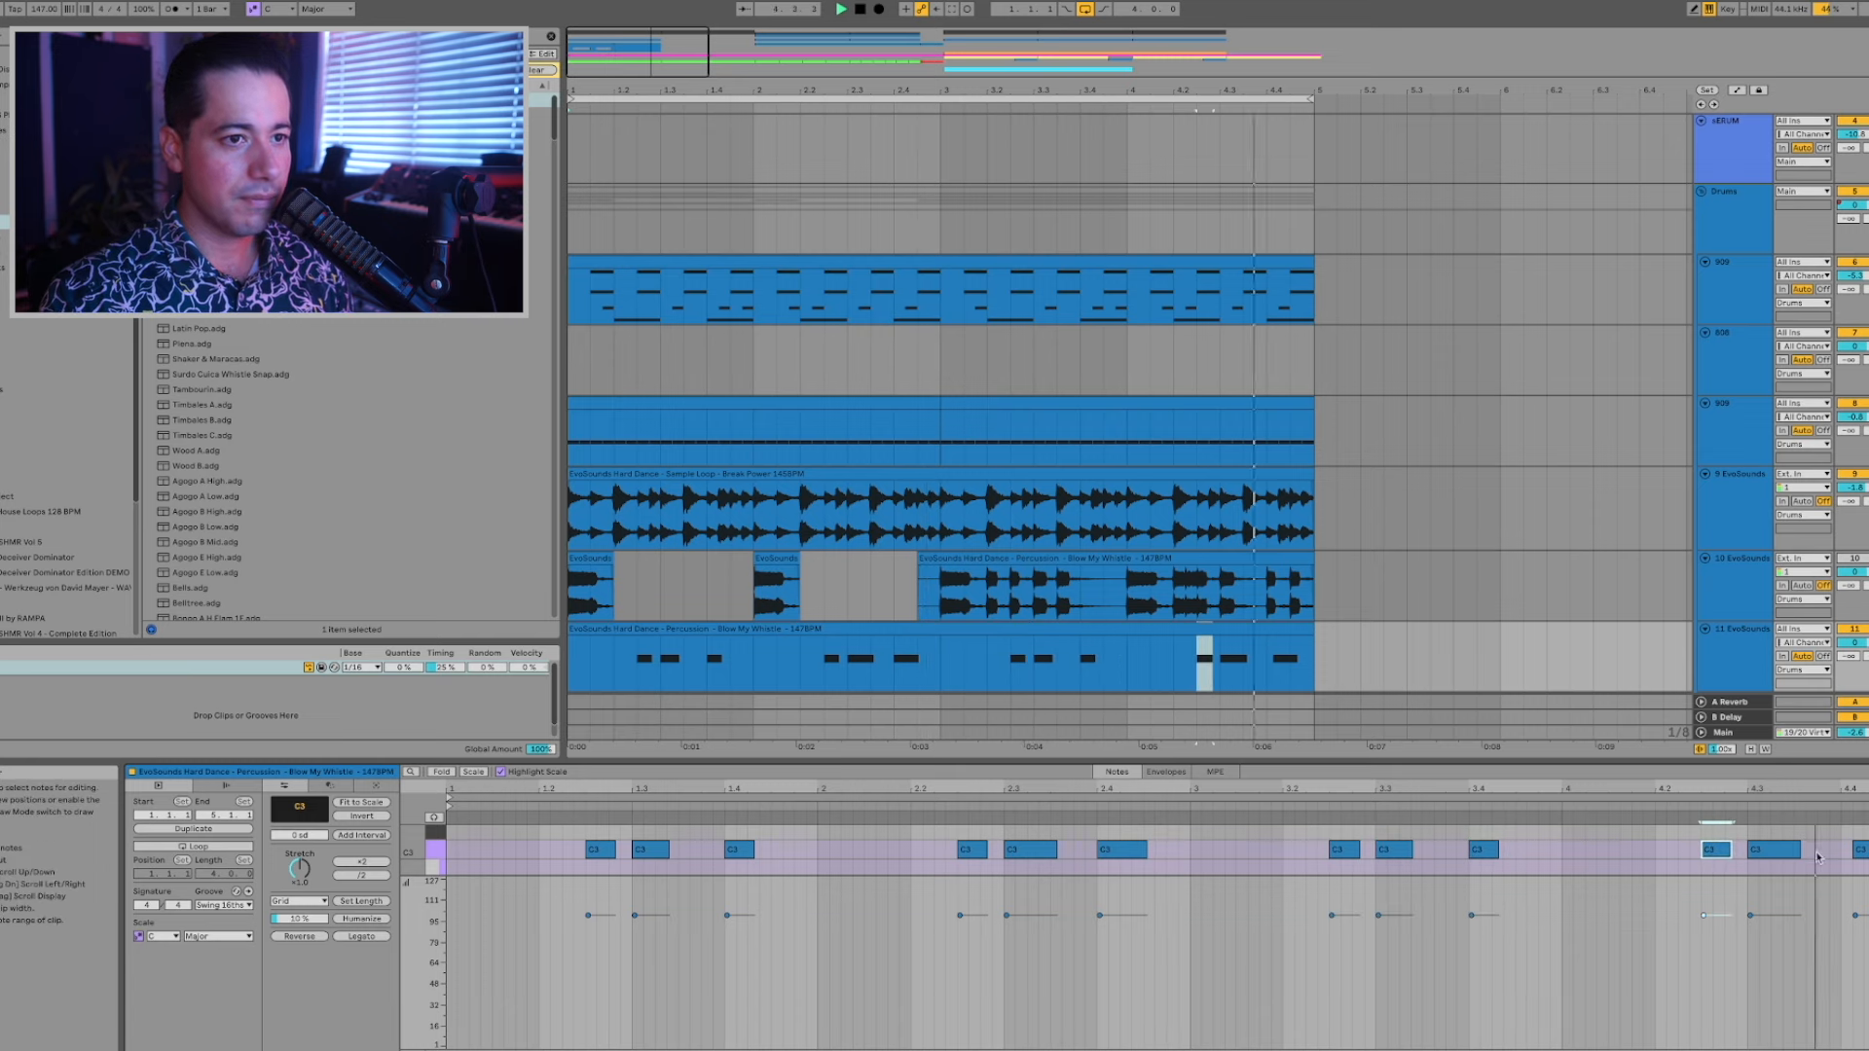
pyautogui.click(1855, 848)
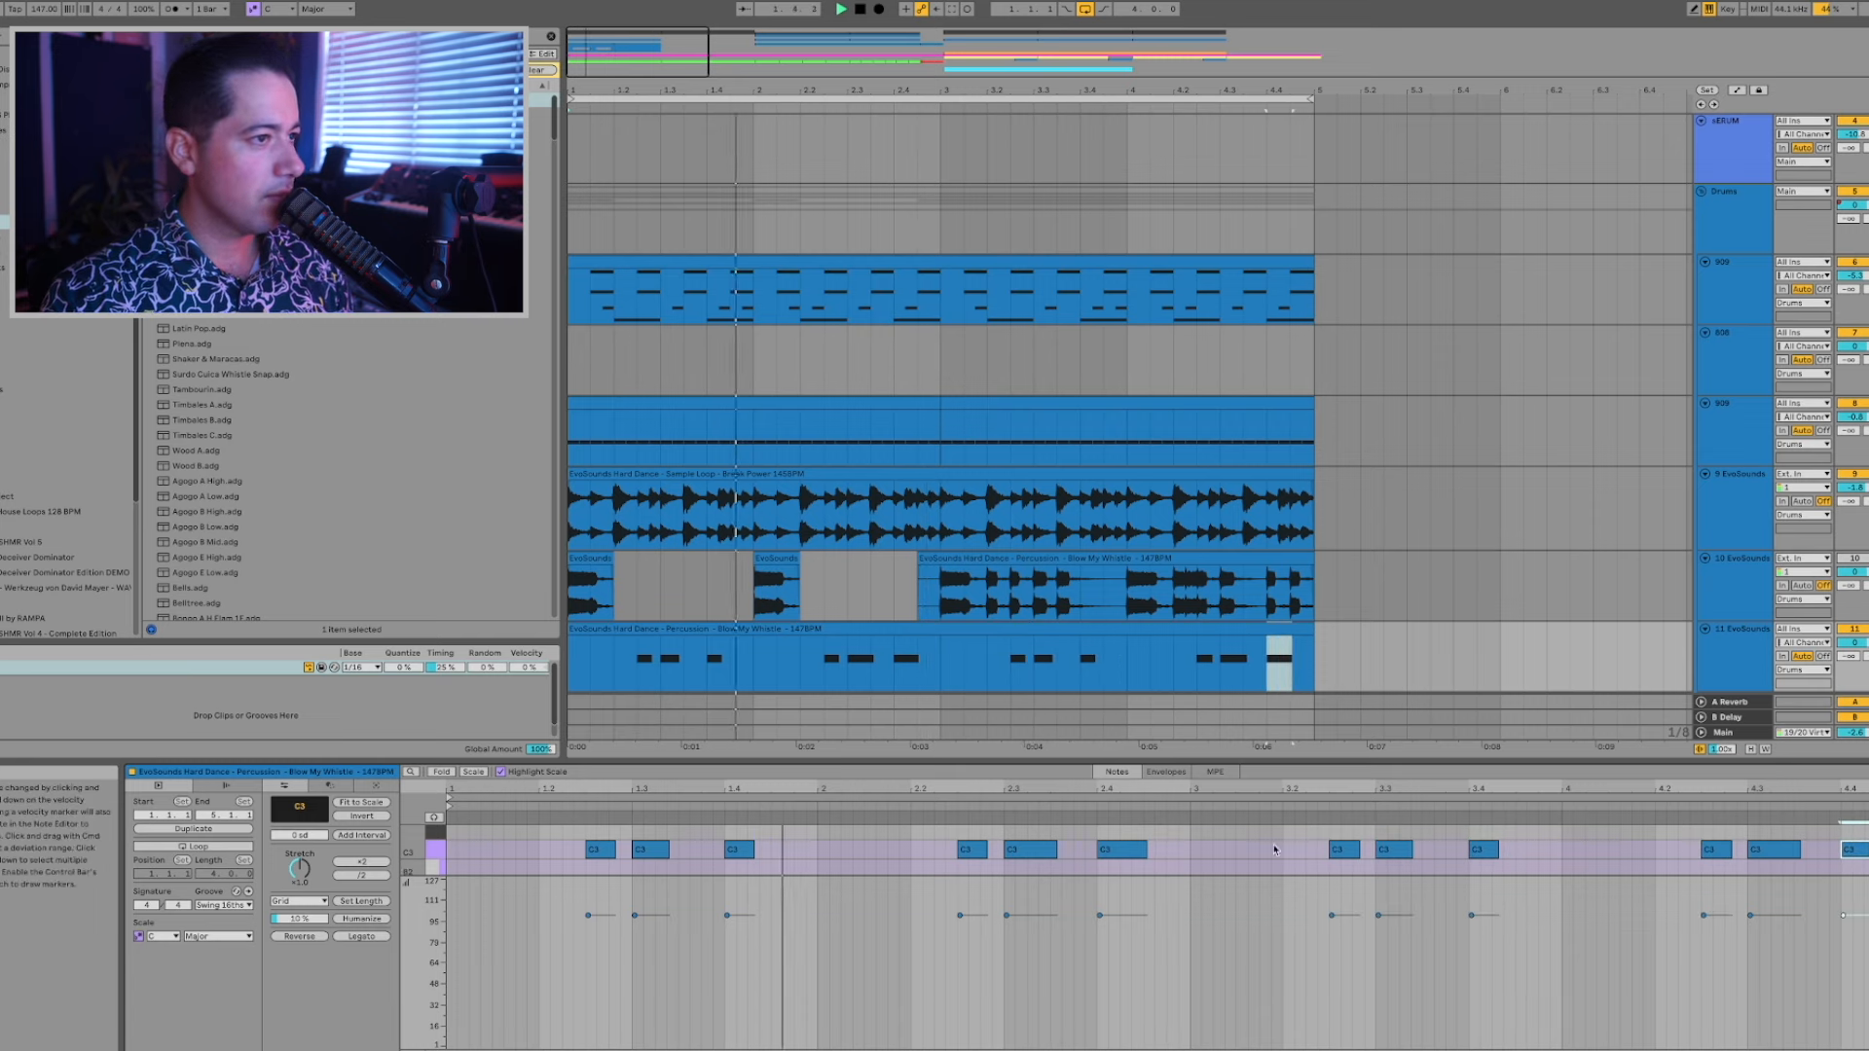
# Lower the velocities of bar 1's three whistle notes to about 80, 96 and 82.
pyautogui.click(884, 633)
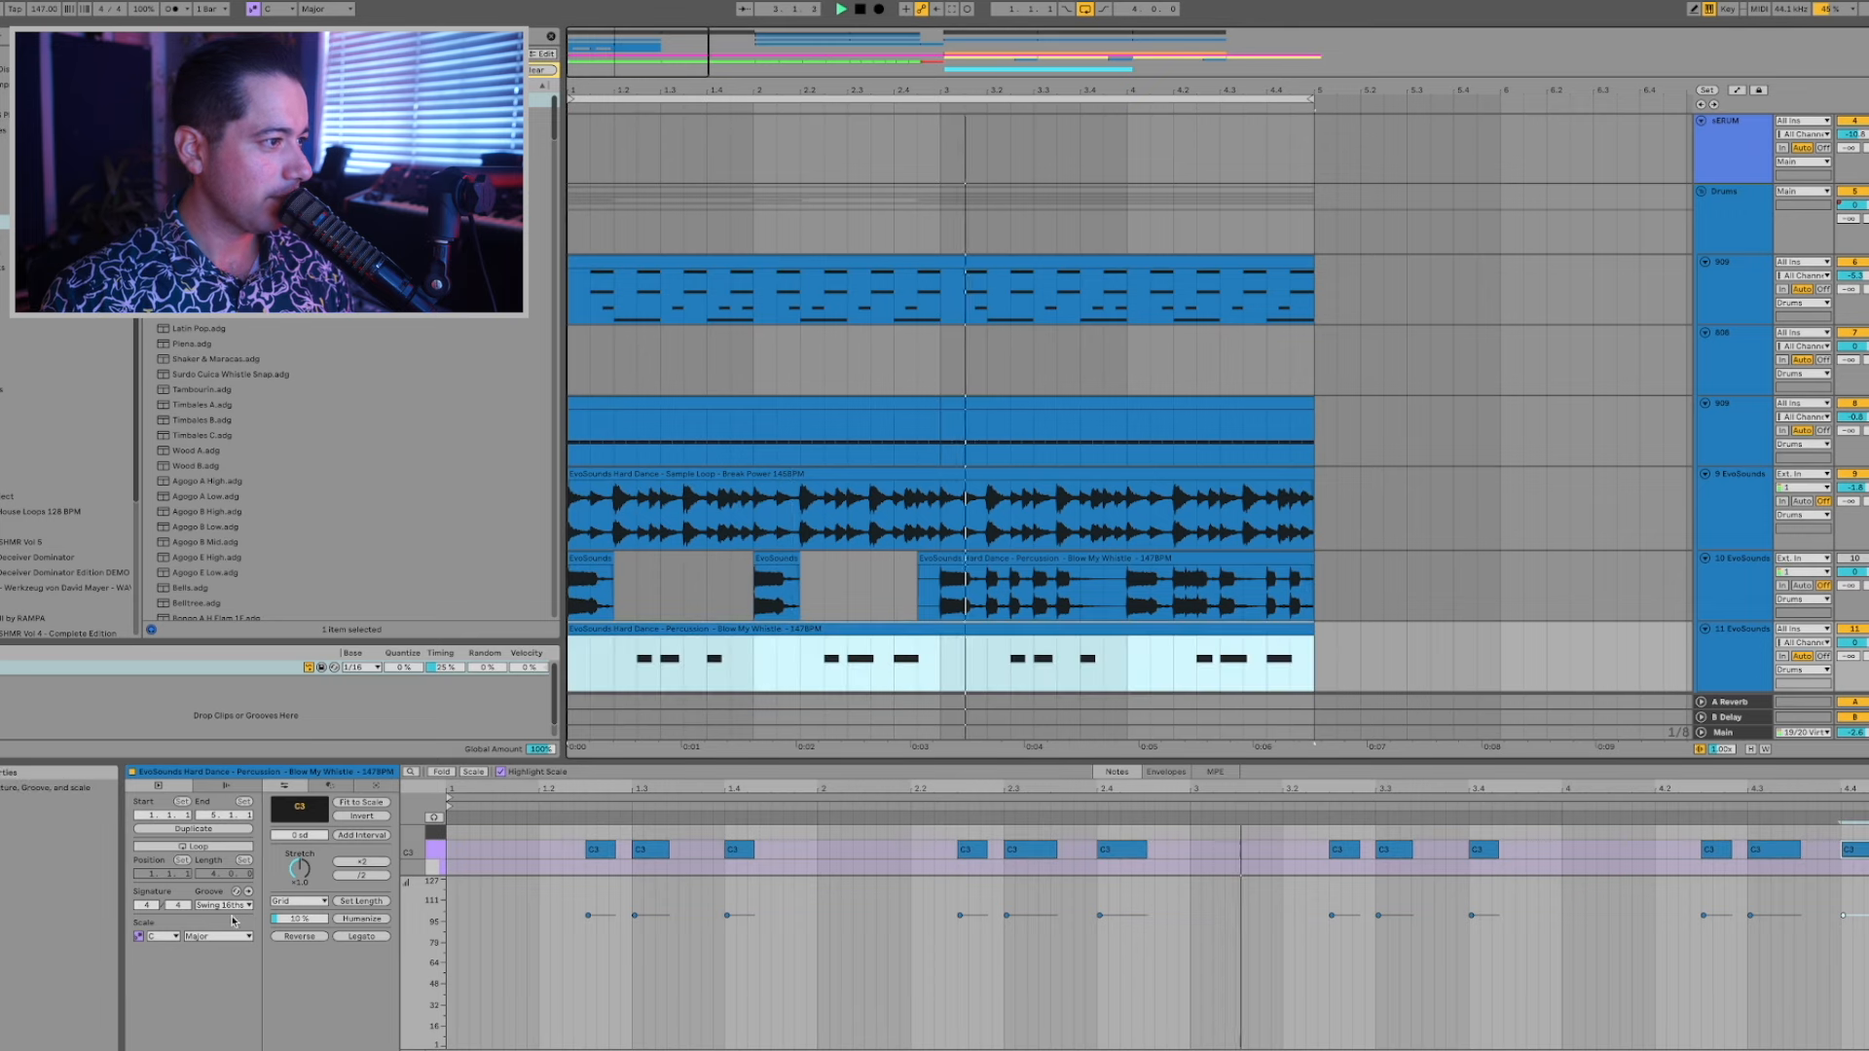
pyautogui.press('space')
pyautogui.click(588, 916)
pyautogui.moveTo(738, 916)
pyautogui.mouseDown()
pyautogui.moveTo(738, 940)
pyautogui.moveTo(652, 921)
pyautogui.mouseUp()
pyautogui.press('space')
# Lower the velocities of the first and third whistle notes in bars 2, 3 and 4.
pyautogui.moveTo(981, 916); pyautogui.dragTo(981, 925)
pyautogui.moveTo(1100, 916); pyautogui.dragTo(1099, 926)
pyautogui.moveTo(1331, 916); pyautogui.dragTo(1332, 929)
pyautogui.moveTo(1472, 916); pyautogui.dragTo(1472, 922)
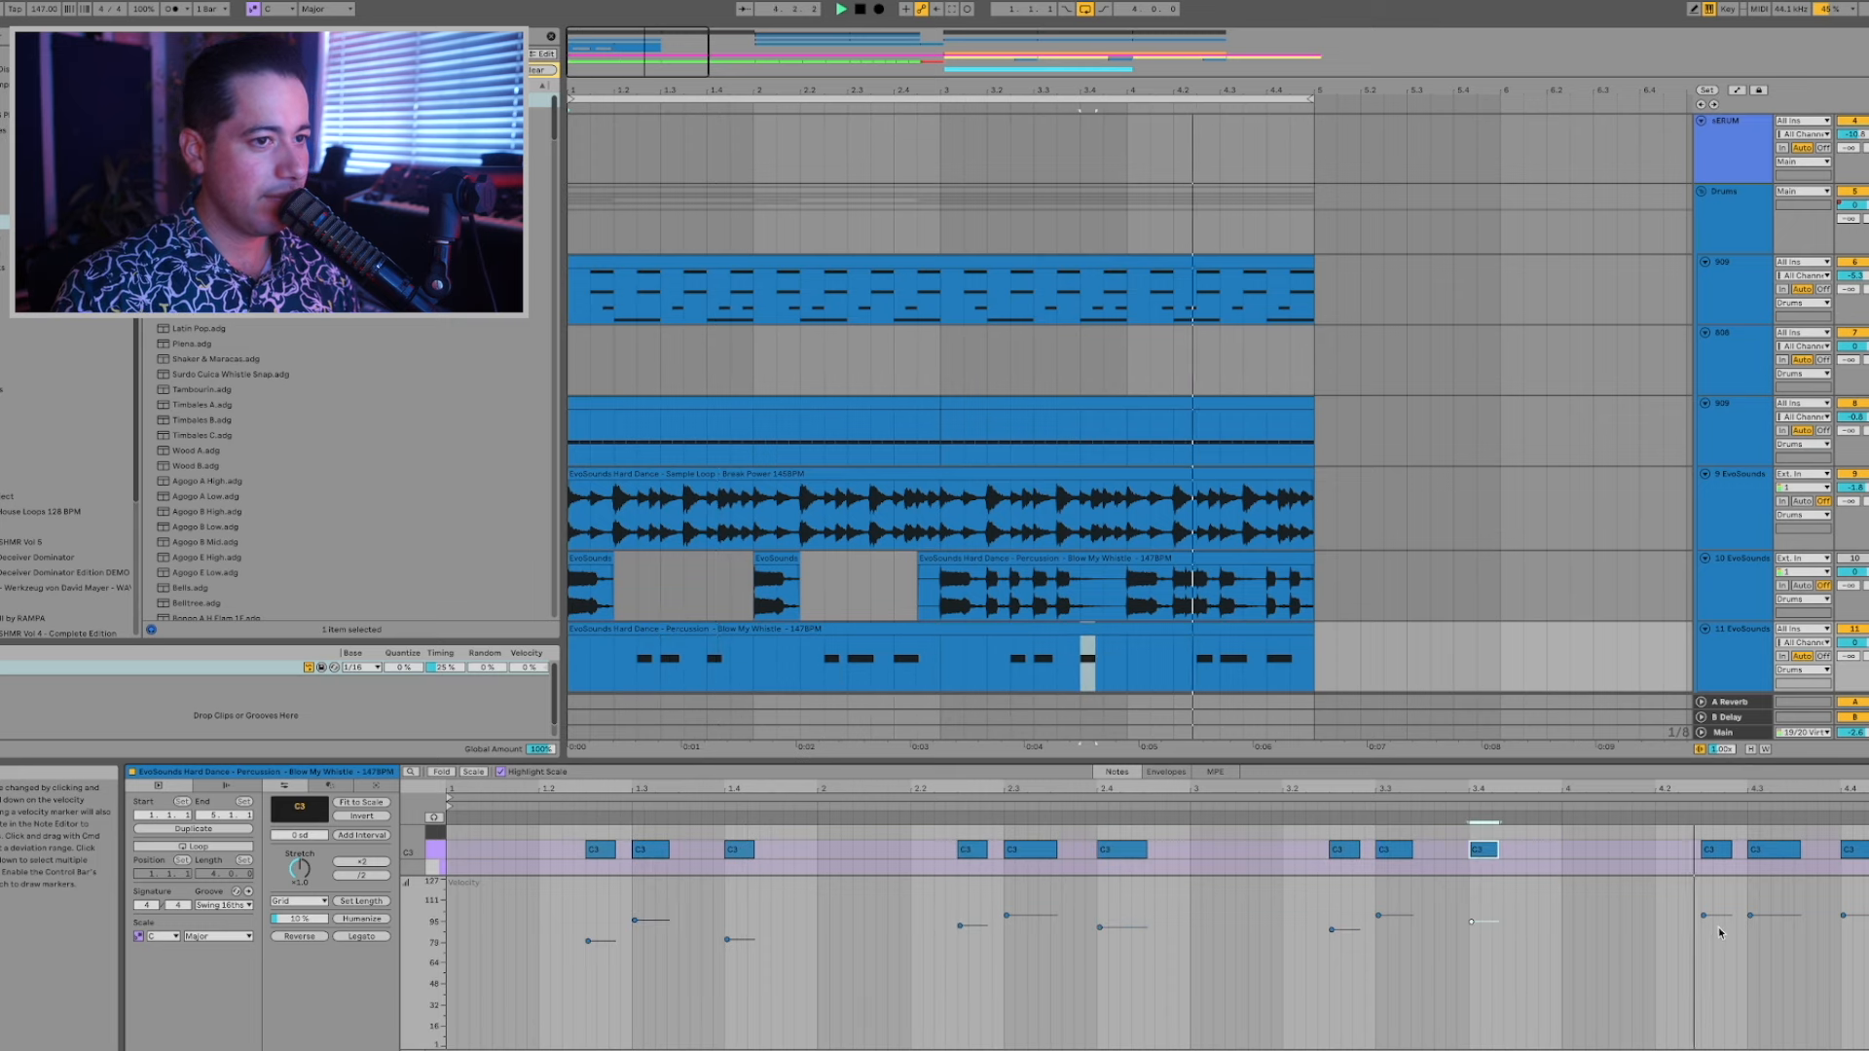
pyautogui.moveTo(1719, 916); pyautogui.dragTo(1718, 932)
pyautogui.moveTo(1842, 915); pyautogui.dragTo(1842, 922)
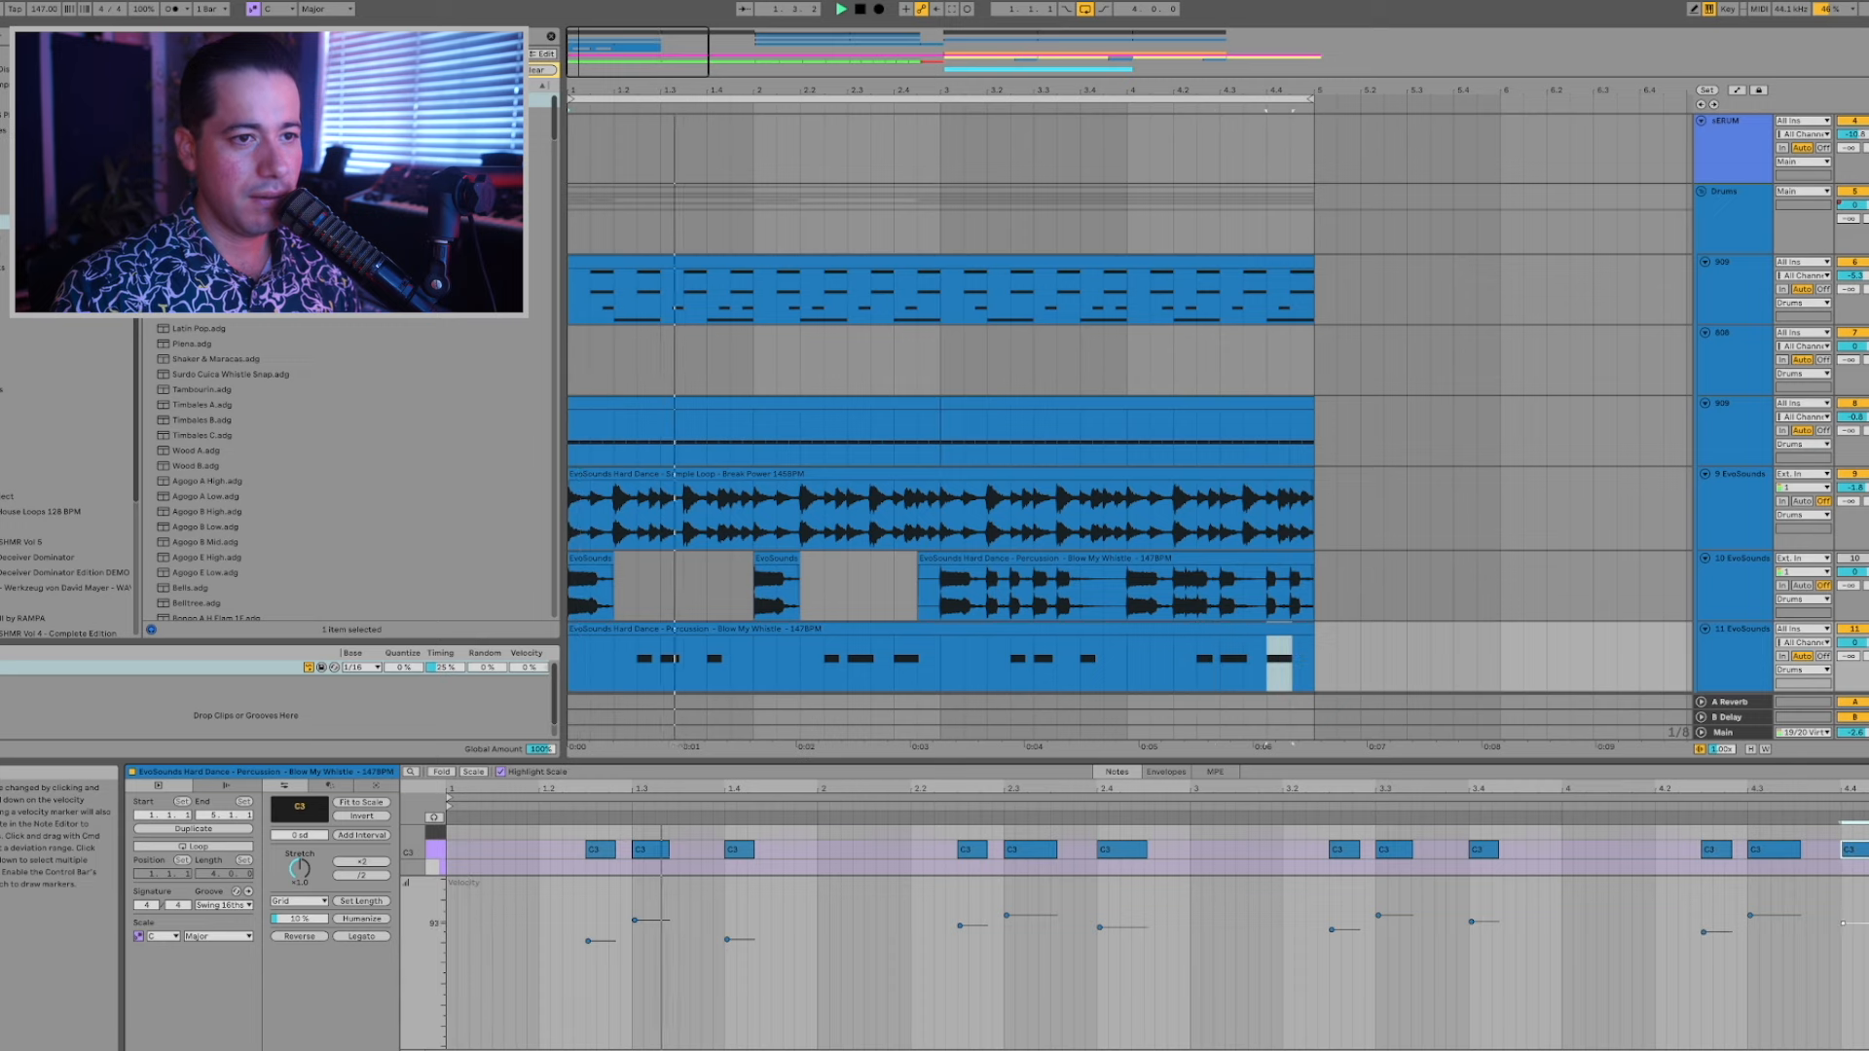
# Add an Echo effect after Drum Sampler on the whistle hit track.
pyautogui.scroll(-1, 1717, 613)
pyautogui.press('space')
pyautogui.click(1717, 601)
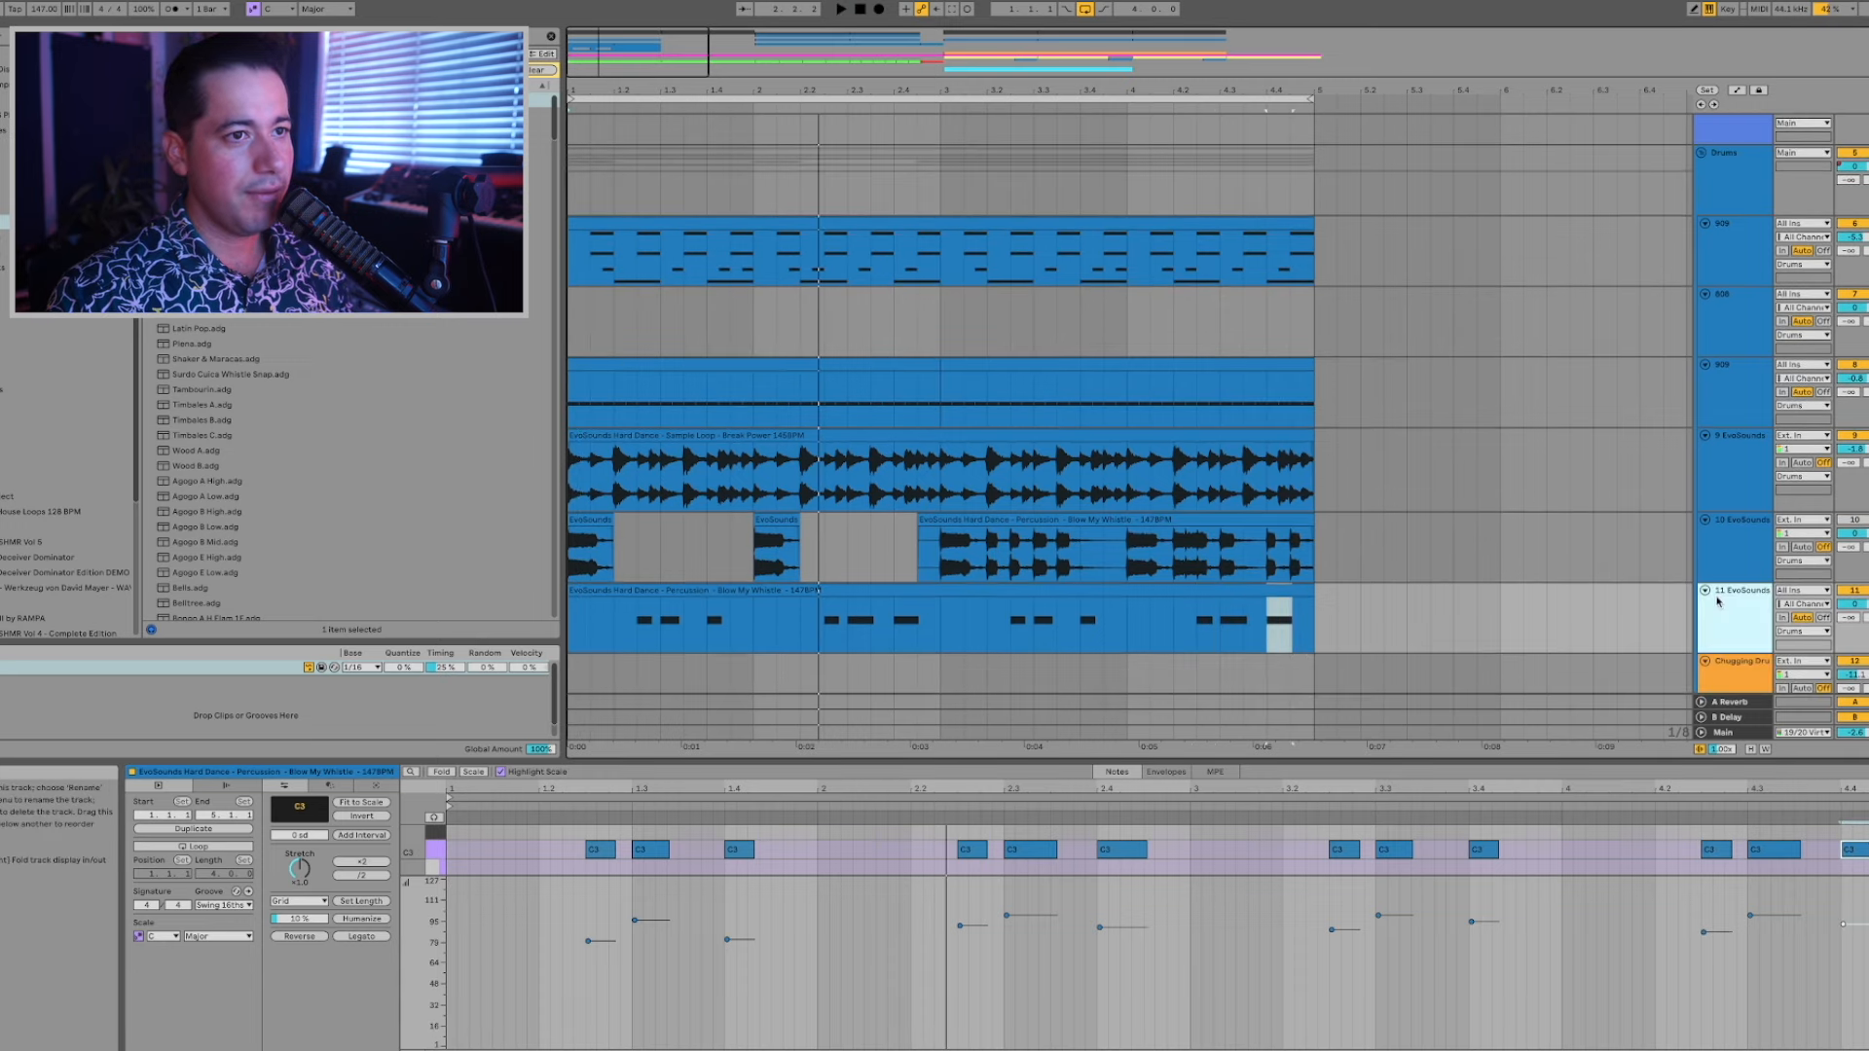
pyautogui.doubleClick(1717, 602)
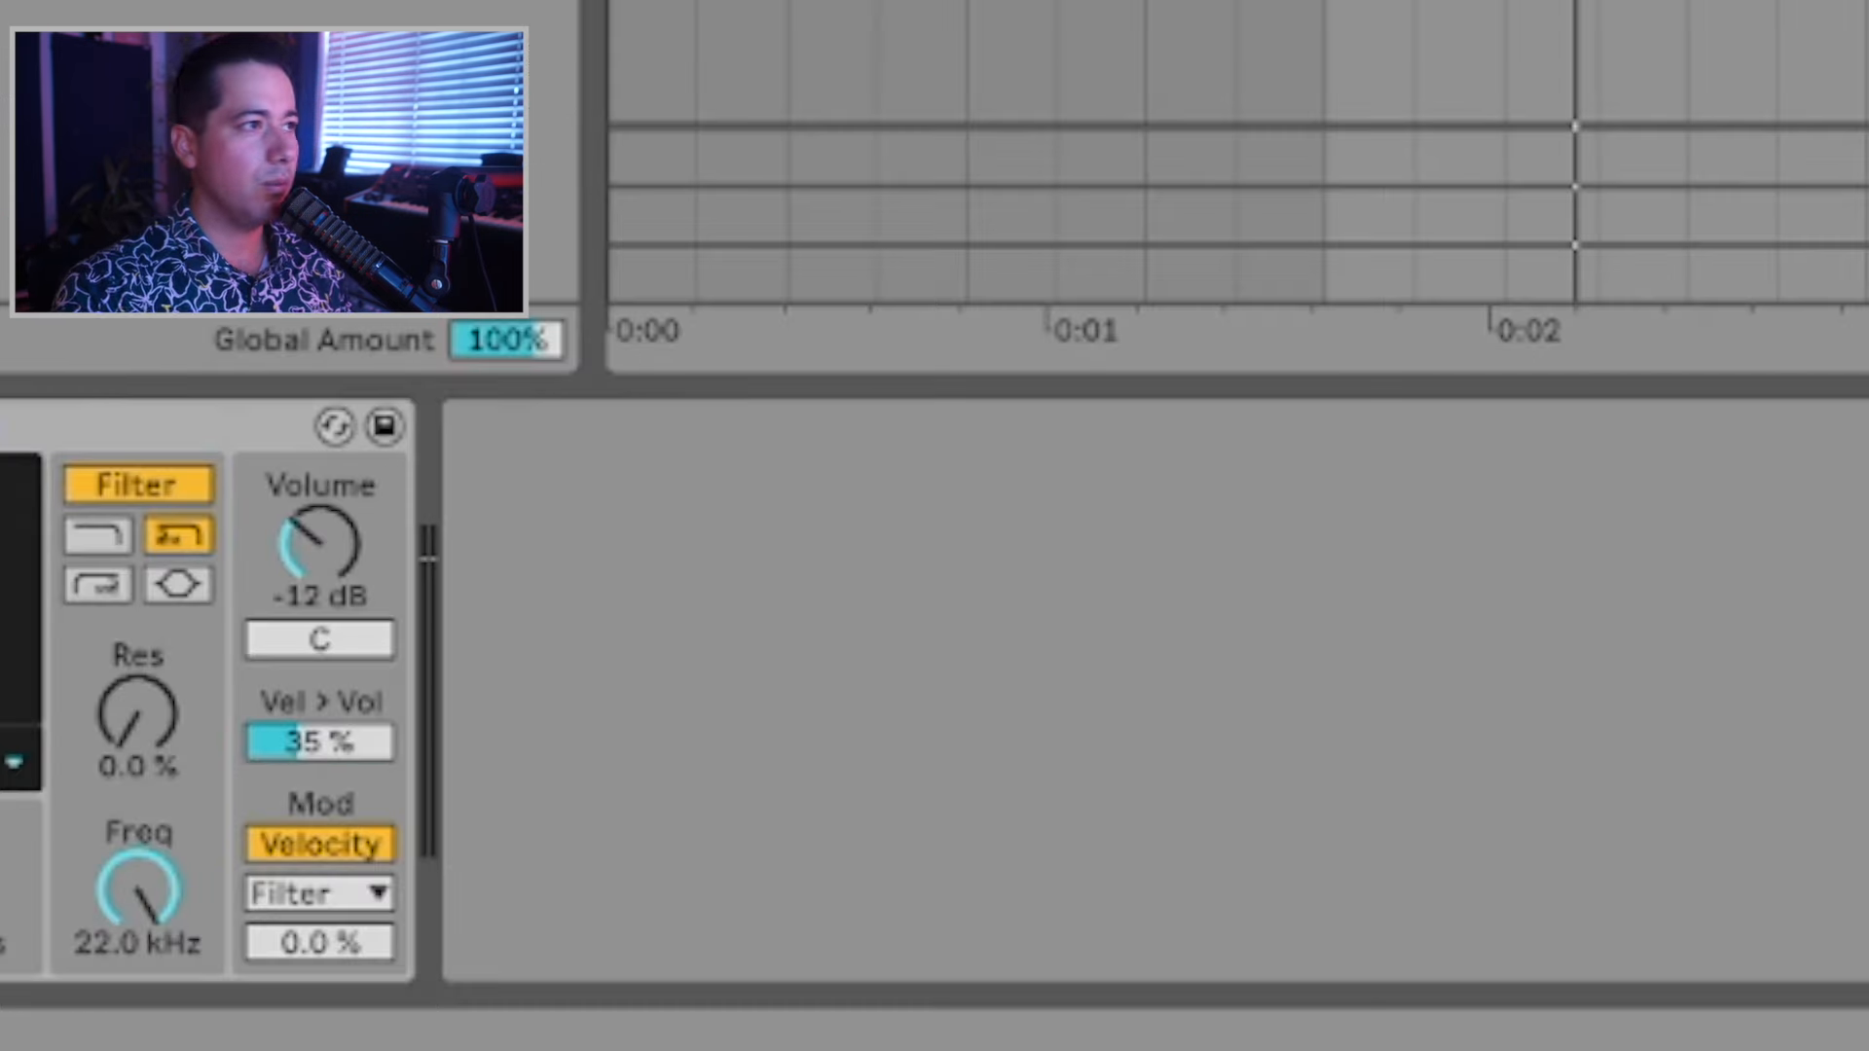
pyautogui.moveTo(1, 681); pyautogui.dragTo(420, 694)
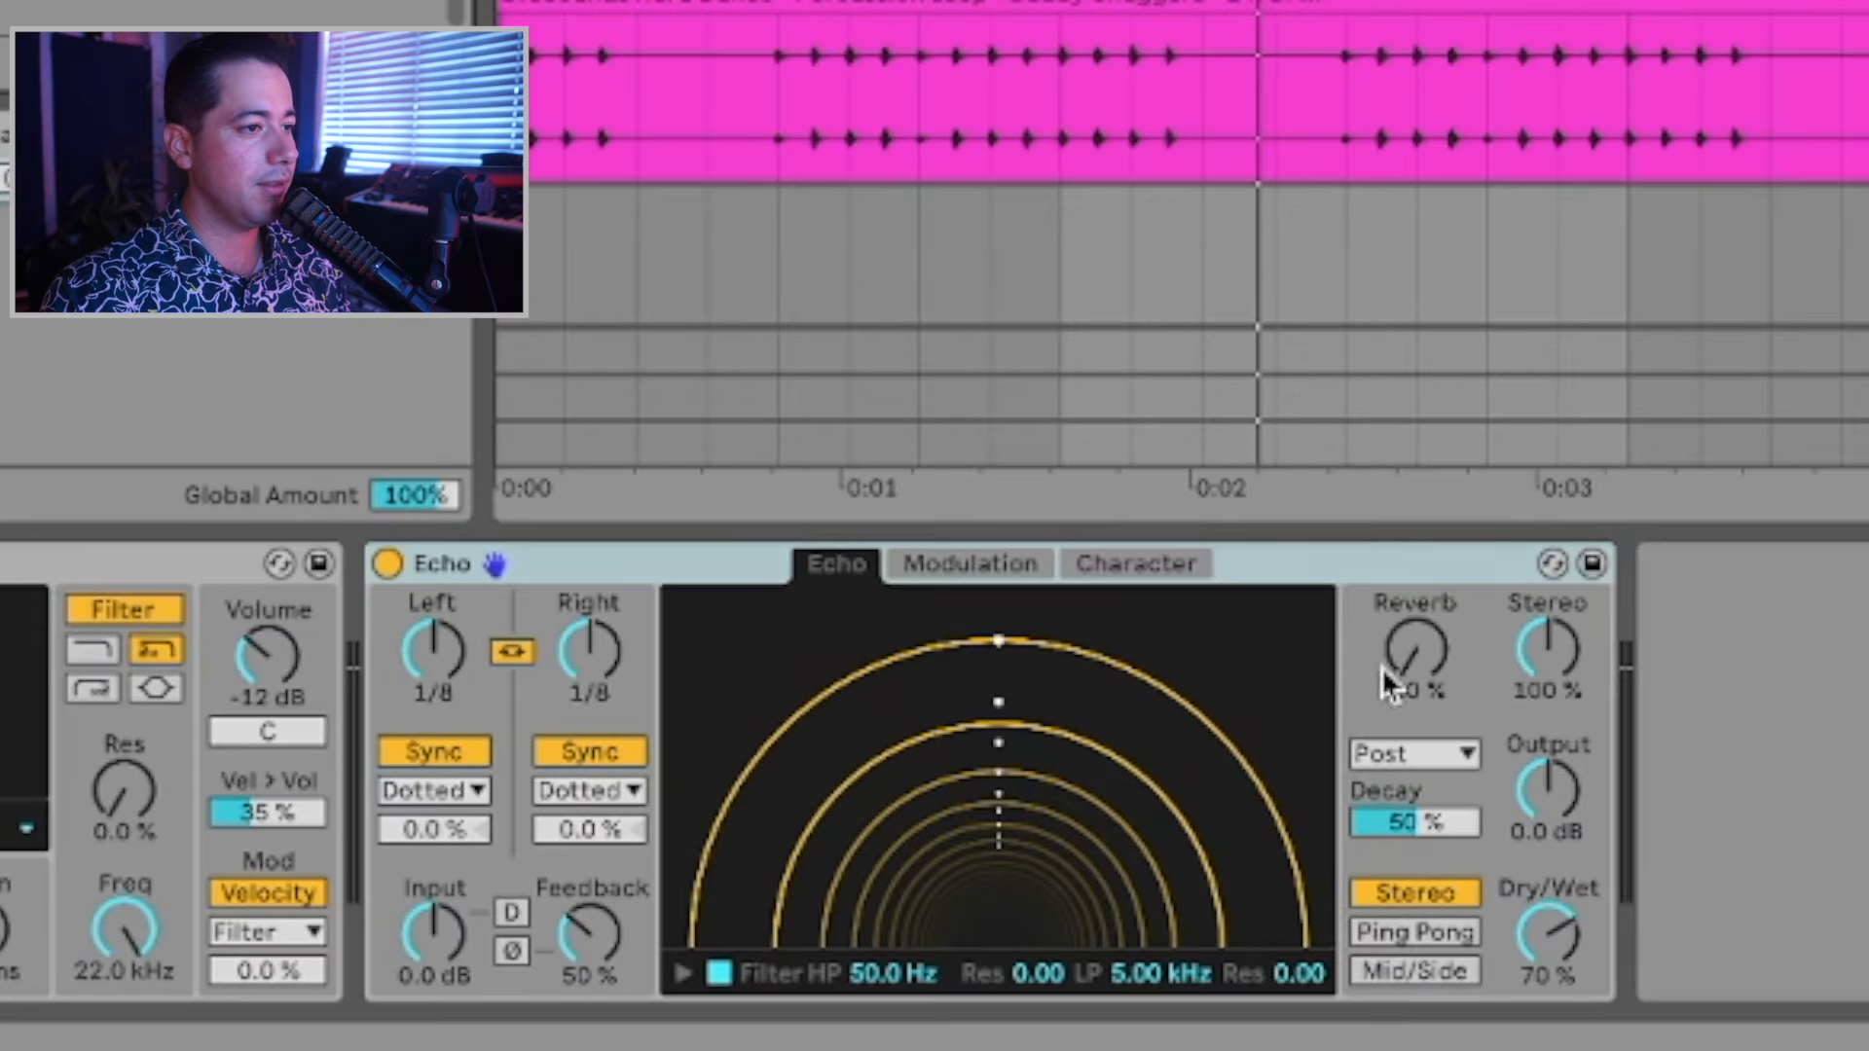
# Set Echo's reverb to 27%, dry/wet to 27%, and both linked delay times to straight 1/4 notes.
pyautogui.moveTo(1381, 667); pyautogui.dragTo(1381, 638)
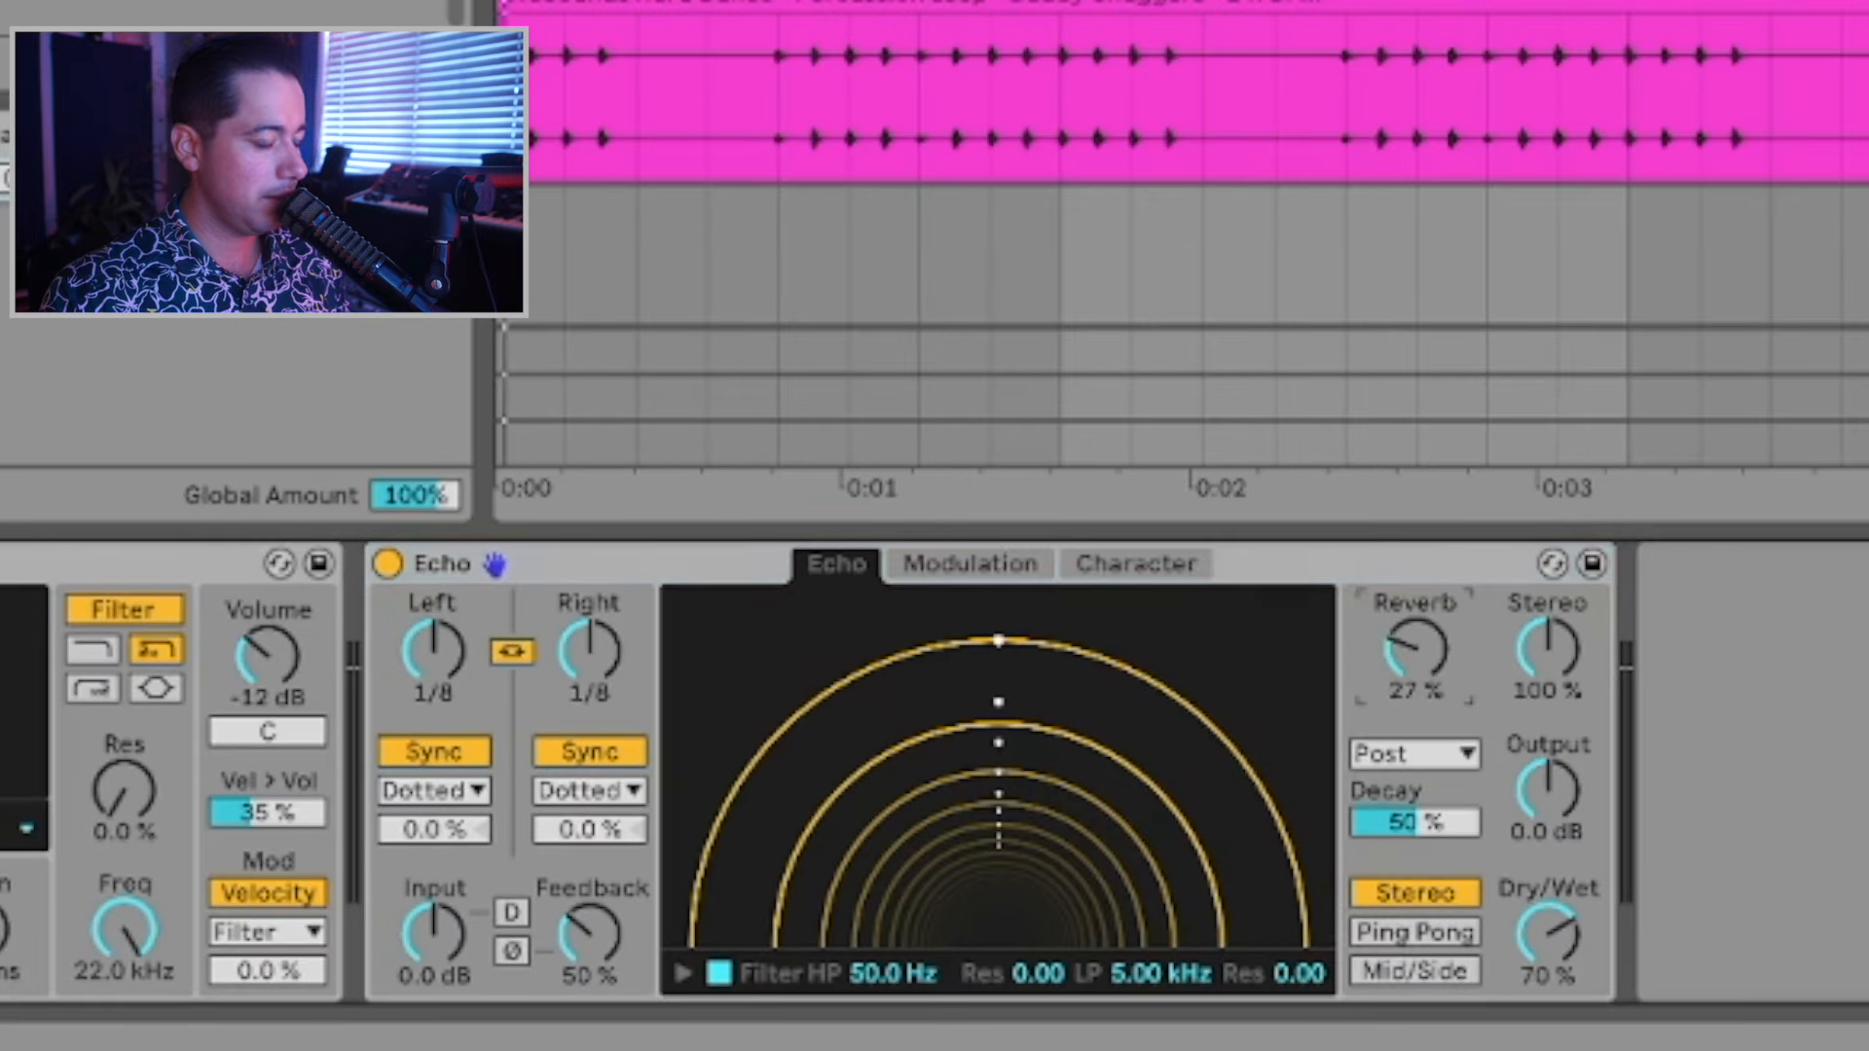
pyautogui.moveTo(1547, 935); pyautogui.dragTo(1548, 993)
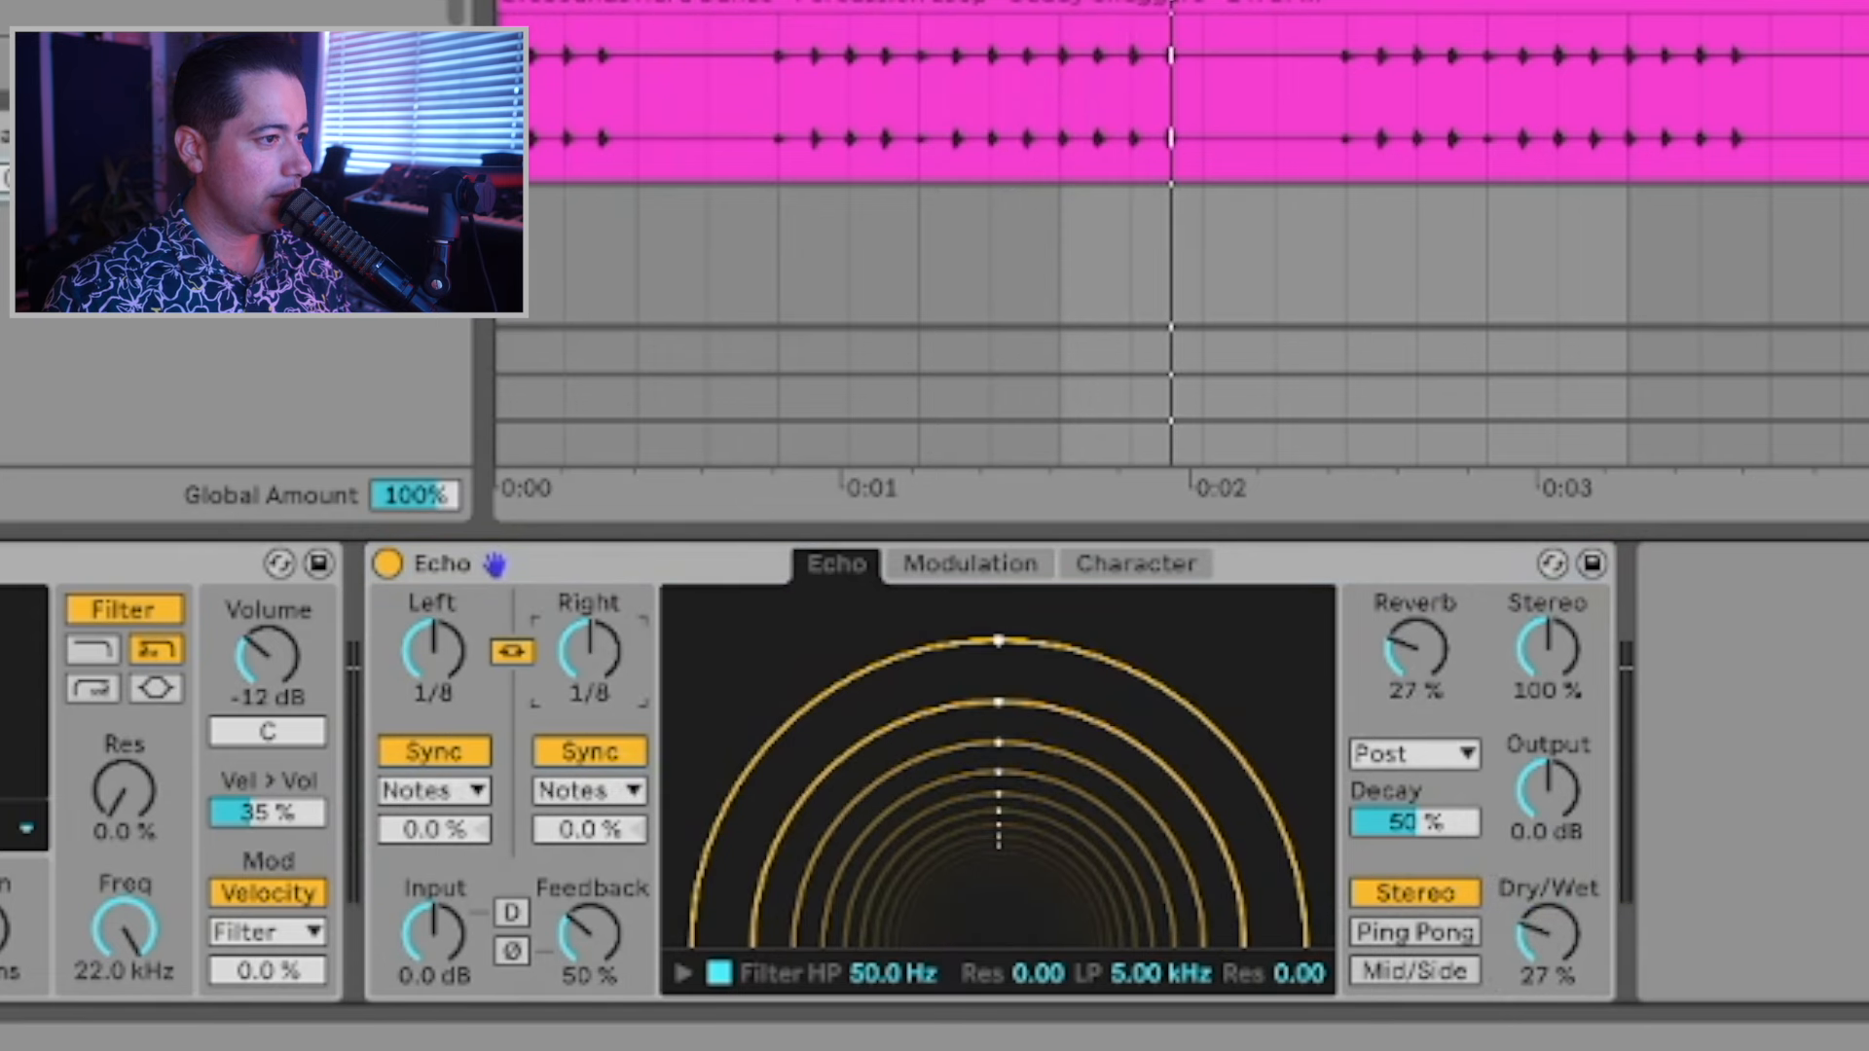
pyautogui.moveTo(589, 650); pyautogui.dragTo(589, 623)
# Enable Echo's ducking with a threshold of -26 dB and listen to the result.
pyautogui.click(1139, 564)
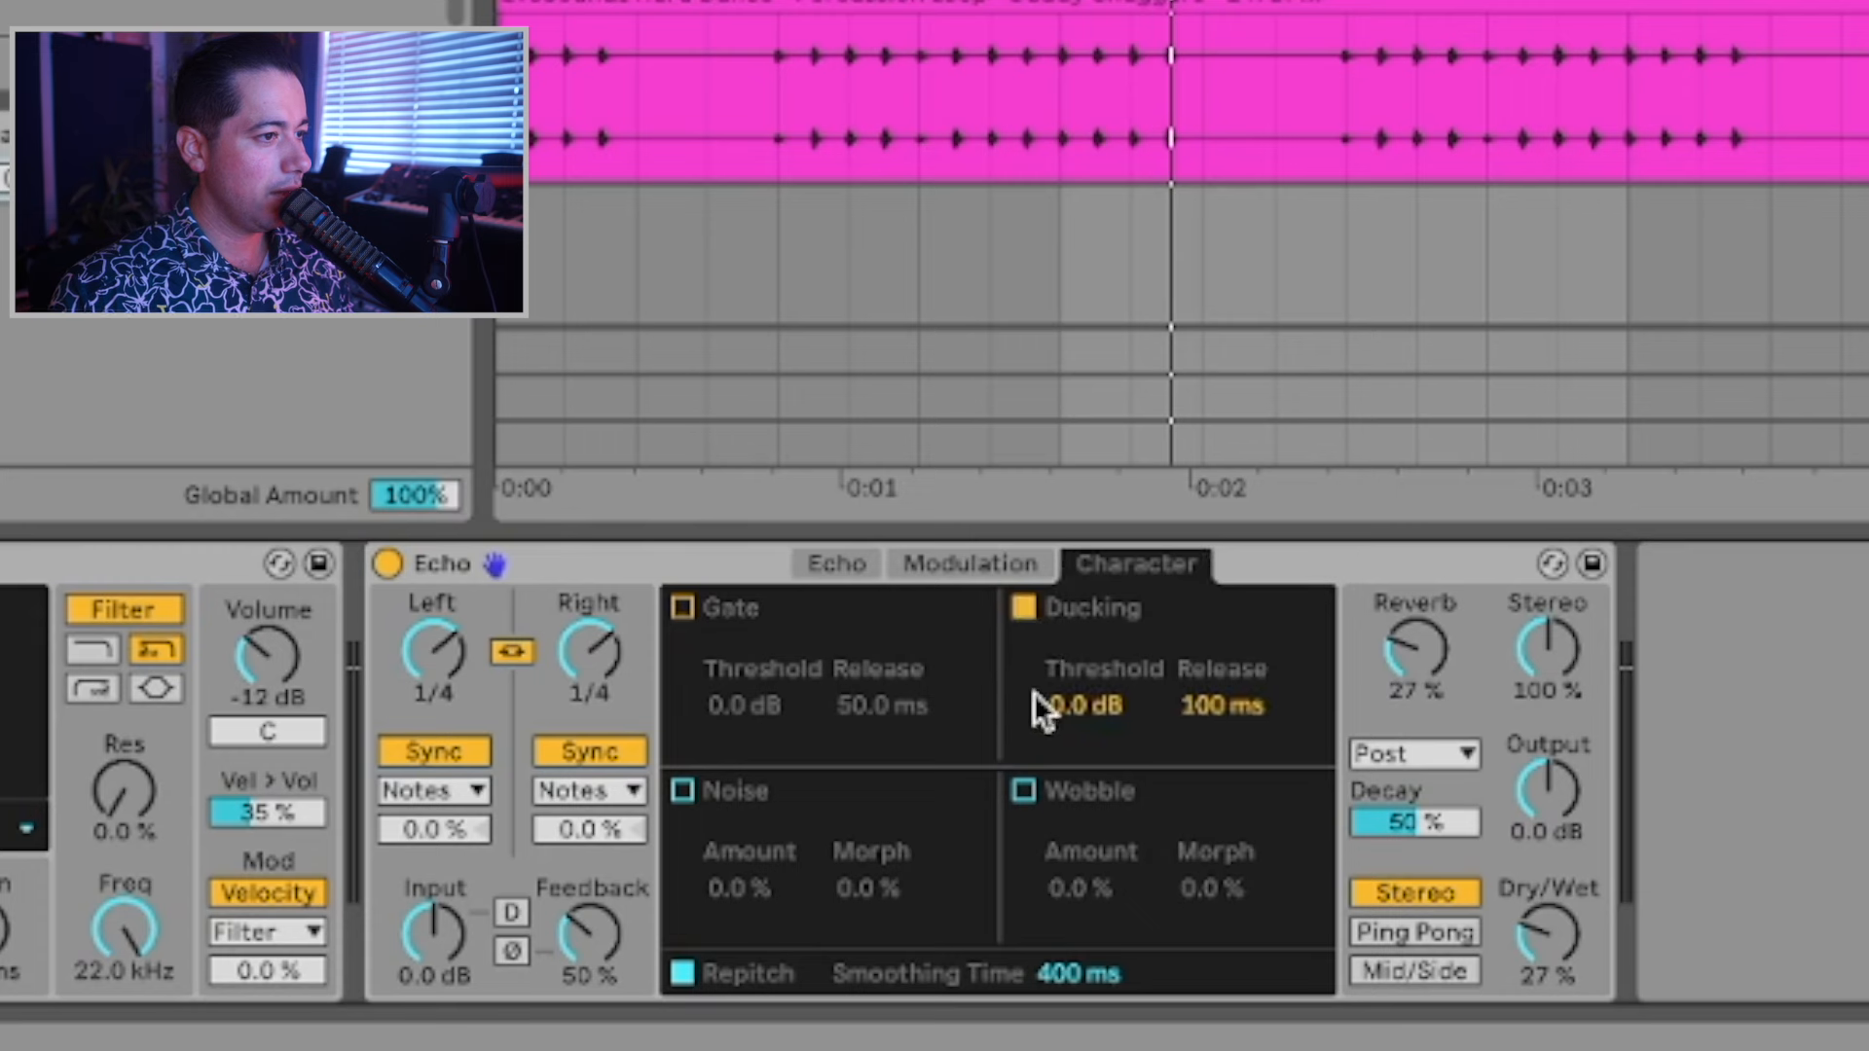
pyautogui.moveTo(1055, 706); pyautogui.dragTo(1055, 740)
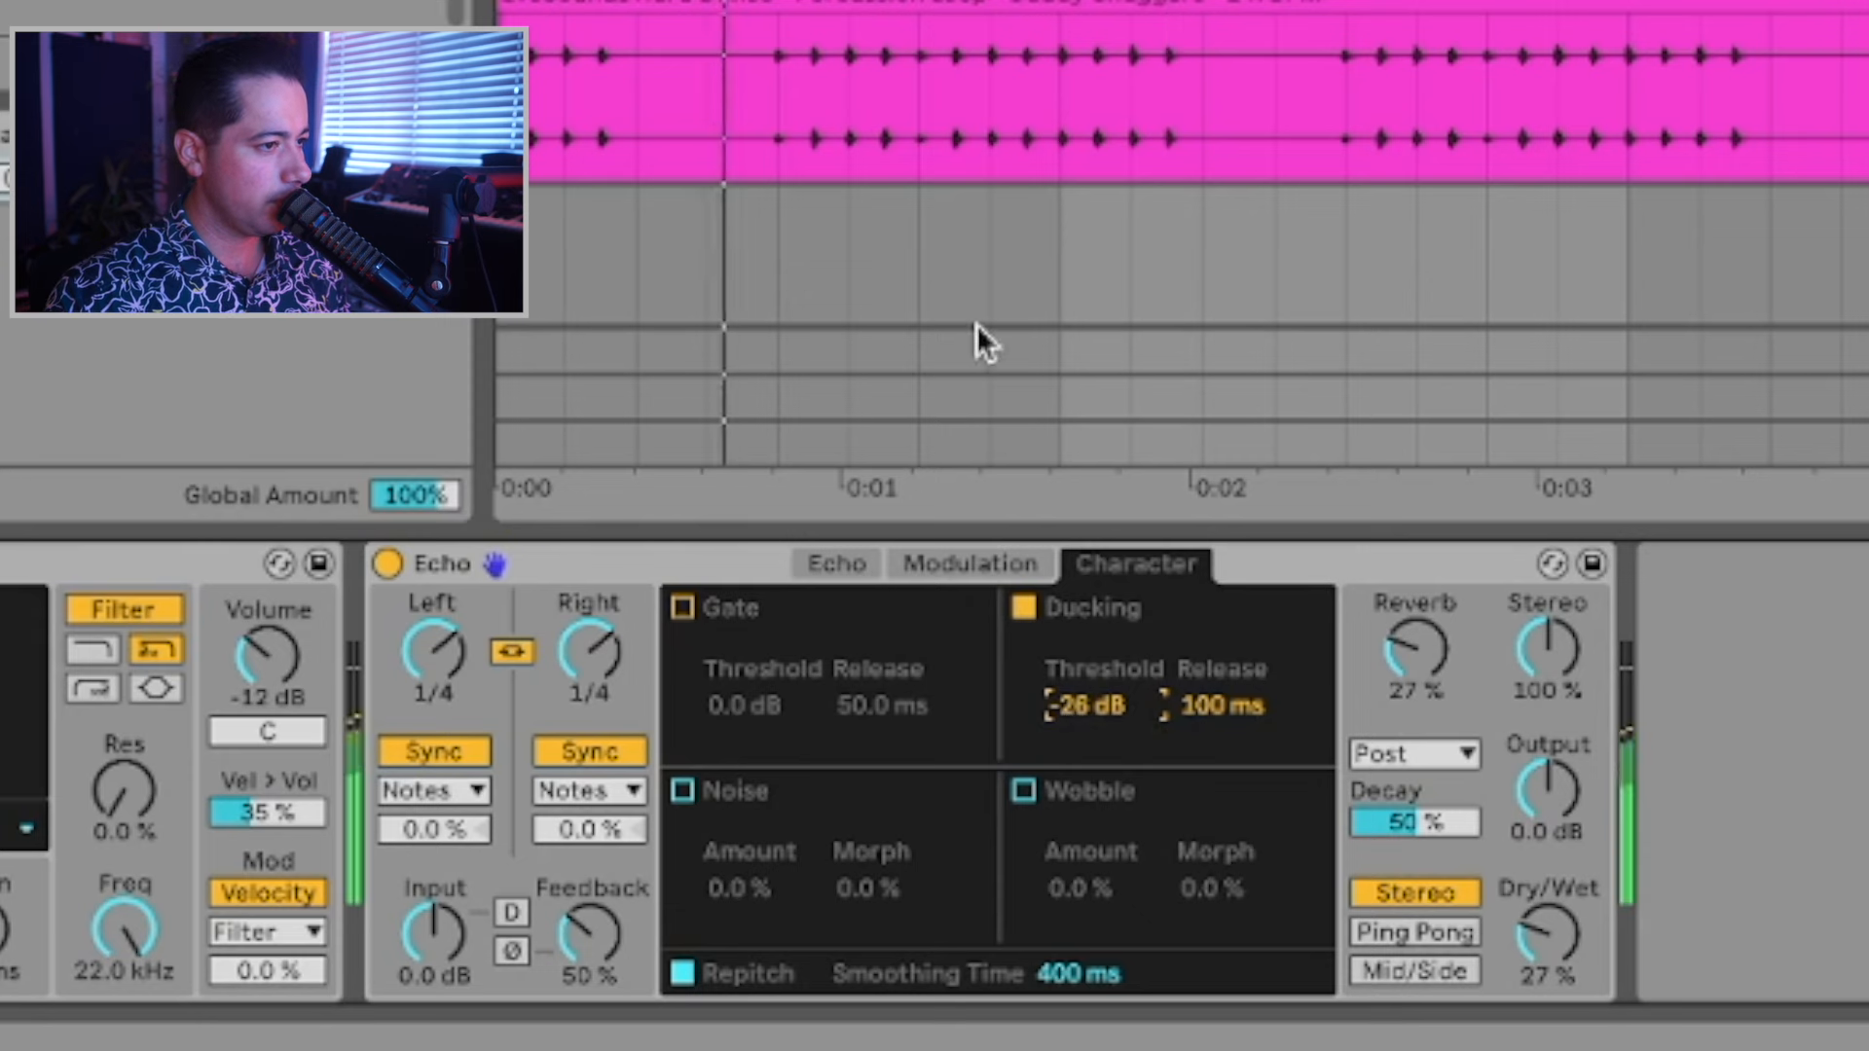
pyautogui.click(1561, 938)
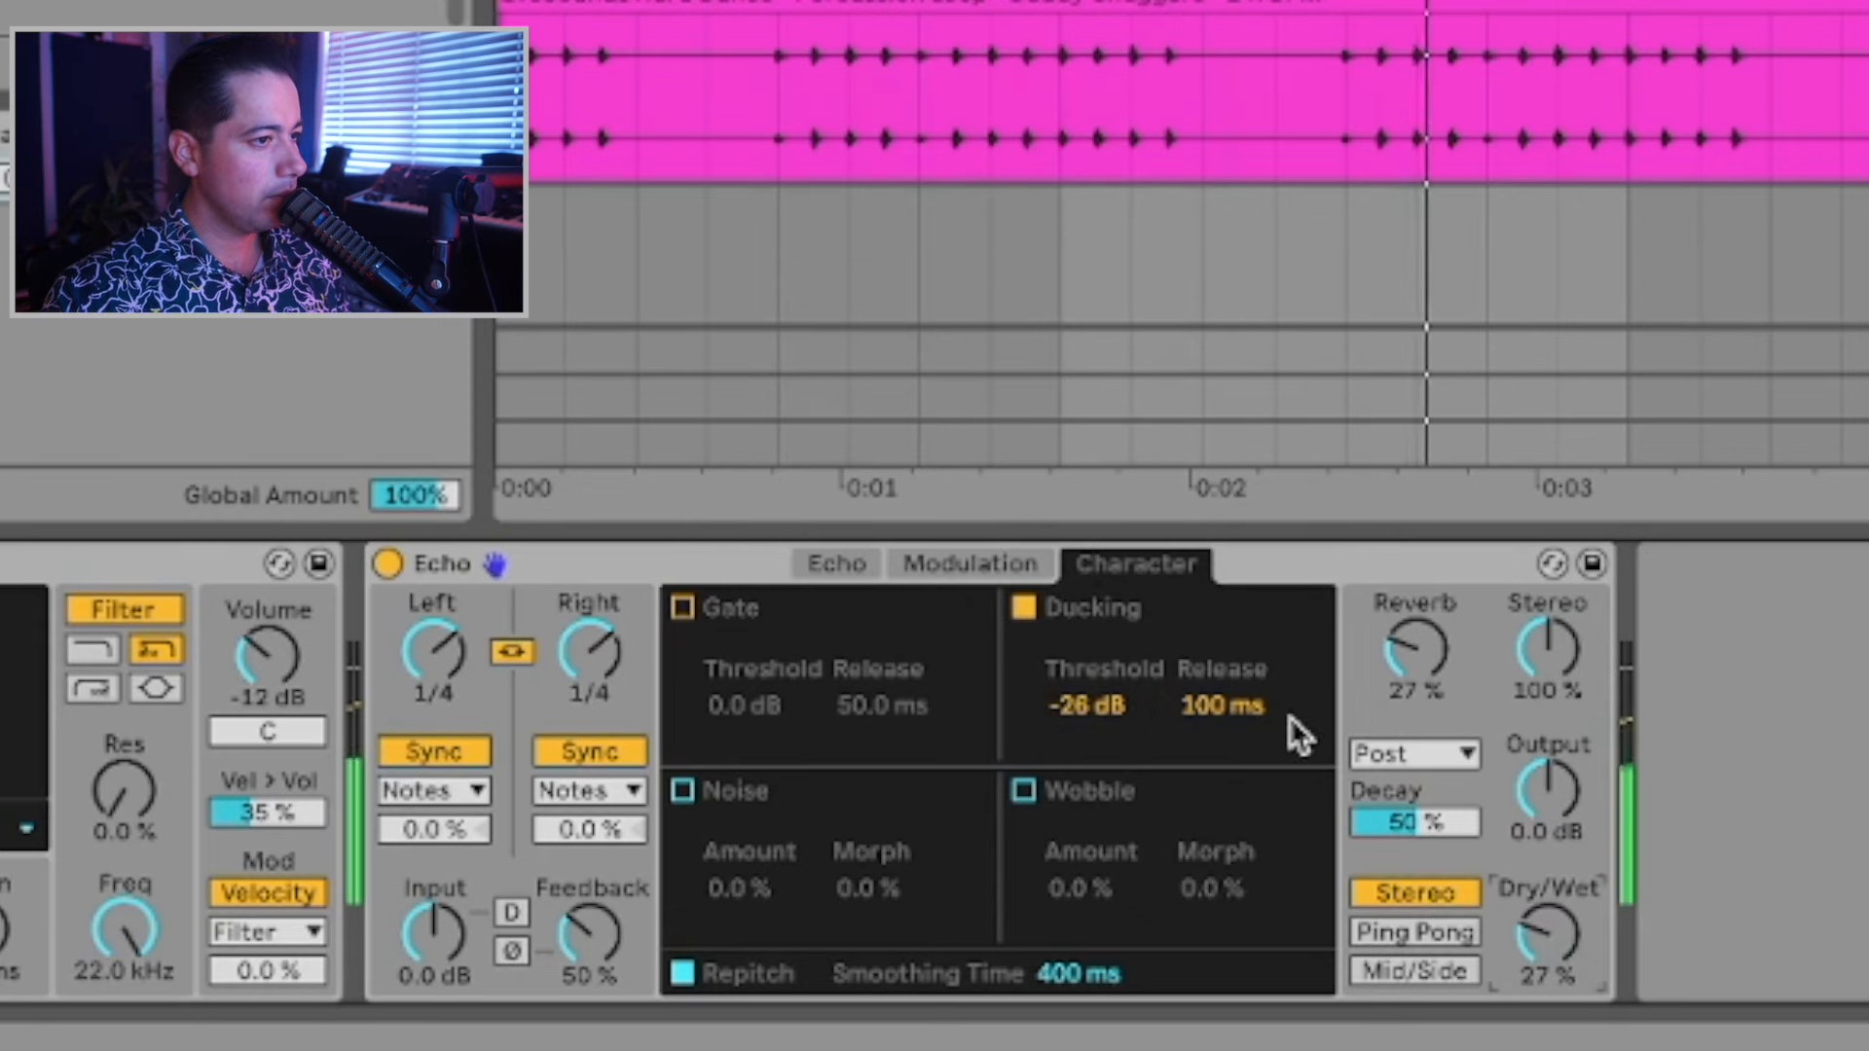
# Delete the middle whistle note of each bar in the pattern.
pyautogui.click(869, 563)
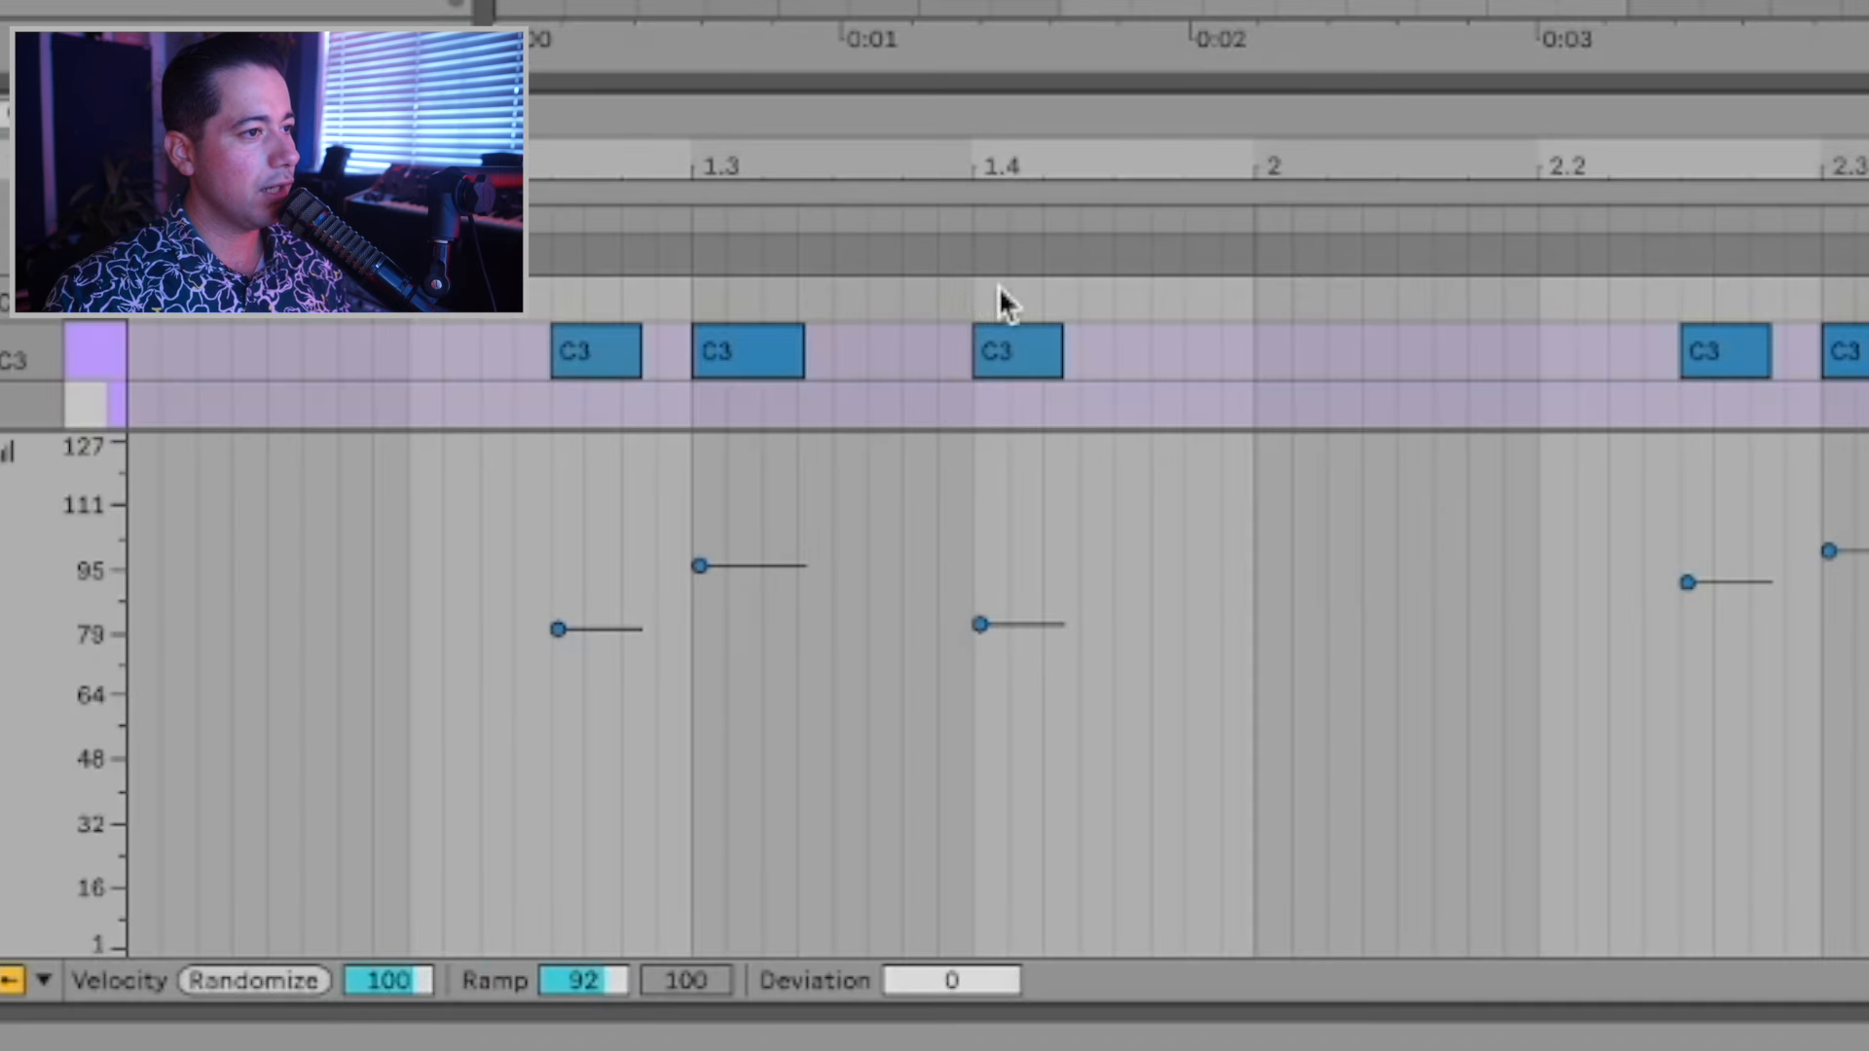
pyautogui.doubleClick(767, 360)
pyautogui.doubleClick(1845, 353)
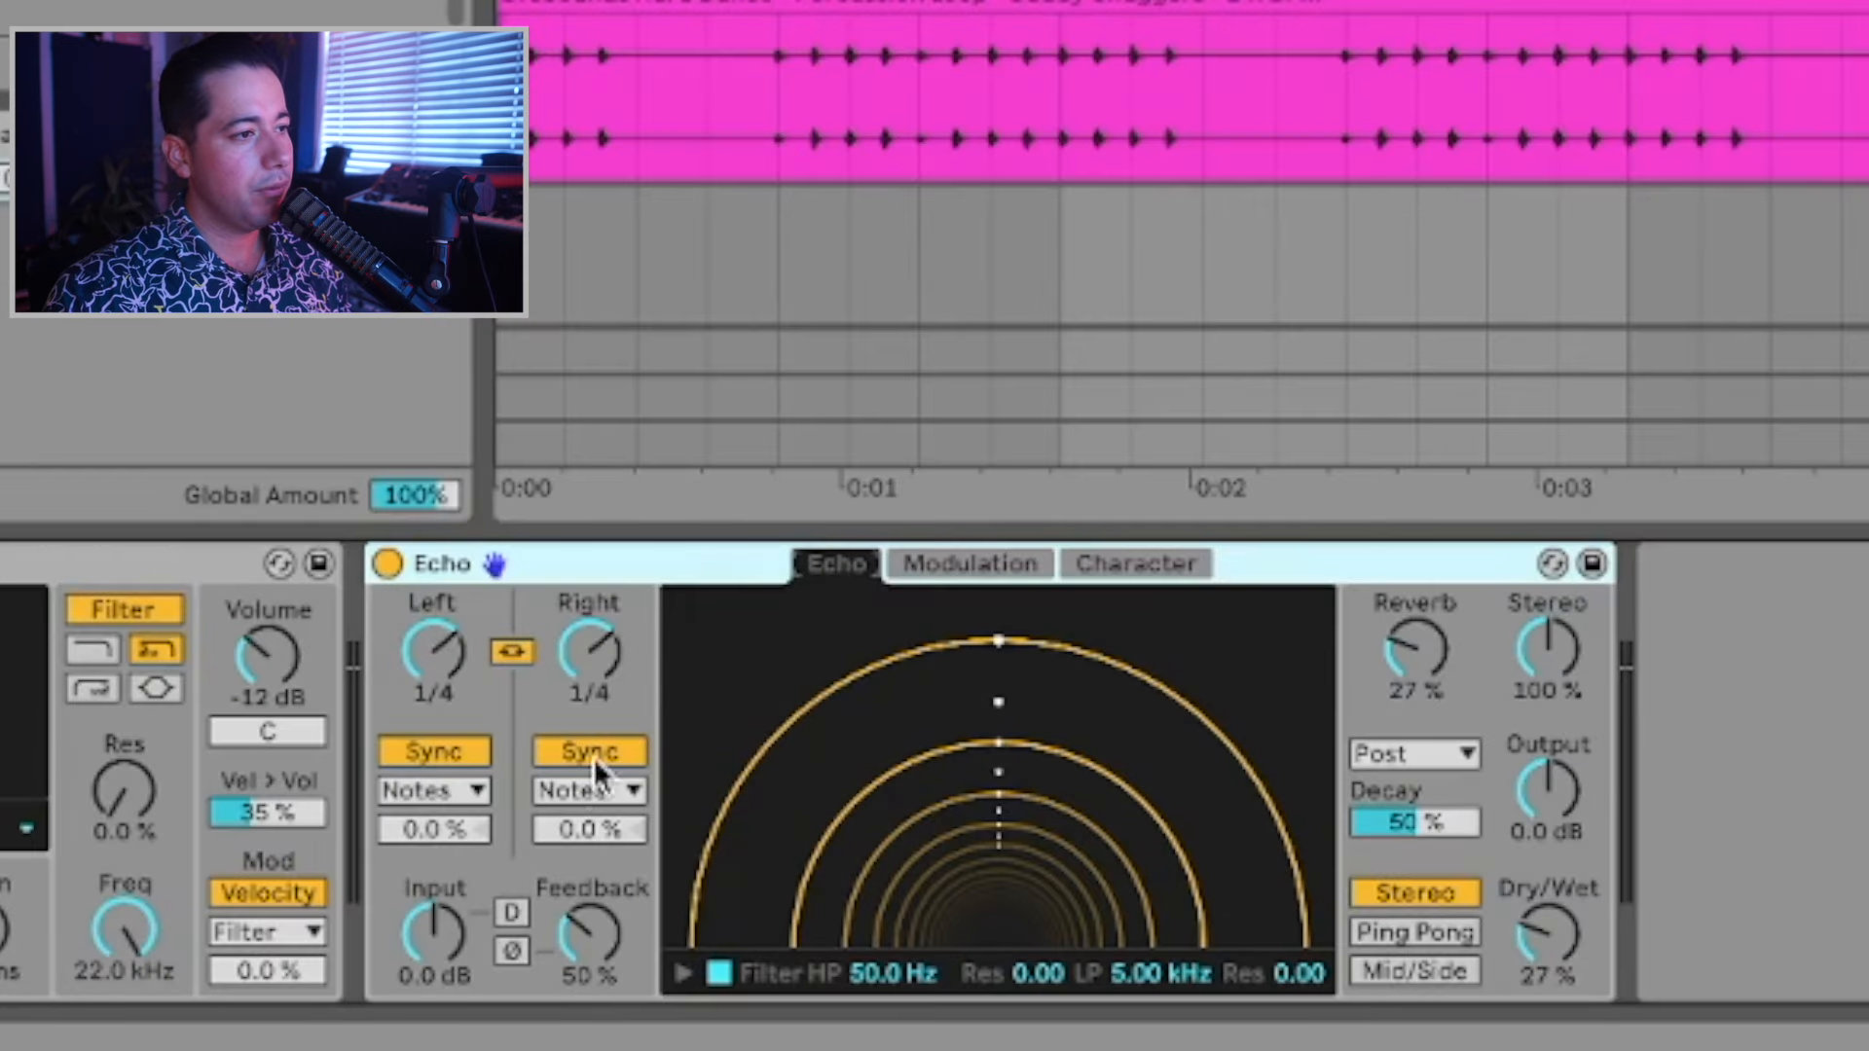
# Set Echo's delay time to 1/8, feedback to 76%, reverb to 26% and dry/wet to 48% during playback.
pyautogui.click(778, 255)
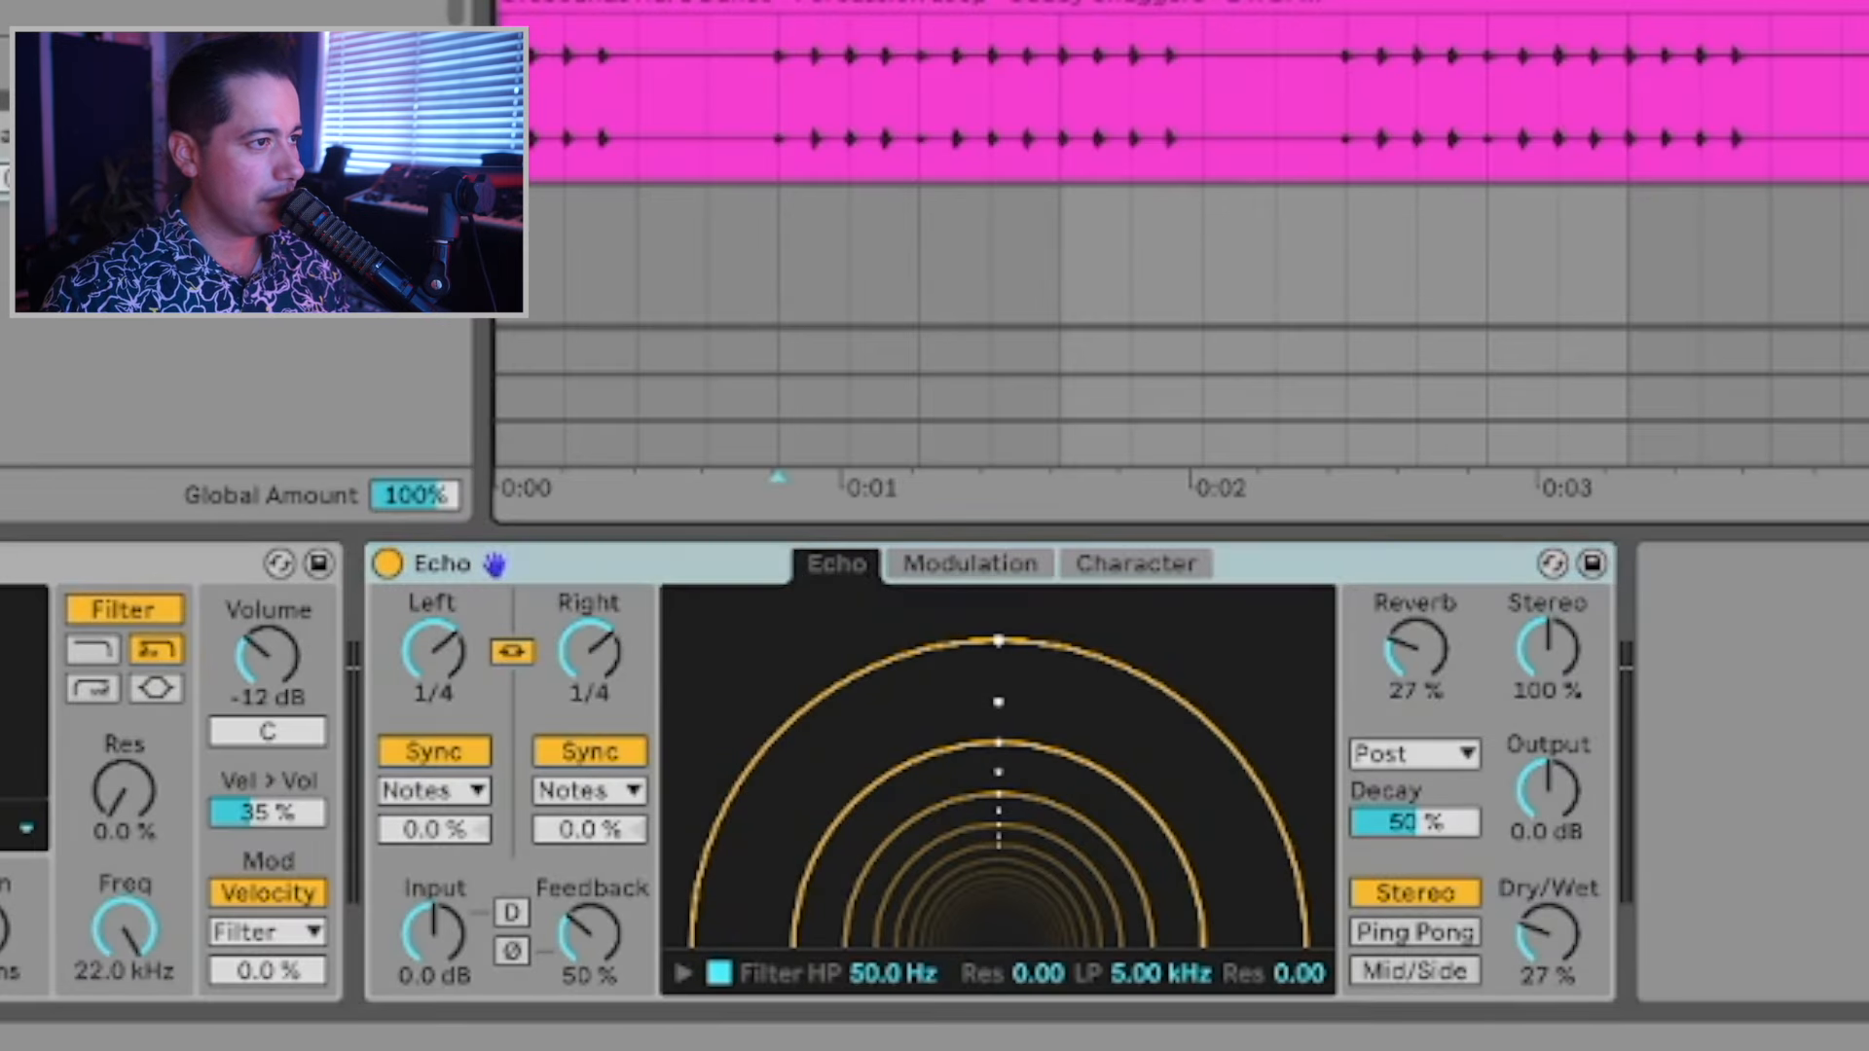
pyautogui.moveTo(576, 656); pyautogui.dragTo(576, 671)
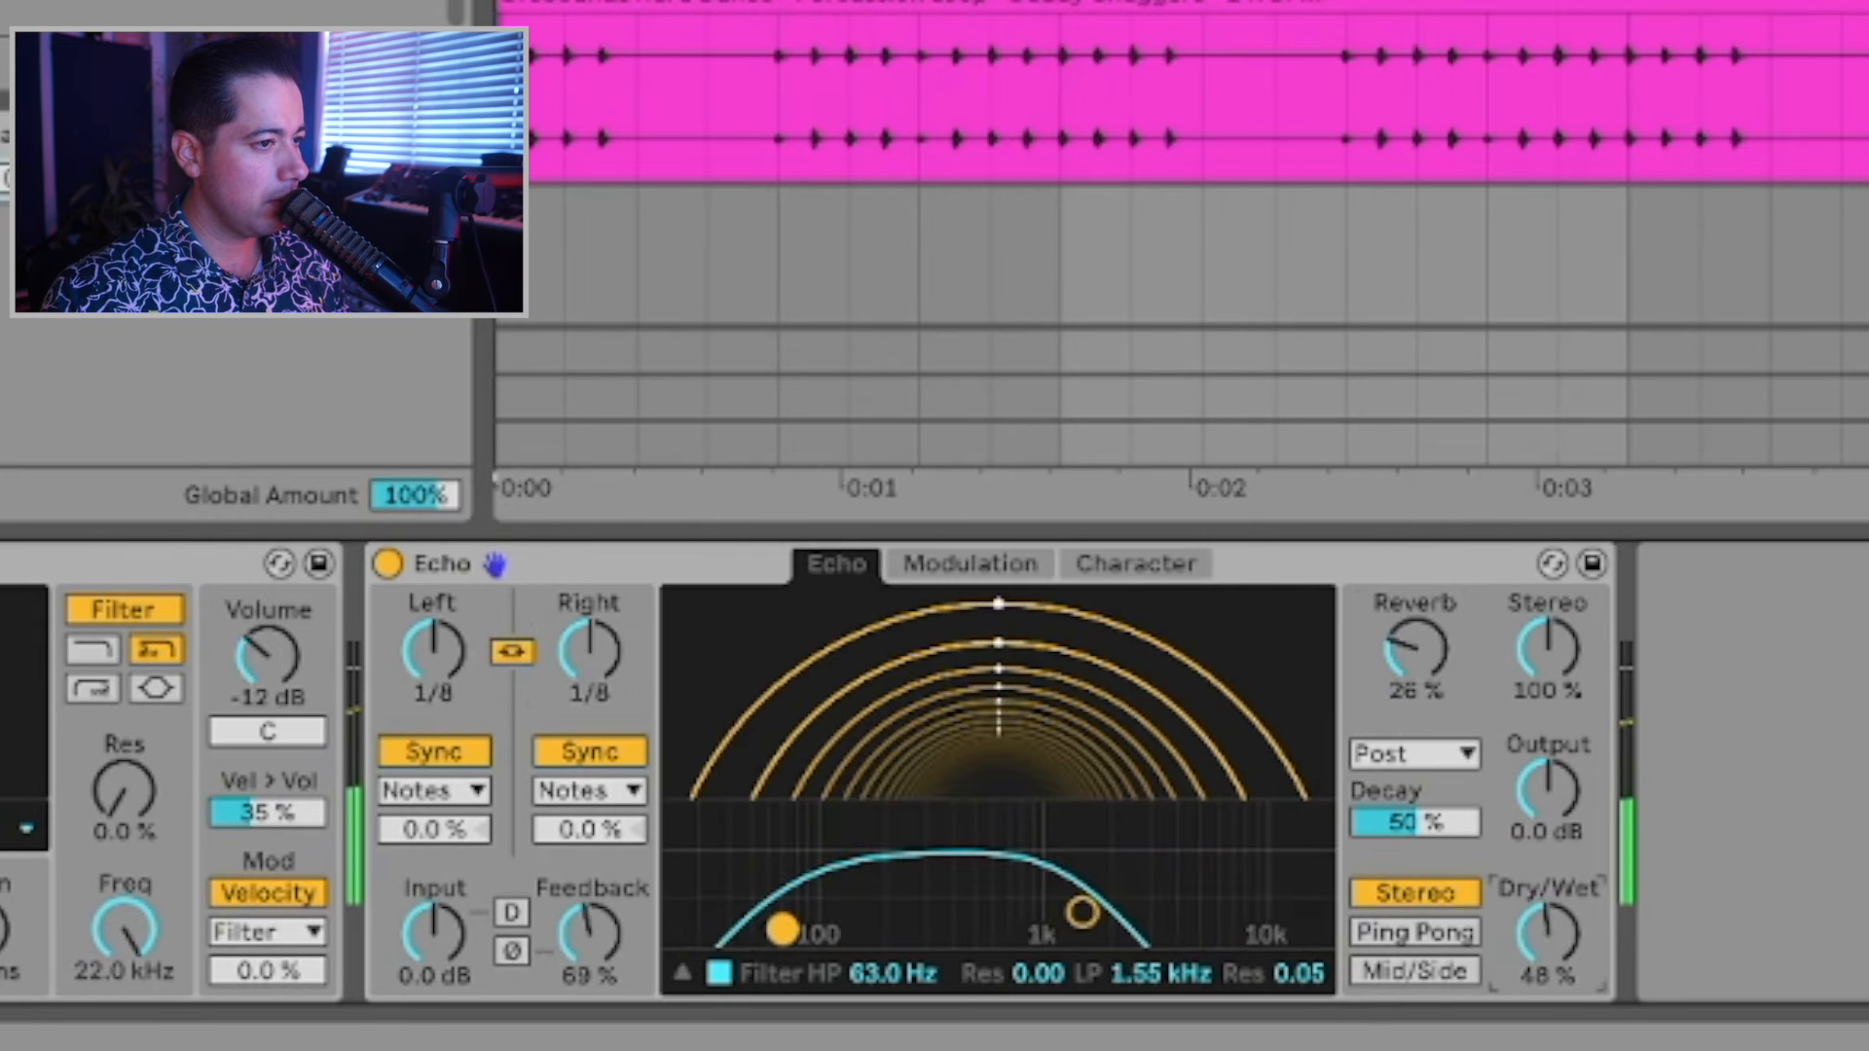
pyautogui.moveTo(628, 949); pyautogui.dragTo(627, 925)
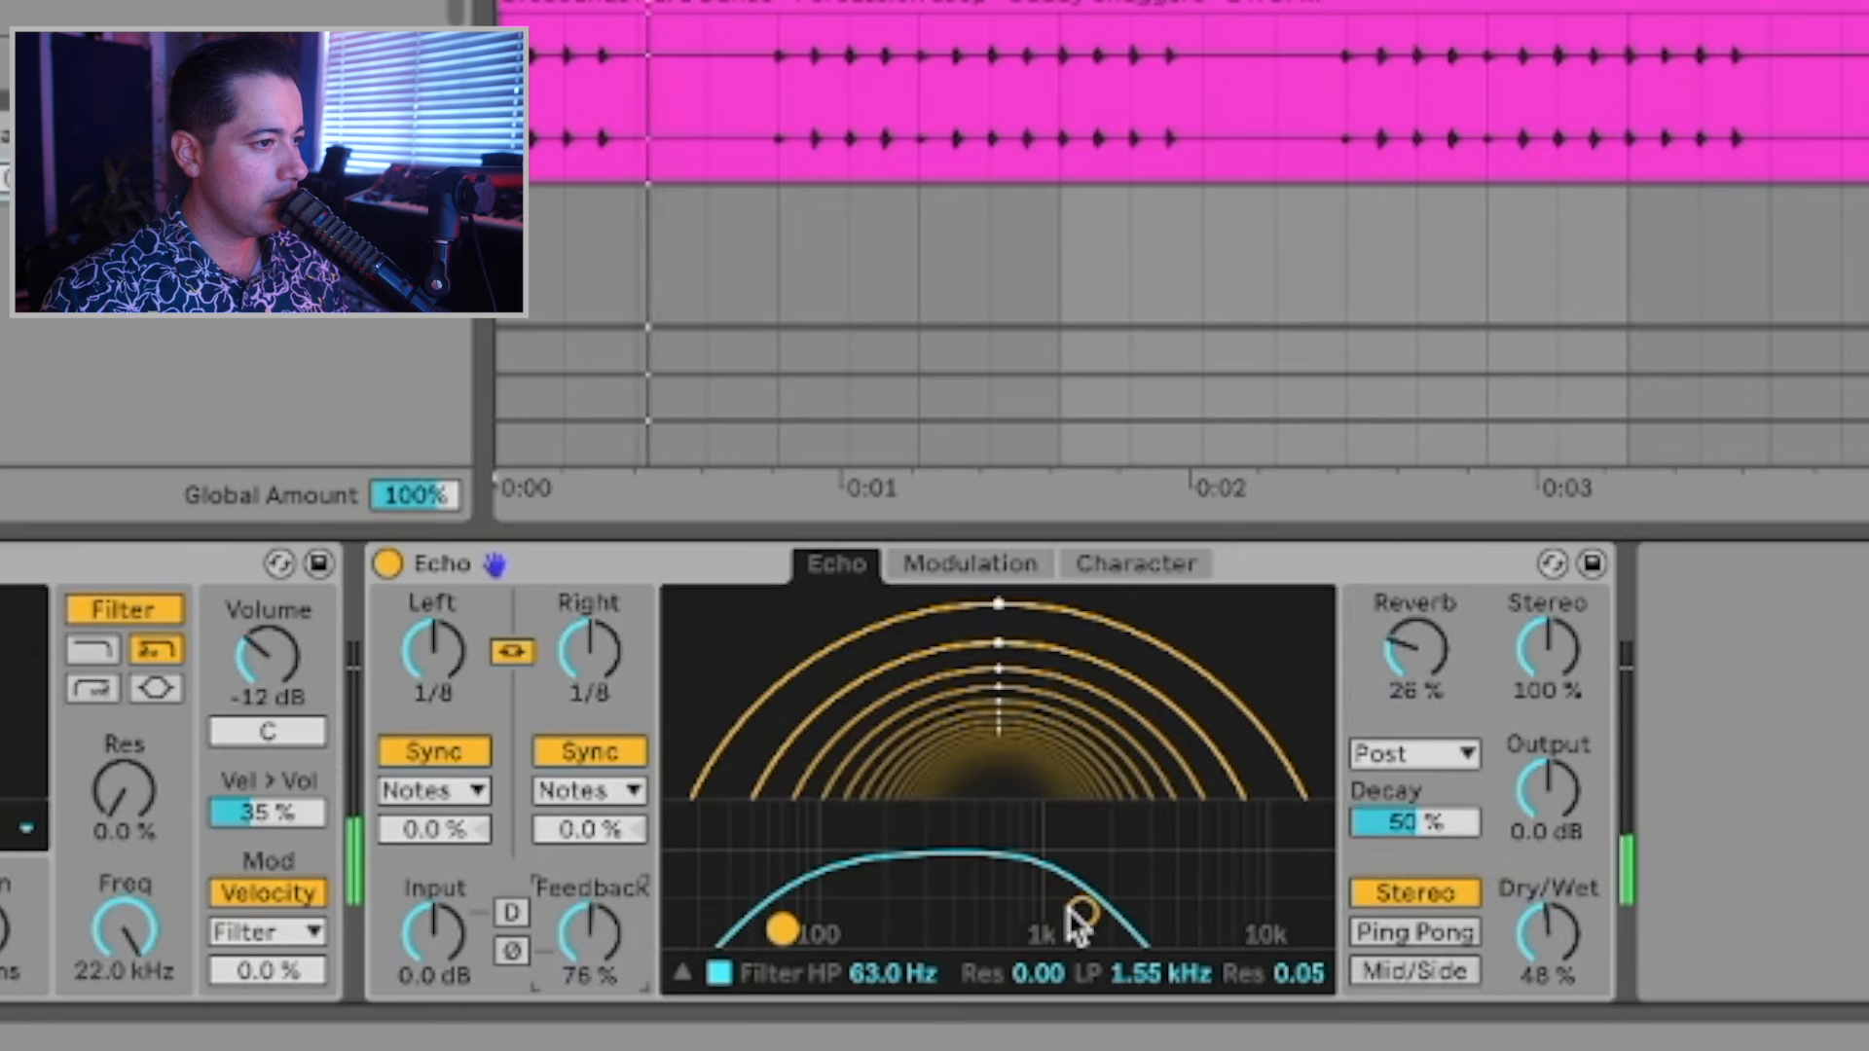
# Set Echo's low-pass filter to 3.31 kHz, raise its high-pass cutoff, and set the filter modulation to 27%.
pyautogui.moveTo(1082, 911); pyautogui.dragTo(1153, 922)
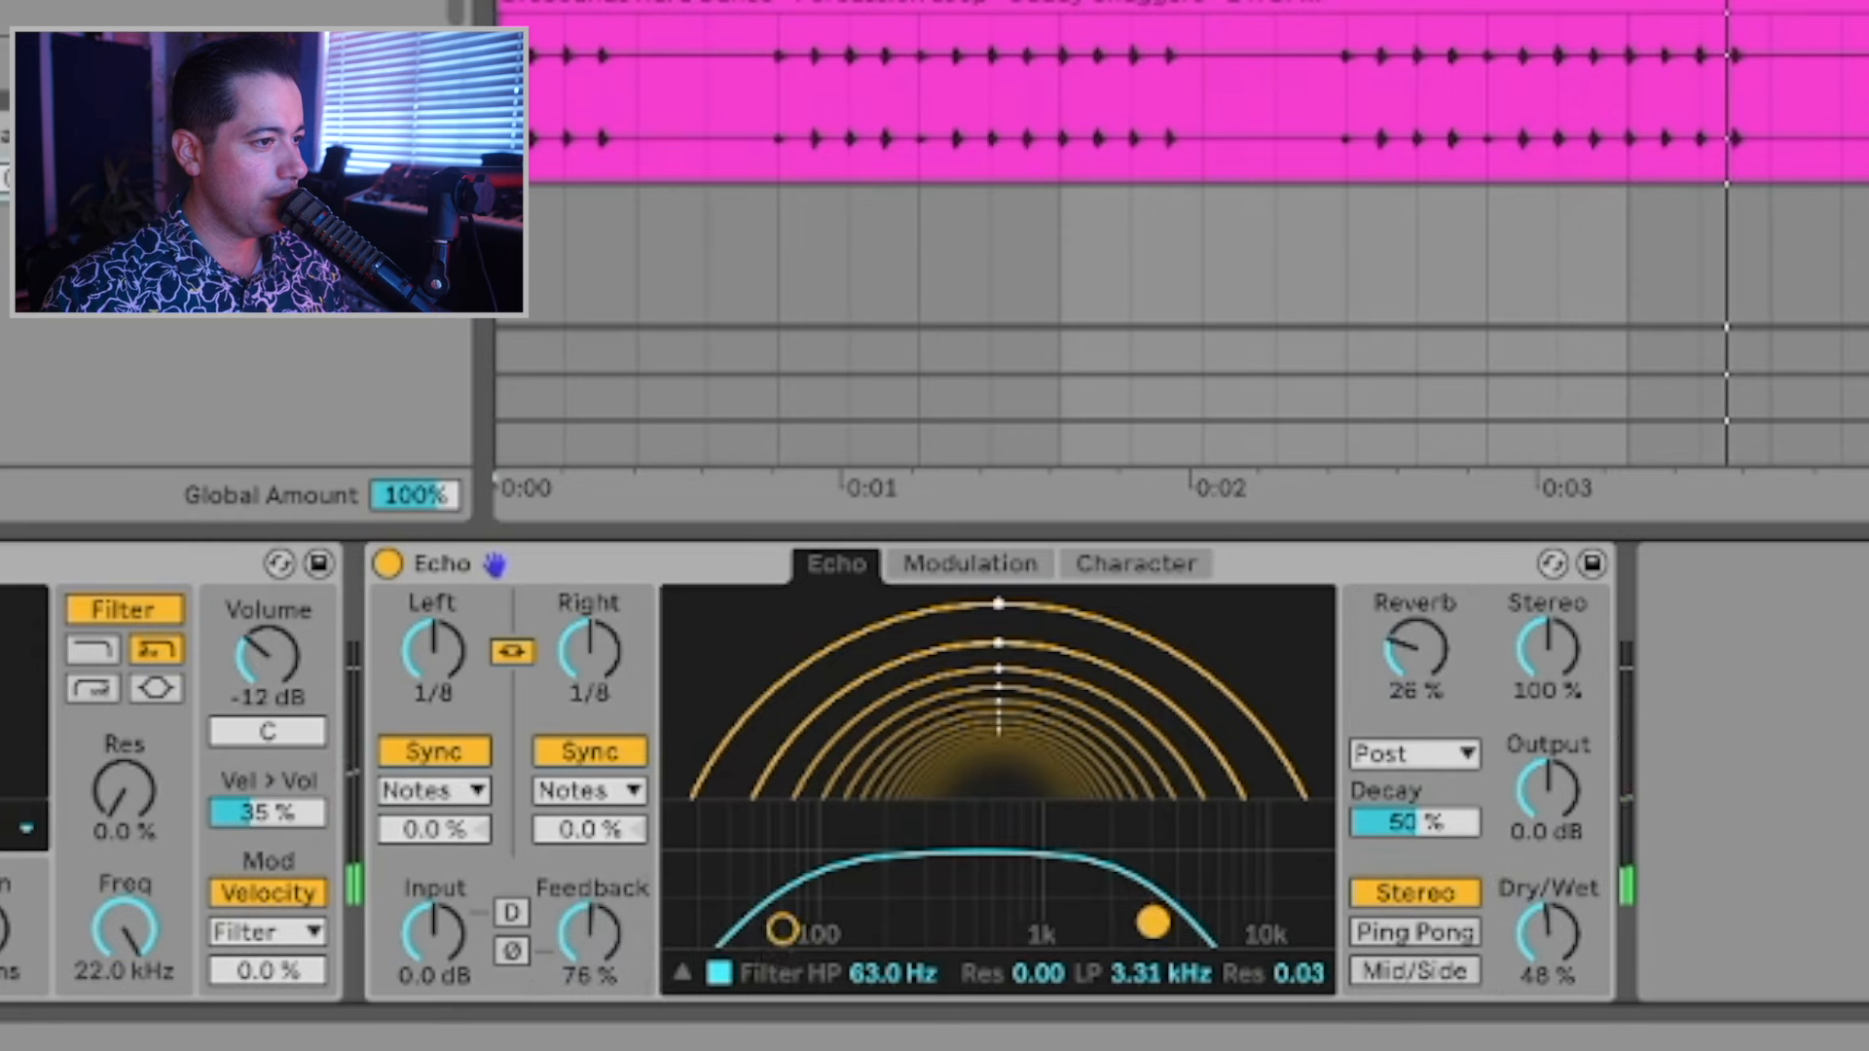
pyautogui.moveTo(790, 920); pyautogui.dragTo(929, 916)
pyautogui.click(1017, 574)
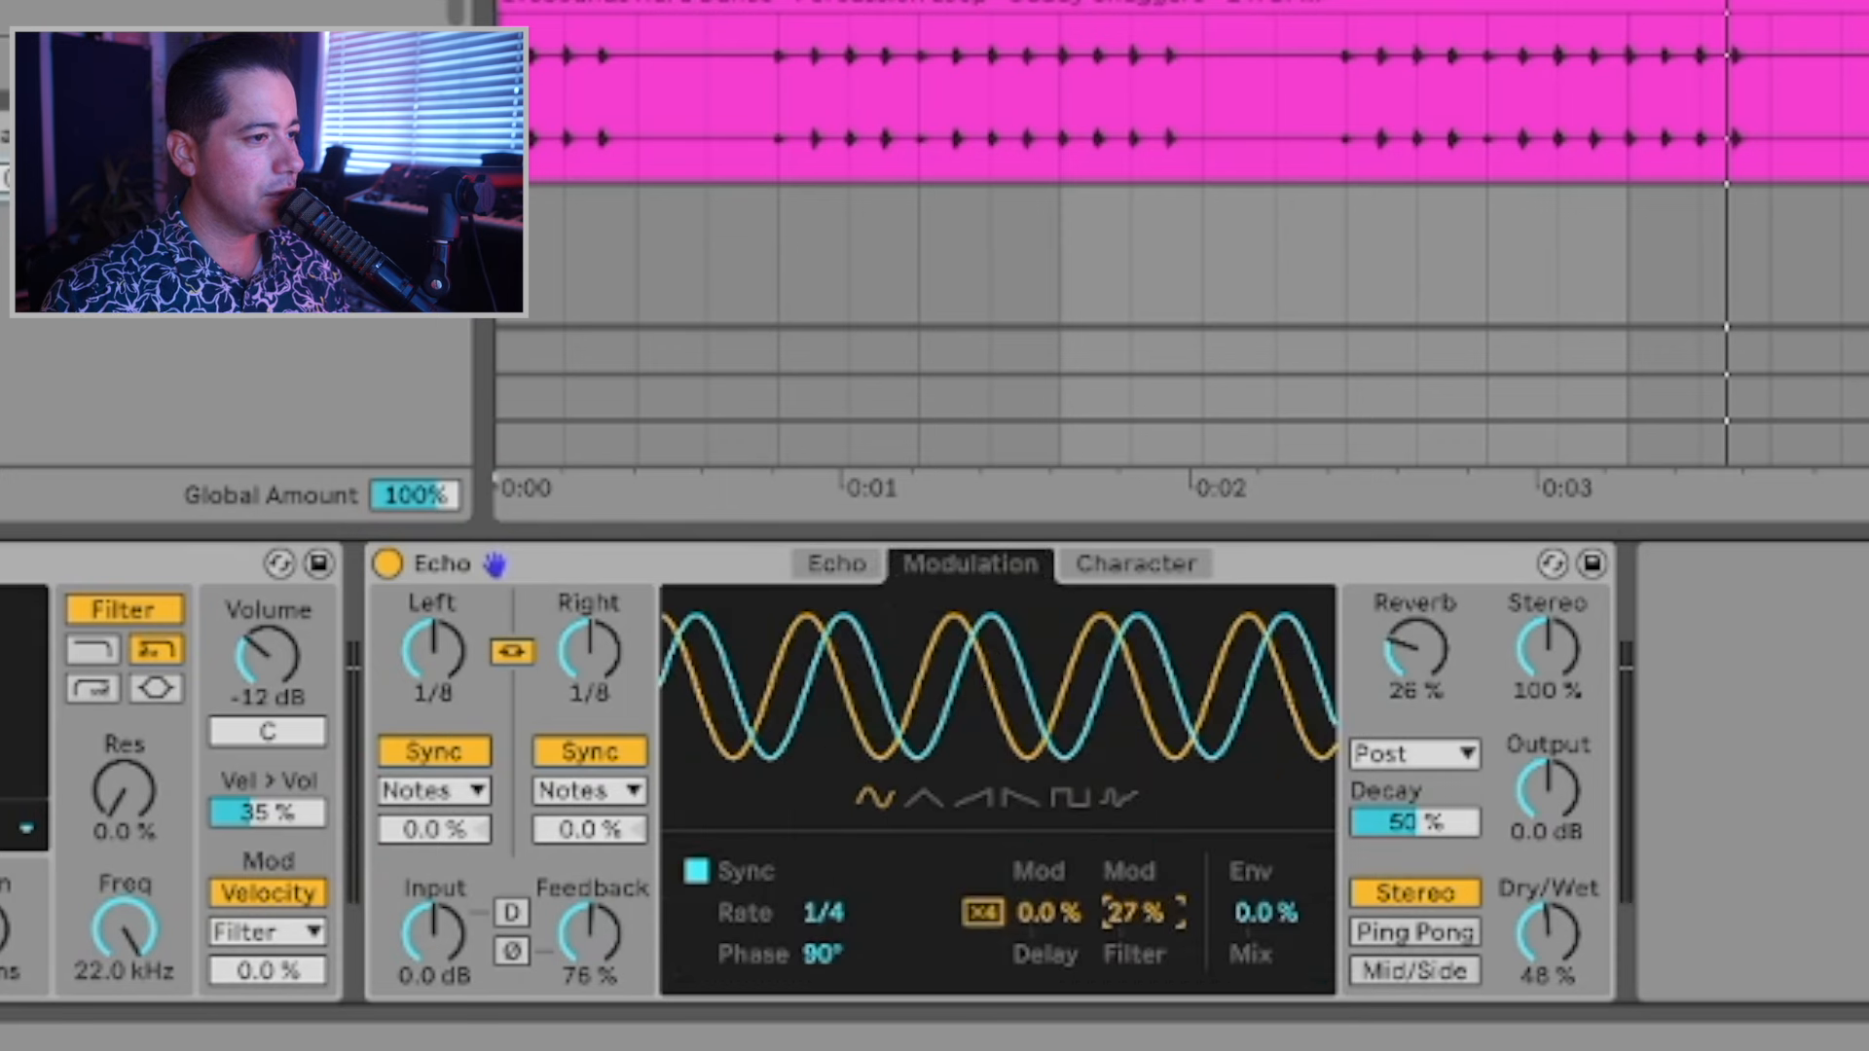
pyautogui.click(837, 562)
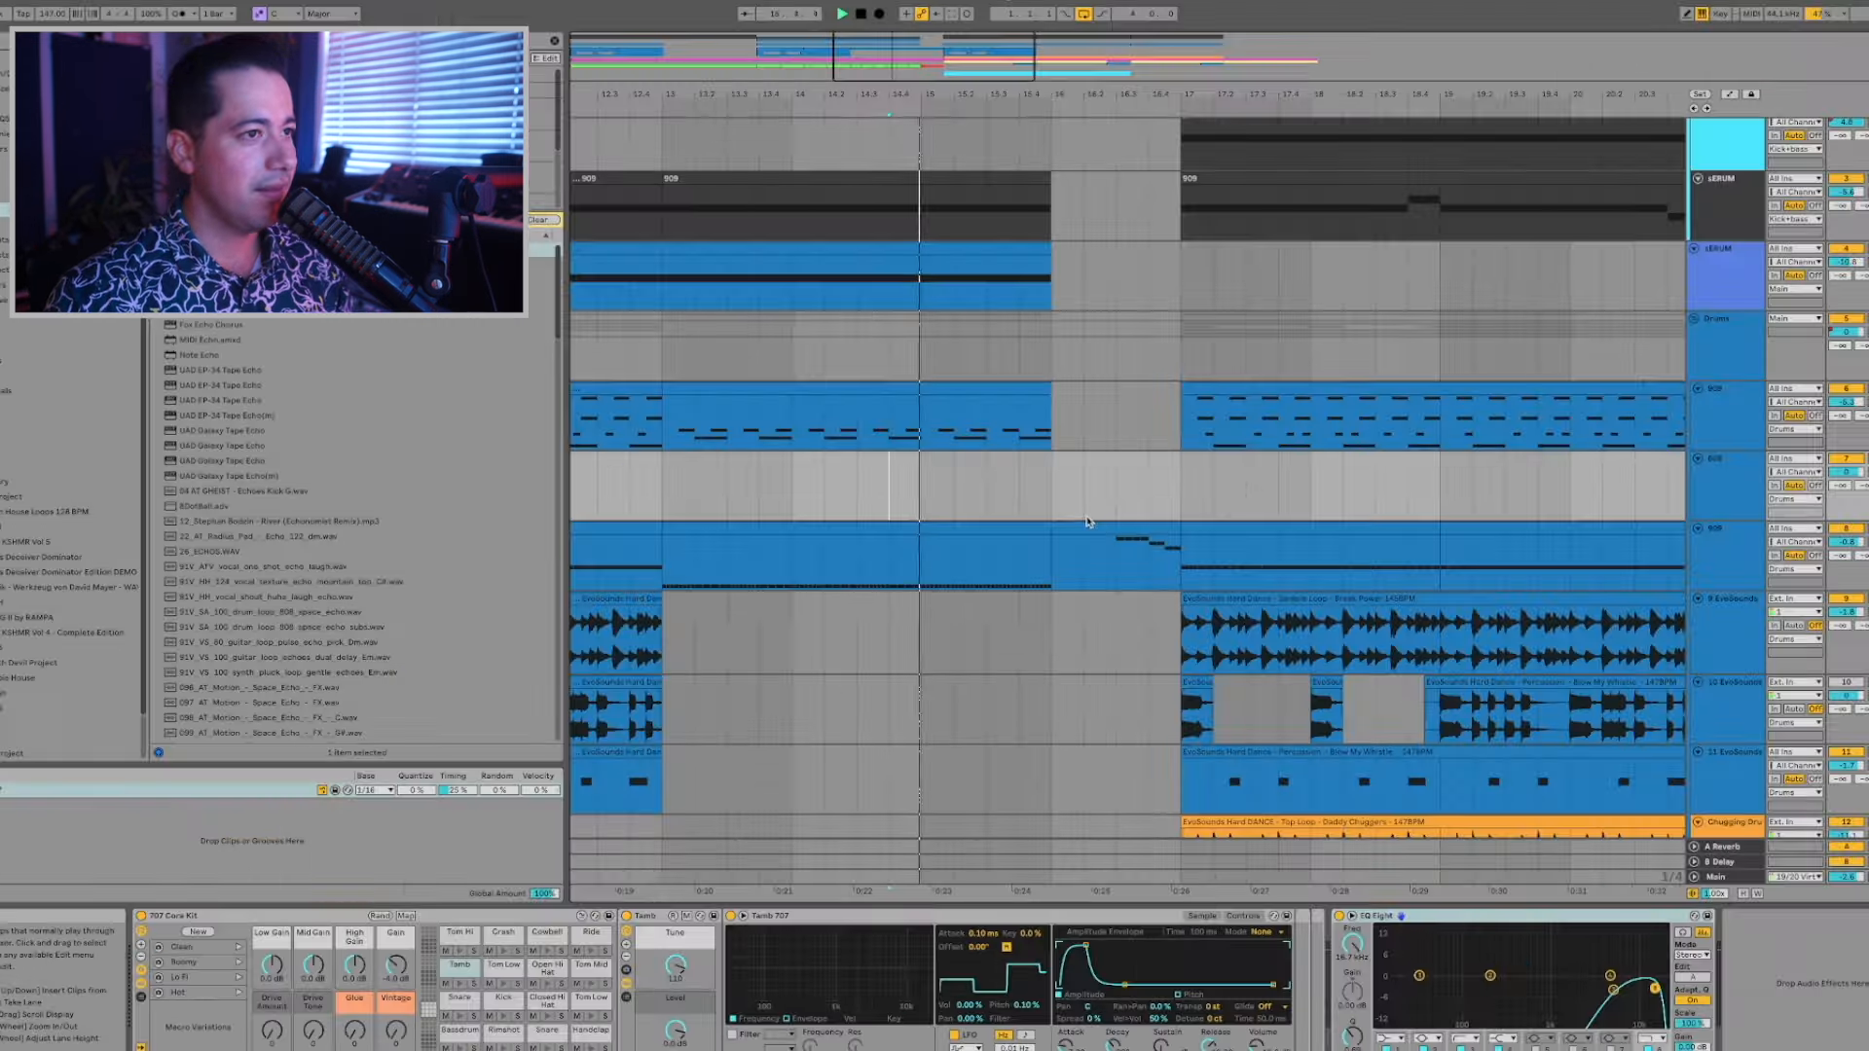
# Delete the bar 16 fill on the percussion track directly above the break loop.
pyautogui.click(1087, 522)
pyautogui.scroll(-5, 1070, 487)
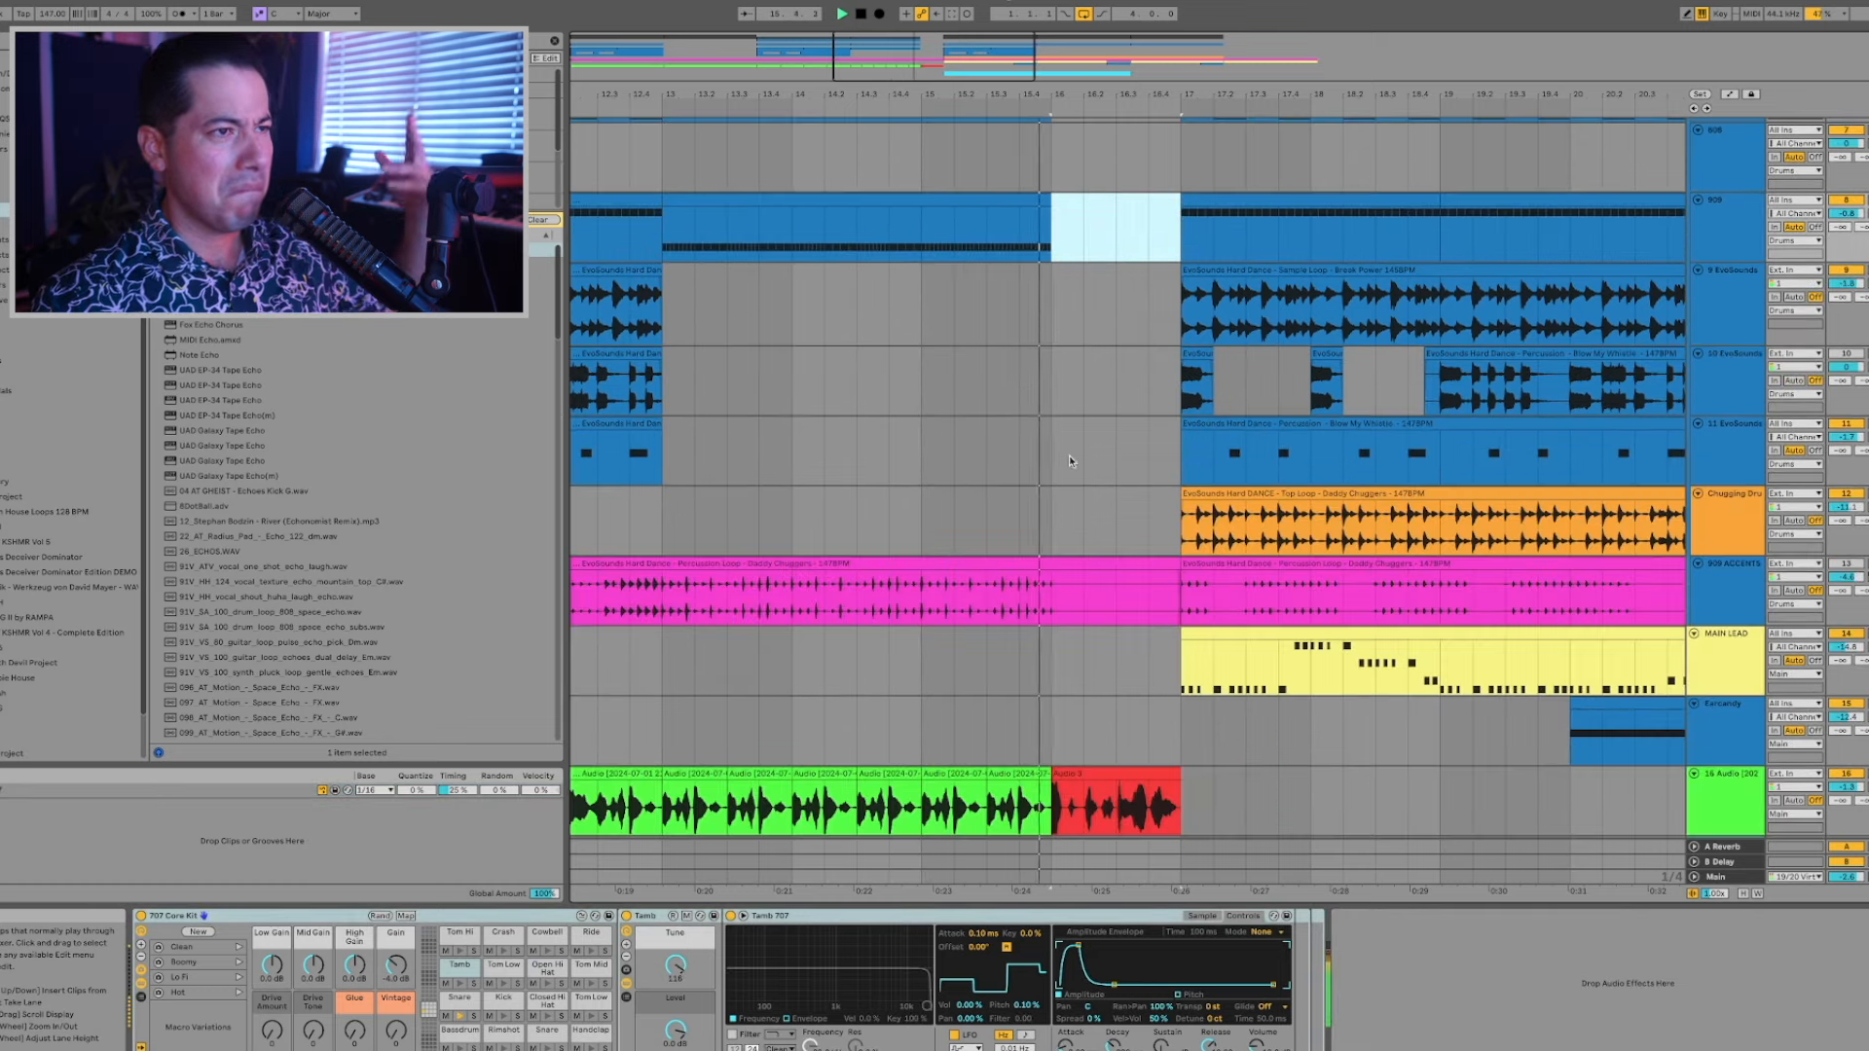
pyautogui.scroll(2, 1093, 464)
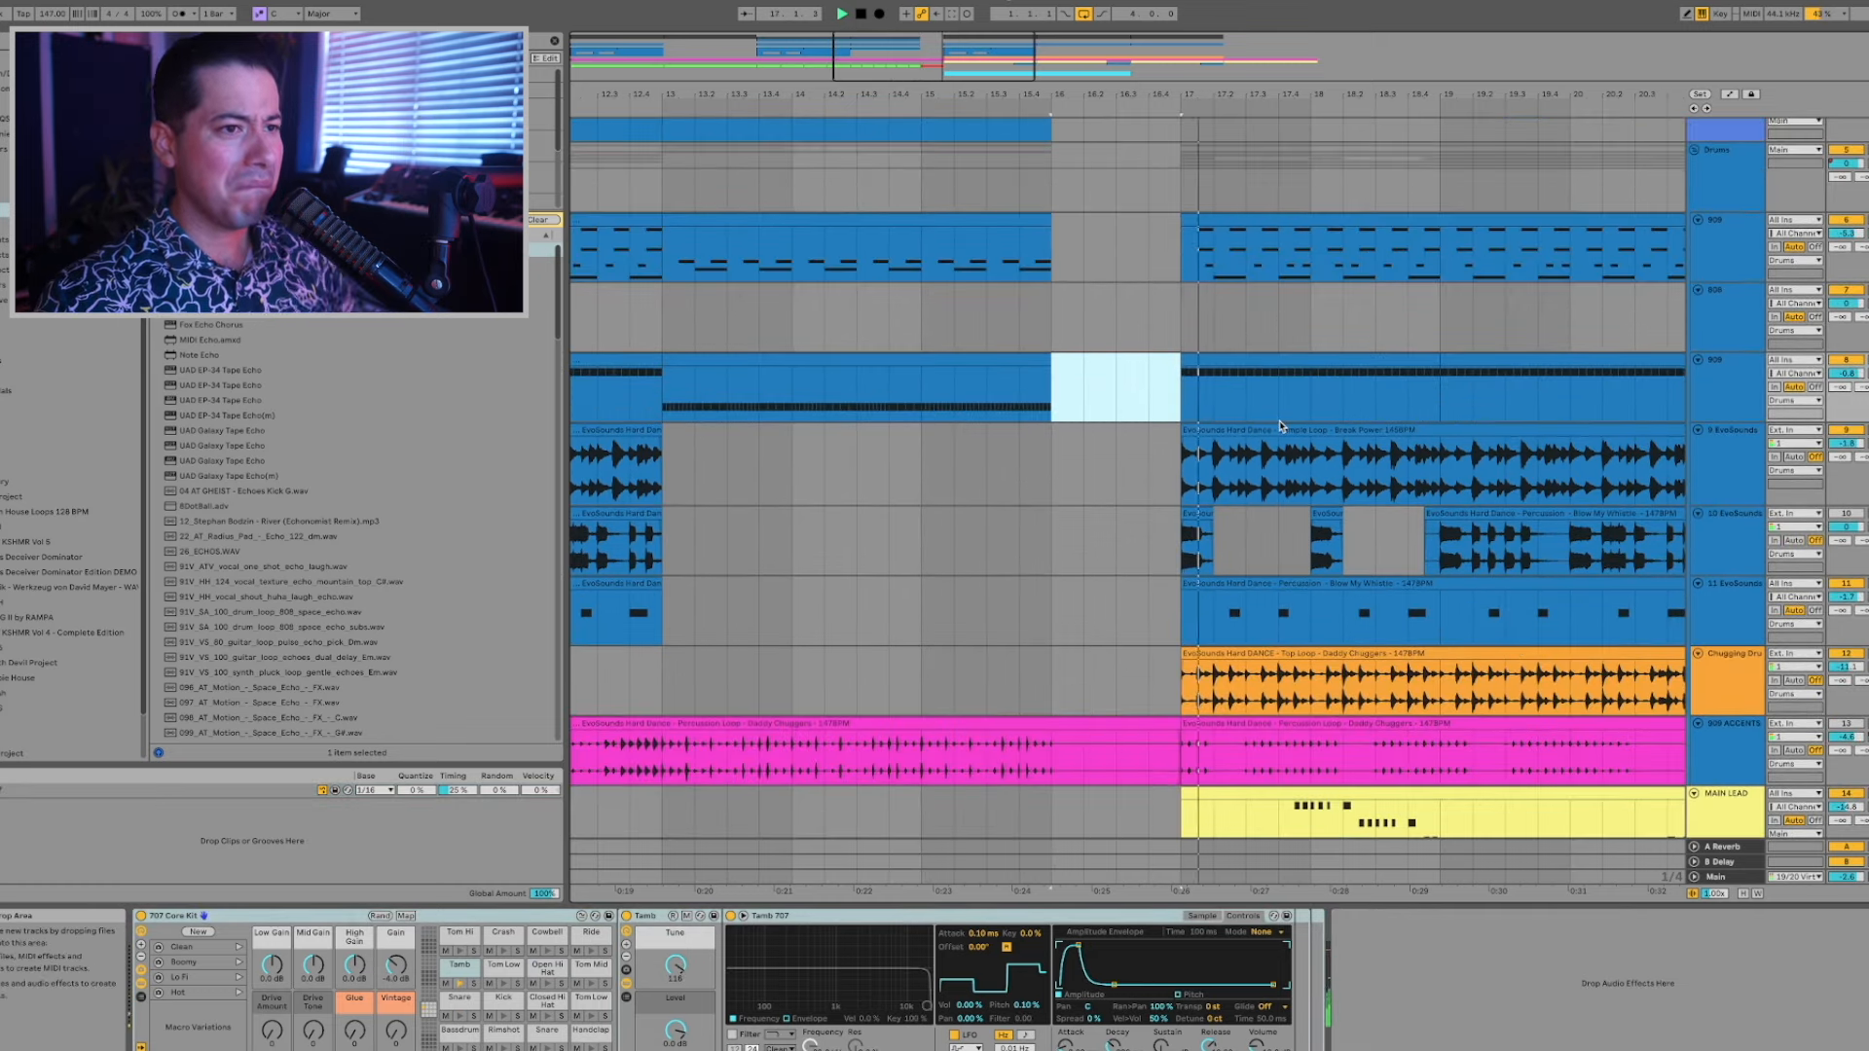
# Duplicate the drum, break loop and whistle clips of bars 17–20 twice, filling bars 21–24 and 25–28.
pyautogui.hscroll(4, 1280, 427)
pyautogui.moveTo(1353, 621); pyautogui.dragTo(839, 243)
pyautogui.hotkey('ctrl', 'd')
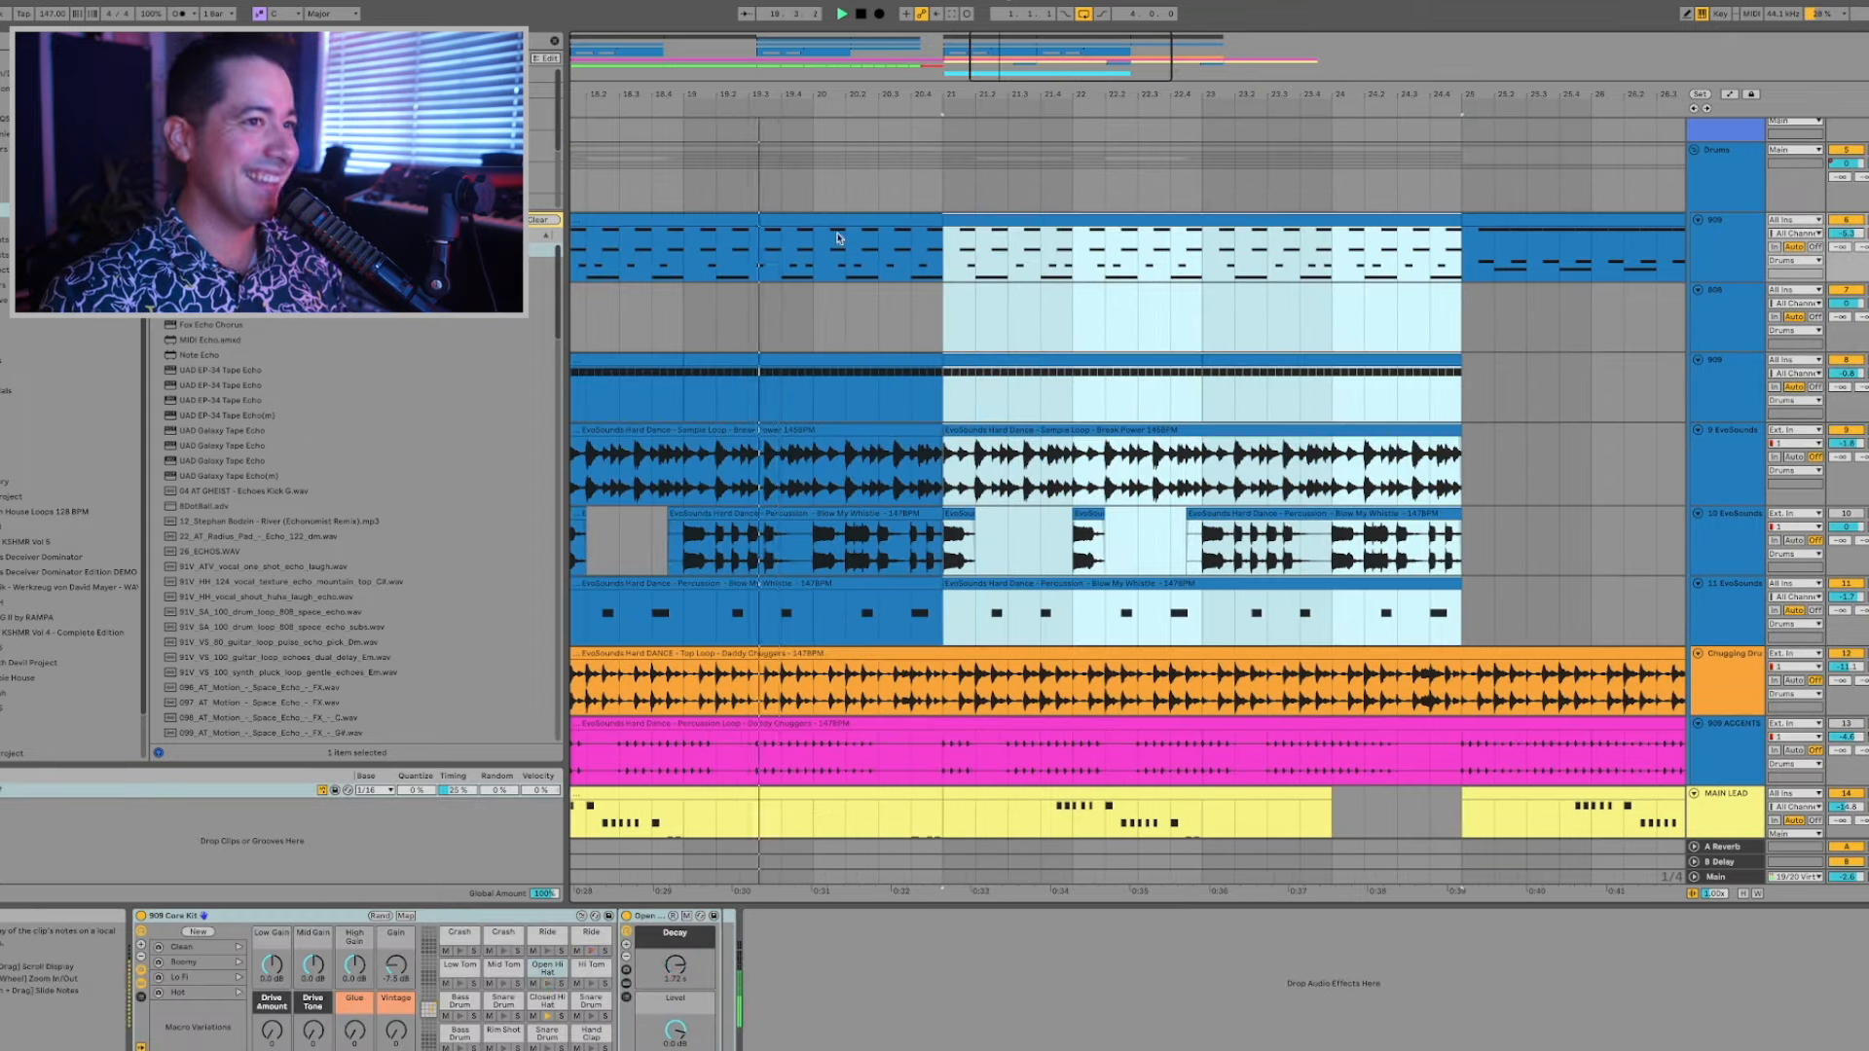
pyautogui.hotkey('ctrl', 'd')
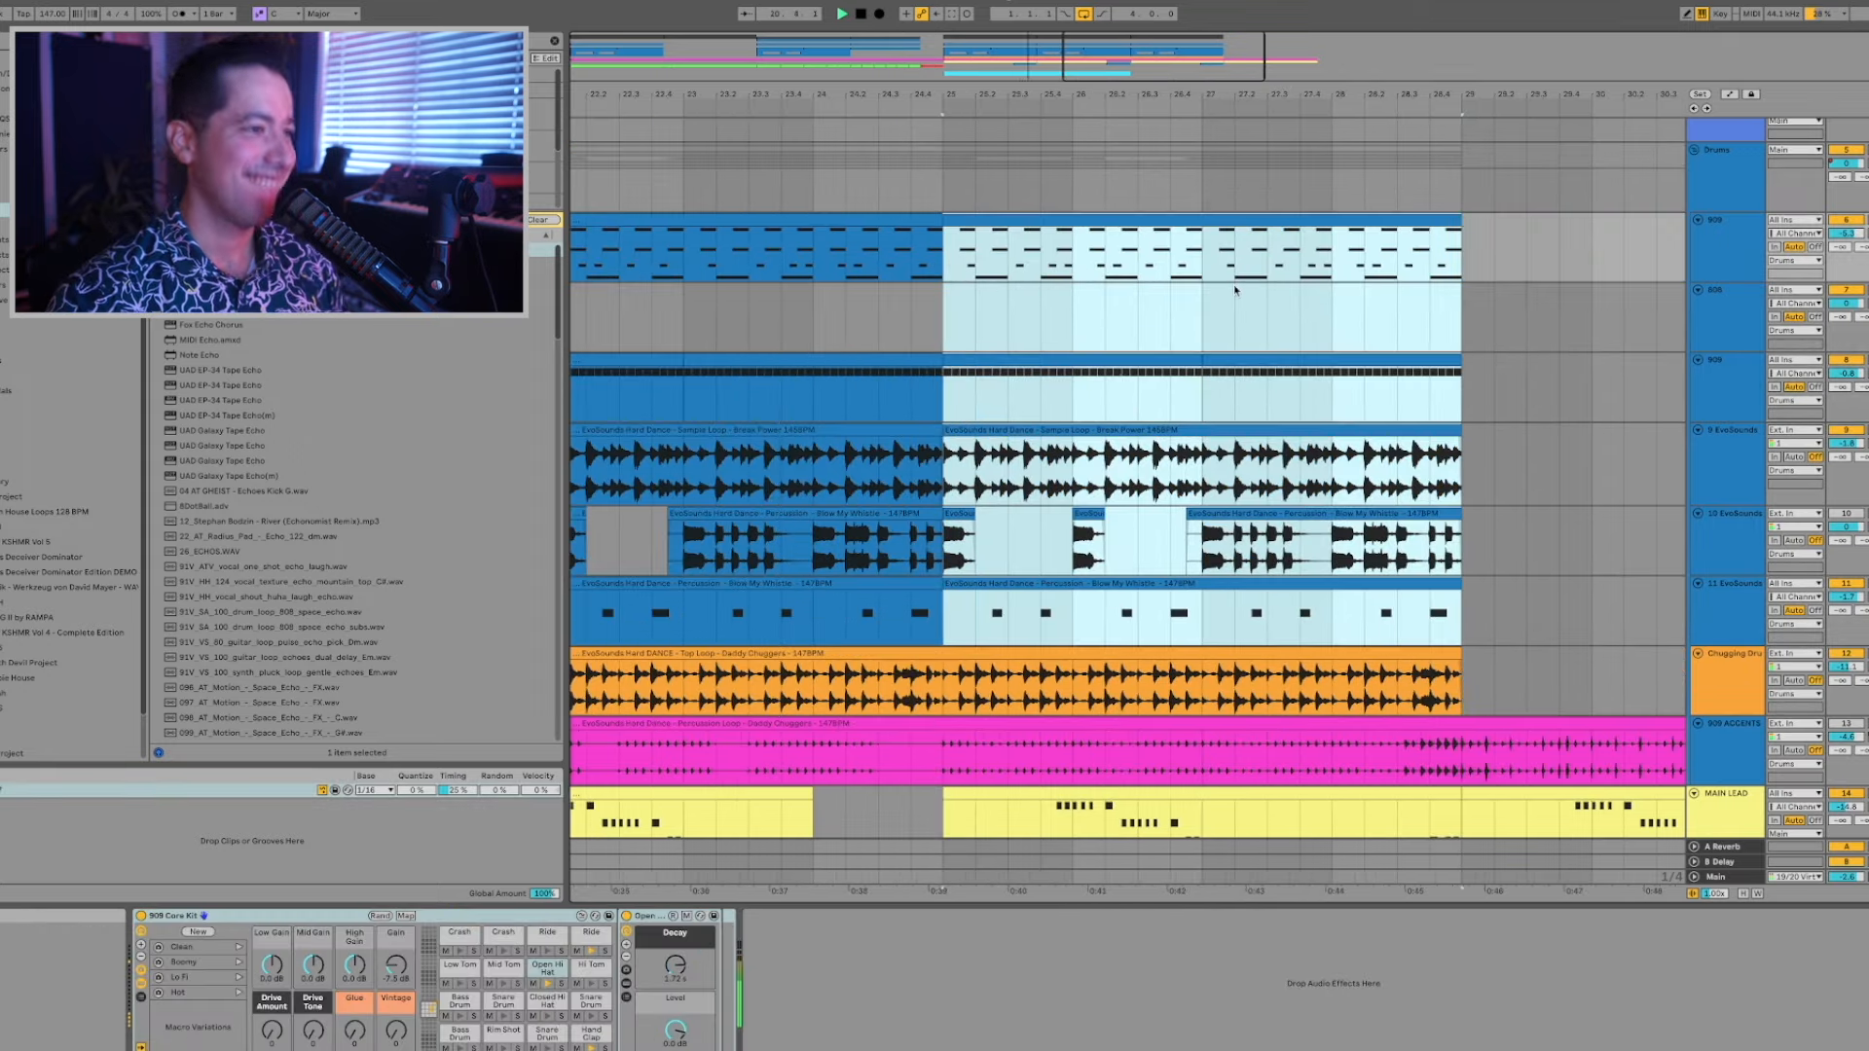
# Toggle solo on the Chugging drum track while the section from bar 17 plays.
pyautogui.hscroll(-8, 1235, 290)
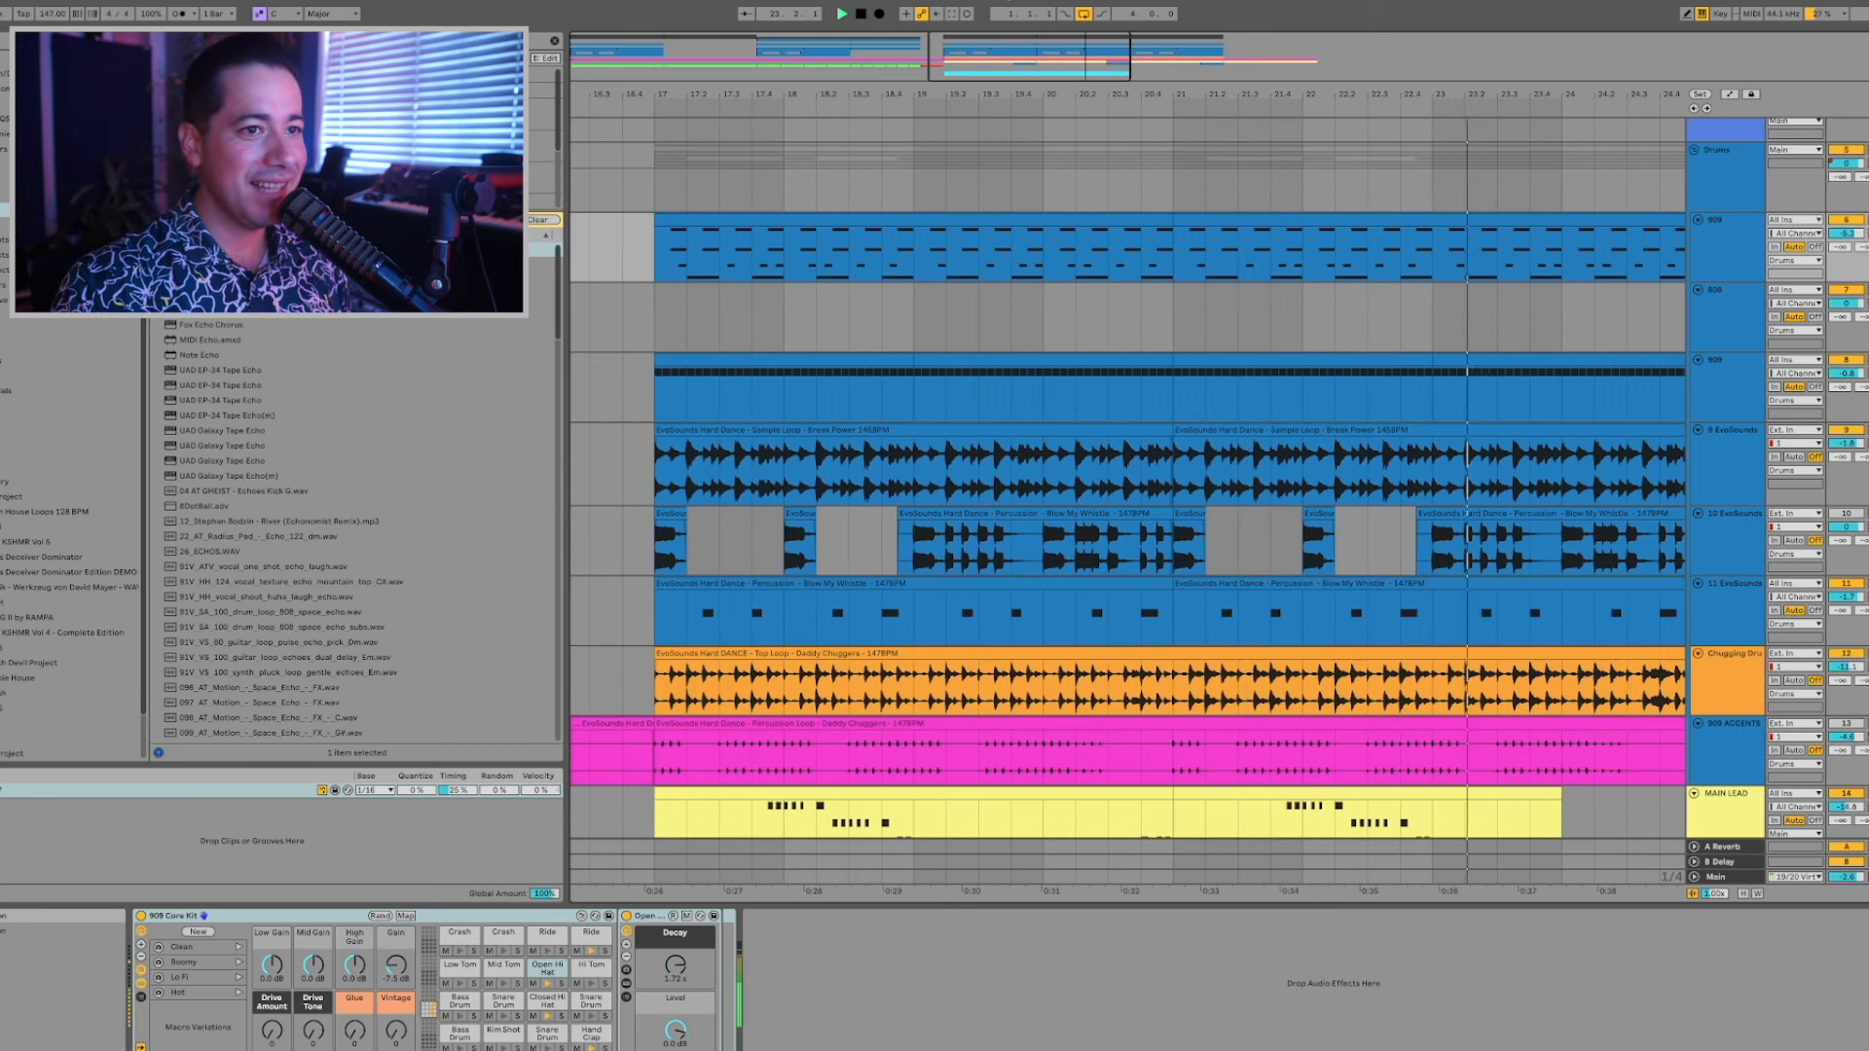
pyautogui.click(1867, 653)
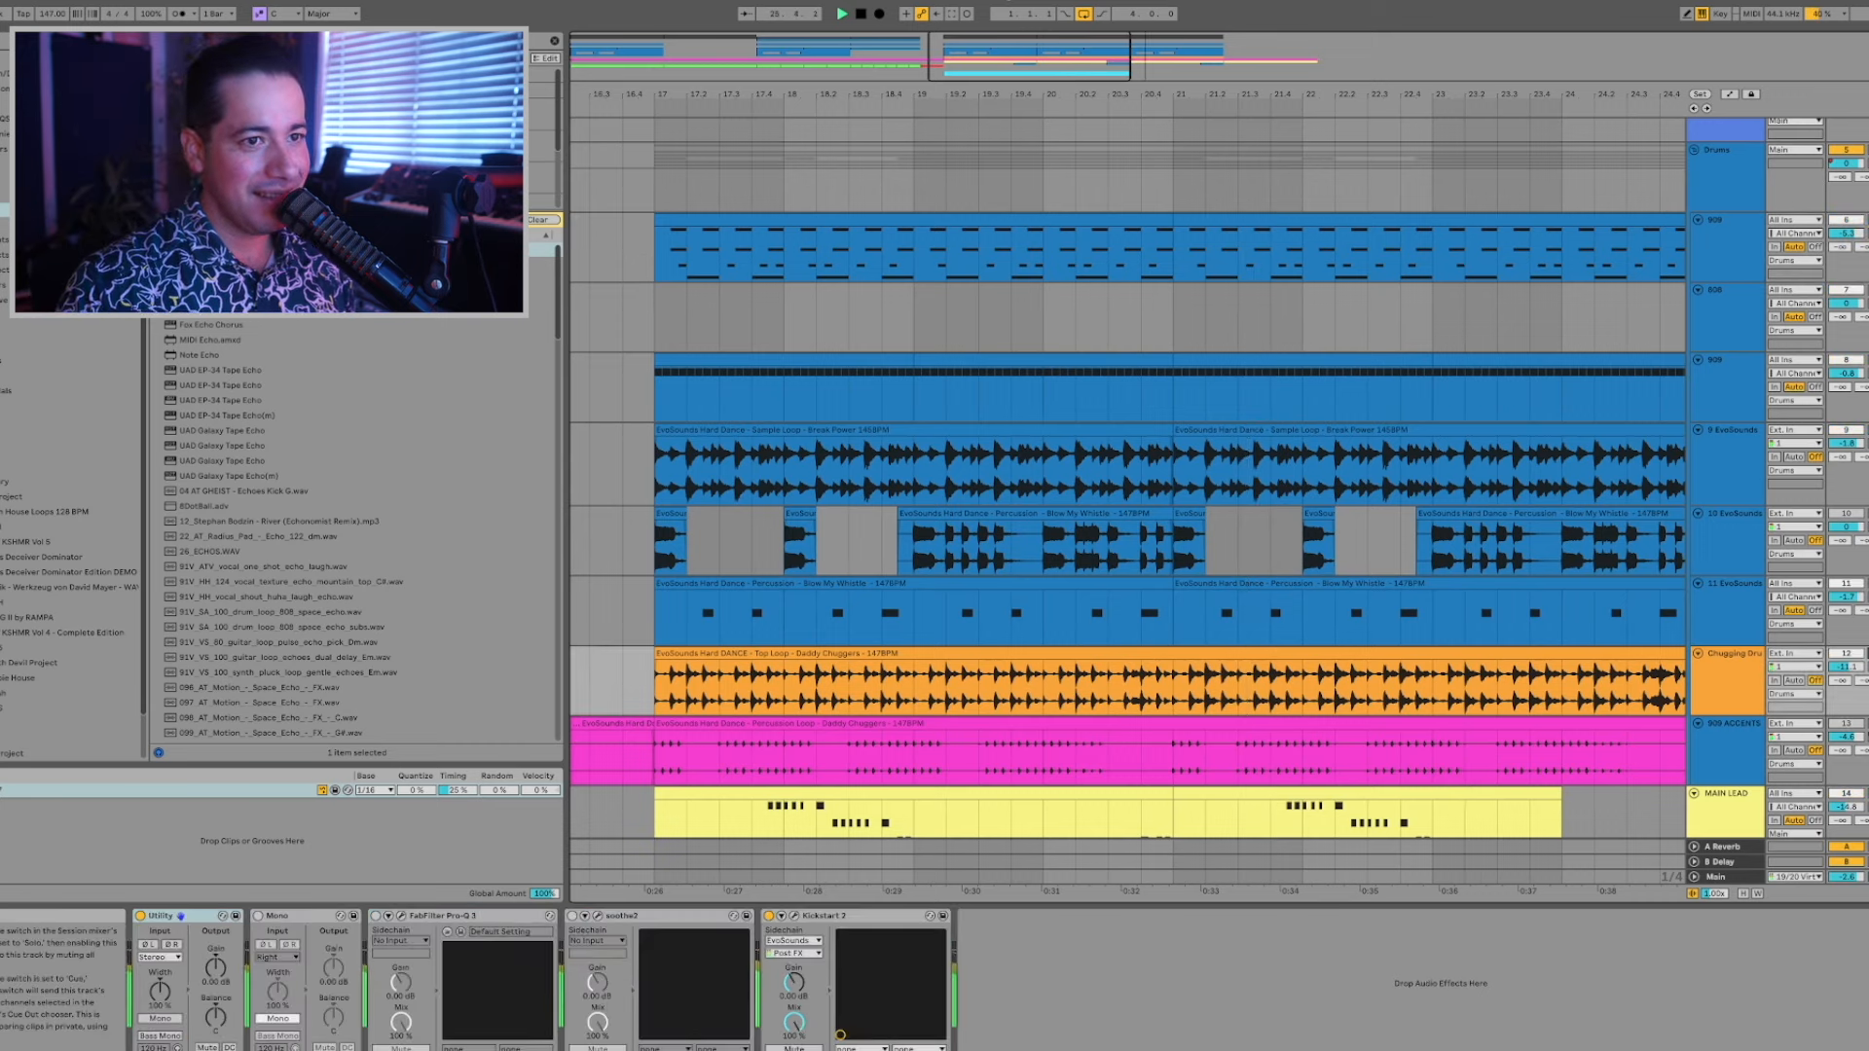
pyautogui.scroll(5, 1792, 340)
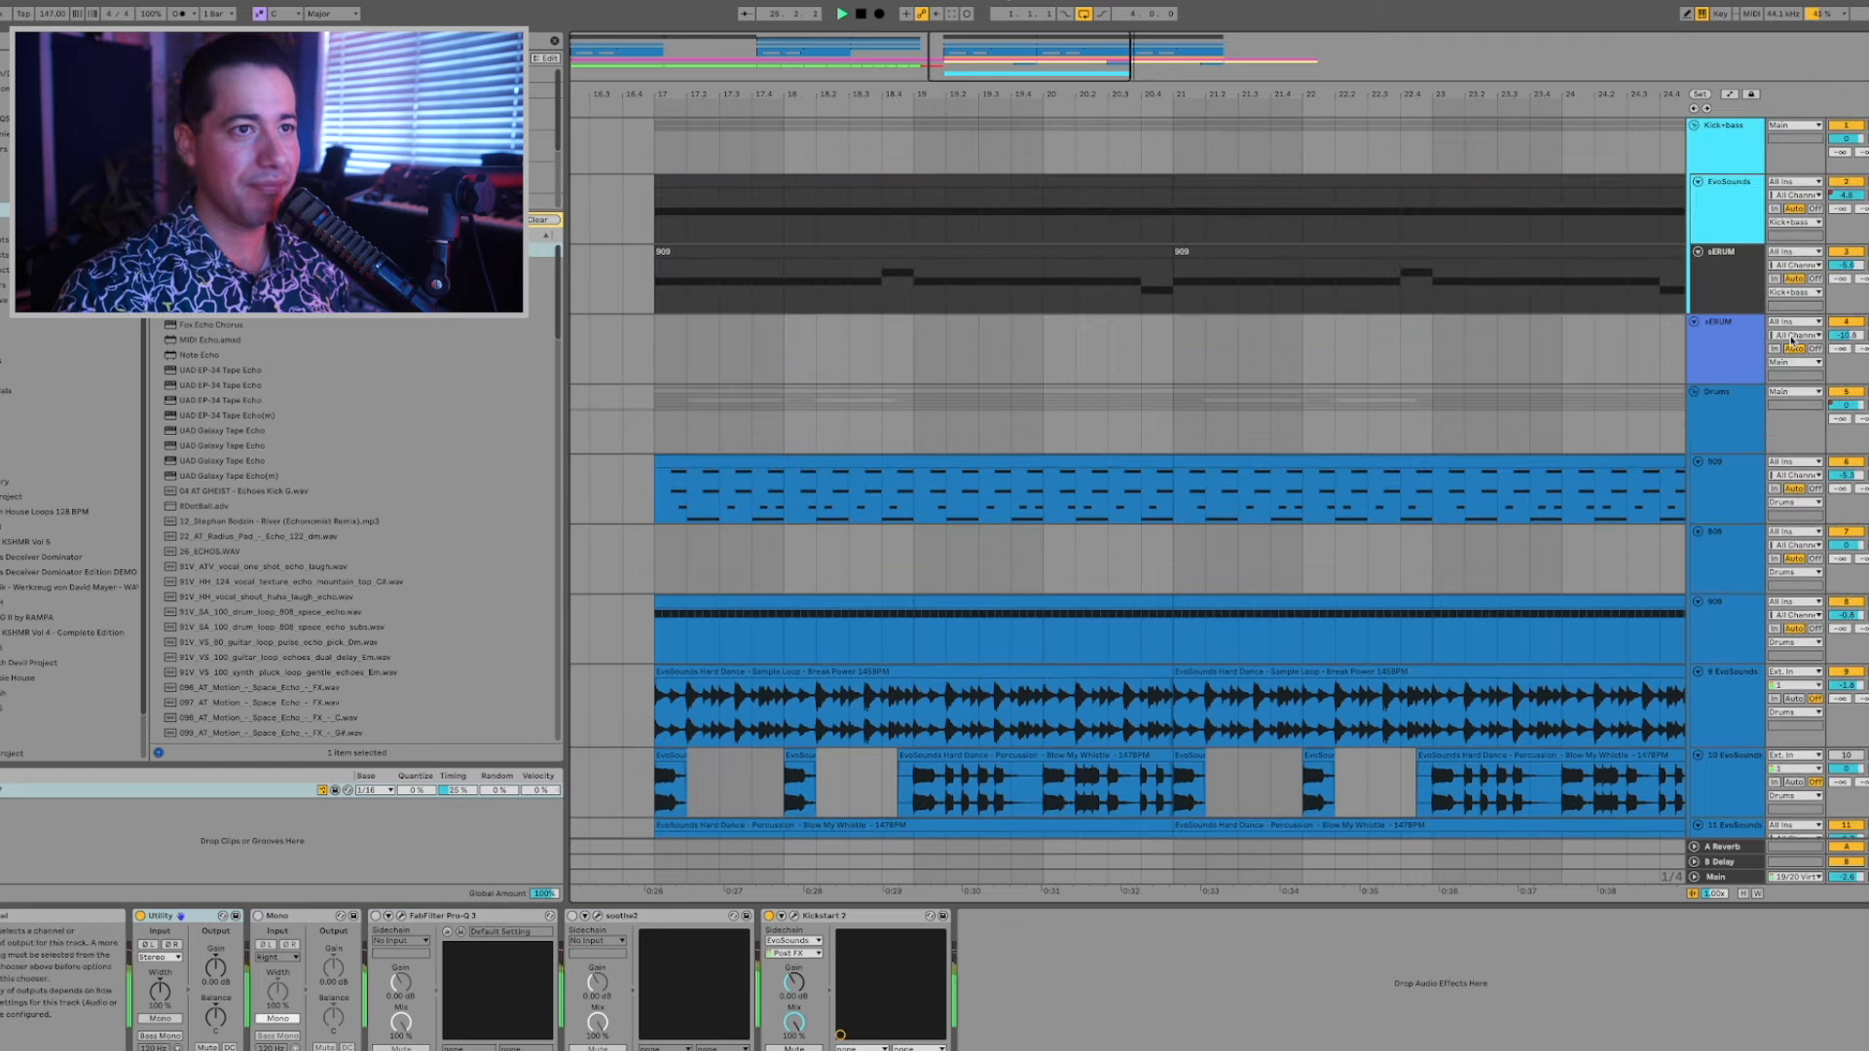